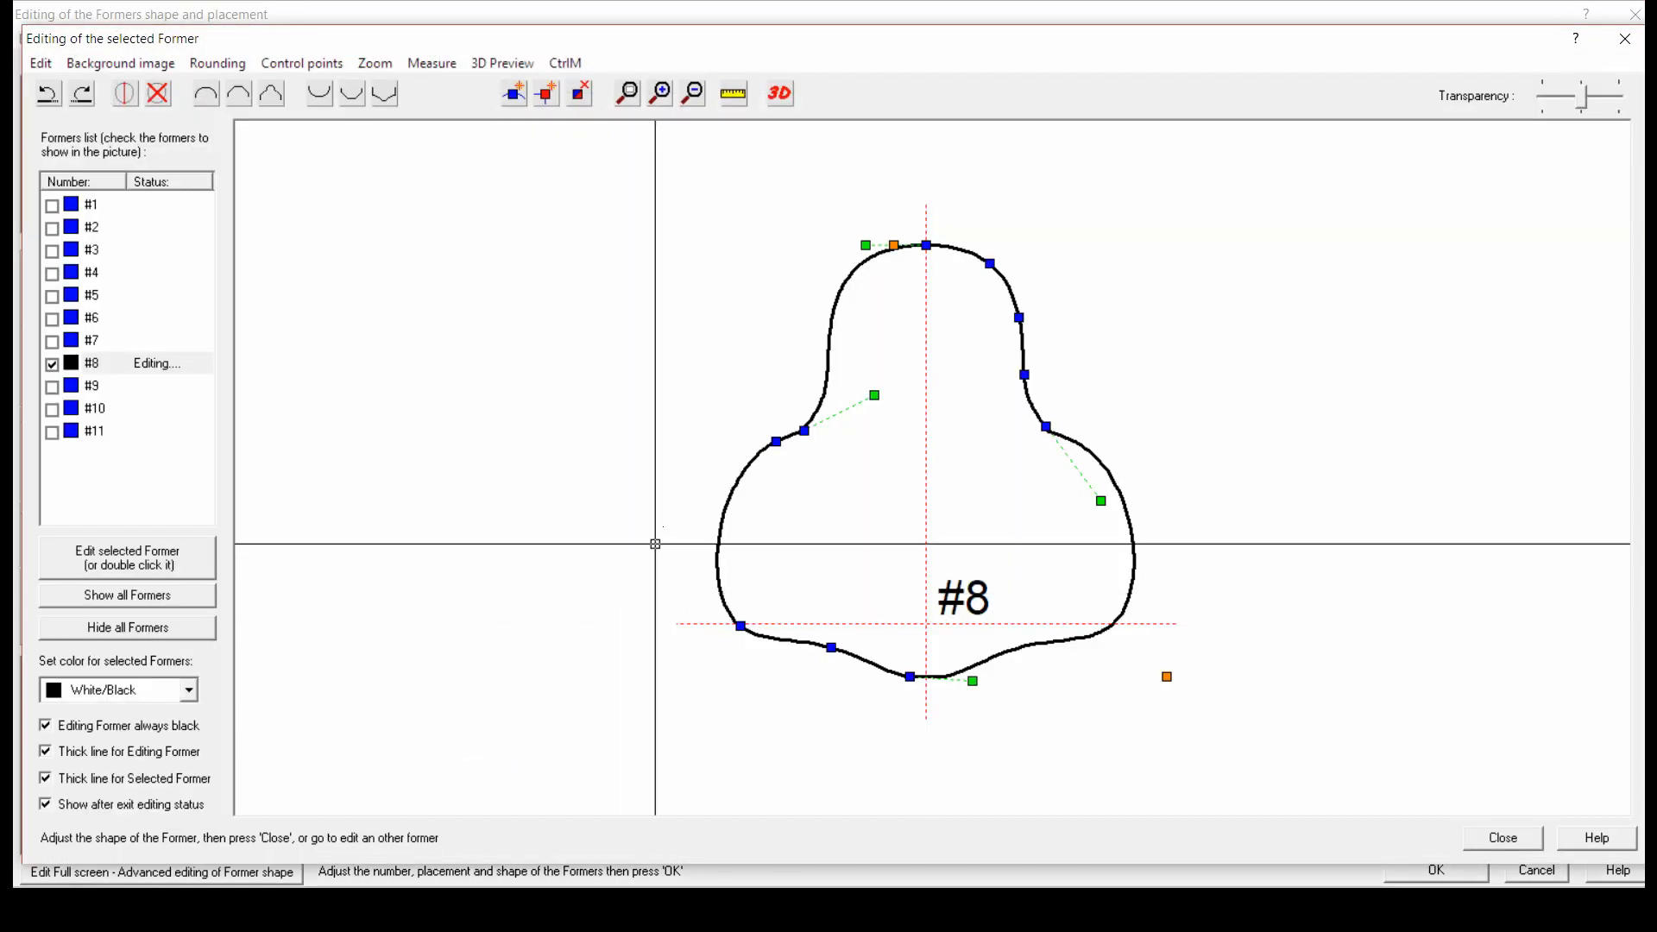
# Load the MH 42.dat airfoil file as the shape of the new wing slot
pyautogui.click(786, 99)
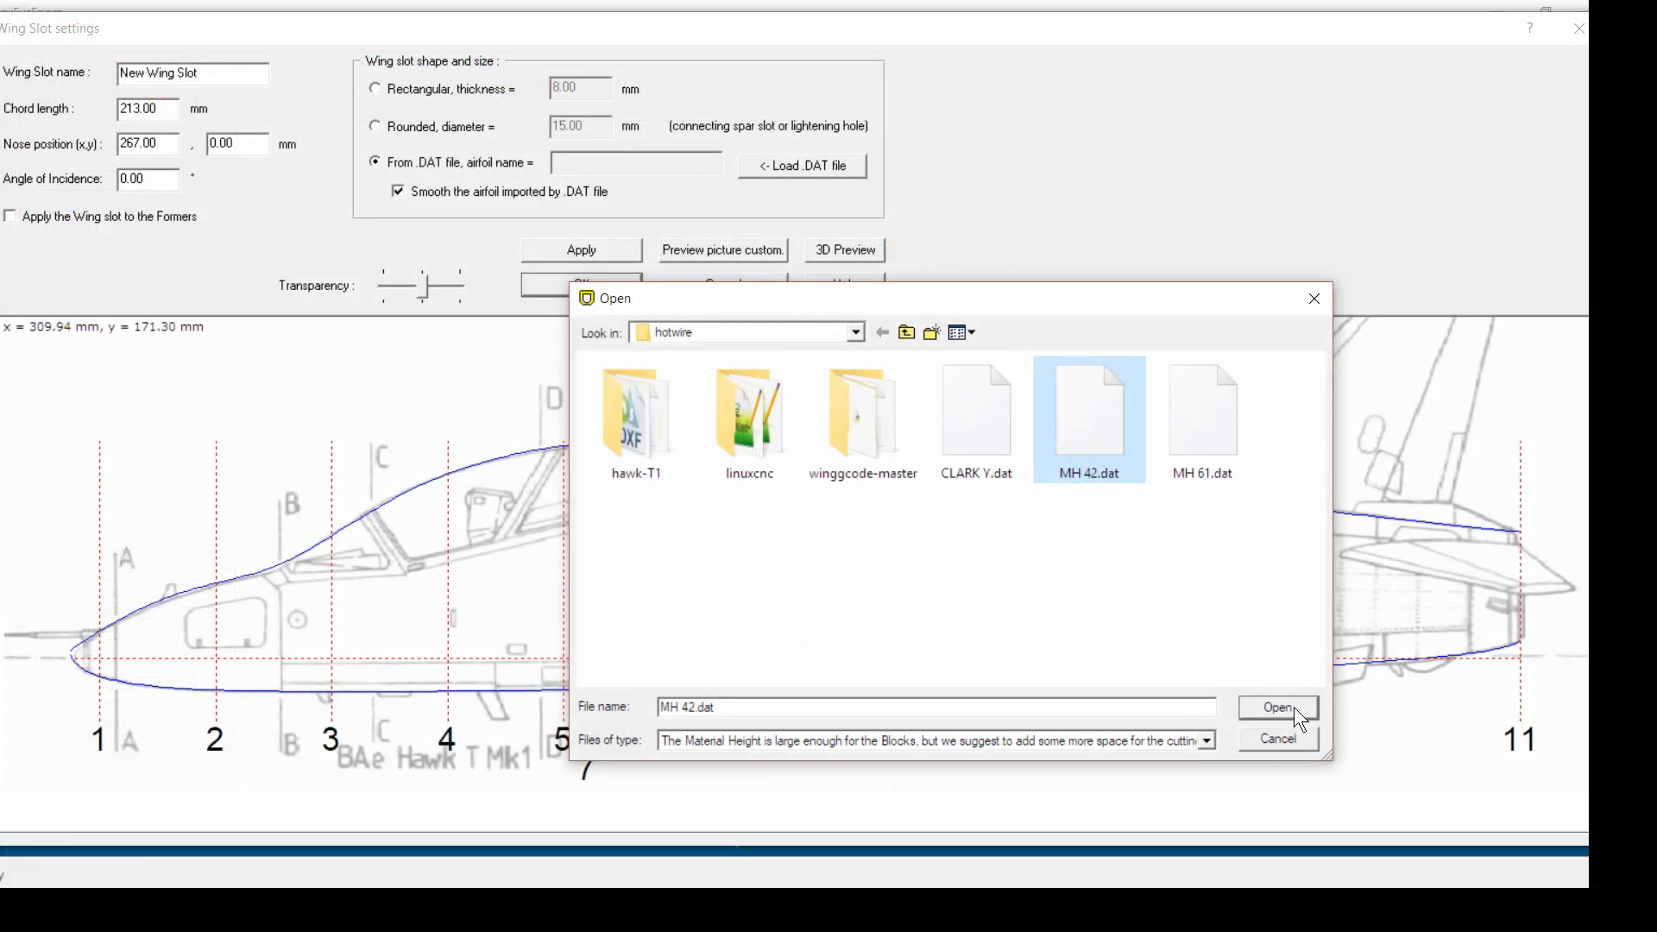
pyautogui.click(1293, 707)
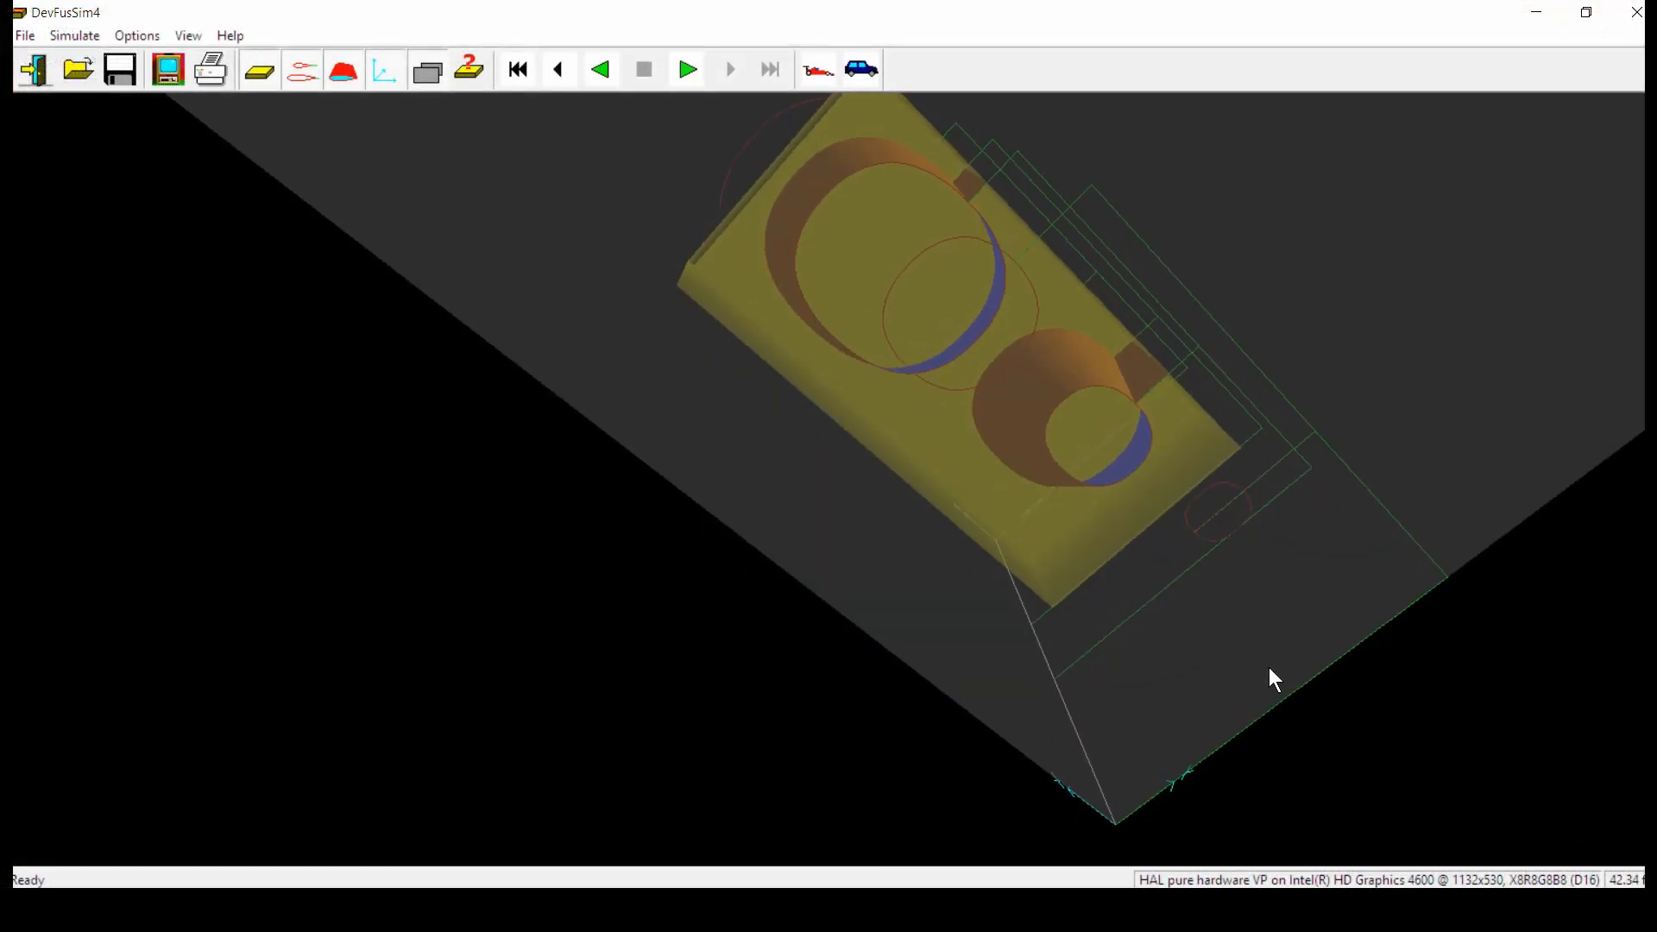
# Examine the simulated foam block cut in DevFusSim4
pyautogui.scroll(-3, 1096, 654)
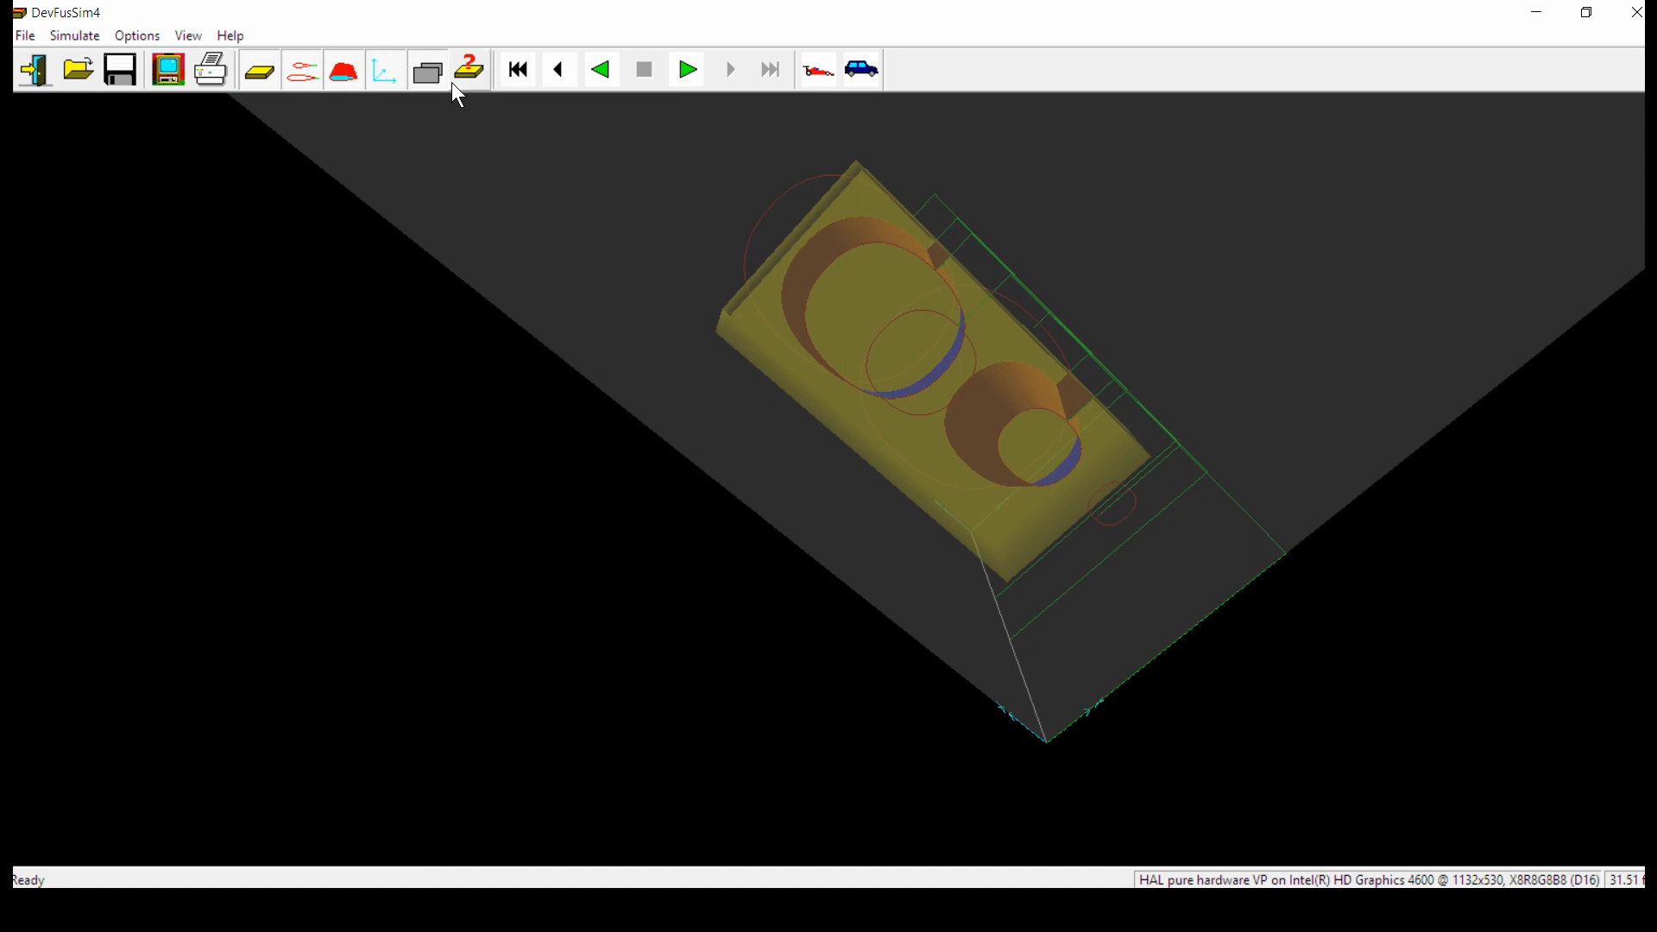
pyautogui.click(416, 71)
pyautogui.moveTo(1134, 614)
pyautogui.mouseDown()
pyautogui.moveTo(742, 274)
pyautogui.moveTo(613, 626)
pyautogui.moveTo(510, 544)
pyautogui.mouseUp()
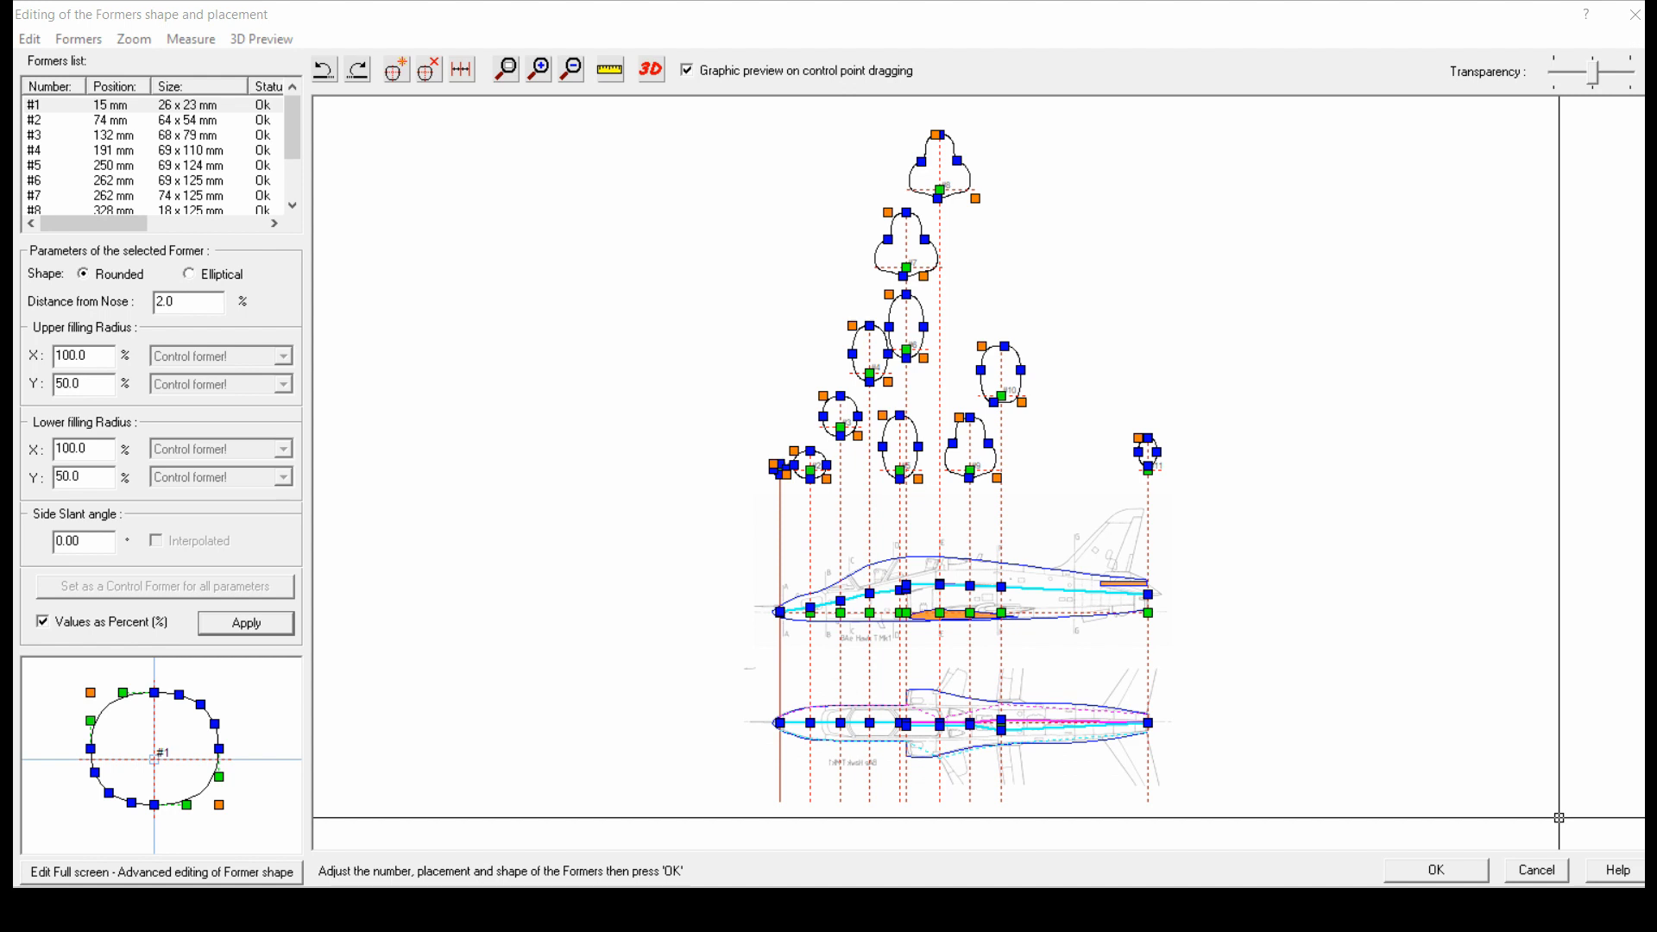
# Open former #8 in the full-screen advanced shape editor
pyautogui.click(34, 211)
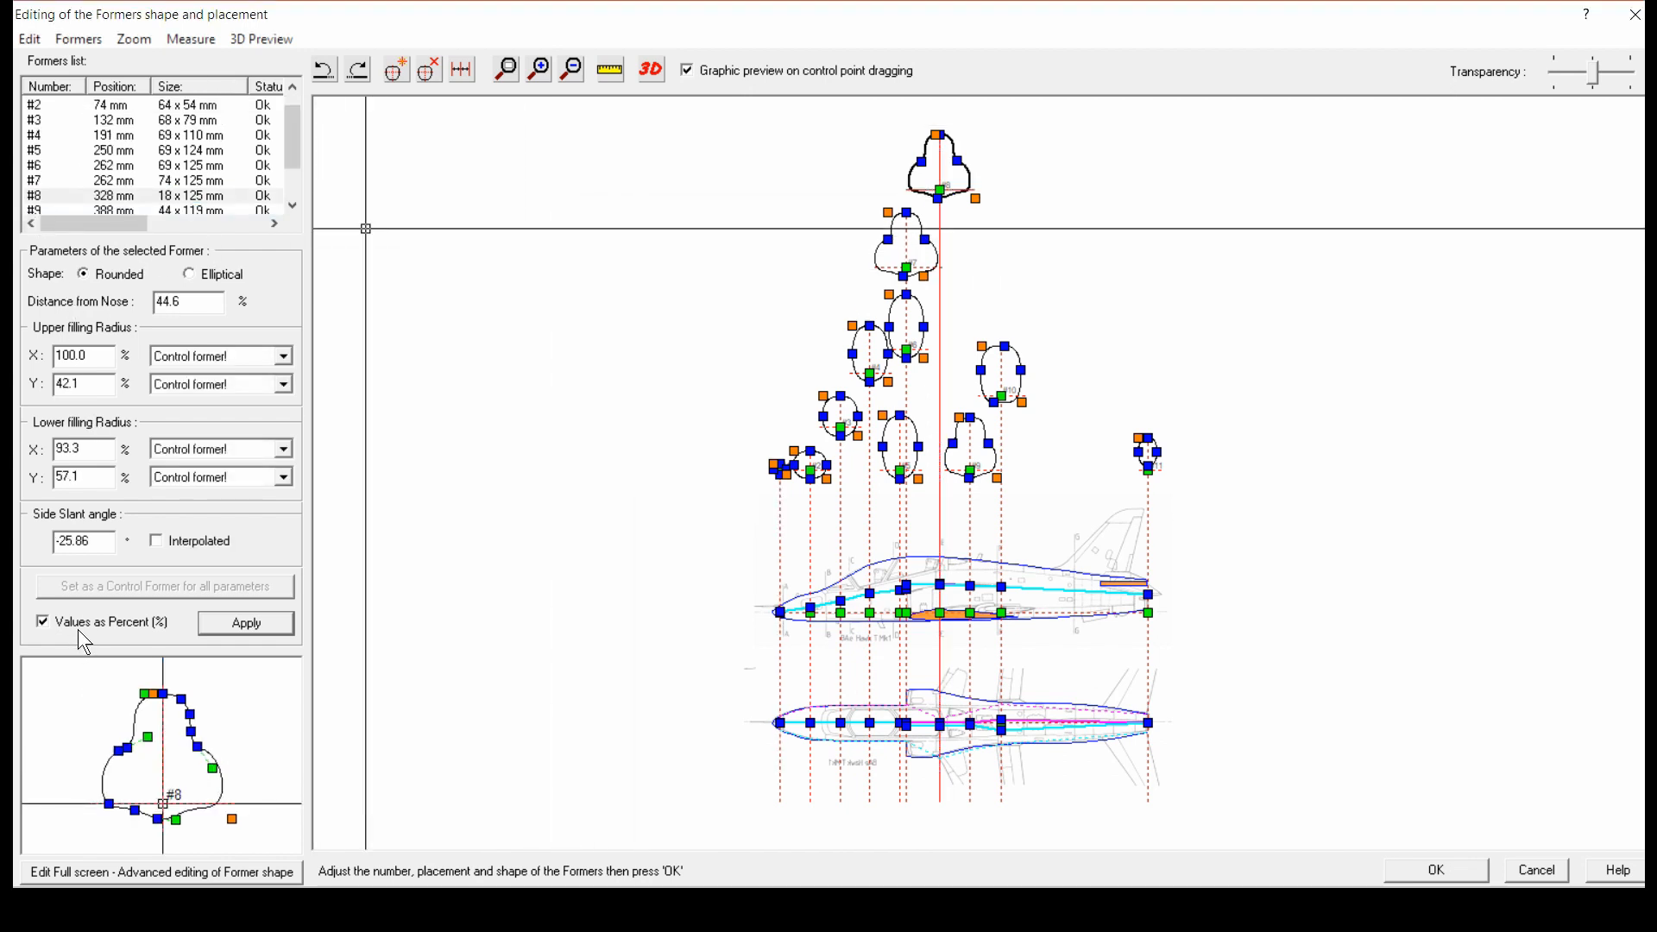
pyautogui.click(137, 872)
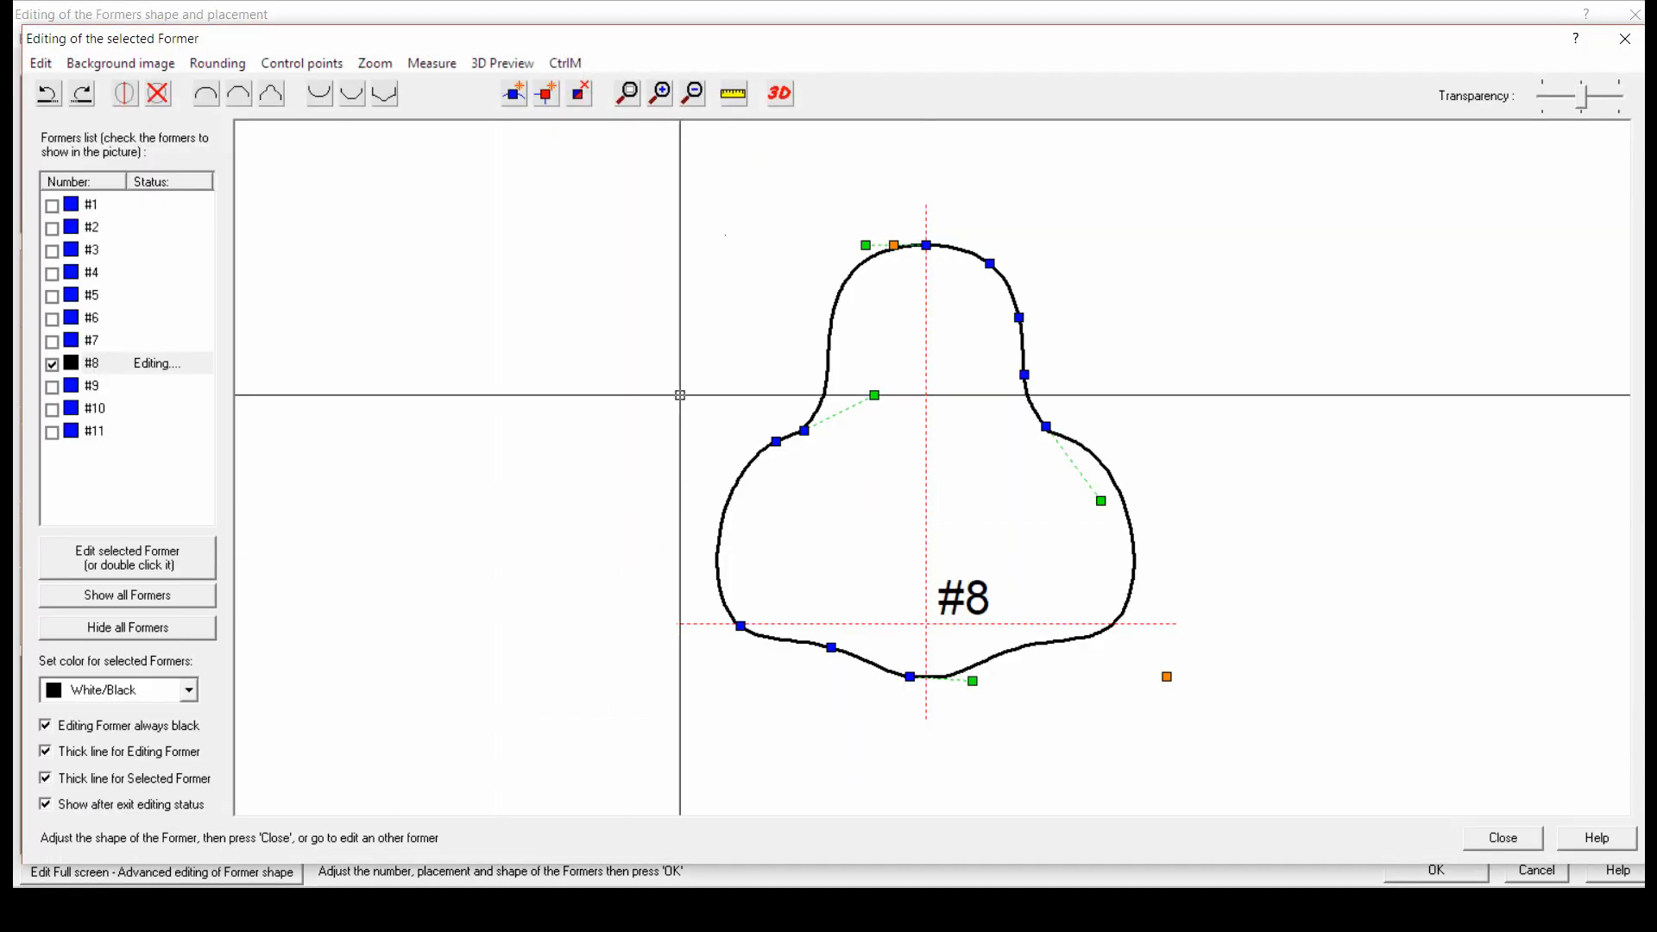
# Open the 3D preview of the fuselage and hide the sheetings and the side view plan
pyautogui.click(778, 95)
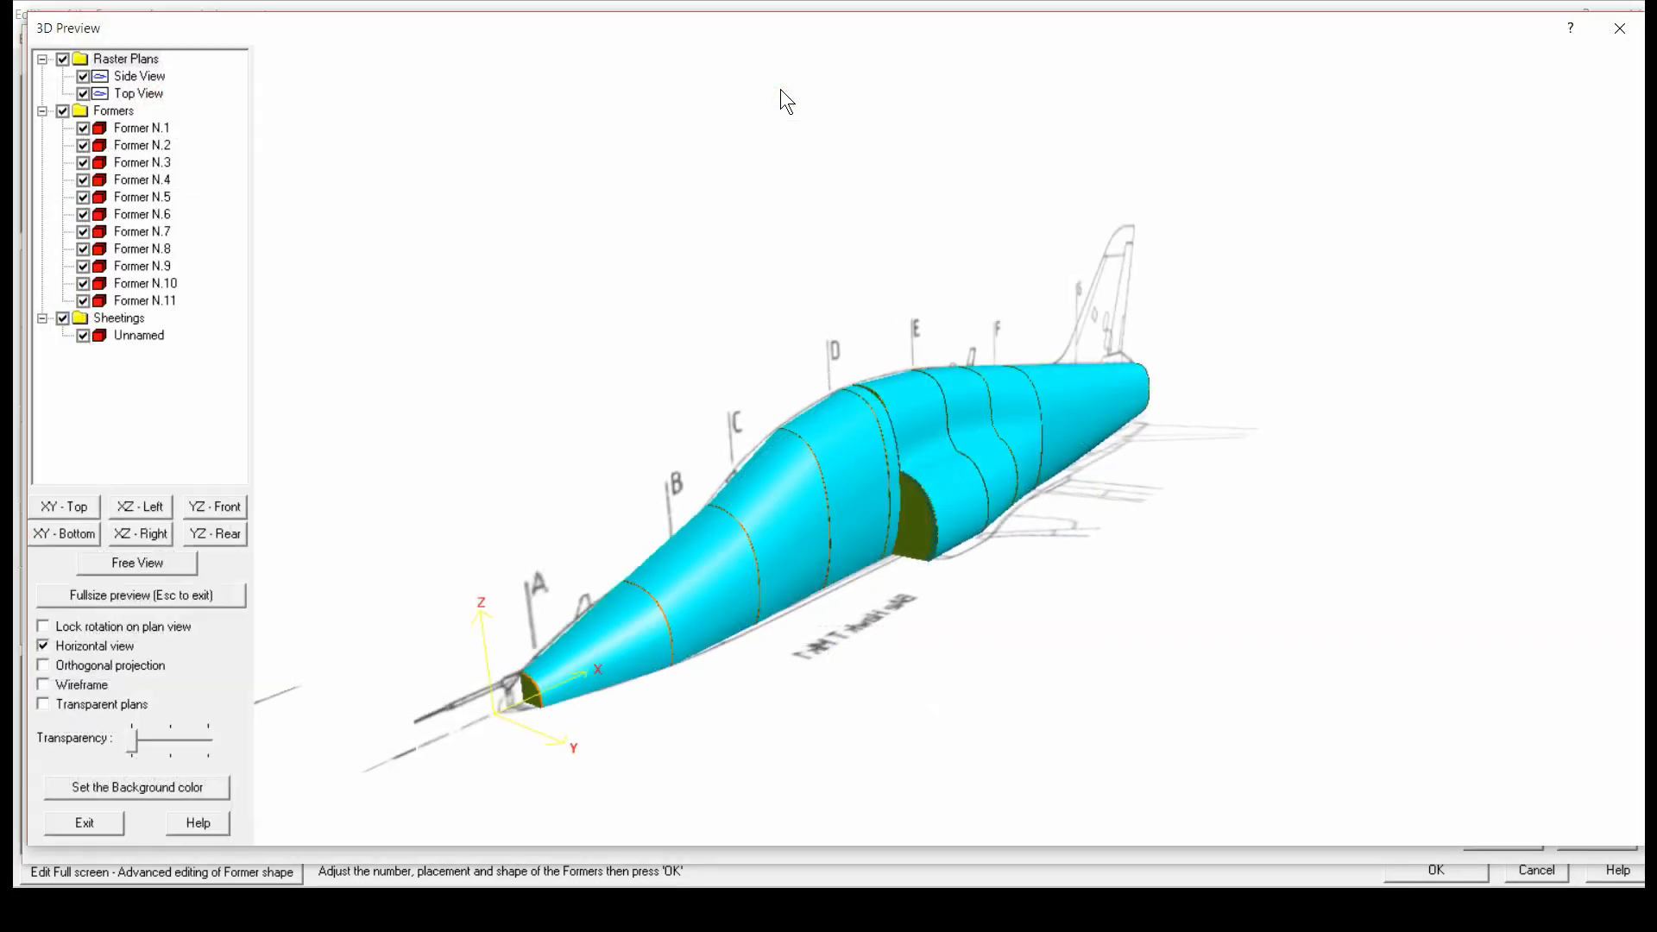
pyautogui.click(63, 320)
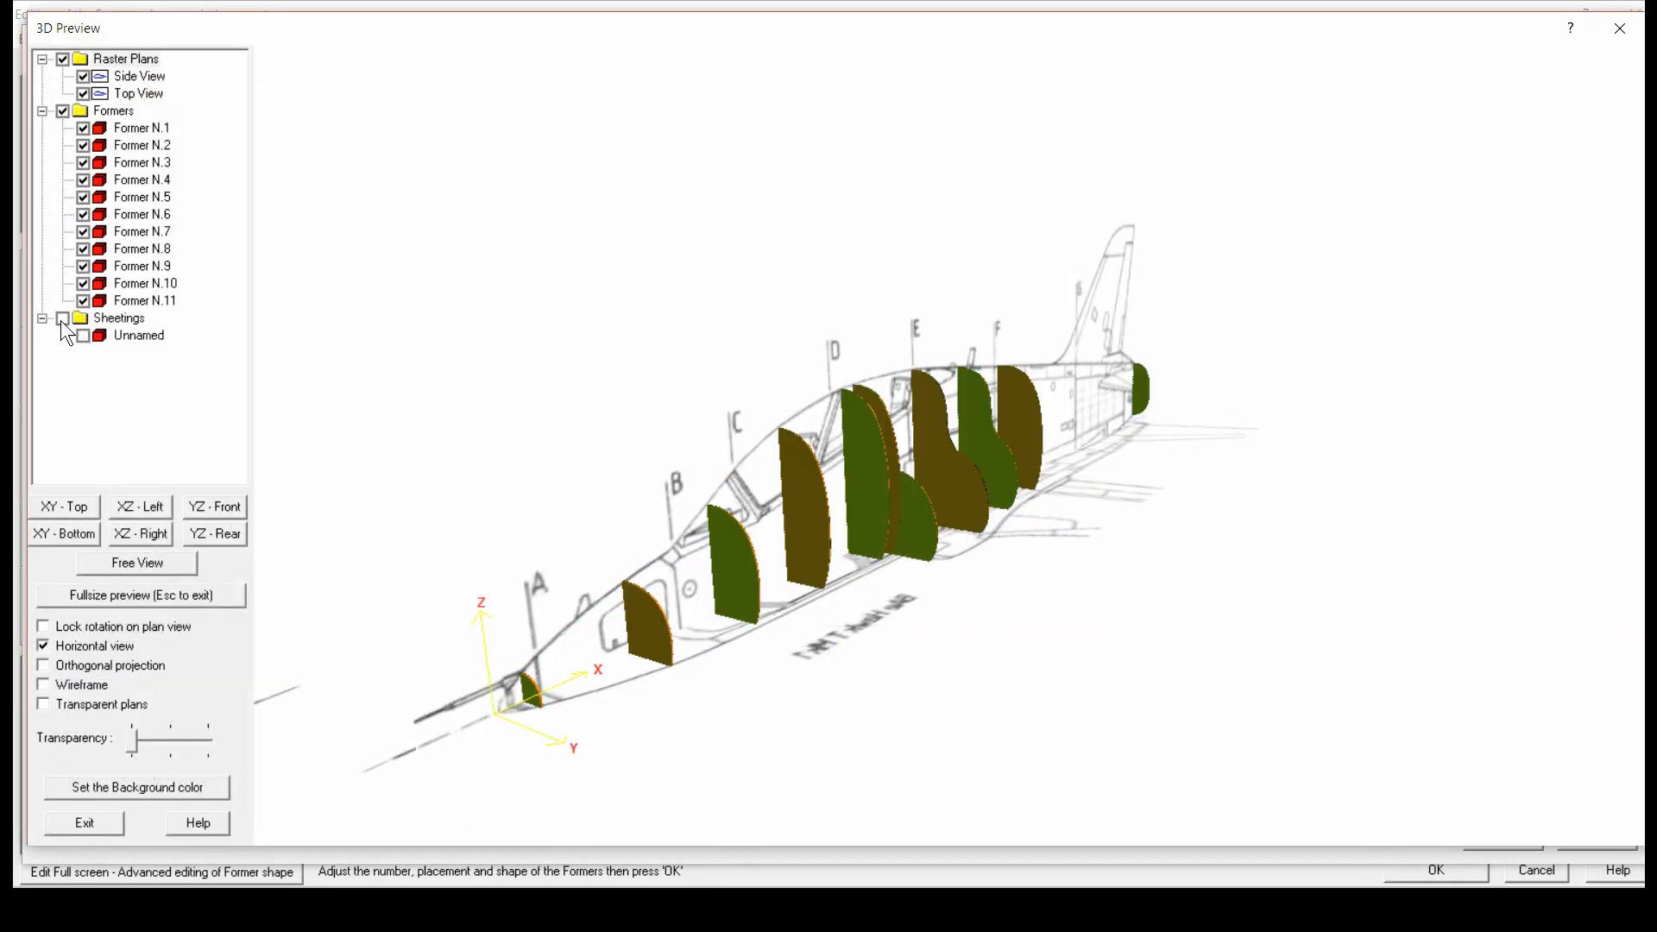
pyautogui.click(83, 76)
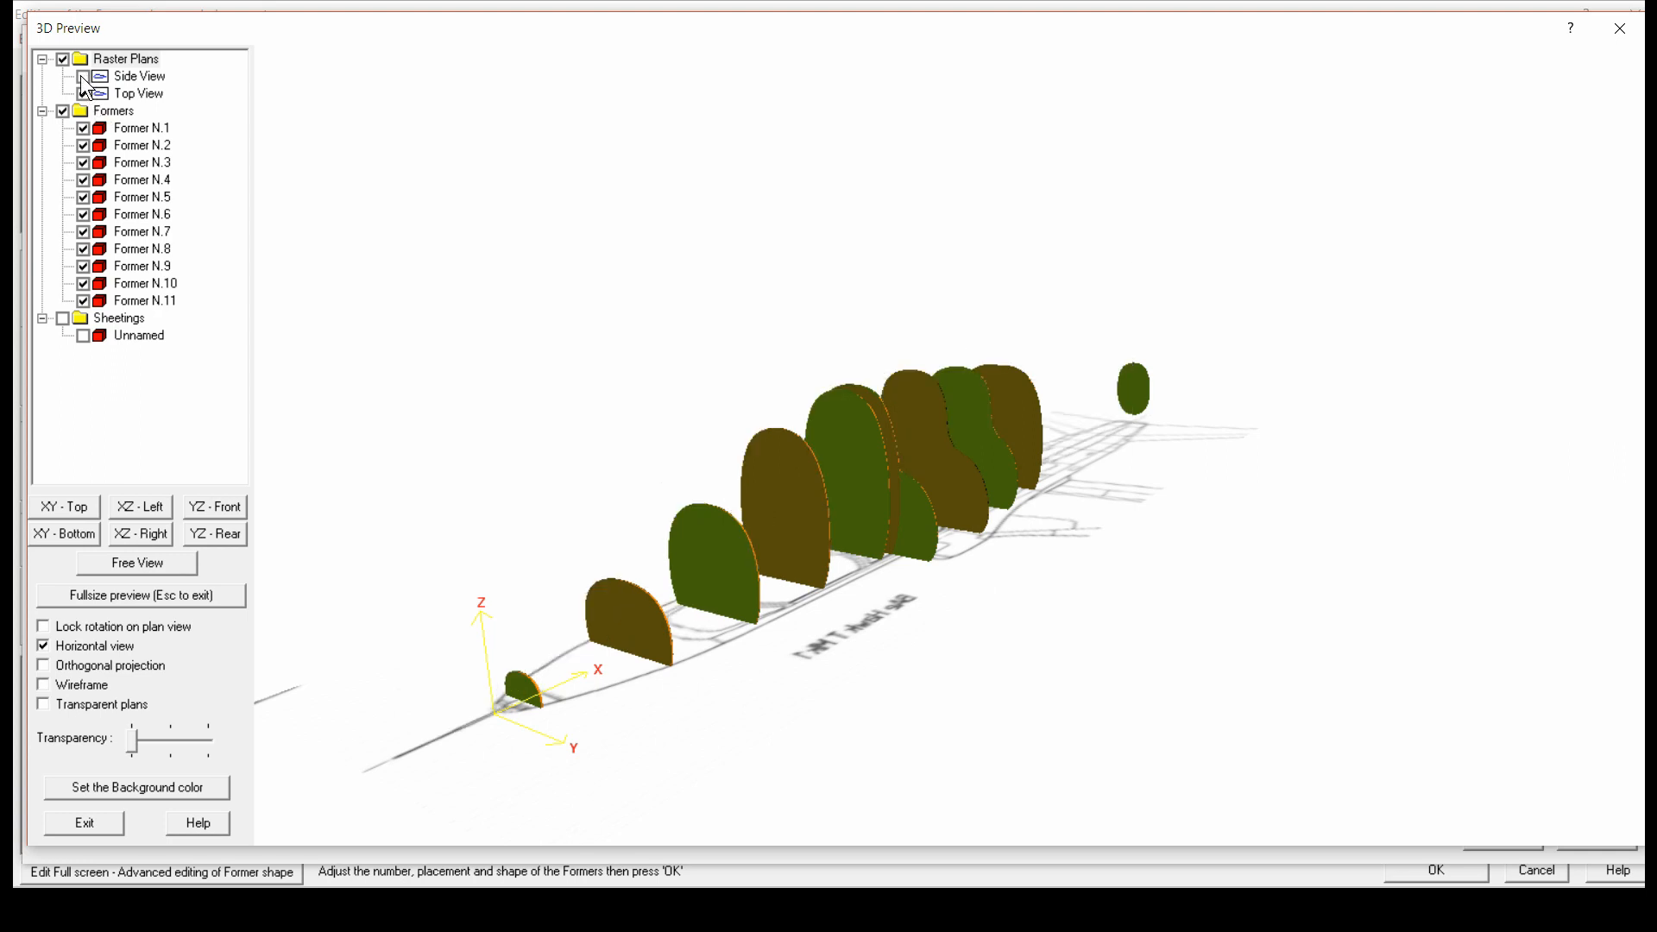
# Compare the widths of the formers with the top view plan from the XY bottom and top views, and close the preview
pyautogui.moveTo(625, 329); pyautogui.dragTo(1059, 730)
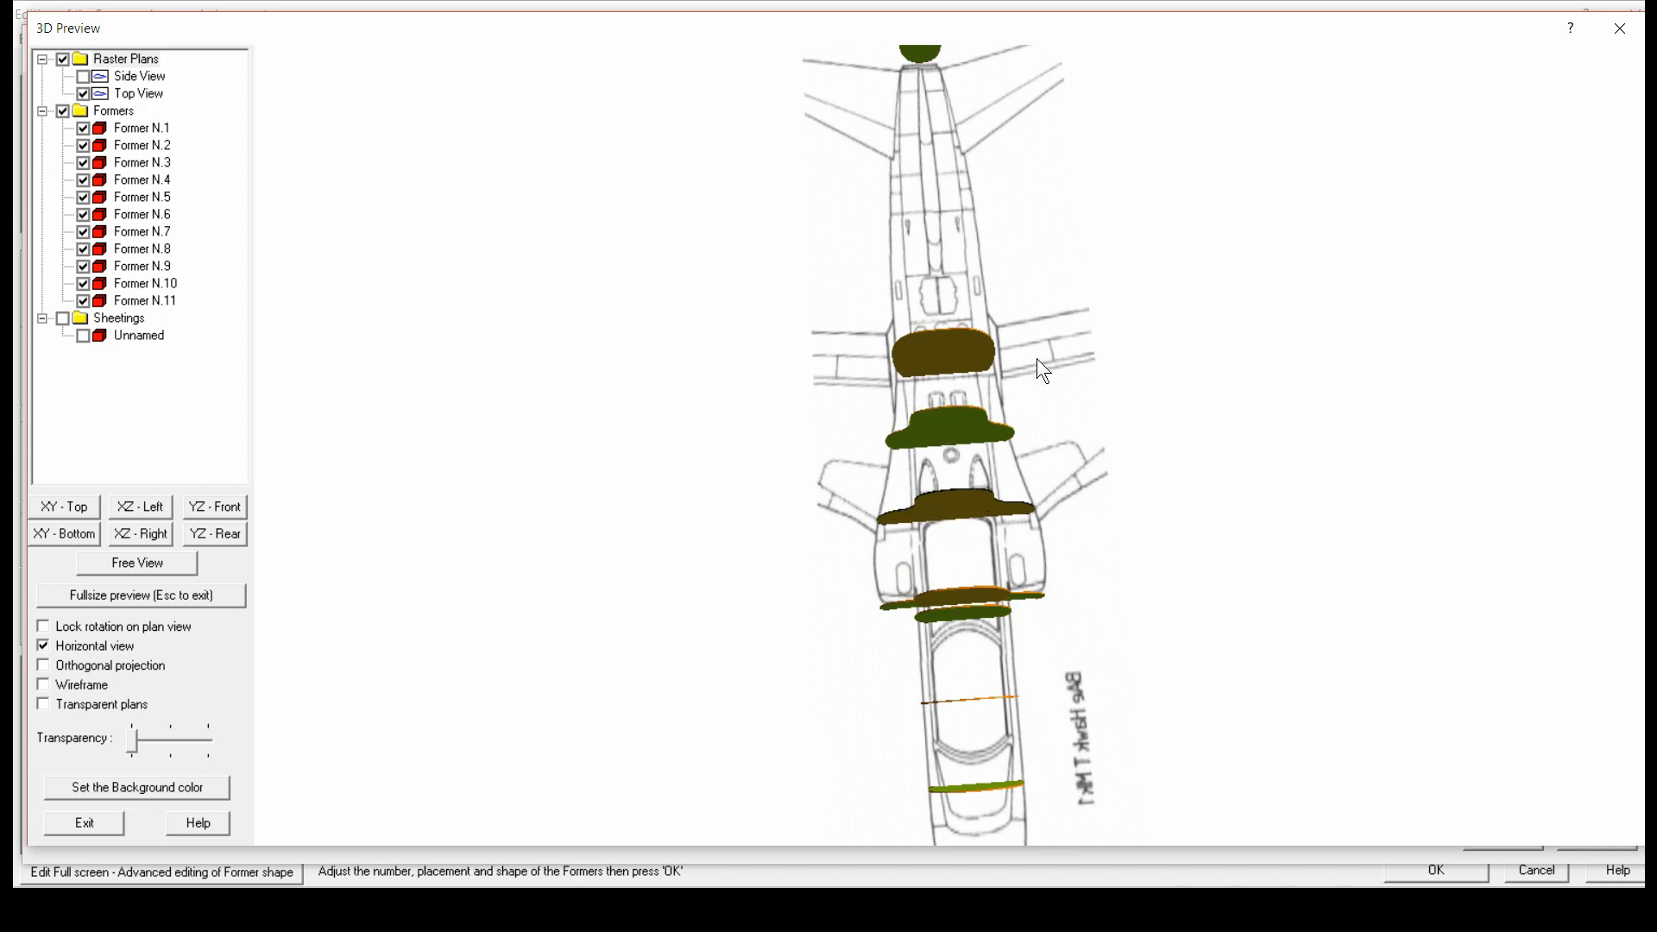
pyautogui.moveTo(1065, 257); pyautogui.dragTo(1058, 376)
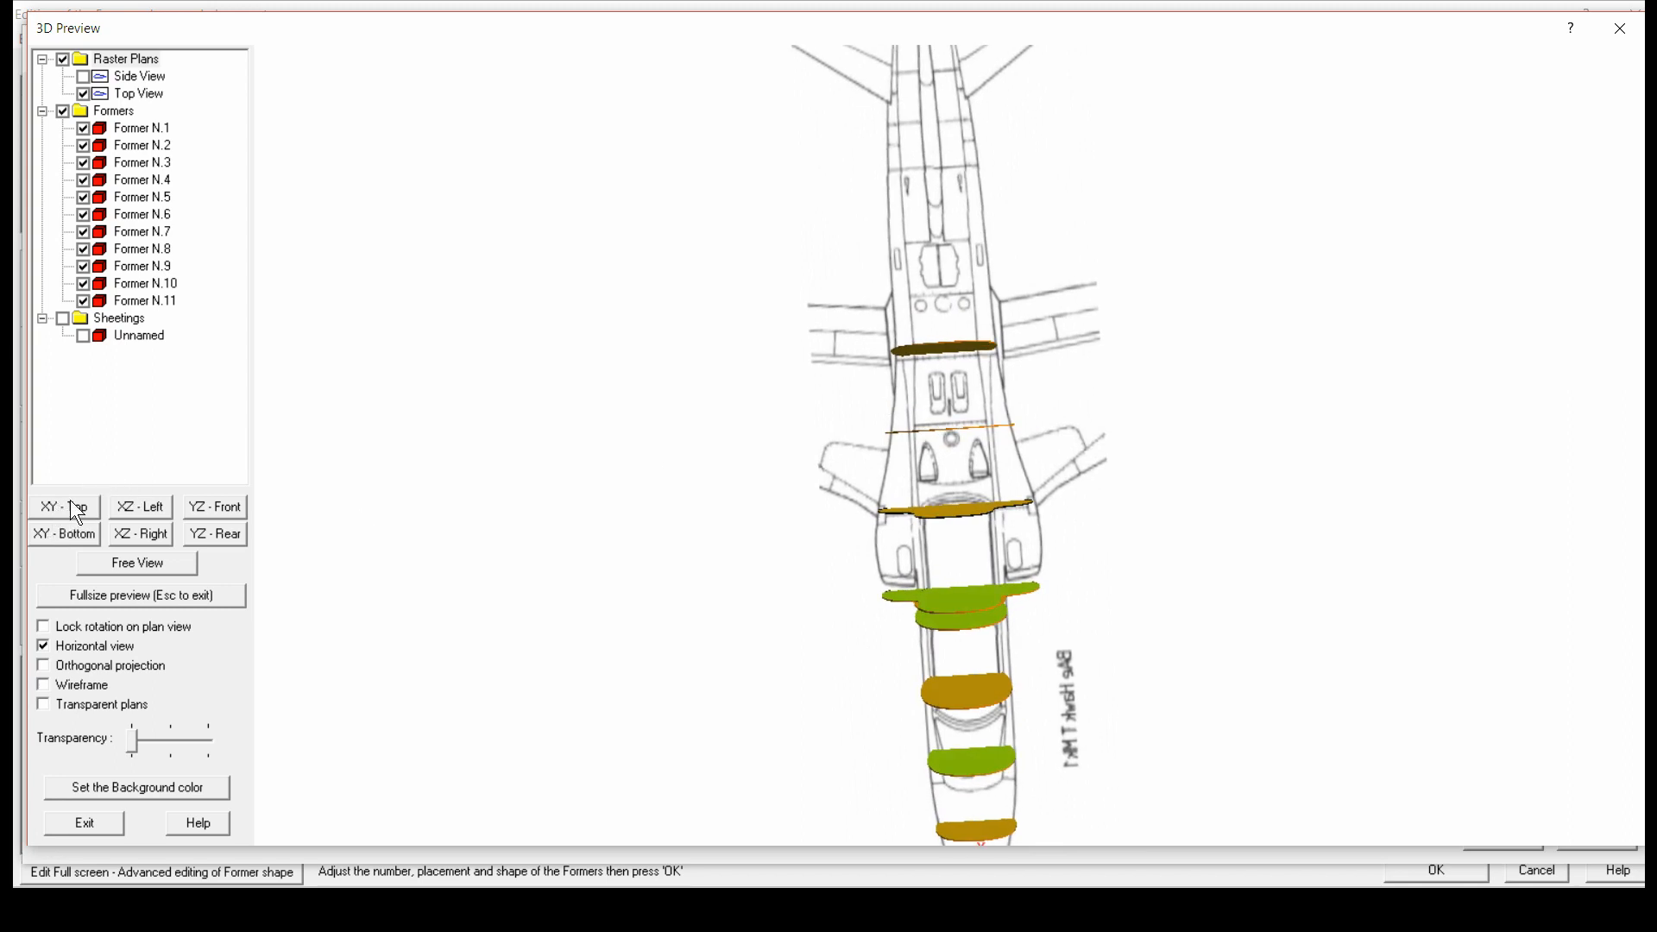
pyautogui.click(64, 535)
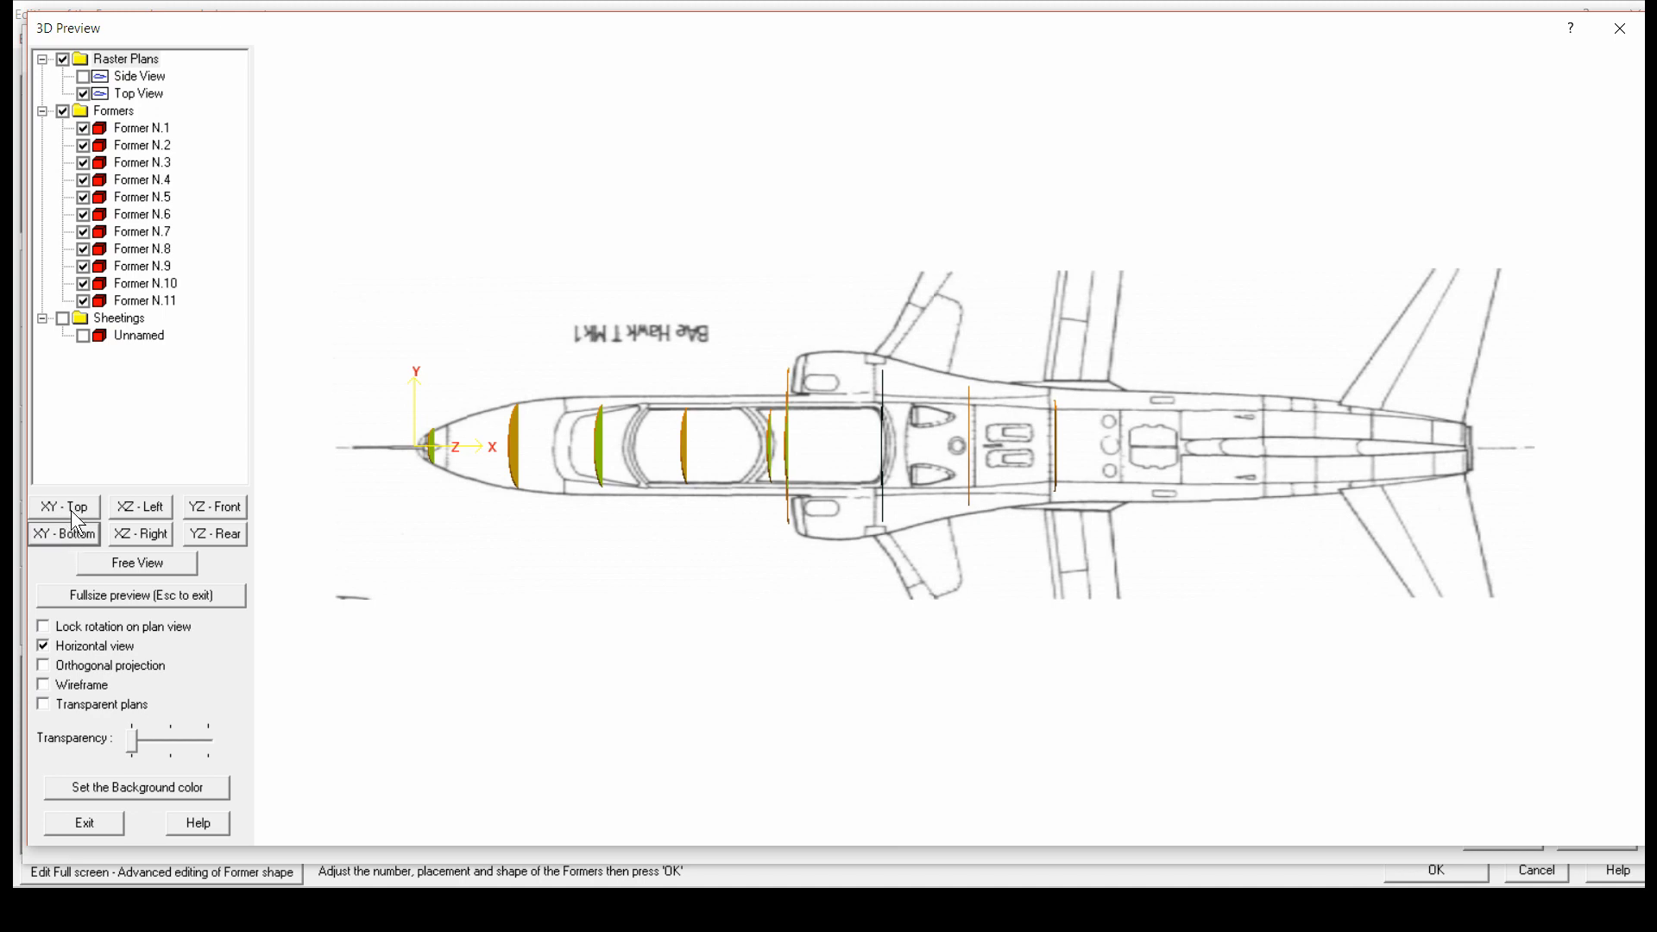
pyautogui.click(73, 509)
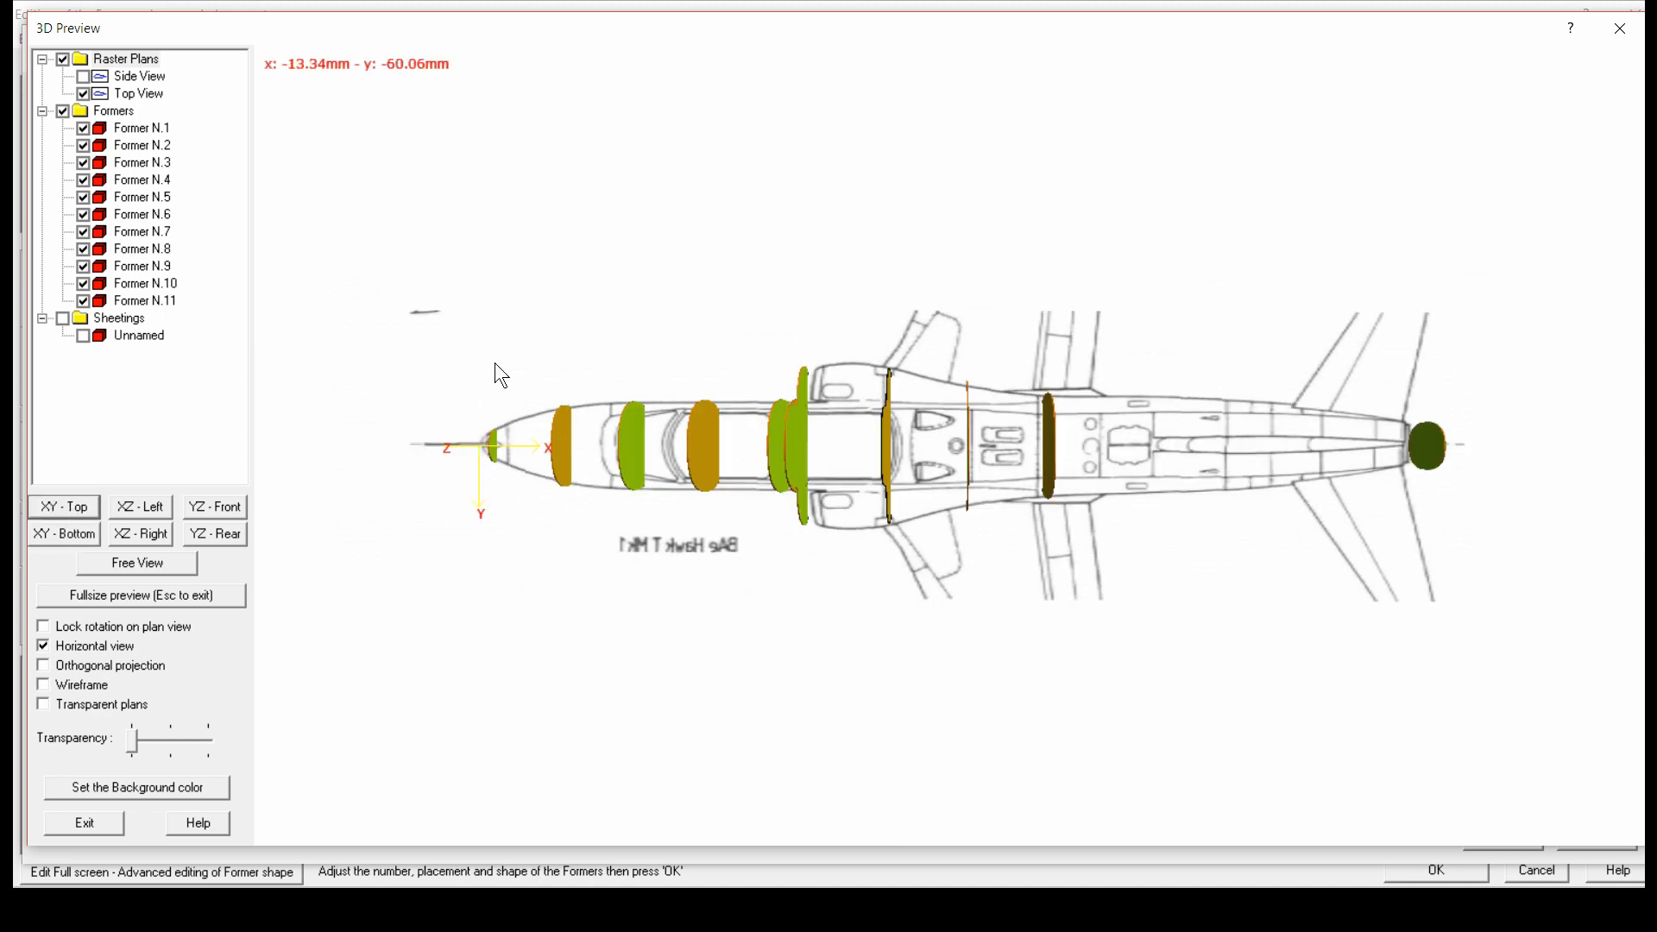
pyautogui.scroll(2, 769, 516)
pyautogui.scroll(4, 765, 513)
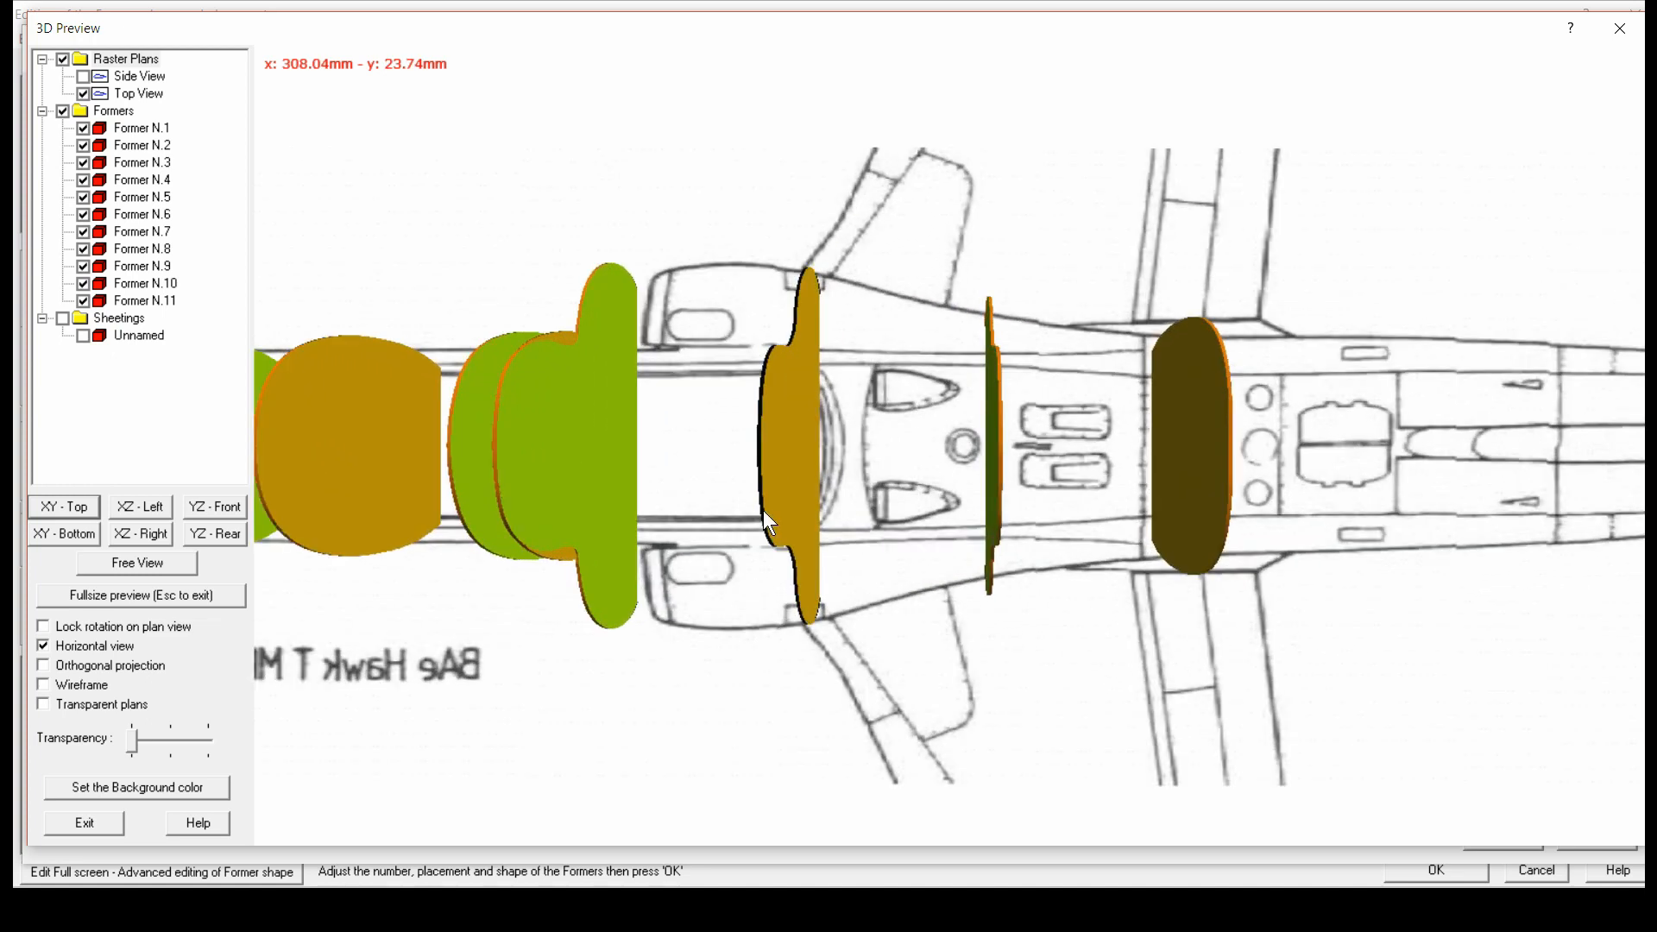
pyautogui.scroll(-1, 759, 512)
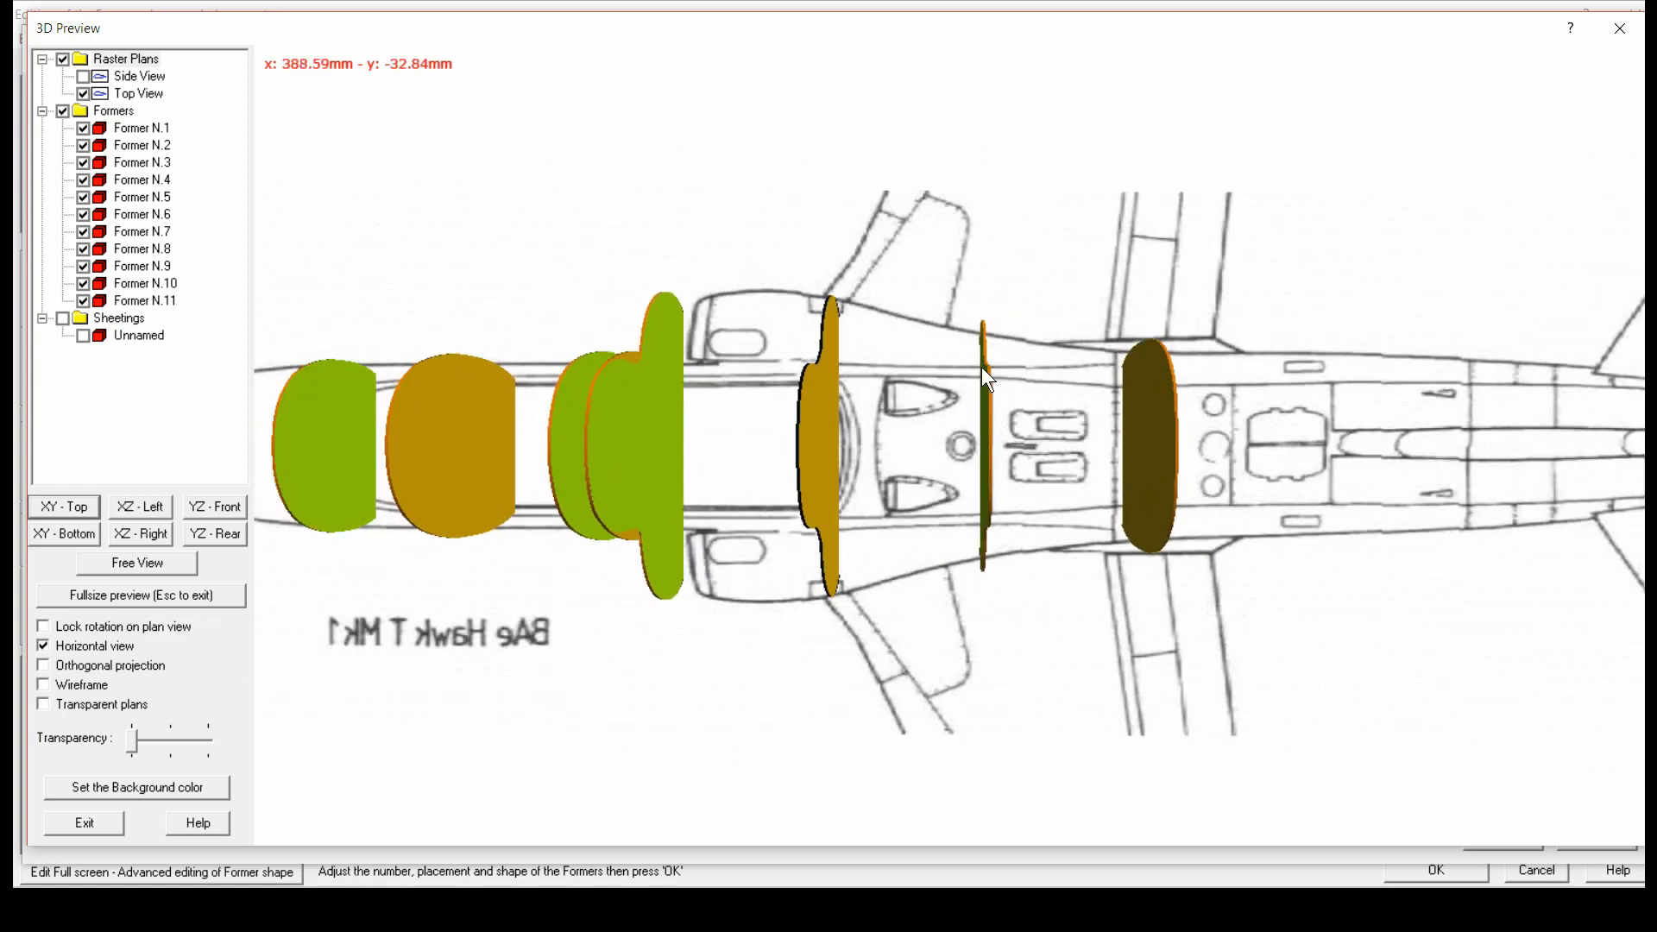
pyautogui.scroll(2, 981, 366)
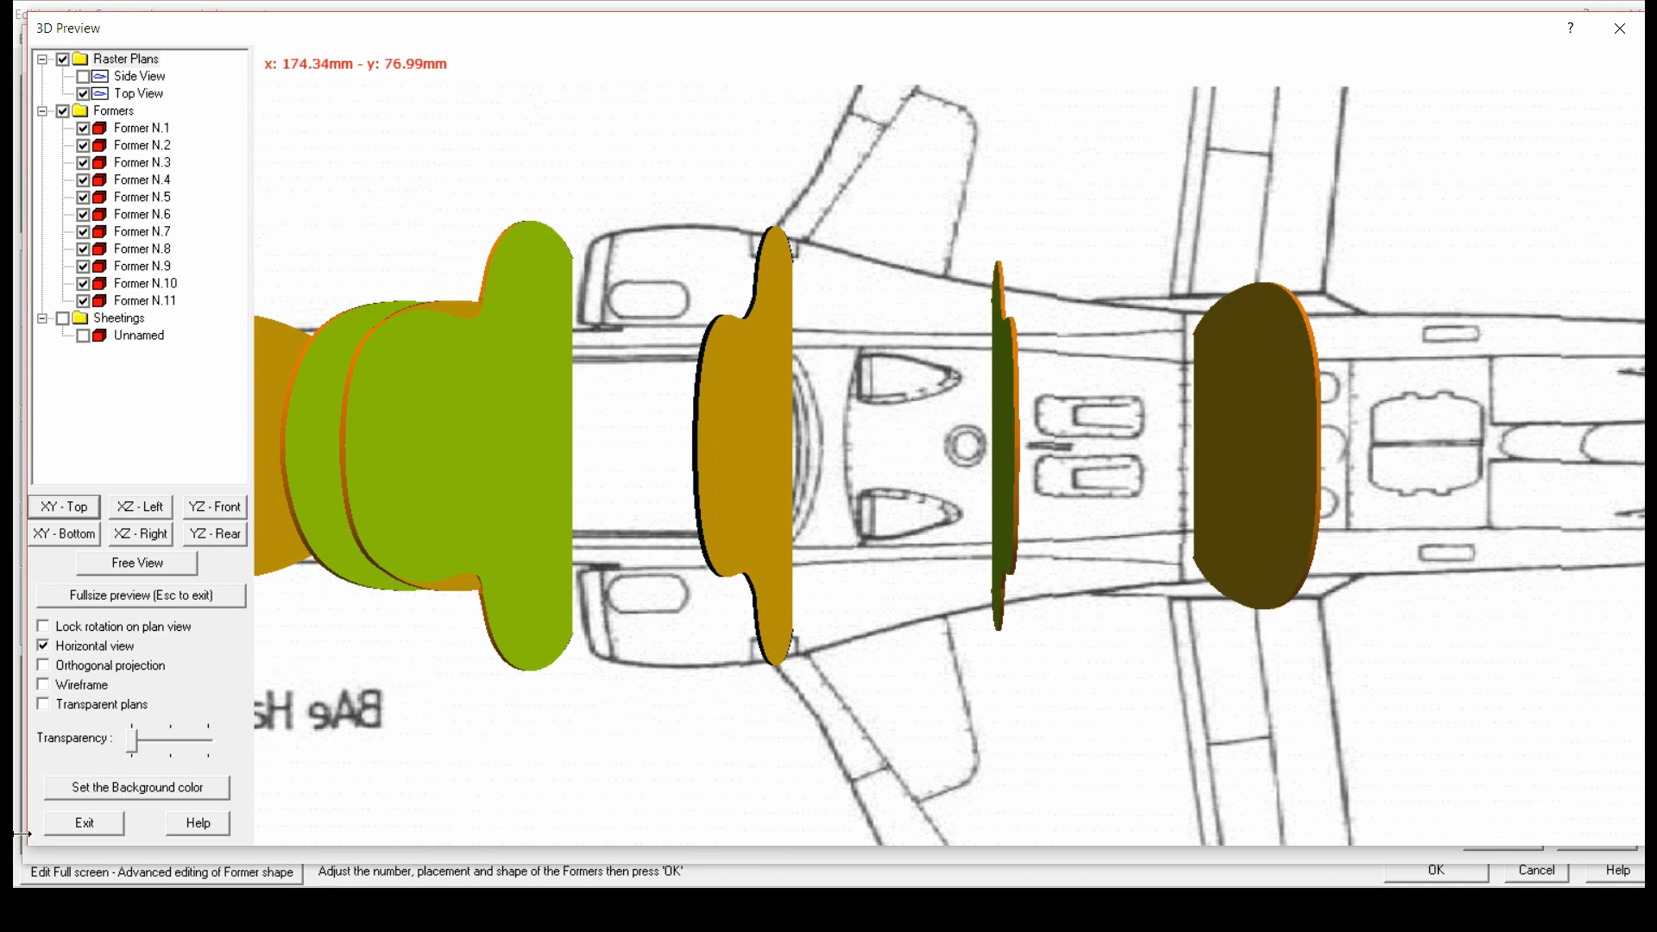
pyautogui.click(90, 819)
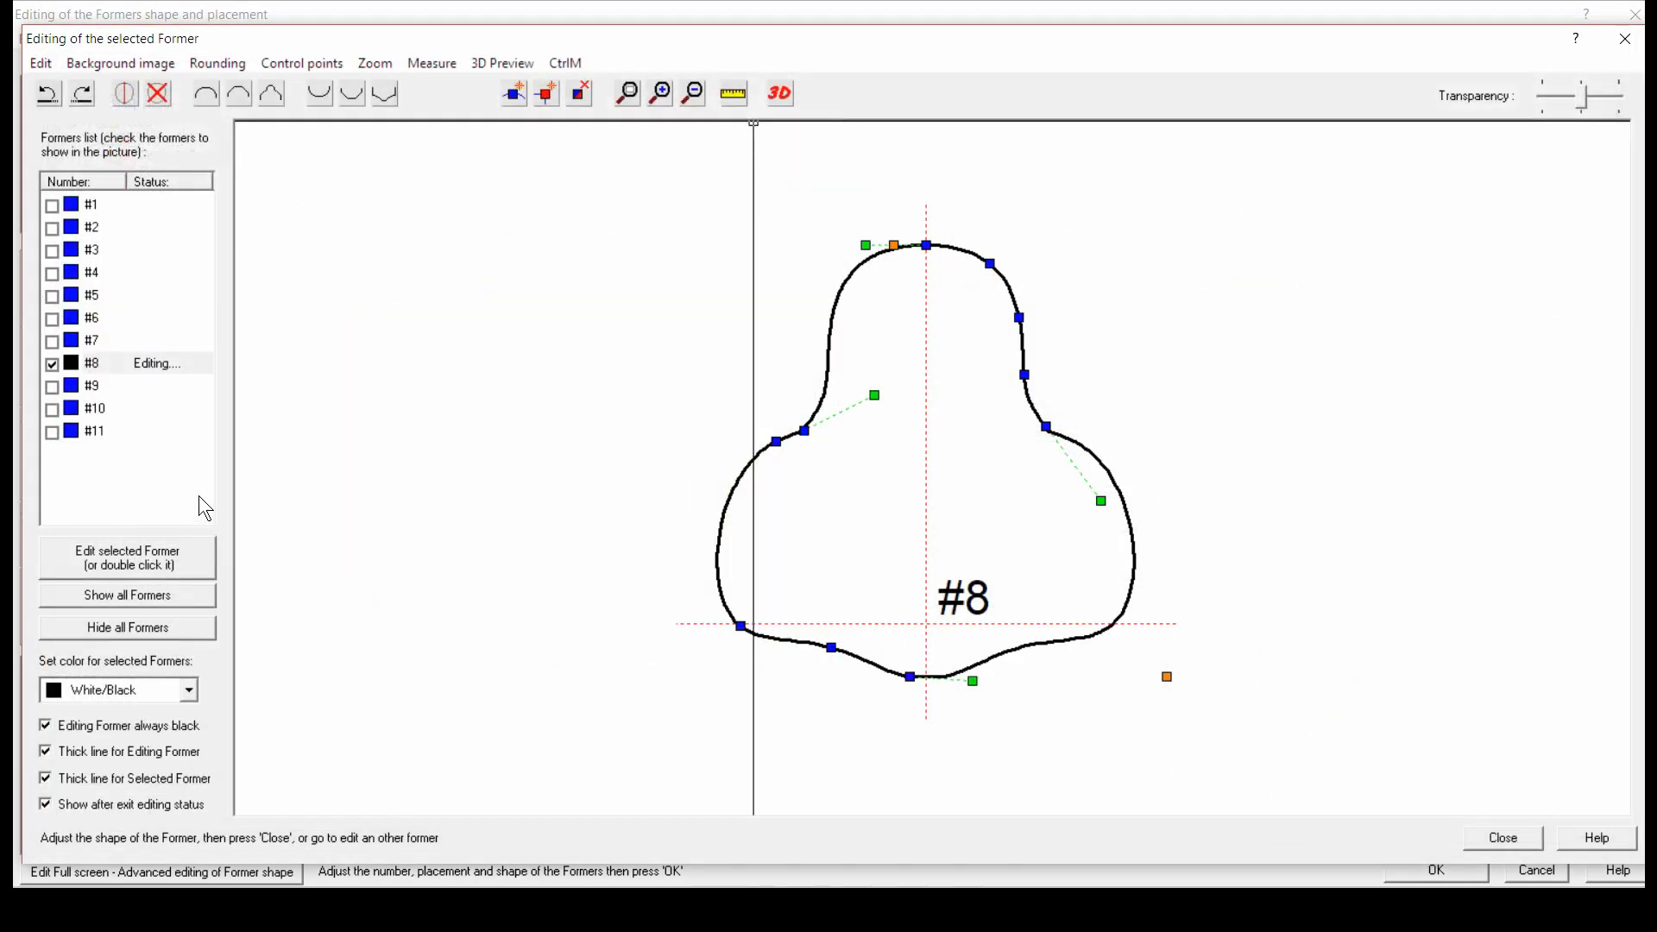
# Open former #9 for editing and narrow it by moving its lower outer control point outward to a slant angle of about -17°
pyautogui.click(53, 364)
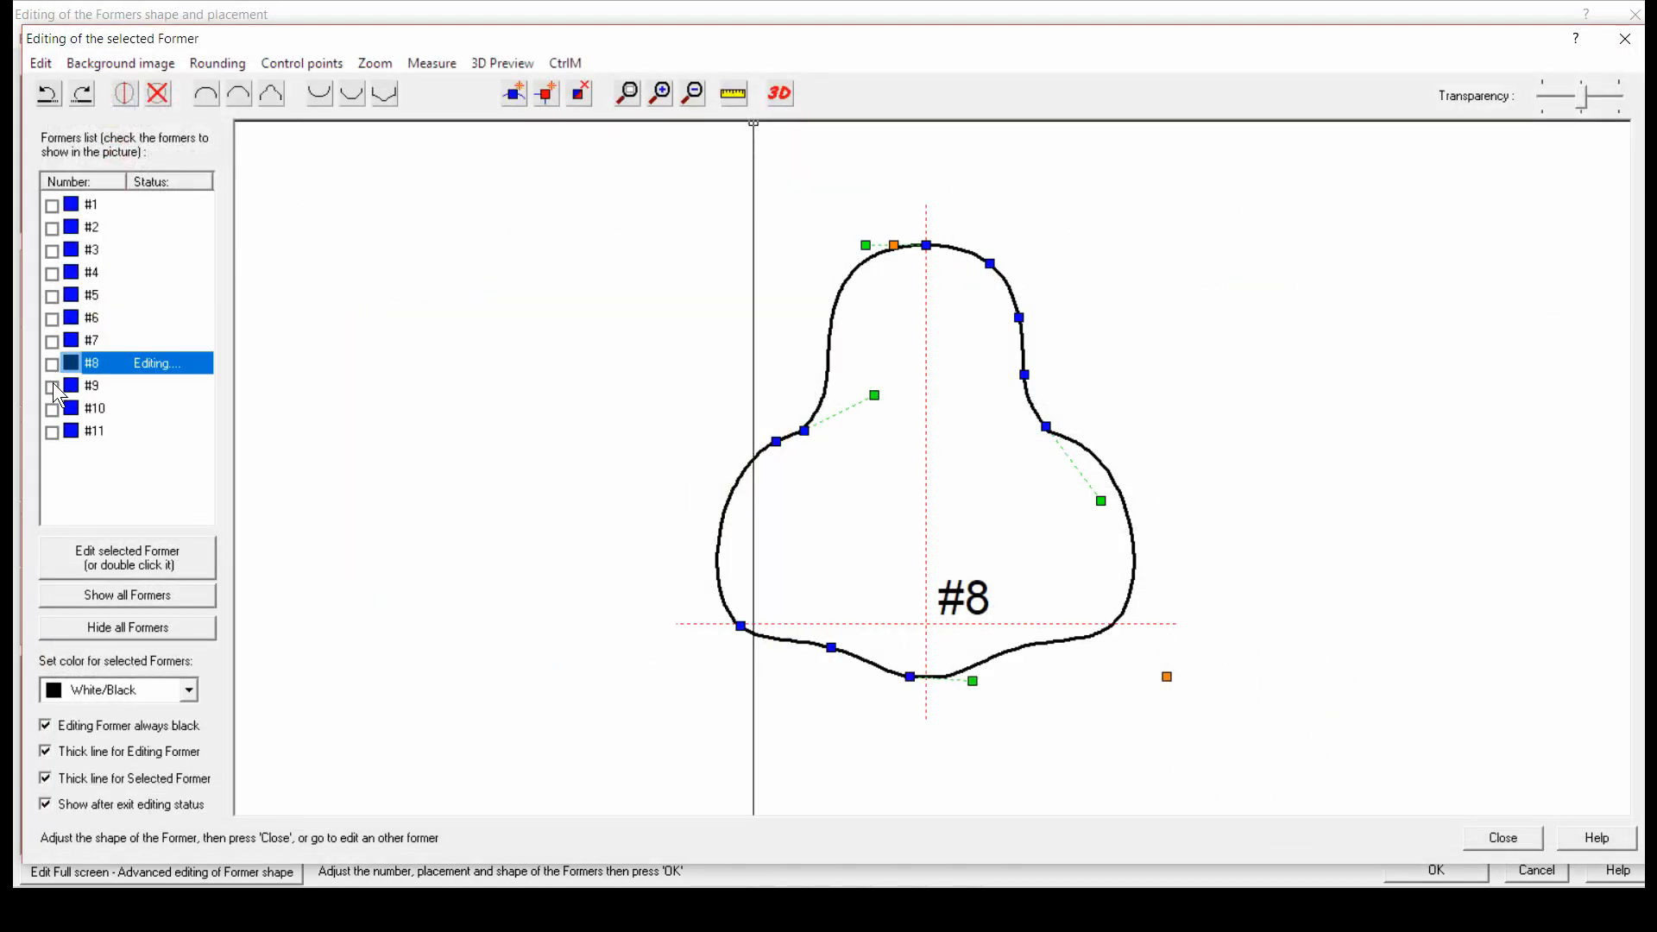
pyautogui.click(54, 387)
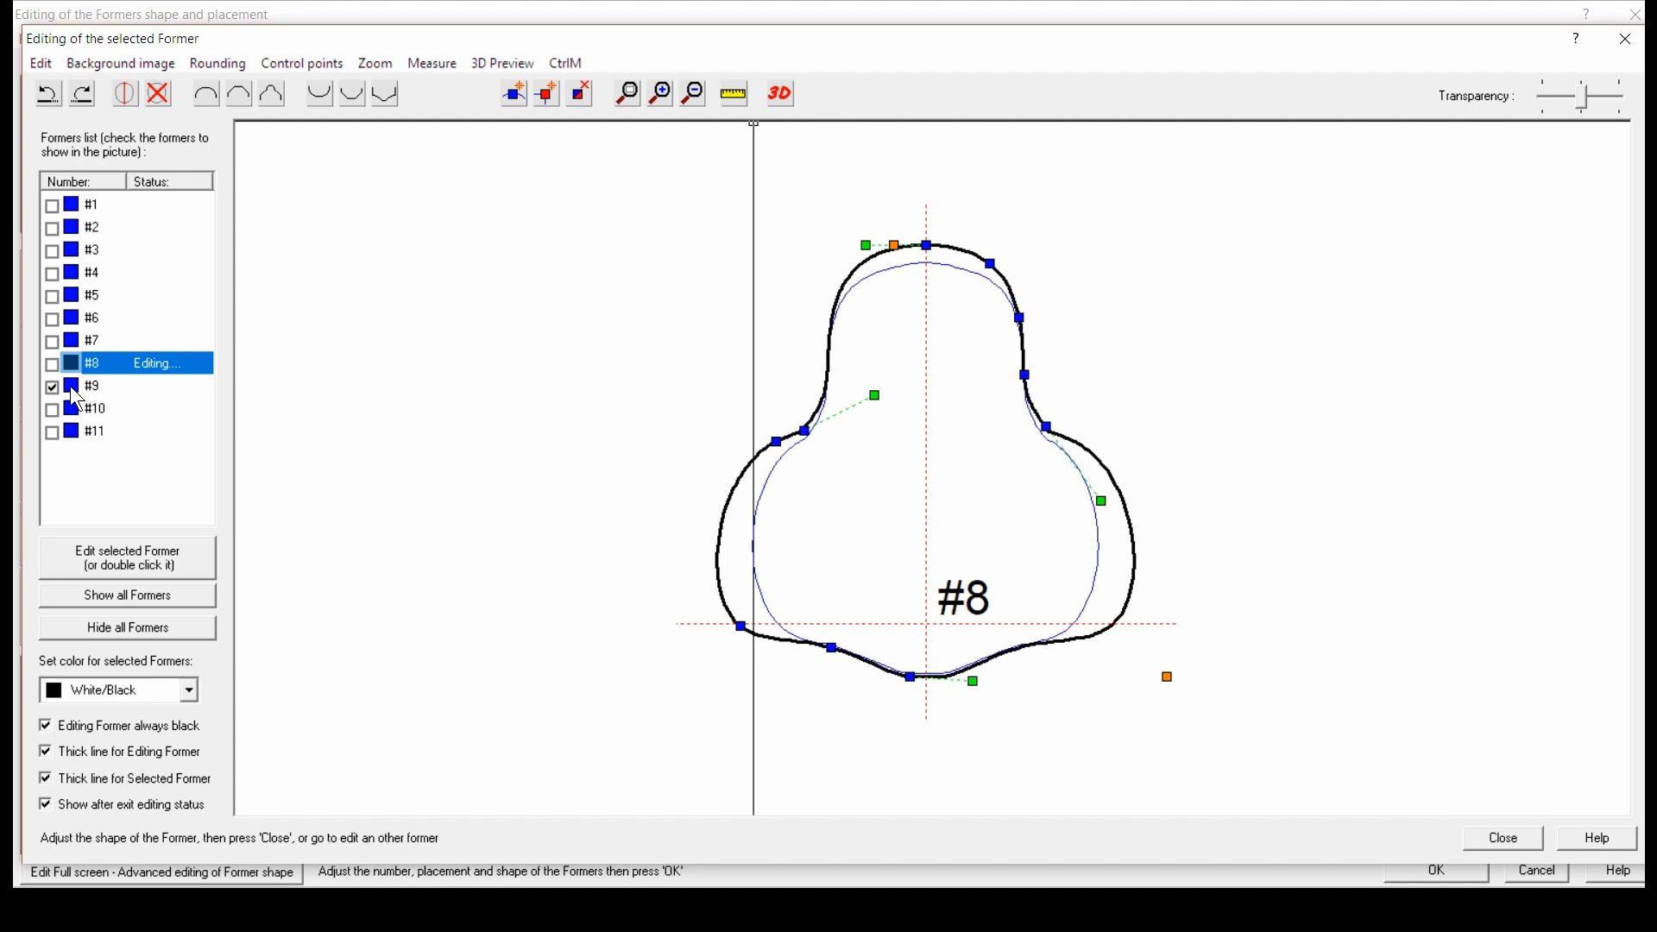
pyautogui.doubleClick(109, 387)
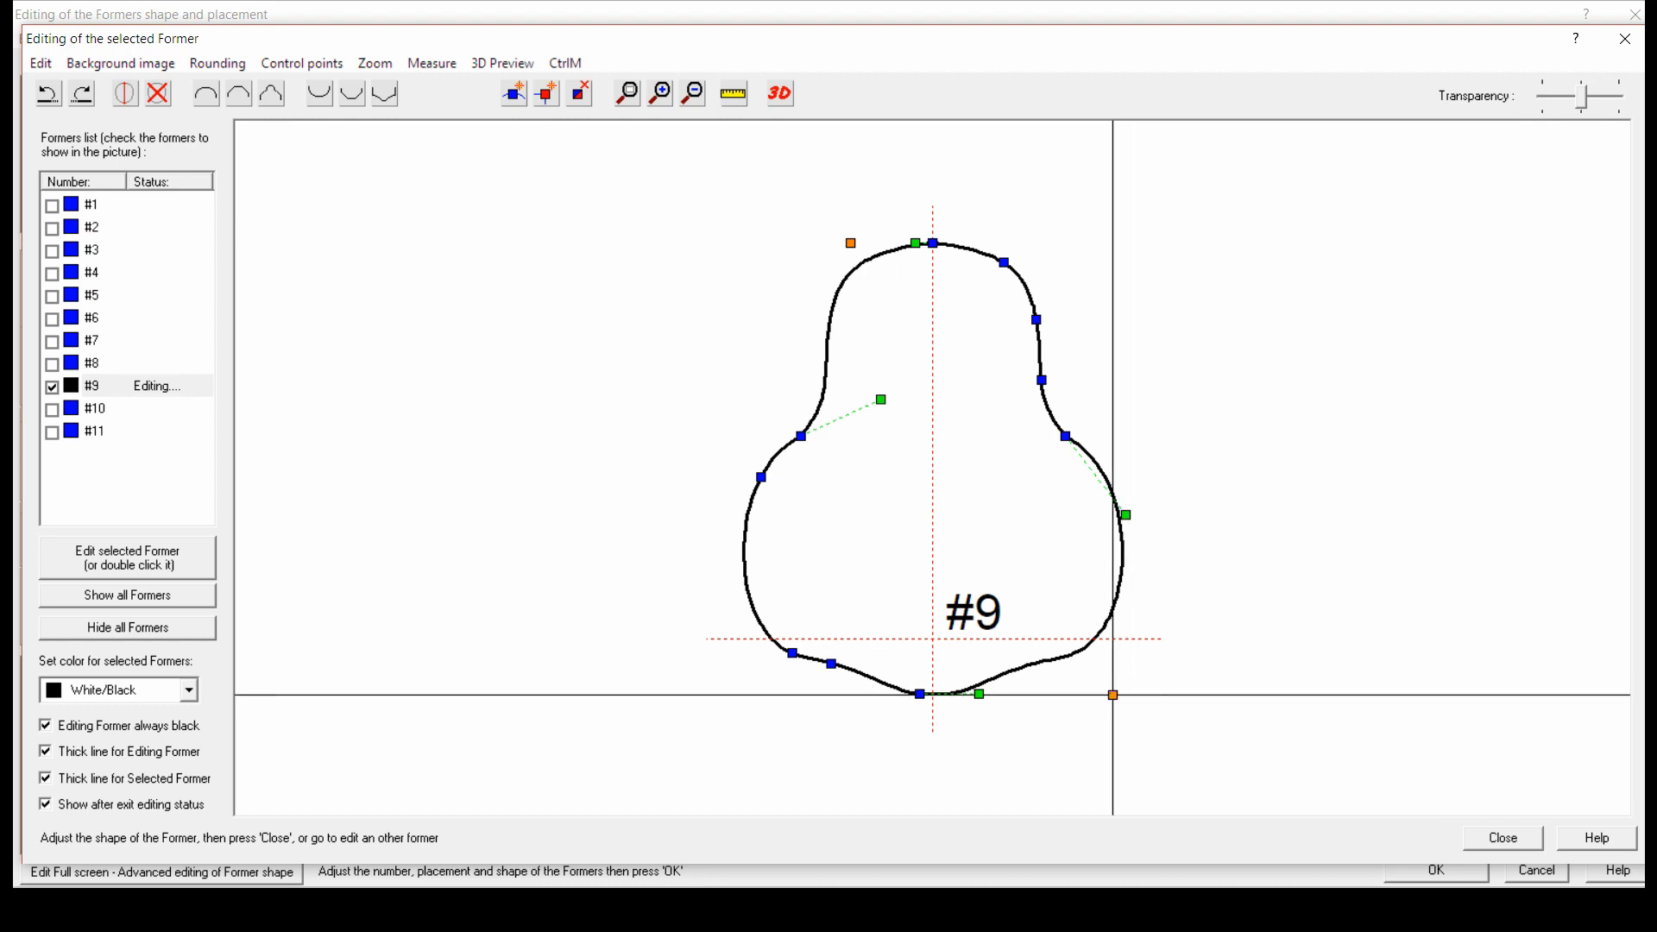
pyautogui.moveTo(1111, 691); pyautogui.dragTo(1133, 694)
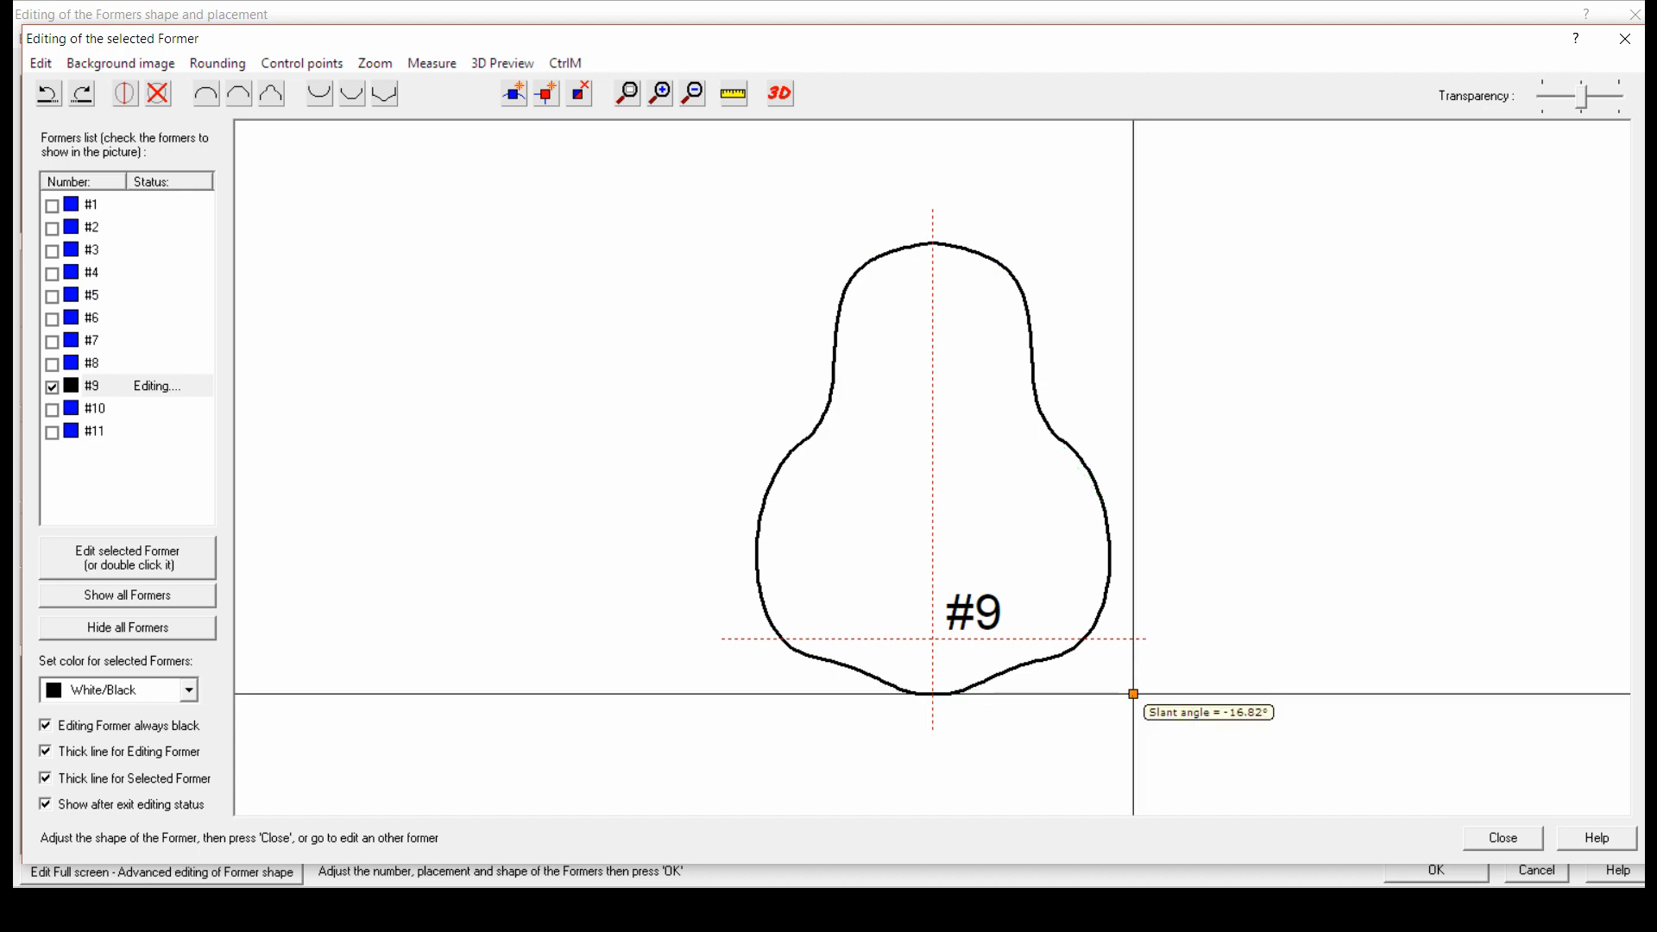
pyautogui.moveTo(1133, 694); pyautogui.dragTo(1134, 693)
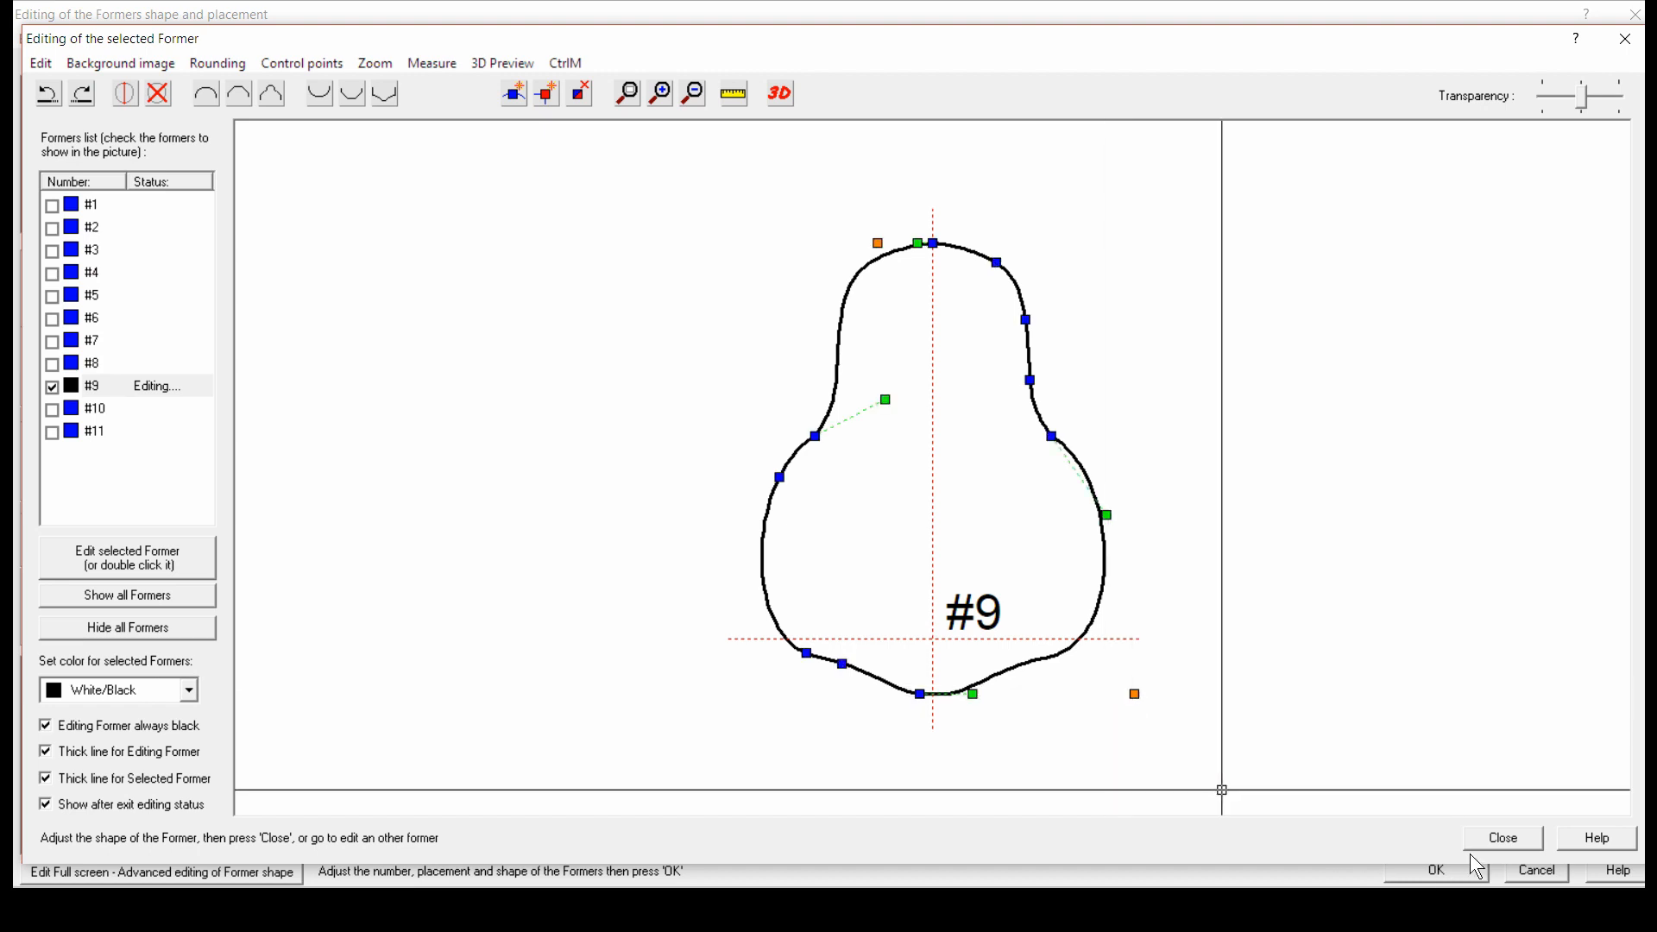
# Compare the edited former #9 with the top view plan in the XY top 3D preview, with sheetings and side view hidden
pyautogui.click(780, 93)
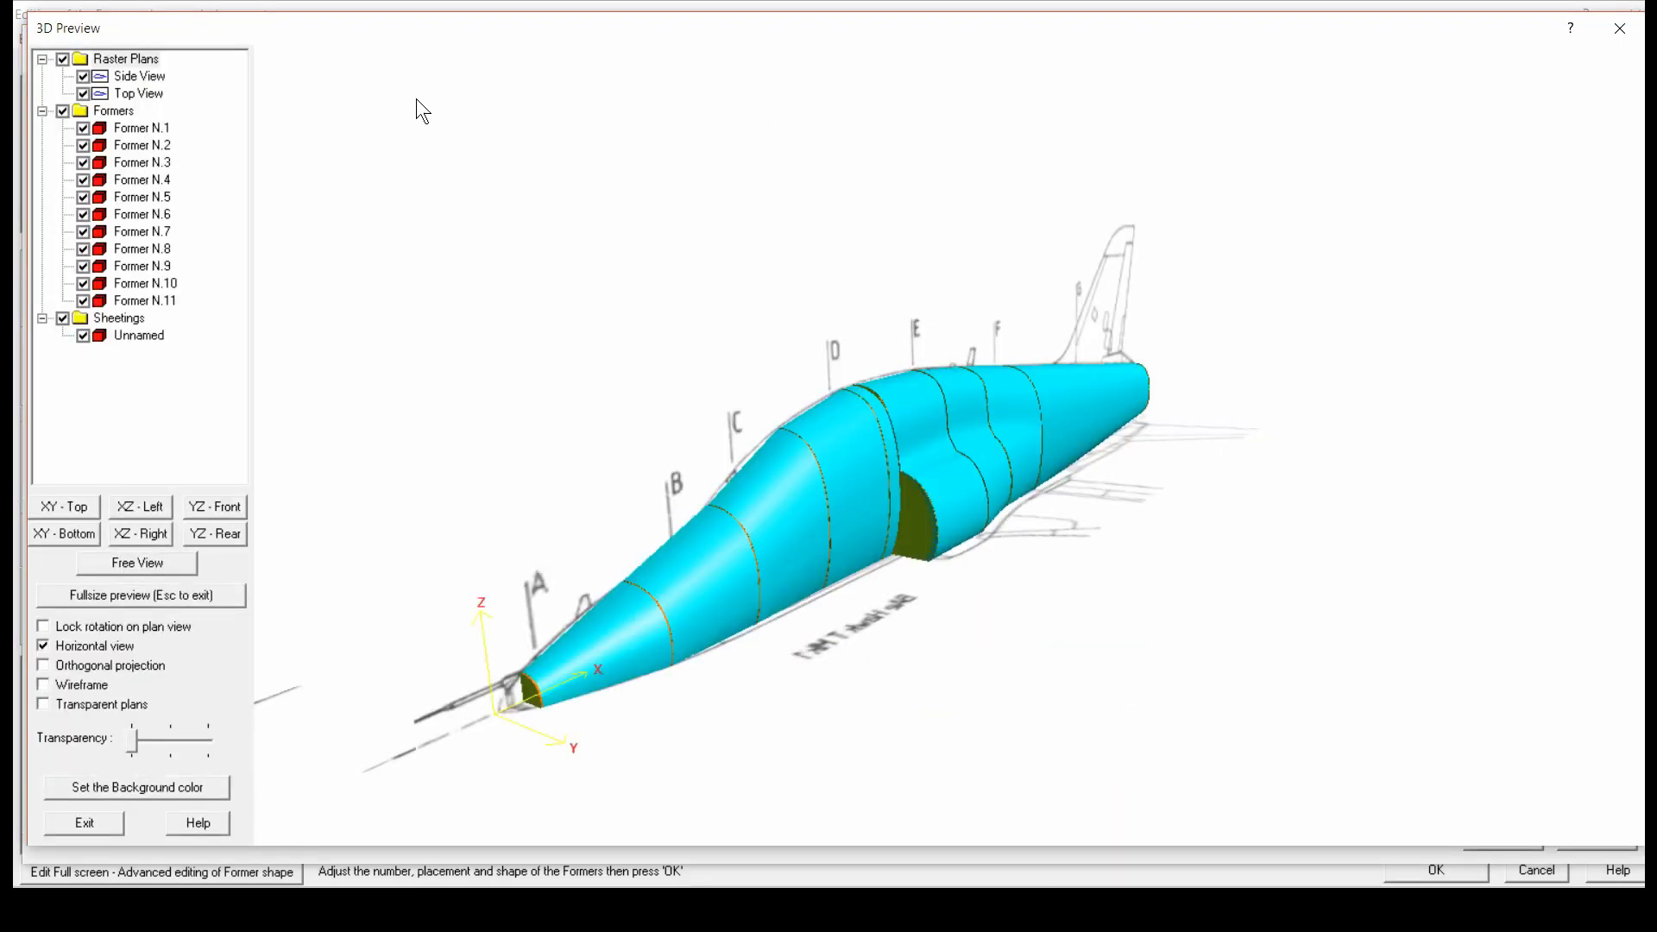
pyautogui.click(82, 76)
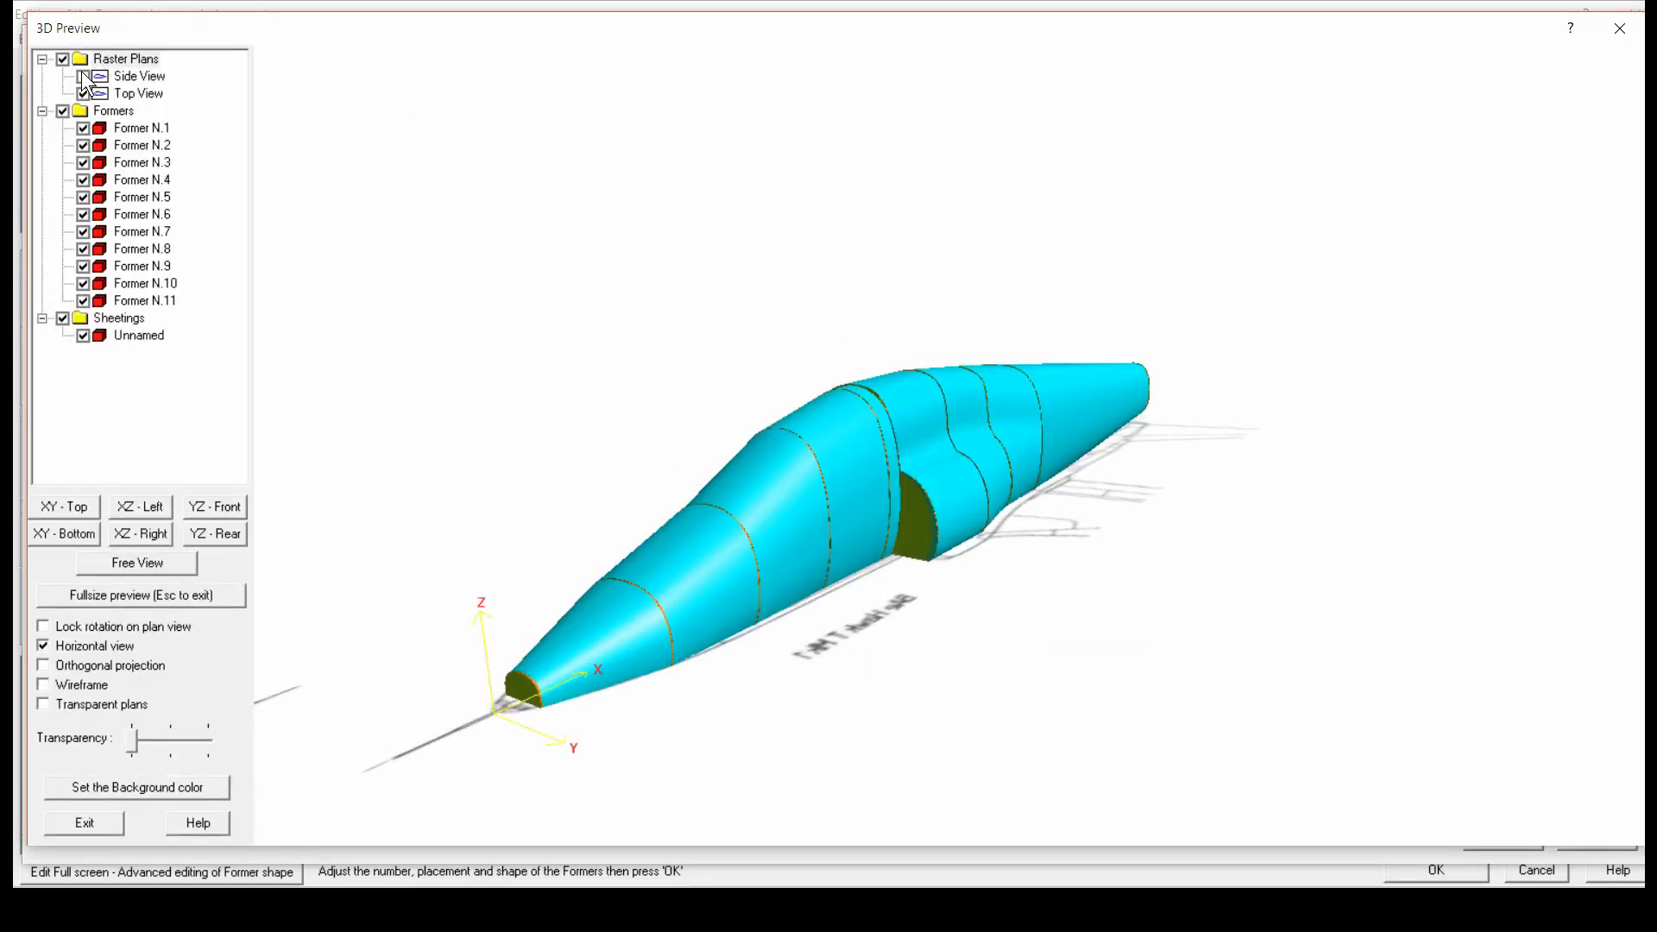
pyautogui.click(63, 319)
pyautogui.click(73, 508)
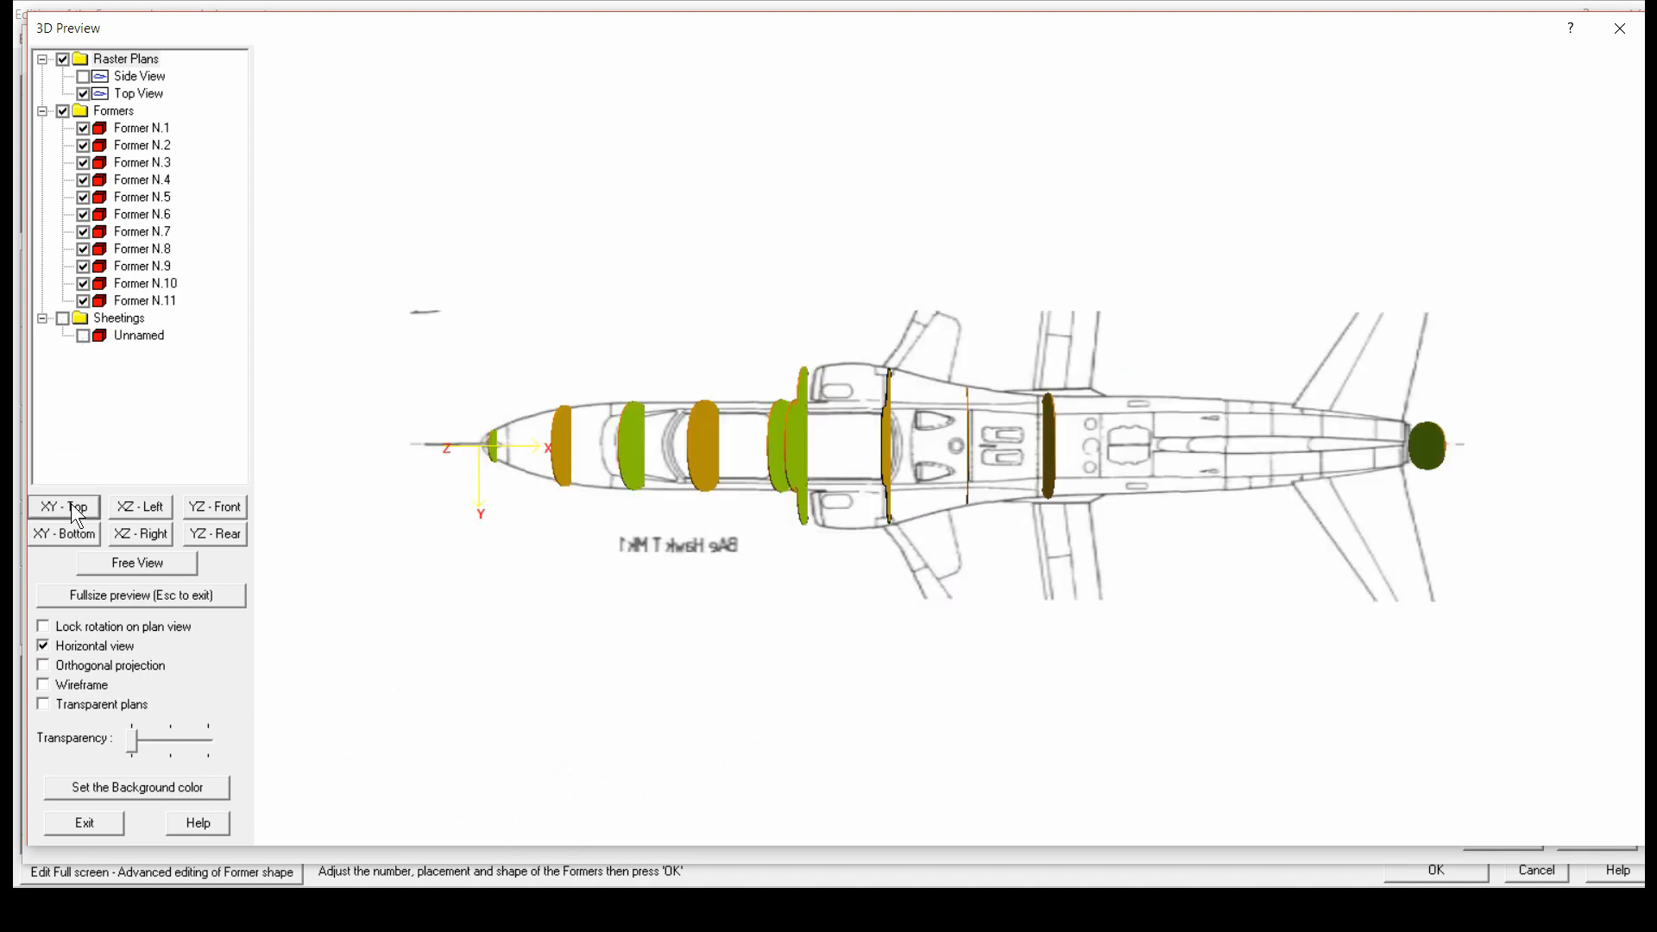
pyautogui.scroll(3, 935, 442)
pyautogui.scroll(1, 935, 443)
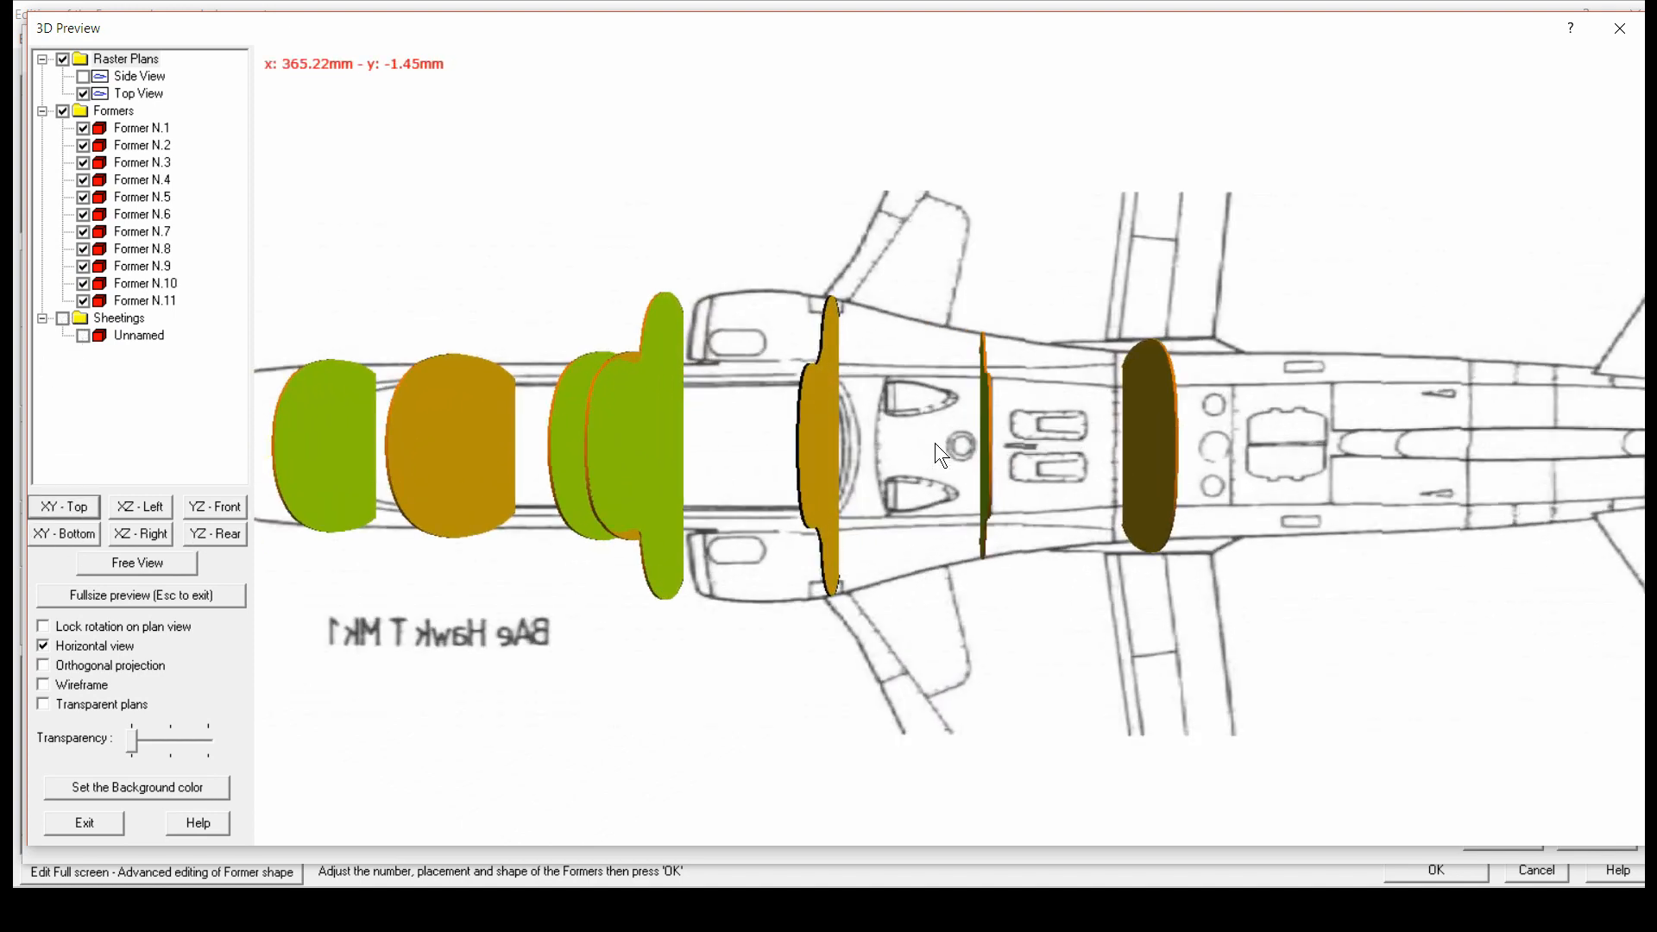
pyautogui.scroll(1, 934, 443)
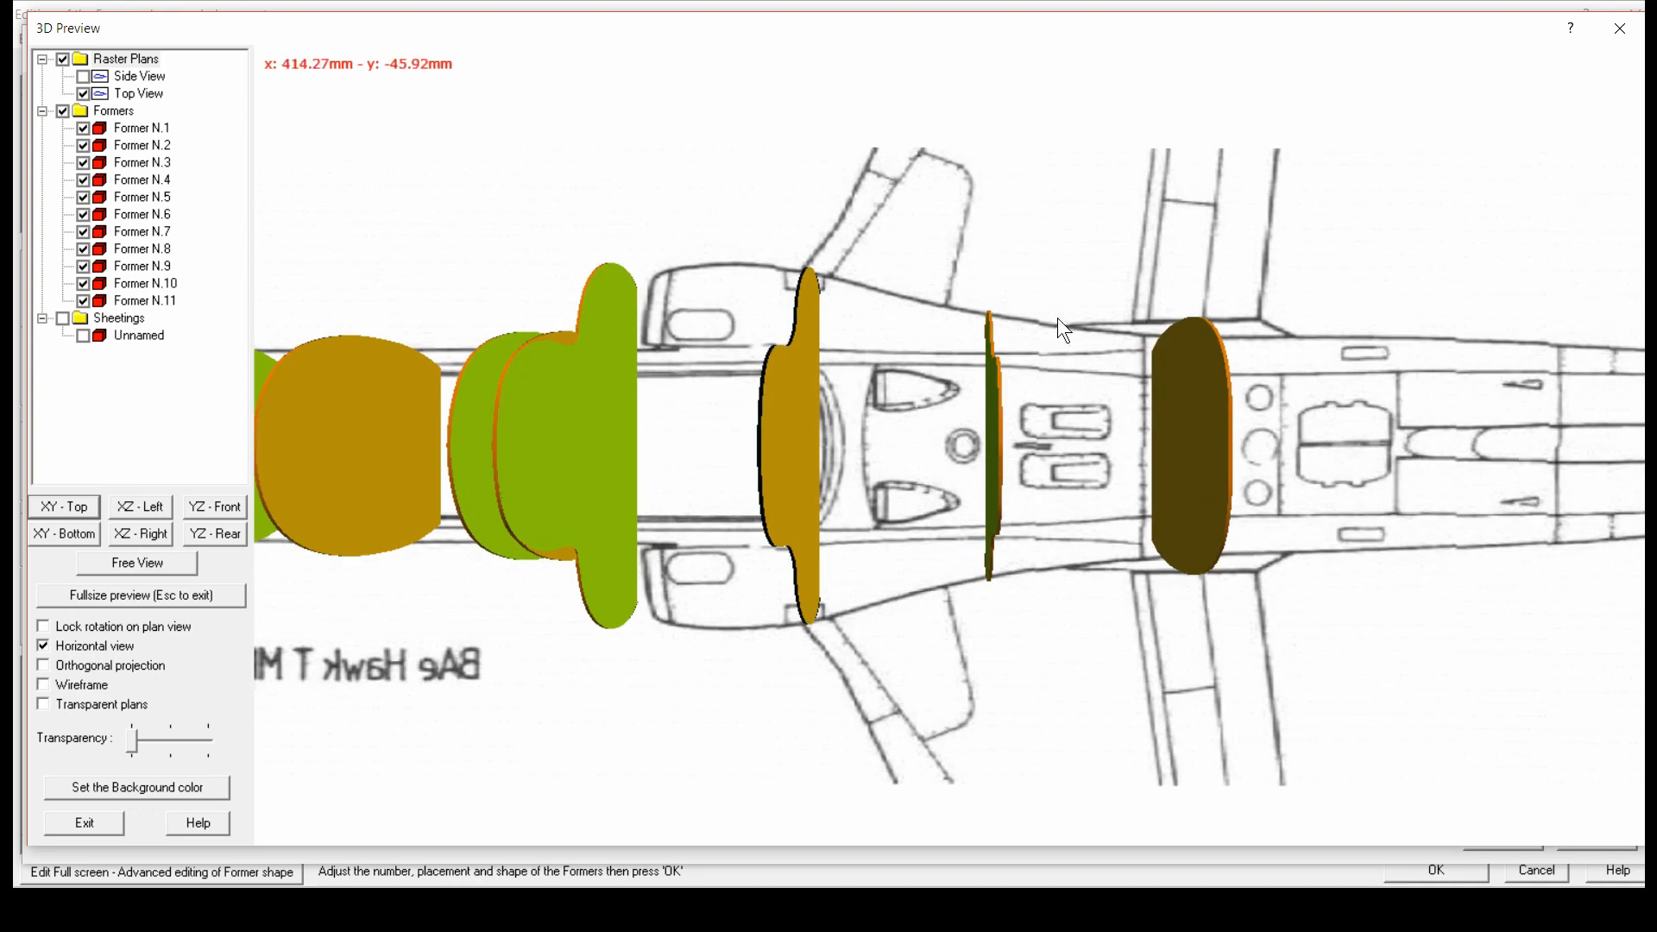
pyautogui.scroll(-2, 1021, 347)
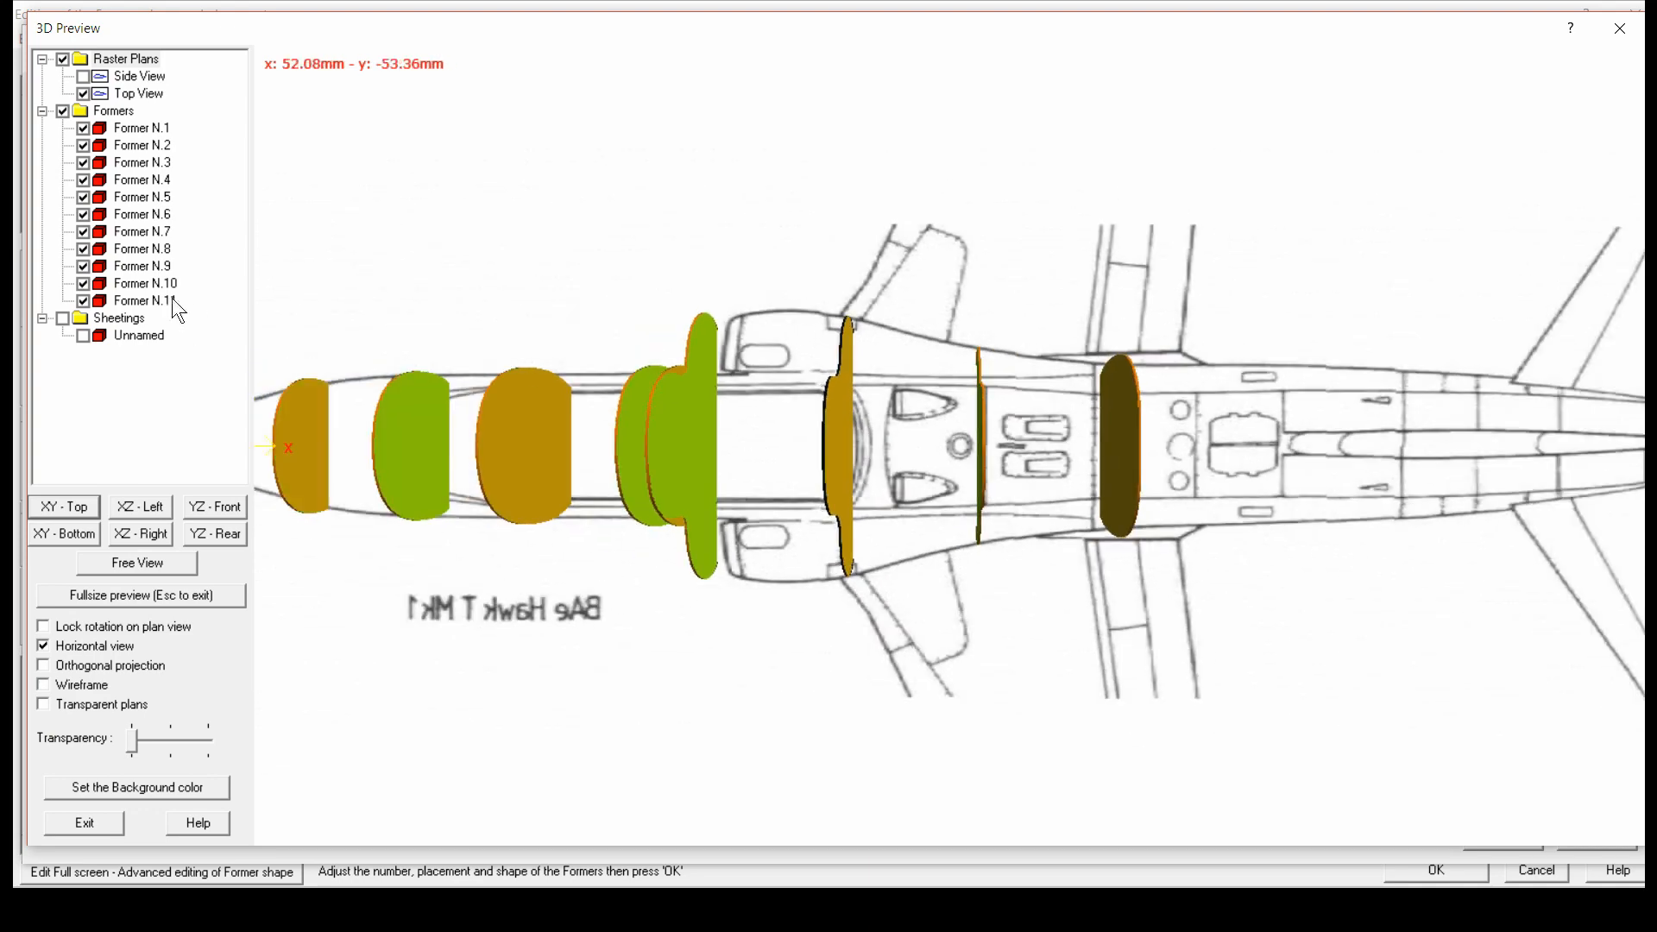
# Show the sheetings over the top view plan, inspect the fuselage skin around the air intakes, and close the preview
pyautogui.click(65, 319)
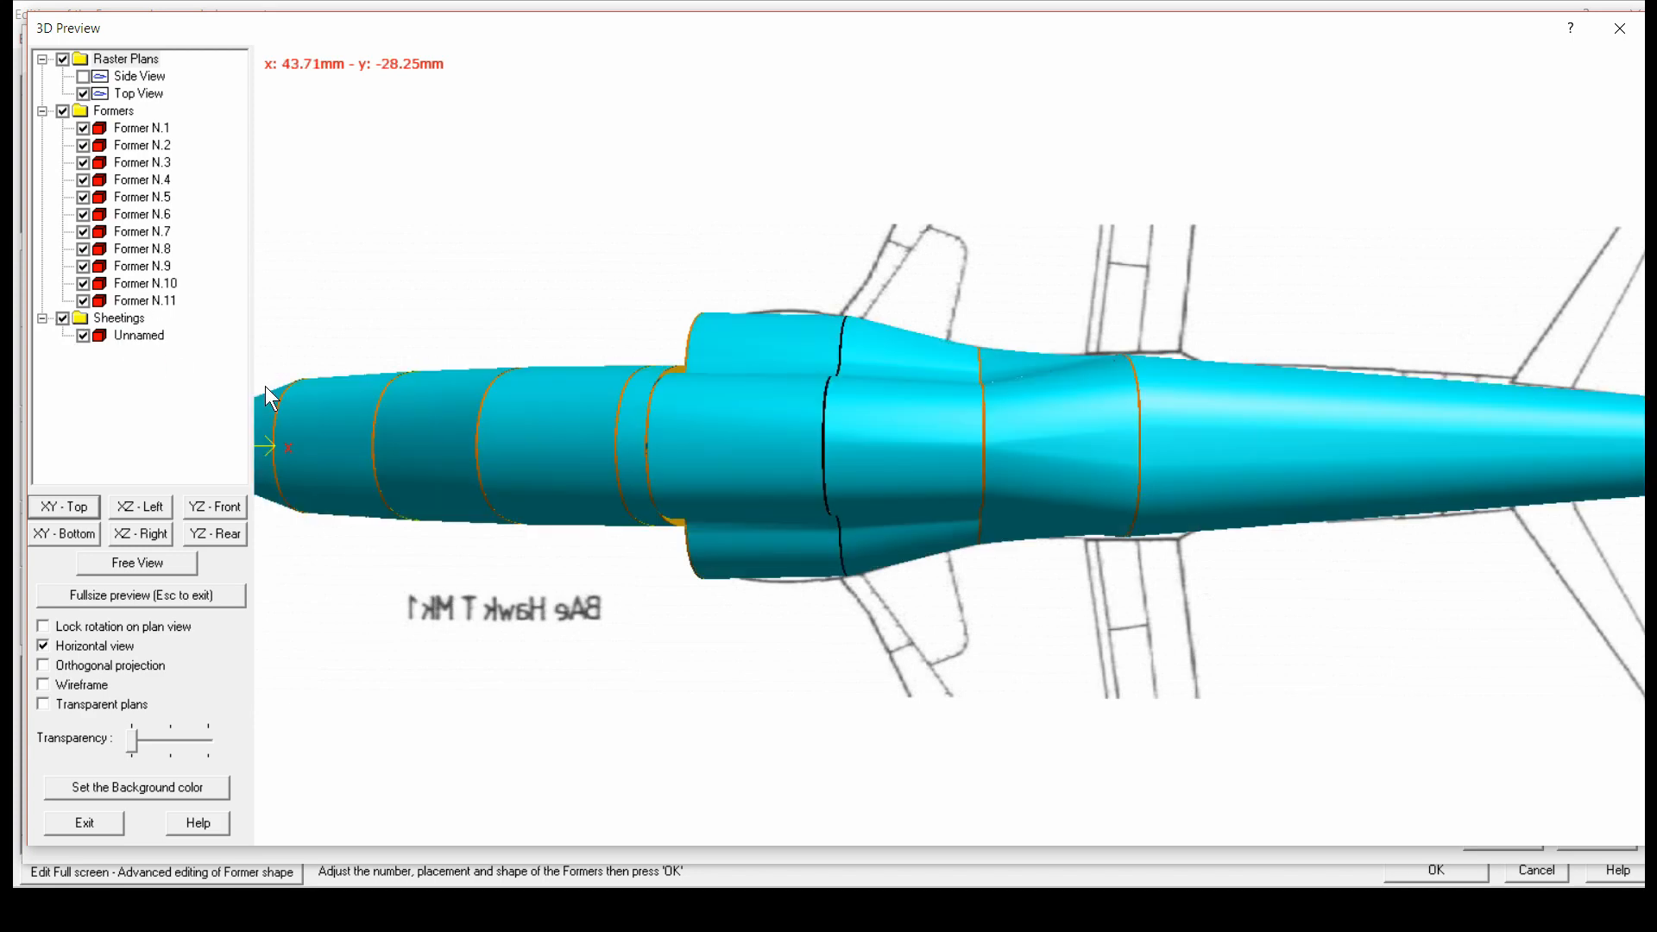
pyautogui.scroll(-2, 266, 385)
pyautogui.scroll(1, 754, 459)
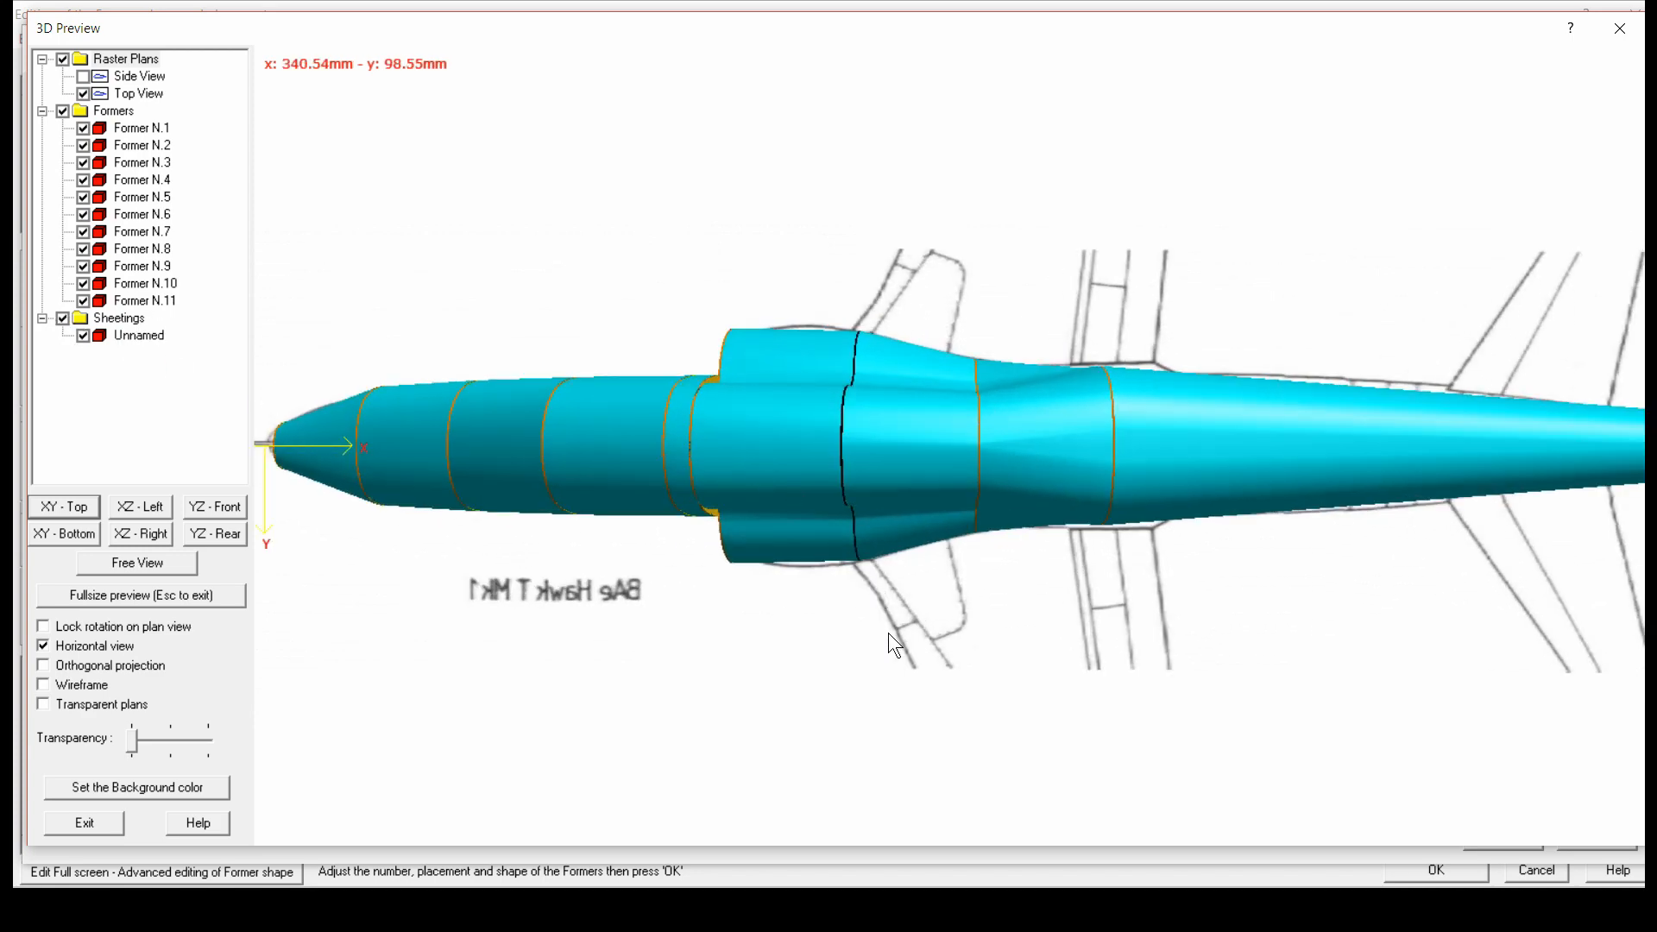
pyautogui.moveTo(774, 659); pyautogui.dragTo(1518, 643)
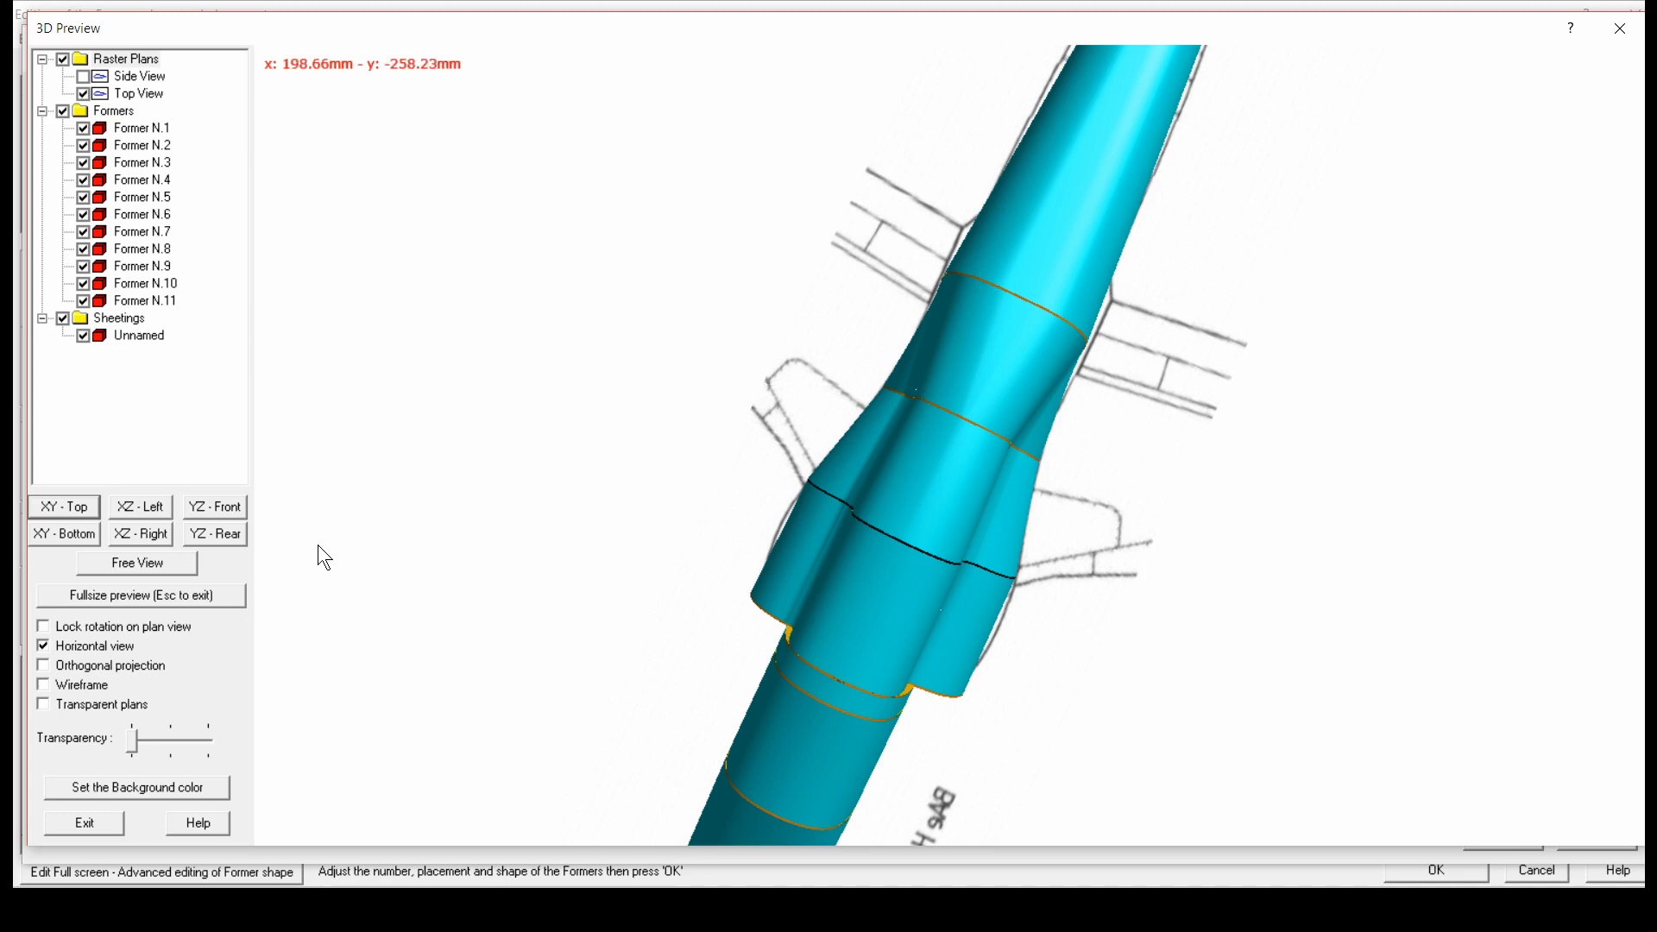
pyautogui.click(95, 820)
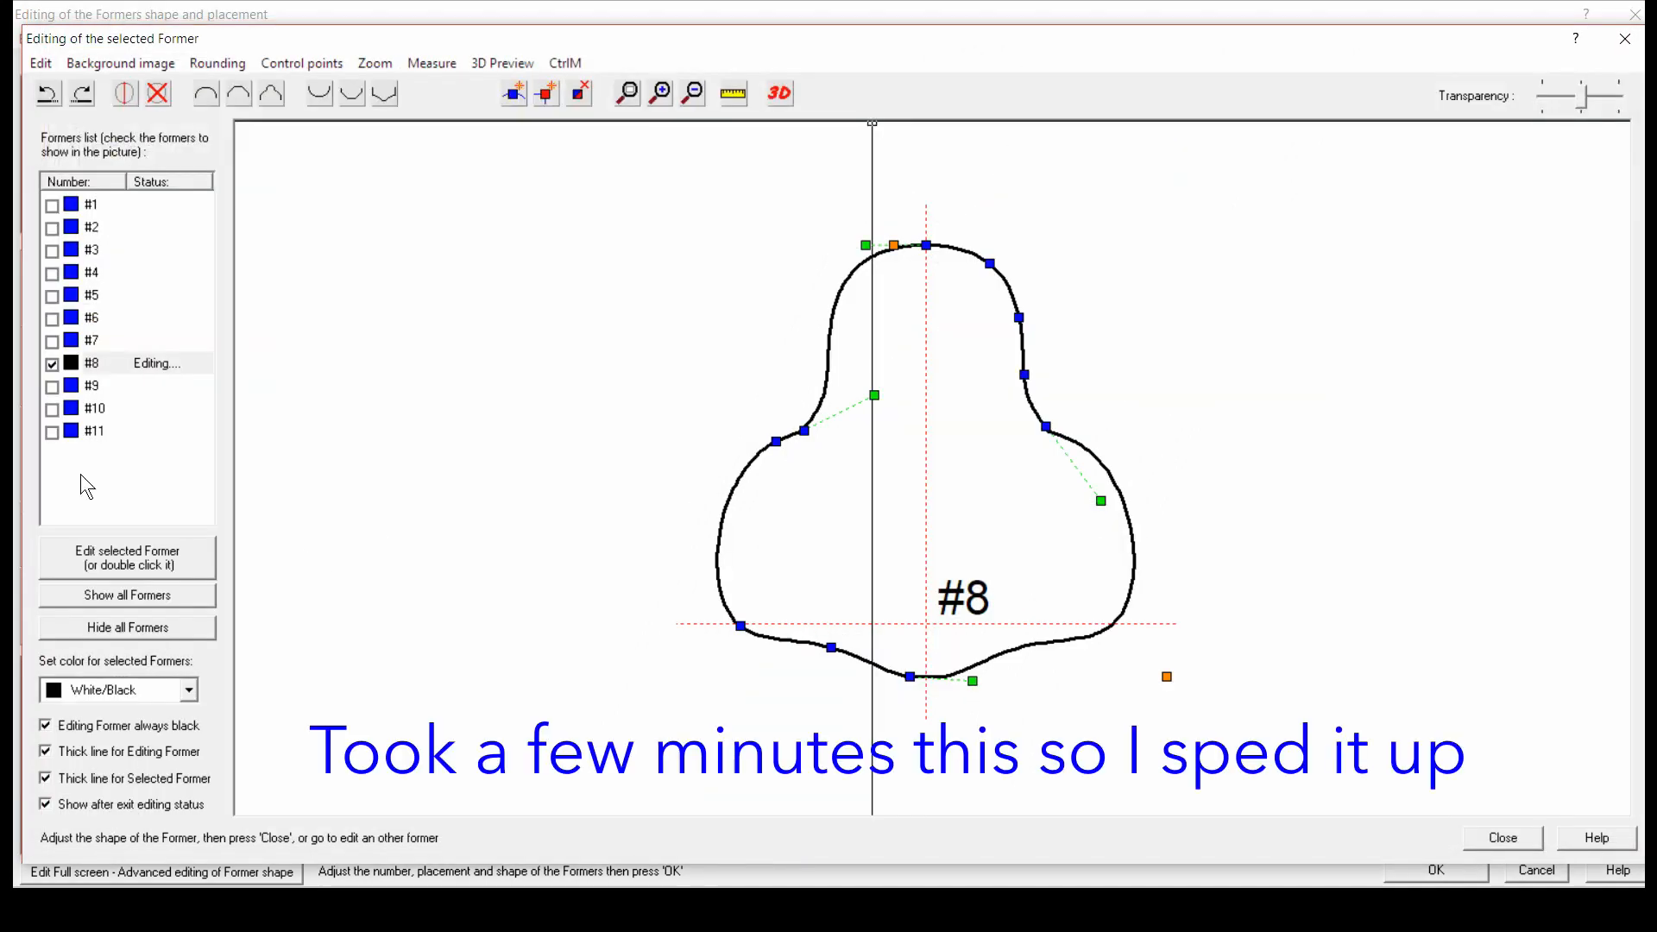
# Reopen former #9 for shape editing from the formers list
pyautogui.click(51, 386)
pyautogui.doubleClick(86, 385)
pyautogui.click(54, 365)
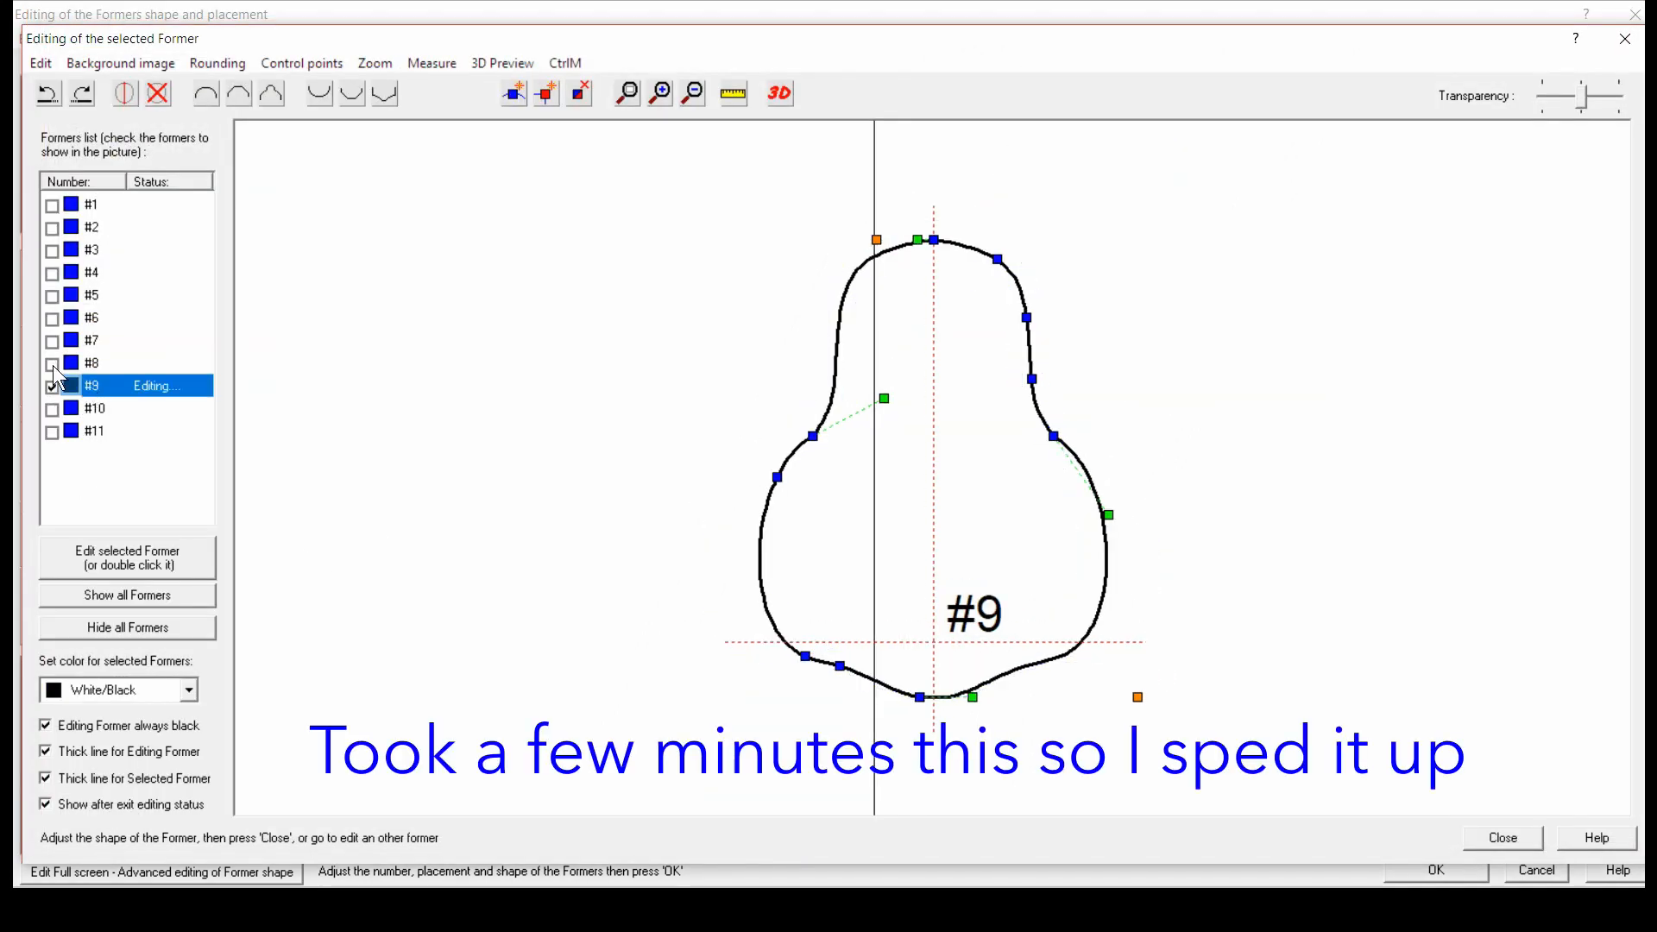
# Open the 3D preview and orbit the model to inspect the fuselage sheetings and formers from different angles
pyautogui.click(779, 93)
pyautogui.moveTo(1055, 610); pyautogui.dragTo(970, 266)
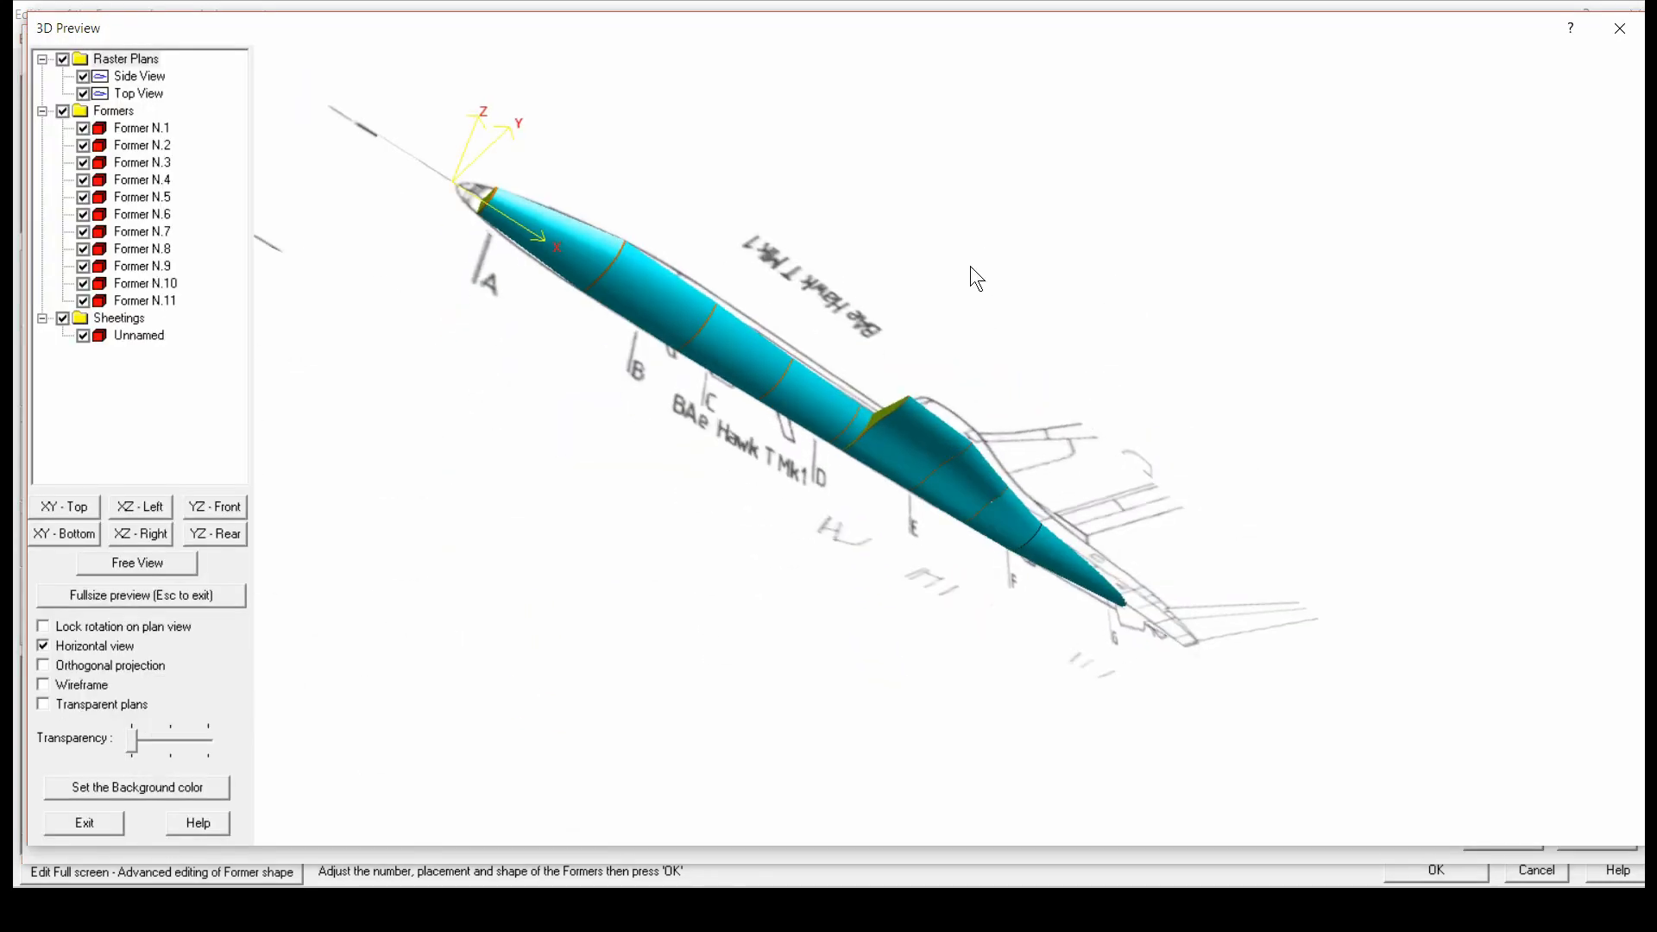
pyautogui.click(62, 59)
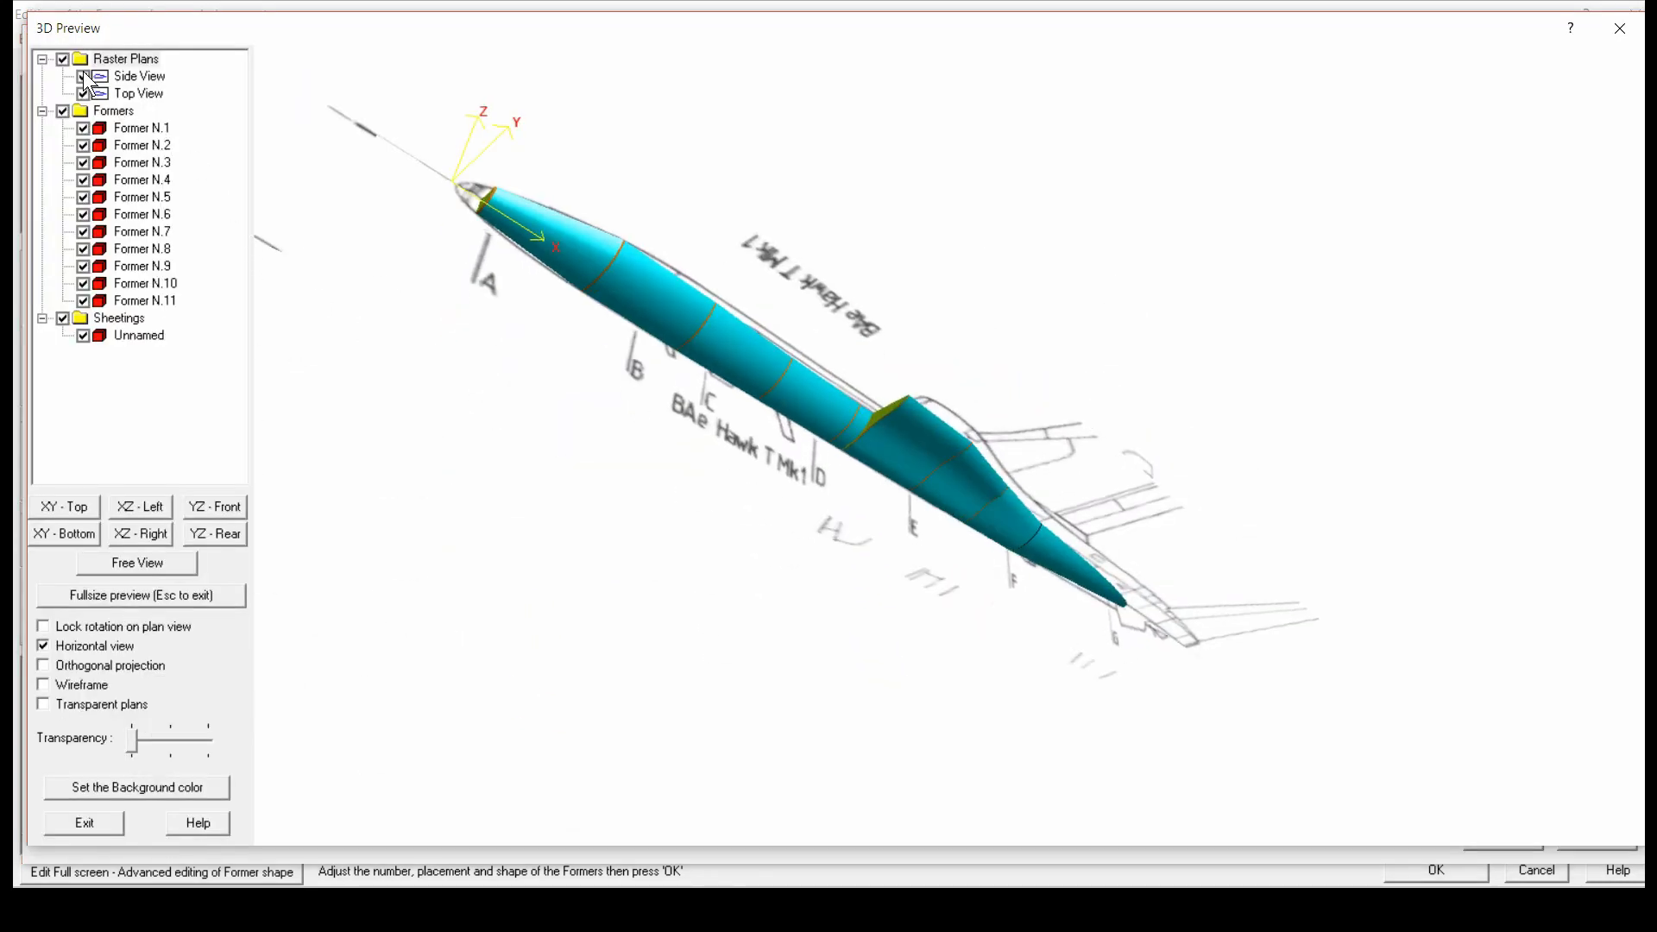
pyautogui.moveTo(720, 531); pyautogui.dragTo(537, 469)
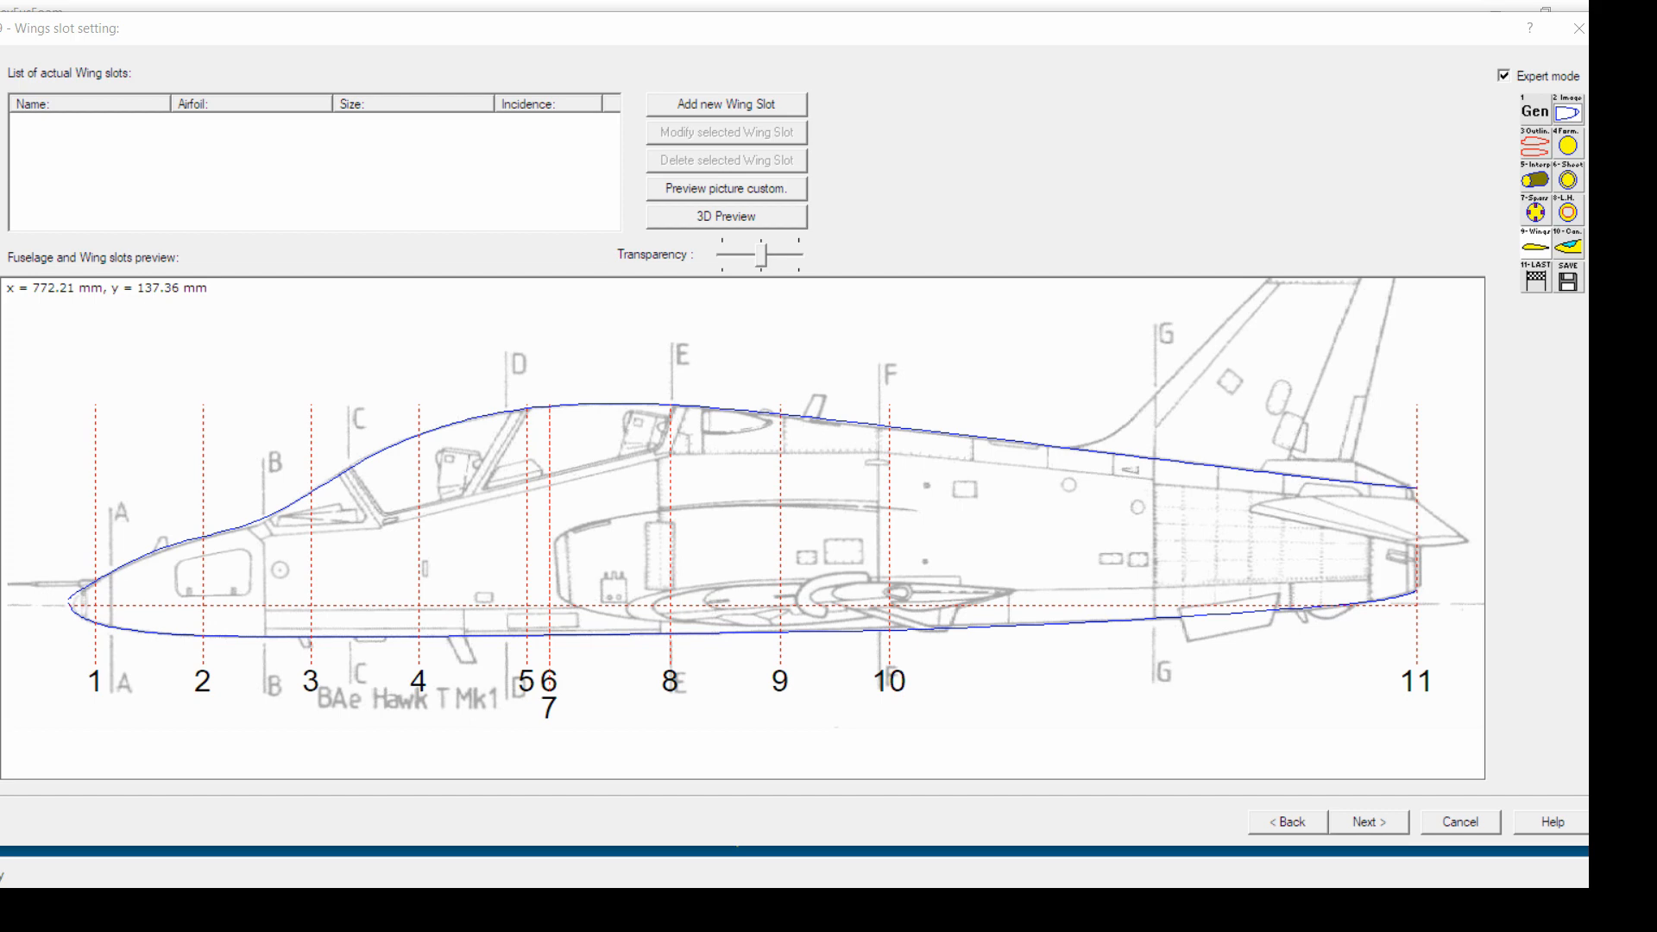
# Start adding a new wing slot to the fuselage
pyautogui.click(619, 614)
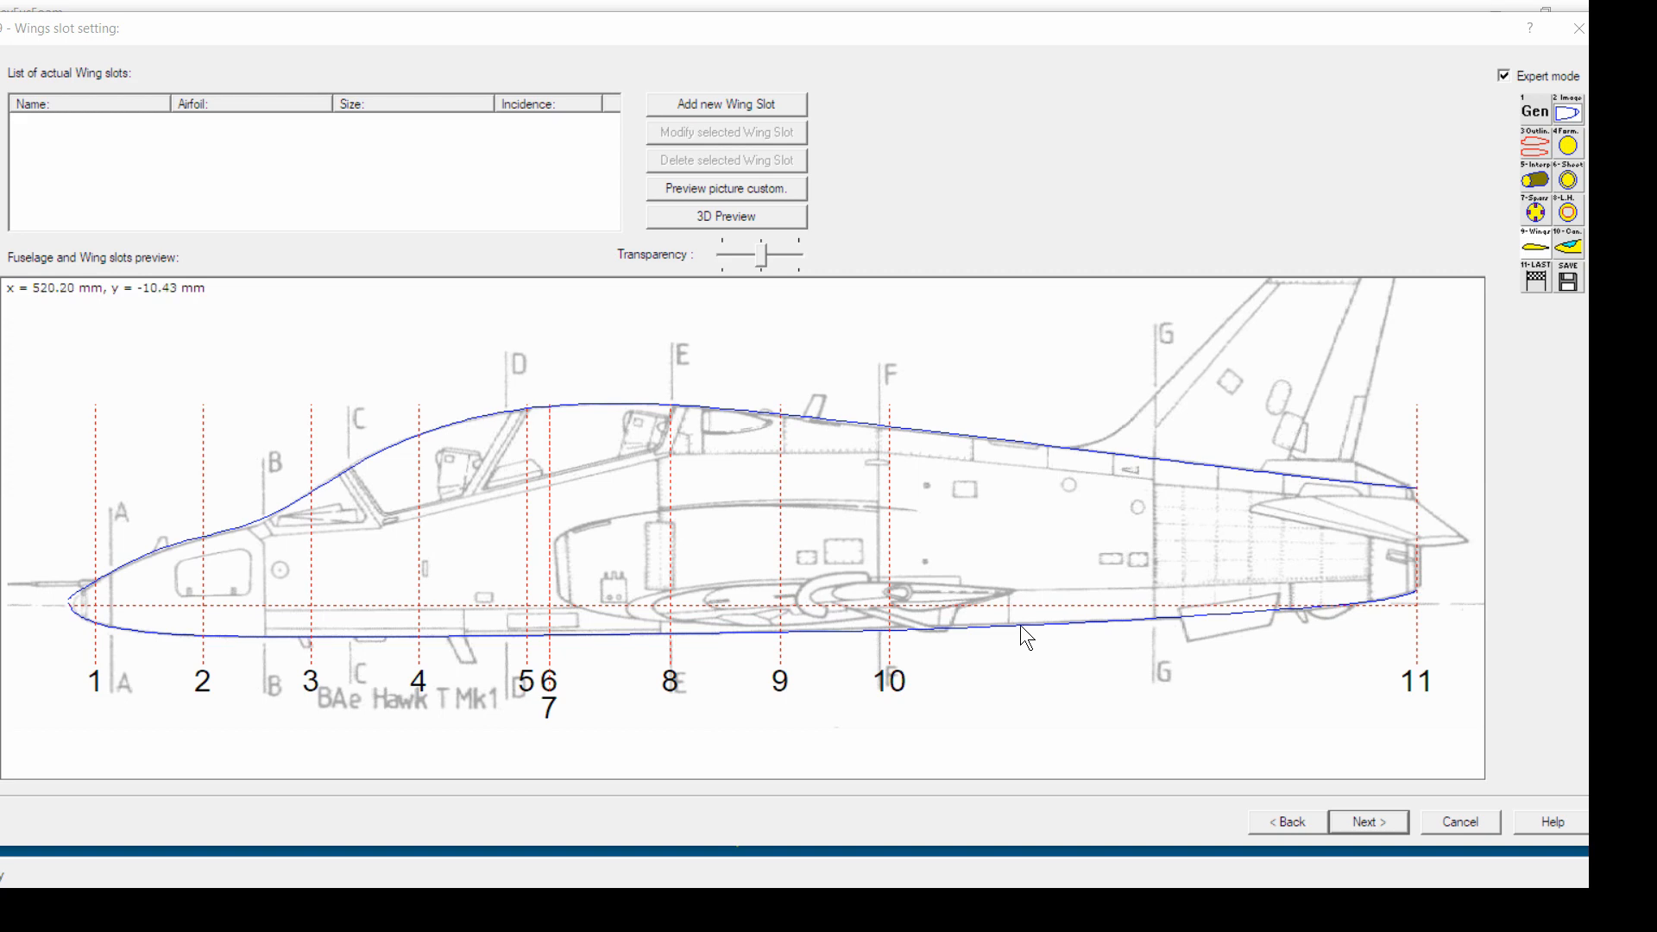
pyautogui.click(727, 104)
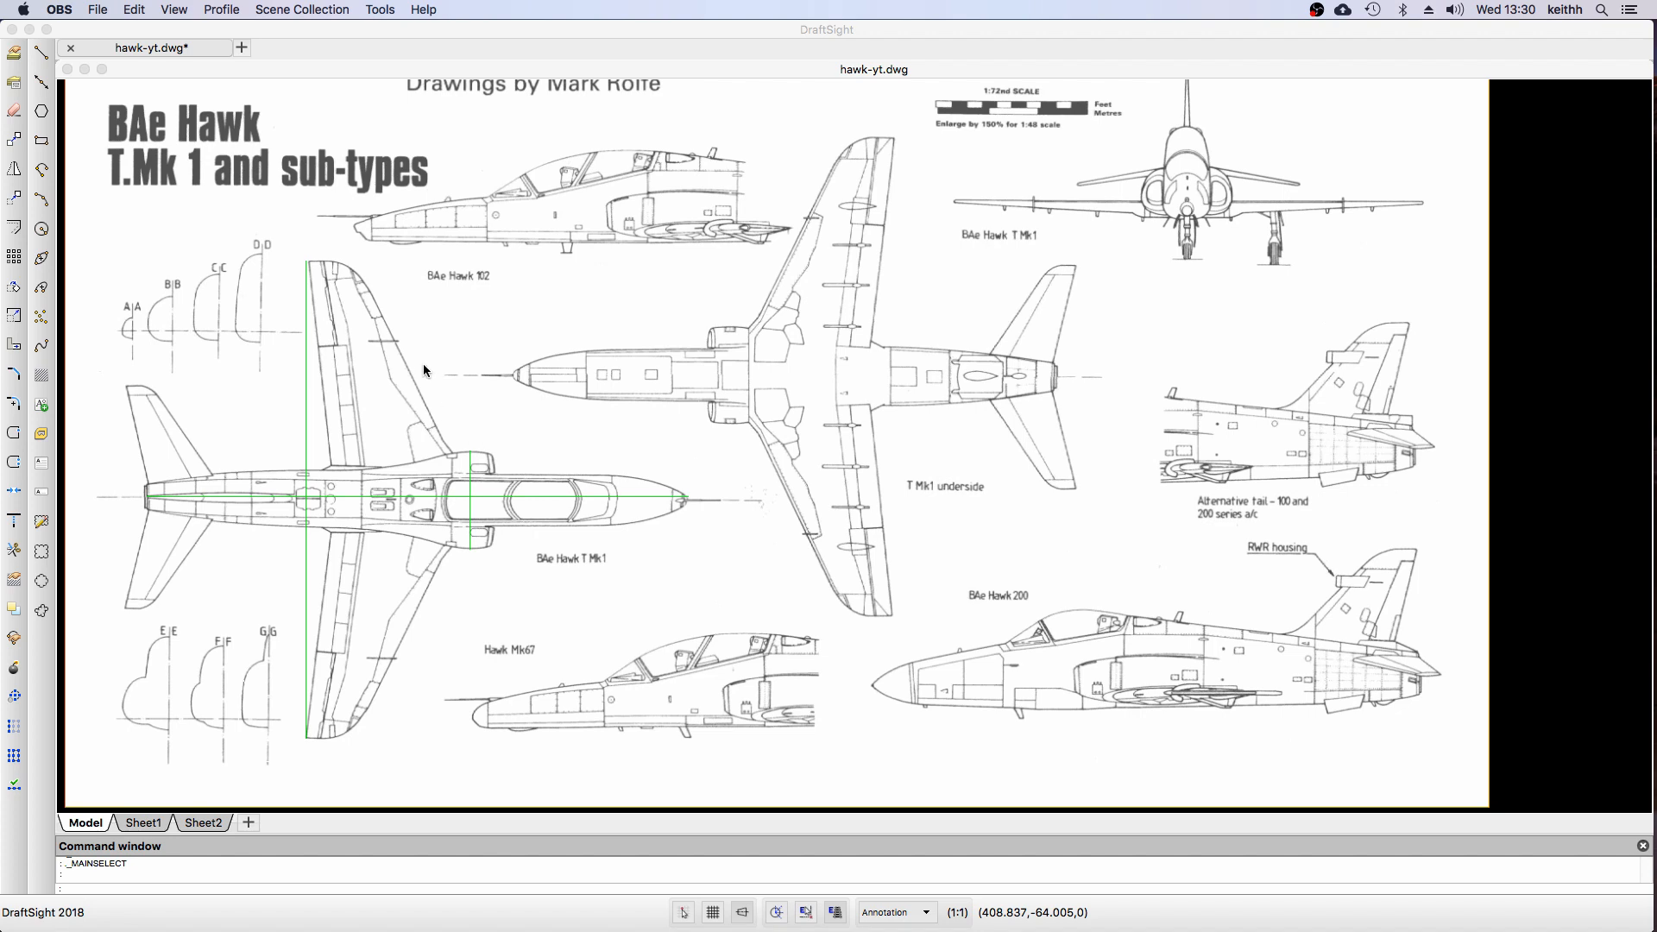
# Switch to DraftSight and create a new layer named Image with its transparency set to 30
pyautogui.click(14, 56)
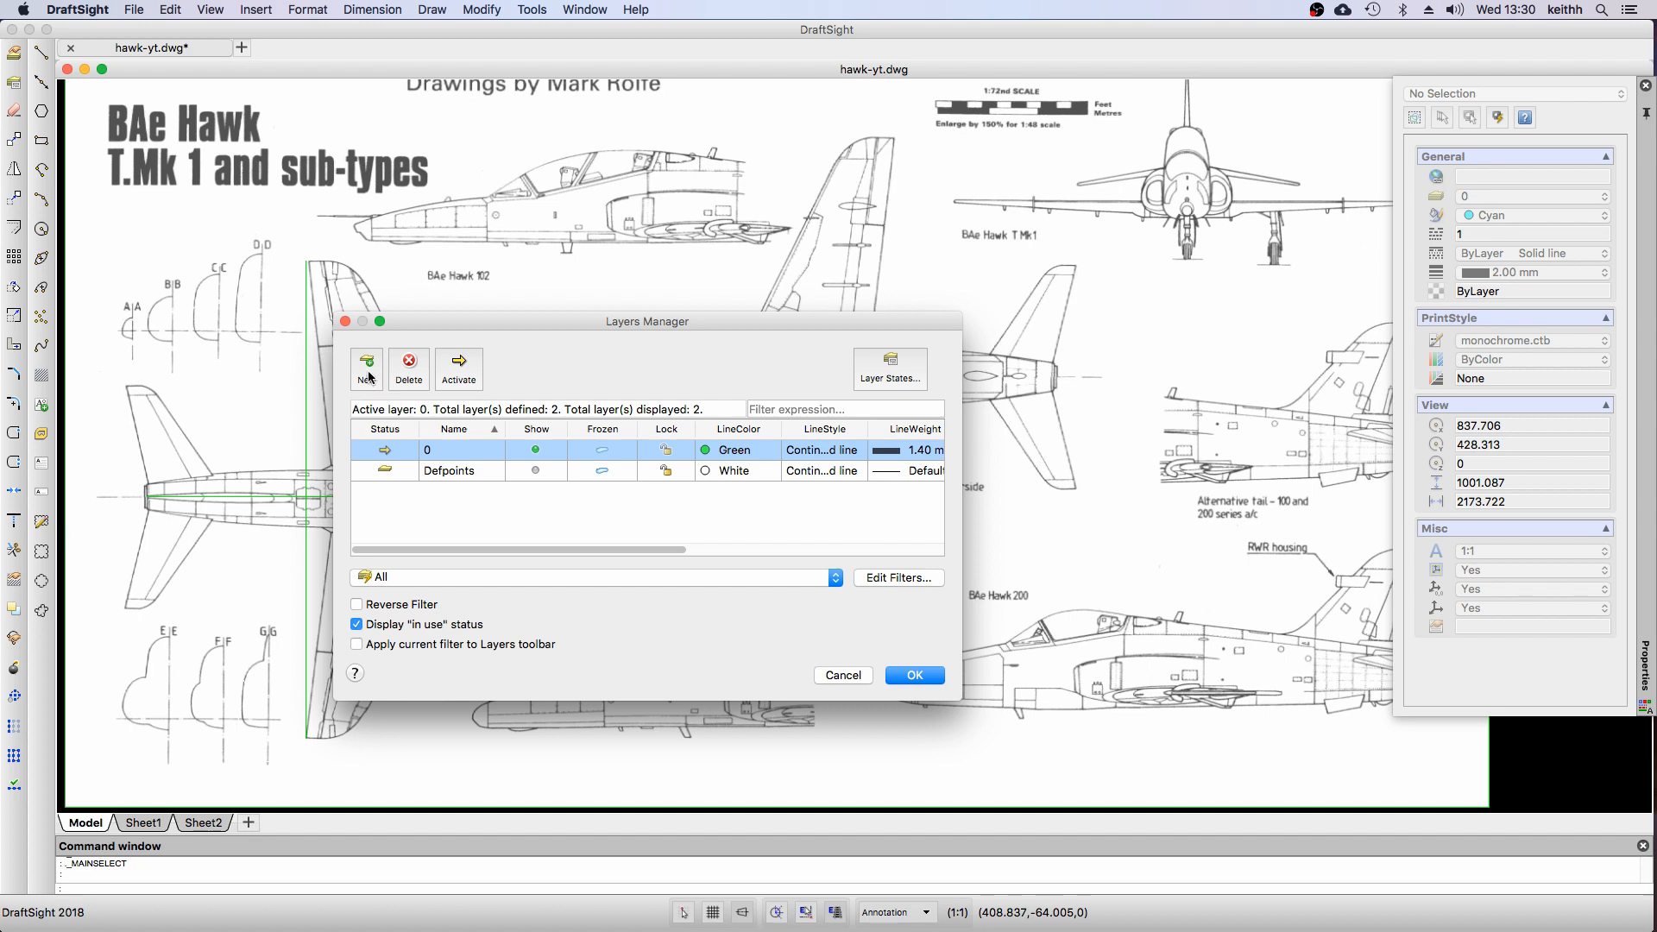
pyautogui.click(368, 377)
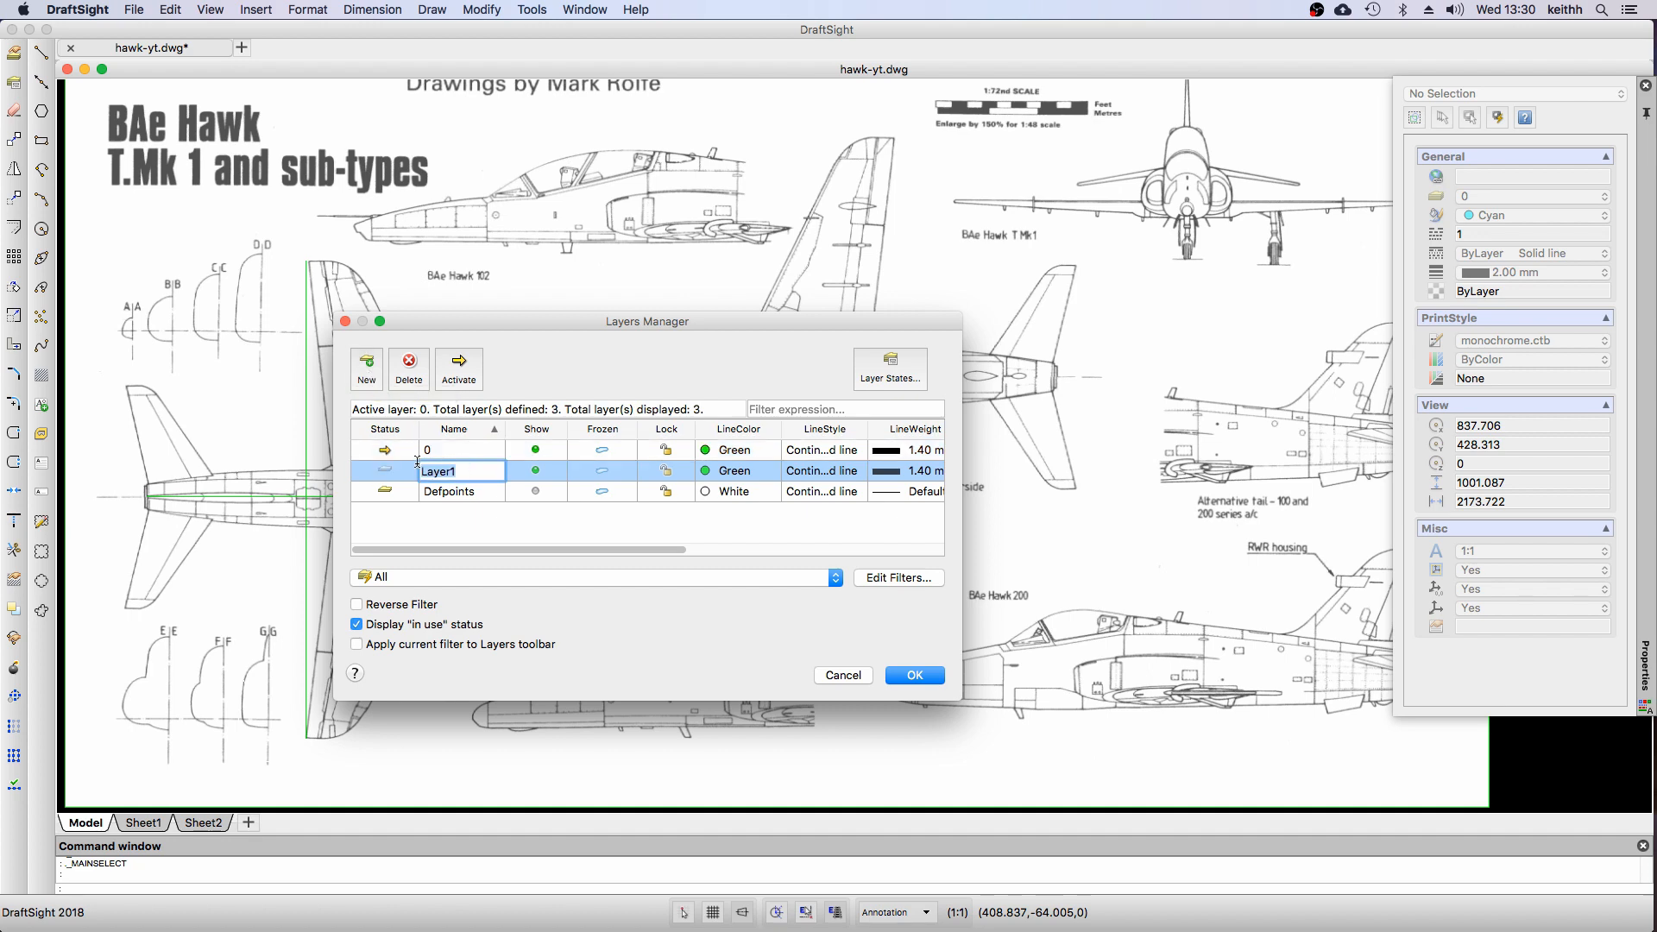
pyautogui.write('mage')
pyautogui.moveTo(459, 546); pyautogui.dragTo(631, 559)
pyautogui.click(698, 478)
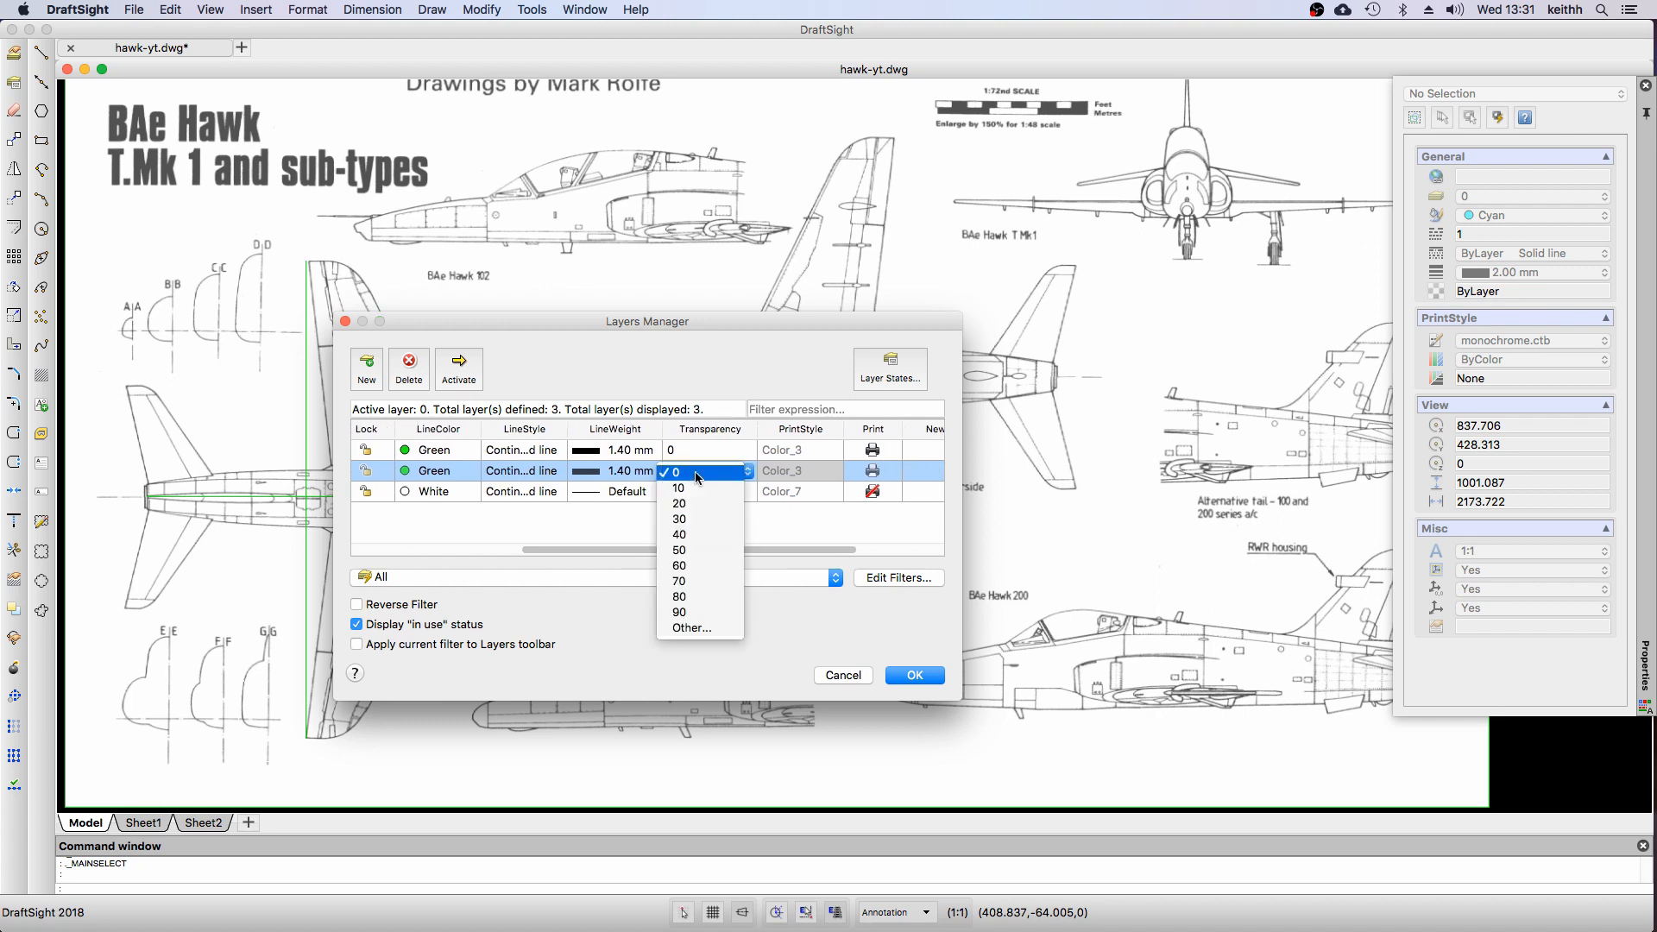
pyautogui.click(698, 524)
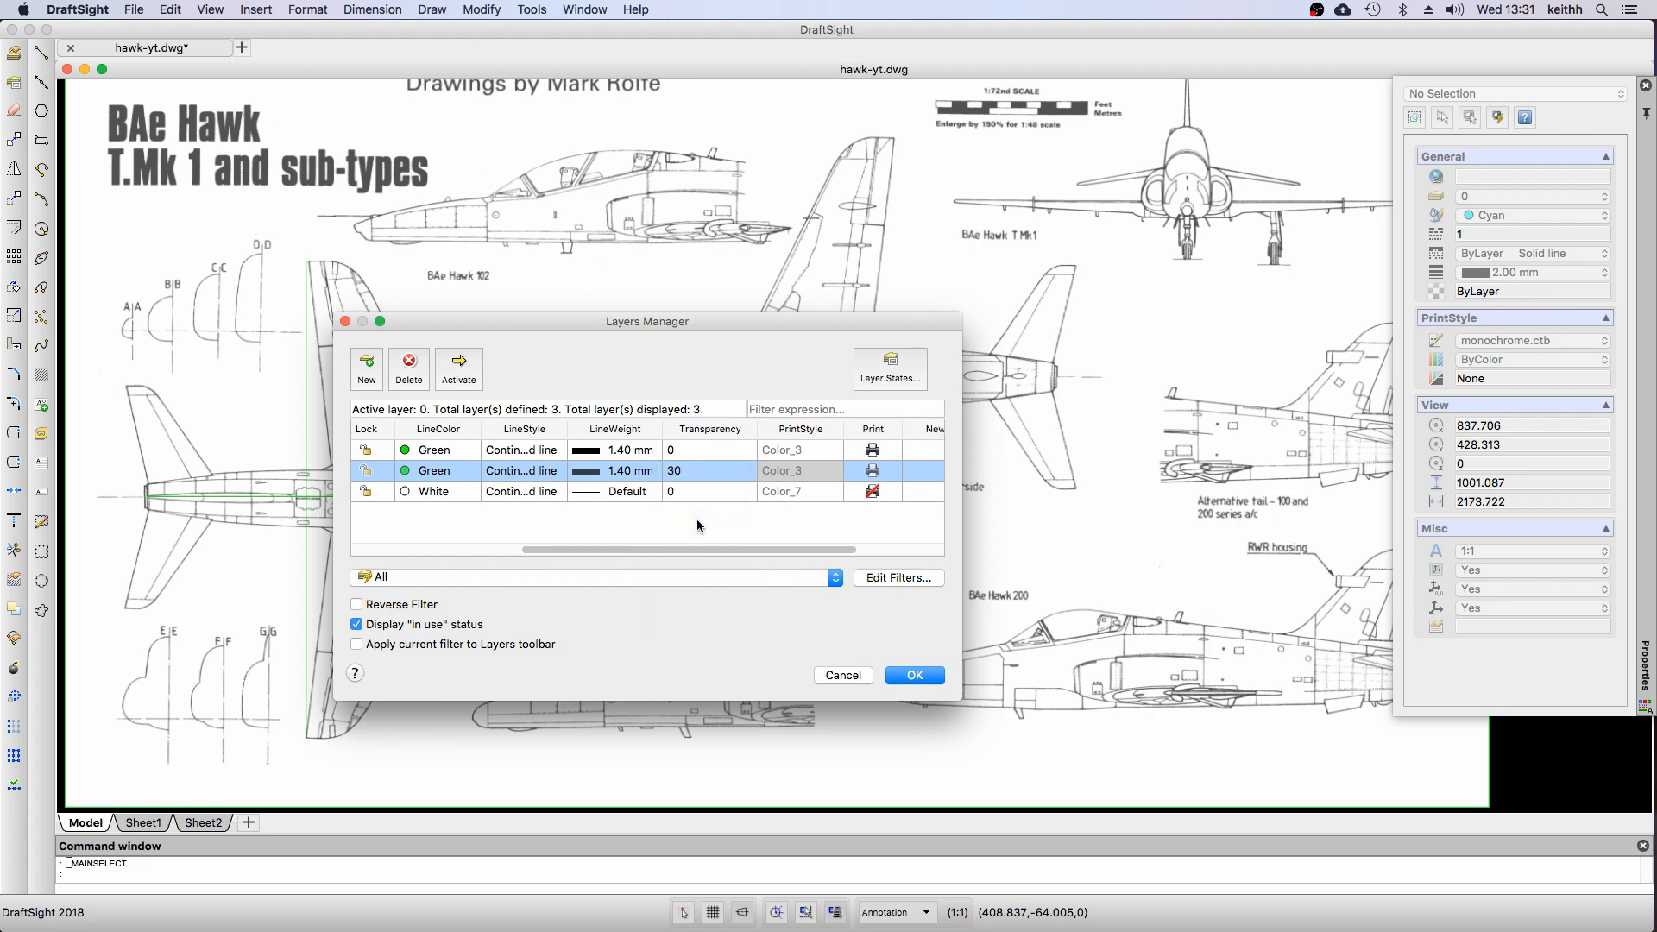
pyautogui.click(919, 680)
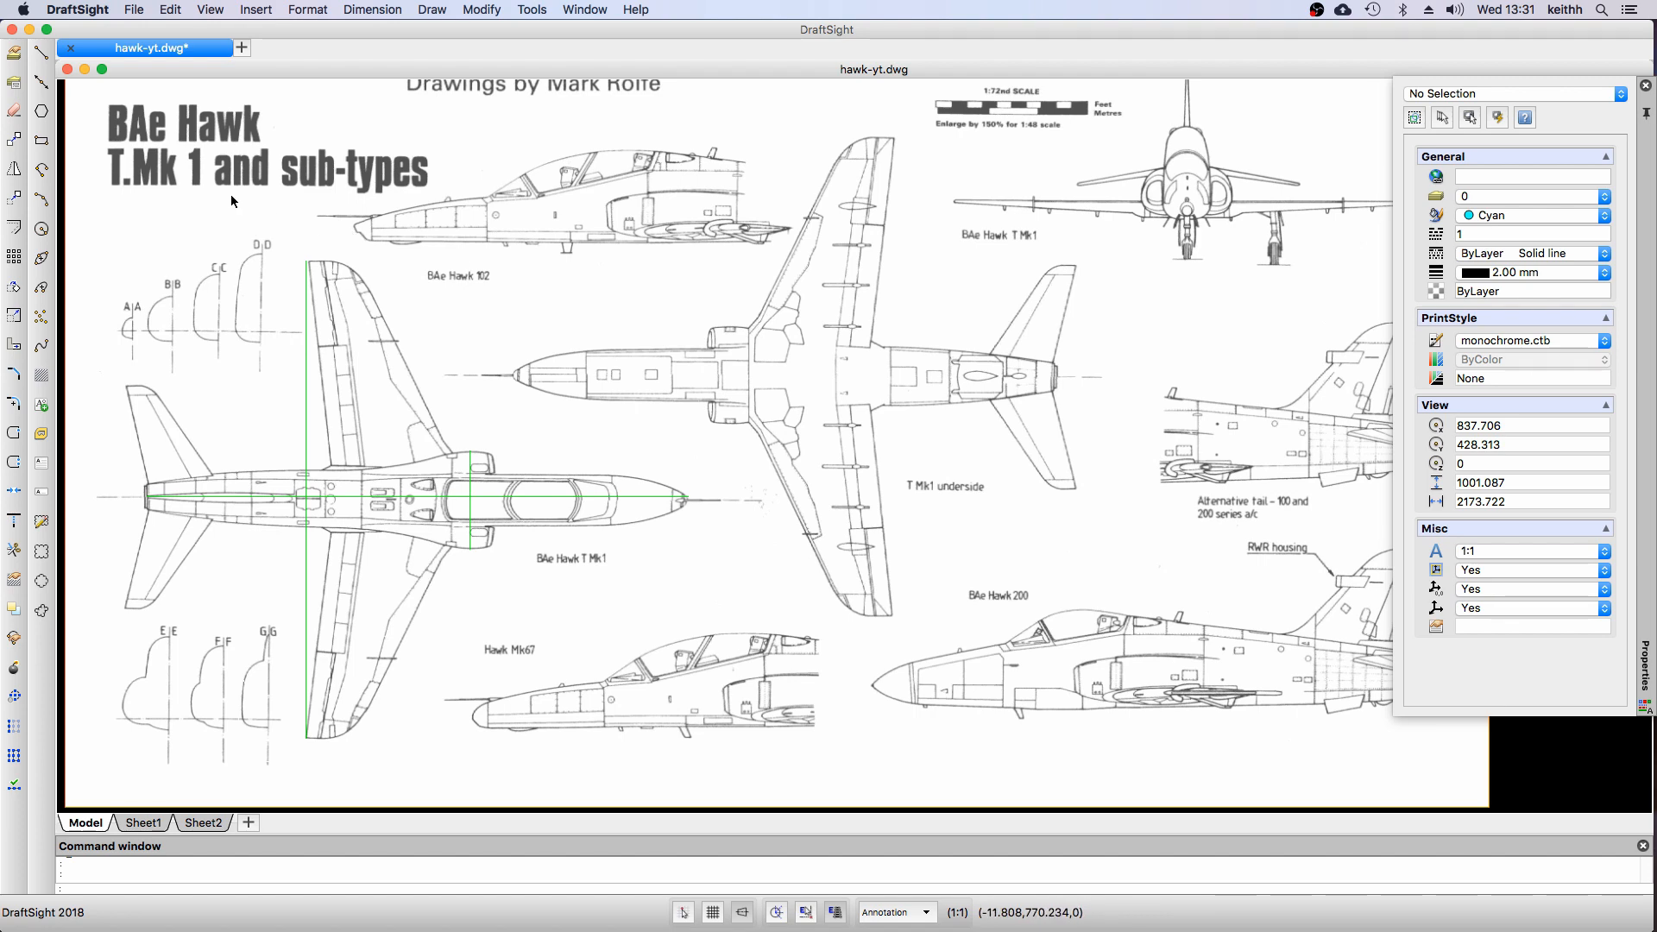
# Assign the bae-hawk plan image to the Image layer
pyautogui.click(143, 91)
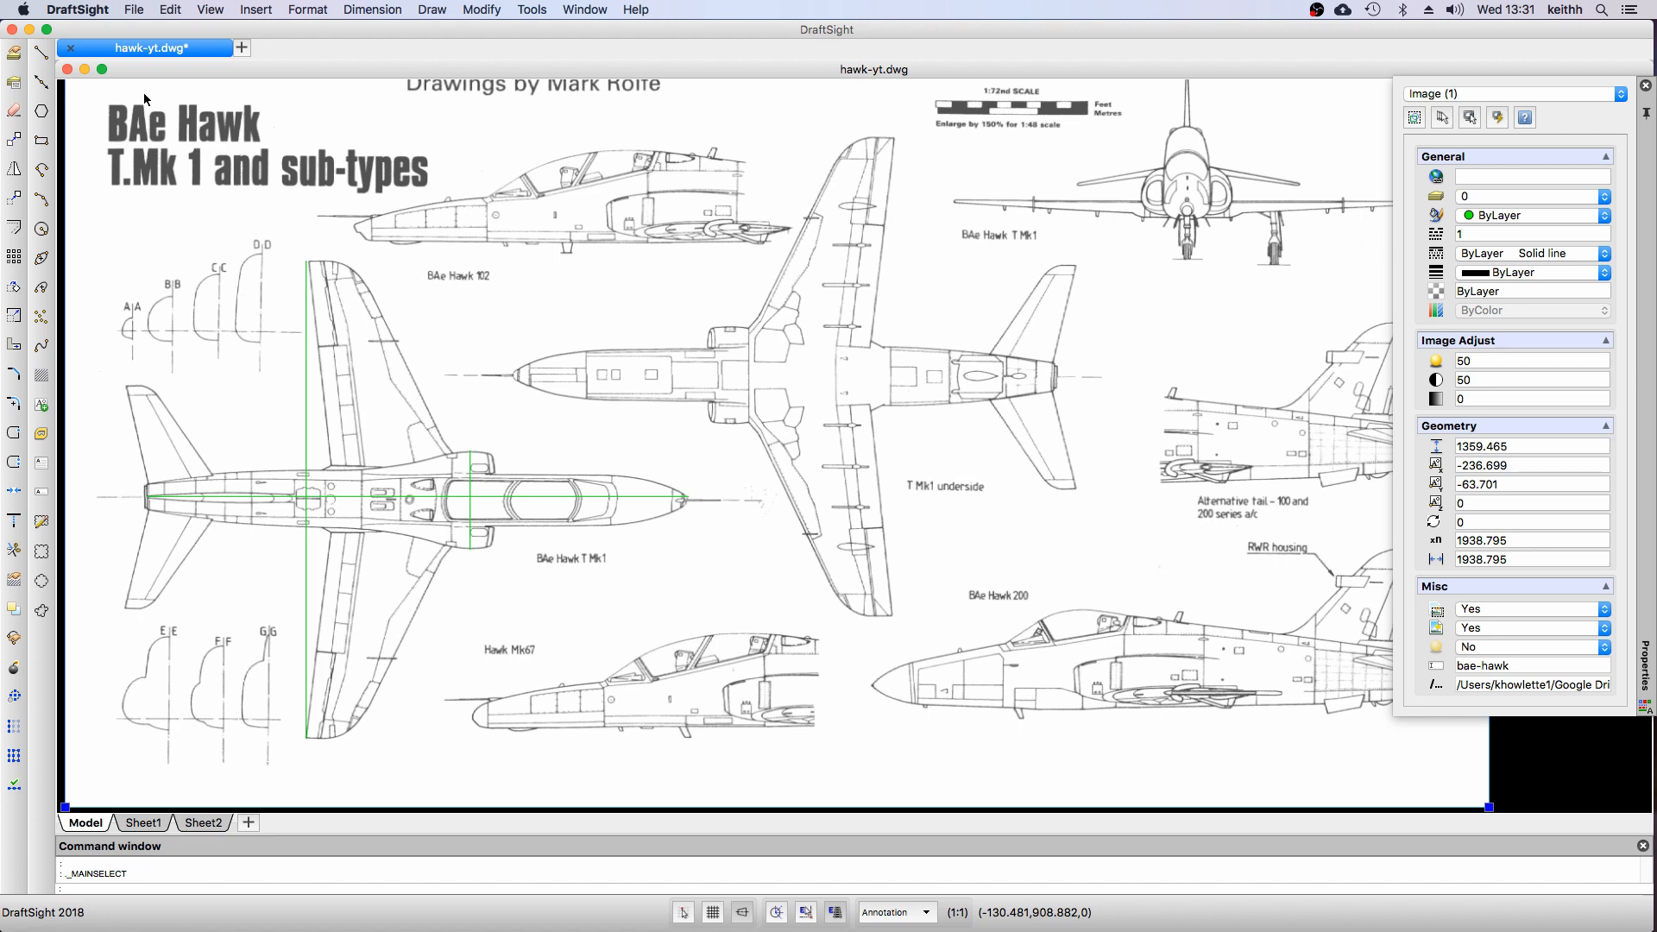
pyautogui.scroll(-5, 85, 734)
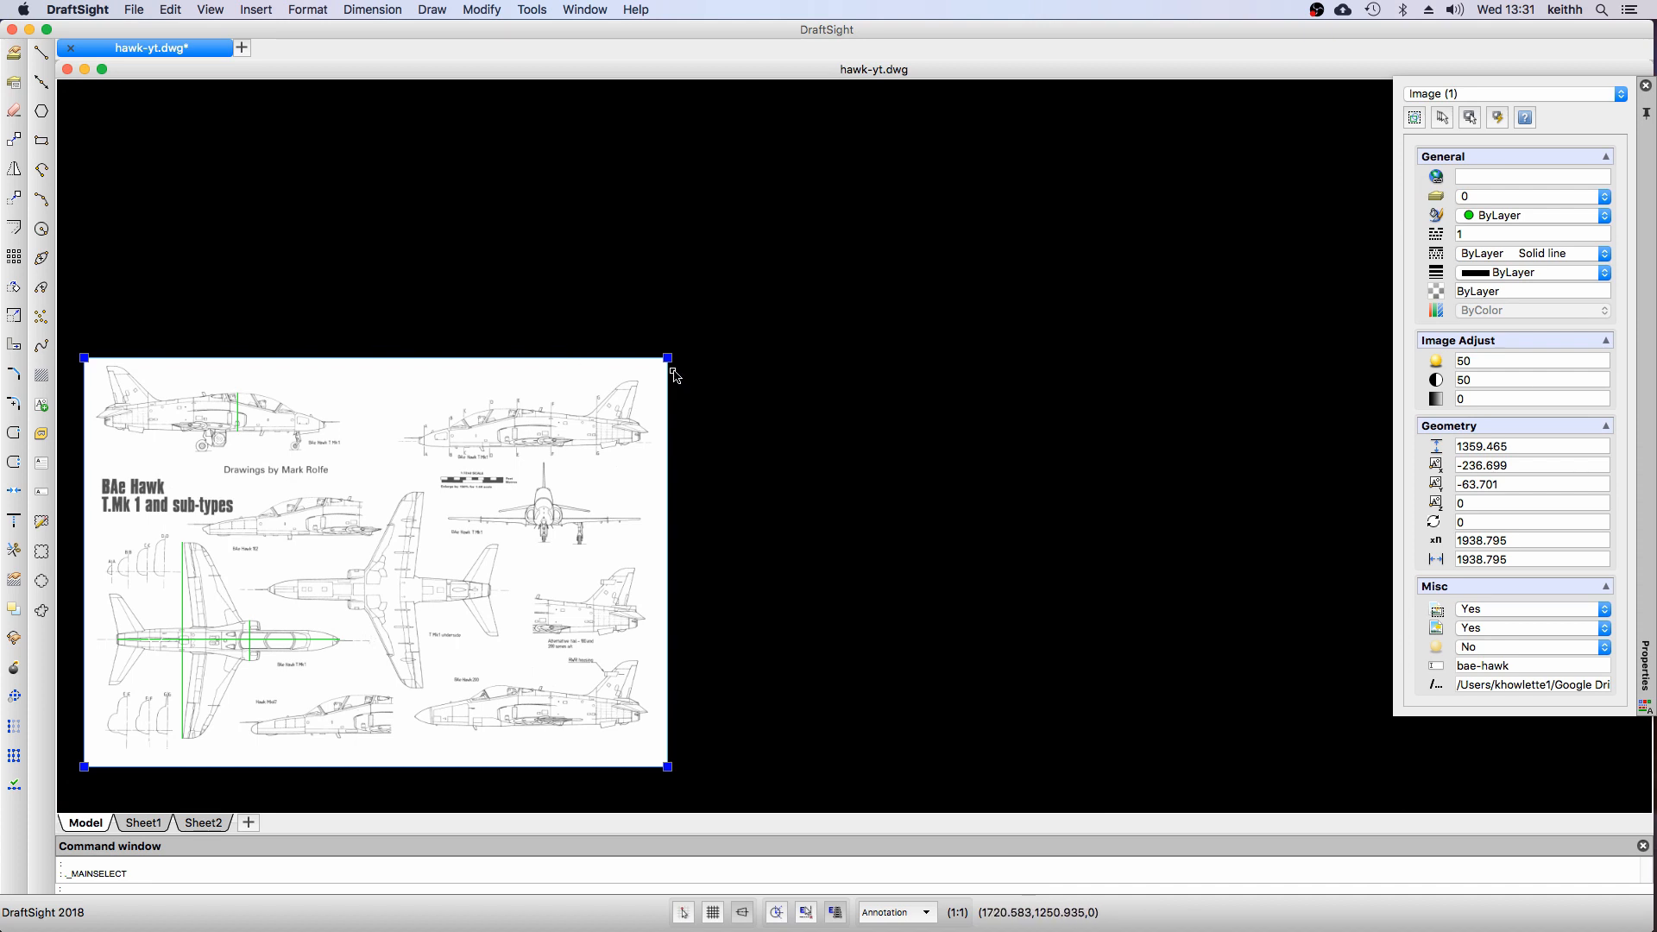
pyautogui.click(1605, 197)
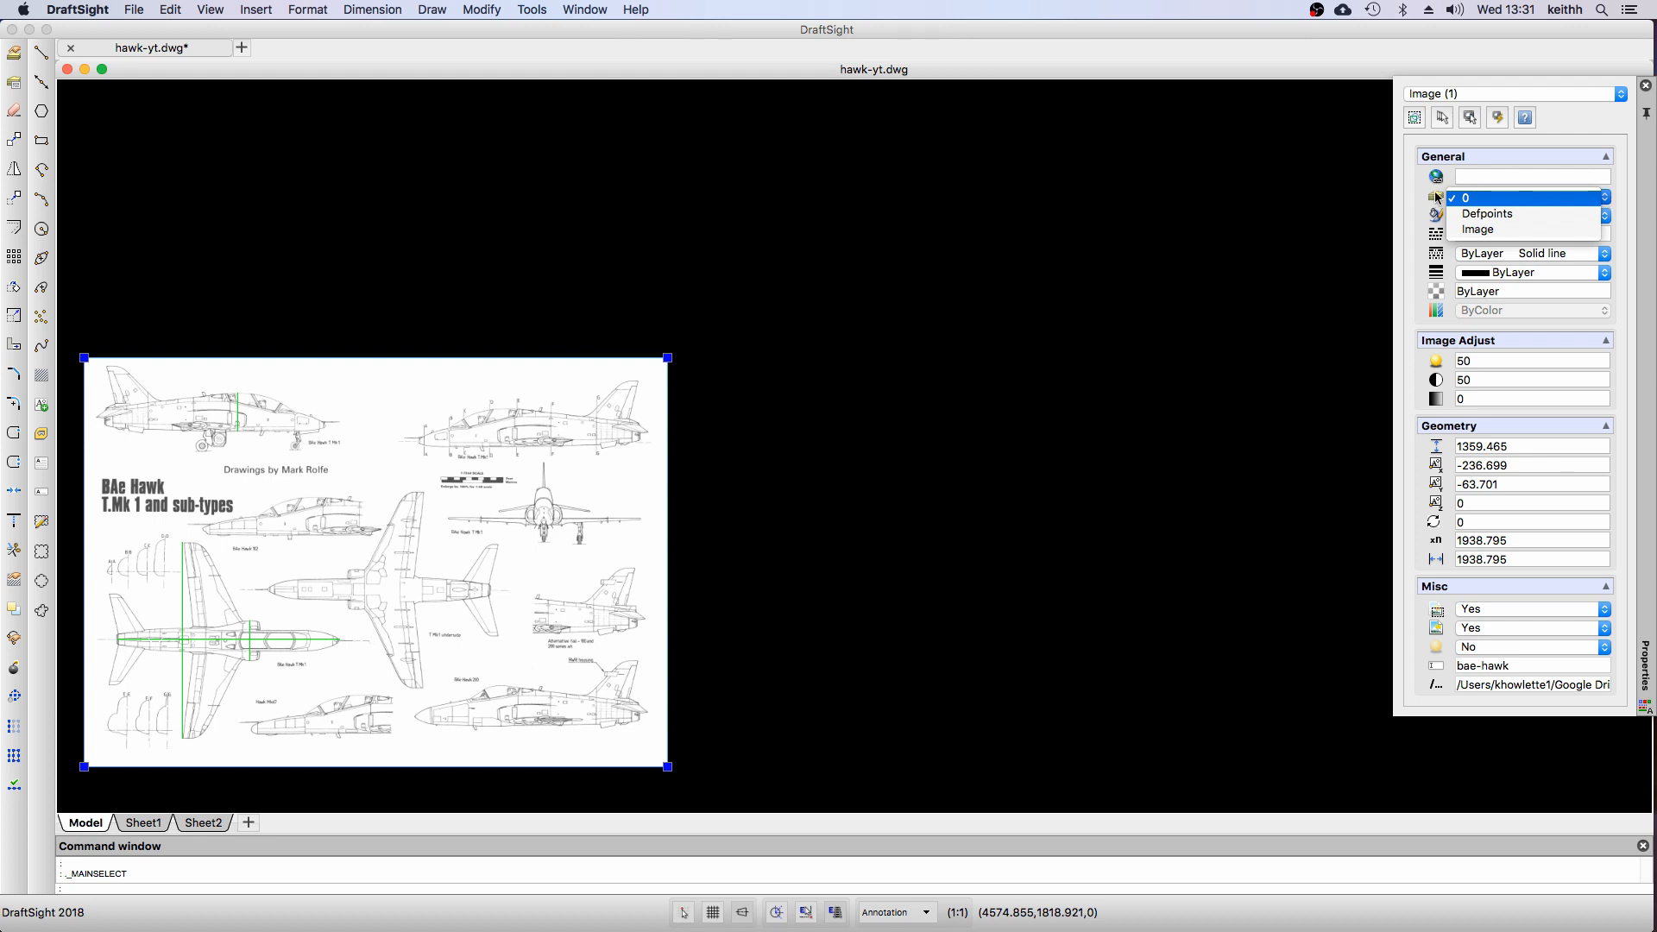
pyautogui.click(1474, 233)
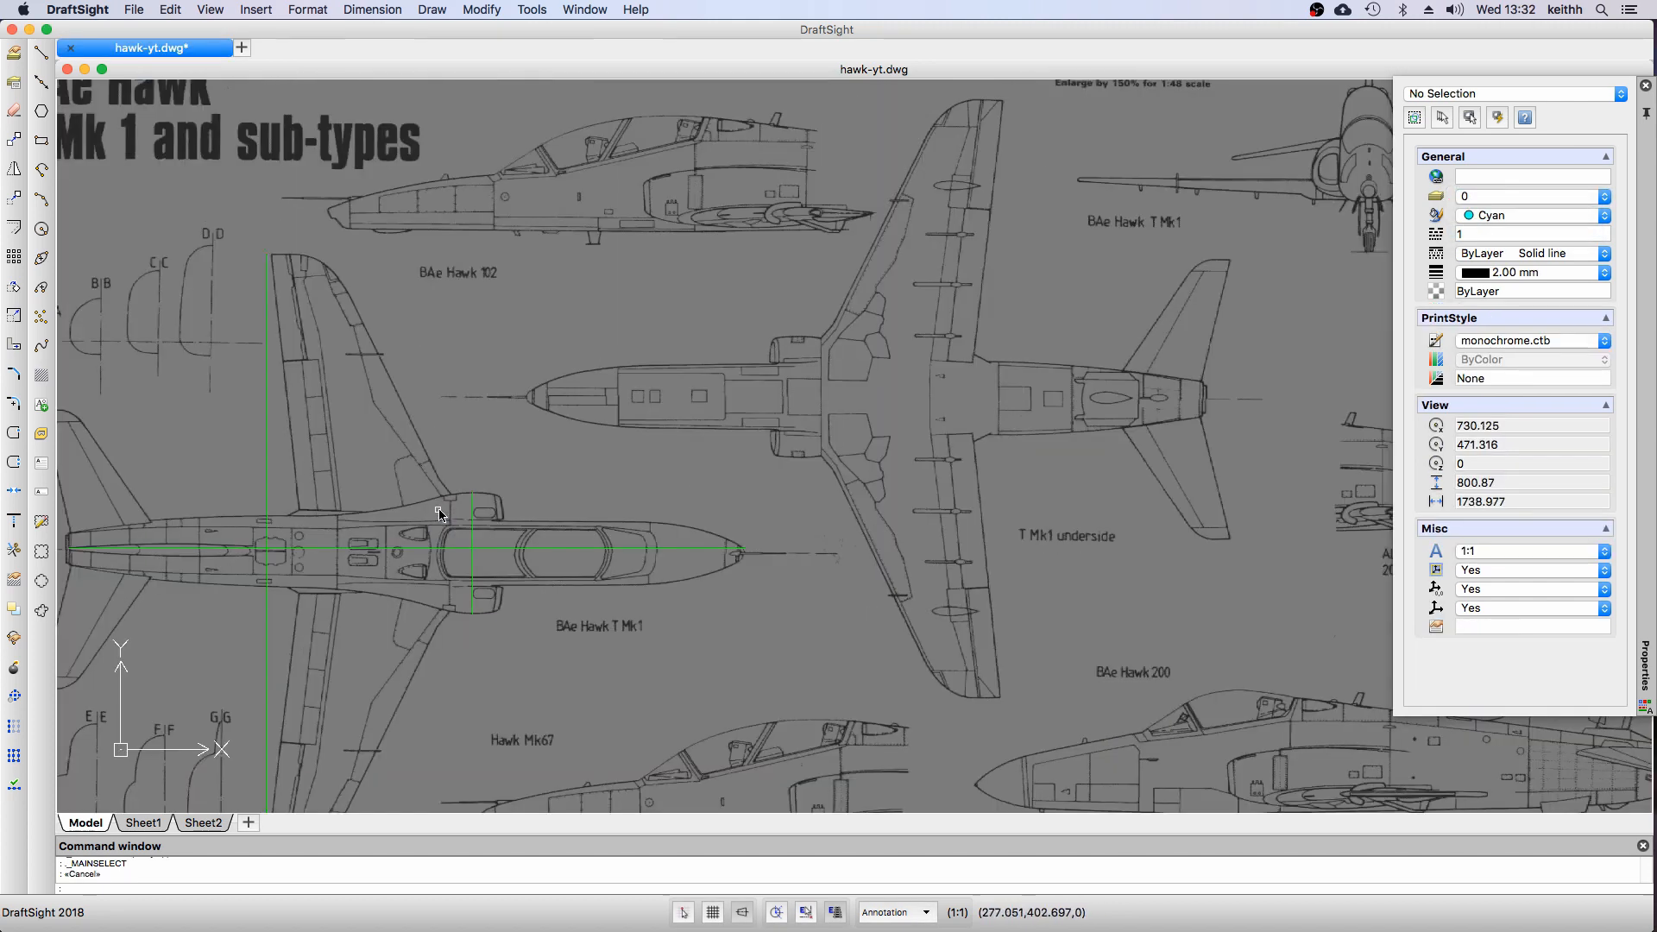
# Turn off entity snaps and ortho mode for drawing freely over the plan
pyautogui.scroll(-3, 423, 522)
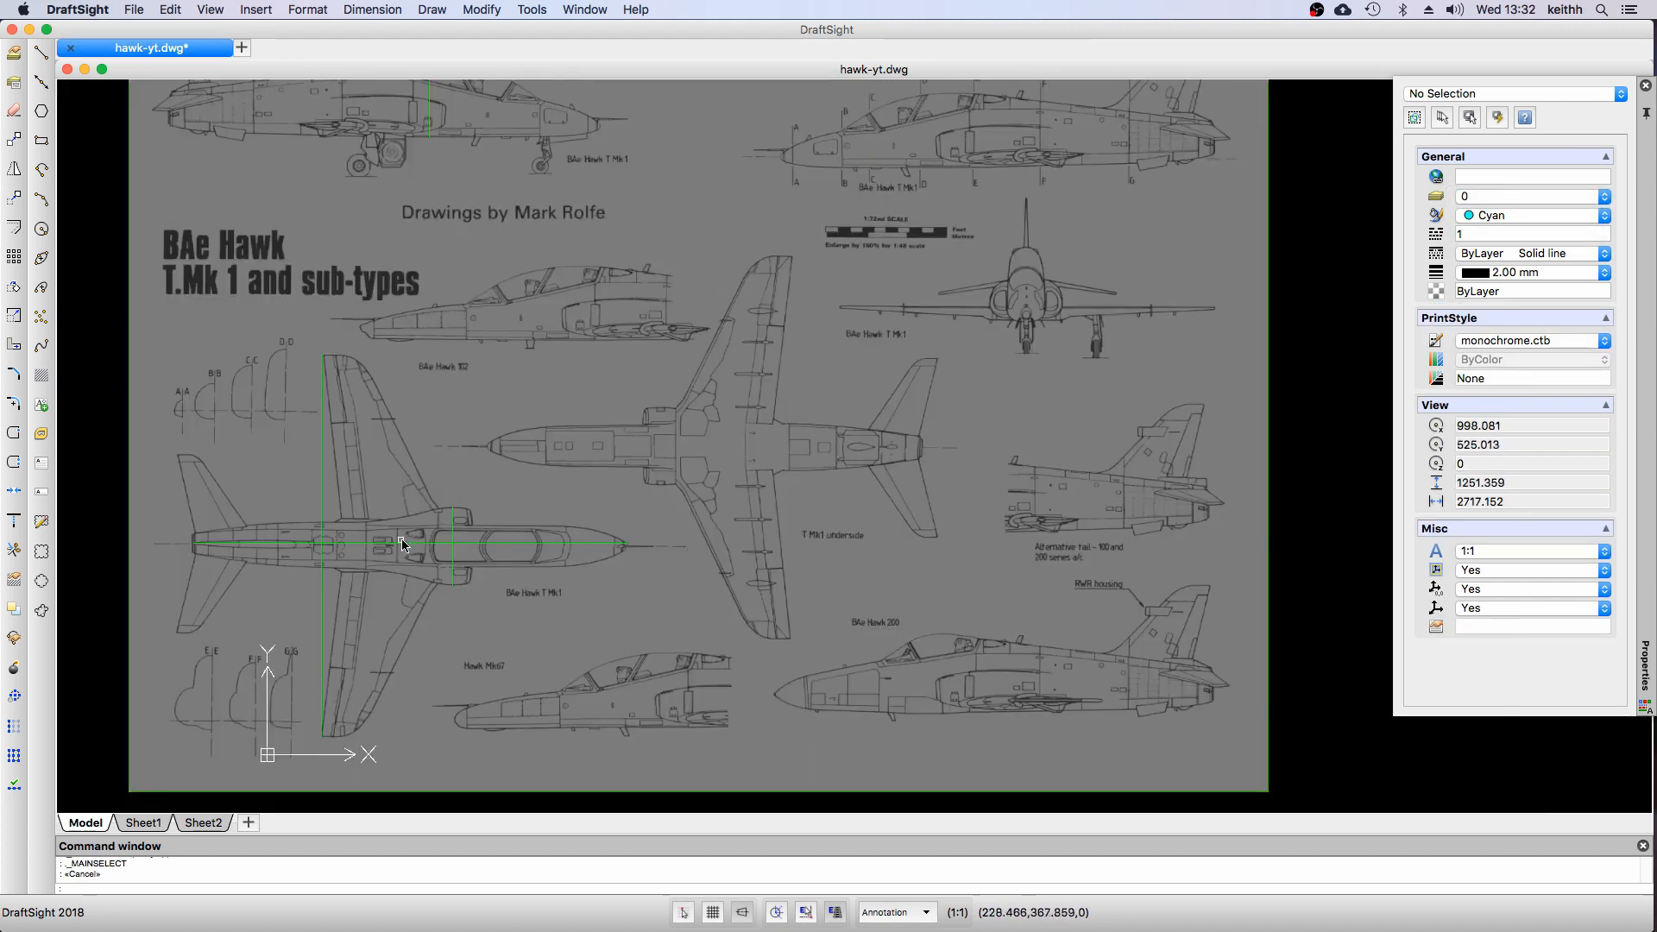
pyautogui.scroll(2, 307, 540)
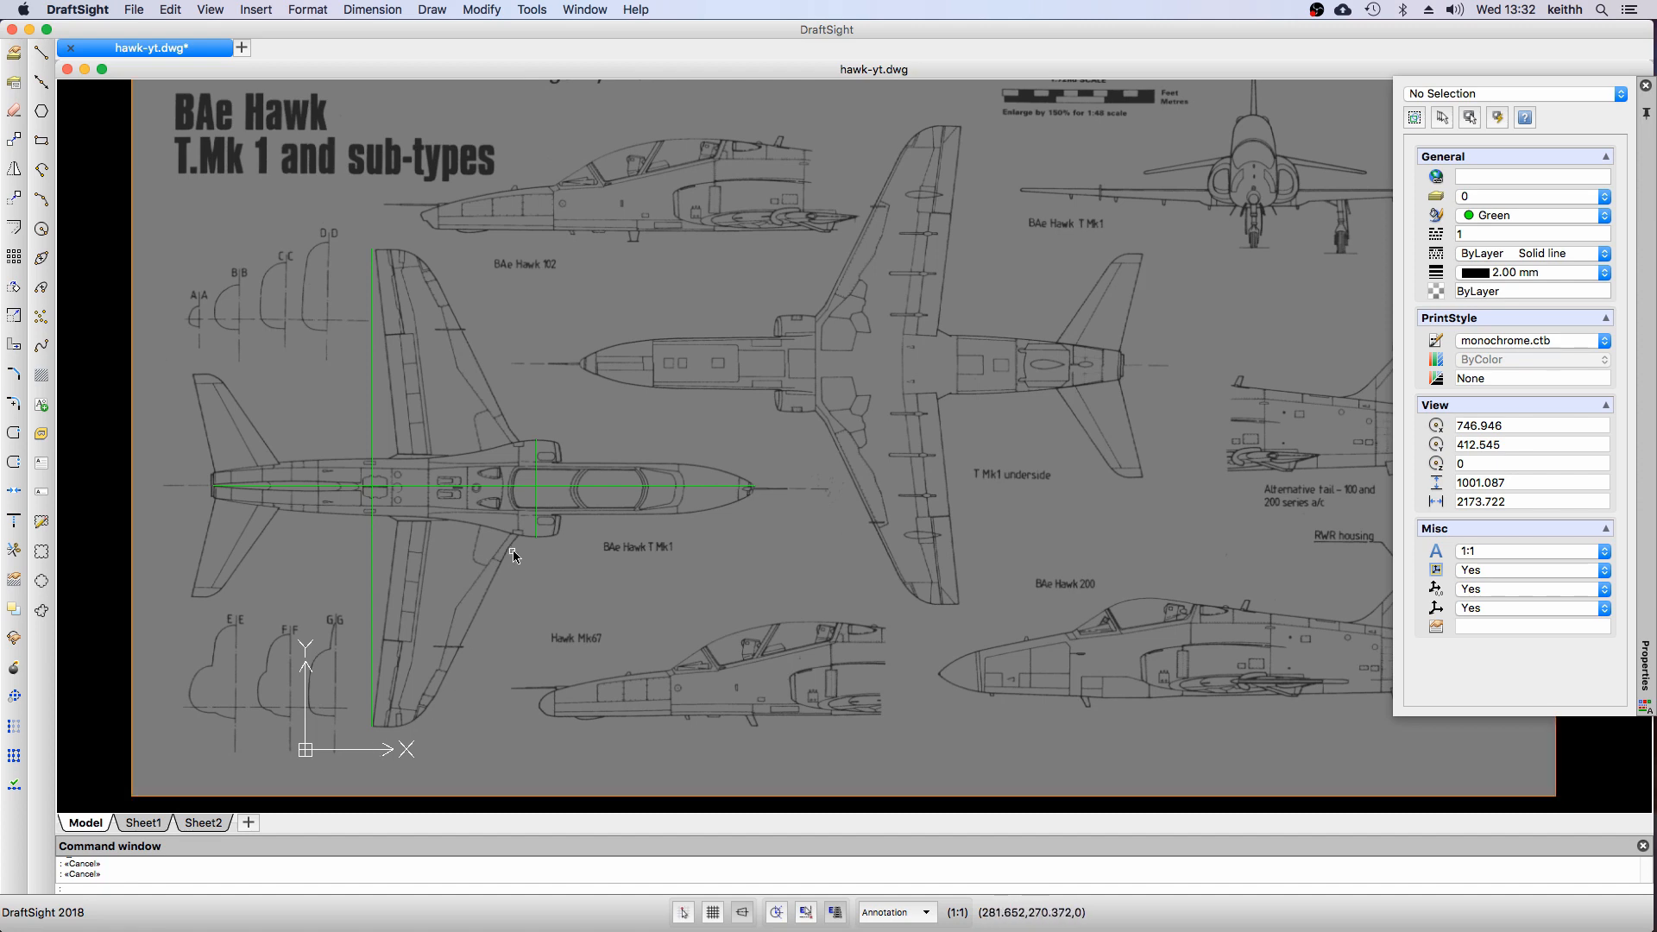
pyautogui.scroll(5, 516, 543)
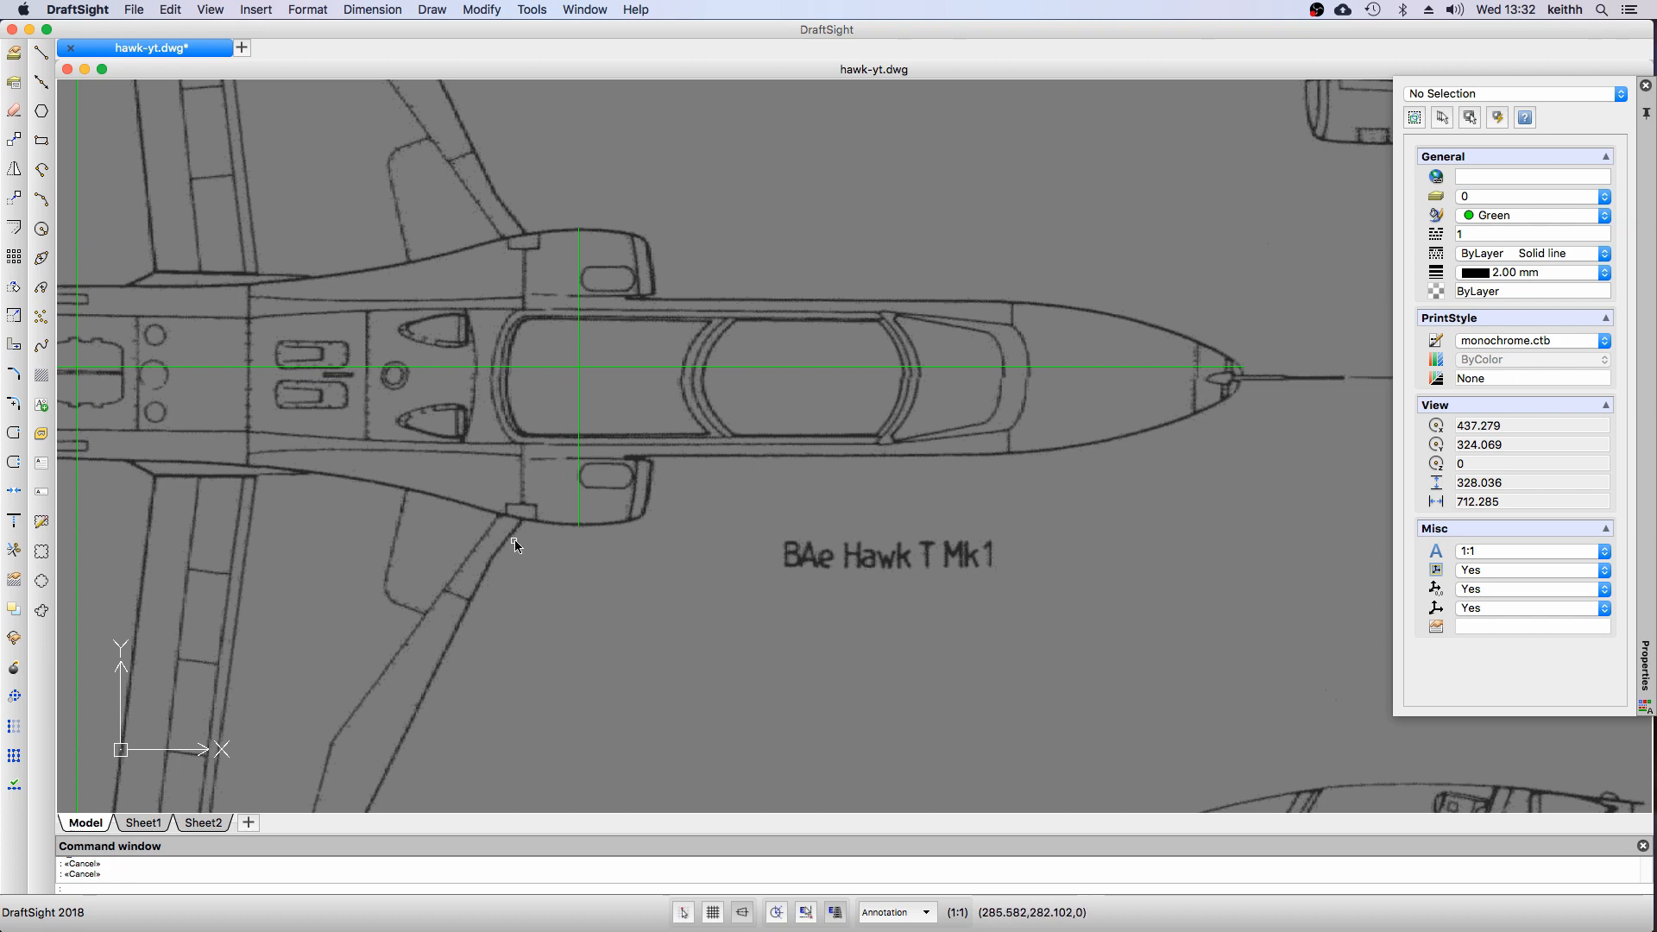
pyautogui.scroll(-3, 514, 540)
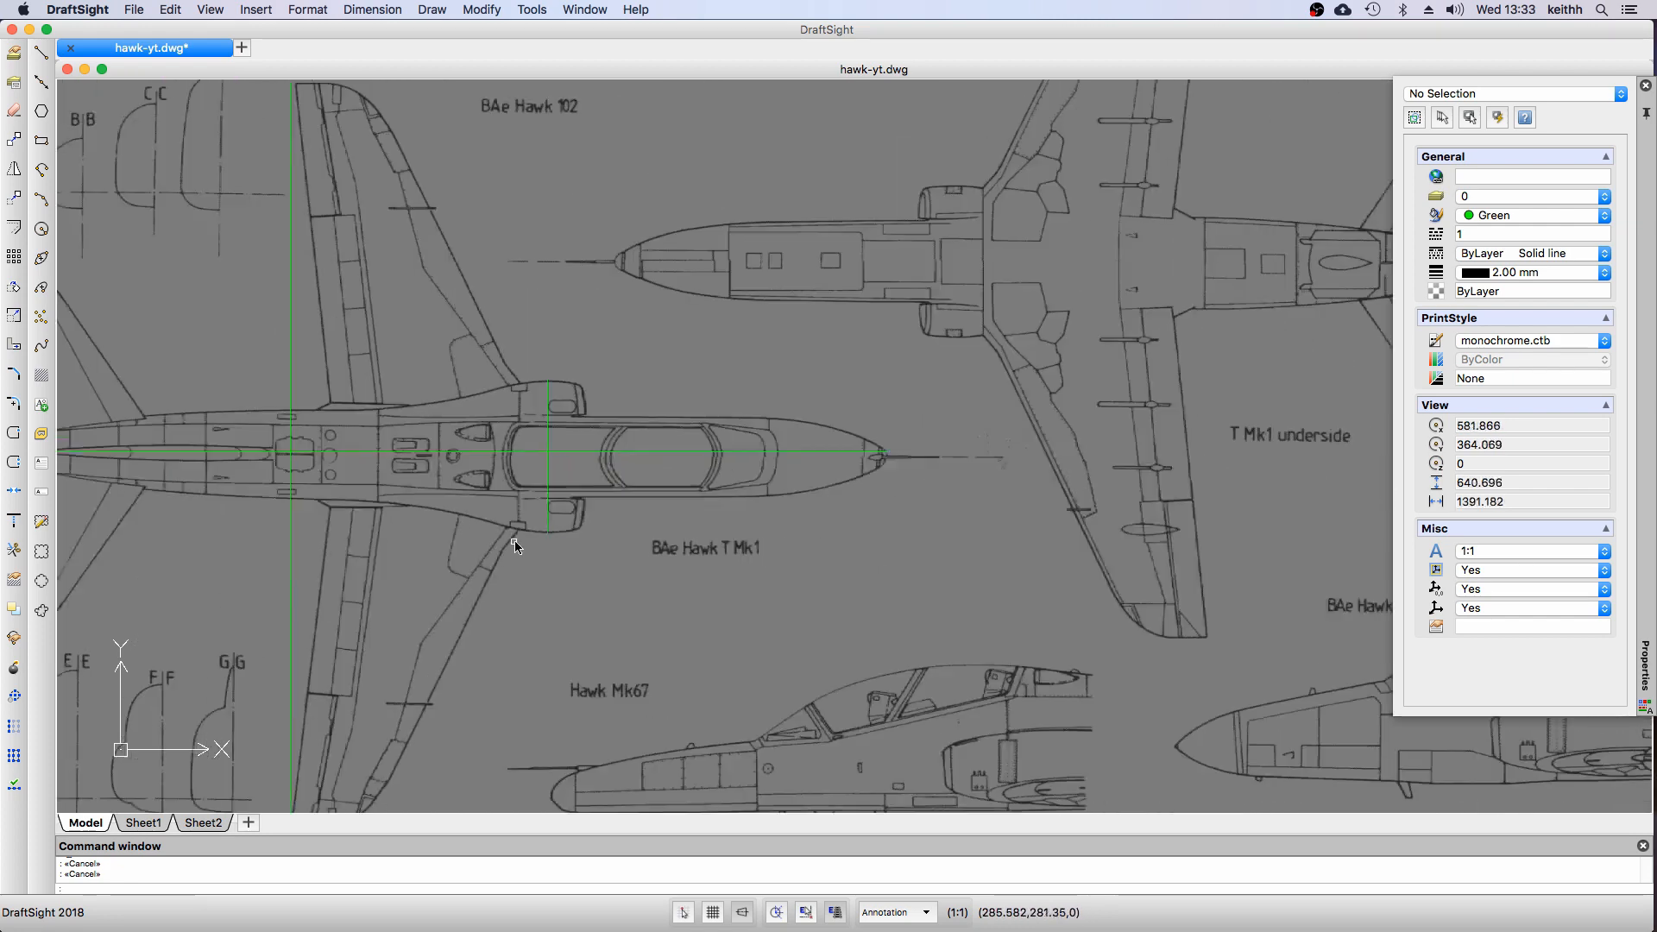
pyautogui.scroll(-2, 514, 540)
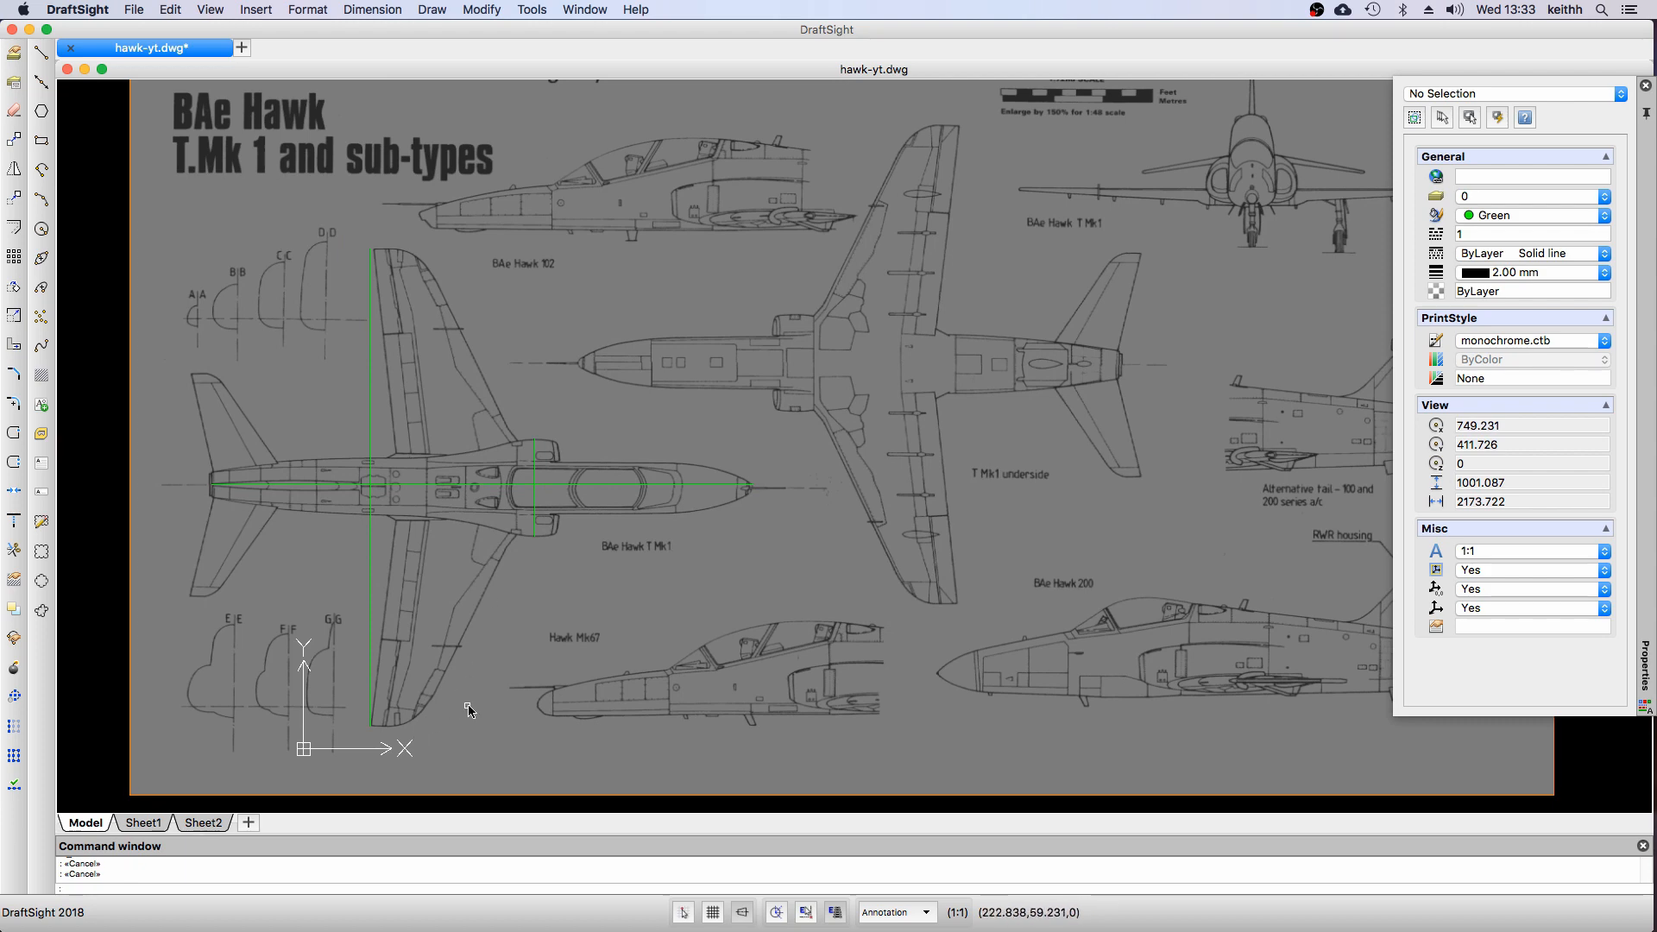
pyautogui.click(804, 912)
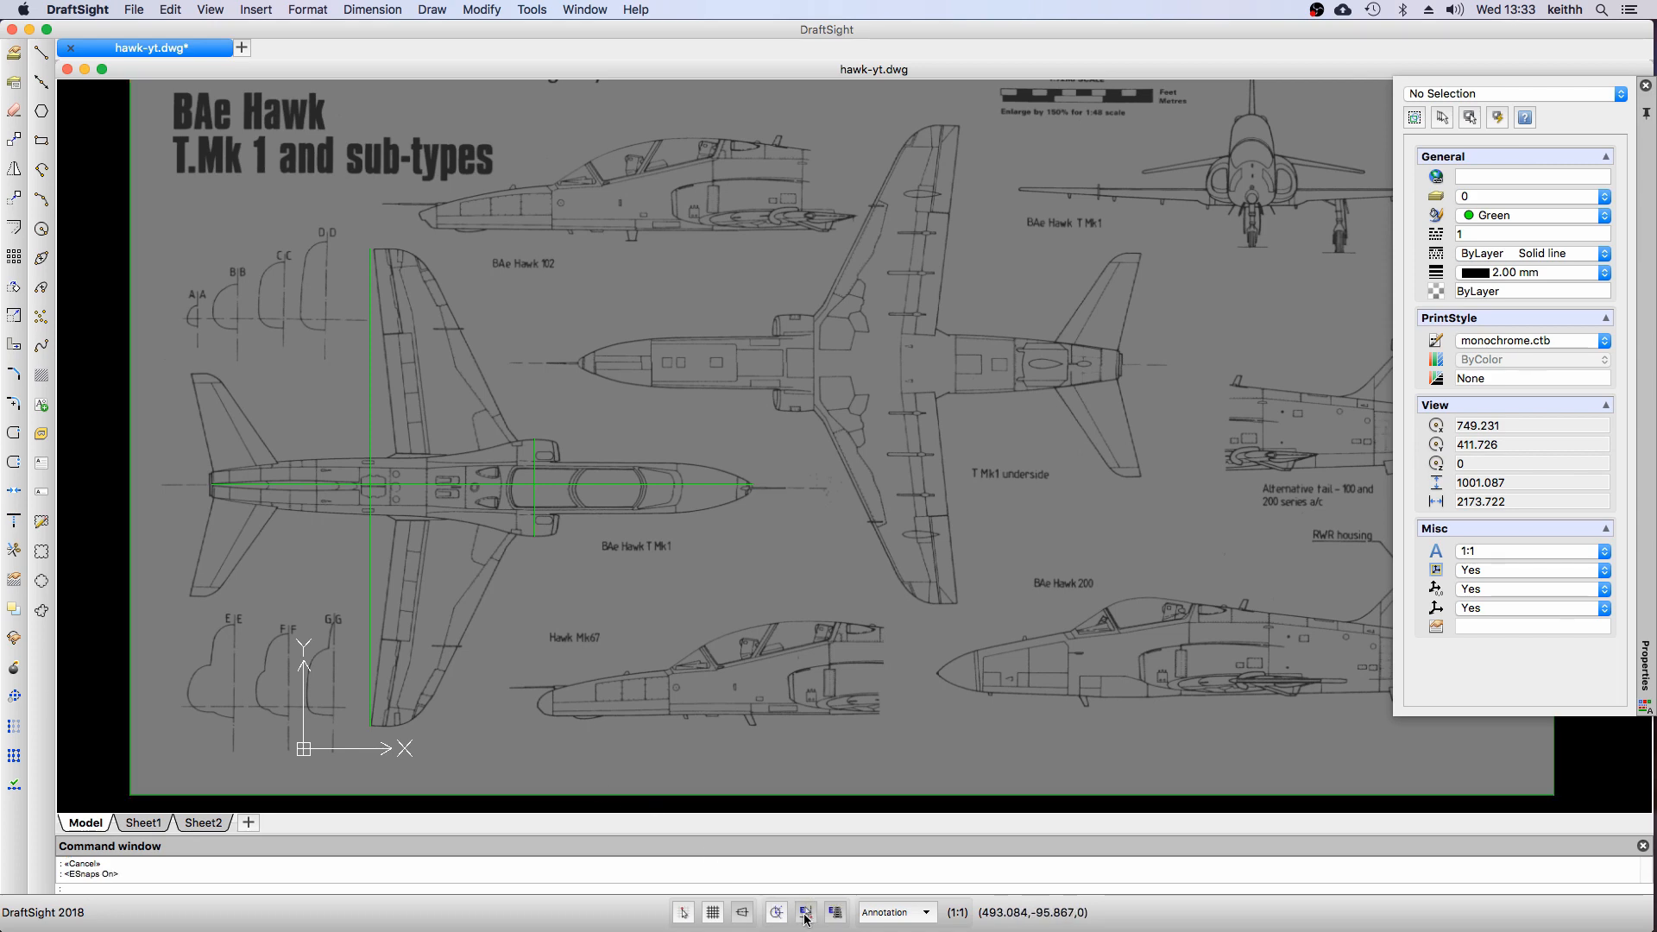
pyautogui.click(805, 917)
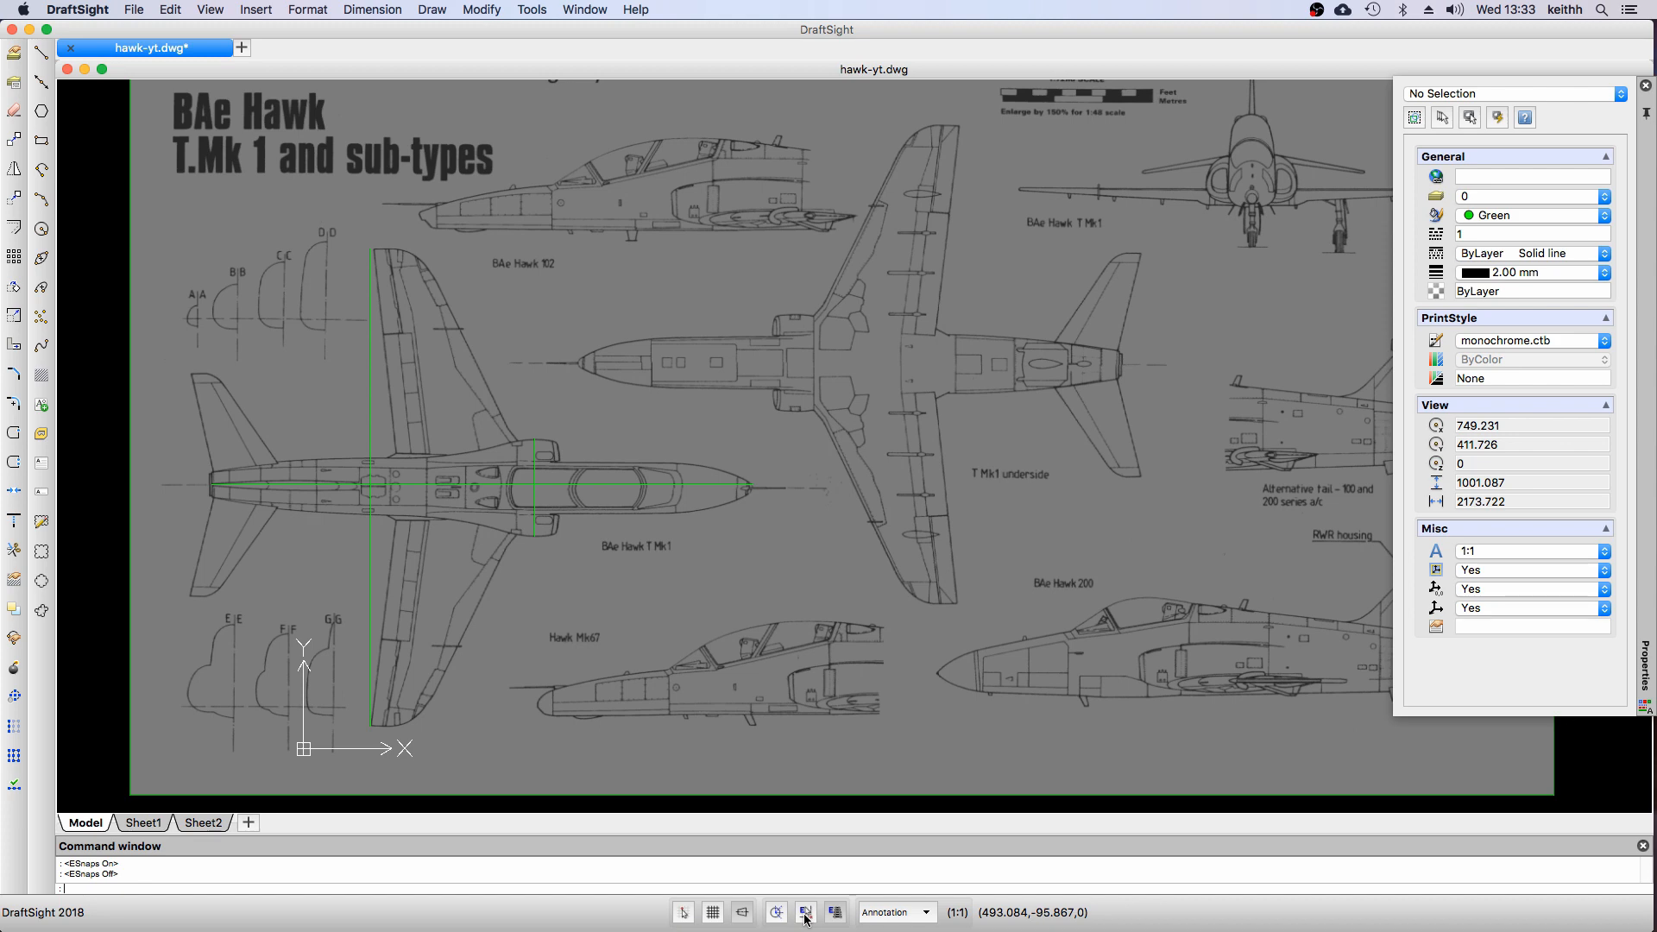
pyautogui.click(744, 912)
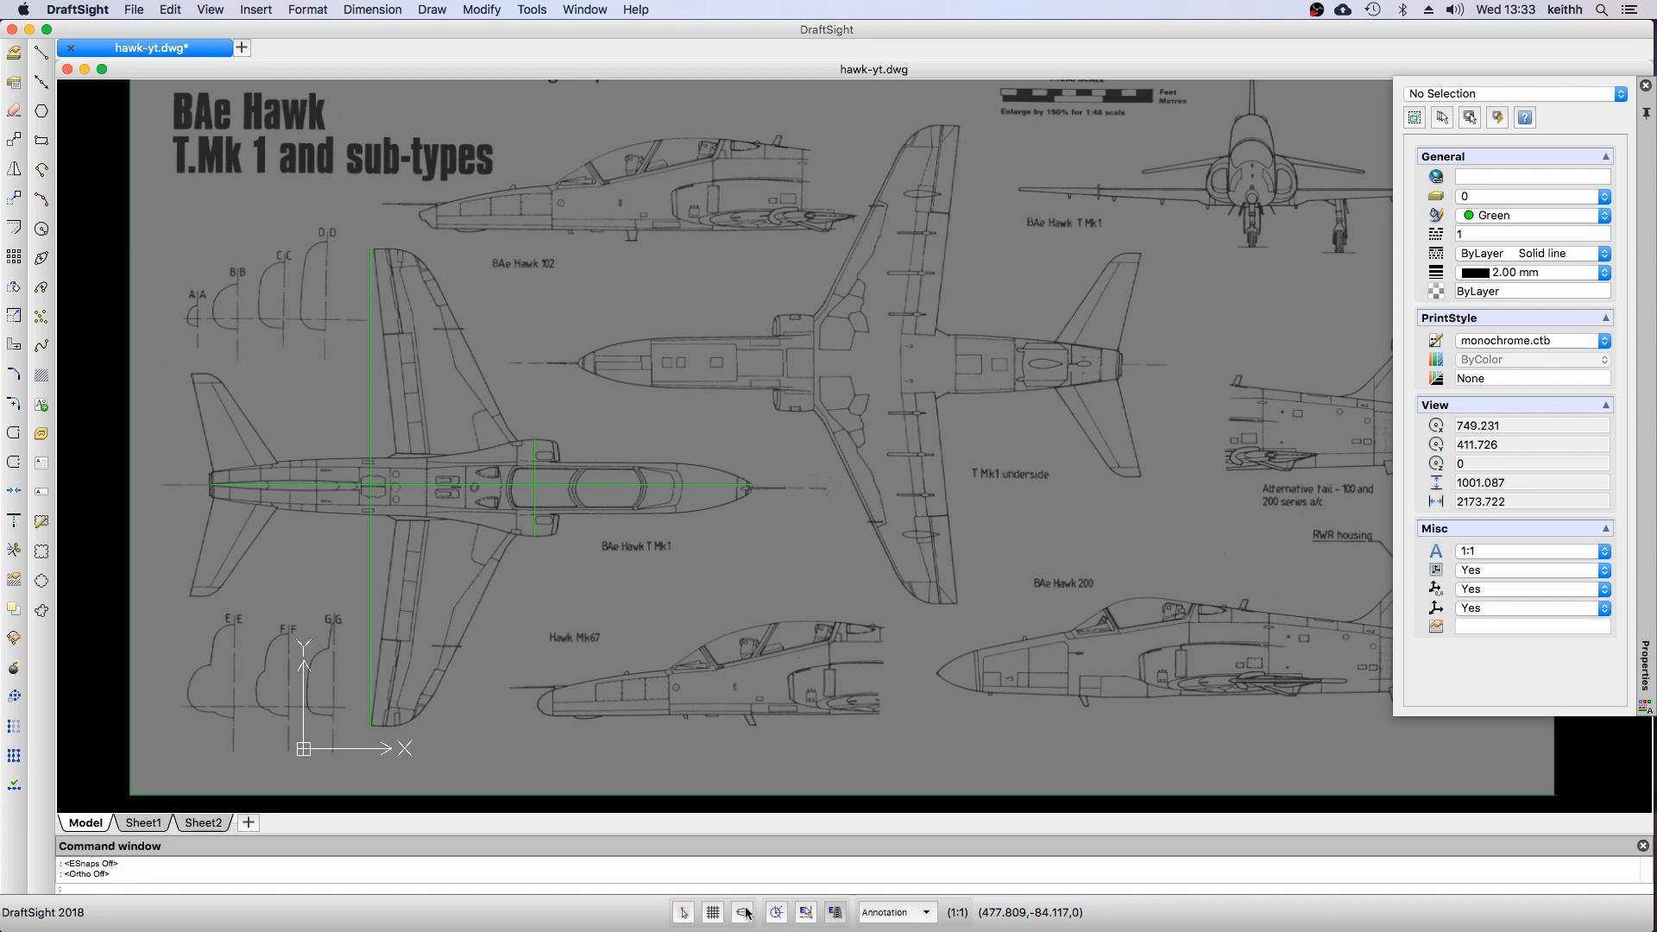
# Draw a line about 34 units long at about 52° along the lower wing's inner leading edge, from its kink into the air intake area
pyautogui.click(41, 54)
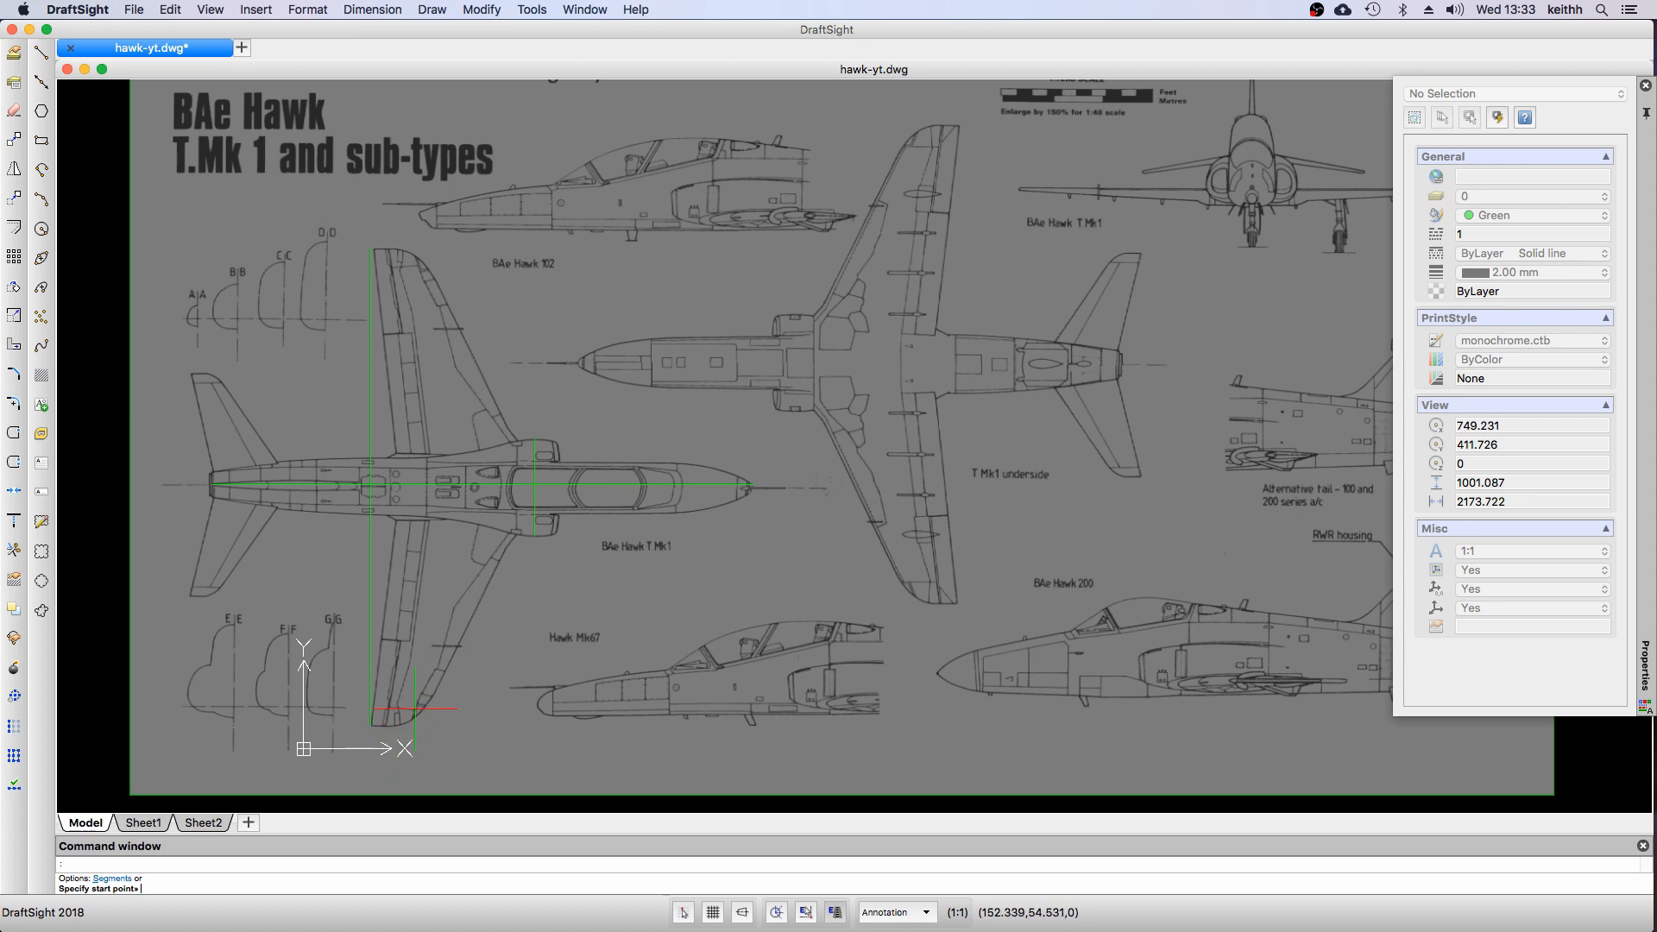
pyautogui.scroll(4, 416, 709)
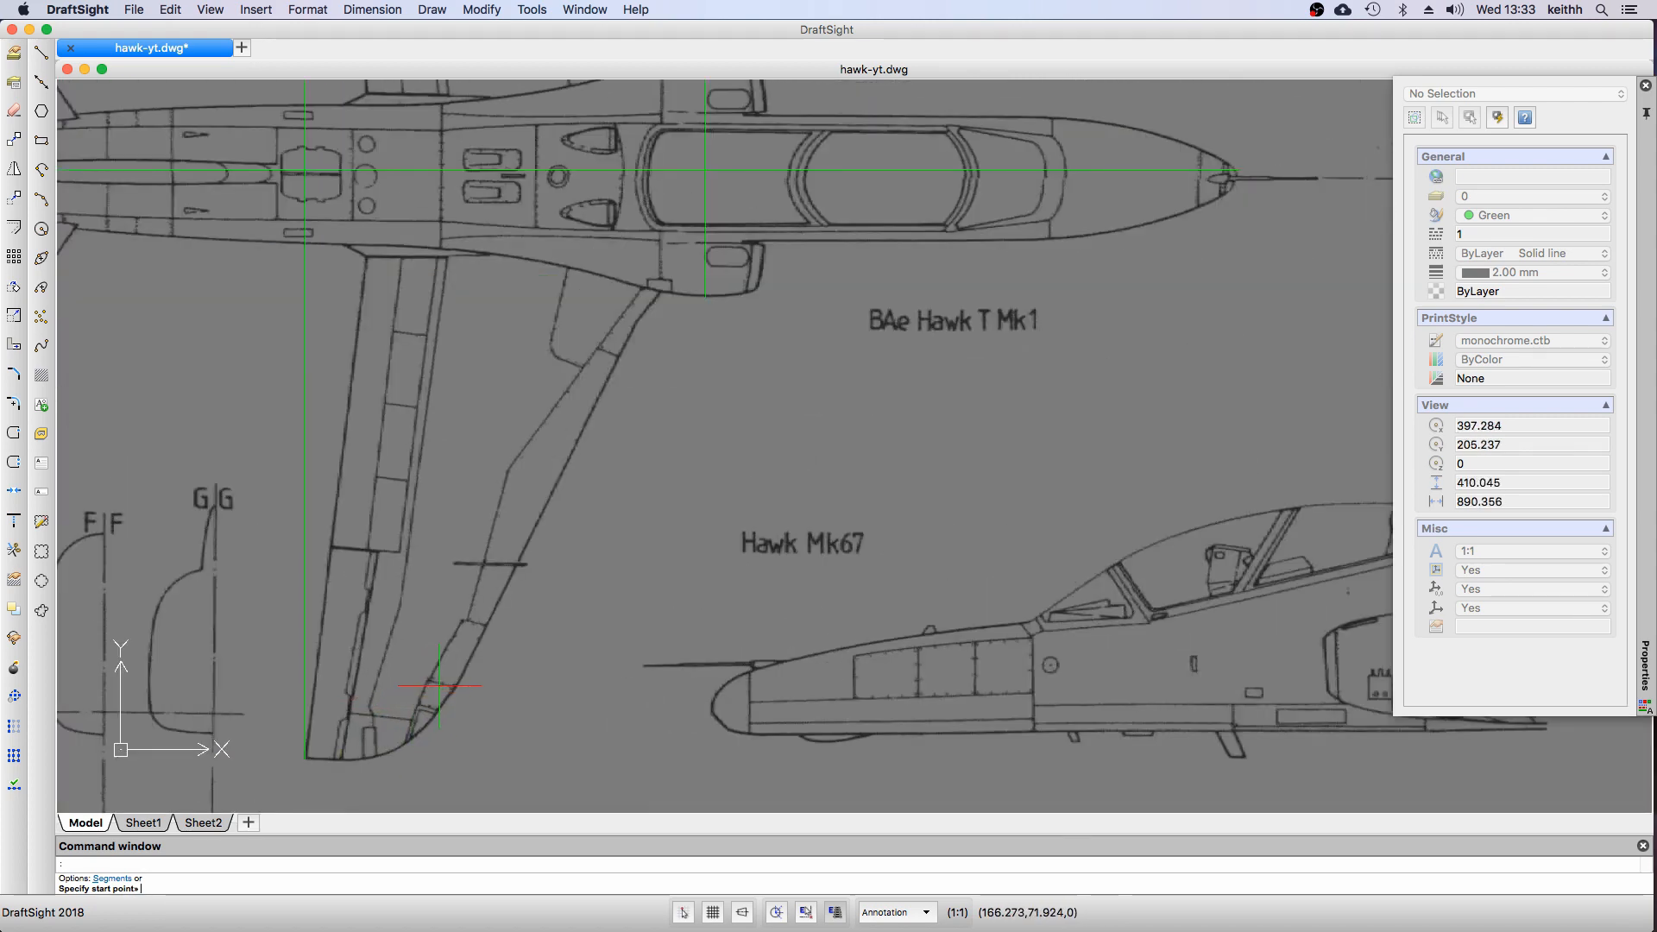
pyautogui.scroll(1, 439, 686)
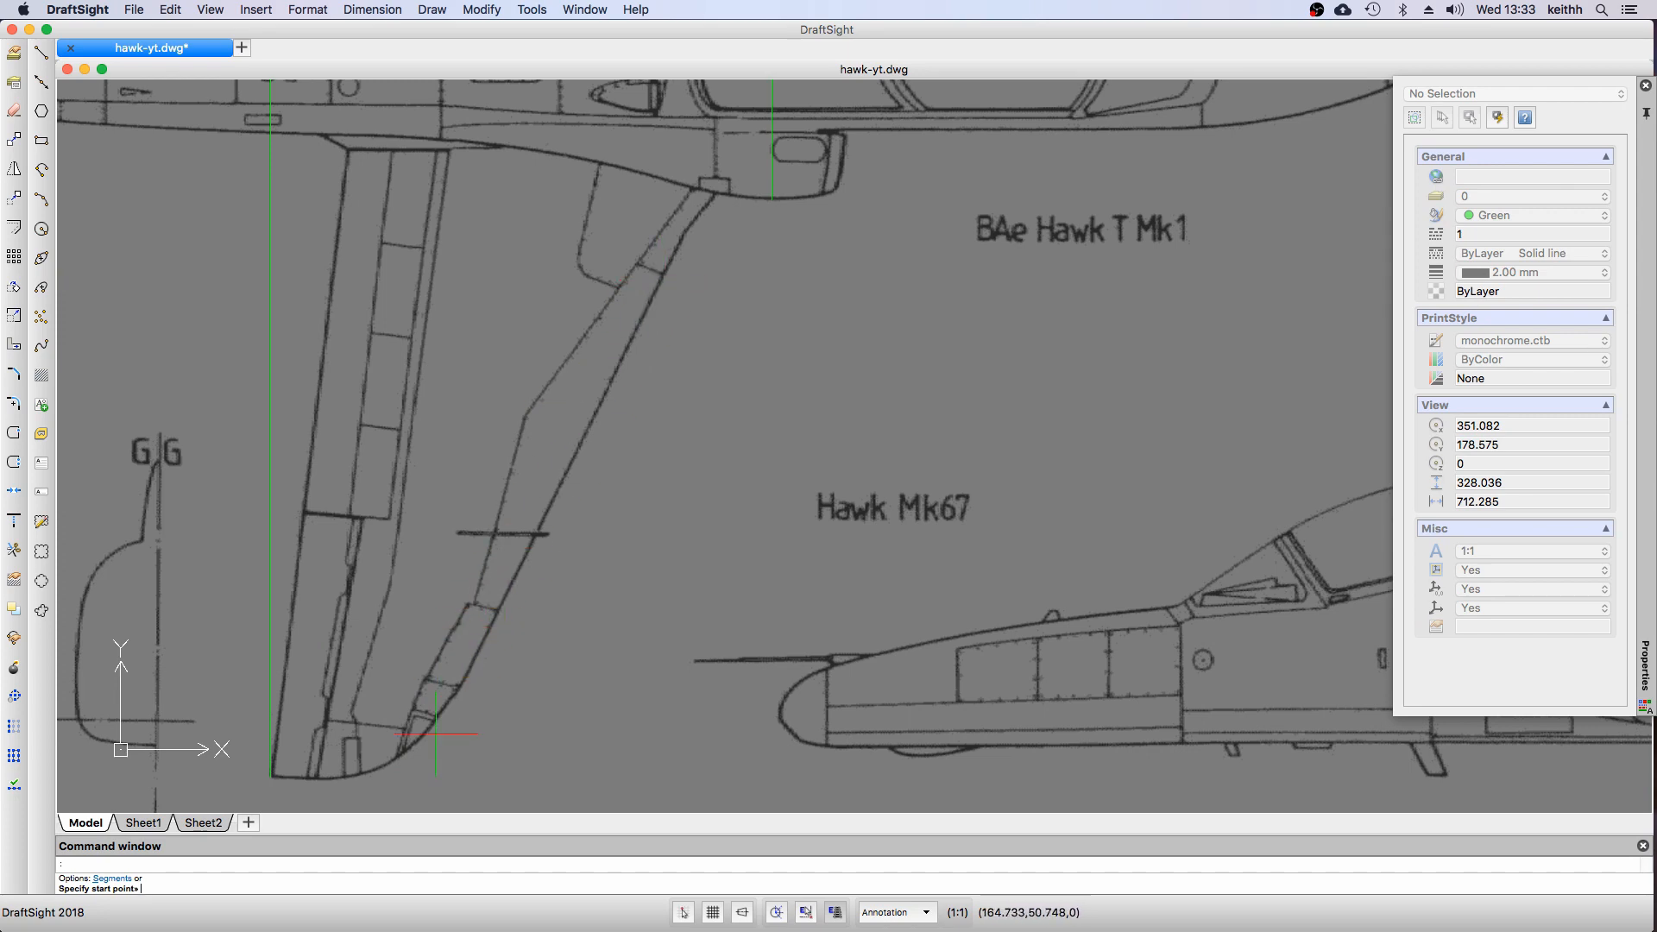
pyautogui.scroll(-3, 585, 483)
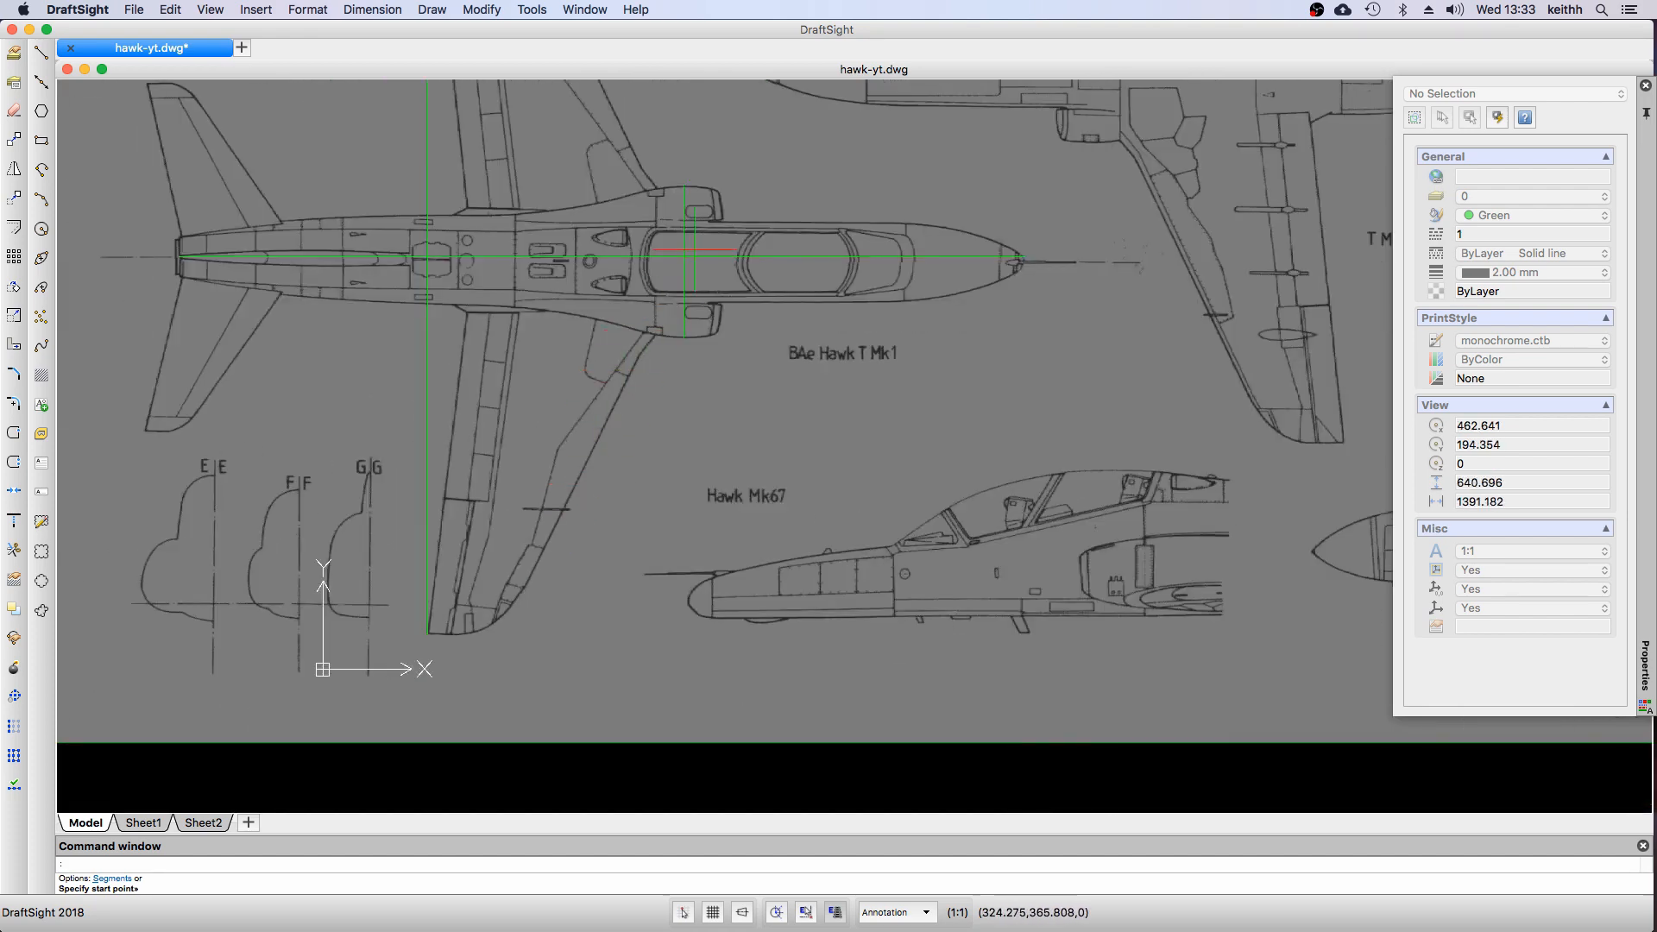
pyautogui.scroll(-2, 659, 361)
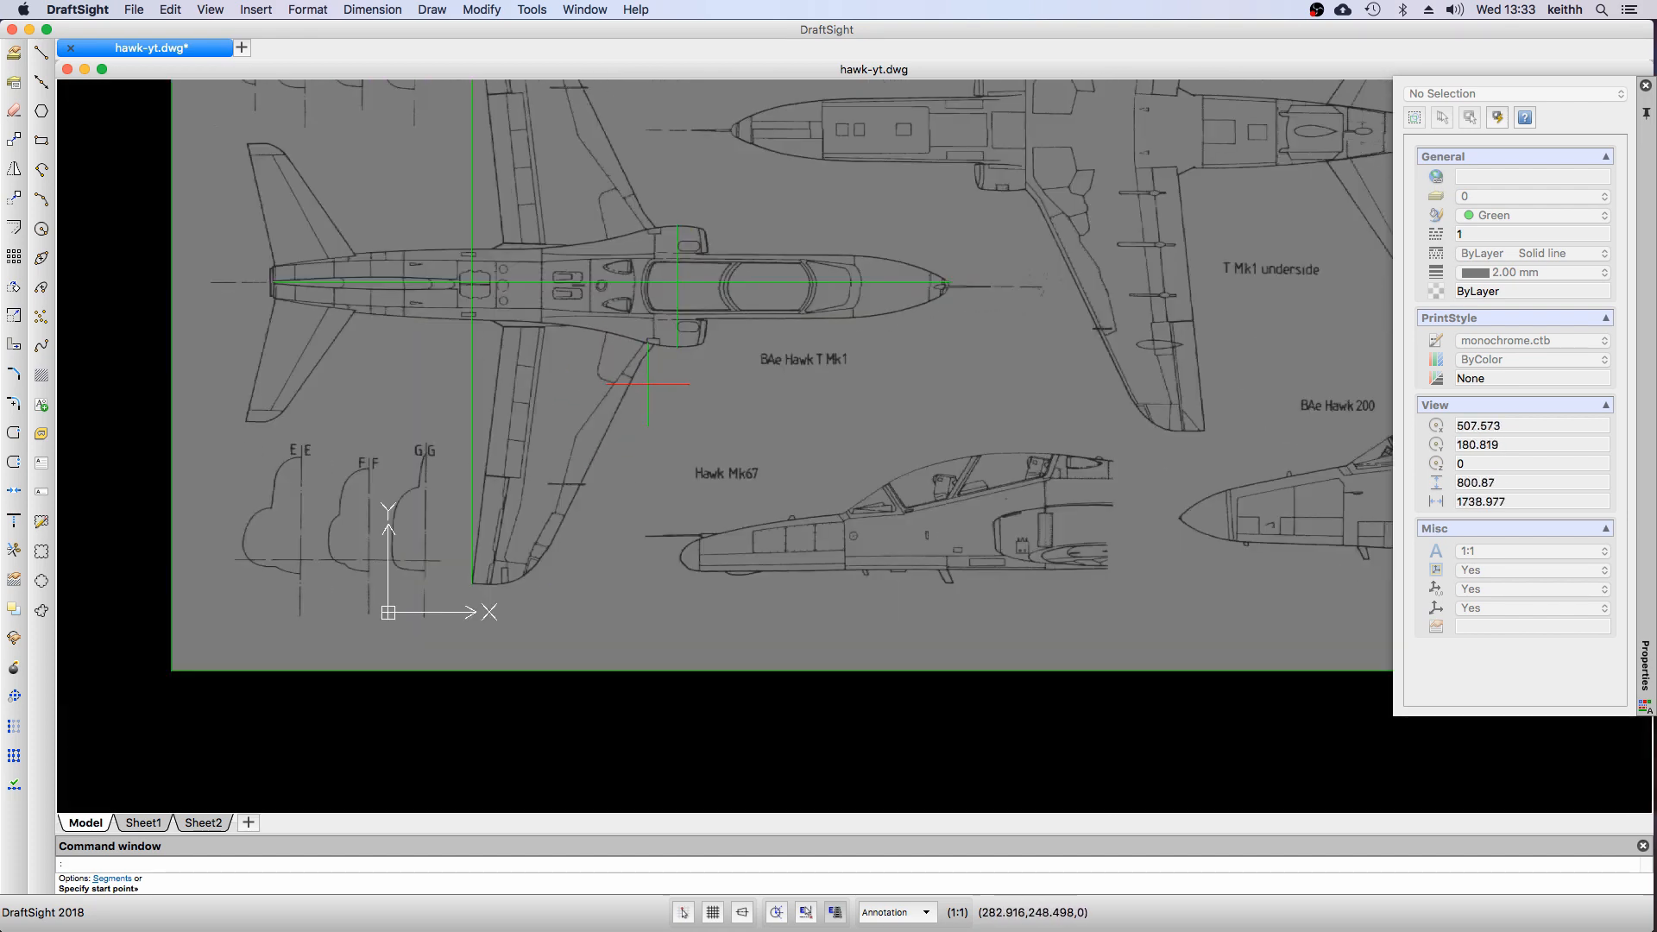
pyautogui.scroll(1, 644, 357)
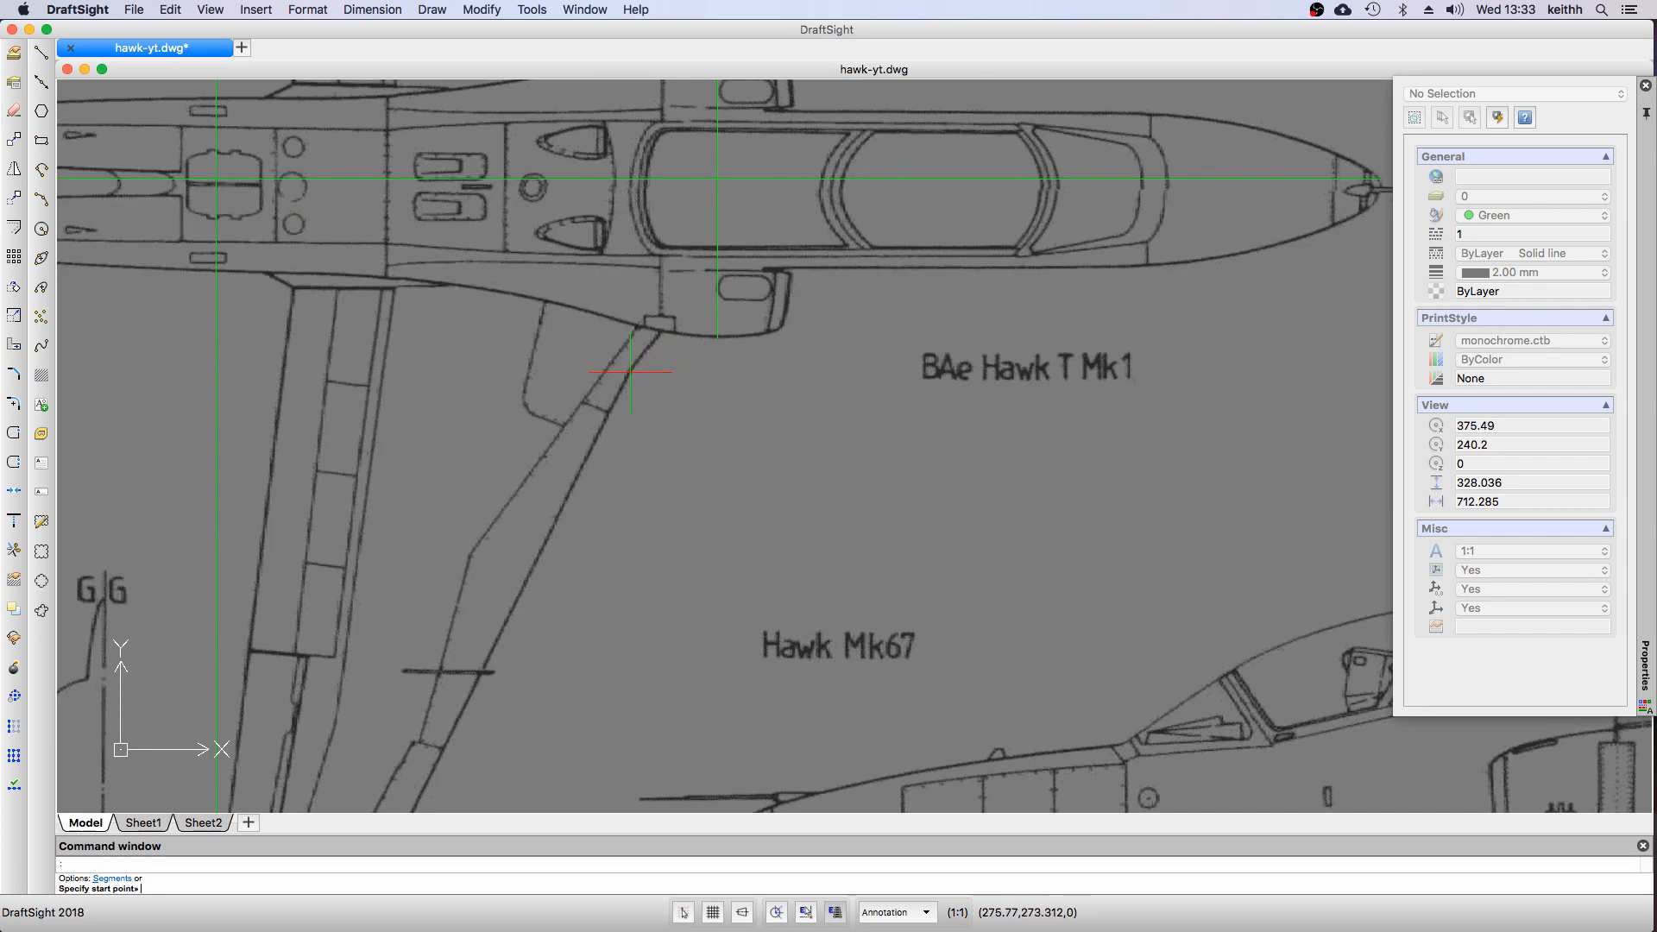
pyautogui.scroll(5, 630, 371)
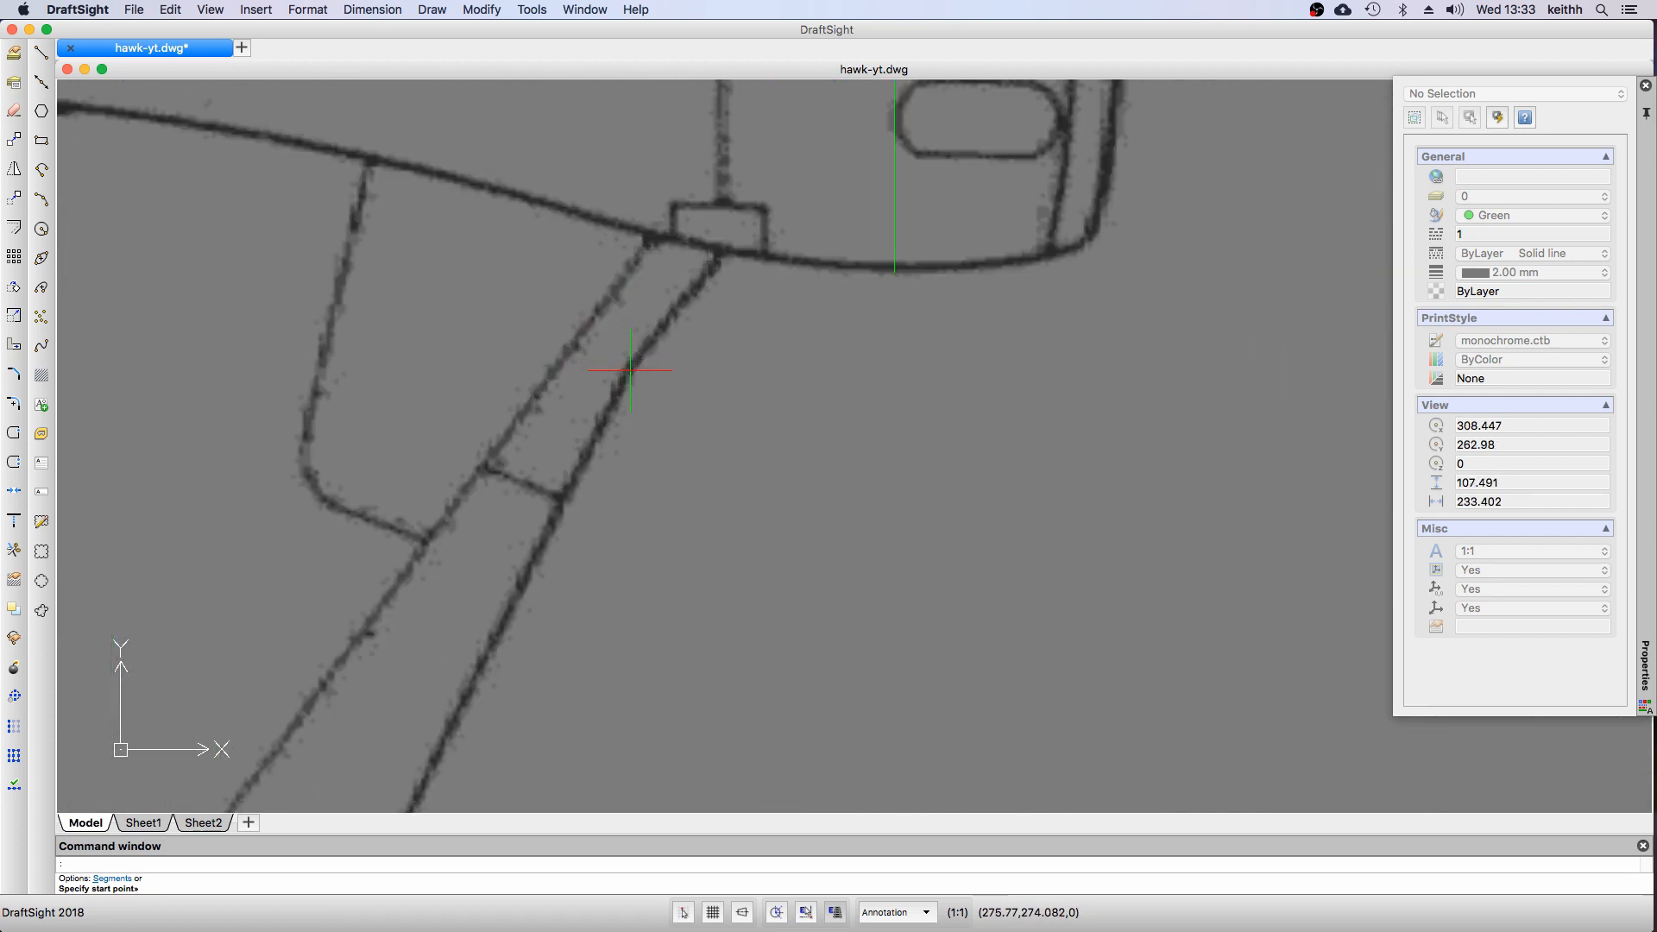
pyautogui.click(628, 372)
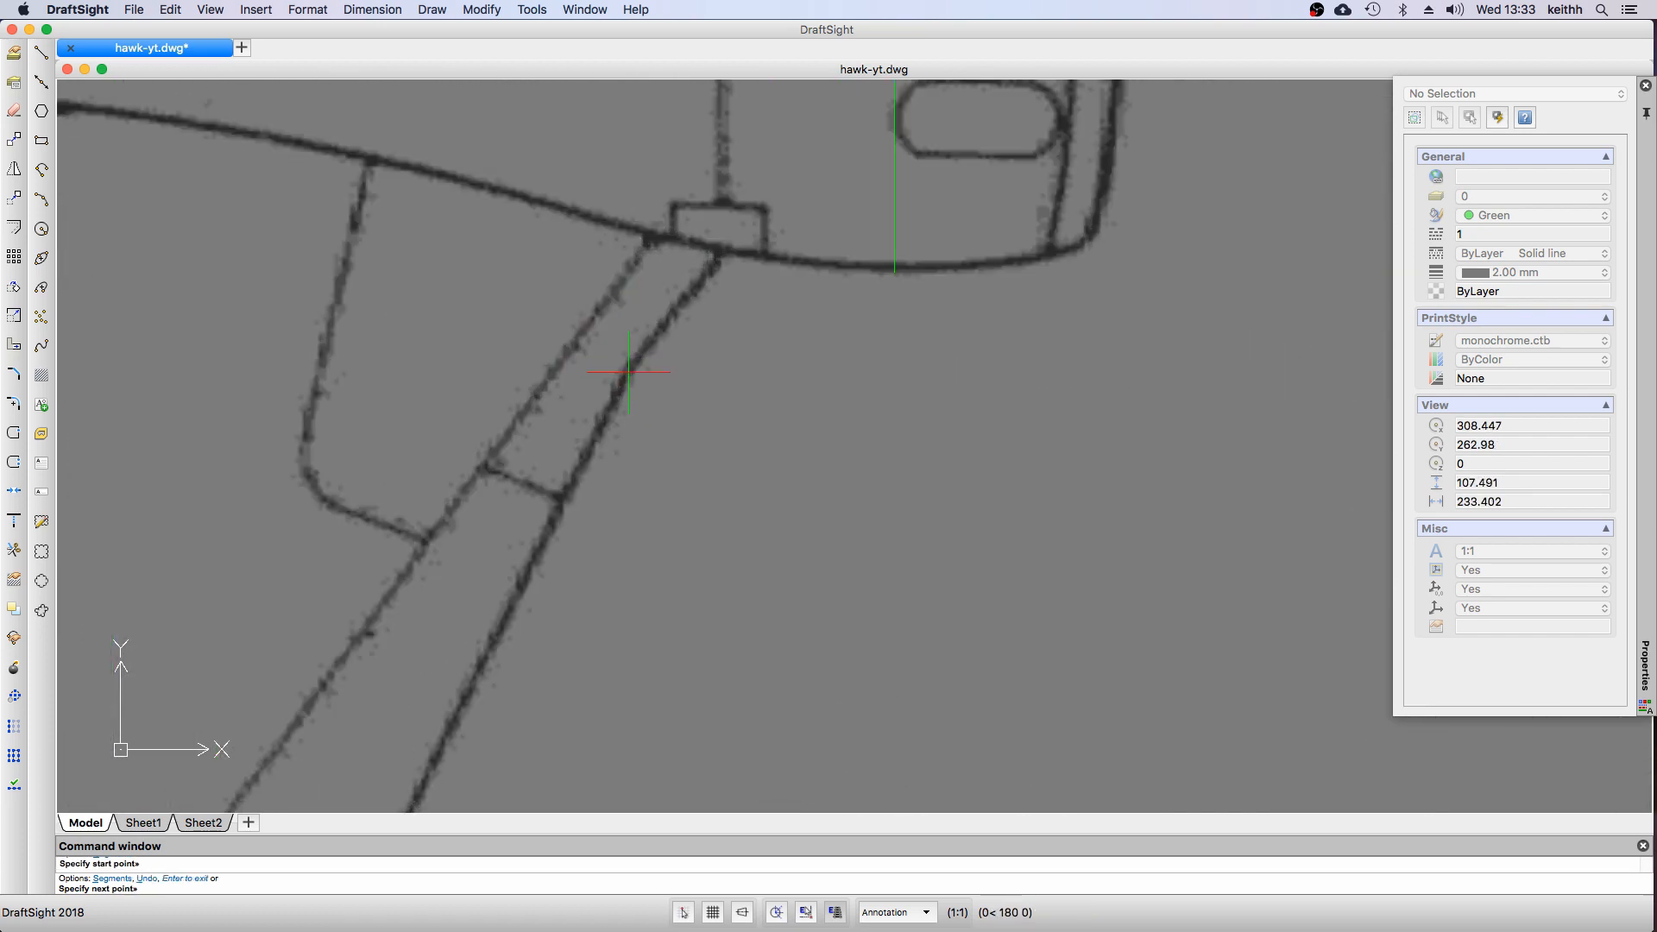
pyautogui.scroll(-5, 628, 372)
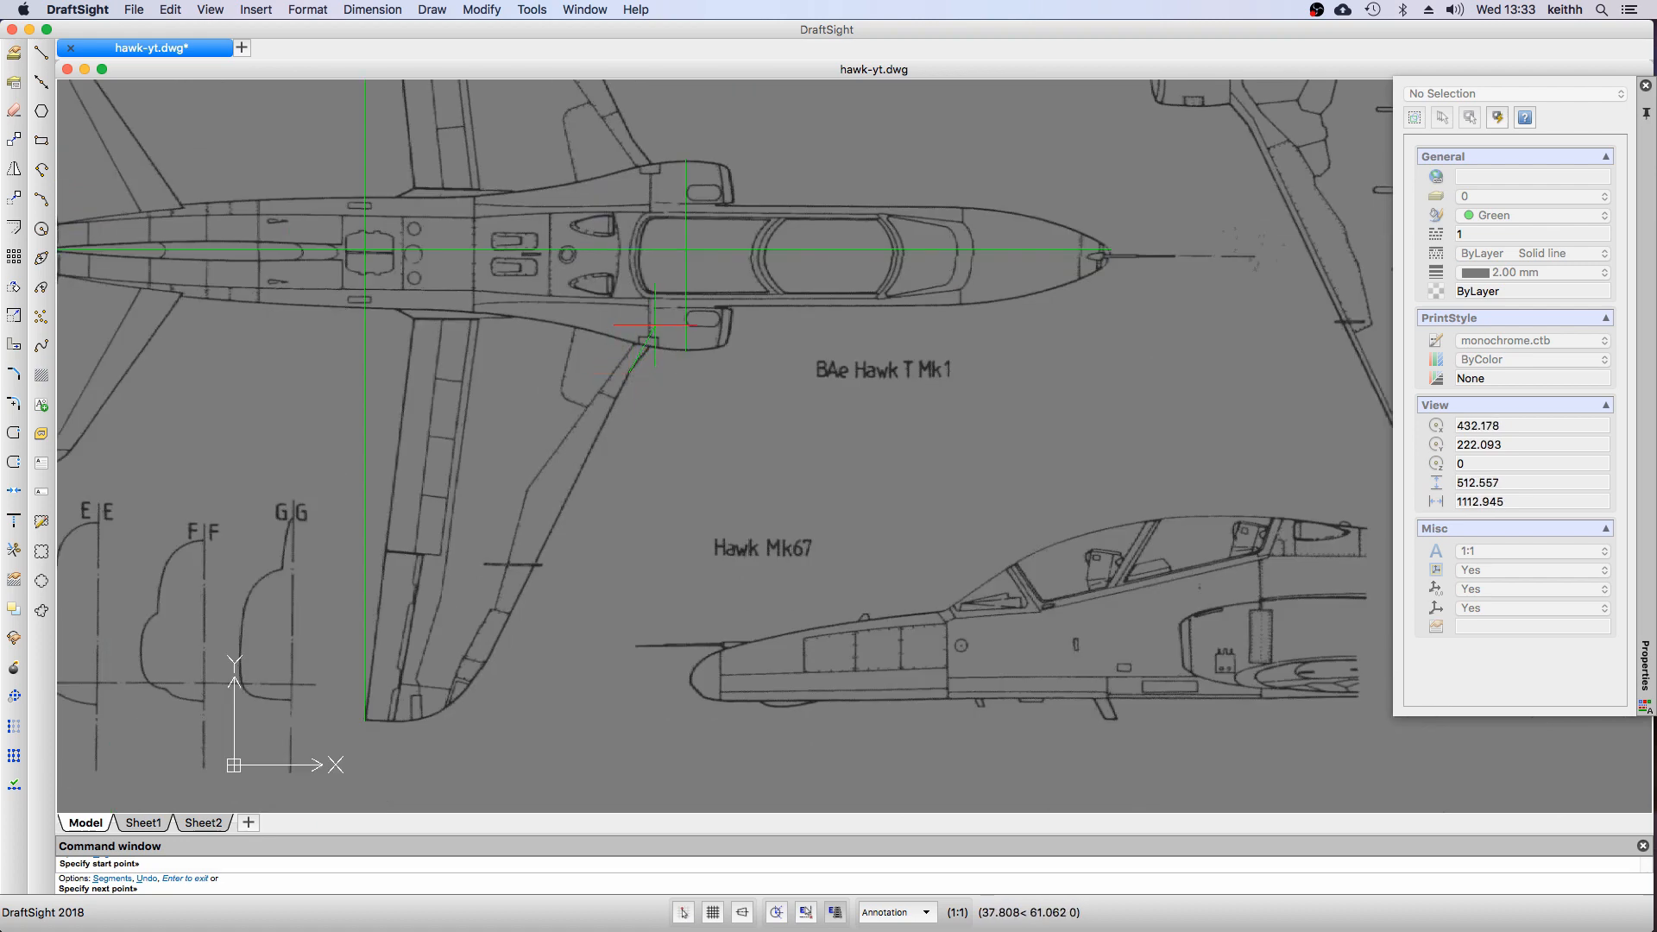
pyautogui.scroll(1, 669, 317)
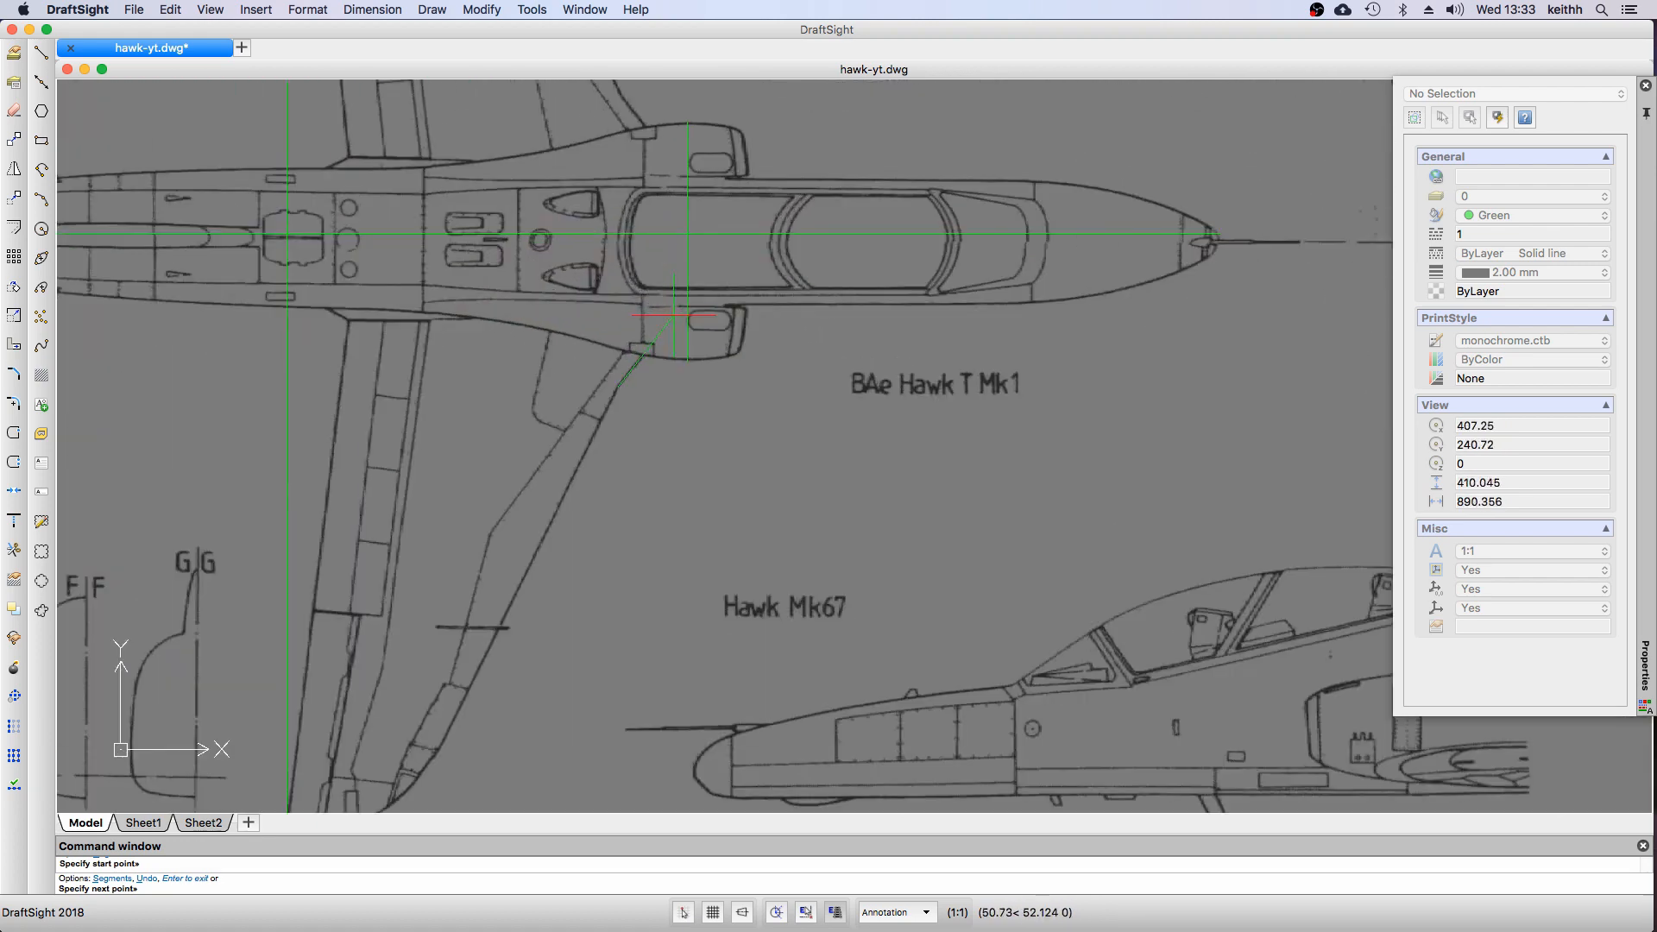
pyautogui.scroll(3, 673, 315)
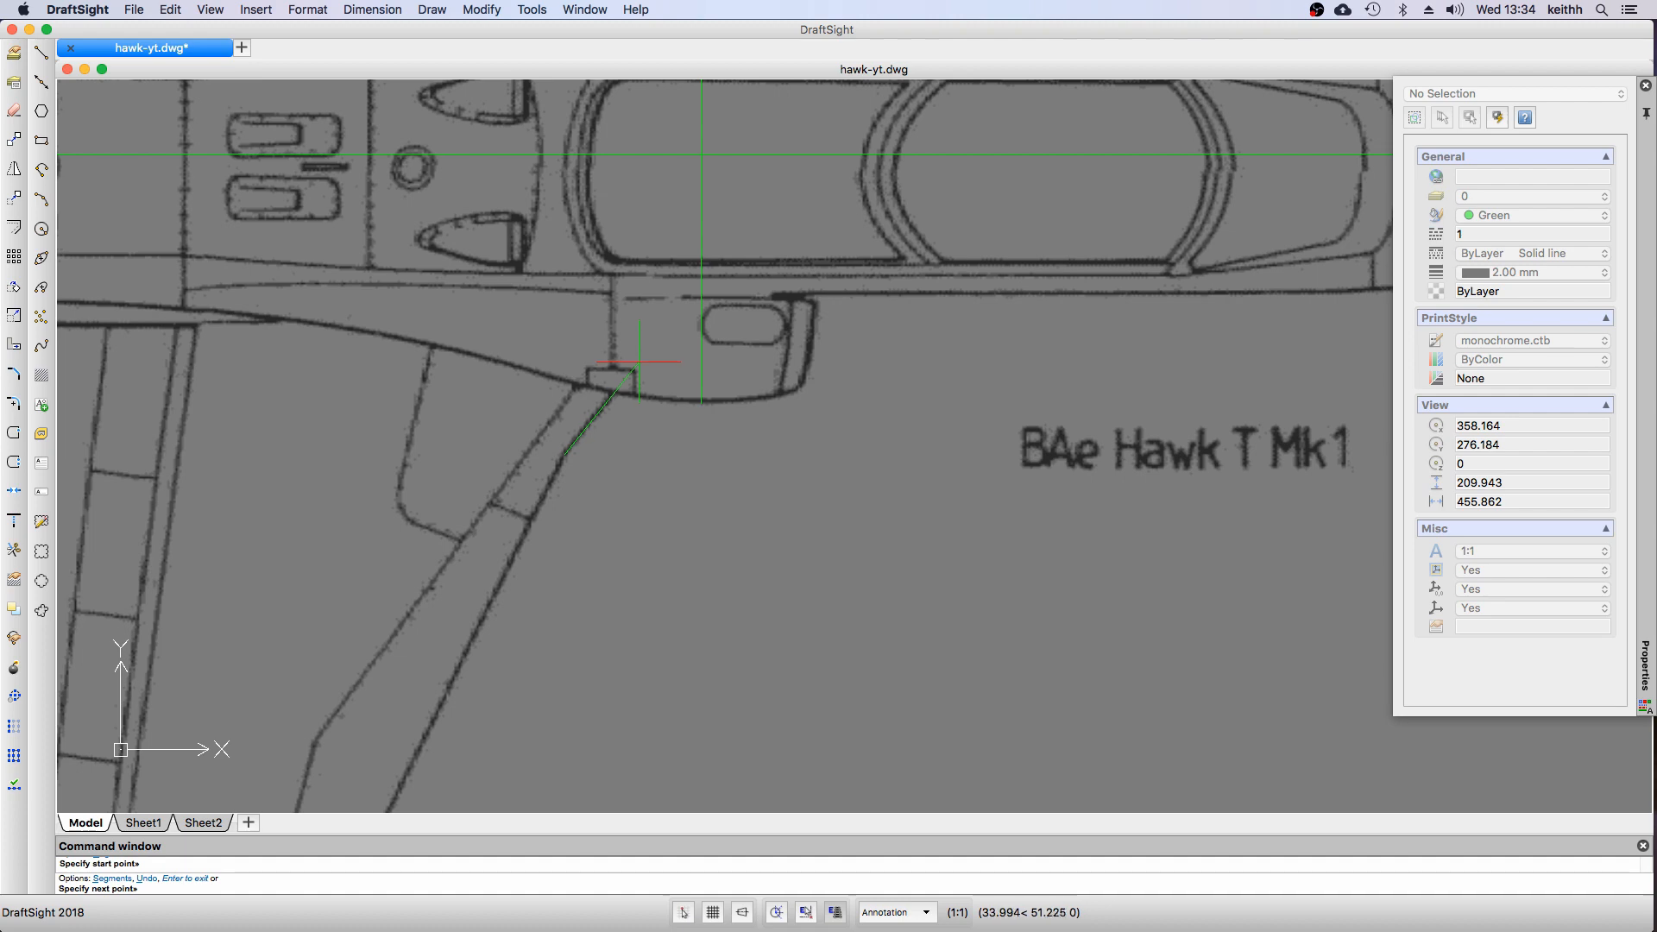
pyautogui.scroll(3, 637, 362)
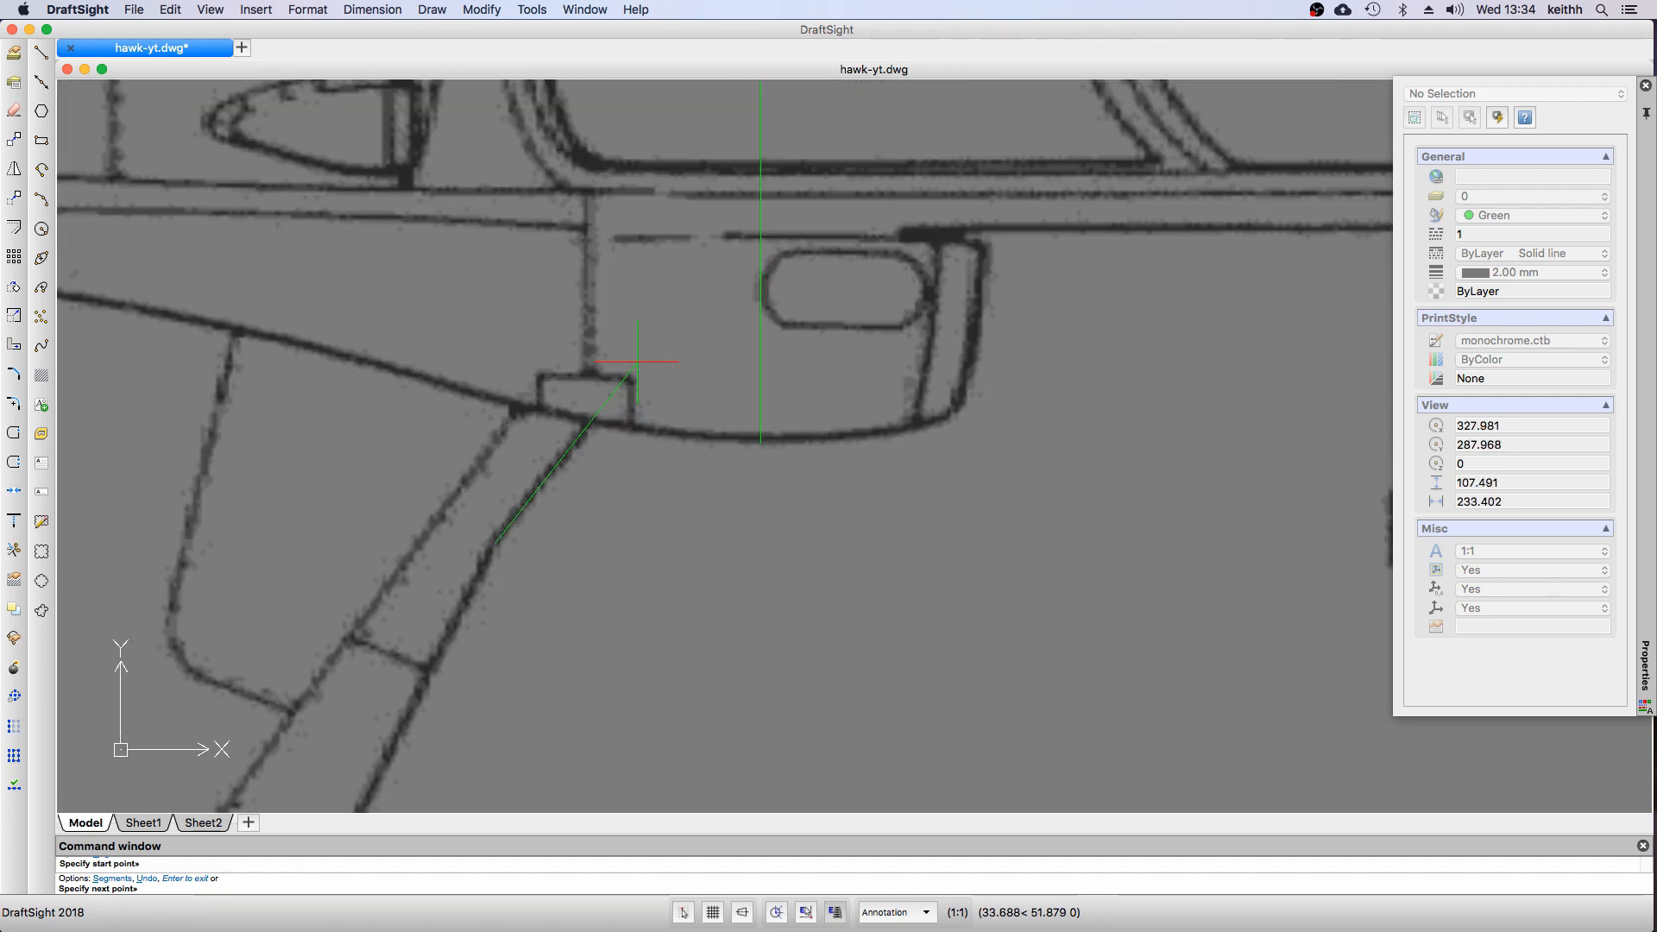
pyautogui.click(637, 363)
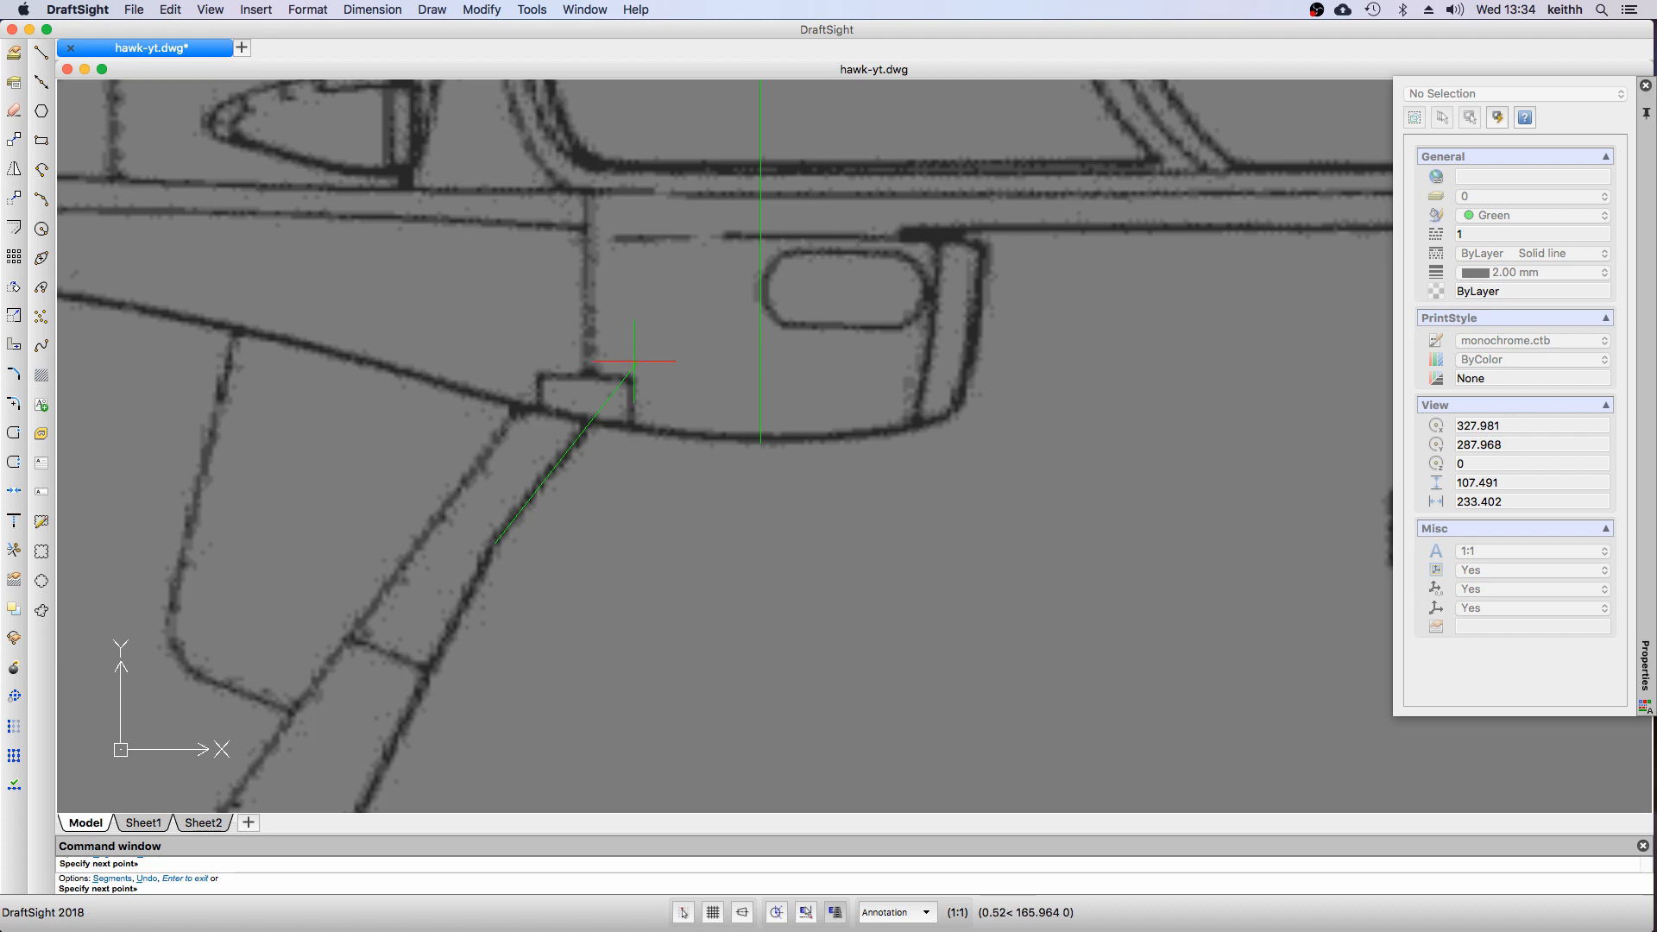
# Extend the lower wing's inner leading-edge line to the fuselage centreline
pyautogui.press('Return')
pyautogui.scroll(-5, 717, 484)
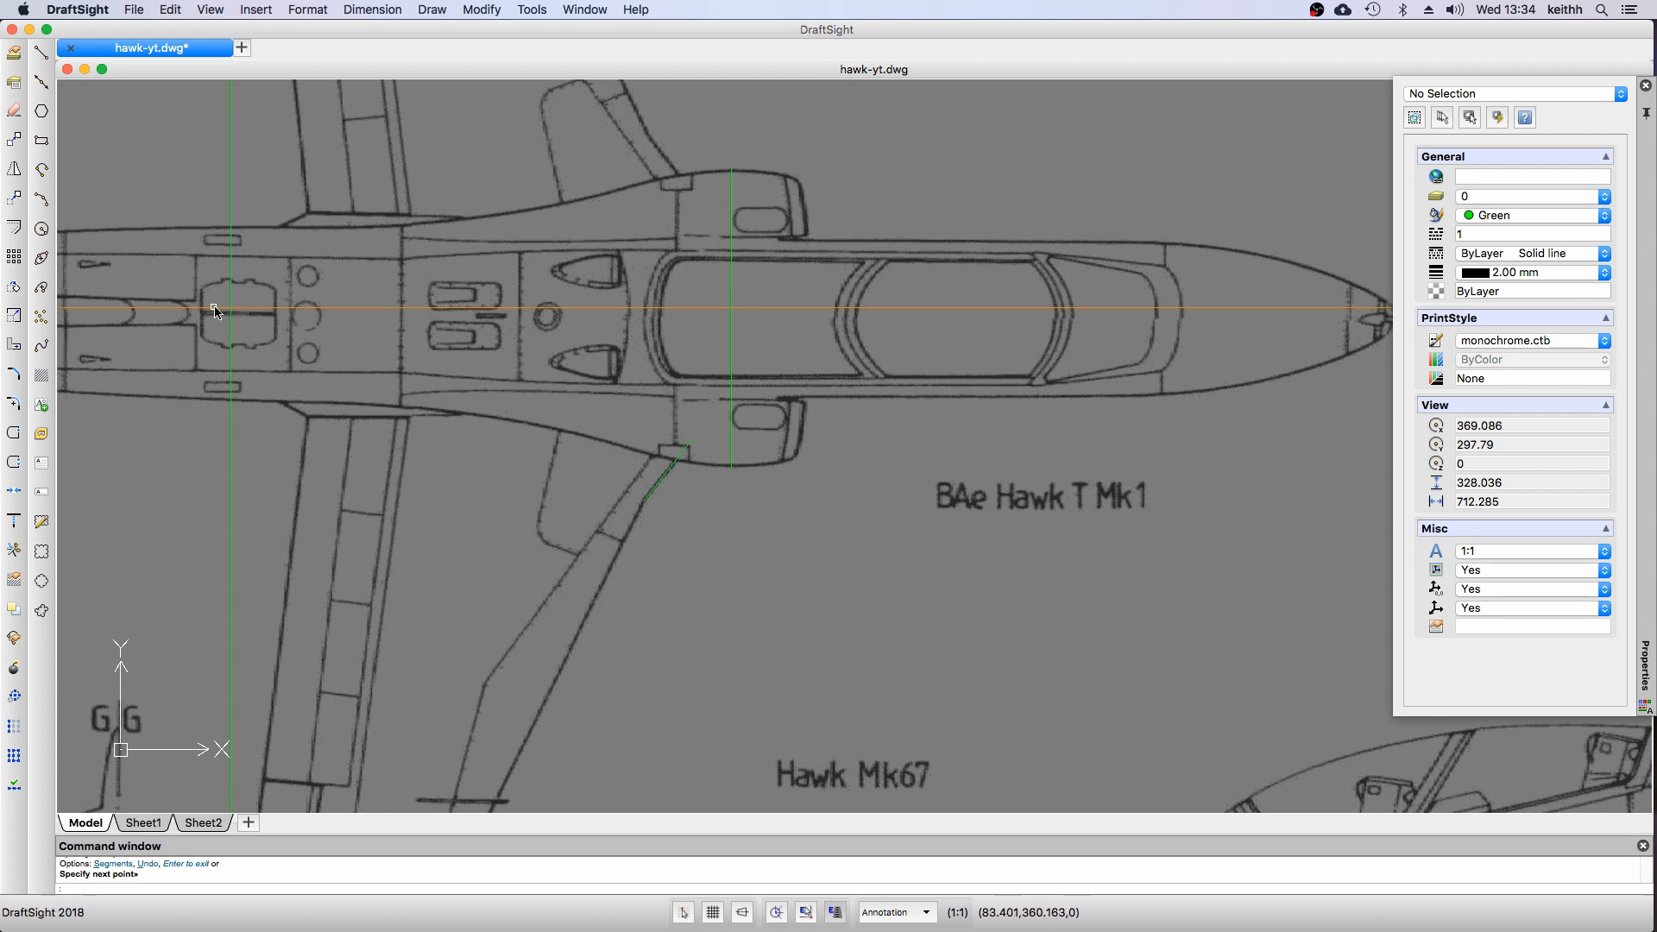
pyautogui.click(481, 9)
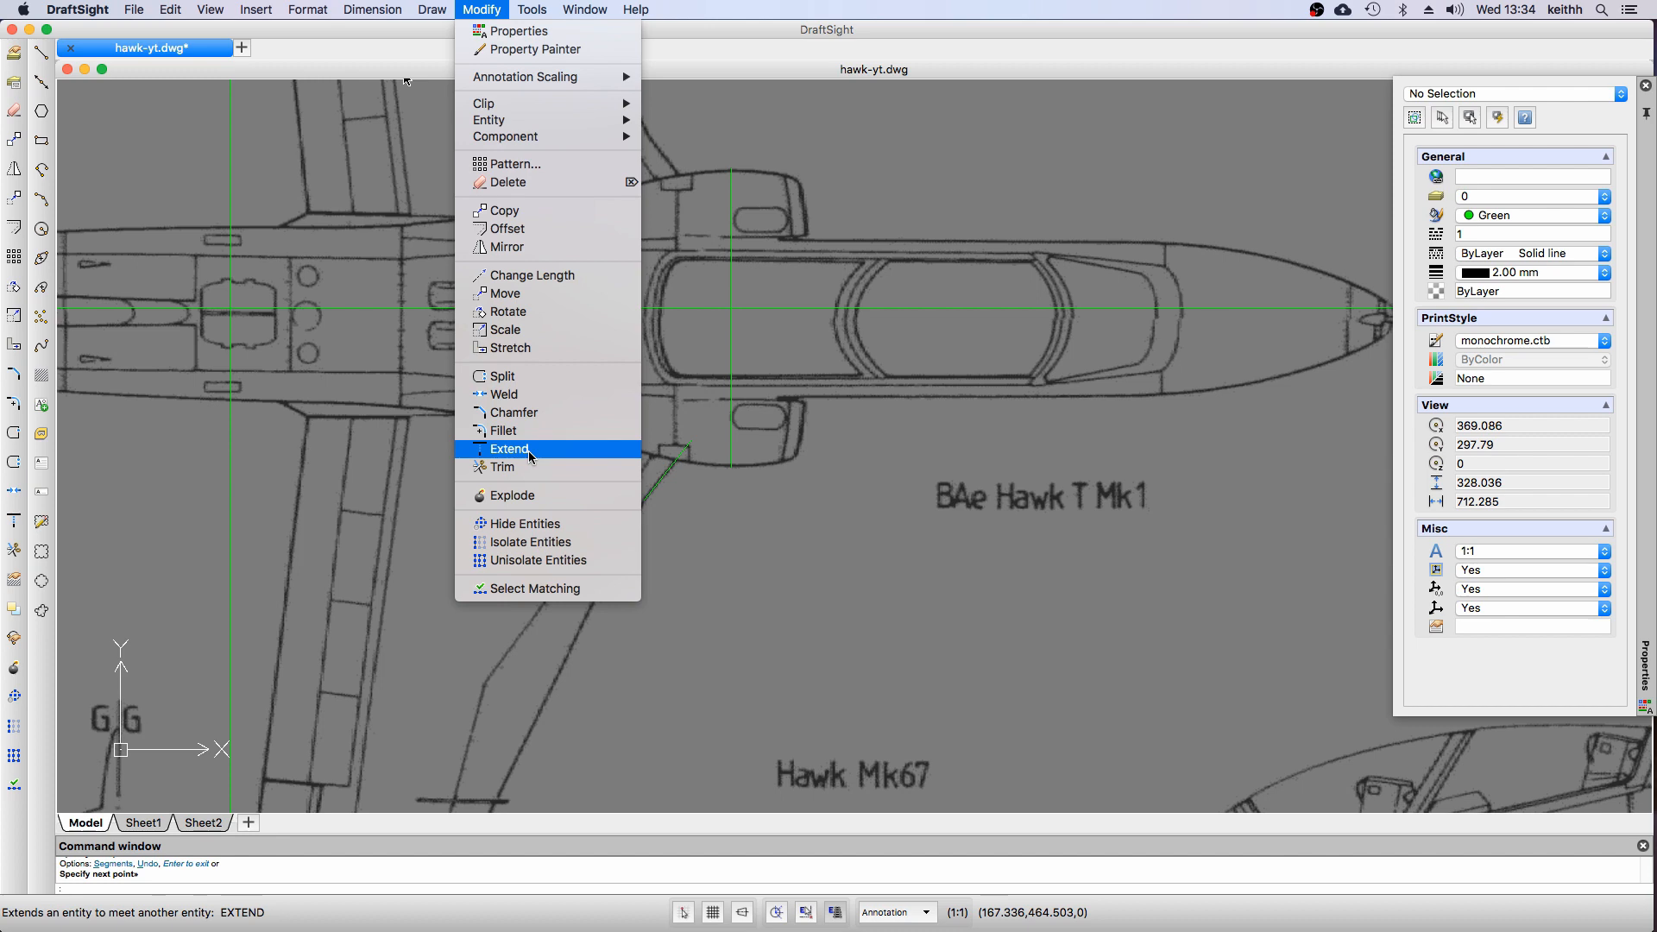
pyautogui.click(510, 449)
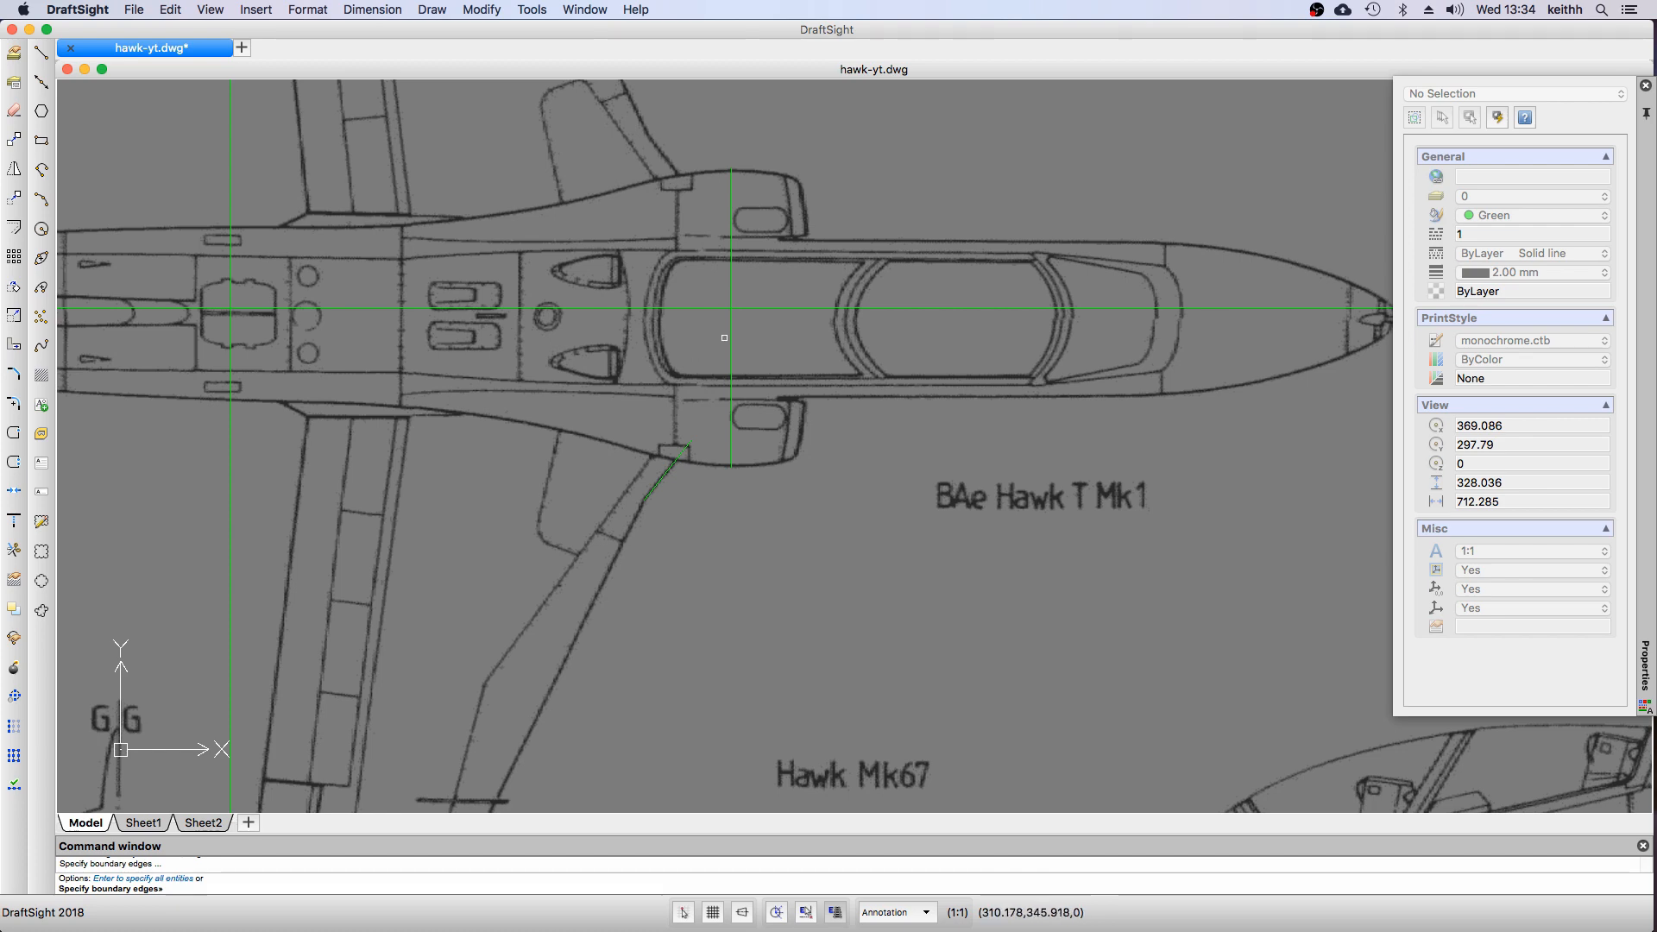
pyautogui.click(774, 307)
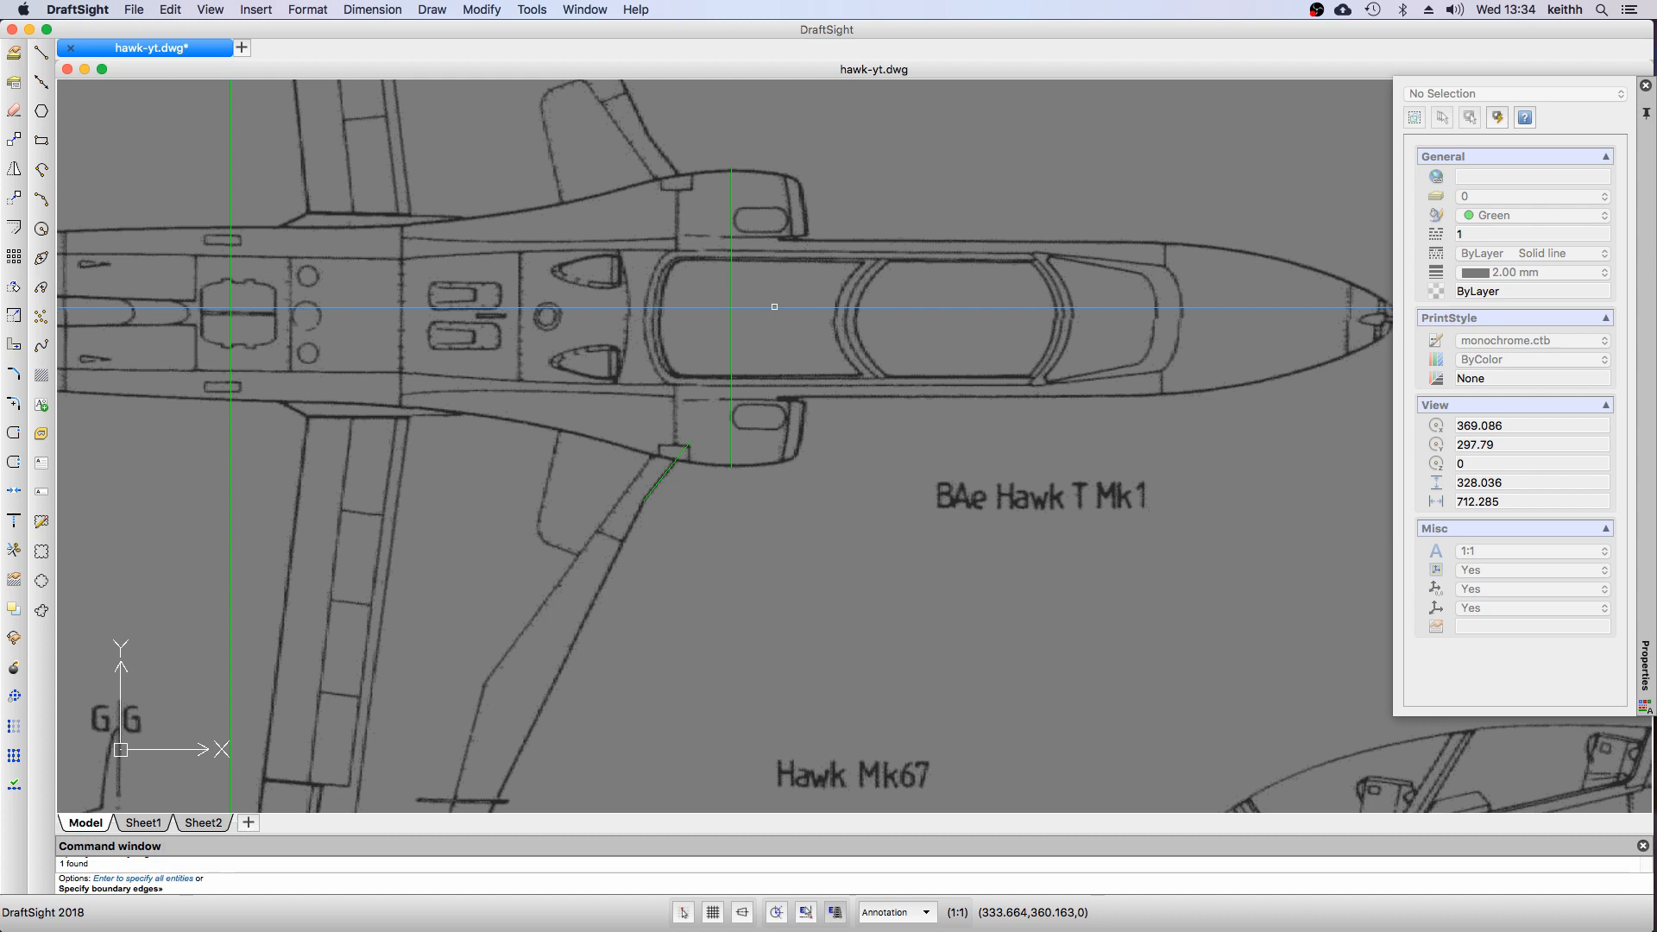
pyautogui.press('Return')
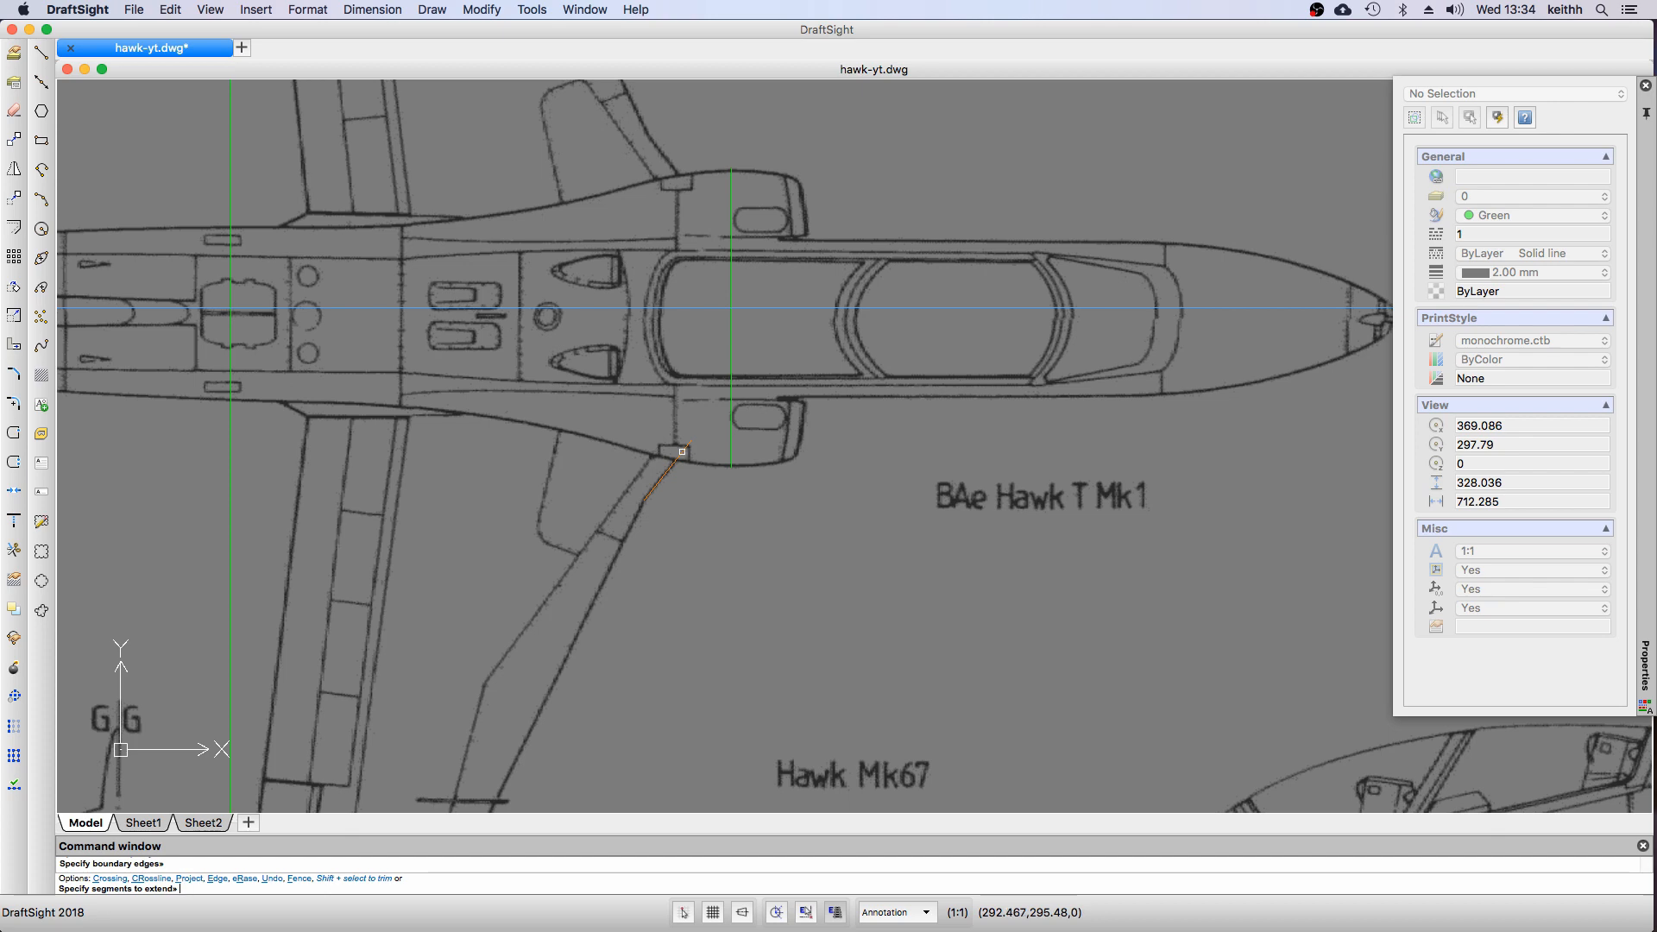
pyautogui.click(681, 451)
# Draw a line about 286 units long at about 83° along the lower wing's trailing edge, from the wingspan line's lower end to the fuselage side
pyautogui.scroll(-5, 220, 507)
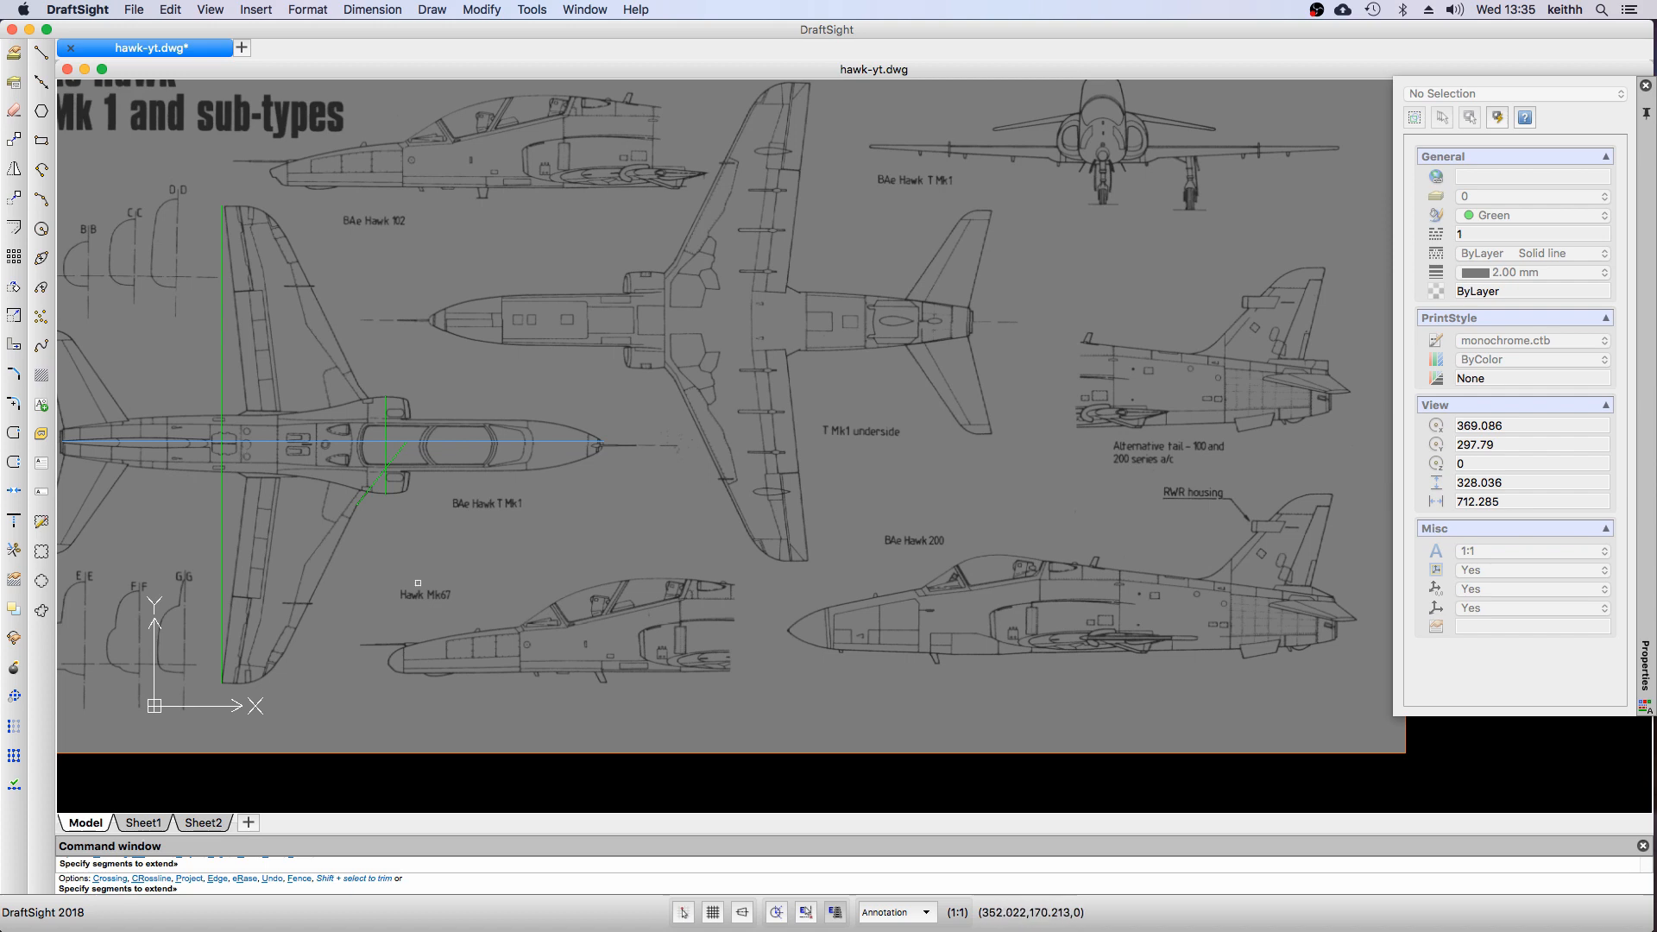
pyautogui.scroll(-3, 422, 587)
pyautogui.scroll(4, 300, 625)
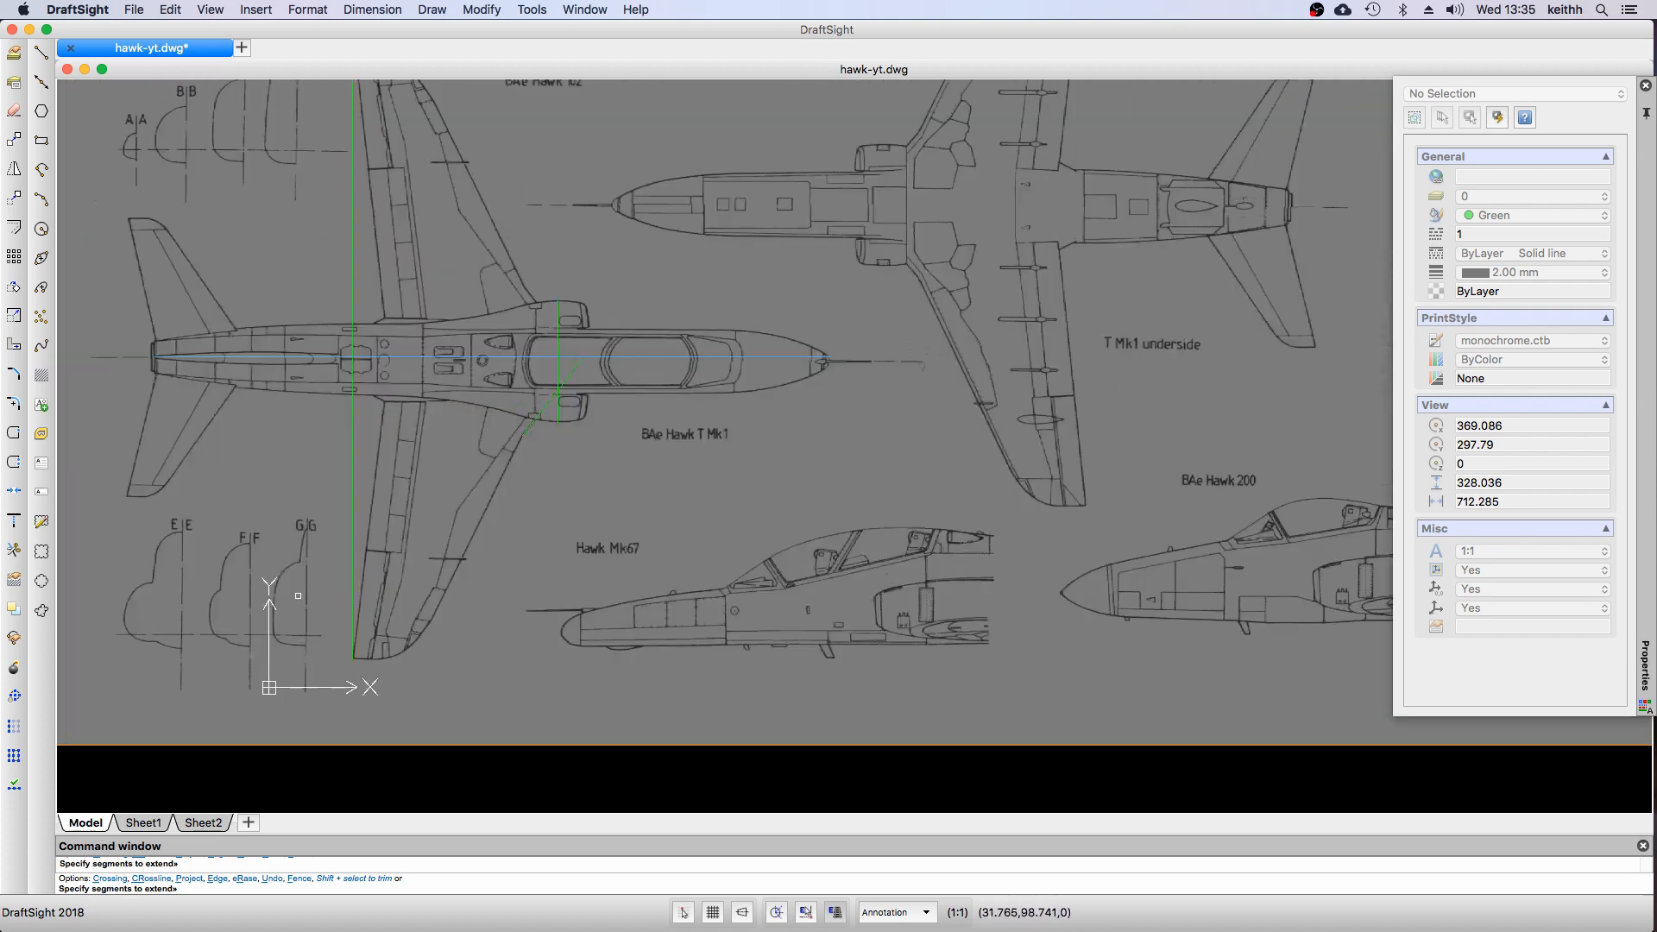
pyautogui.scroll(1, 306, 589)
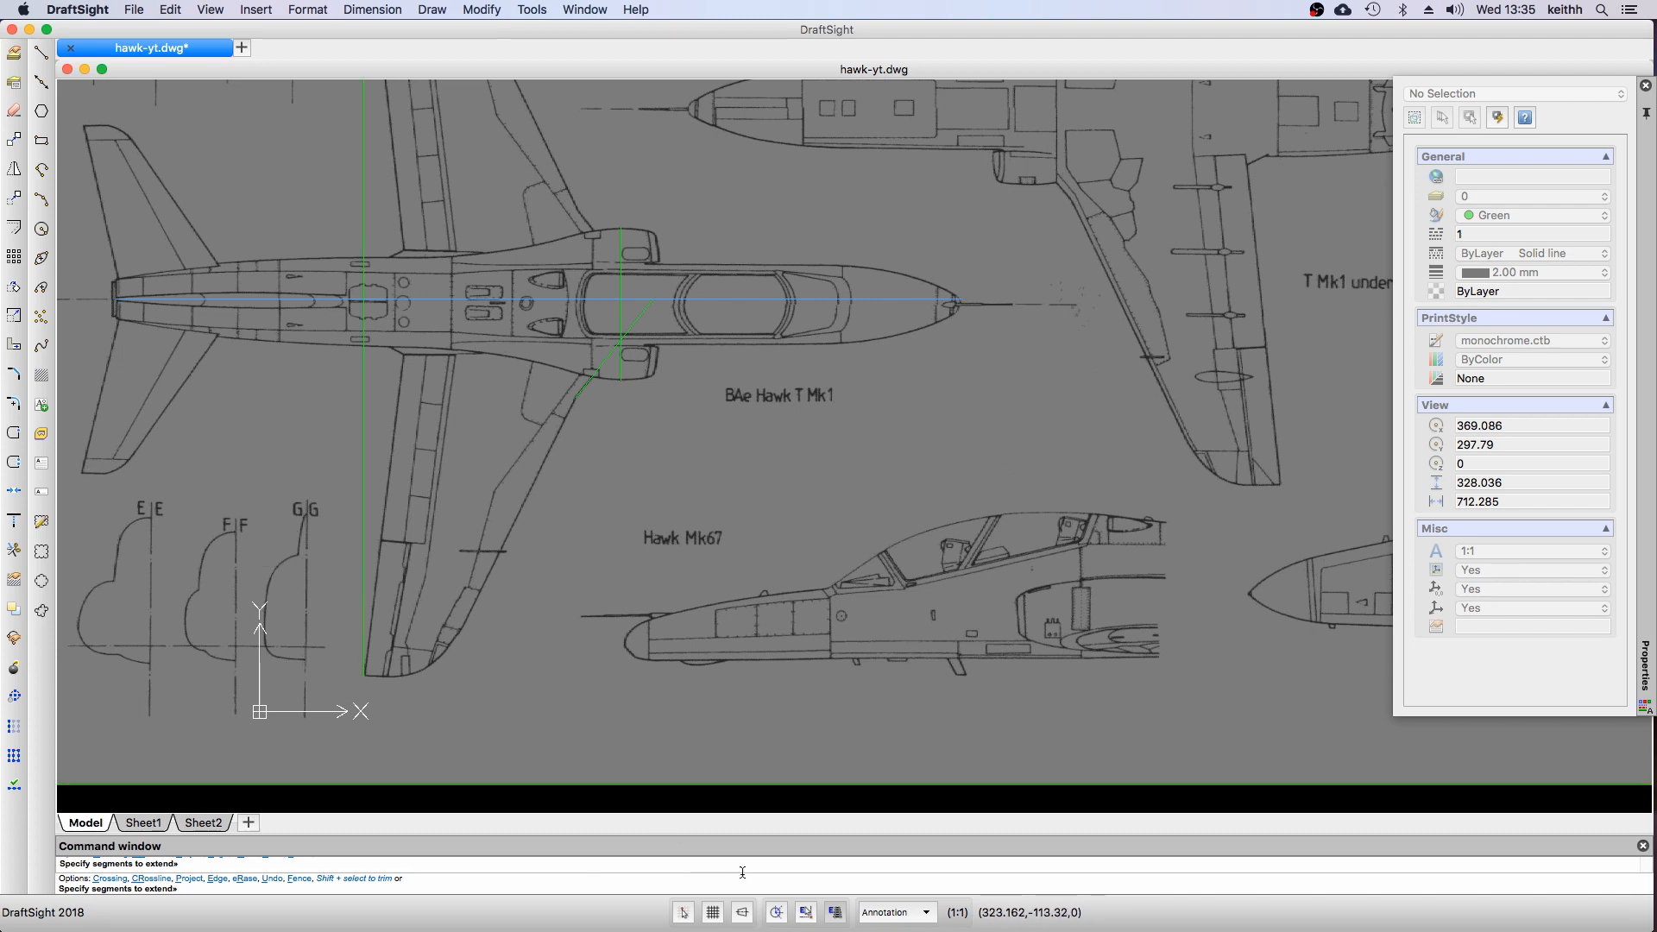
pyautogui.click(802, 912)
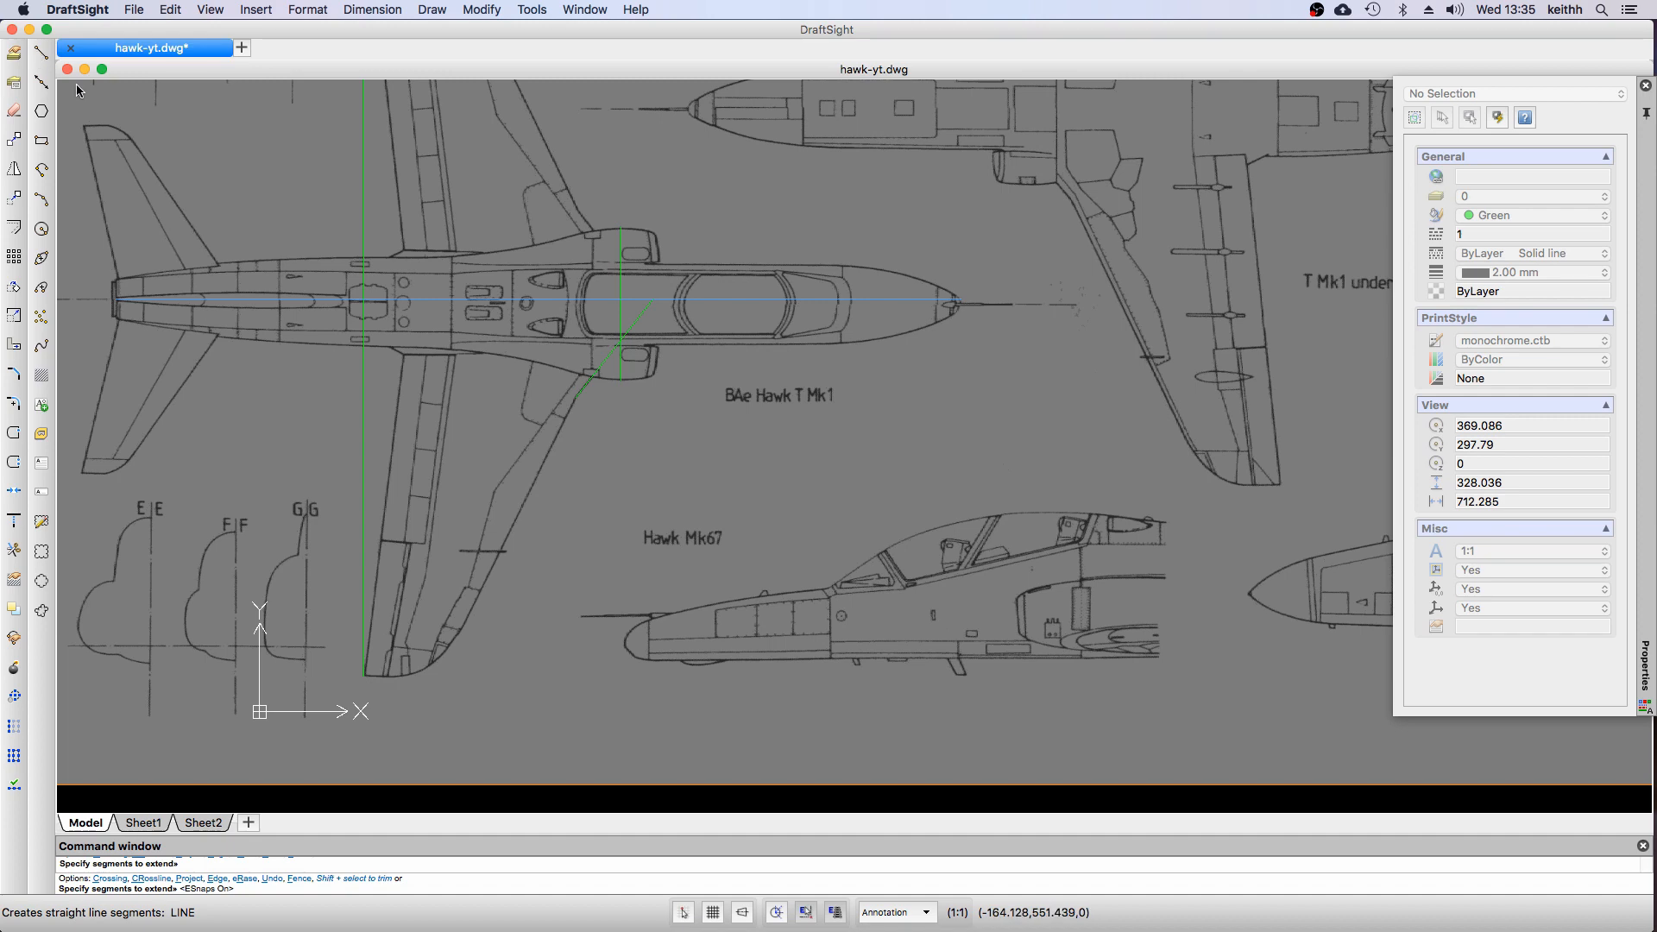
pyautogui.click(42, 54)
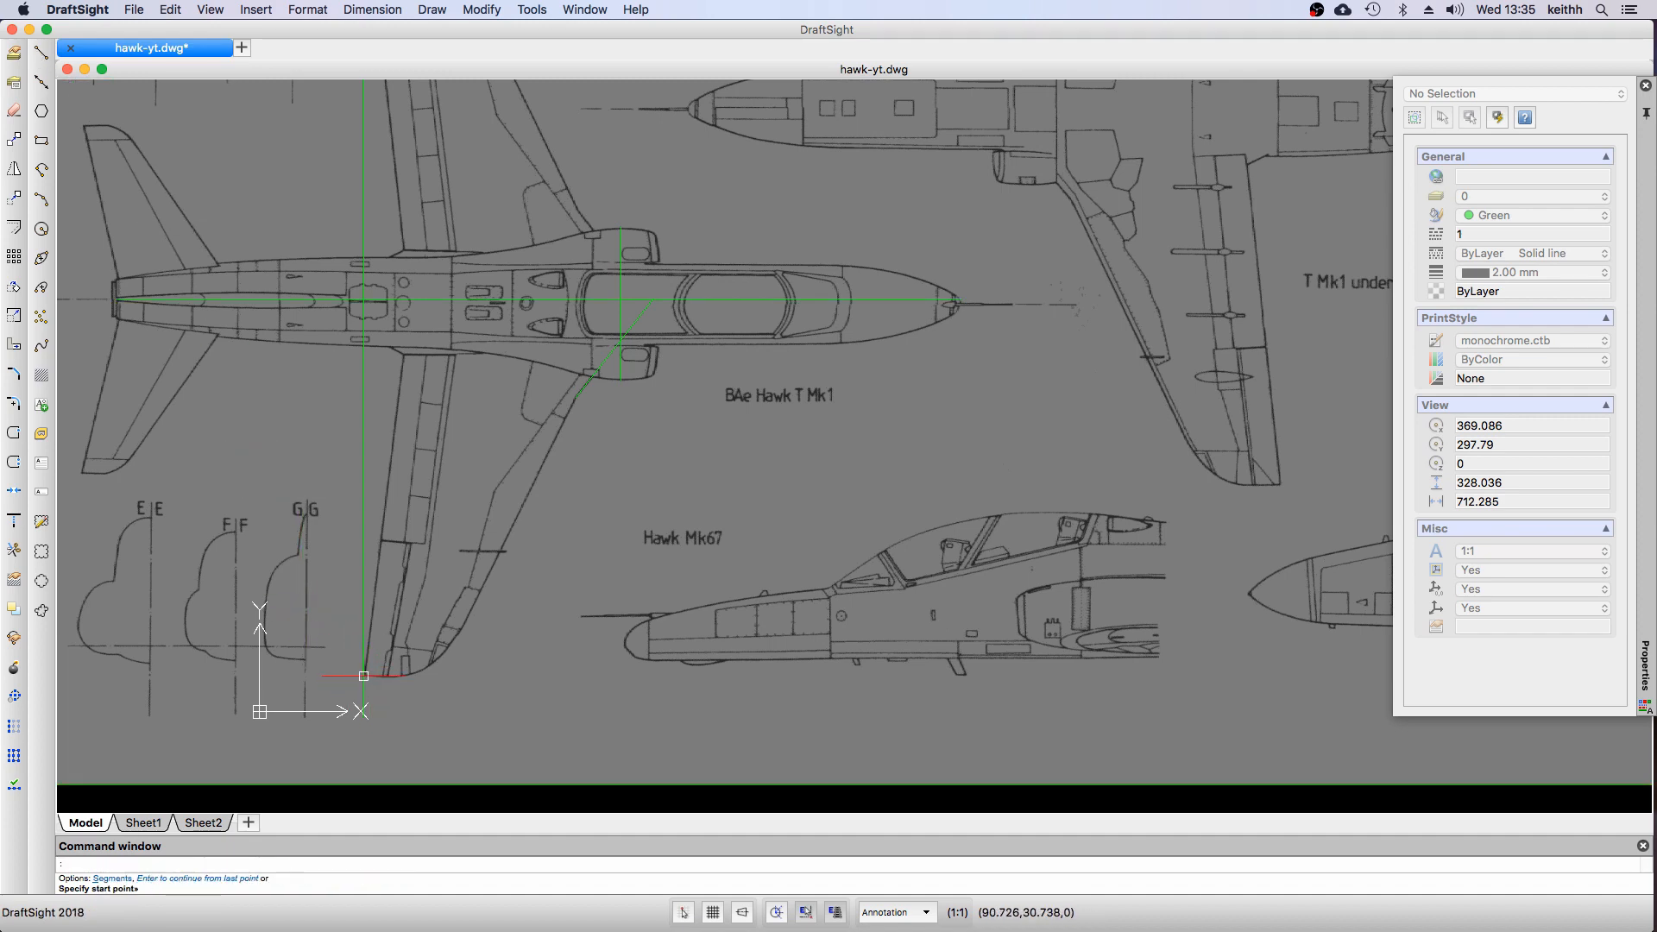
pyautogui.click(364, 675)
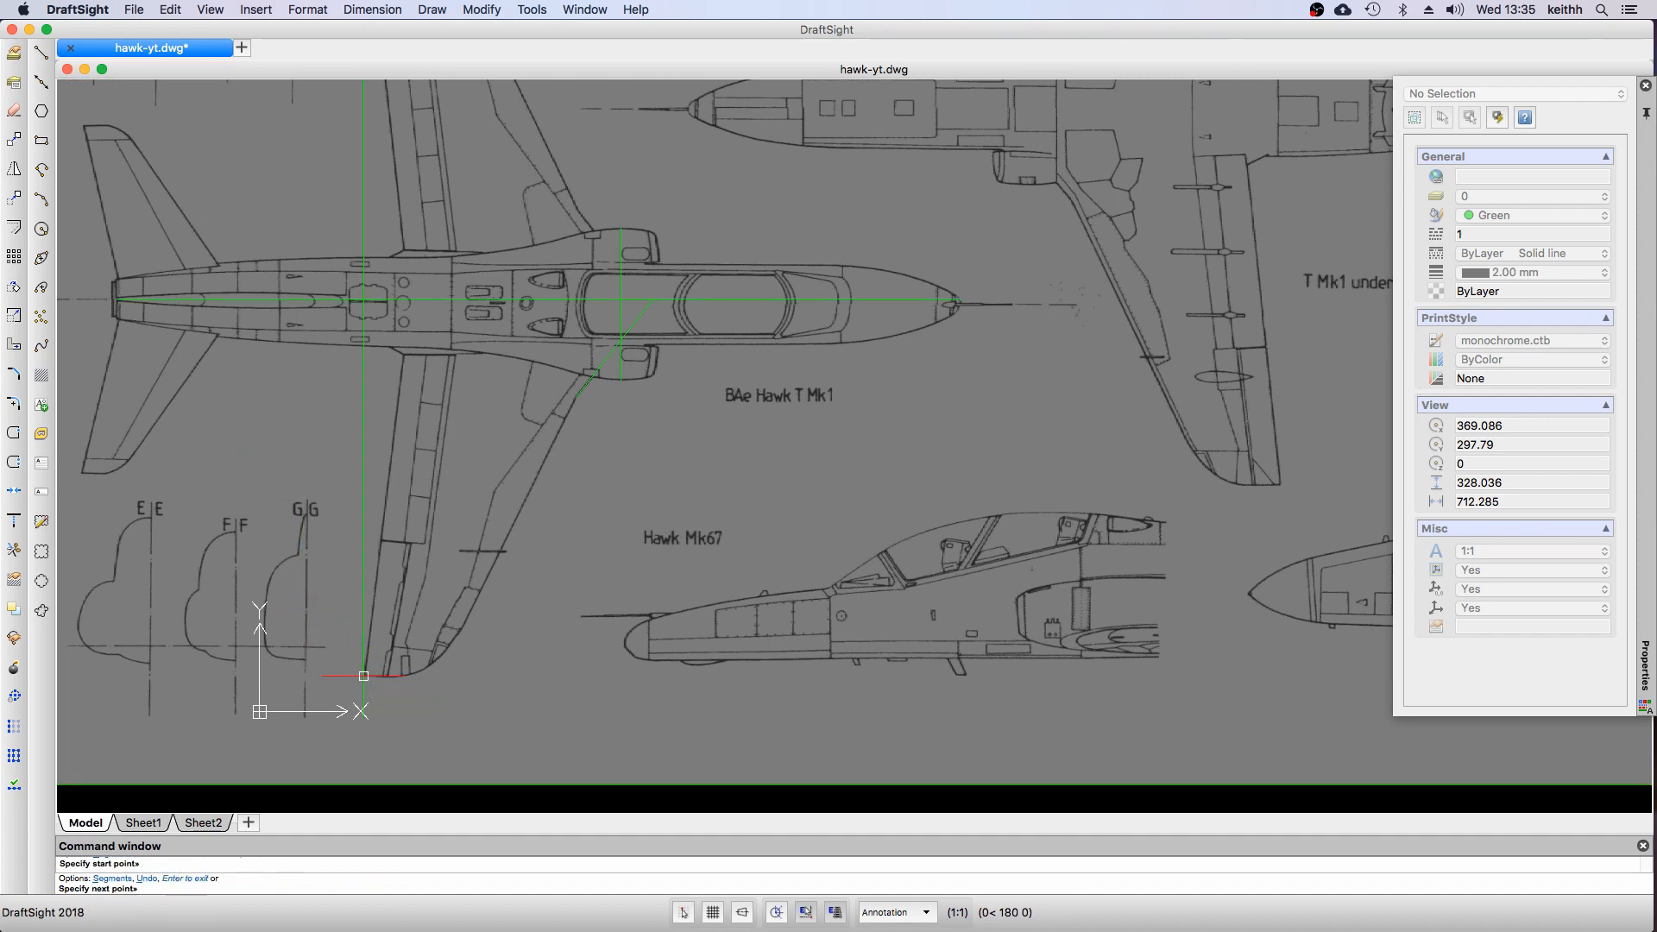
pyautogui.click(807, 913)
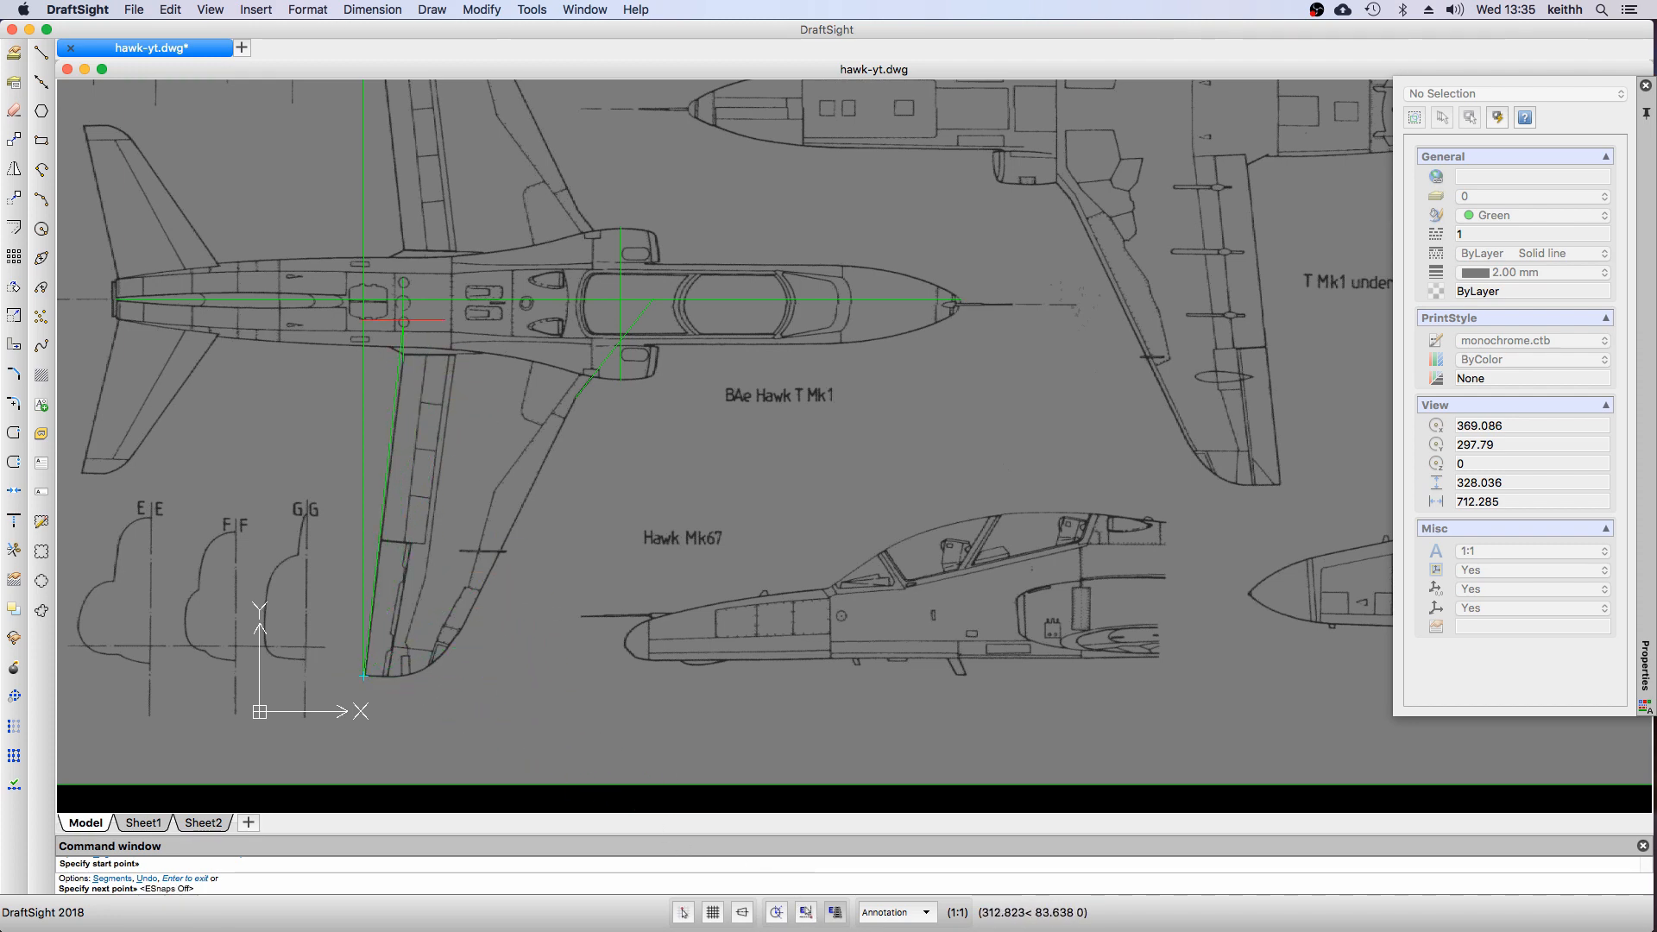
pyautogui.scroll(5, 402, 321)
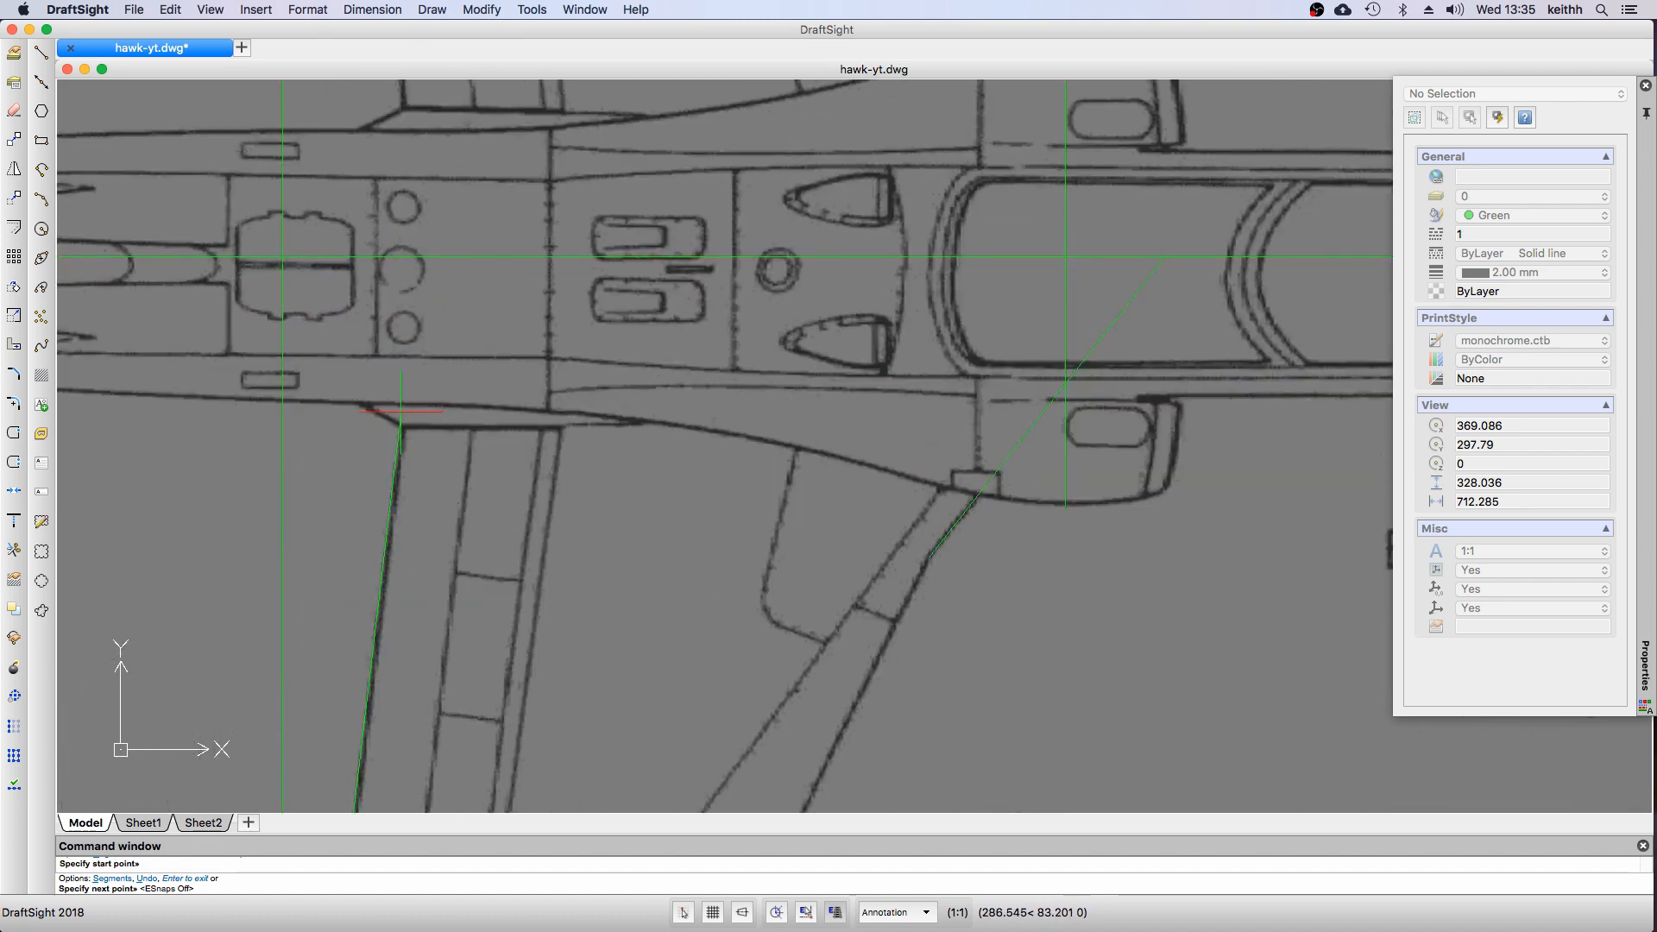
pyautogui.scroll(-5, 401, 411)
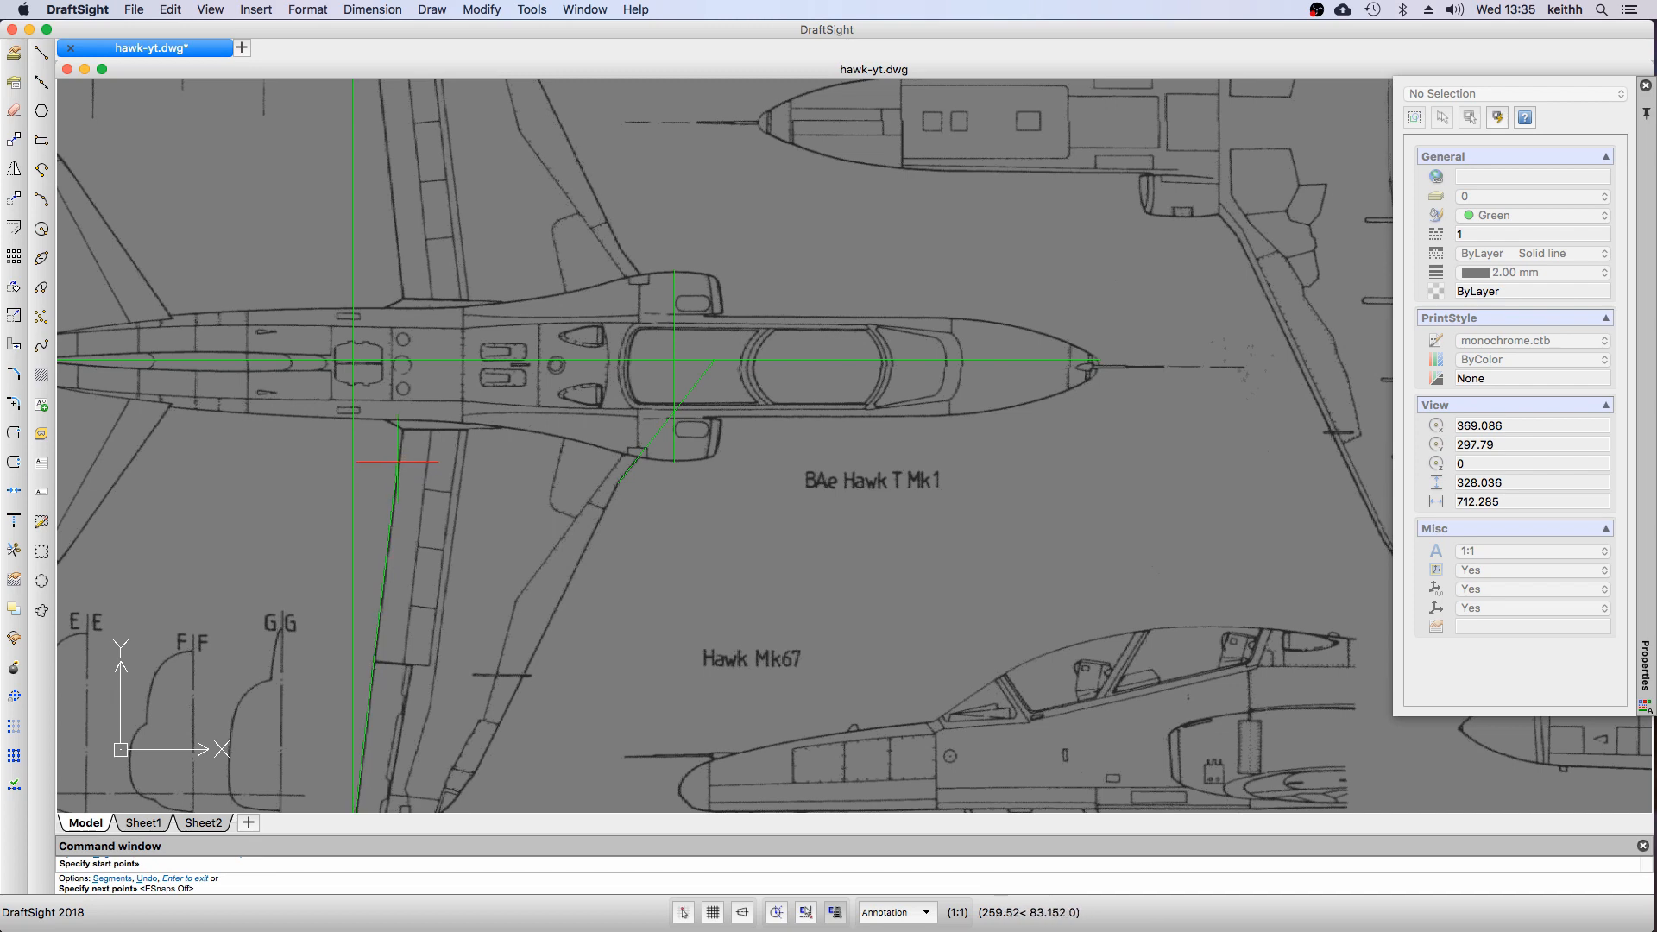
pyautogui.scroll(-5, 396, 461)
pyautogui.scroll(5, 399, 471)
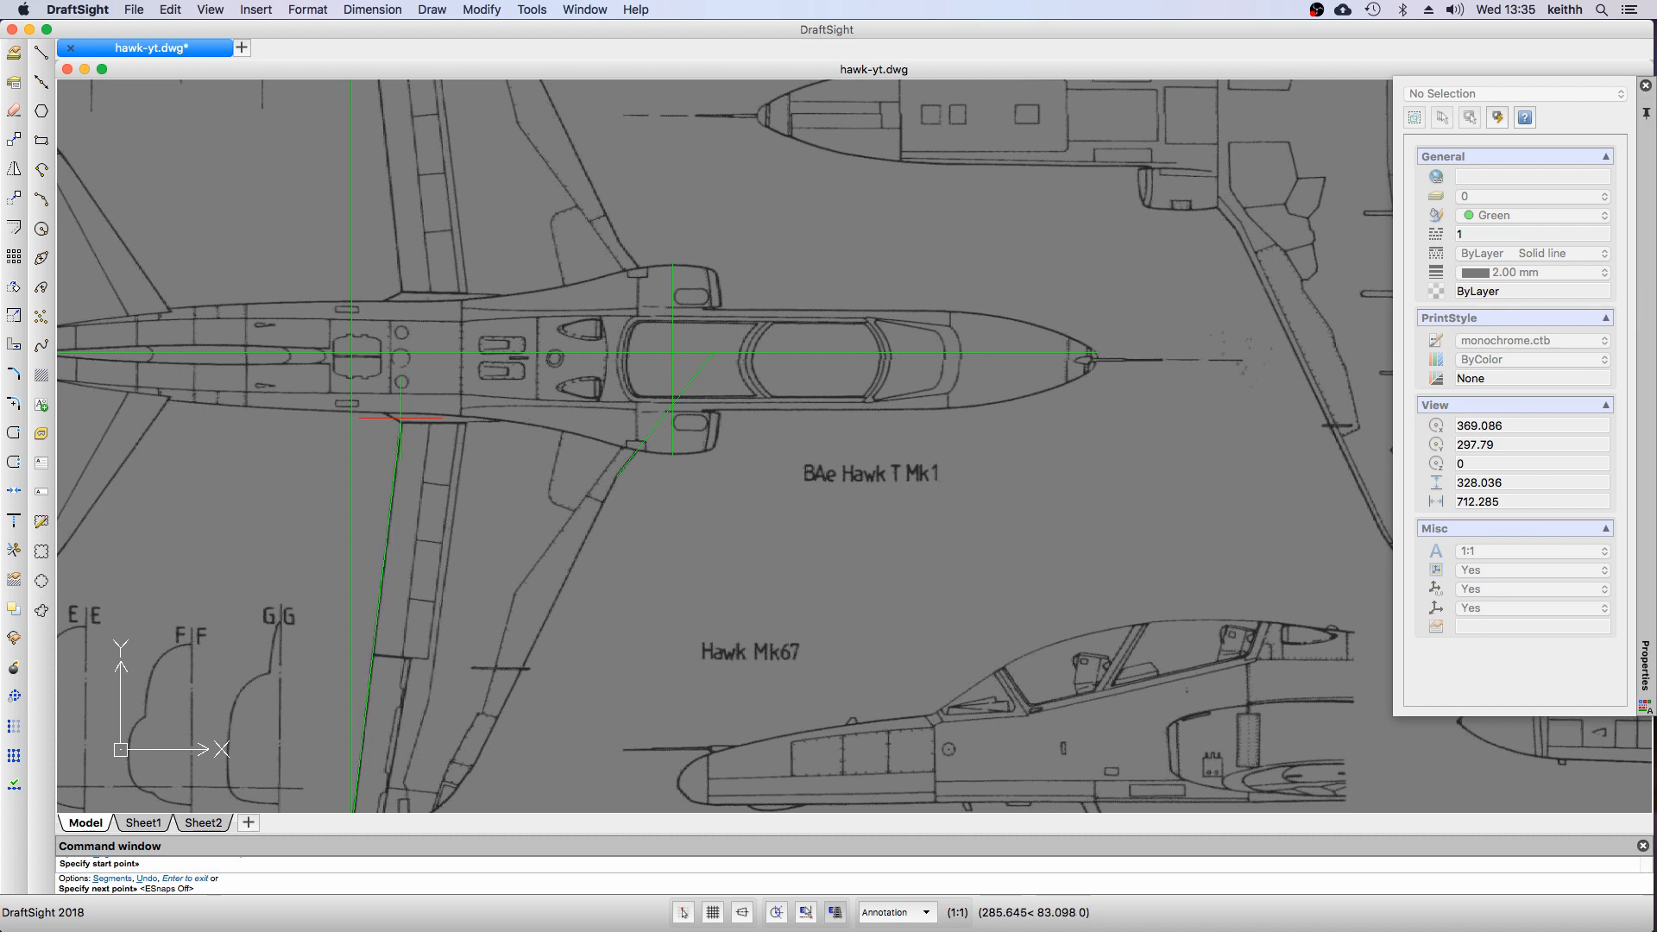
pyautogui.click(400, 420)
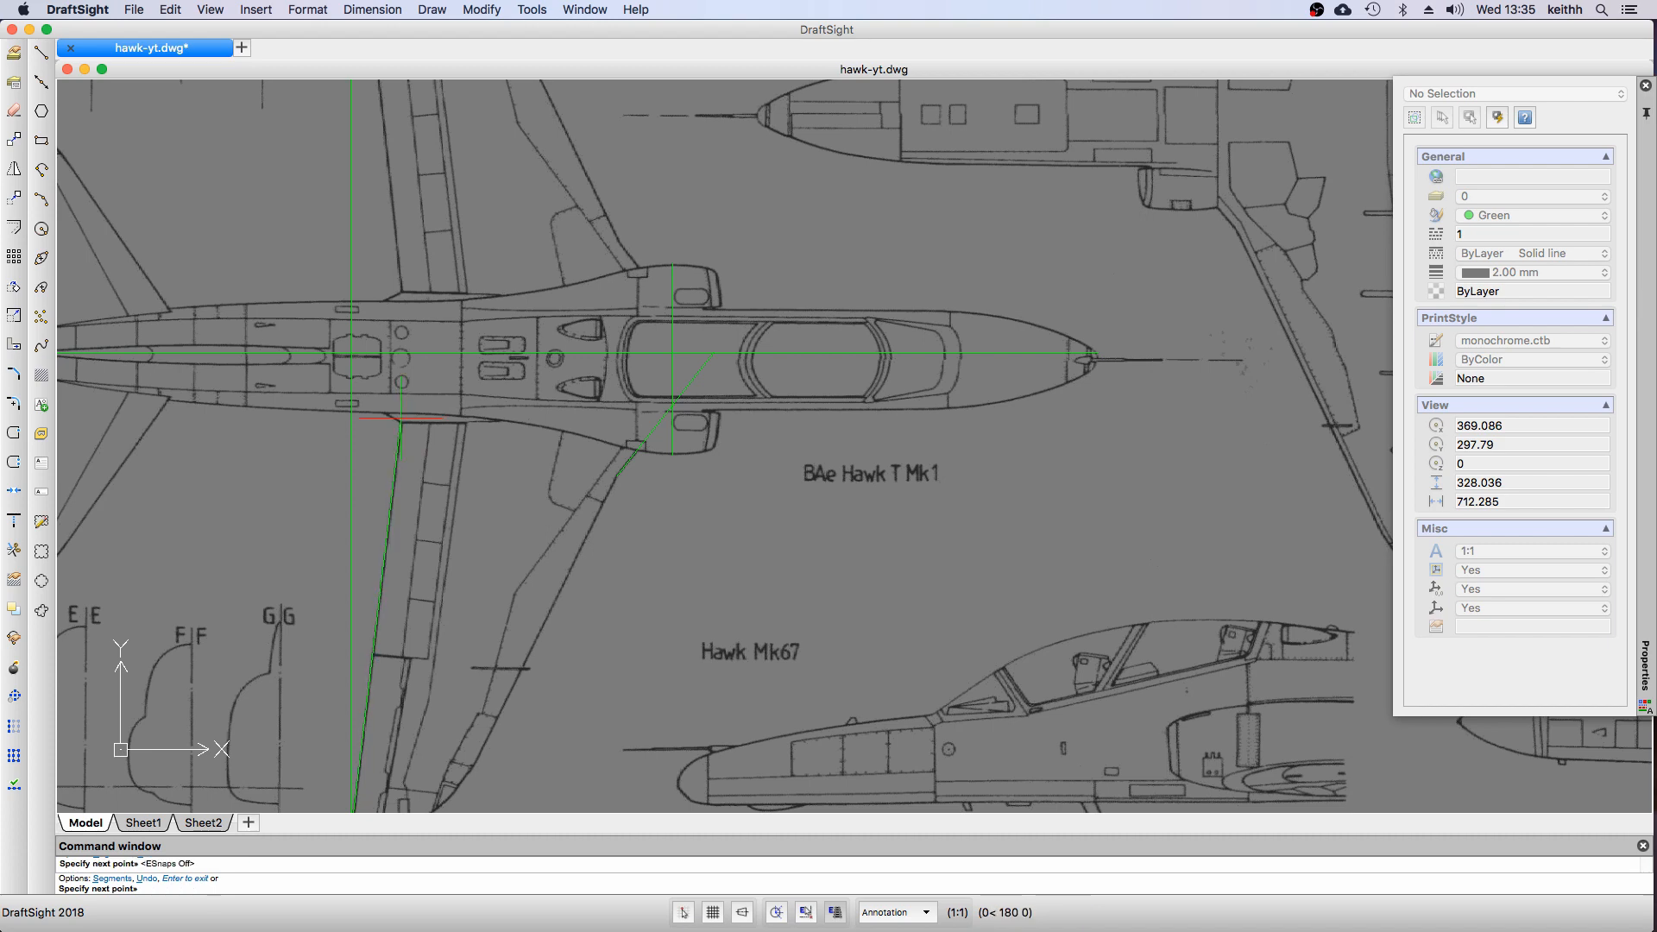
pyautogui.press('Return')
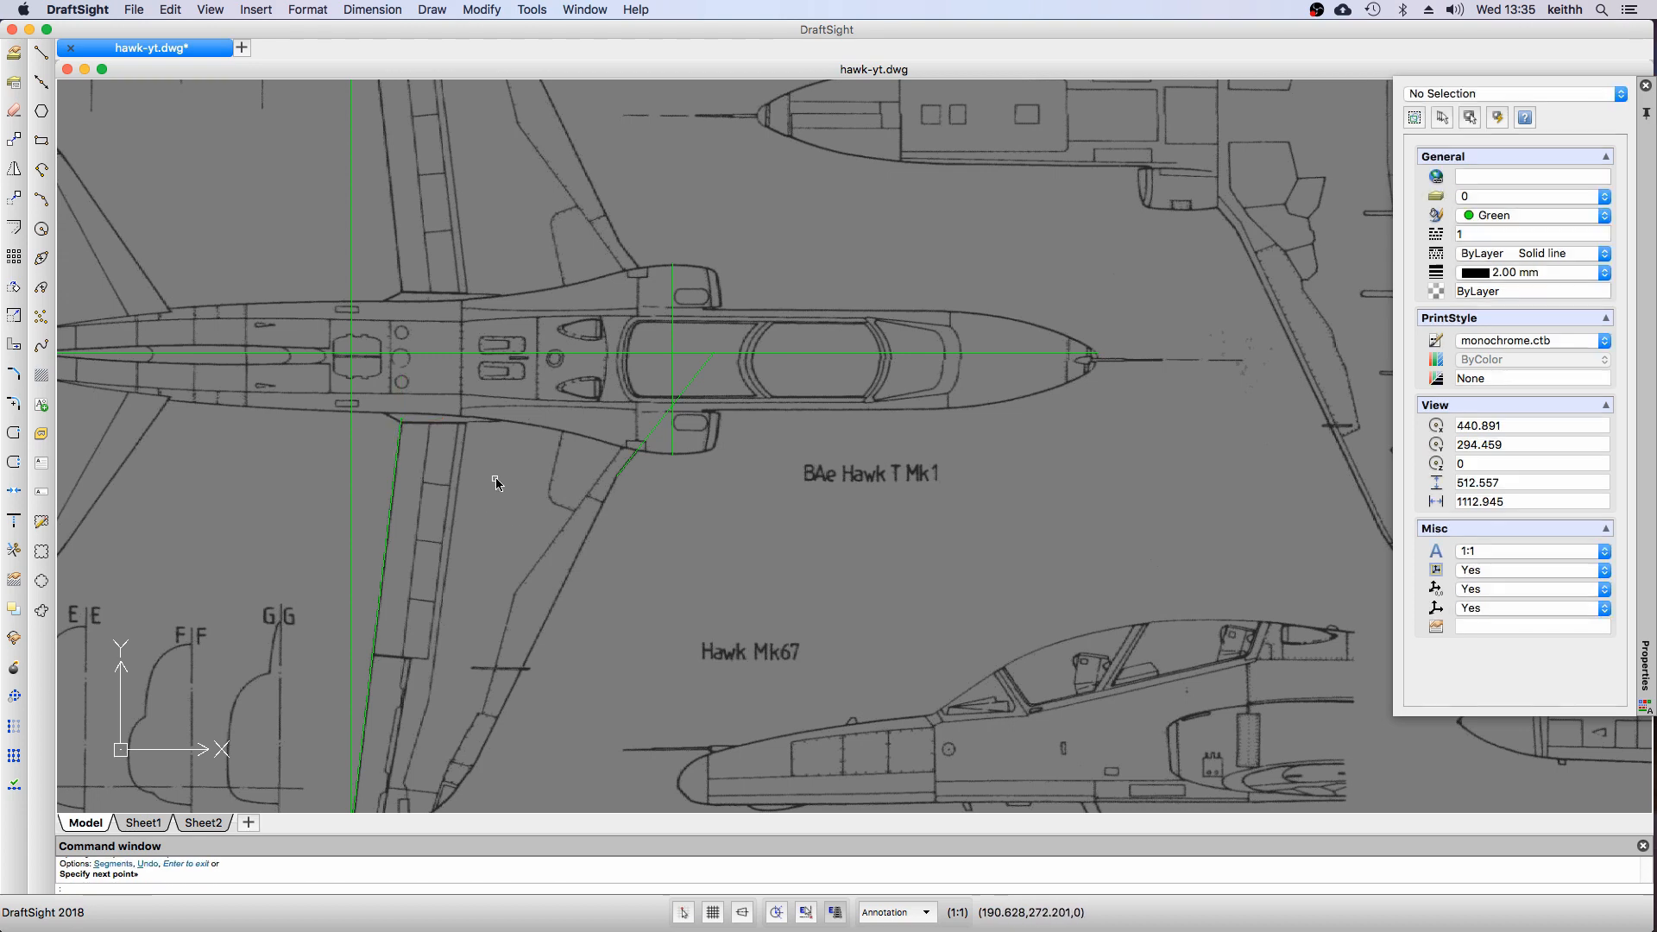
# Extend the lower wing's trailing-edge line to the fuselage centreline
pyautogui.scroll(-2, 495, 479)
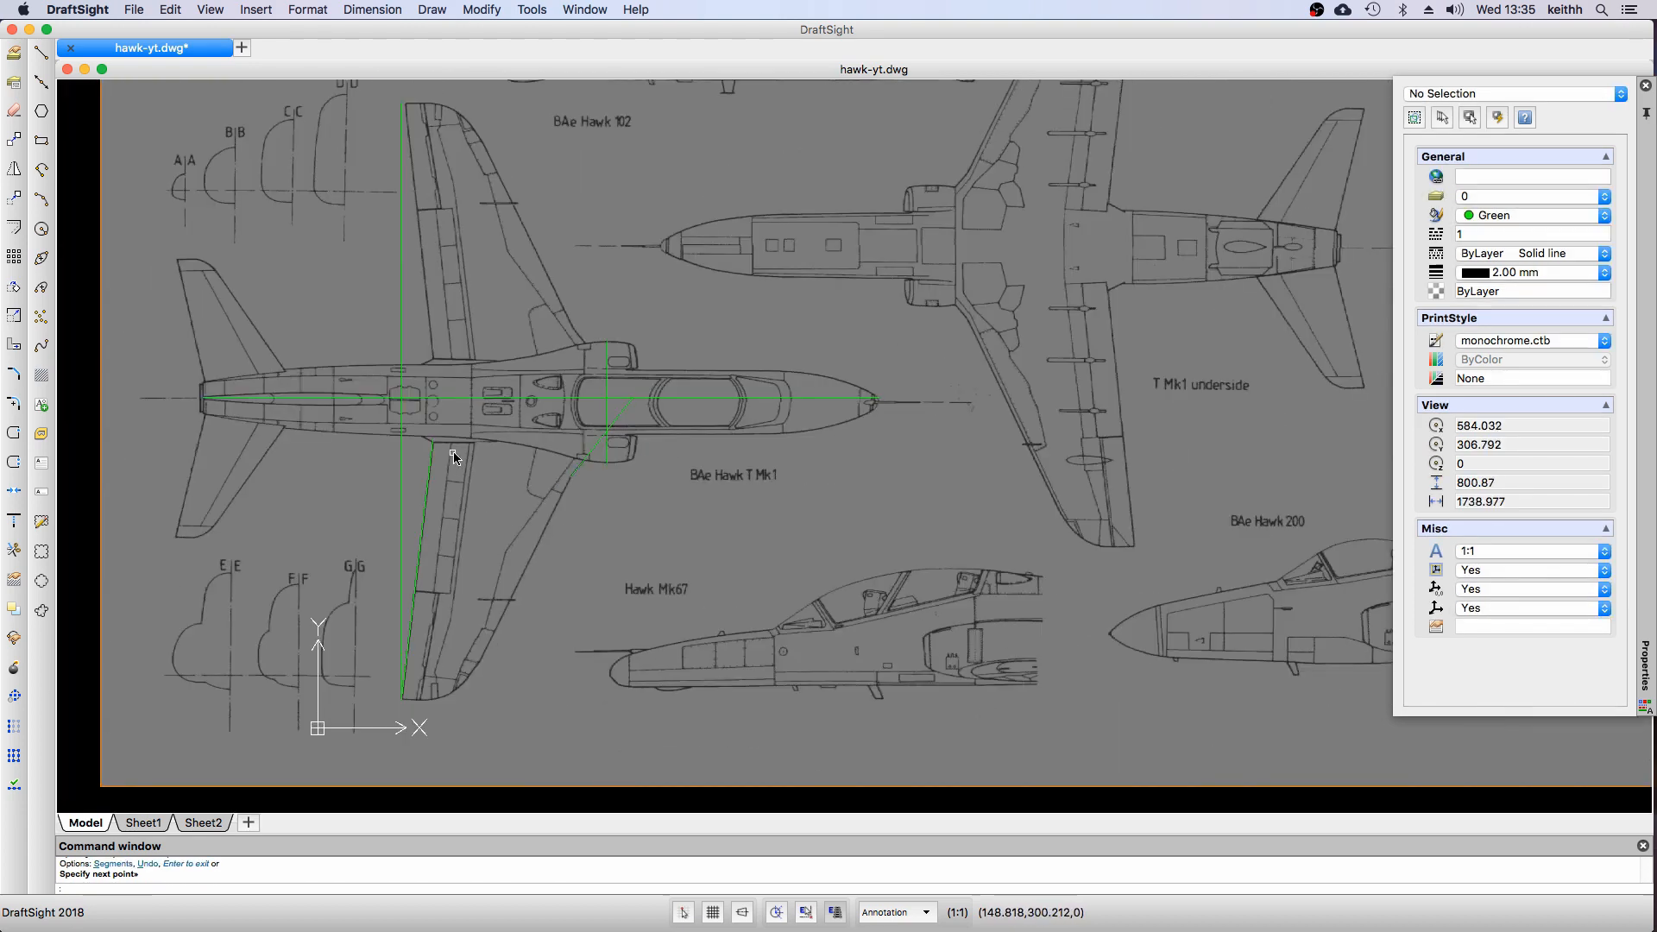
pyautogui.click(430, 442)
pyautogui.click(14, 522)
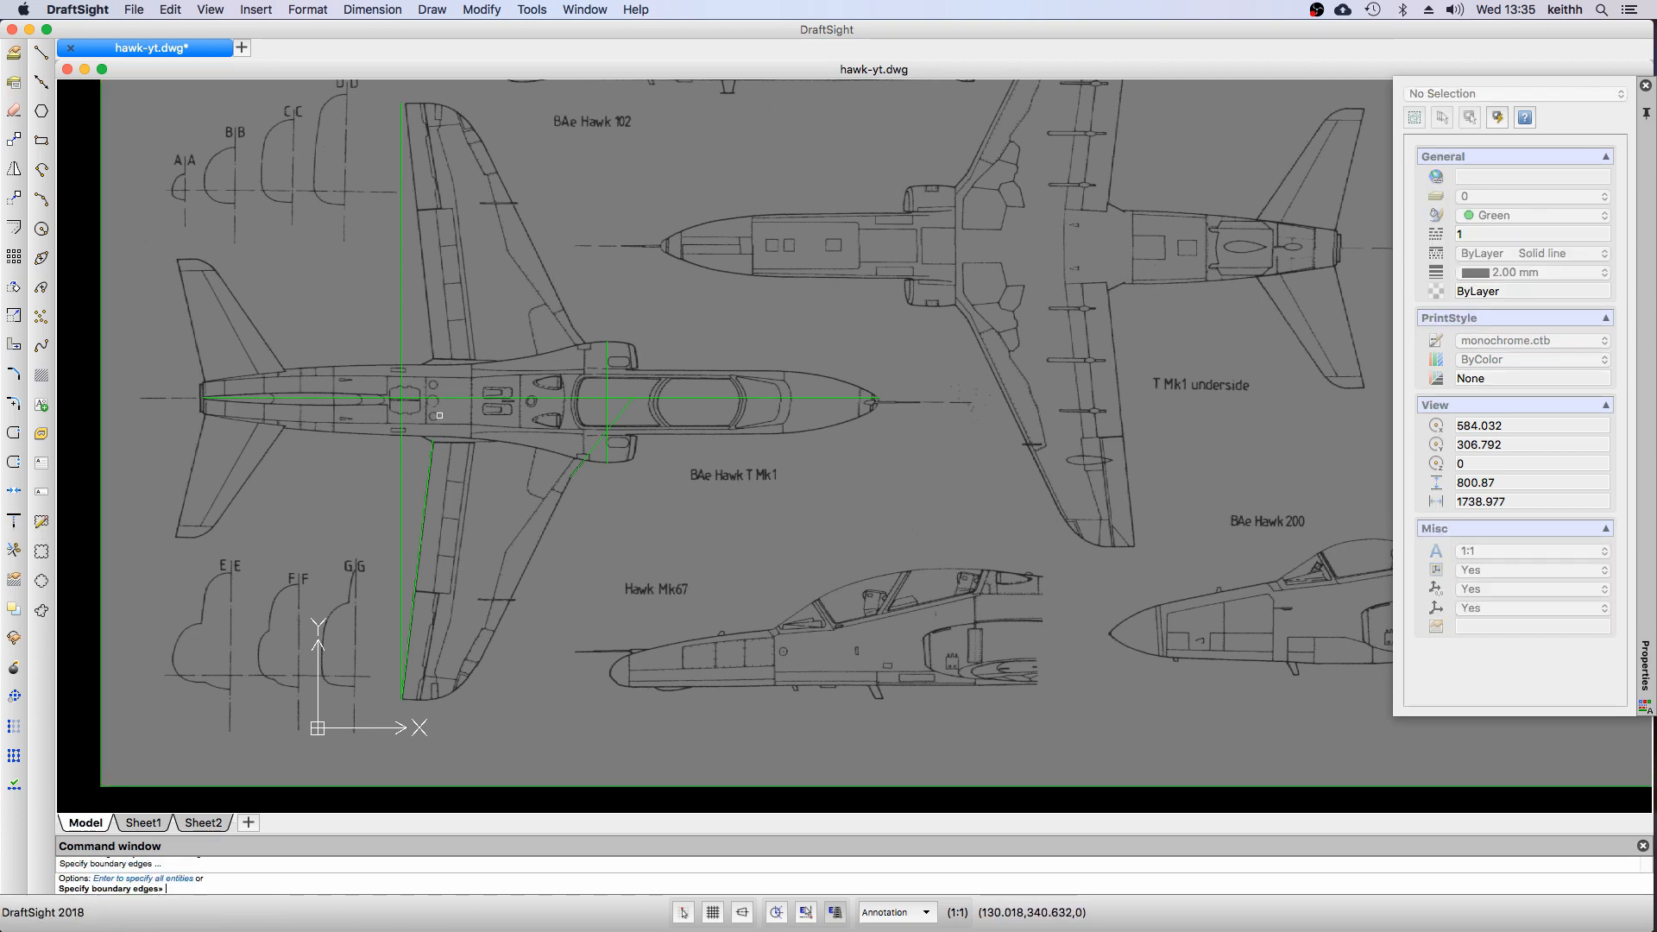
pyautogui.click(481, 398)
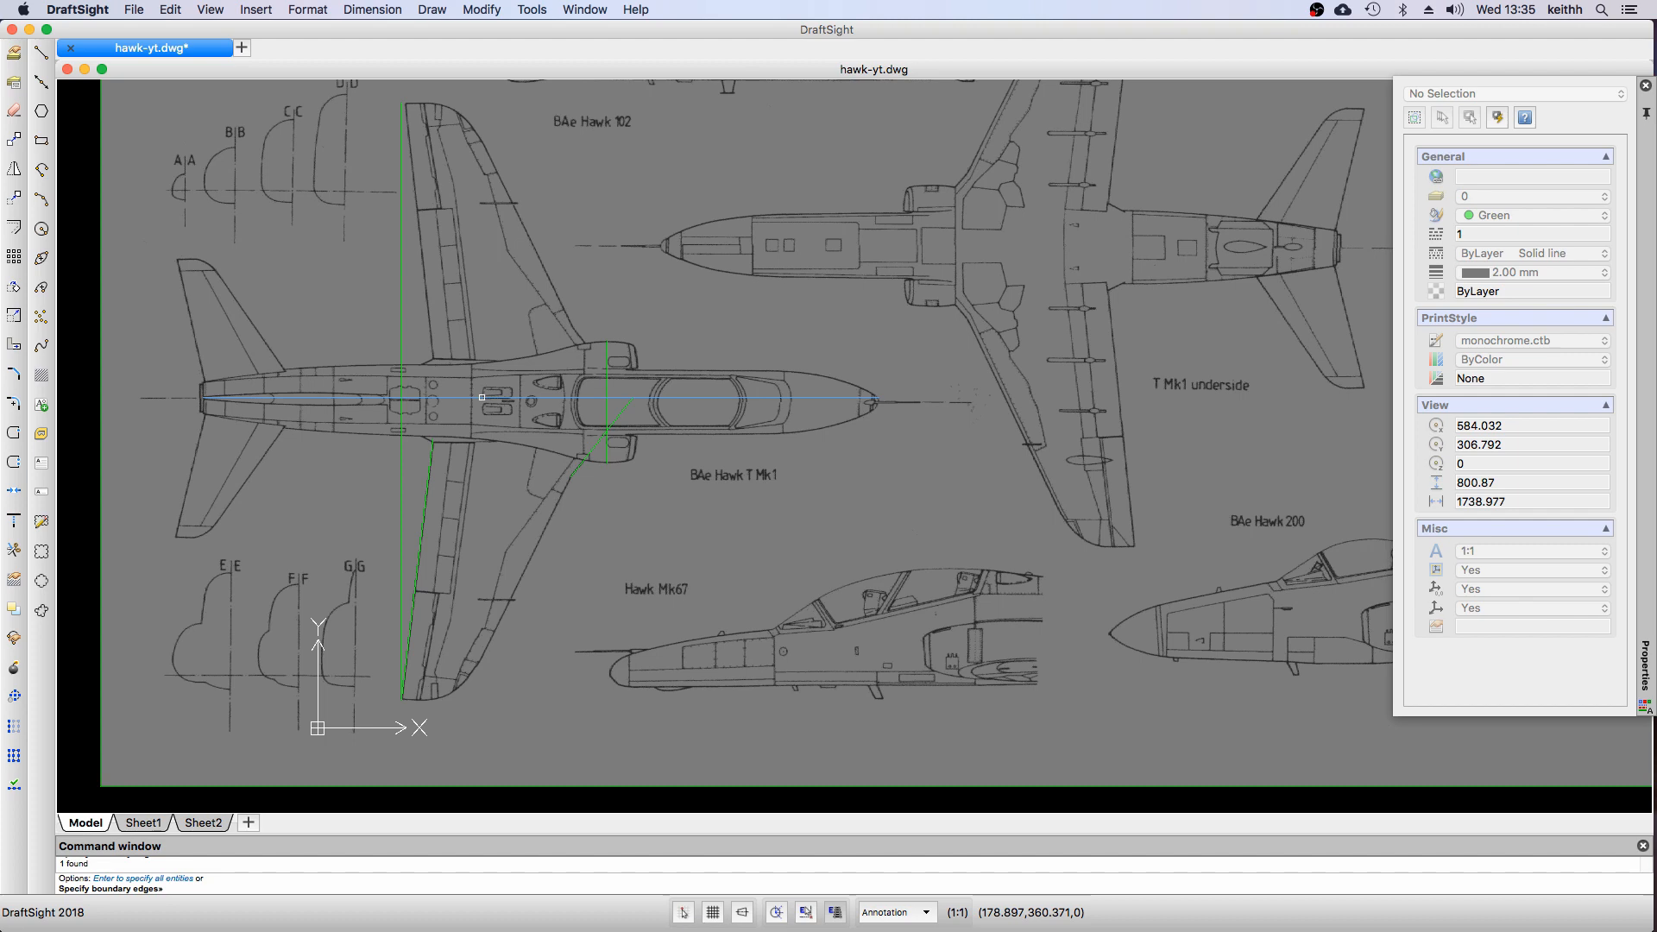
pyautogui.press('Return')
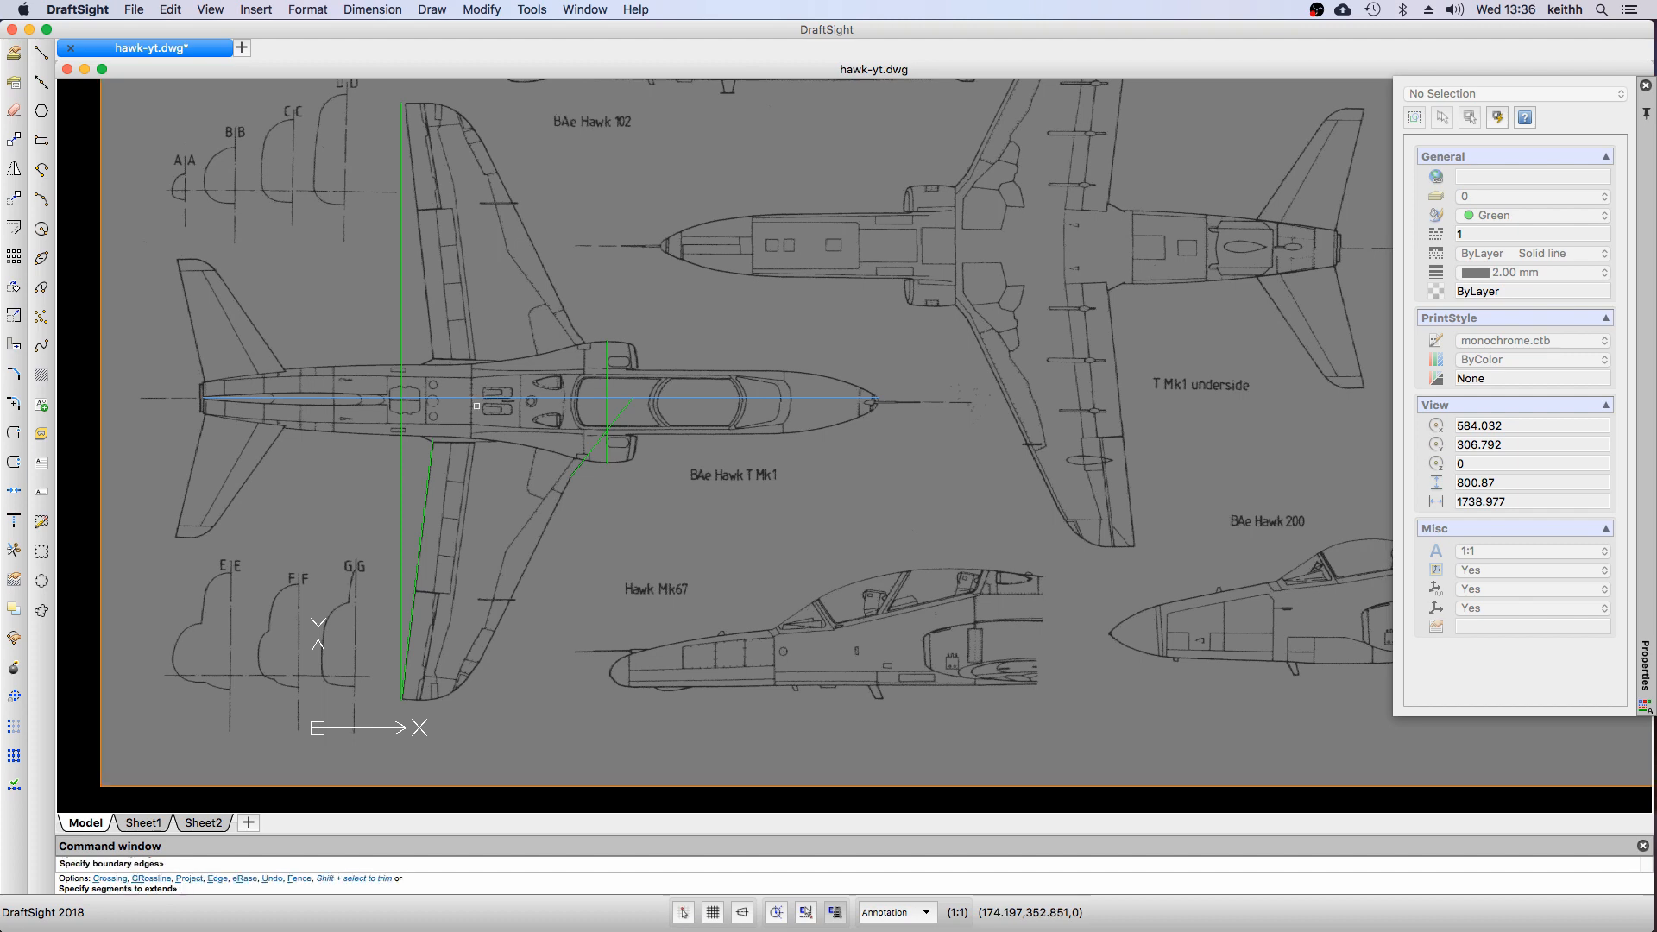
pyautogui.click(430, 460)
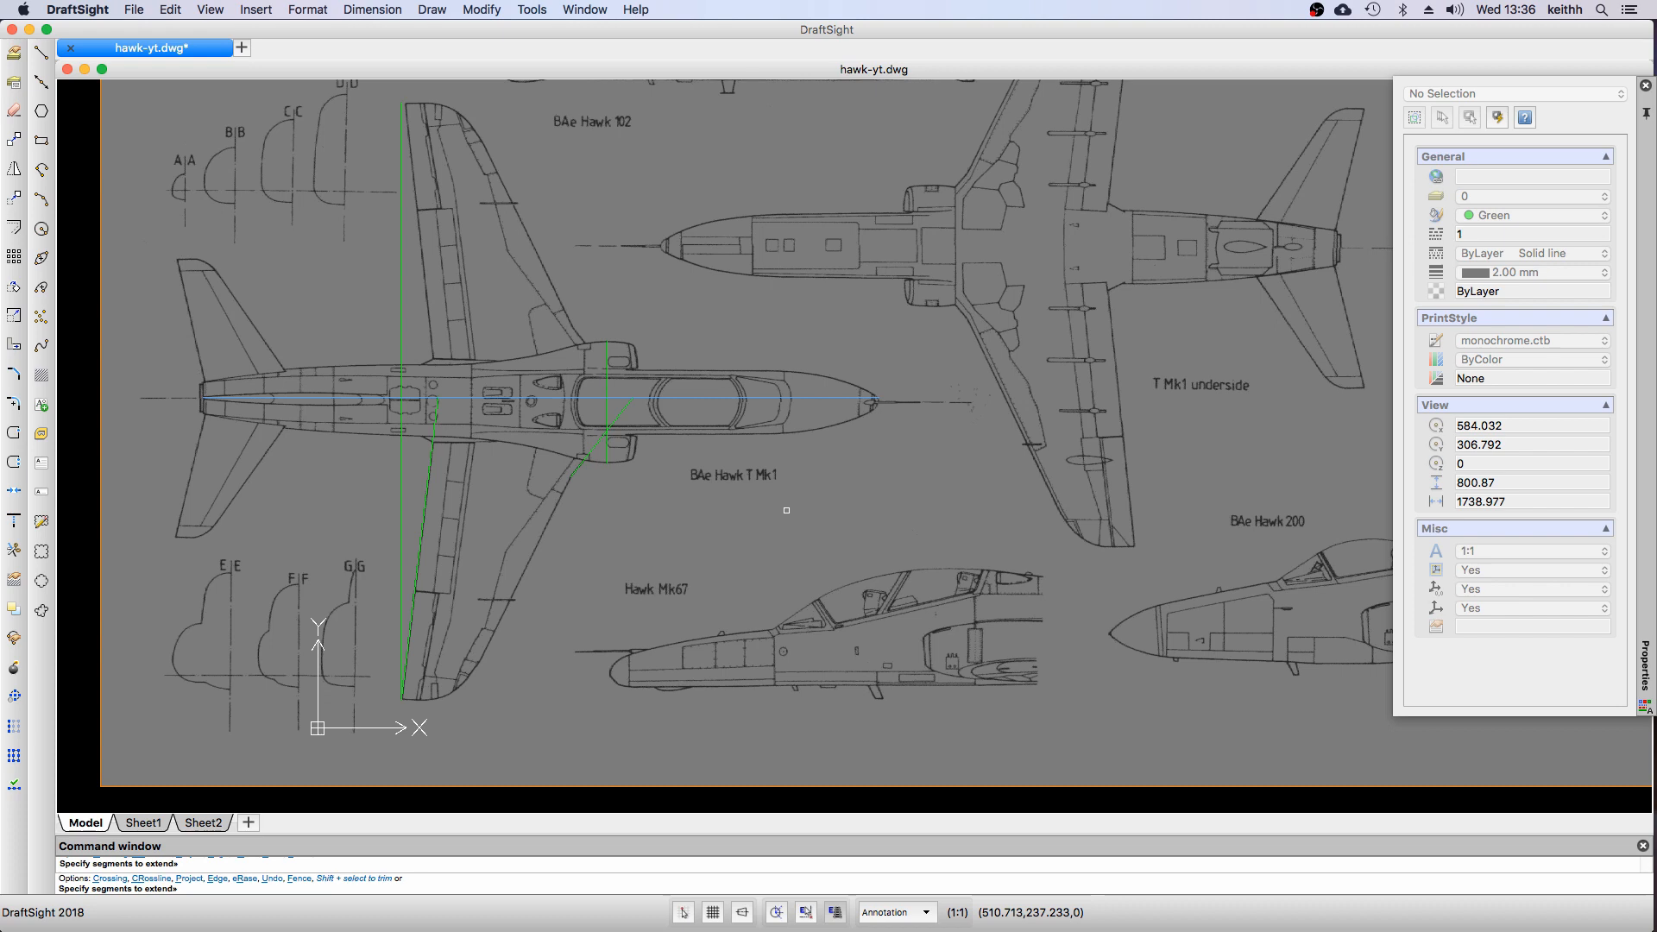
# With entity snaps on, measure the root chord along the centreline between the ends of the trailing-edge and leading-edge lines
pyautogui.click(810, 914)
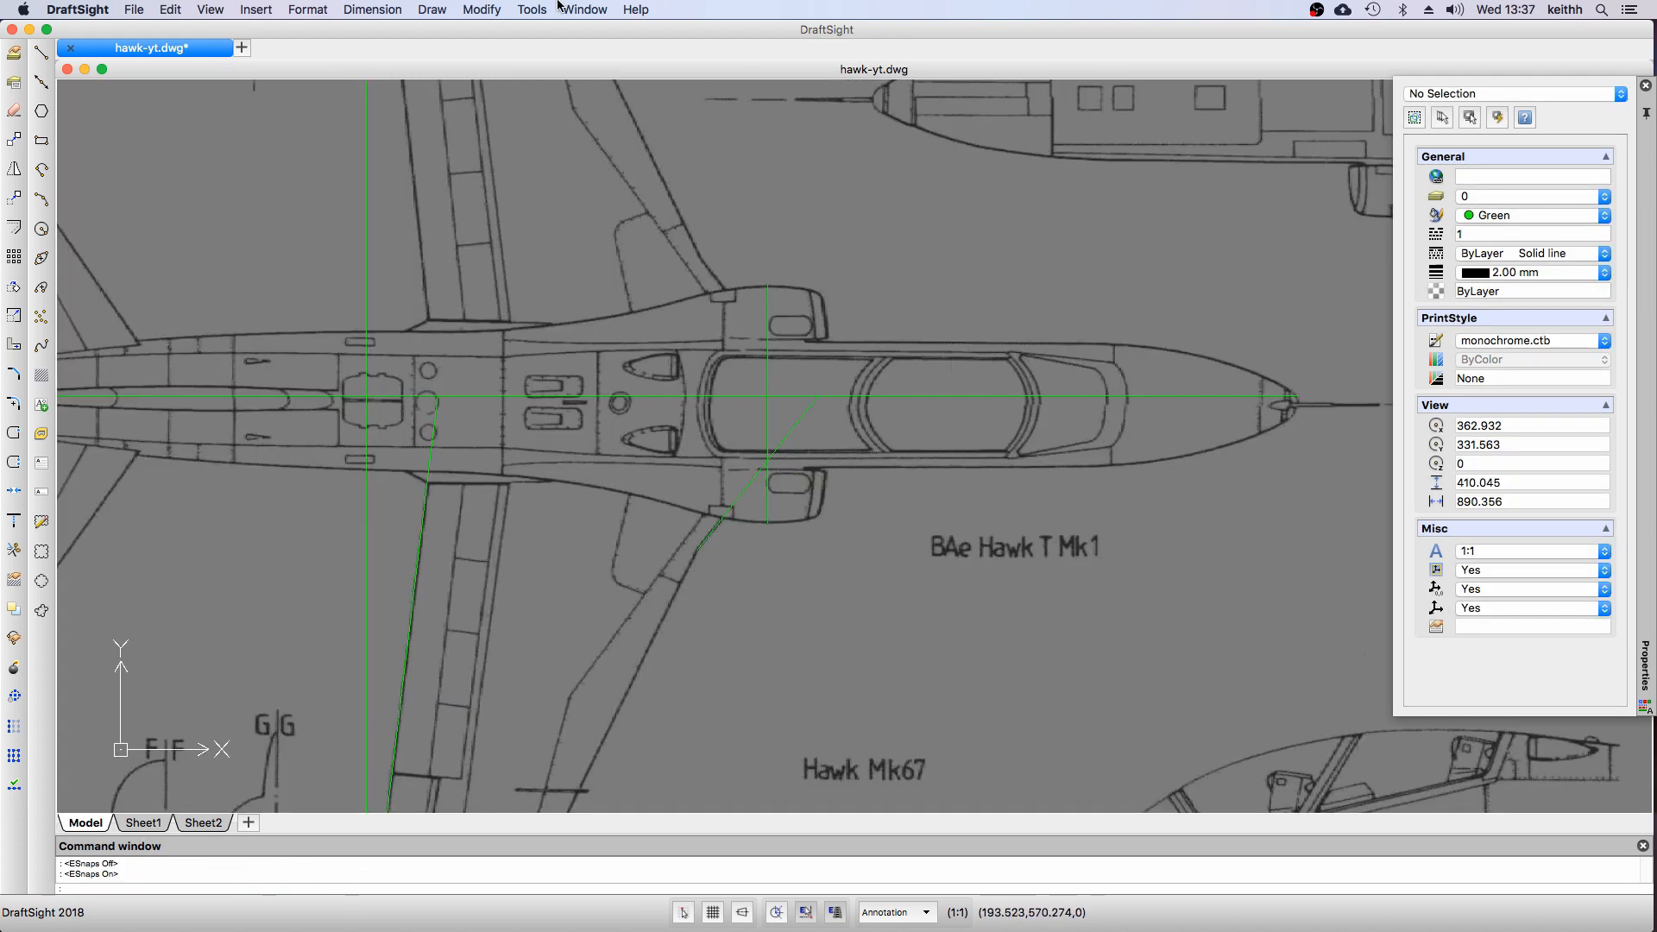
pyautogui.click(533, 11)
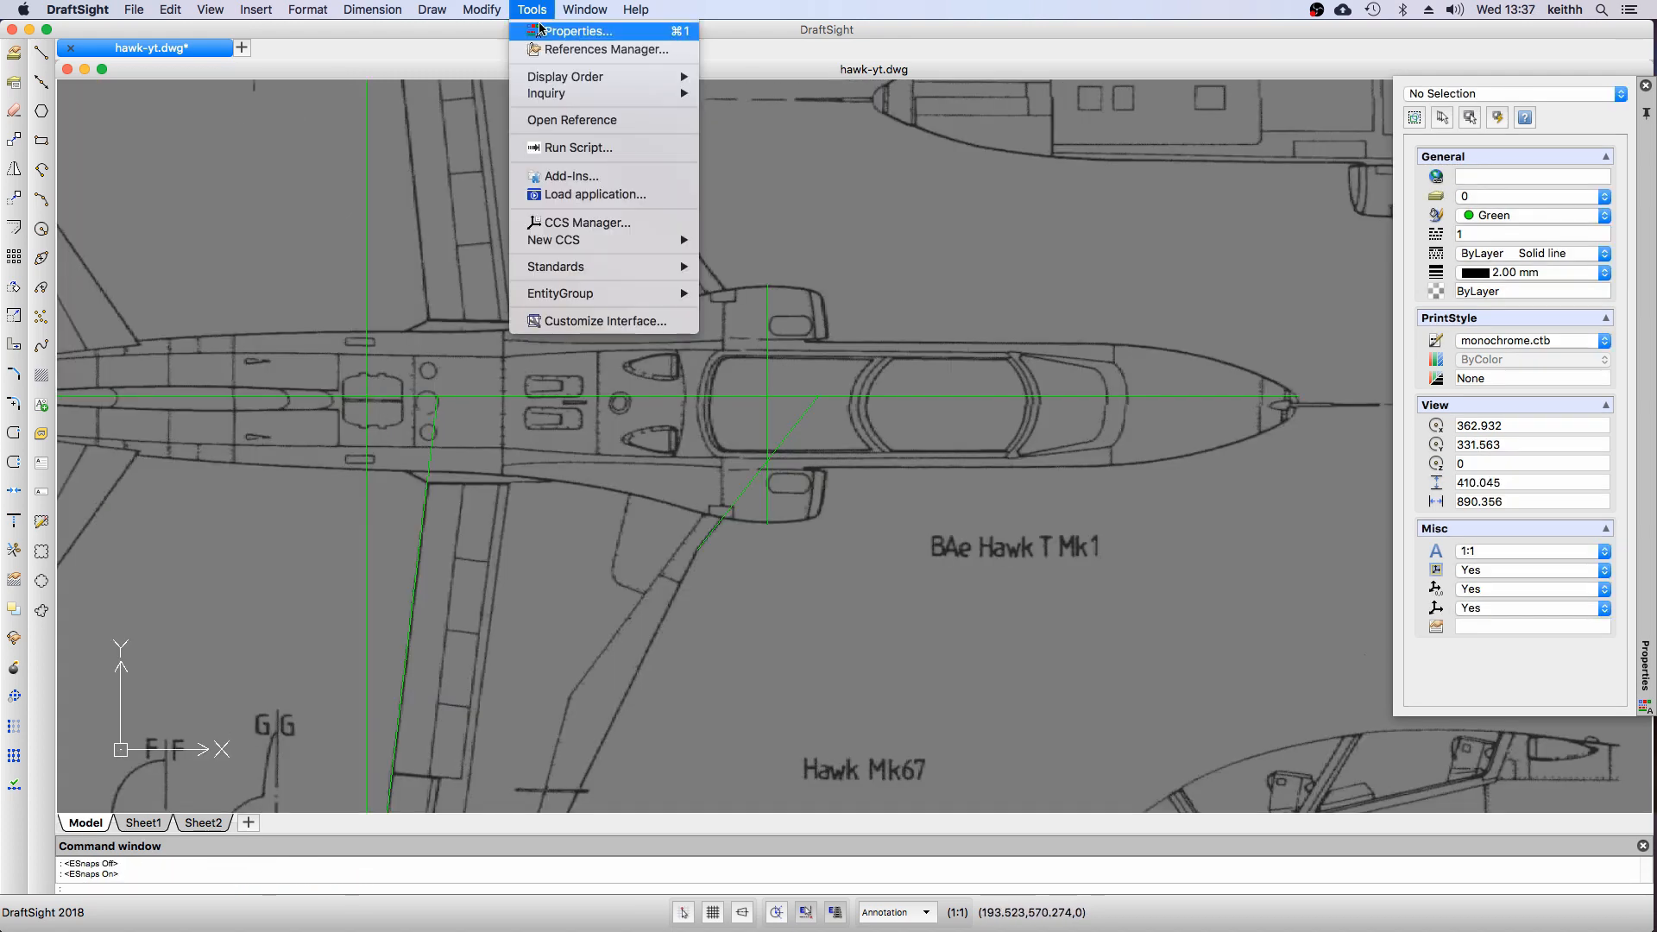
pyautogui.moveTo(589, 93)
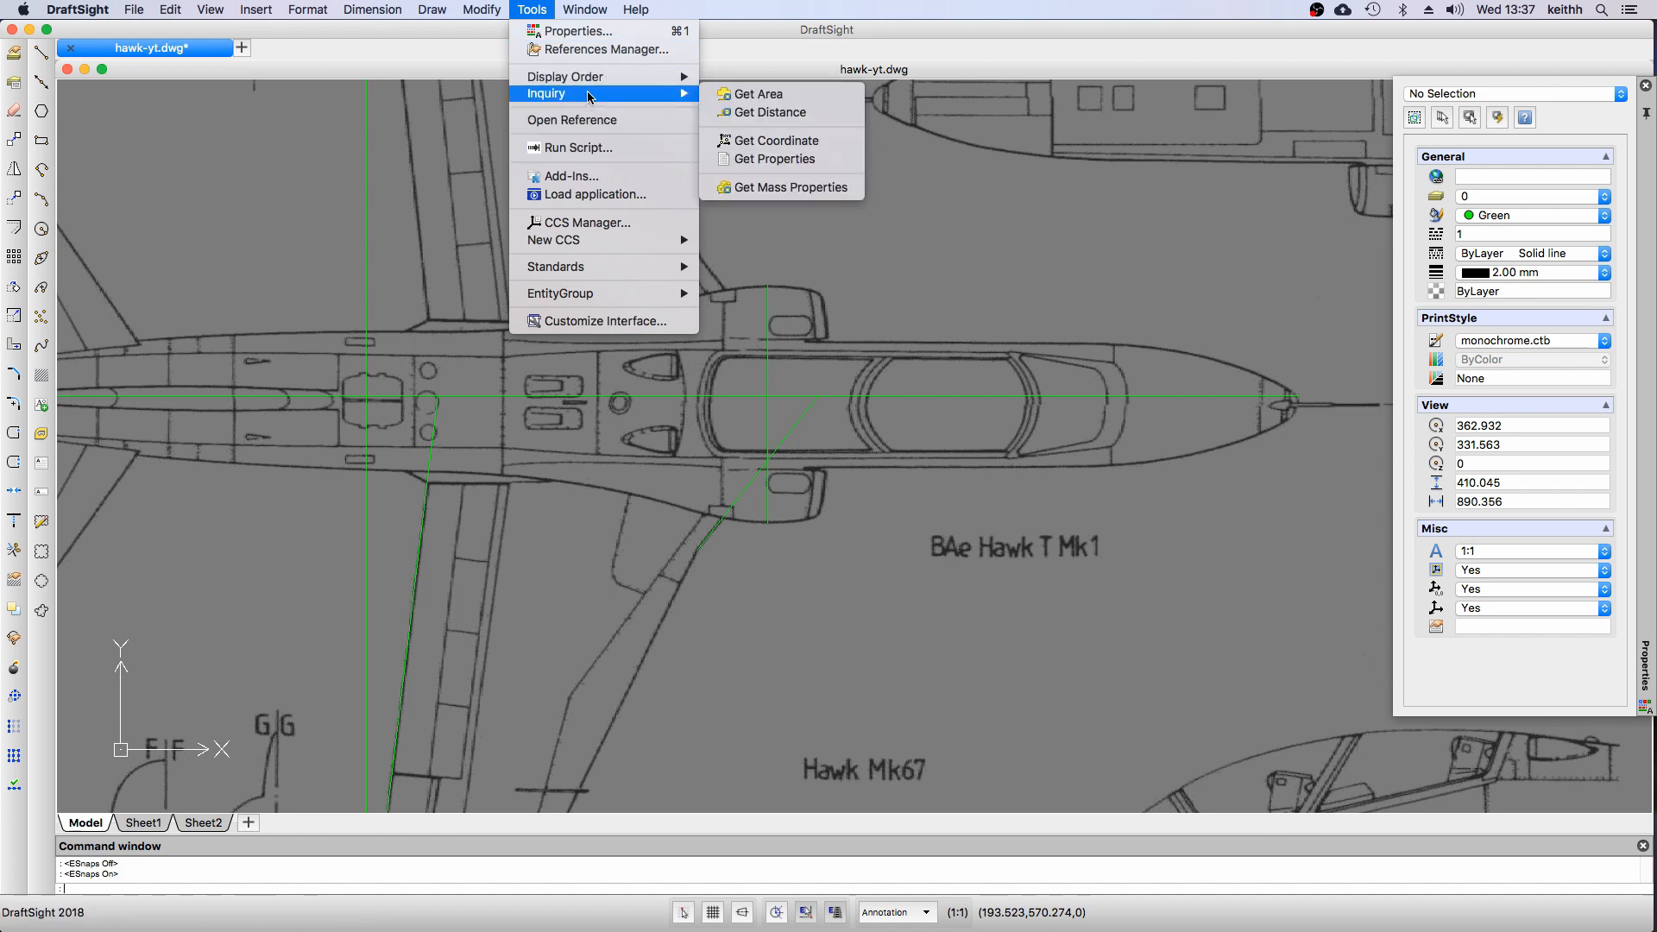
pyautogui.click(763, 113)
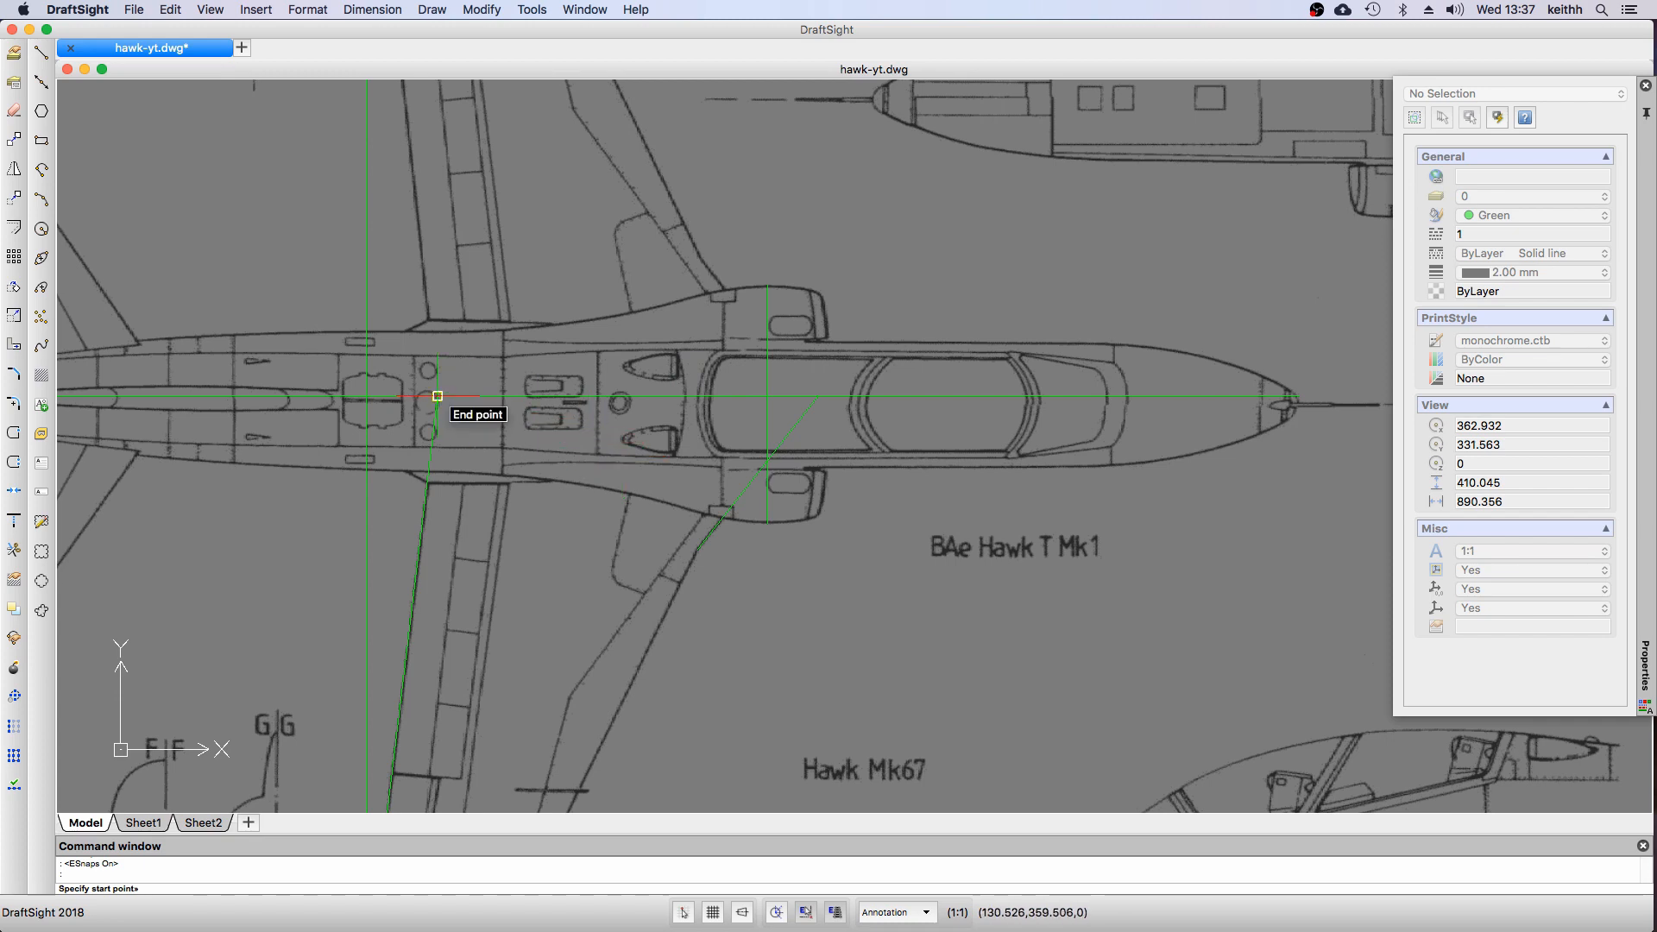
pyautogui.click(437, 396)
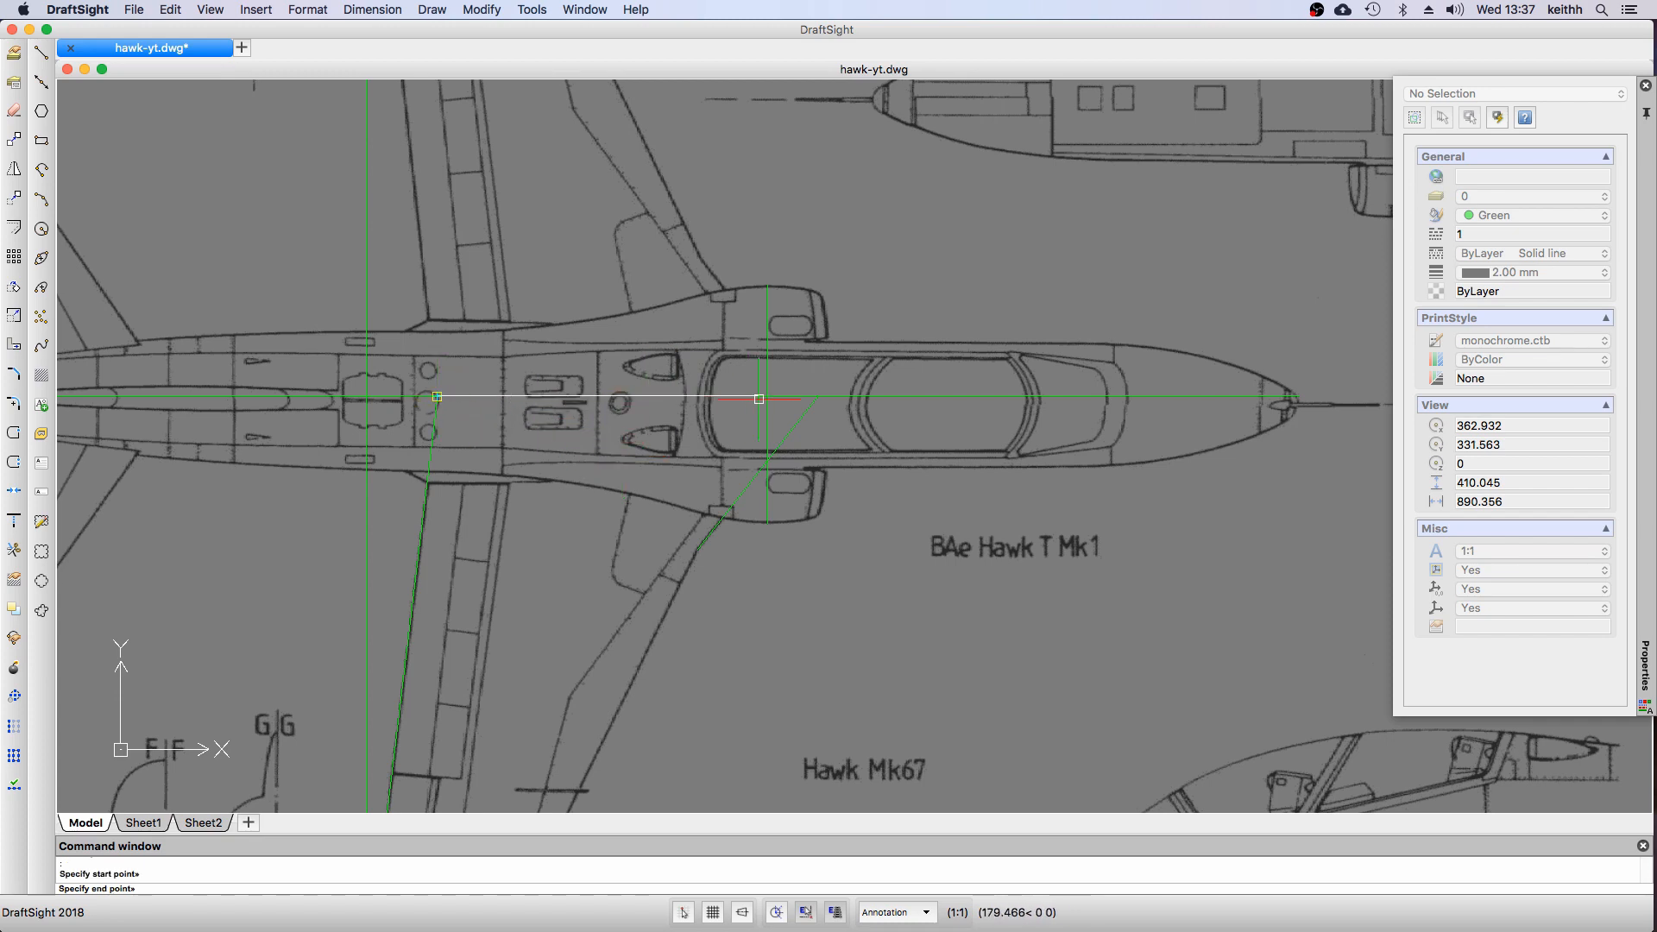
pyautogui.click(805, 396)
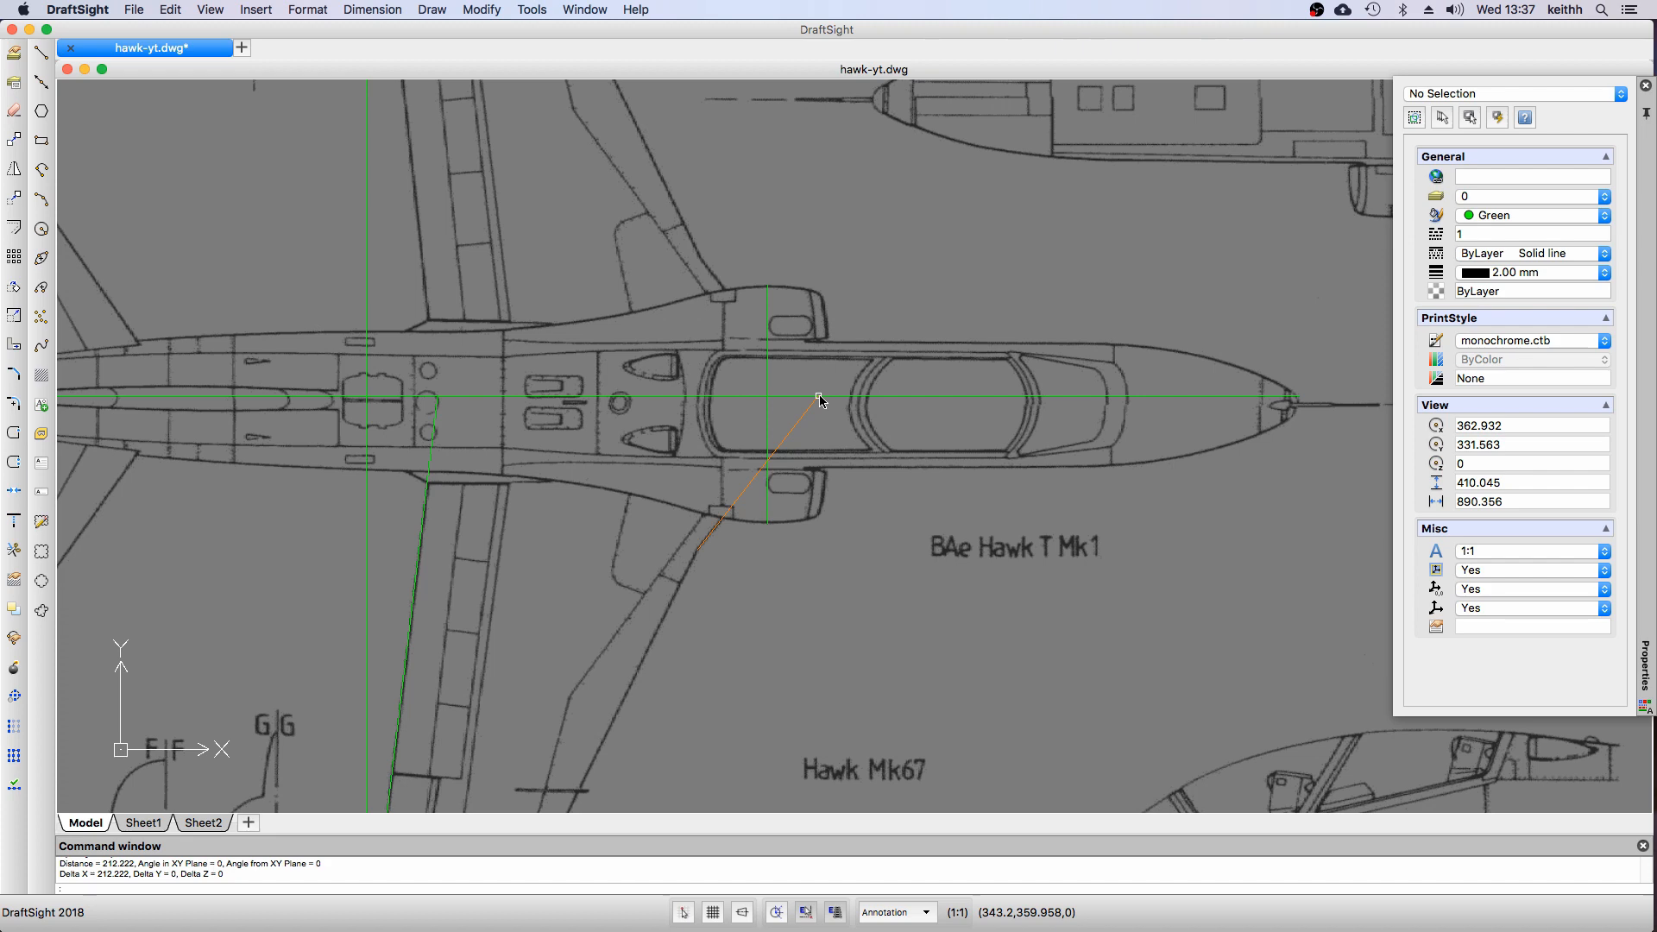
# Measure the distance from the leading-edge line's end on the centreline to the tip of the nose
pyautogui.press('Return')
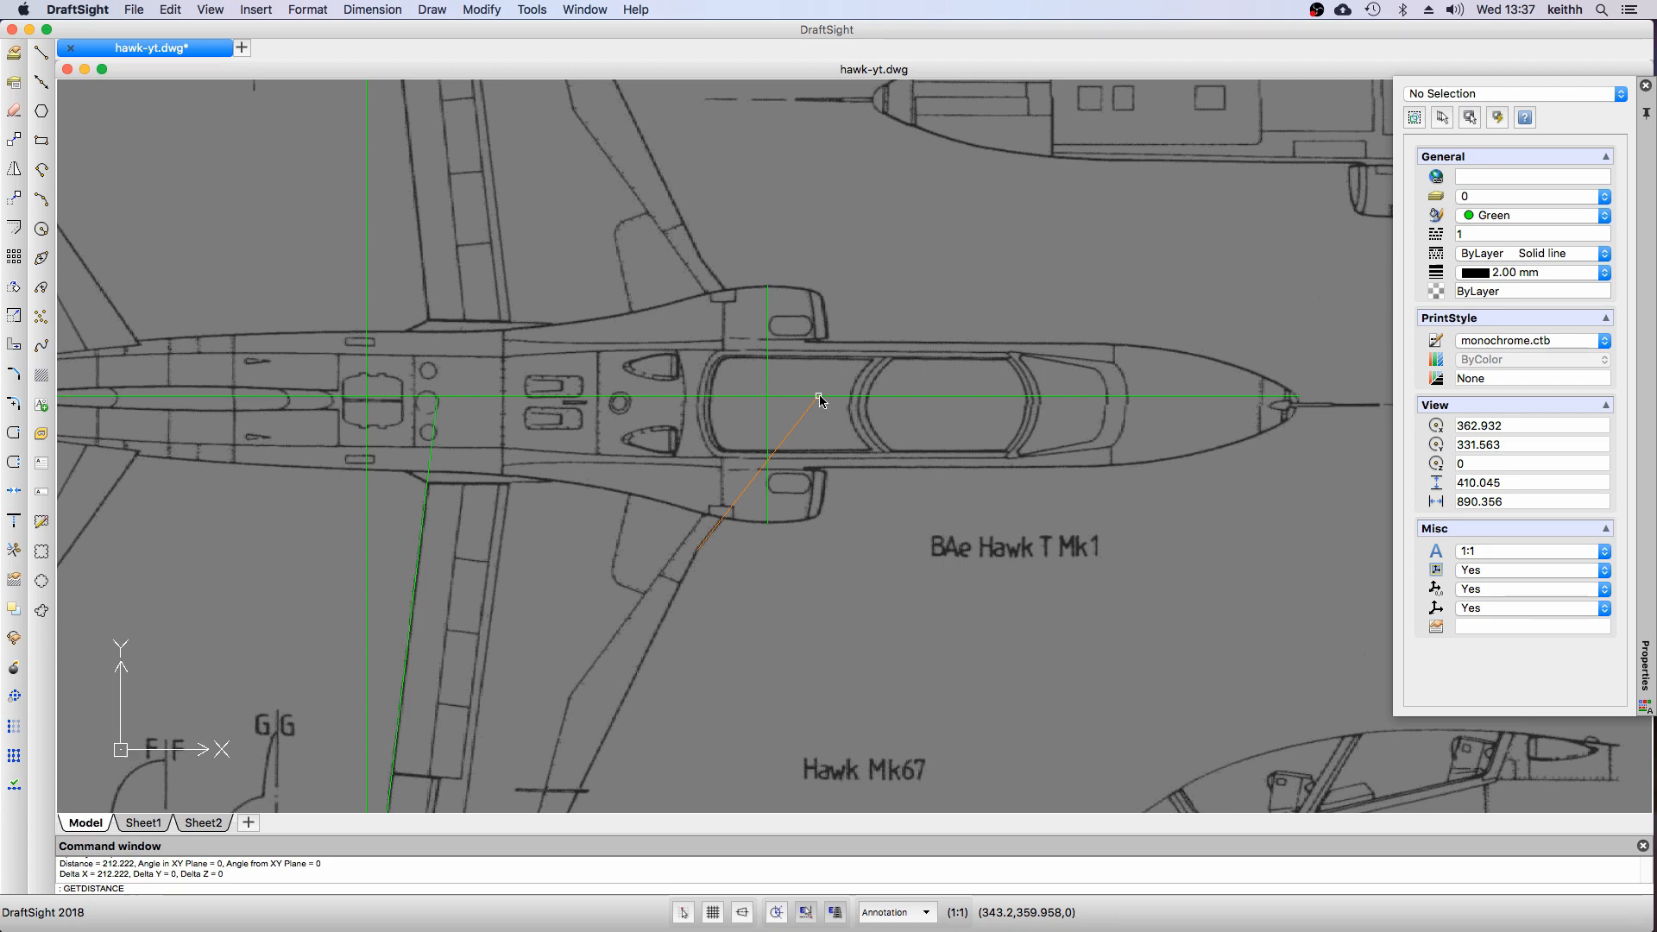
pyautogui.press('Return')
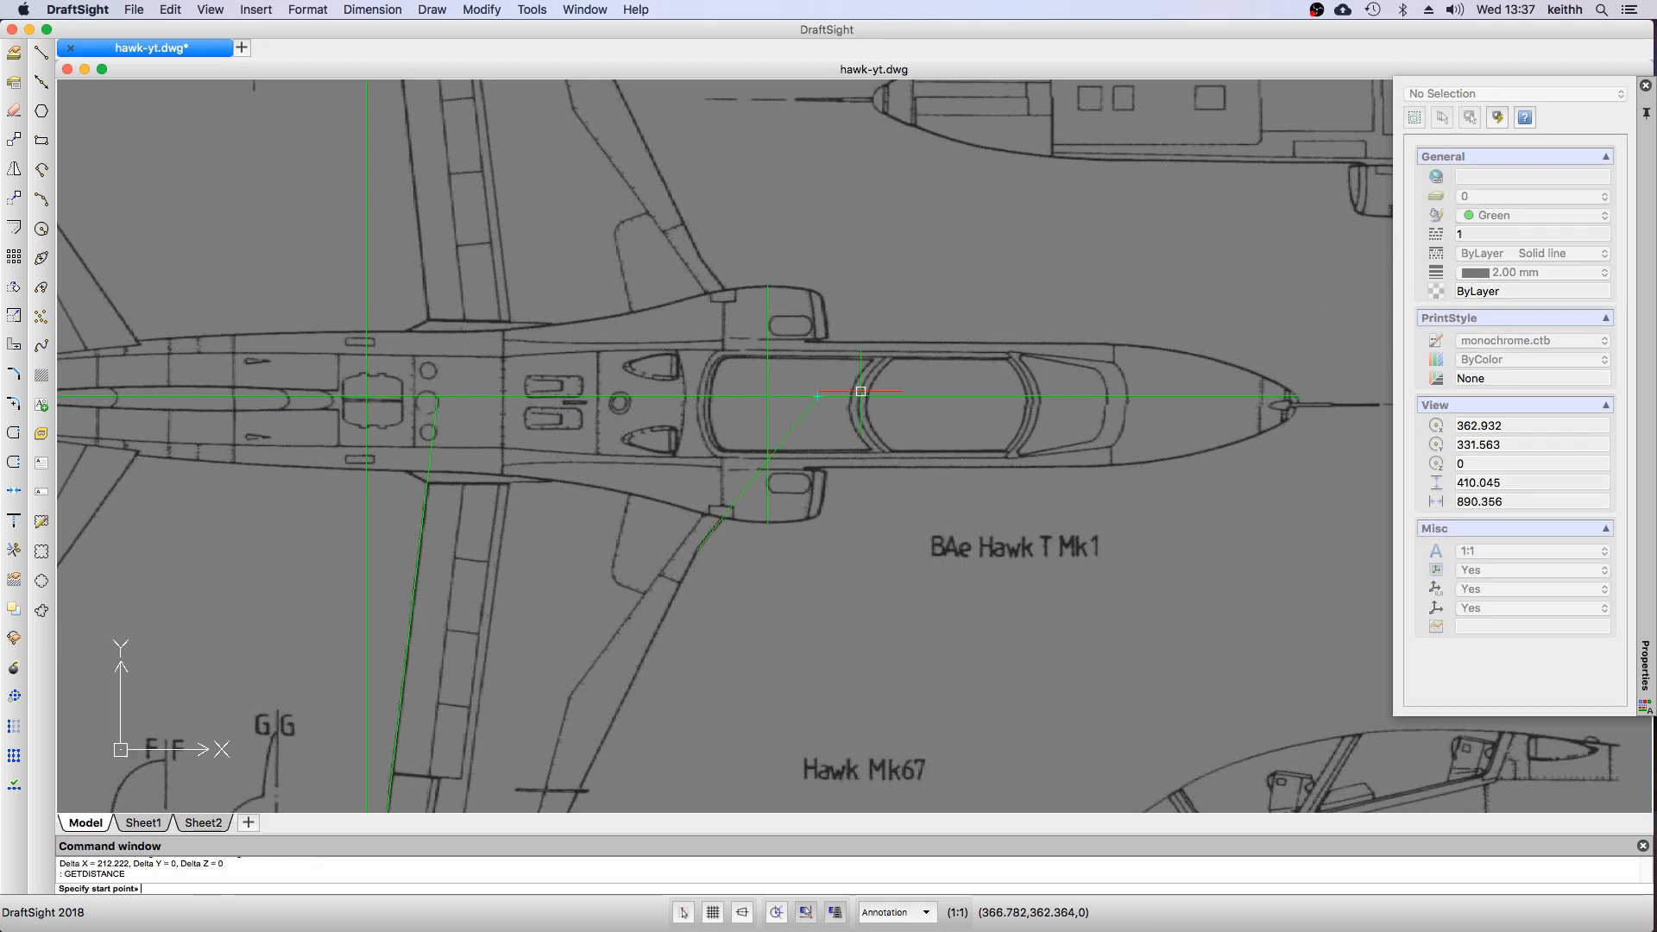
pyautogui.click(818, 397)
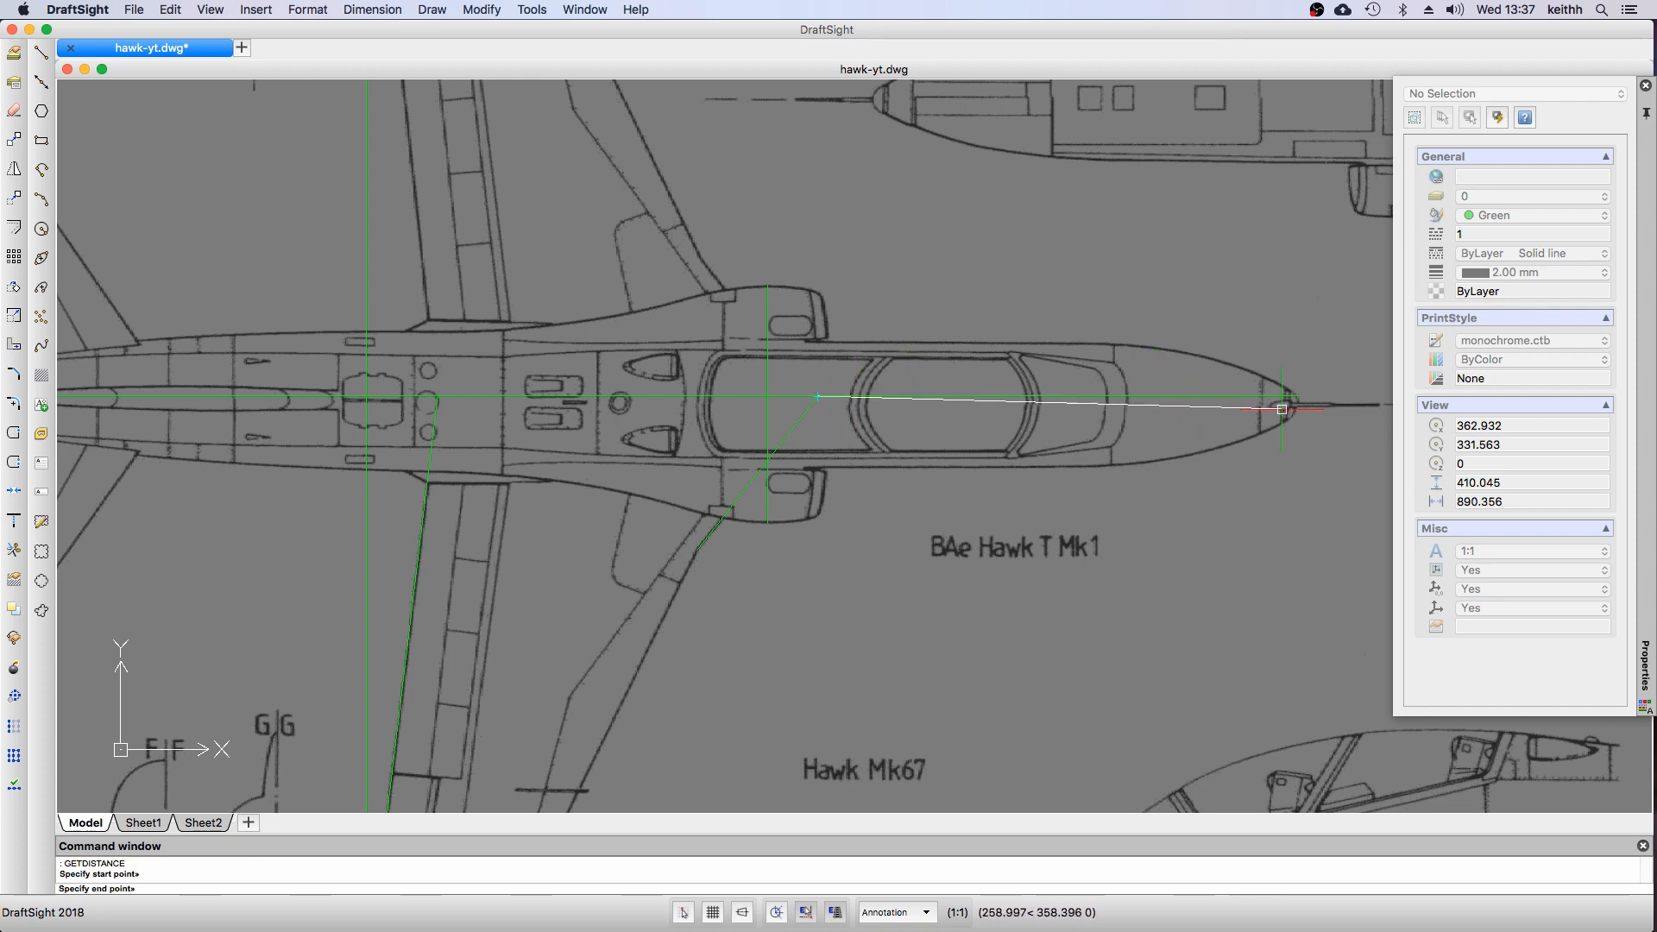
pyautogui.click(1308, 402)
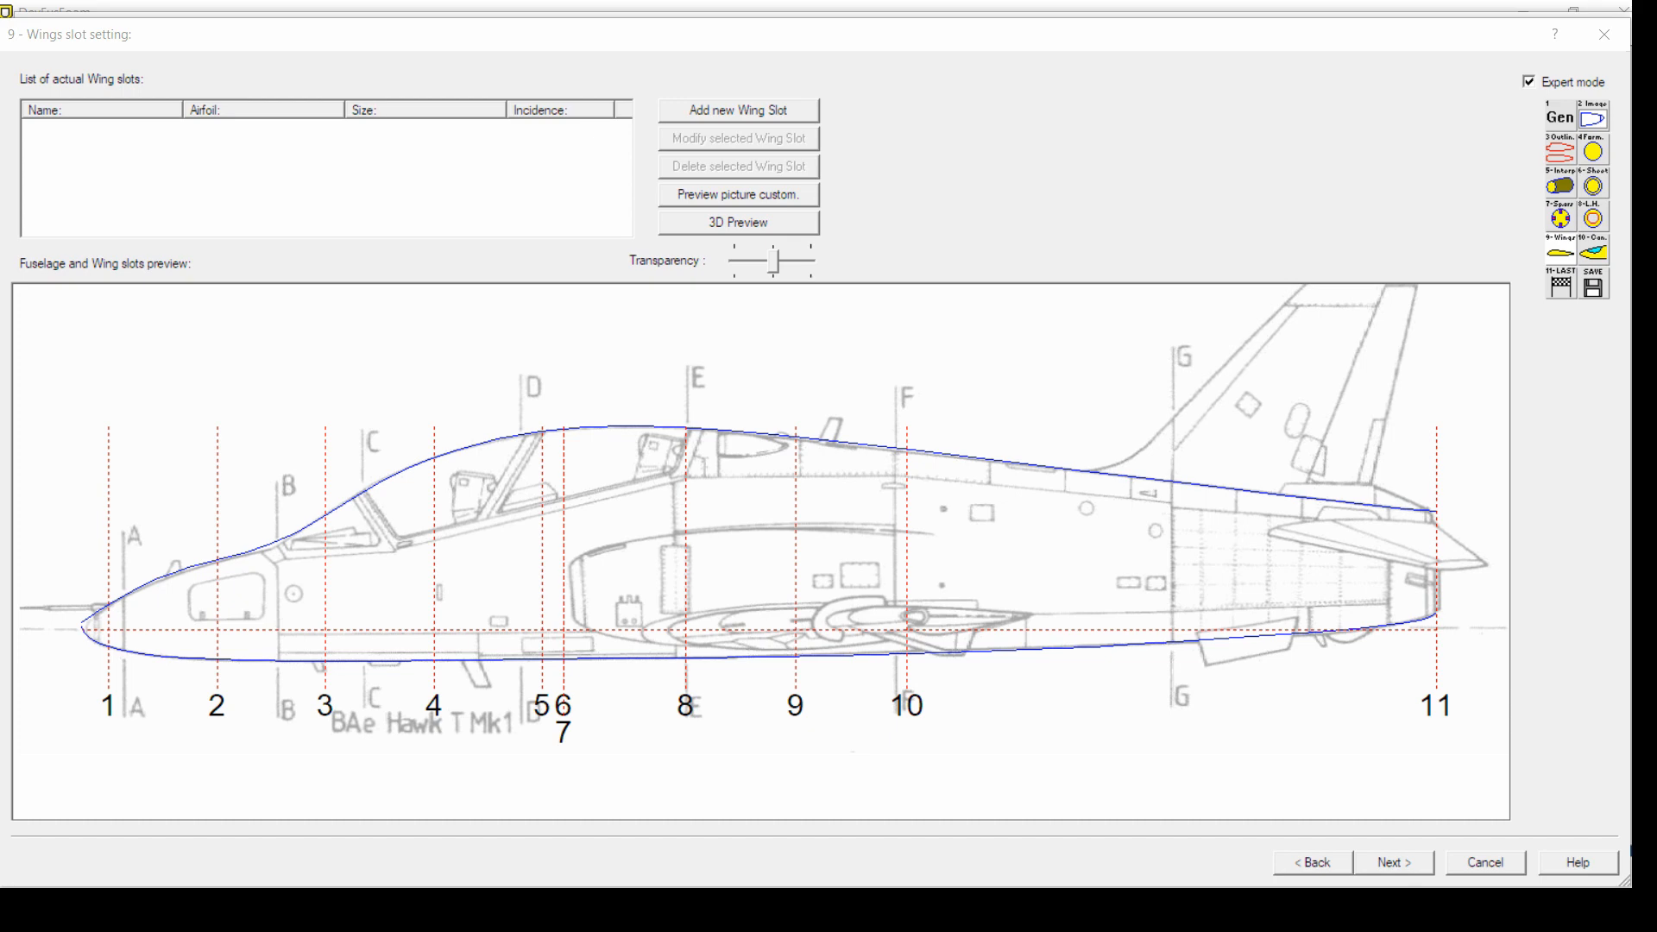
# Switch to the fuselage design program and add a new wing slot named Hawk Wing
pyautogui.click(734, 733)
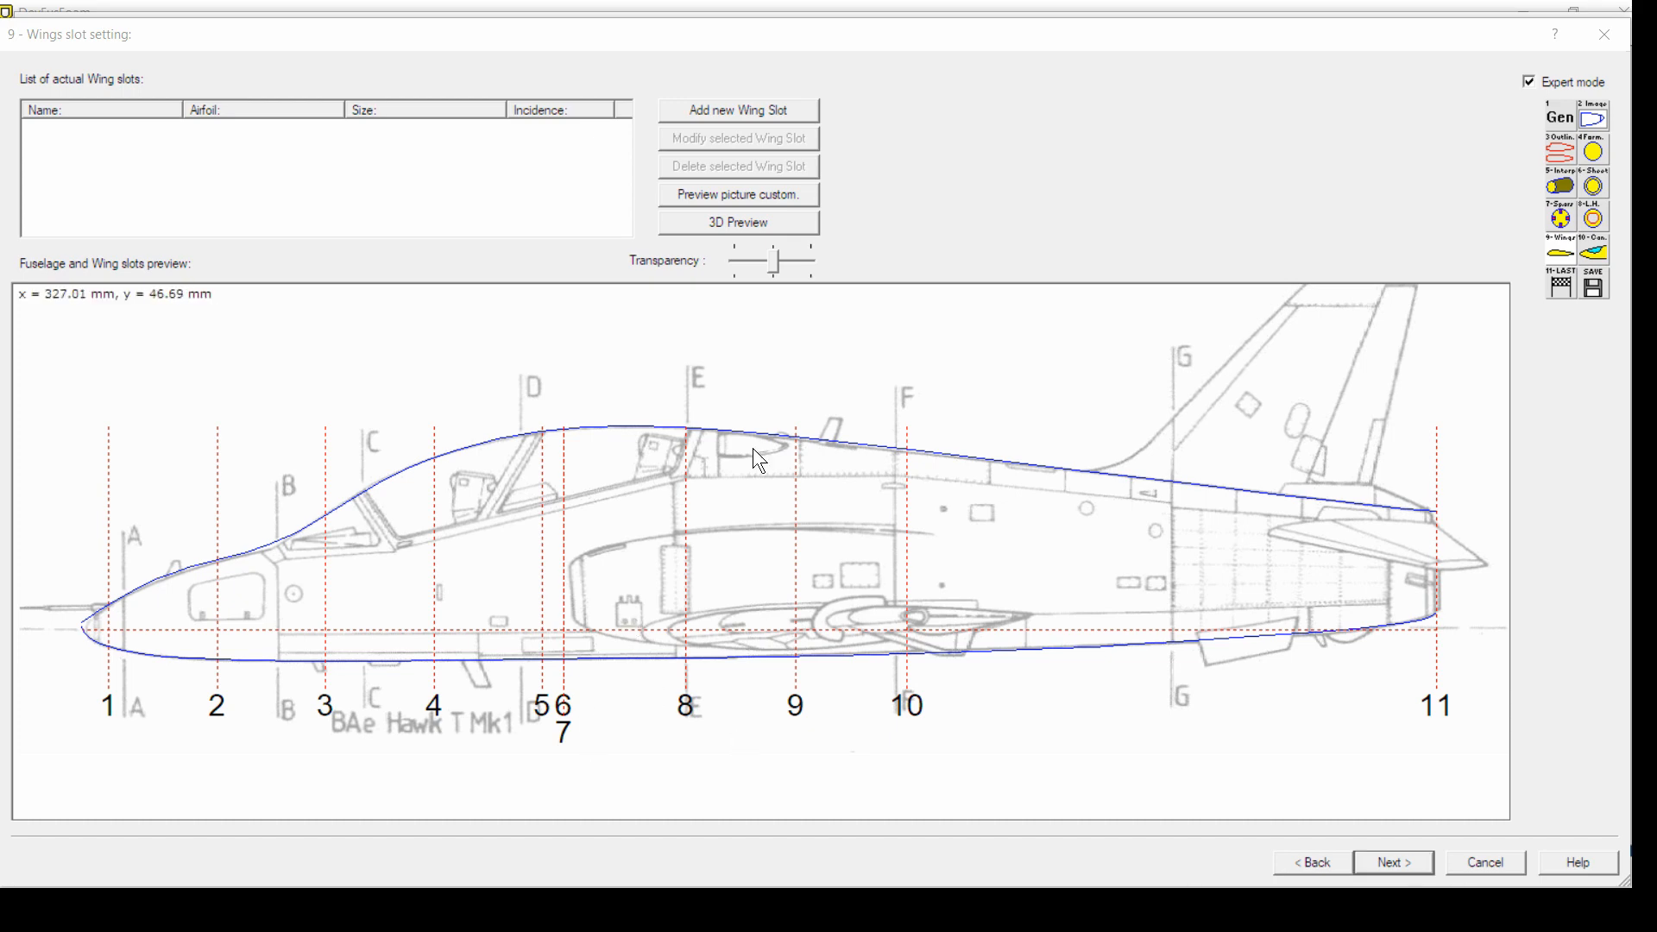
pyautogui.click(752, 107)
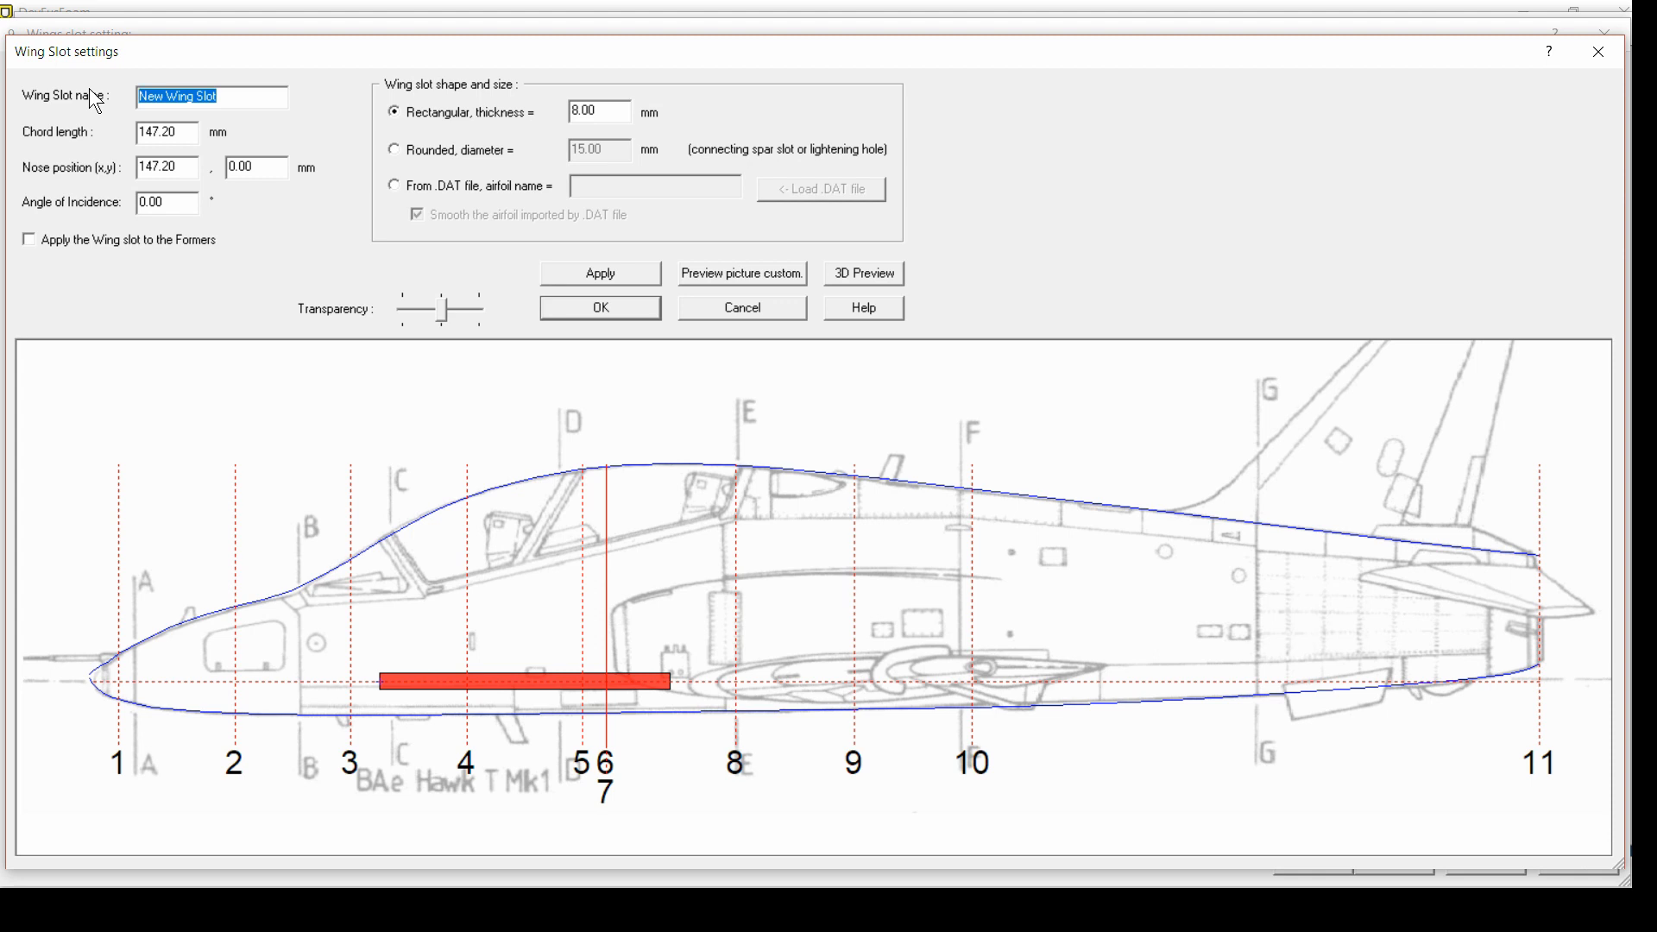
pyautogui.write('Hawk Wing')
pyautogui.press('Tab')
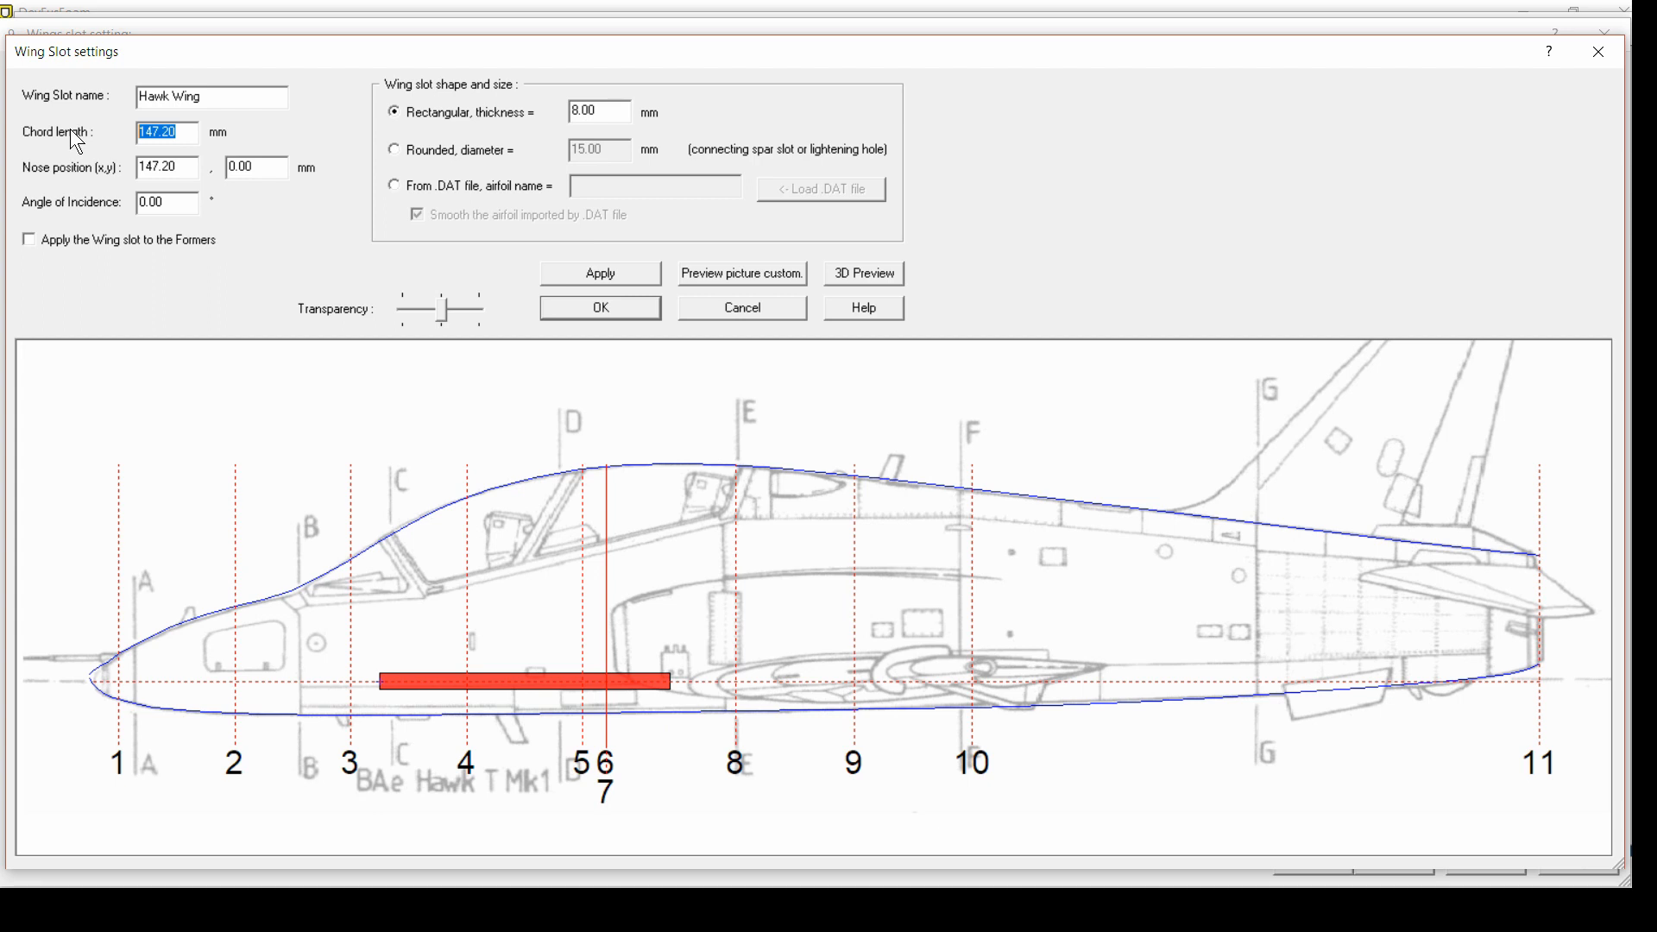
# Set the Hawk Wing slot's chord length to 212 mm and its nose position to 268, -8 mm, and apply
pyautogui.write('213')
pyautogui.press('BackSpace')
pyautogui.write('2')
pyautogui.press('Tab')
pyautogui.write('268')
pyautogui.press('Tab')
pyautogui.write('-8')
pyautogui.click(562, 276)
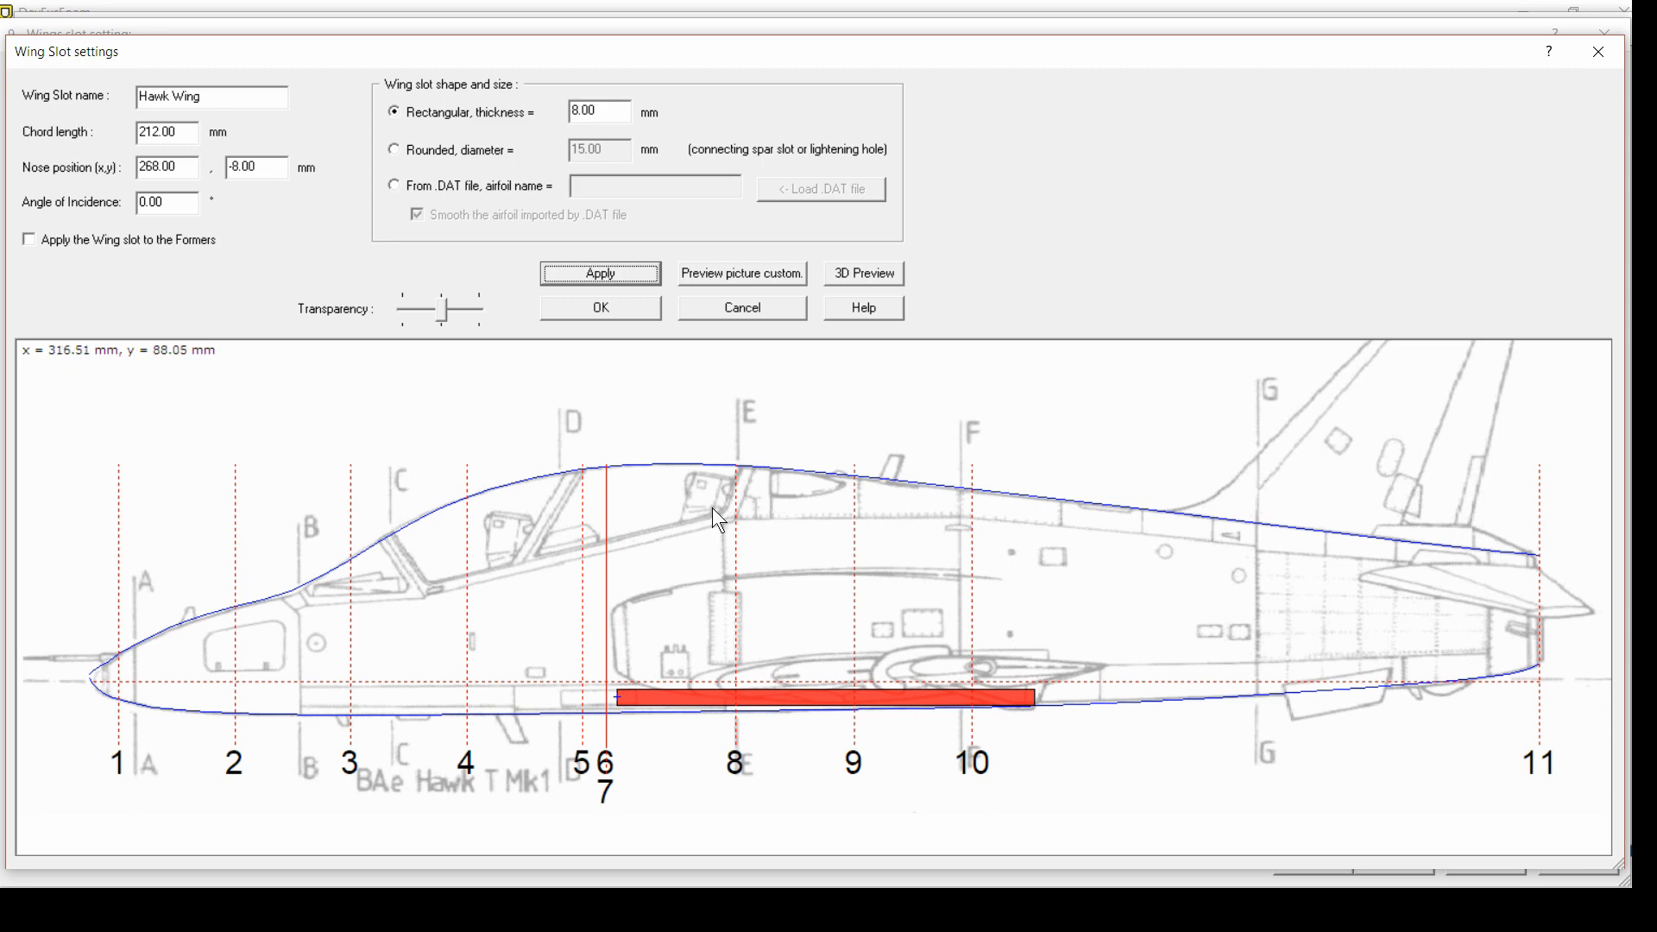
# Shape the Hawk Wing slot from the MH 42.dat airfoil file and accept the slot settings
pyautogui.click(399, 185)
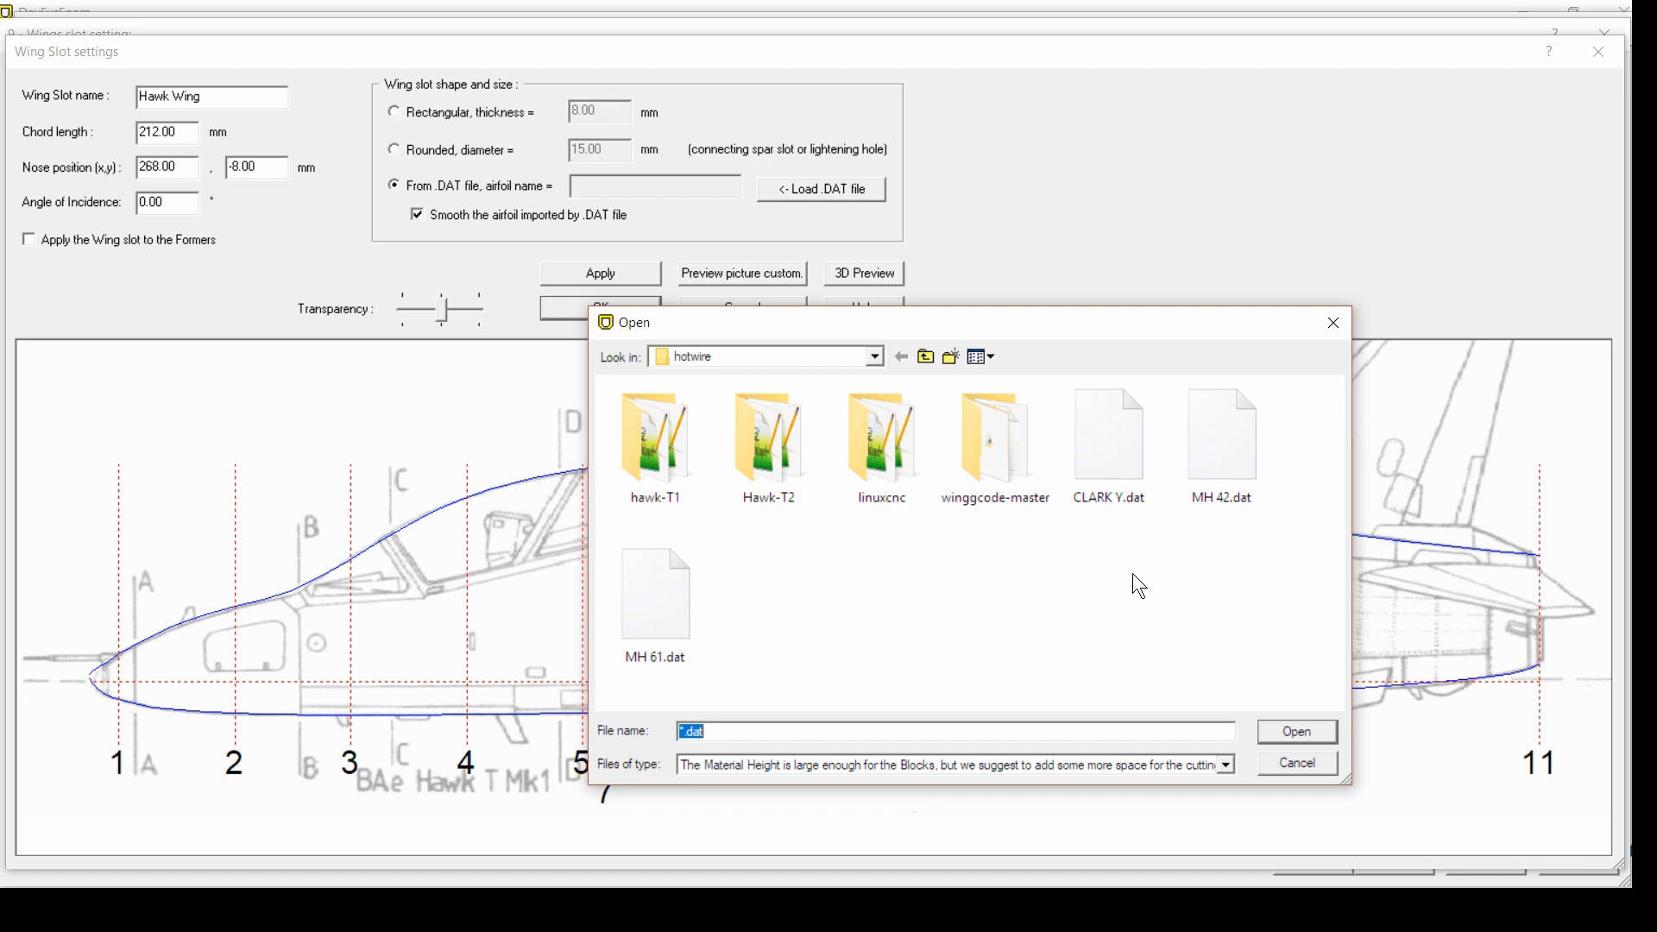
pyautogui.click(1207, 453)
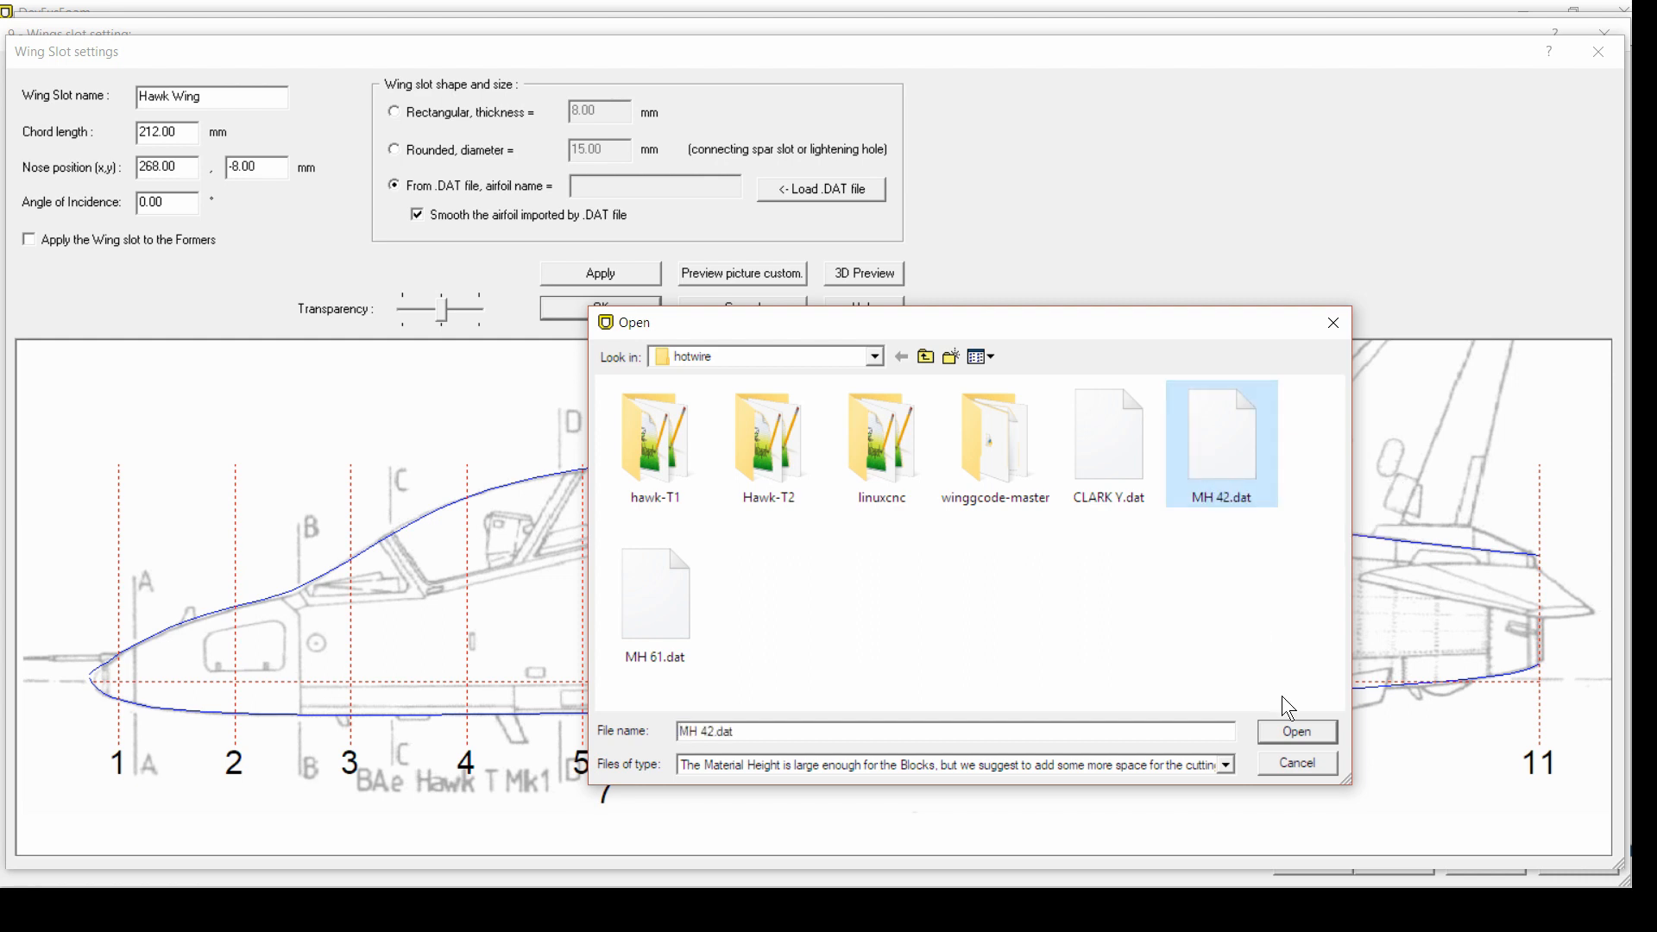
pyautogui.click(1293, 730)
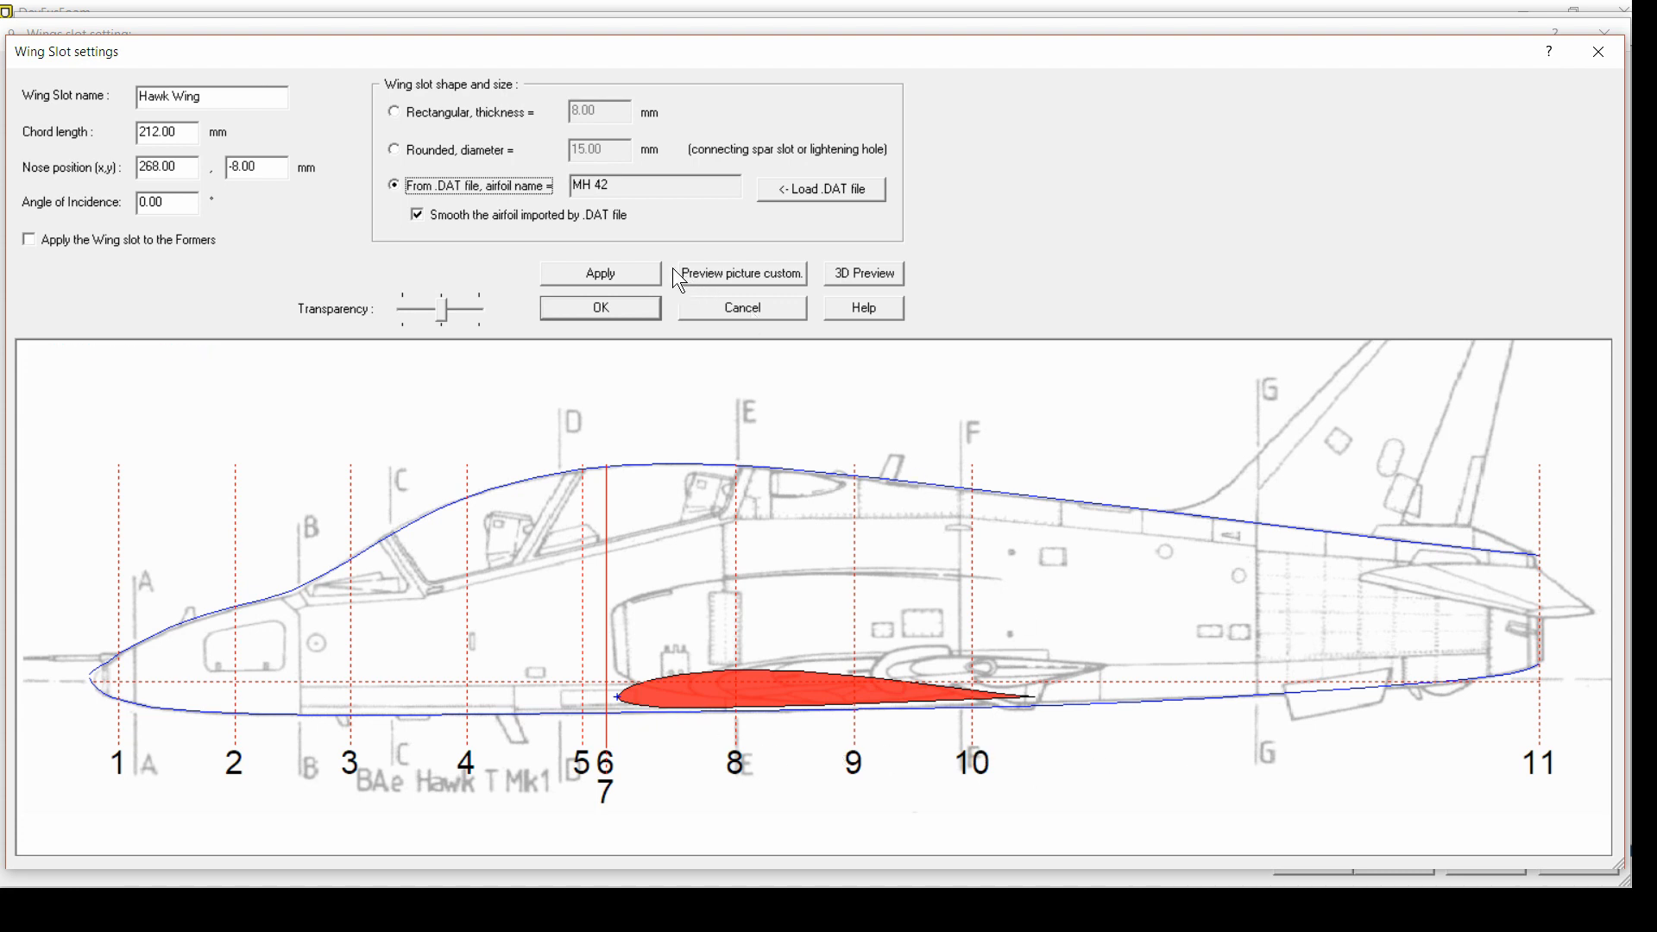
pyautogui.click(633, 274)
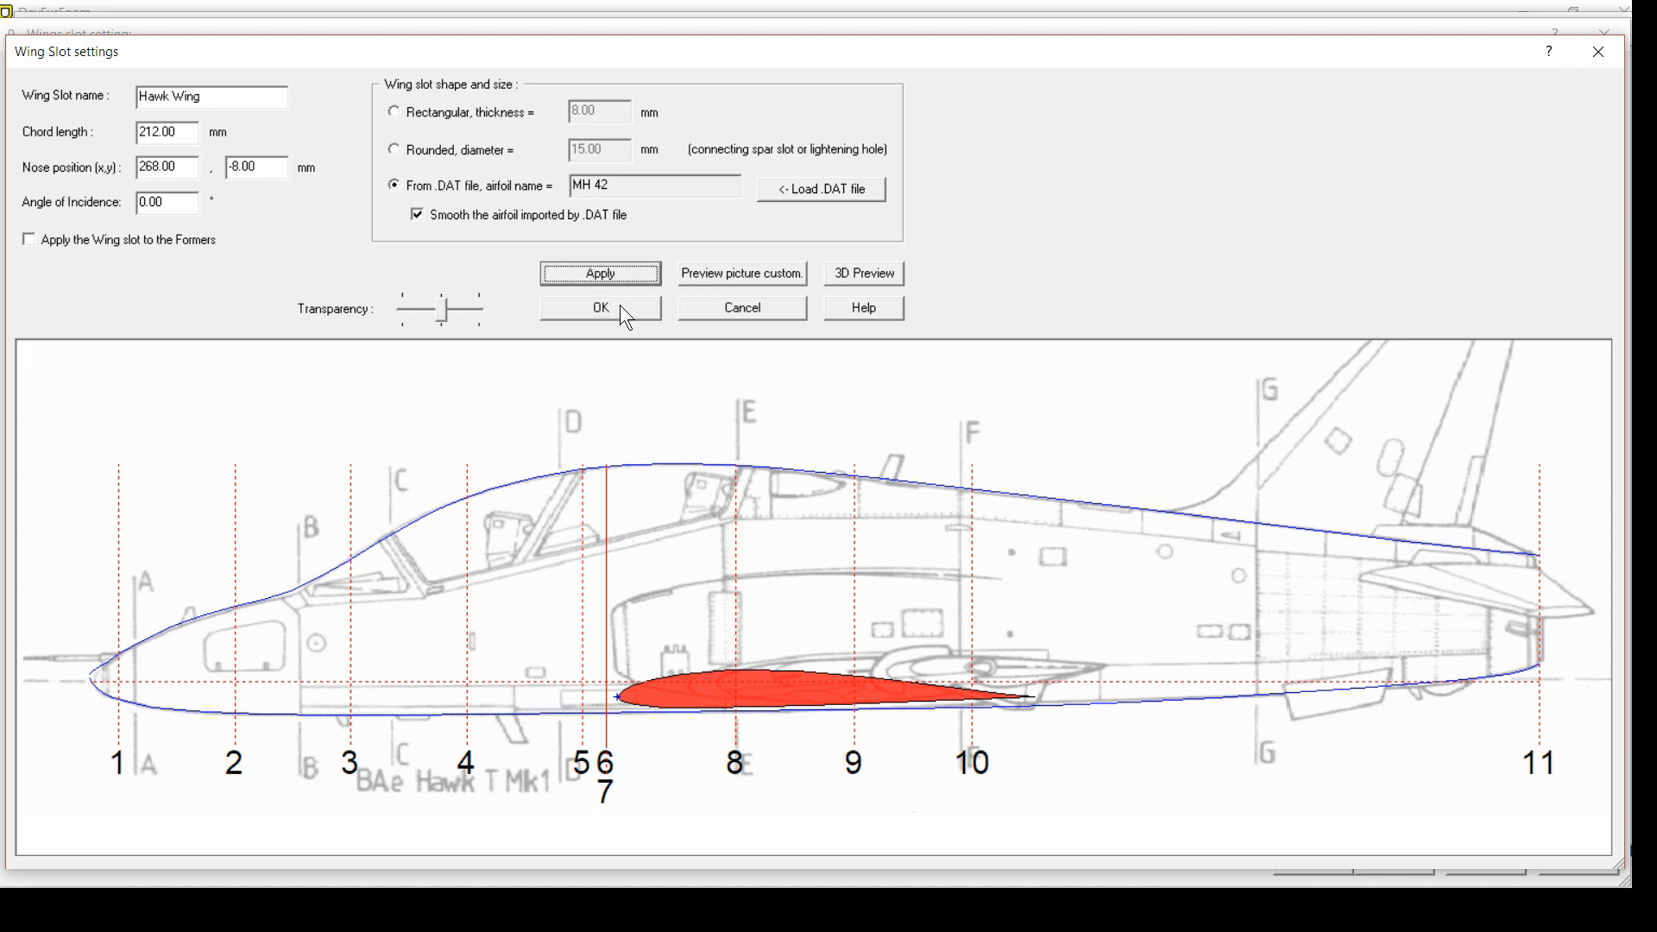
pyautogui.click(620, 305)
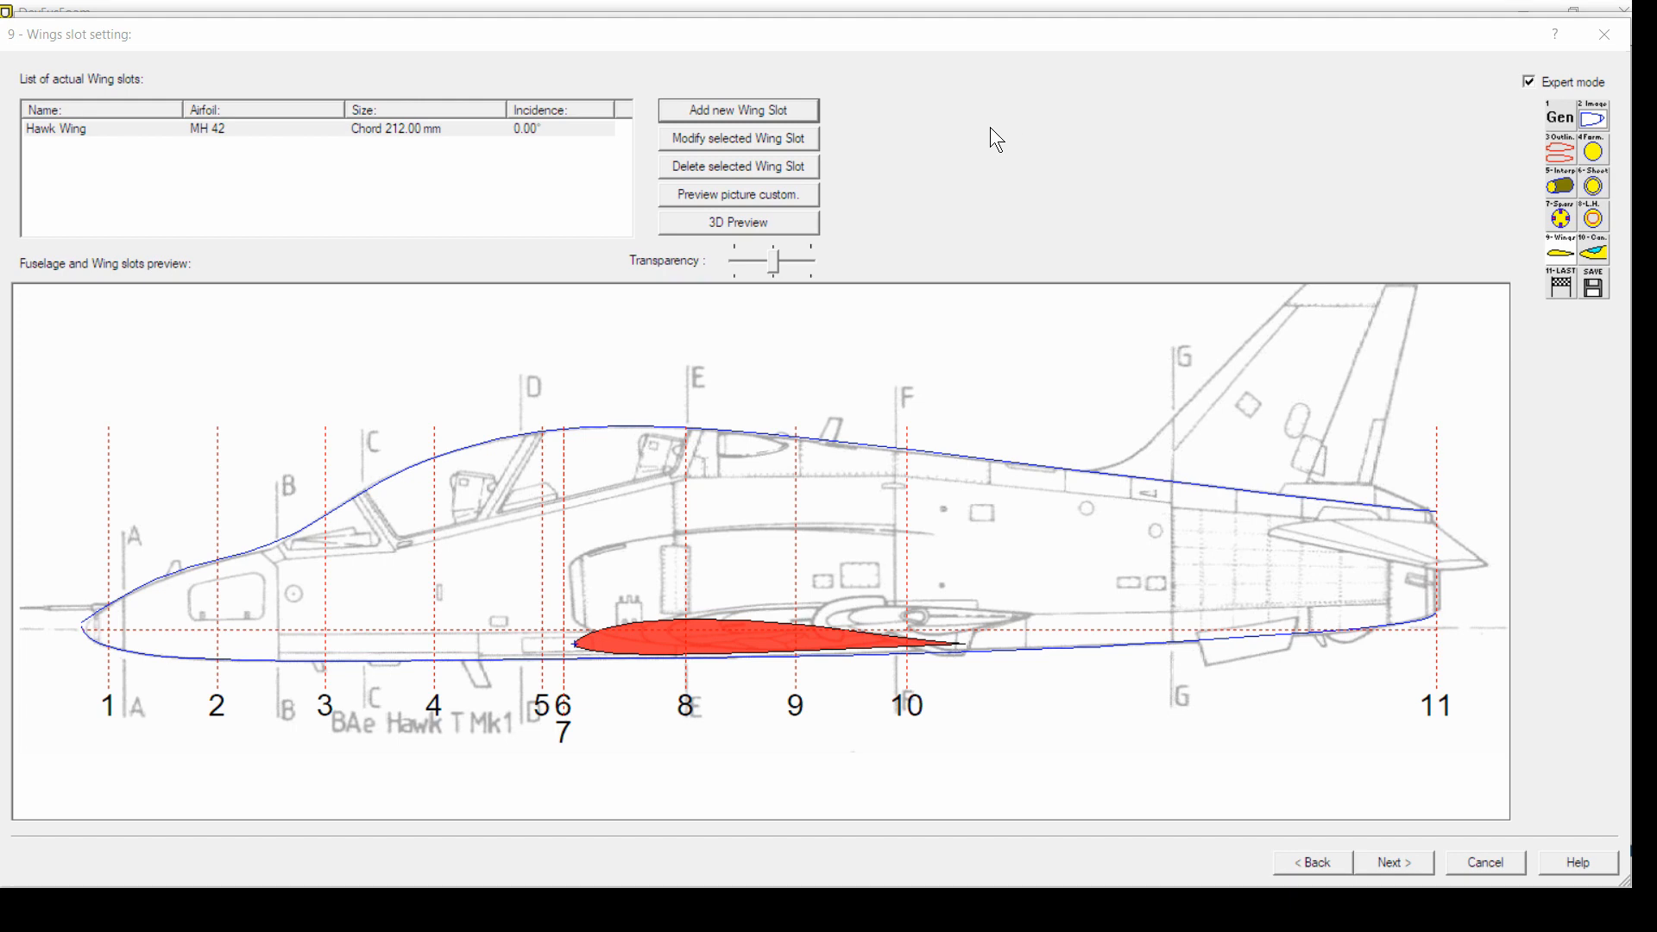
# Add another wing slot and name it Tail
pyautogui.click(729, 109)
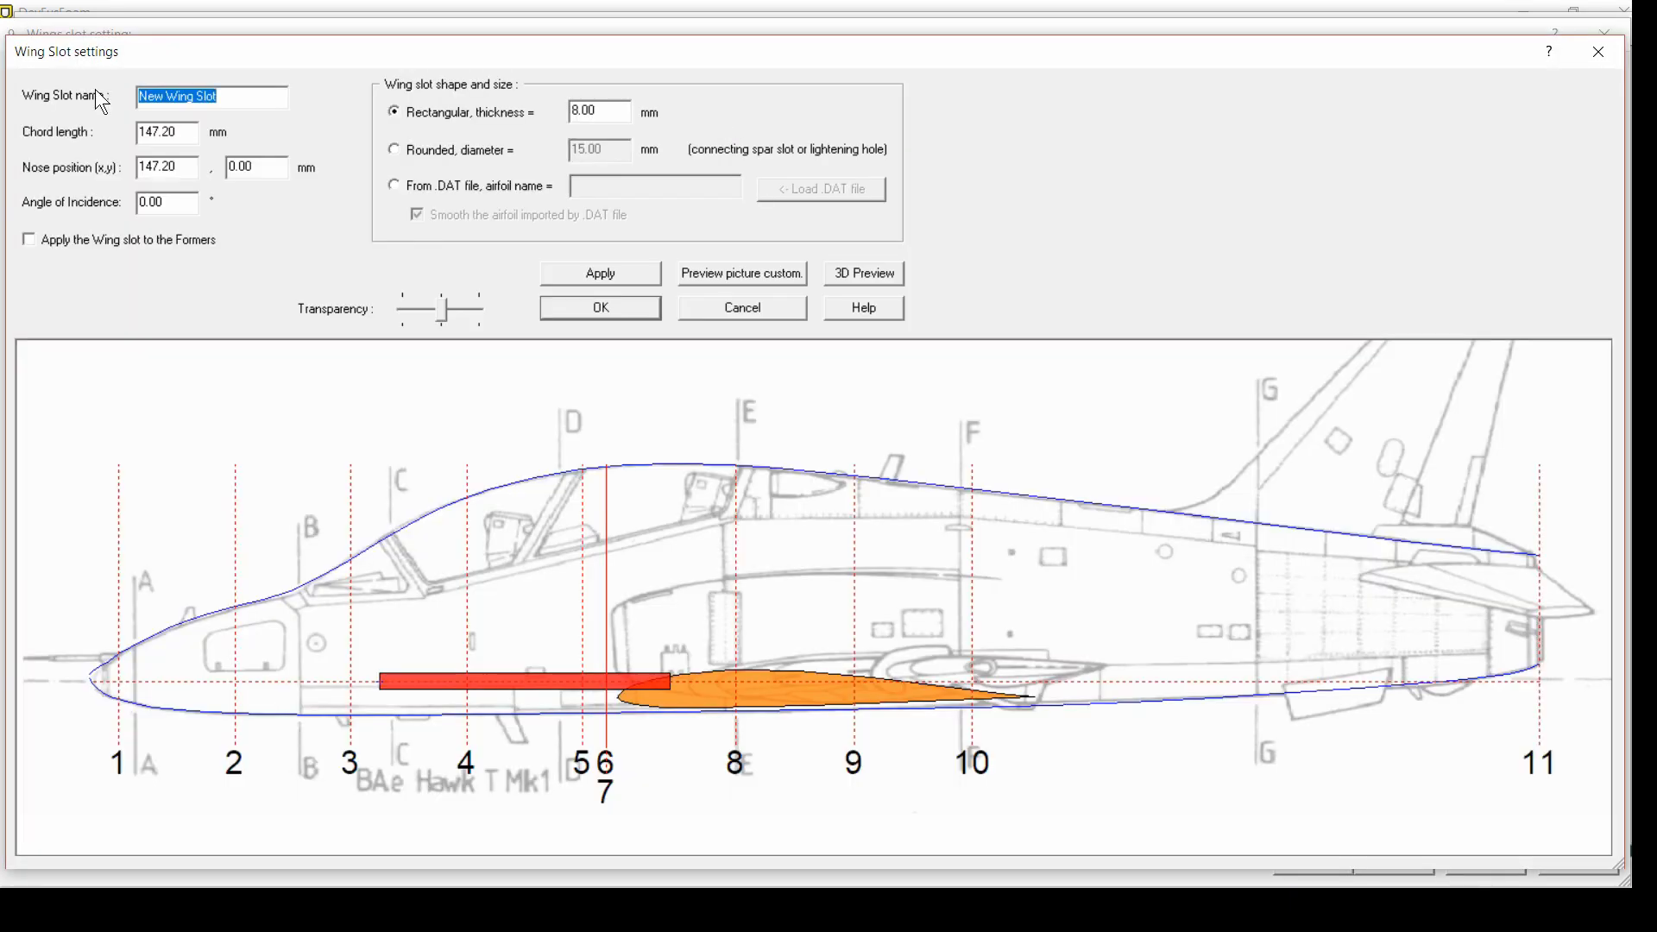
pyautogui.moveTo(223, 95); pyautogui.dragTo(55, 78)
pyautogui.write('Tail')
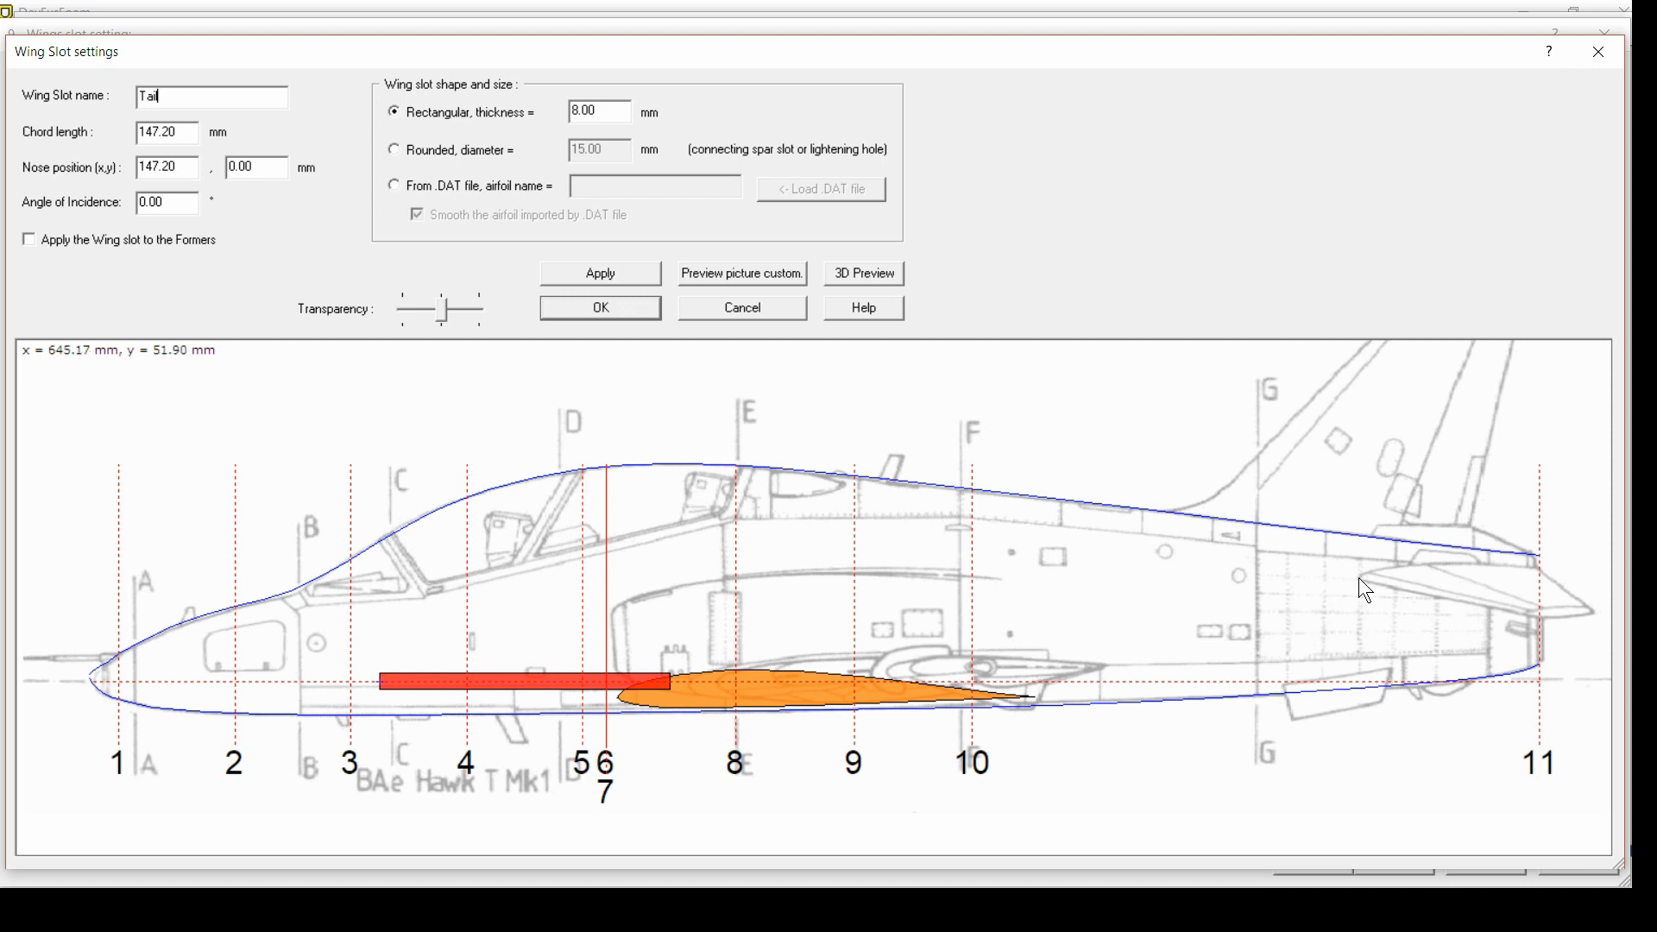
# Locate the tailplane's leading edge on the side view and set the Tail slot's nose position to 645, 52 mm
pyautogui.scroll(2, 1358, 578)
pyautogui.scroll(4, 1359, 578)
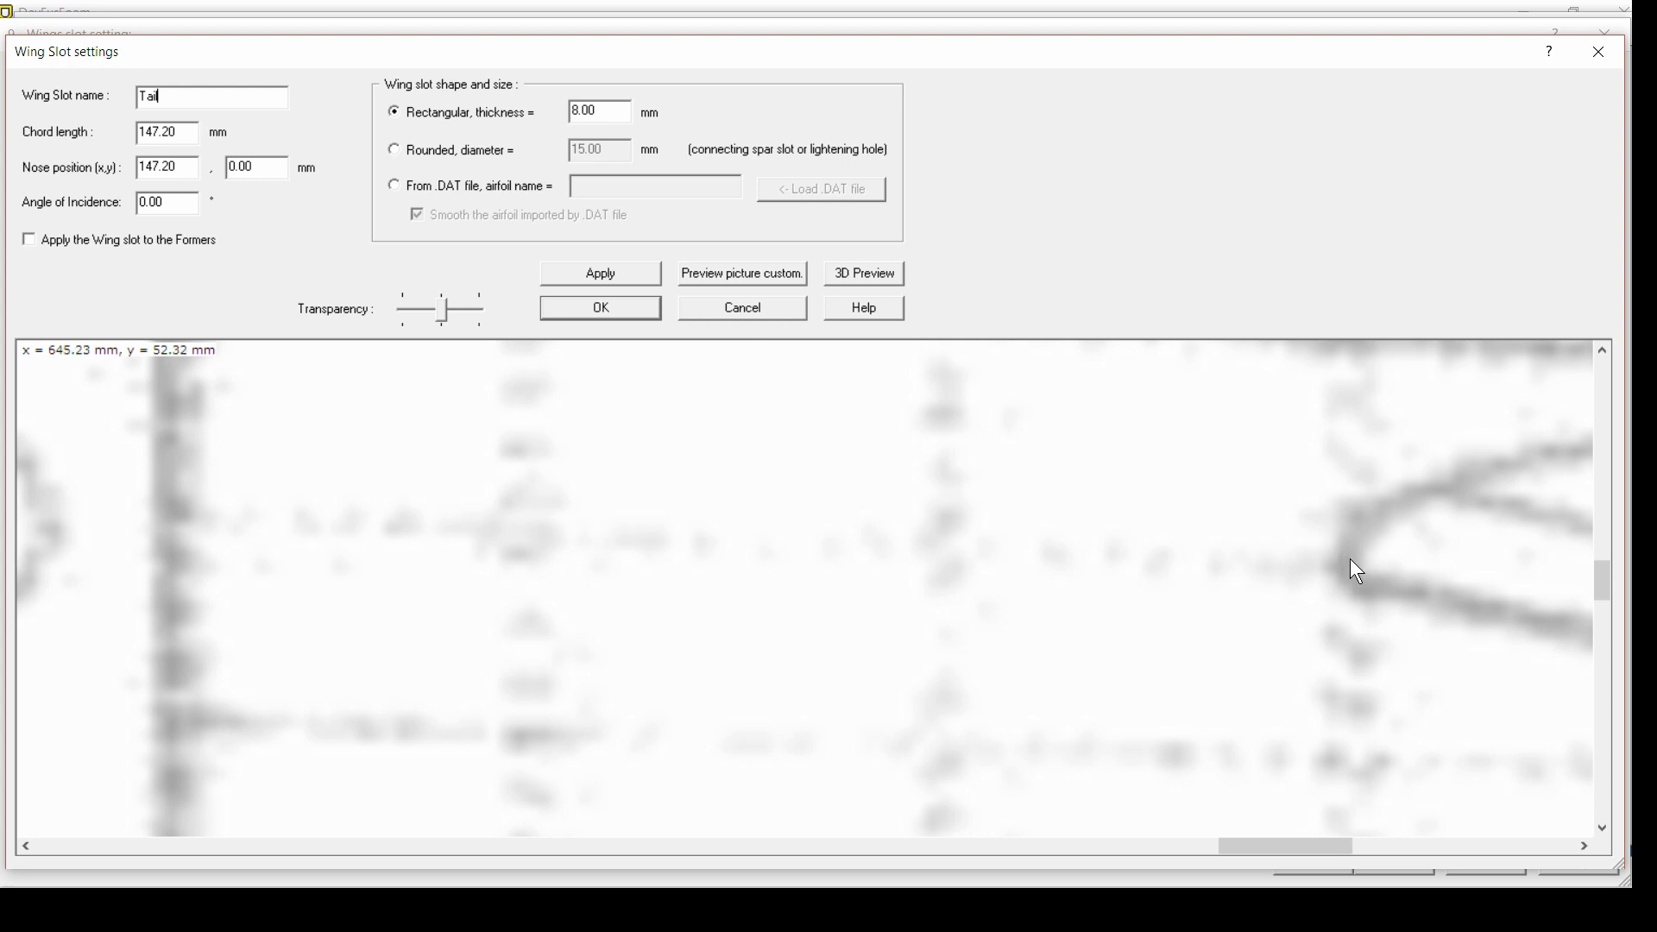
pyautogui.moveTo(1350, 560); pyautogui.dragTo(913, 321)
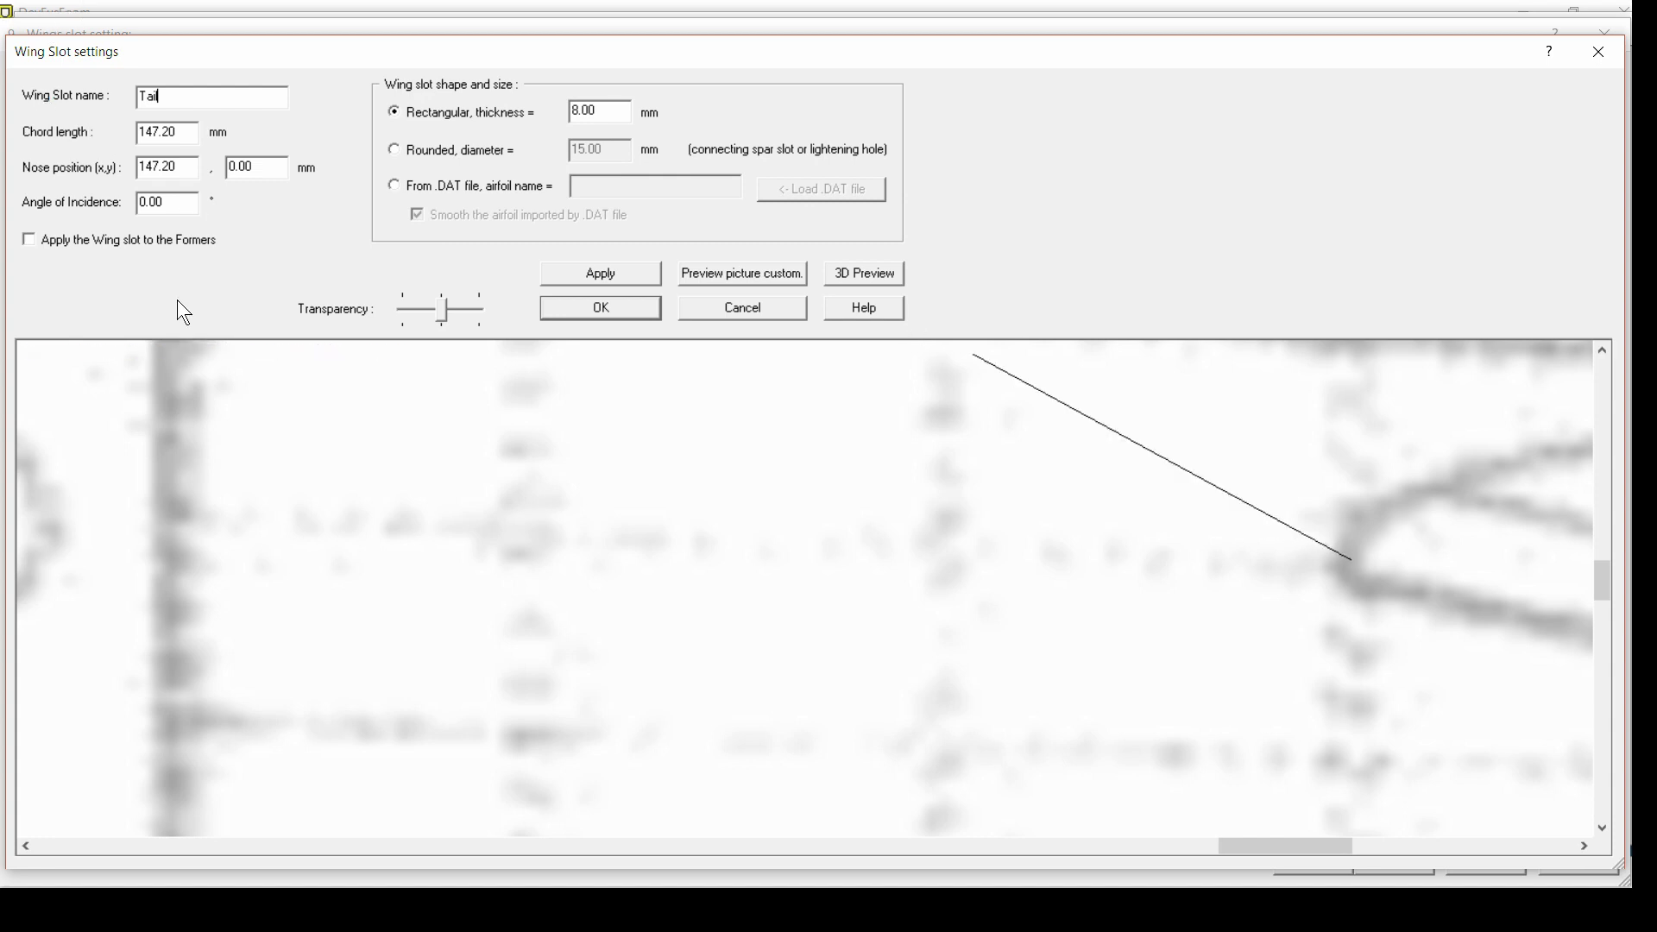
pyautogui.click(277, 408)
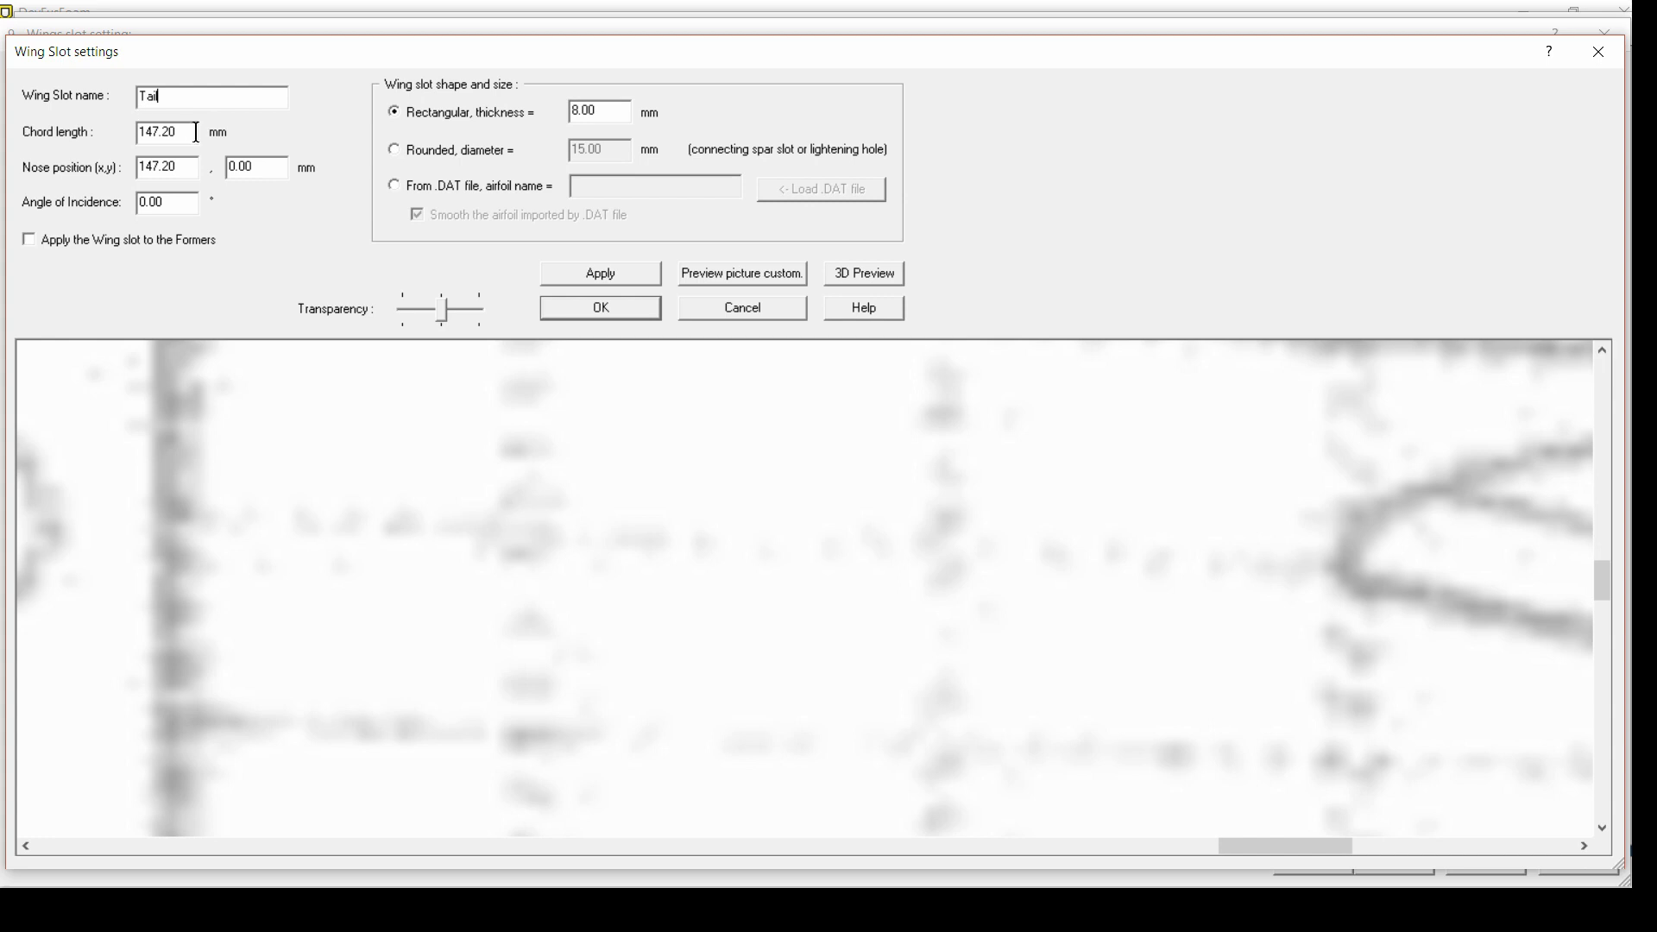
pyautogui.moveTo(177, 165); pyautogui.dragTo(105, 152)
pyautogui.write('54')
pyautogui.press('BackSpace')
pyautogui.press('BackSpace')
pyautogui.write('645')
pyautogui.press('Tab')
pyautogui.write('52')
pyautogui.click(610, 273)
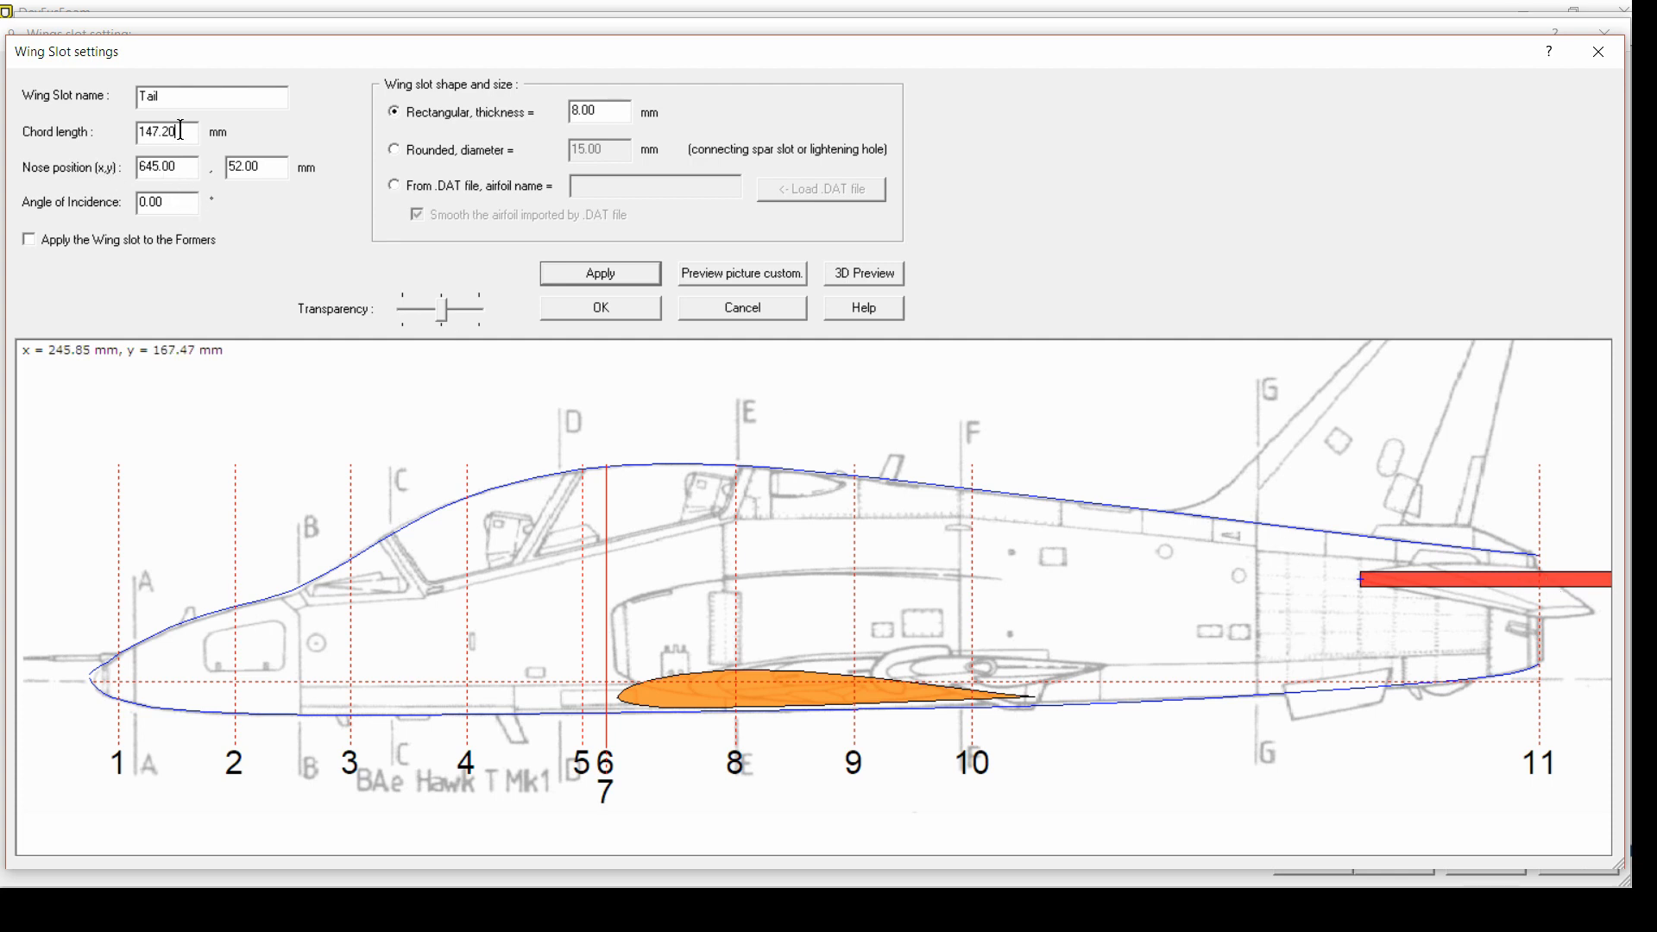
# Give the Tail slot a 95 mm chord length and a 6 mm rectangular thickness, and accept the slot
pyautogui.moveTo(182, 131); pyautogui.dragTo(126, 138)
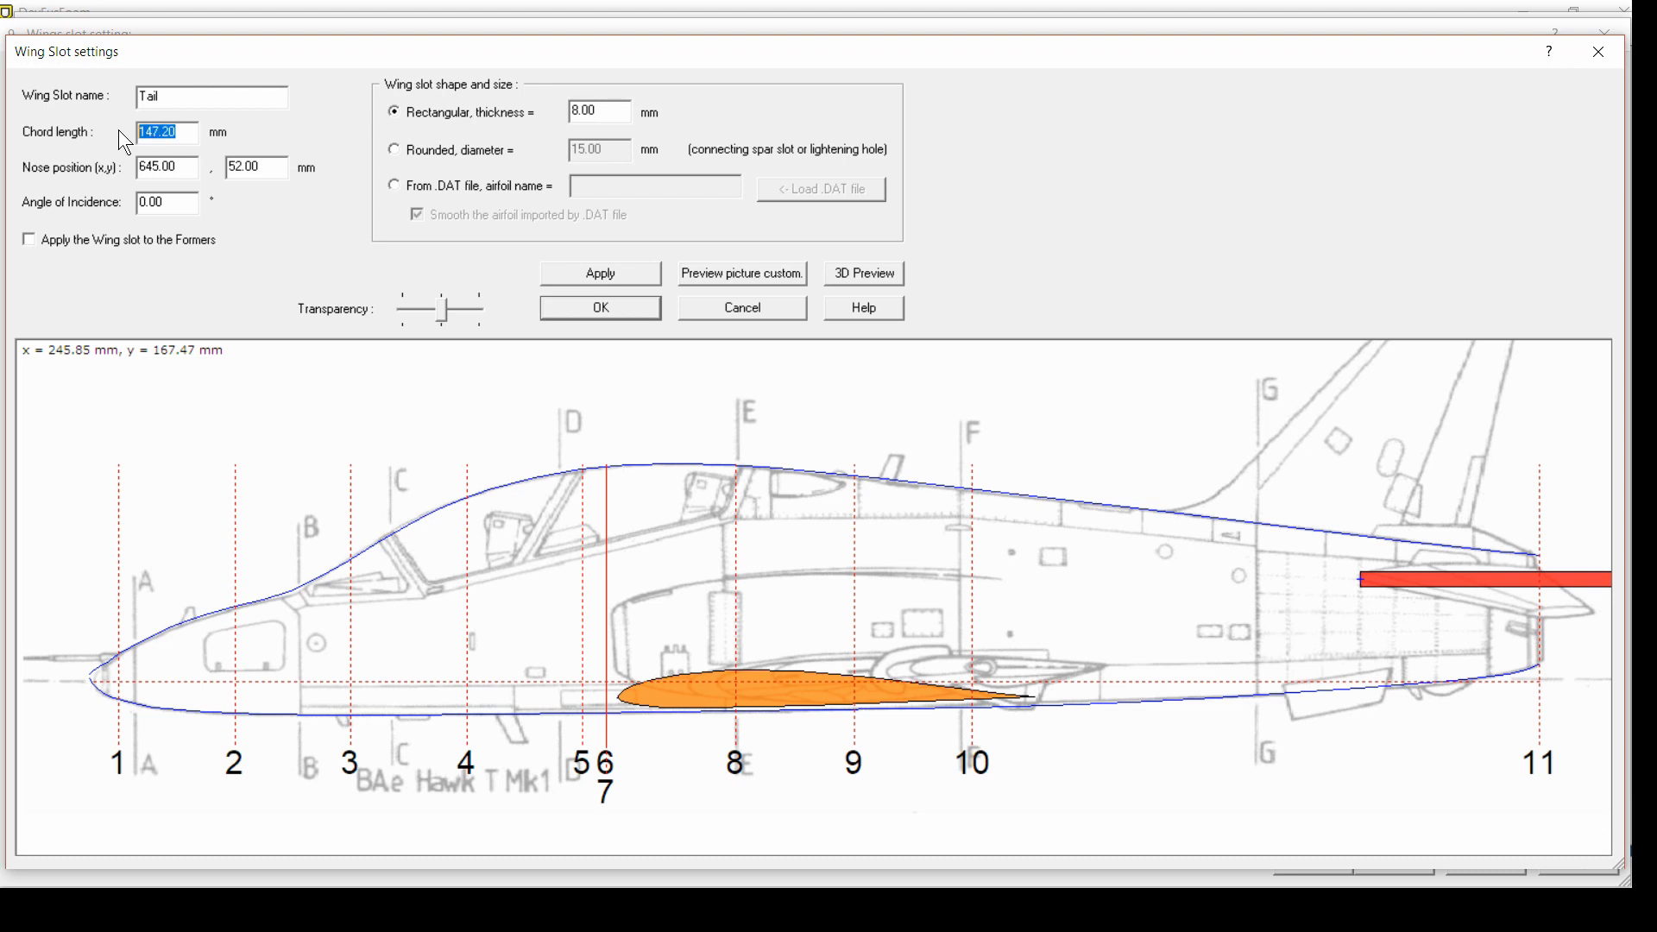
pyautogui.write('95')
pyautogui.click(569, 274)
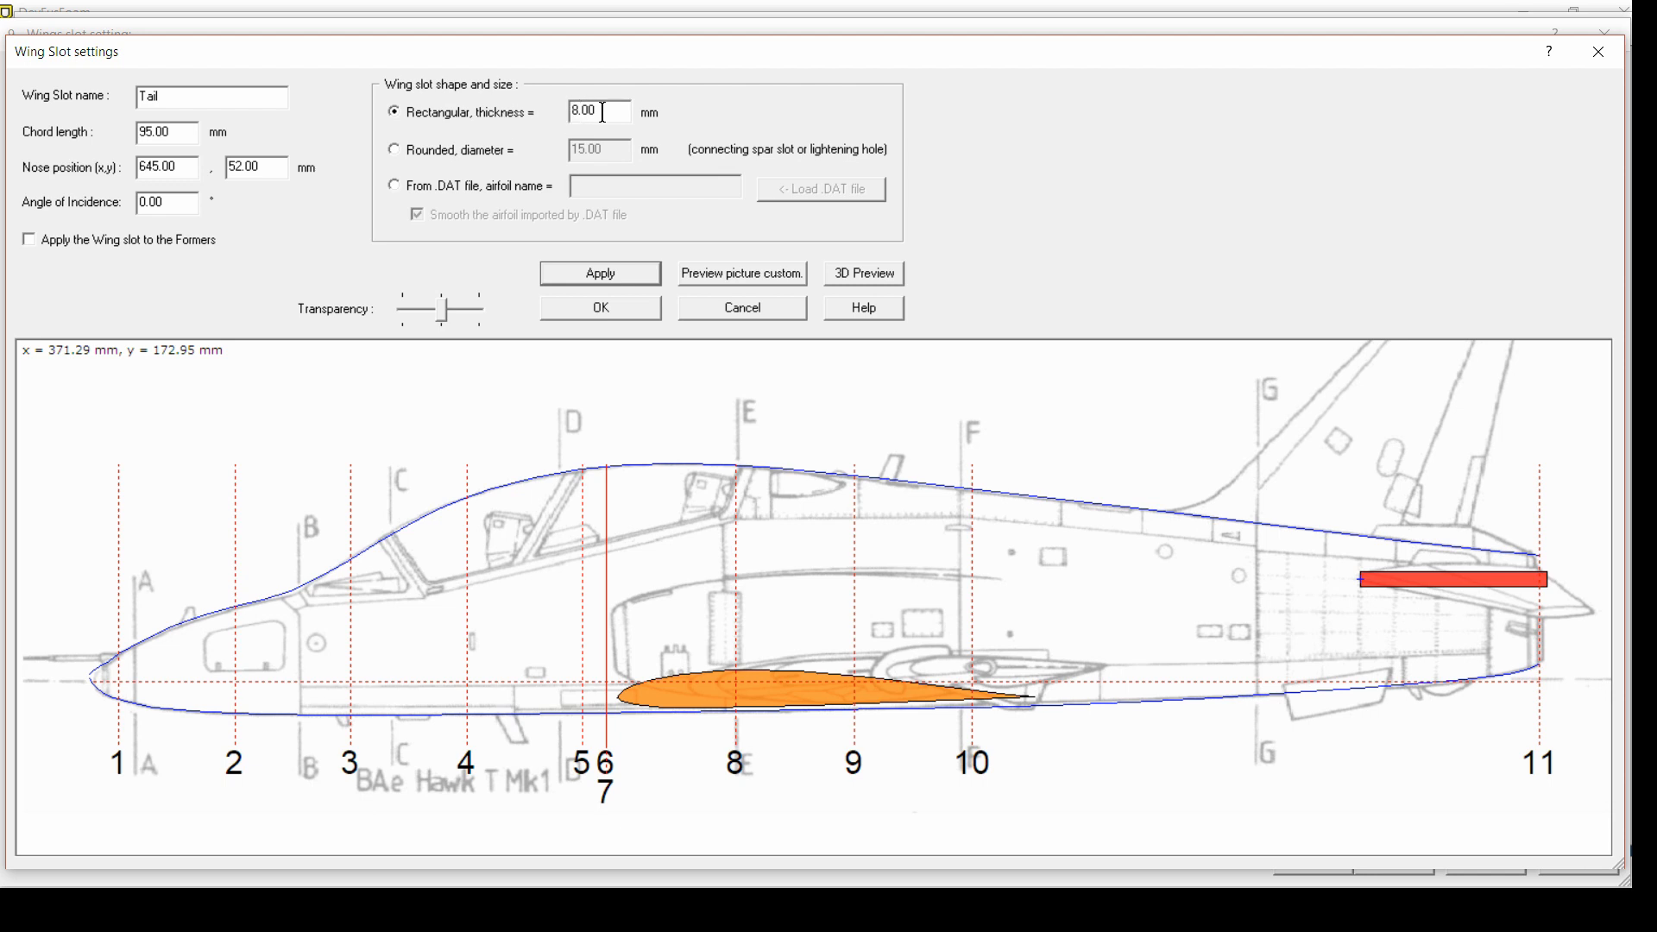
pyautogui.moveTo(604, 113); pyautogui.dragTo(568, 109)
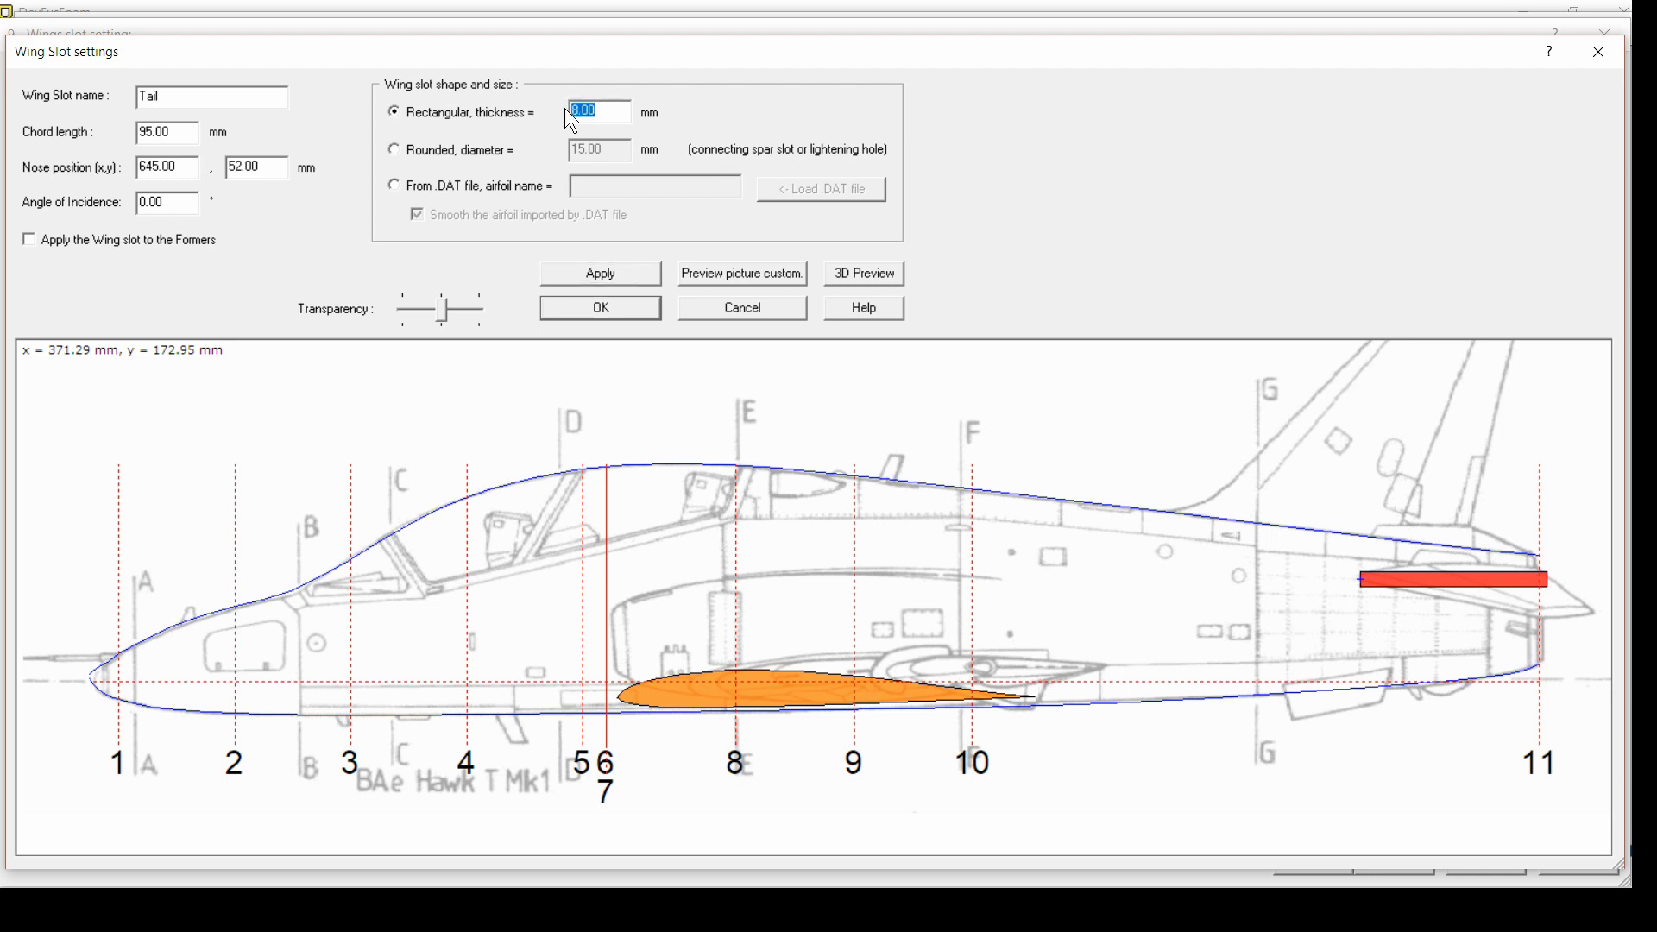
pyautogui.write('6')
pyautogui.click(620, 272)
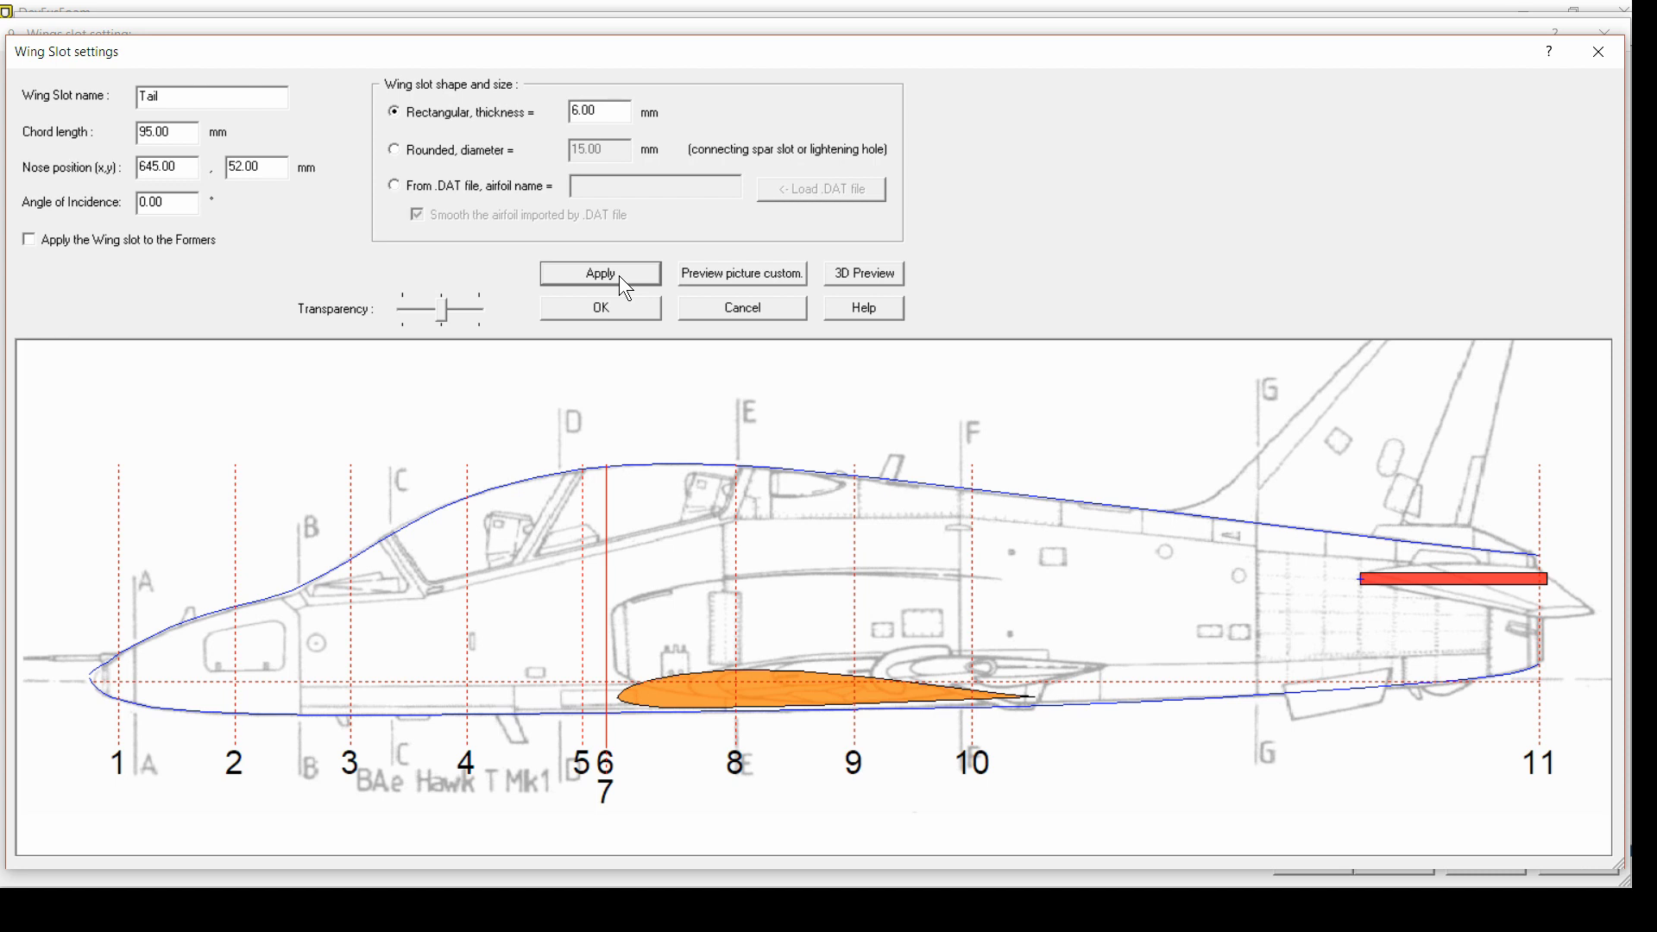
pyautogui.click(612, 308)
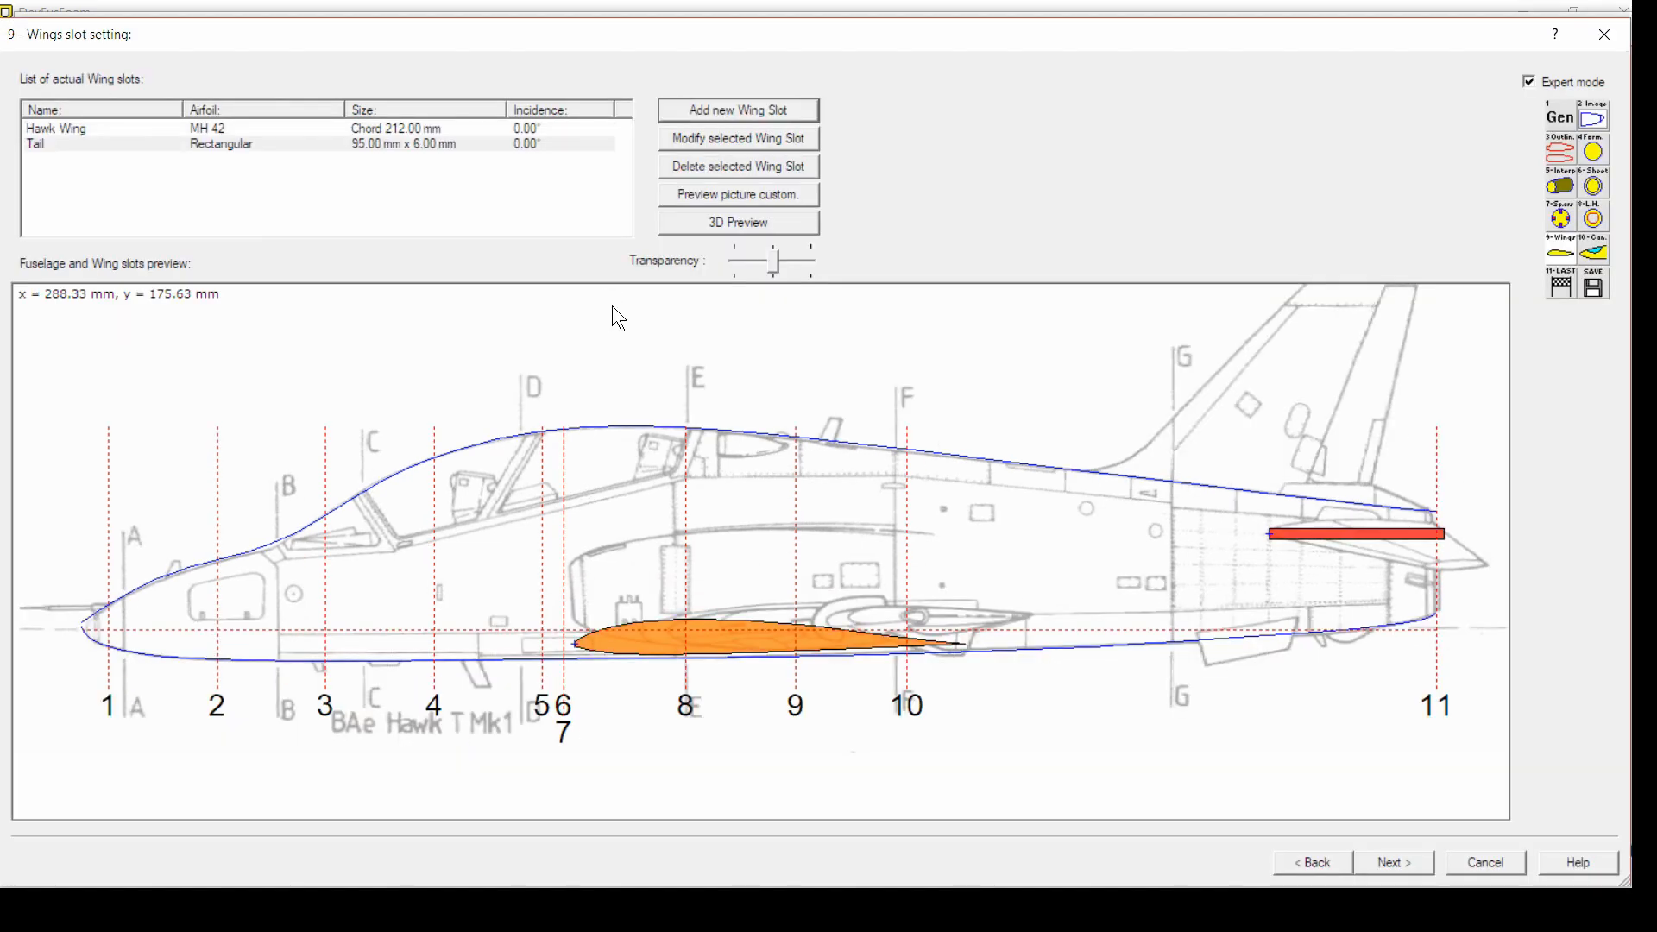
# Inspect the wing and tail slots from the side in the 3D preview of the fuselage, and close it
pyautogui.click(724, 226)
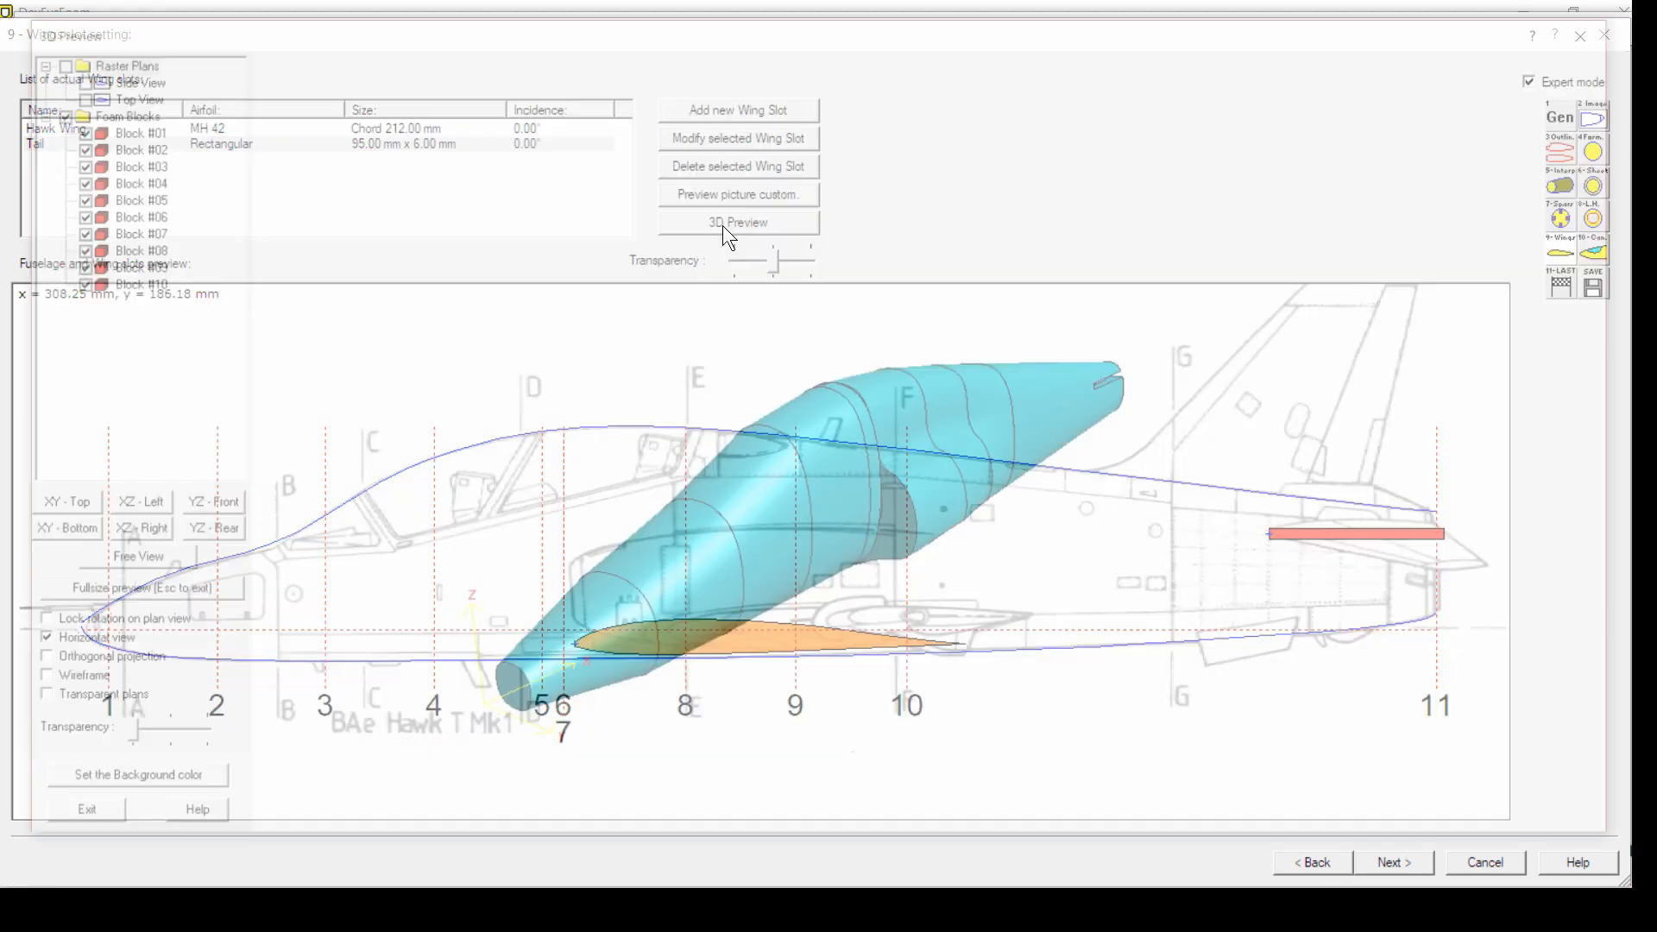
pyautogui.moveTo(875, 284); pyautogui.dragTo(839, 369)
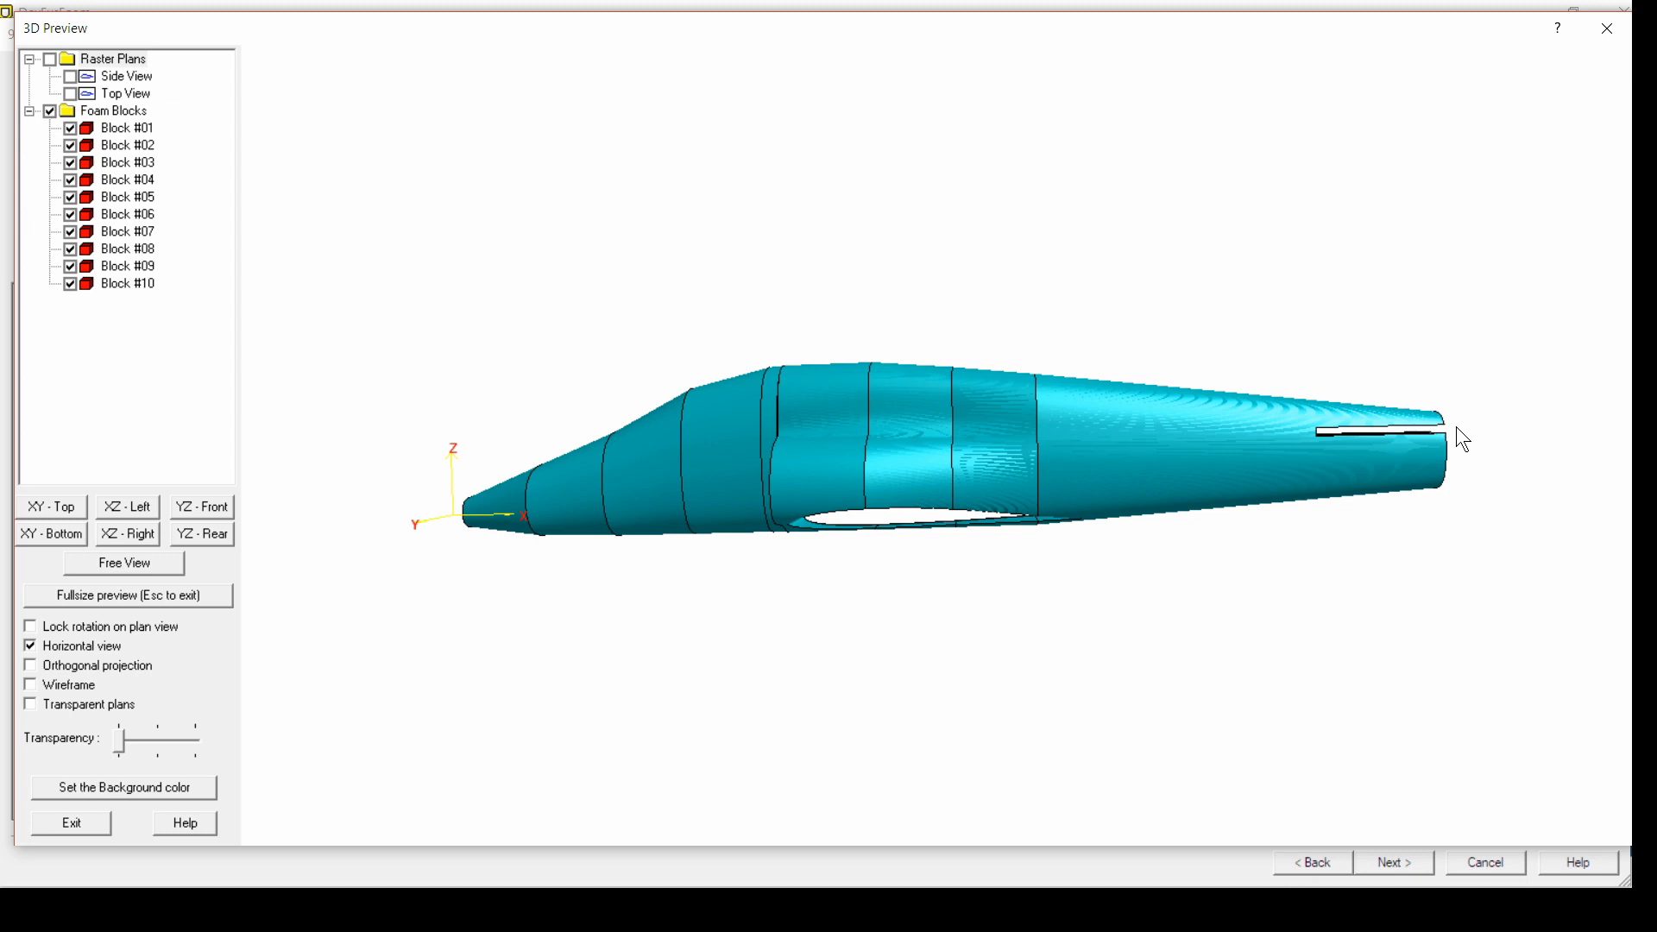
pyautogui.click(72, 823)
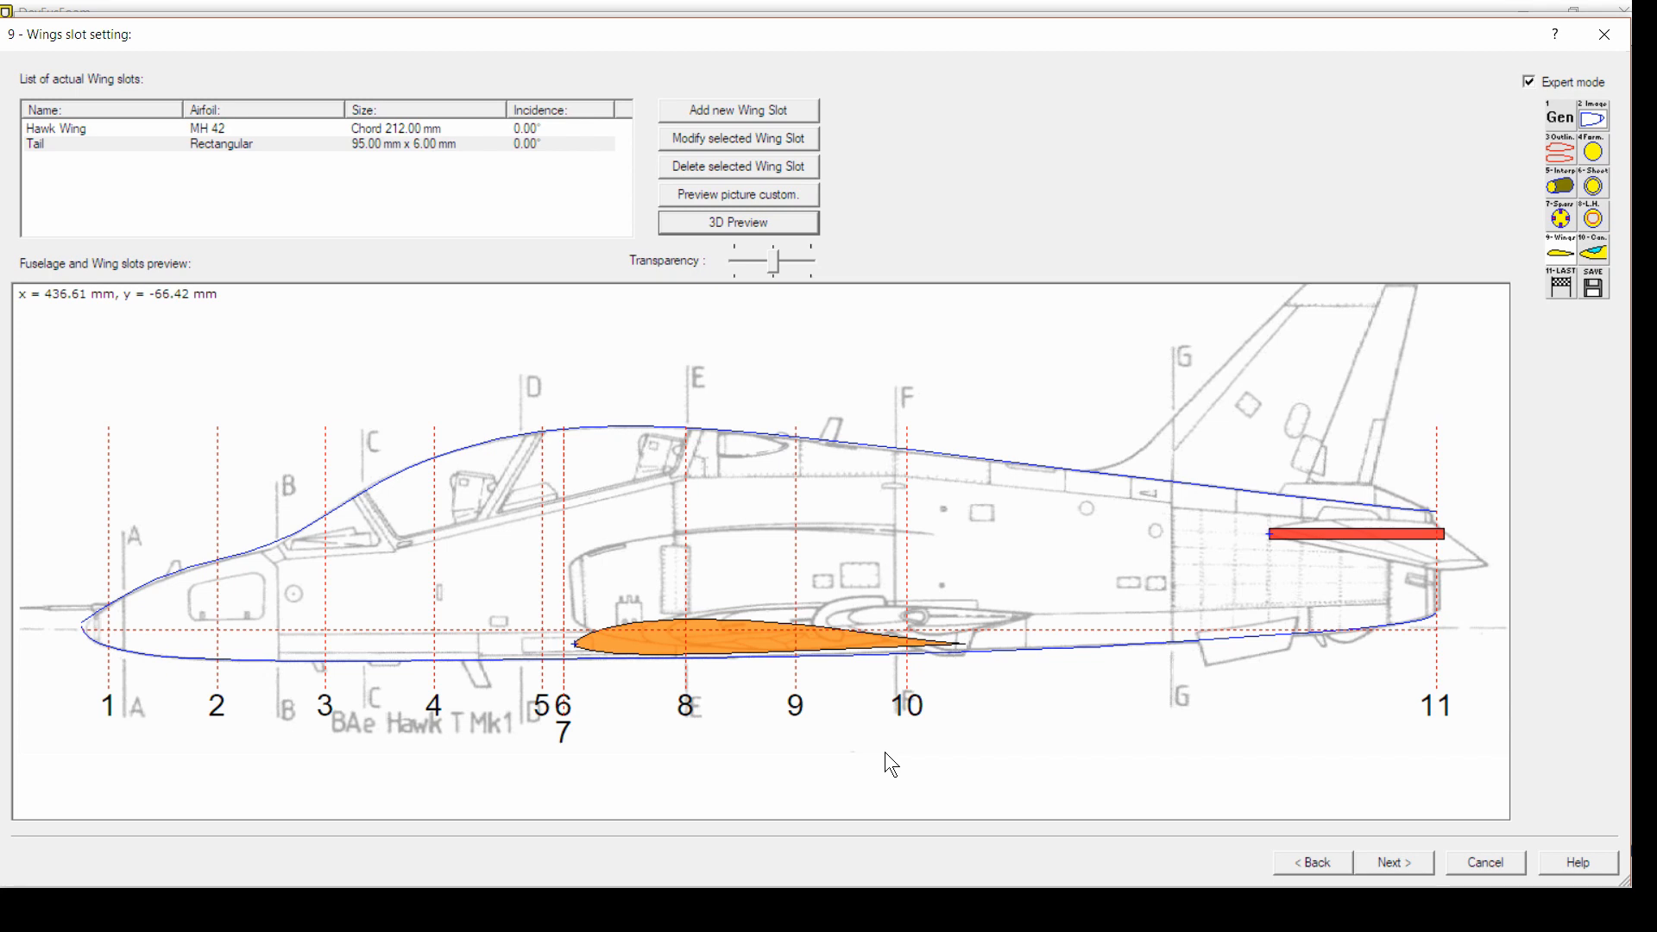
# Advance to the canopy slots setting stage and add a new canopy slot
pyautogui.click(1384, 863)
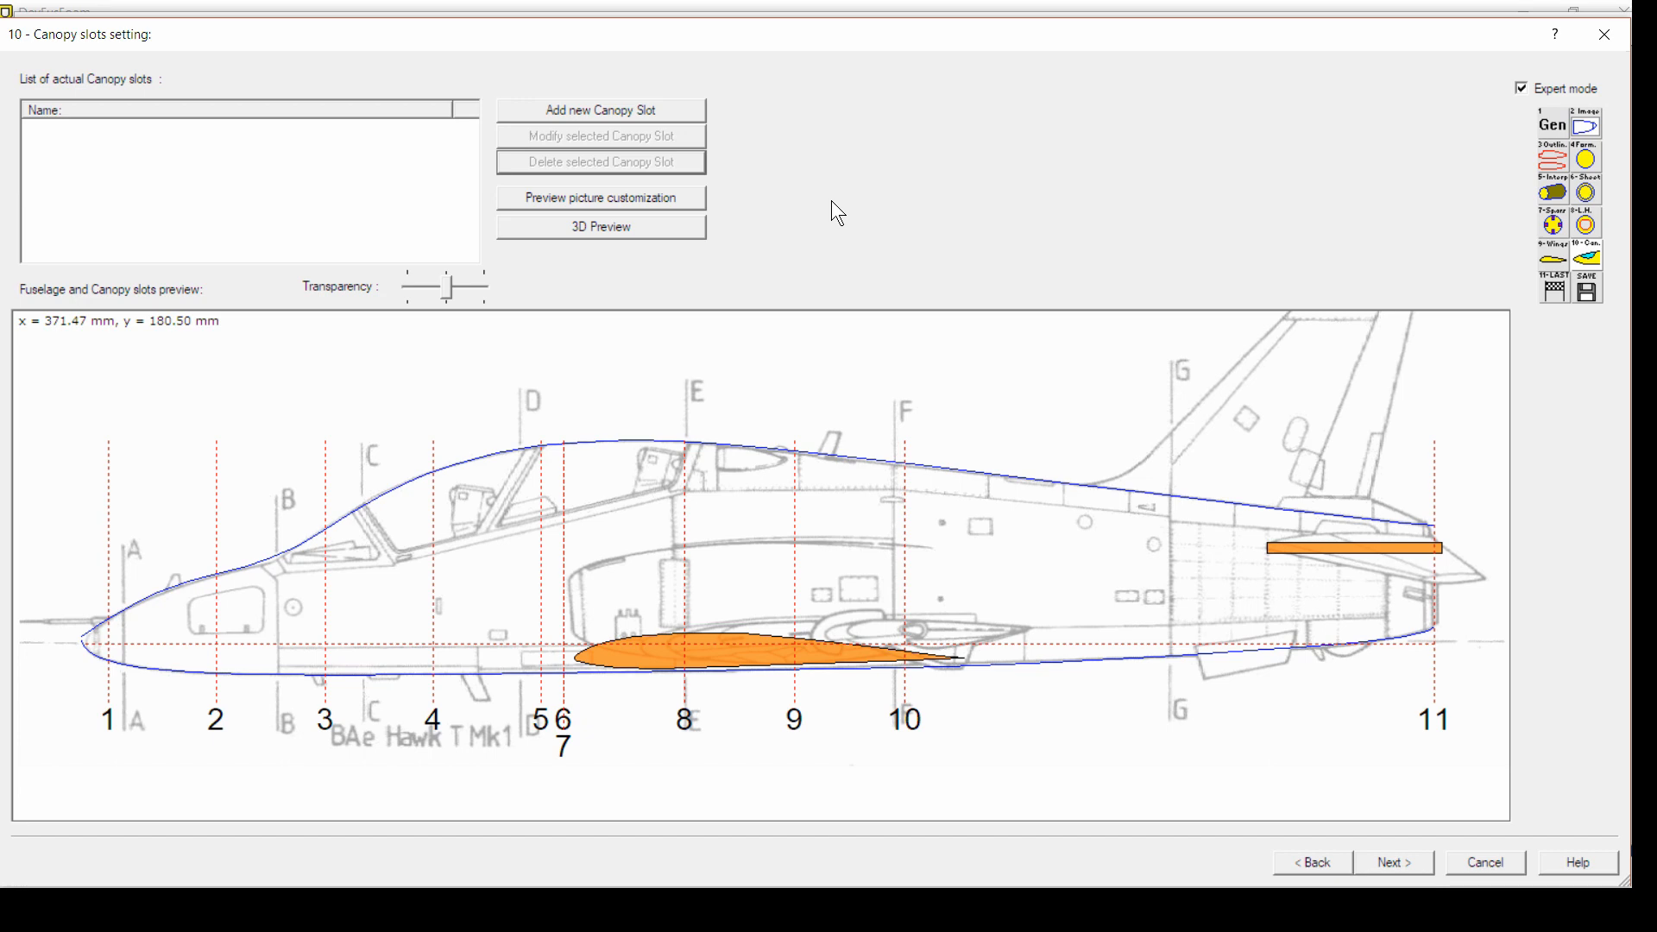
pyautogui.click(637, 108)
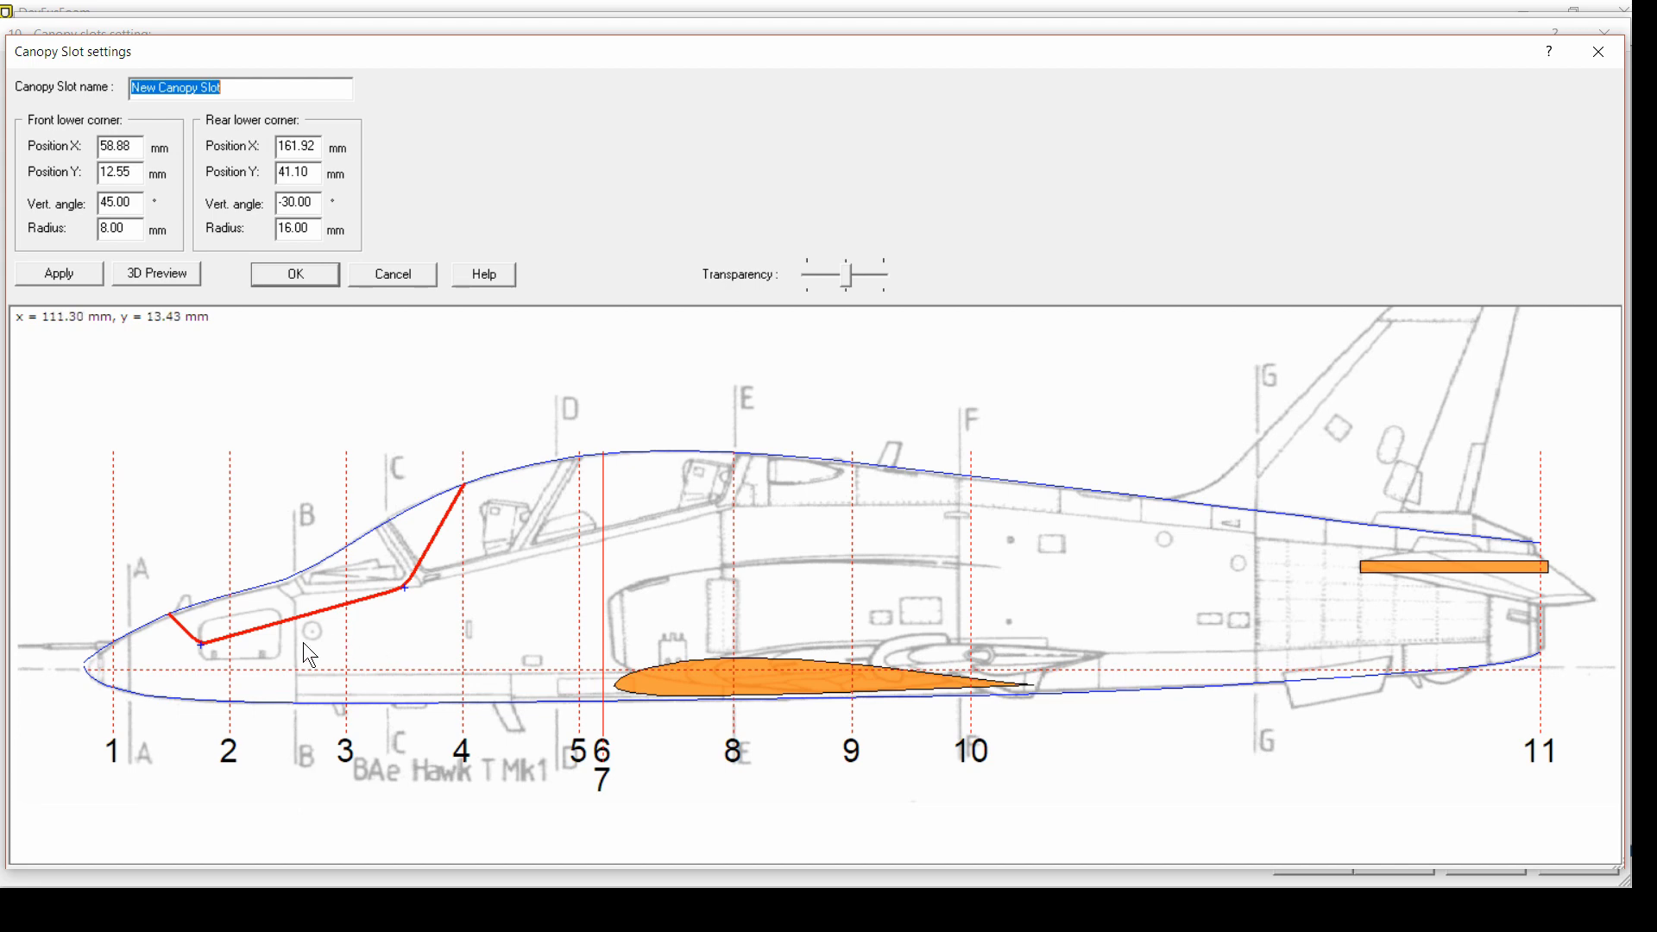
# Locate the windscreen's front lower corner on the plan and set the canopy slot's front lower corner to X 112, Y 41 mm
pyautogui.scroll(4, 300, 644)
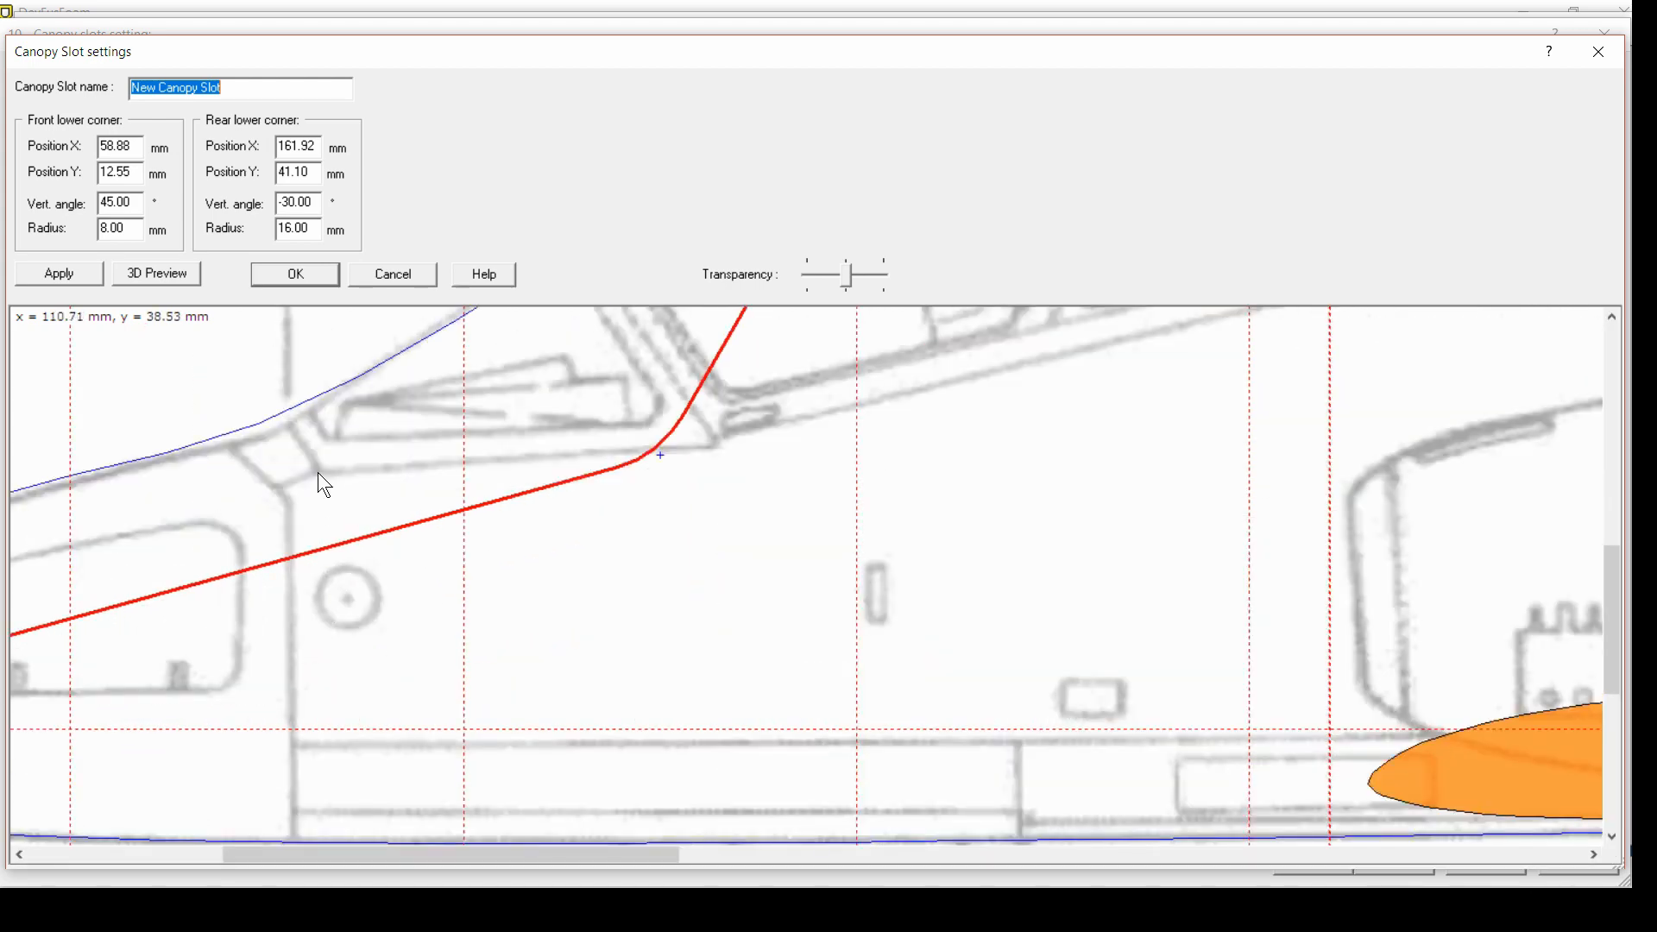
pyautogui.scroll(-4, 370, 537)
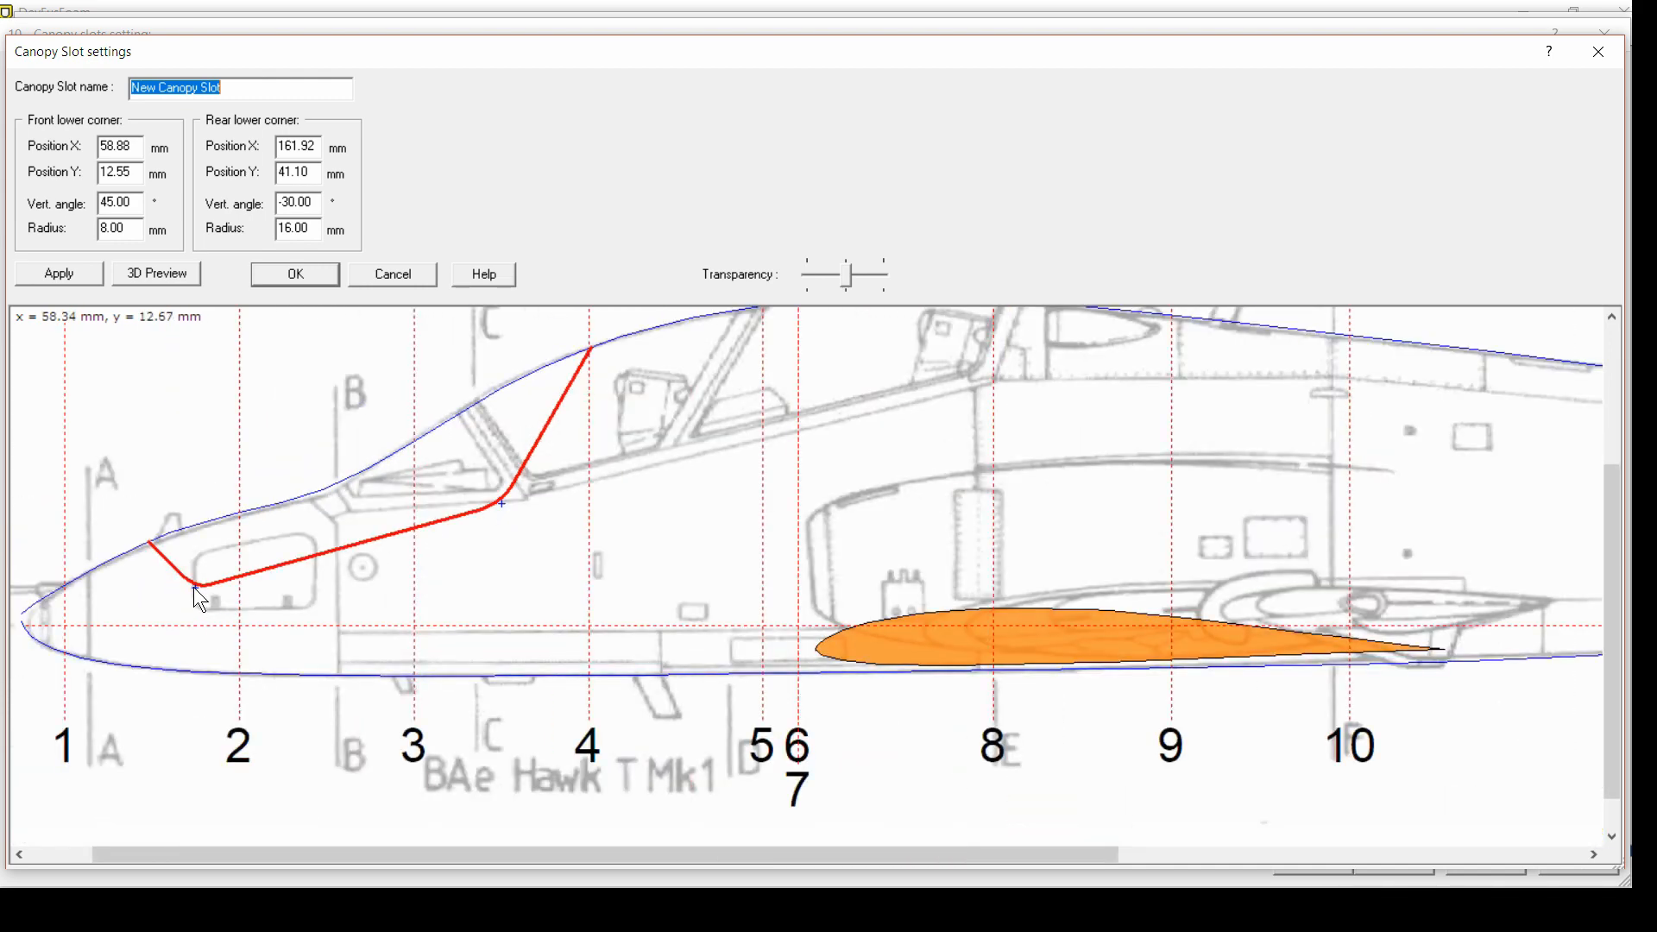
pyautogui.scroll(4, 505, 503)
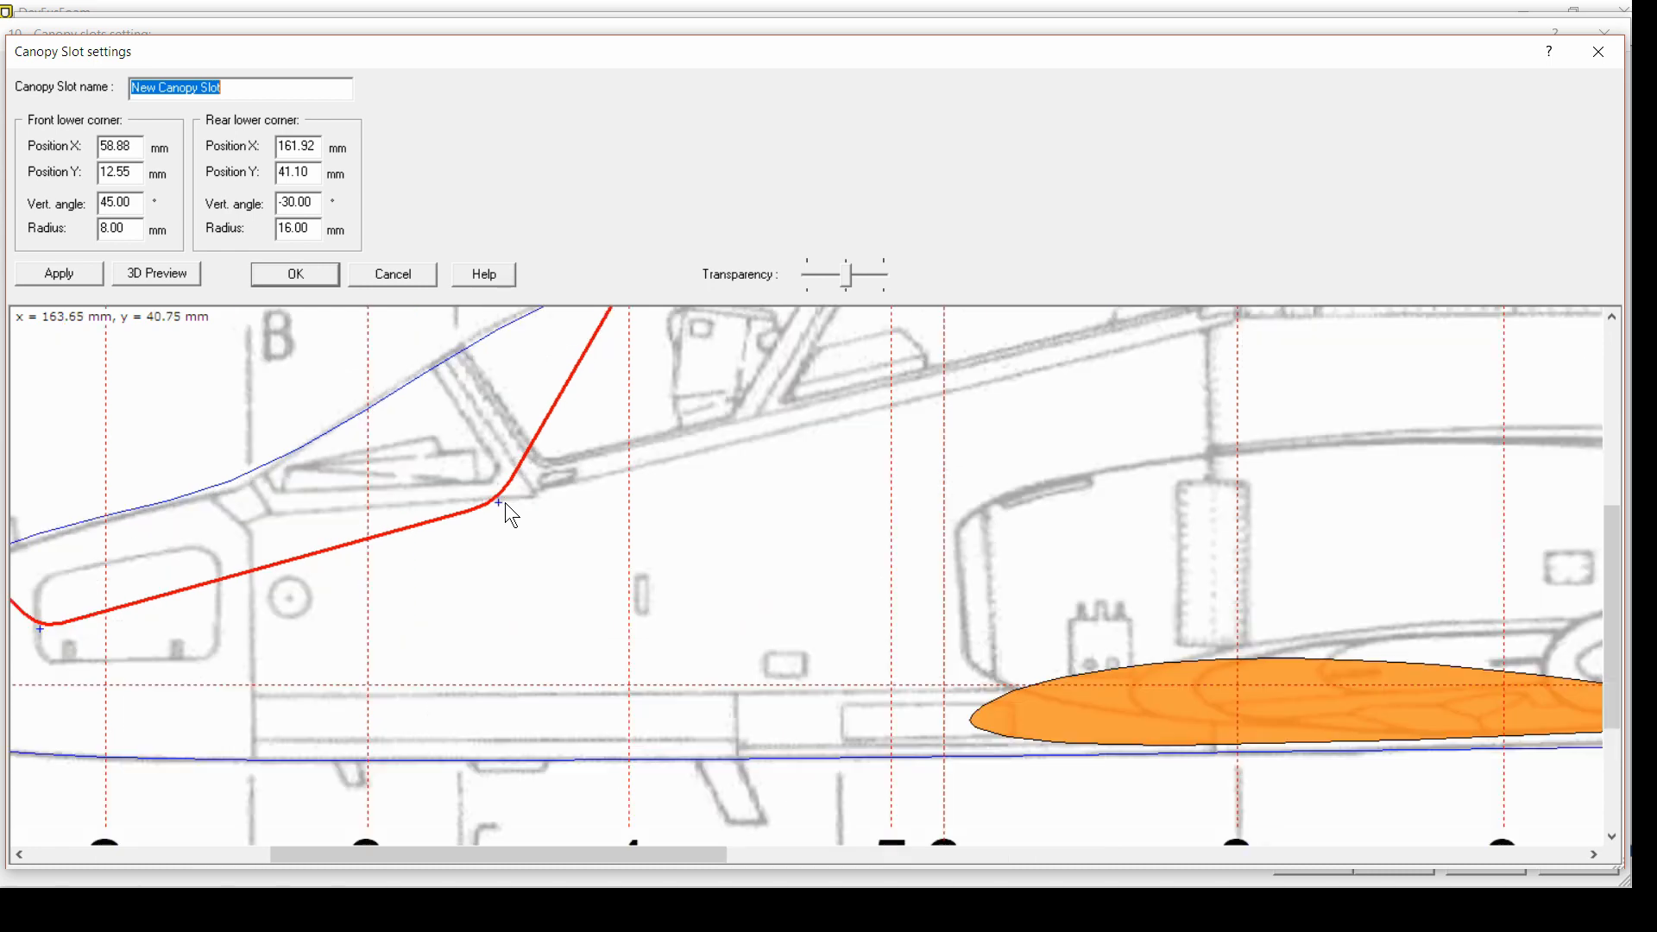
pyautogui.scroll(-2, 505, 504)
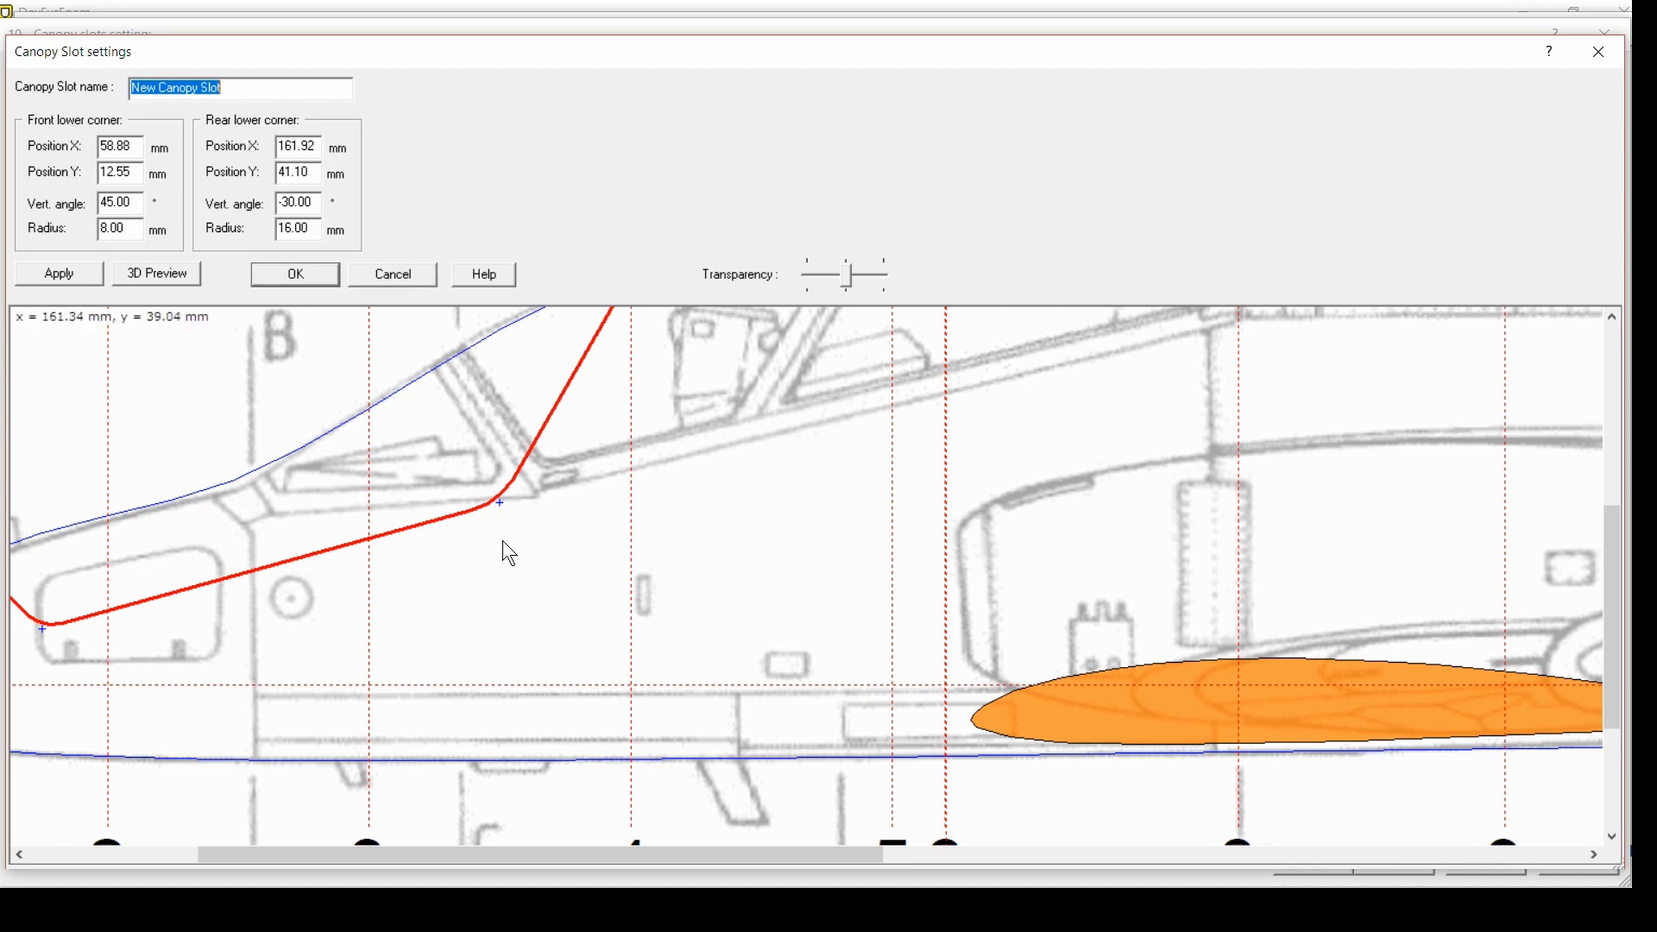
pyautogui.scroll(2, 509, 565)
pyautogui.scroll(-2, 502, 551)
pyautogui.scroll(2, 235, 639)
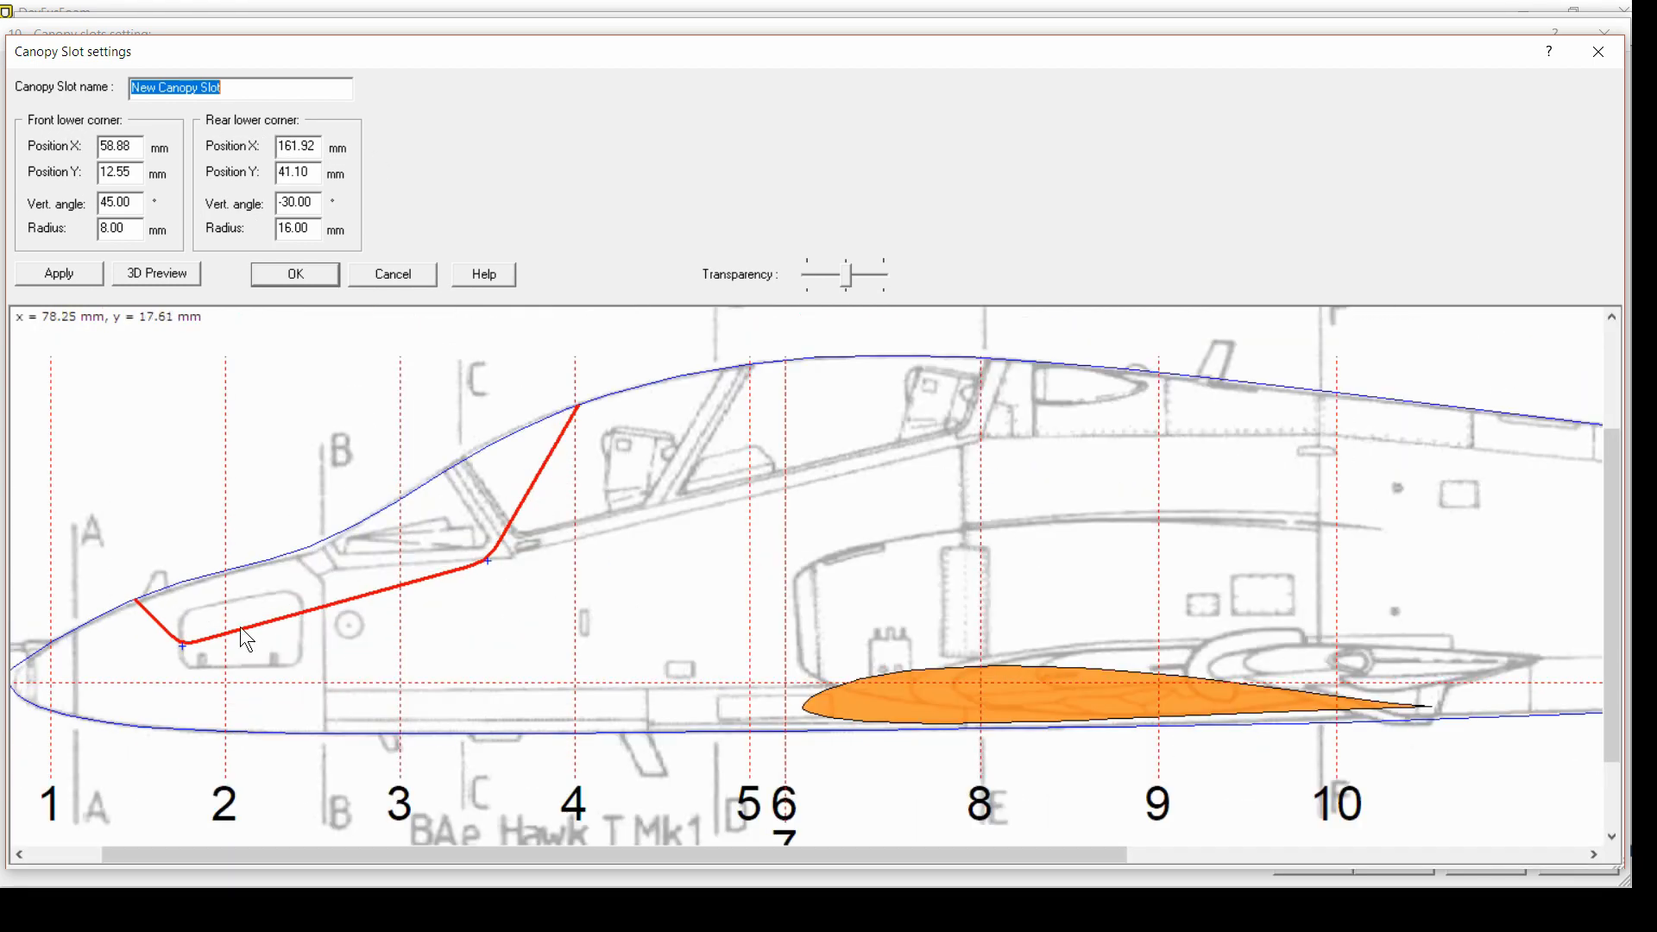
pyautogui.scroll(2, 345, 566)
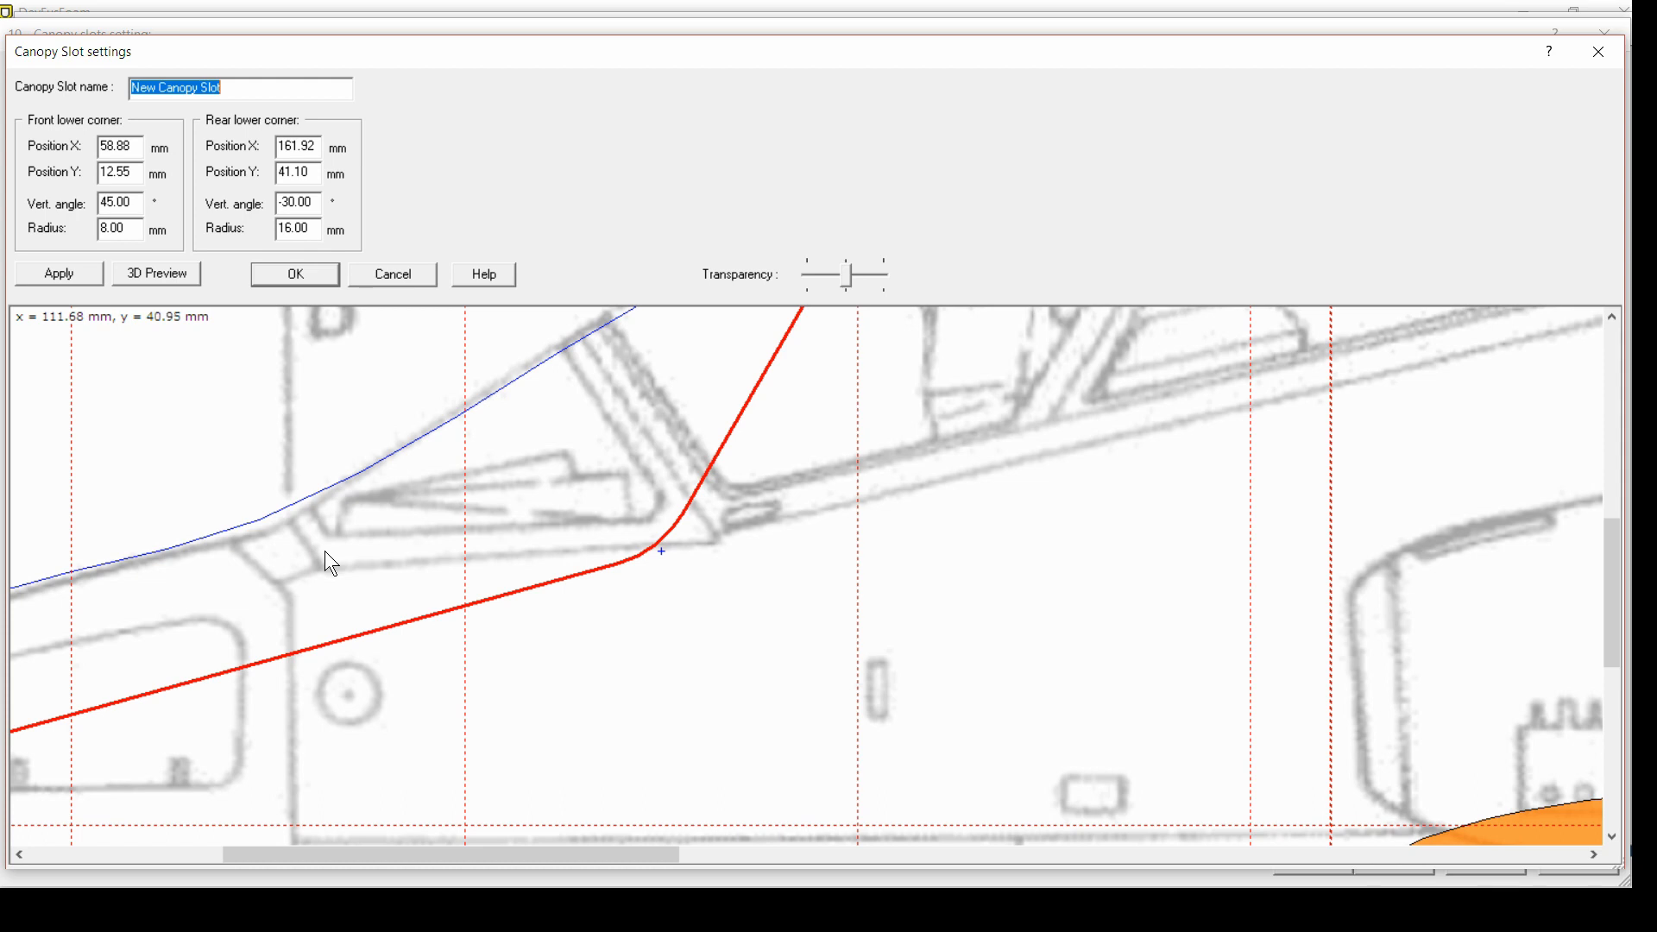
pyautogui.moveTo(131, 147); pyautogui.dragTo(89, 150)
pyautogui.write('11')
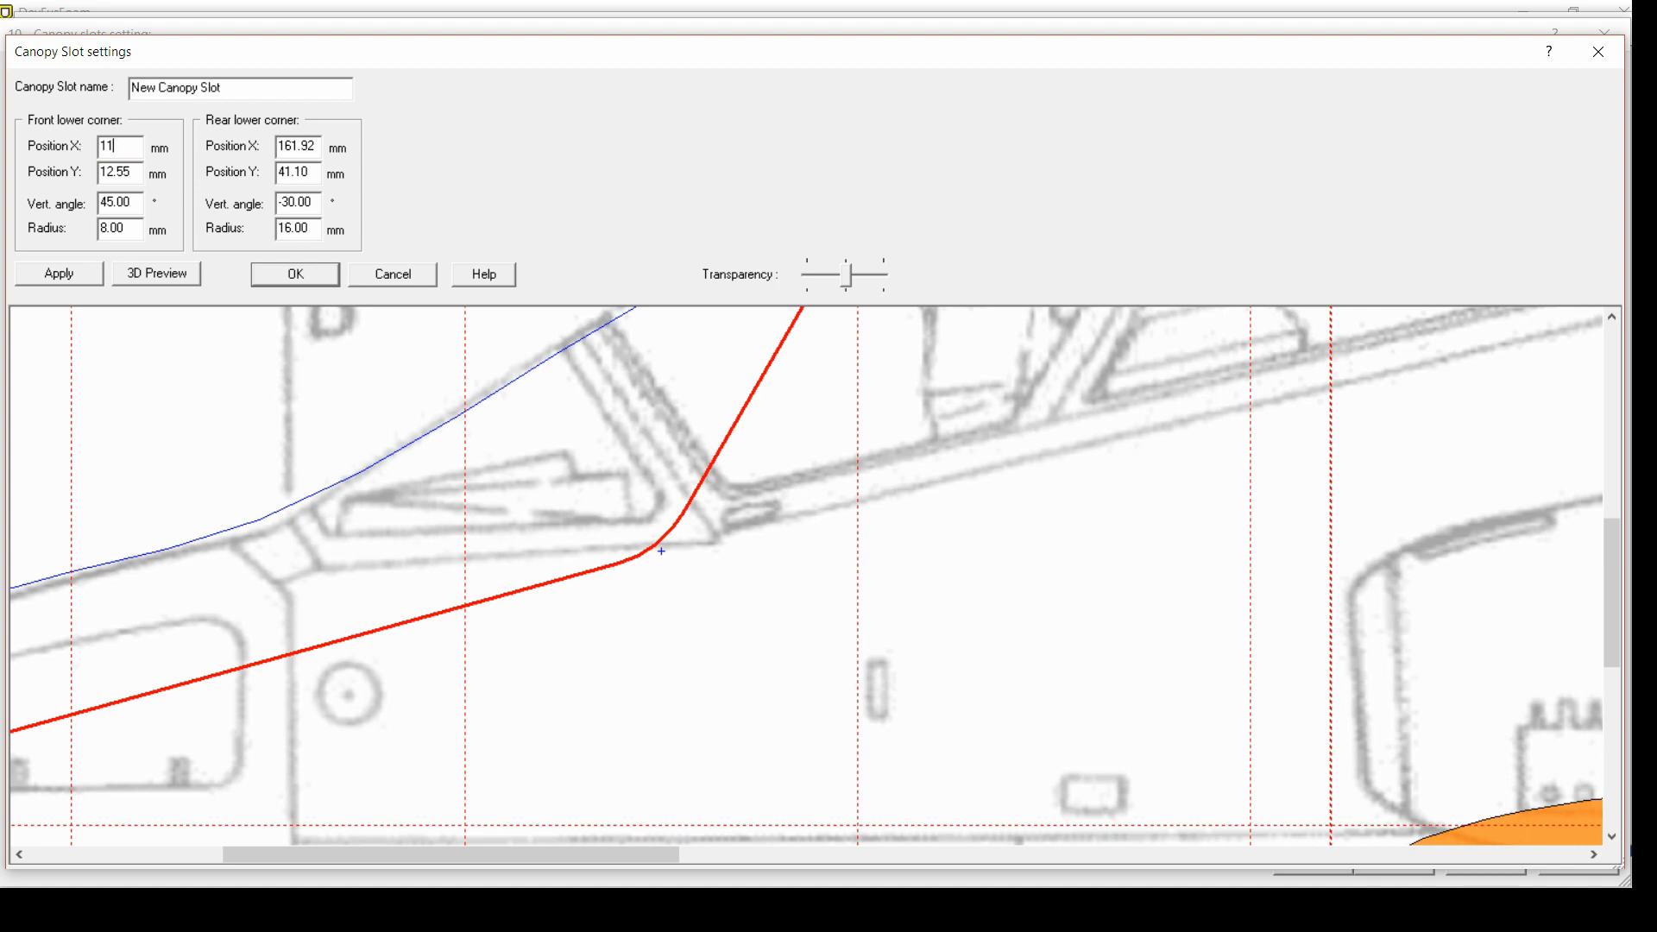
pyautogui.write('2')
pyautogui.moveTo(136, 175); pyautogui.dragTo(80, 172)
pyautogui.write('41')
pyautogui.click(76, 272)
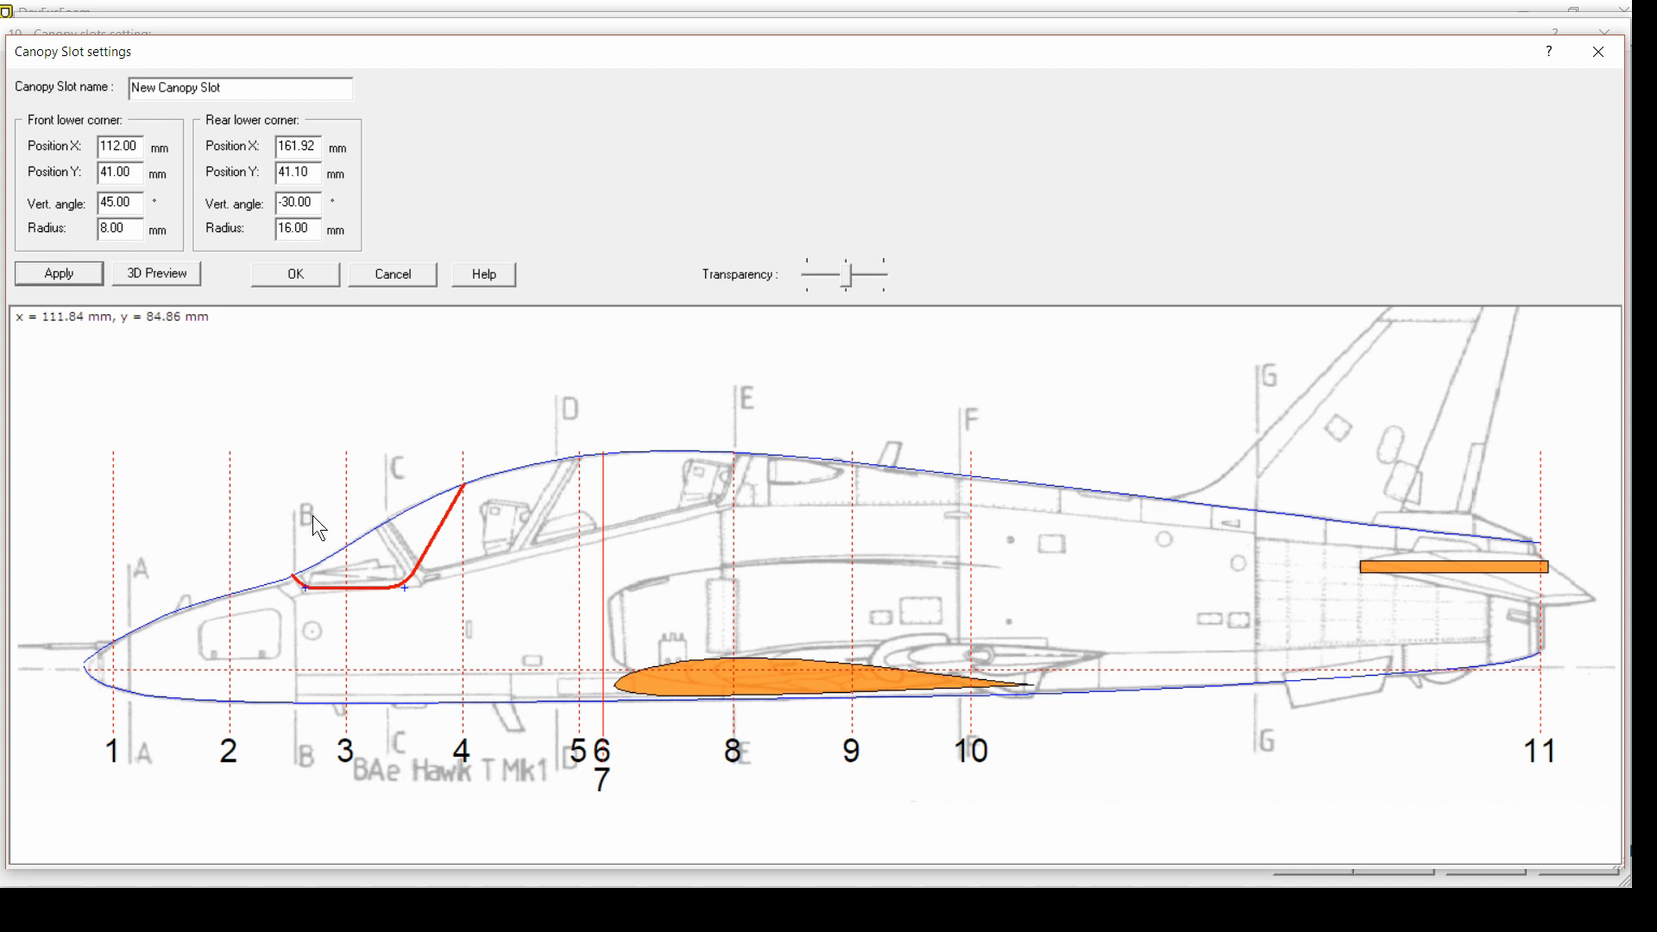
# Set the canopy slot's front lower corner Y position to 42 mm and check the outline against the plan
pyautogui.scroll(3, 295, 584)
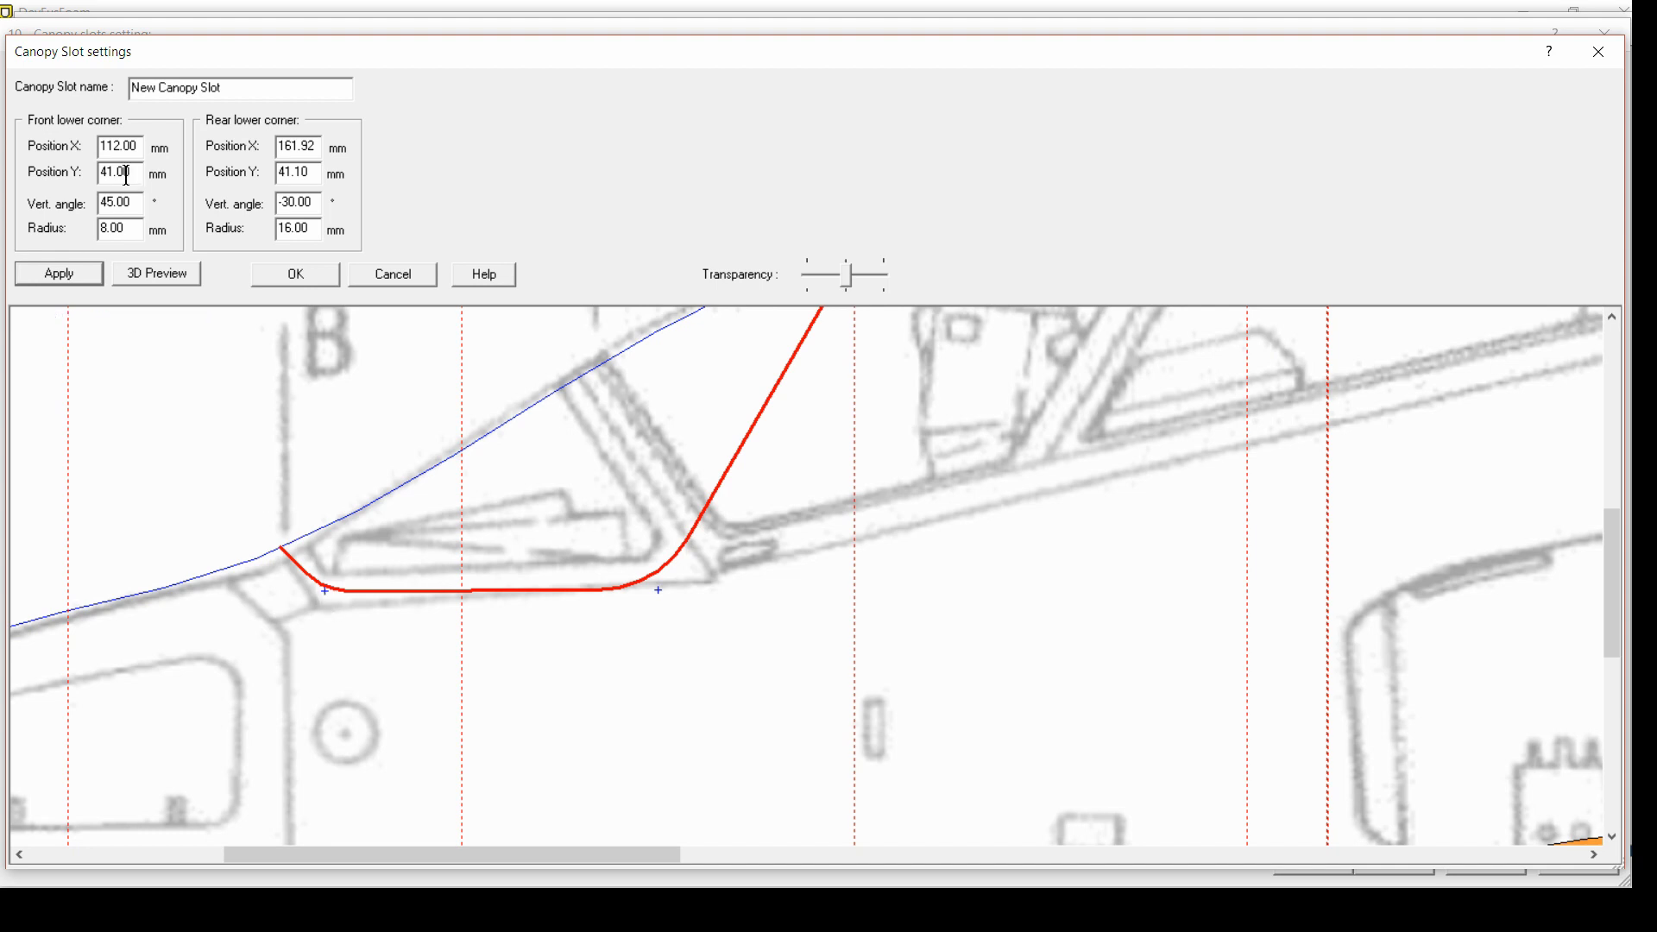
pyautogui.moveTo(127, 172); pyautogui.dragTo(93, 175)
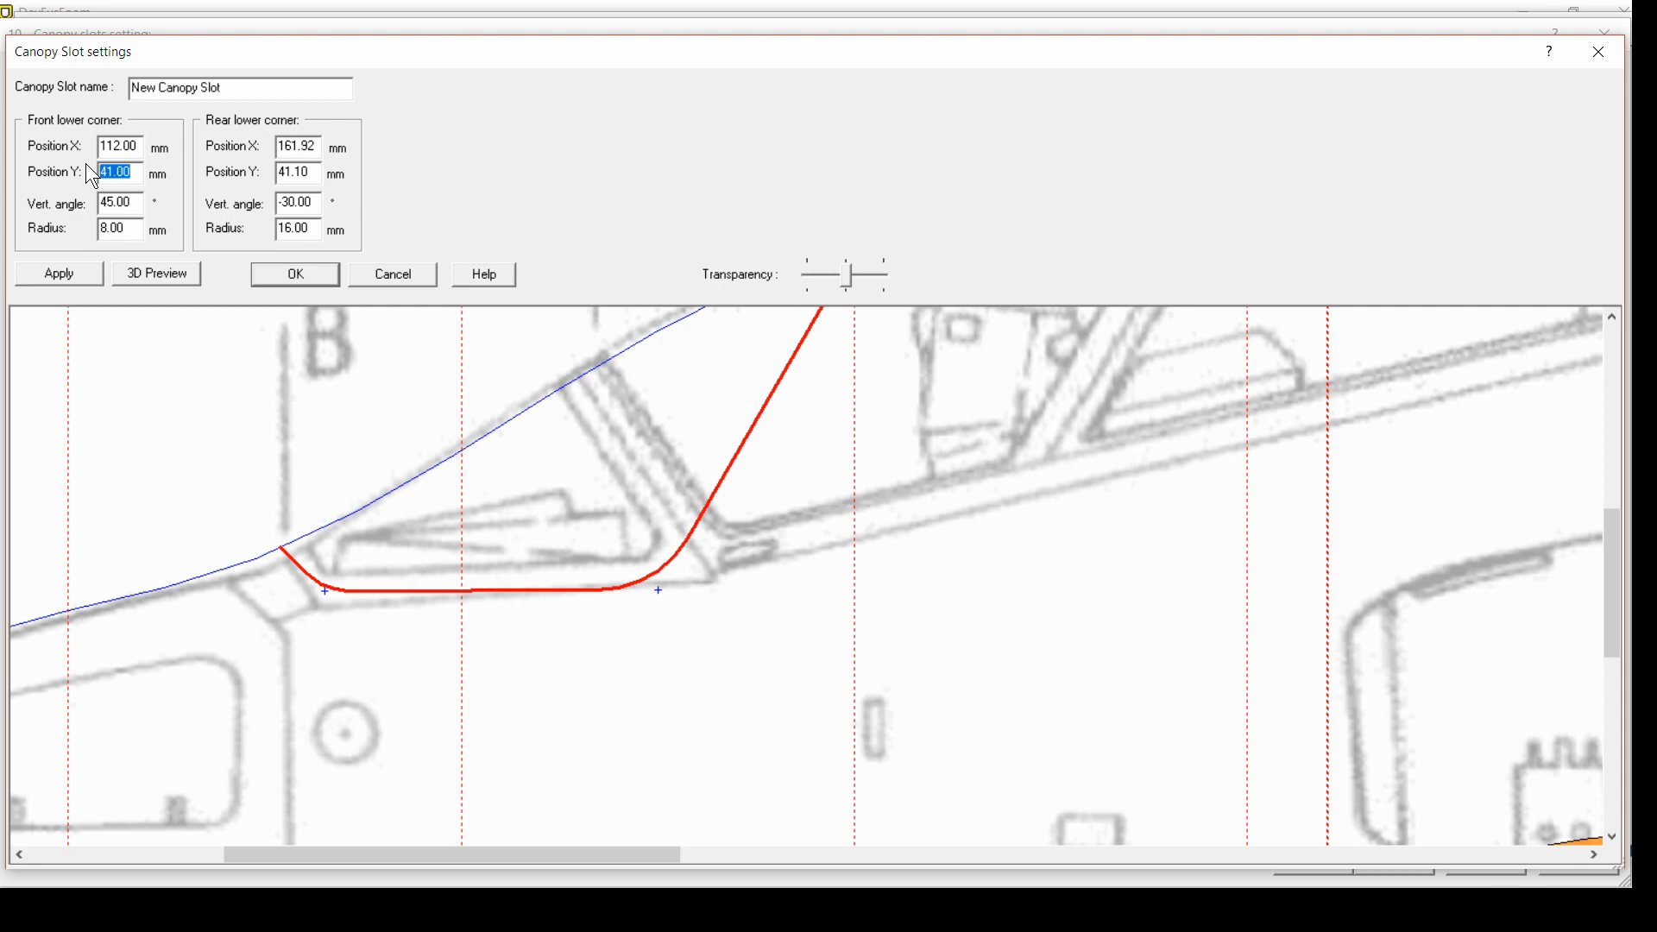
pyautogui.write('42')
pyautogui.click(77, 278)
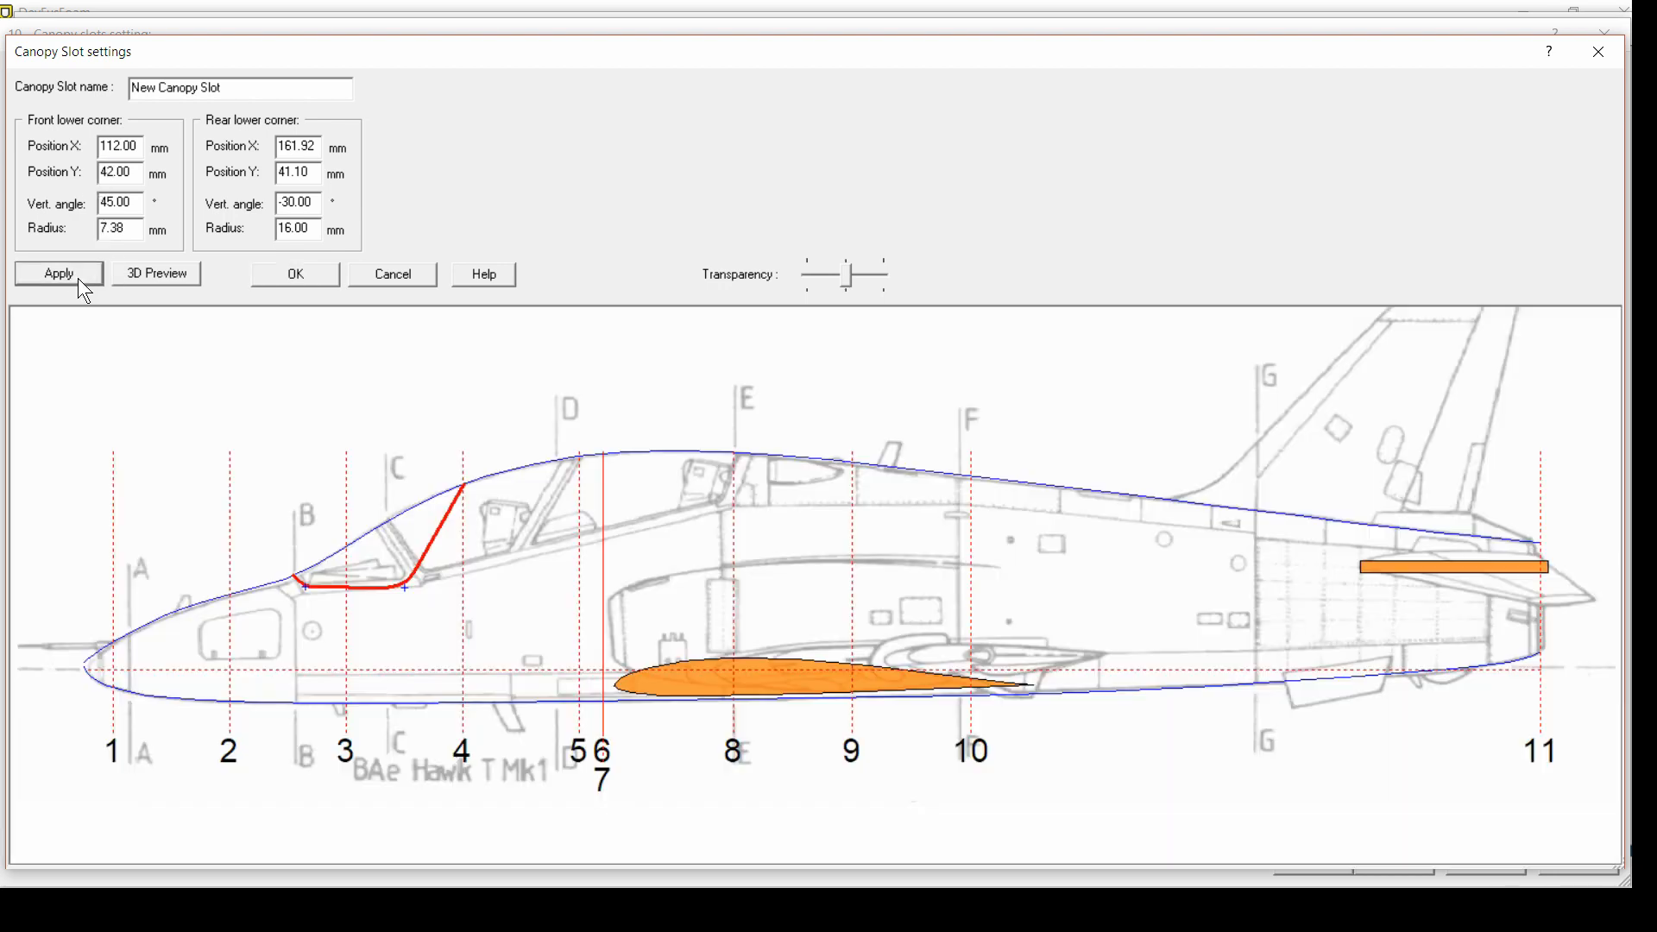
pyautogui.scroll(3, 329, 604)
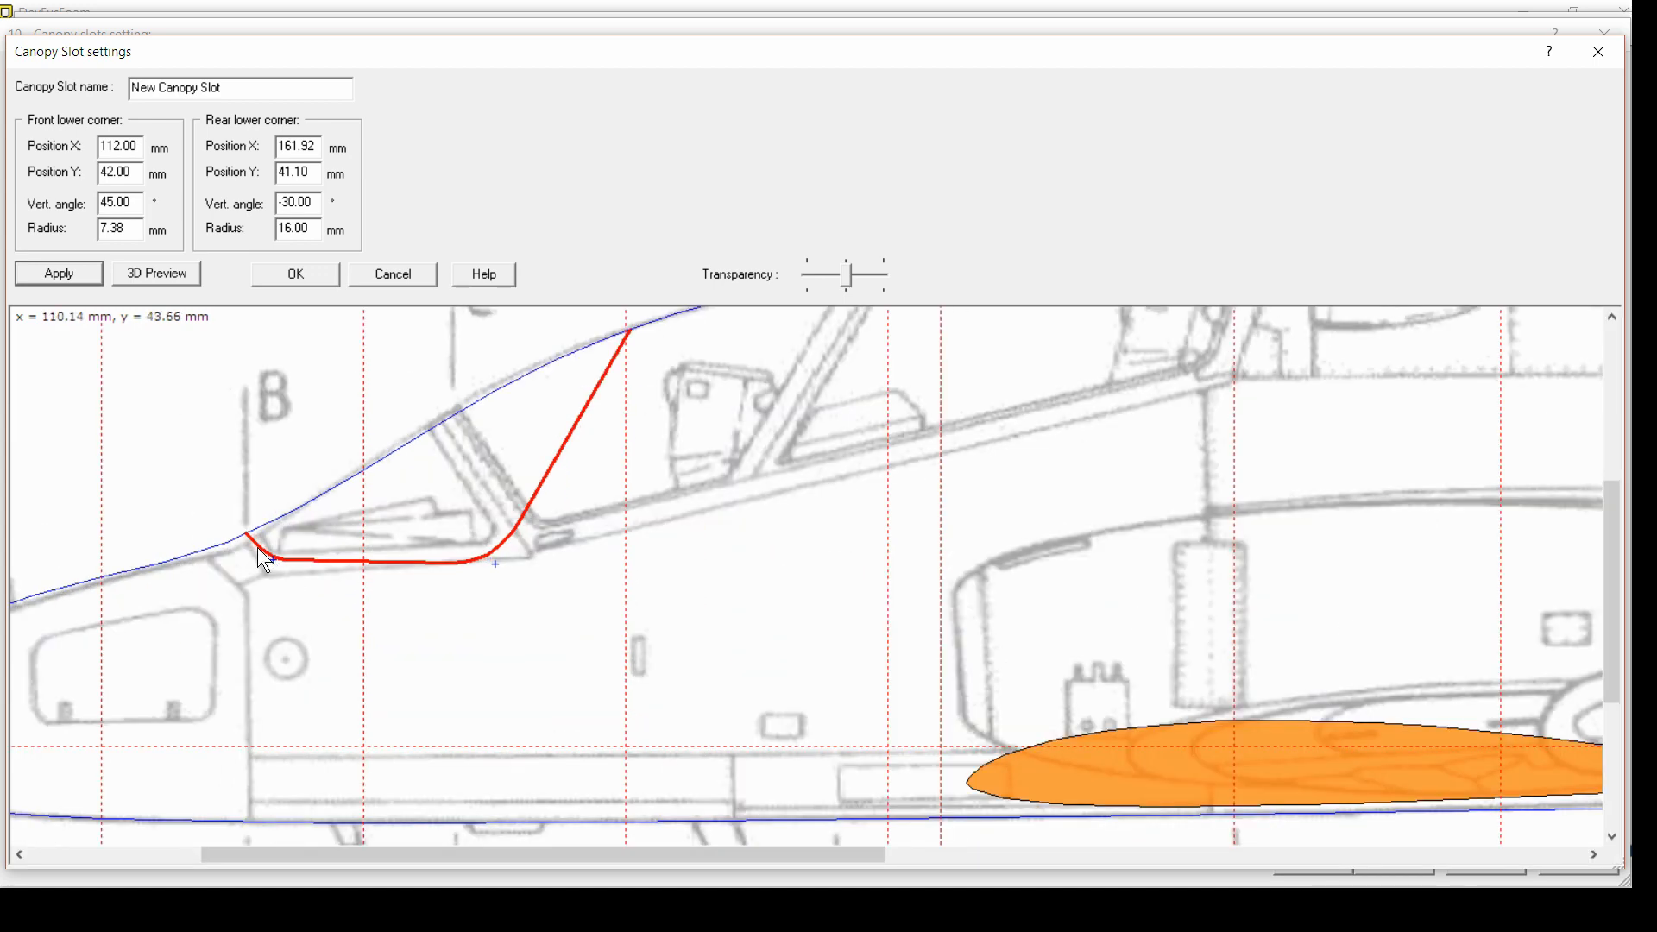
pyautogui.scroll(3, 257, 547)
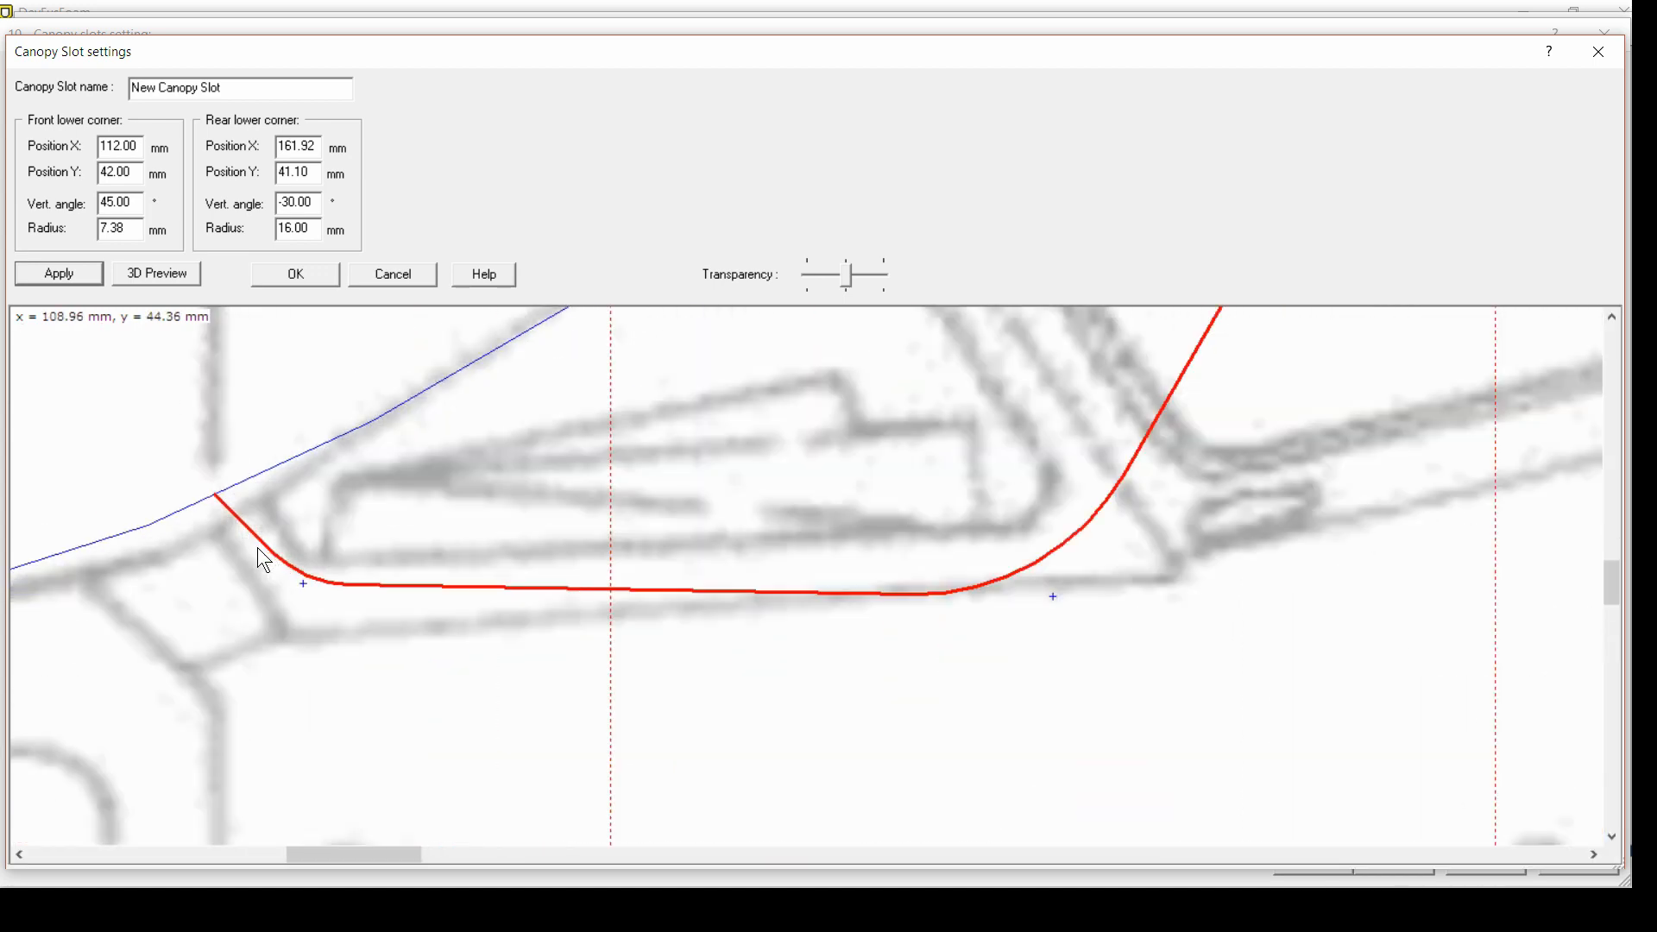
# Set the canopy slot's front lower corner Y position to 40 mm and compare the outline with the plan
pyautogui.doubleClick(141, 174)
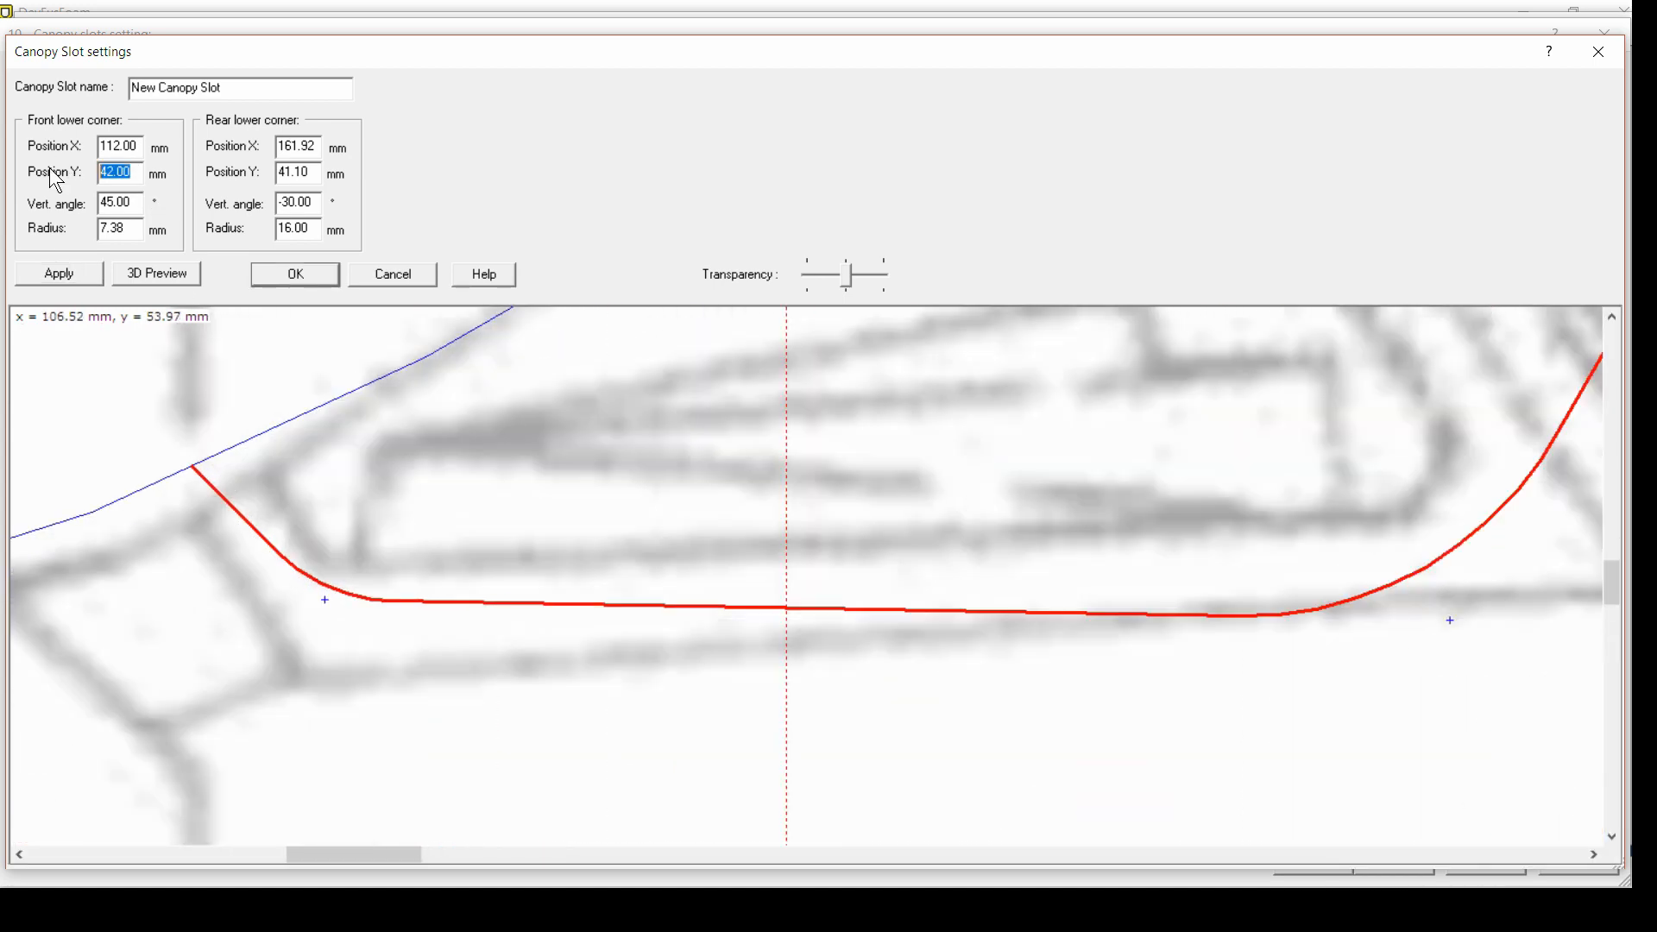
pyautogui.write('40')
pyautogui.click(69, 274)
pyautogui.scroll(5, 336, 583)
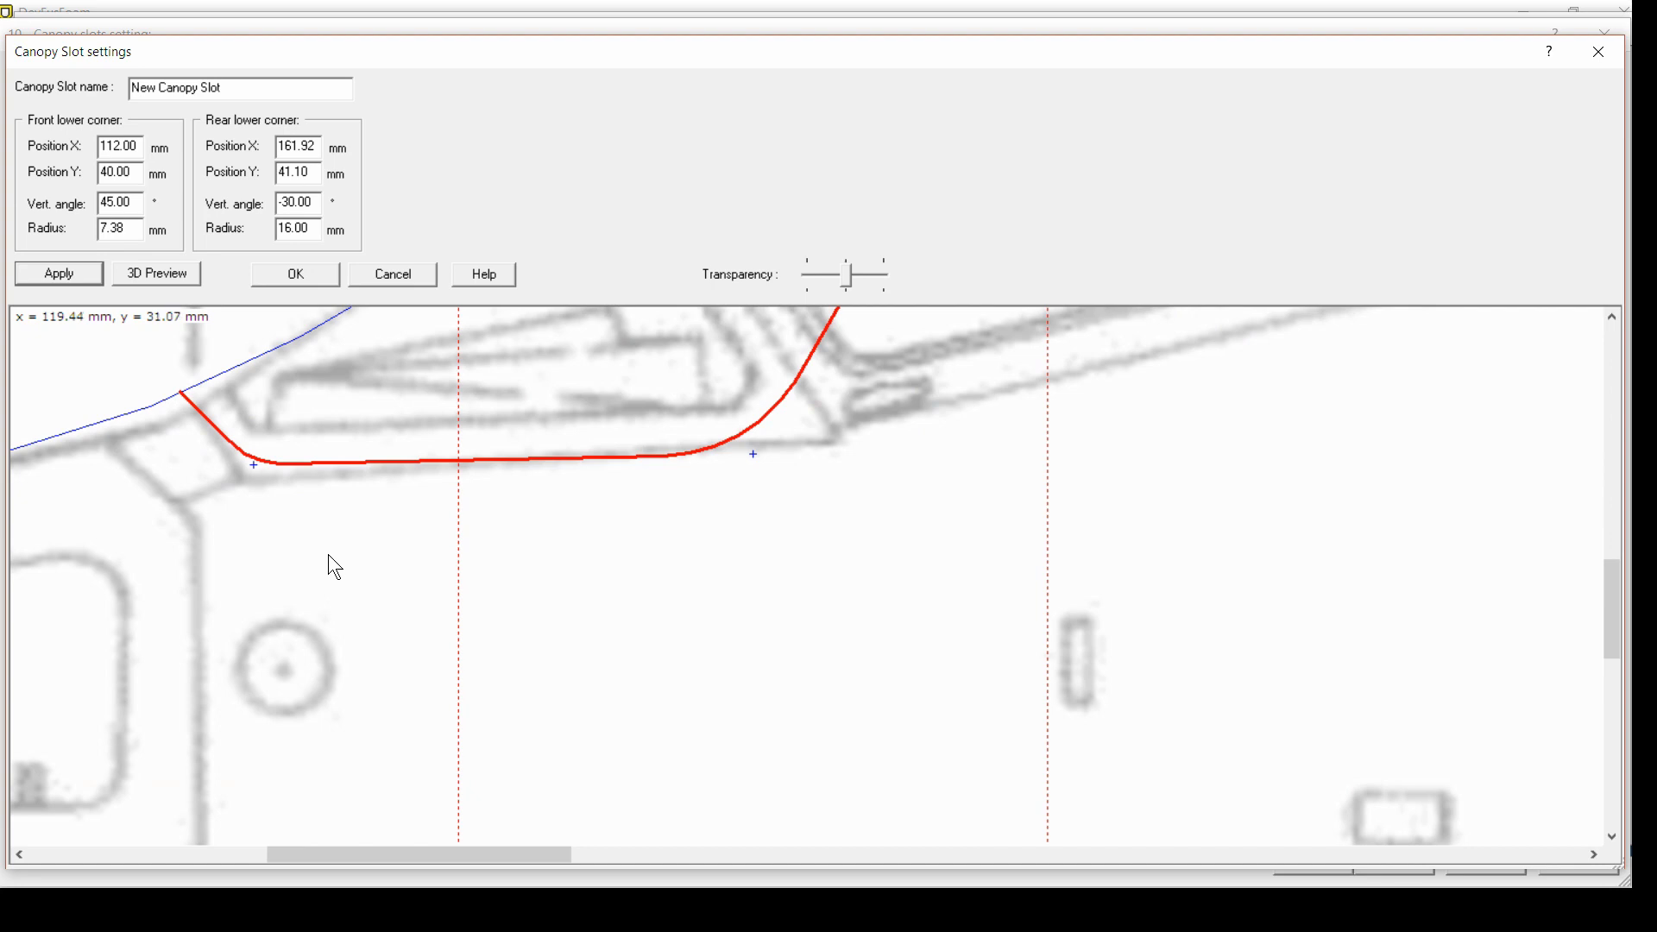
# Locate the canopy's rear lower corner on the plan and set the slot's rear lower corner to X 325, Y 84 mm
pyautogui.scroll(-3, 330, 556)
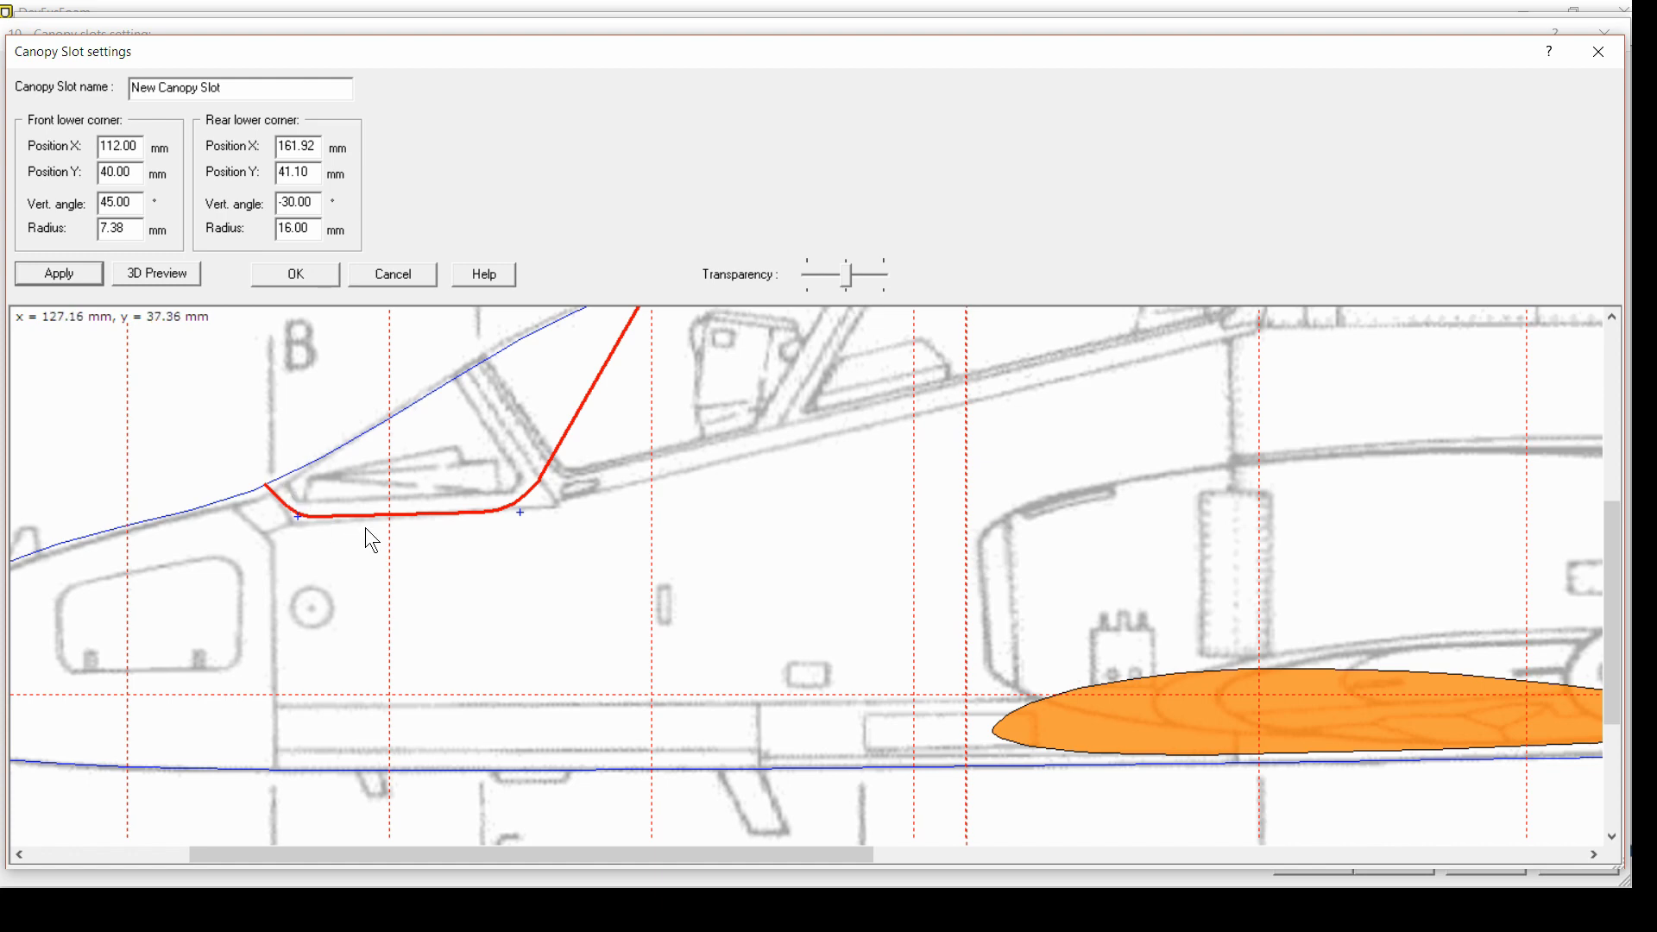
pyautogui.scroll(-3, 597, 549)
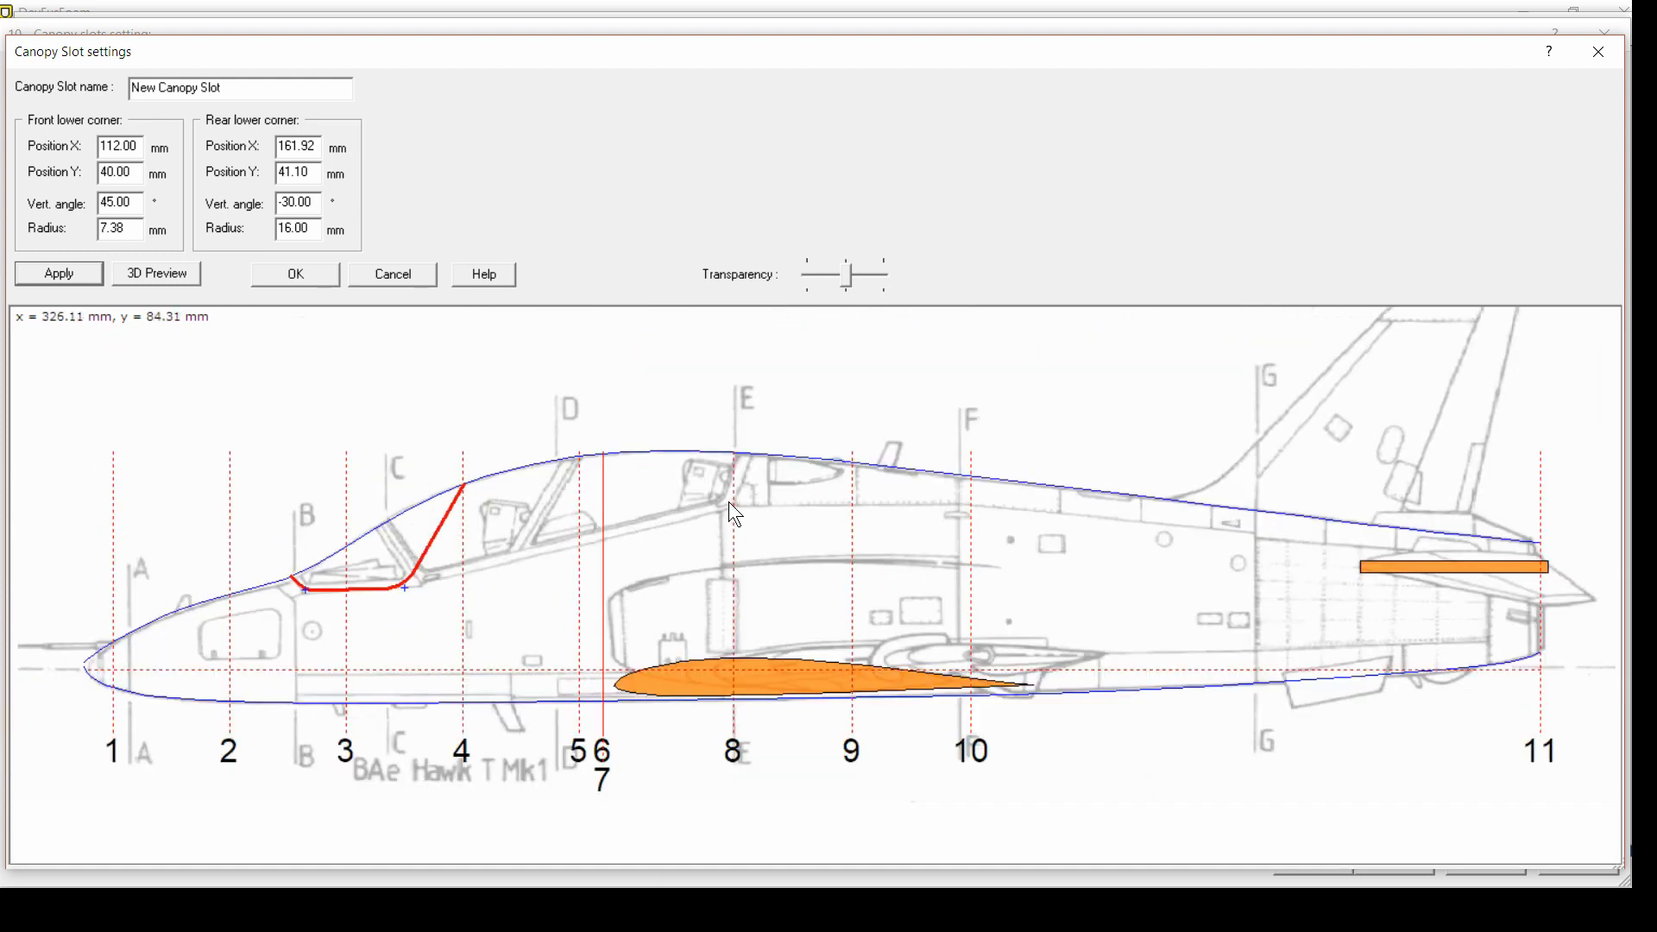
pyautogui.scroll(5, 726, 504)
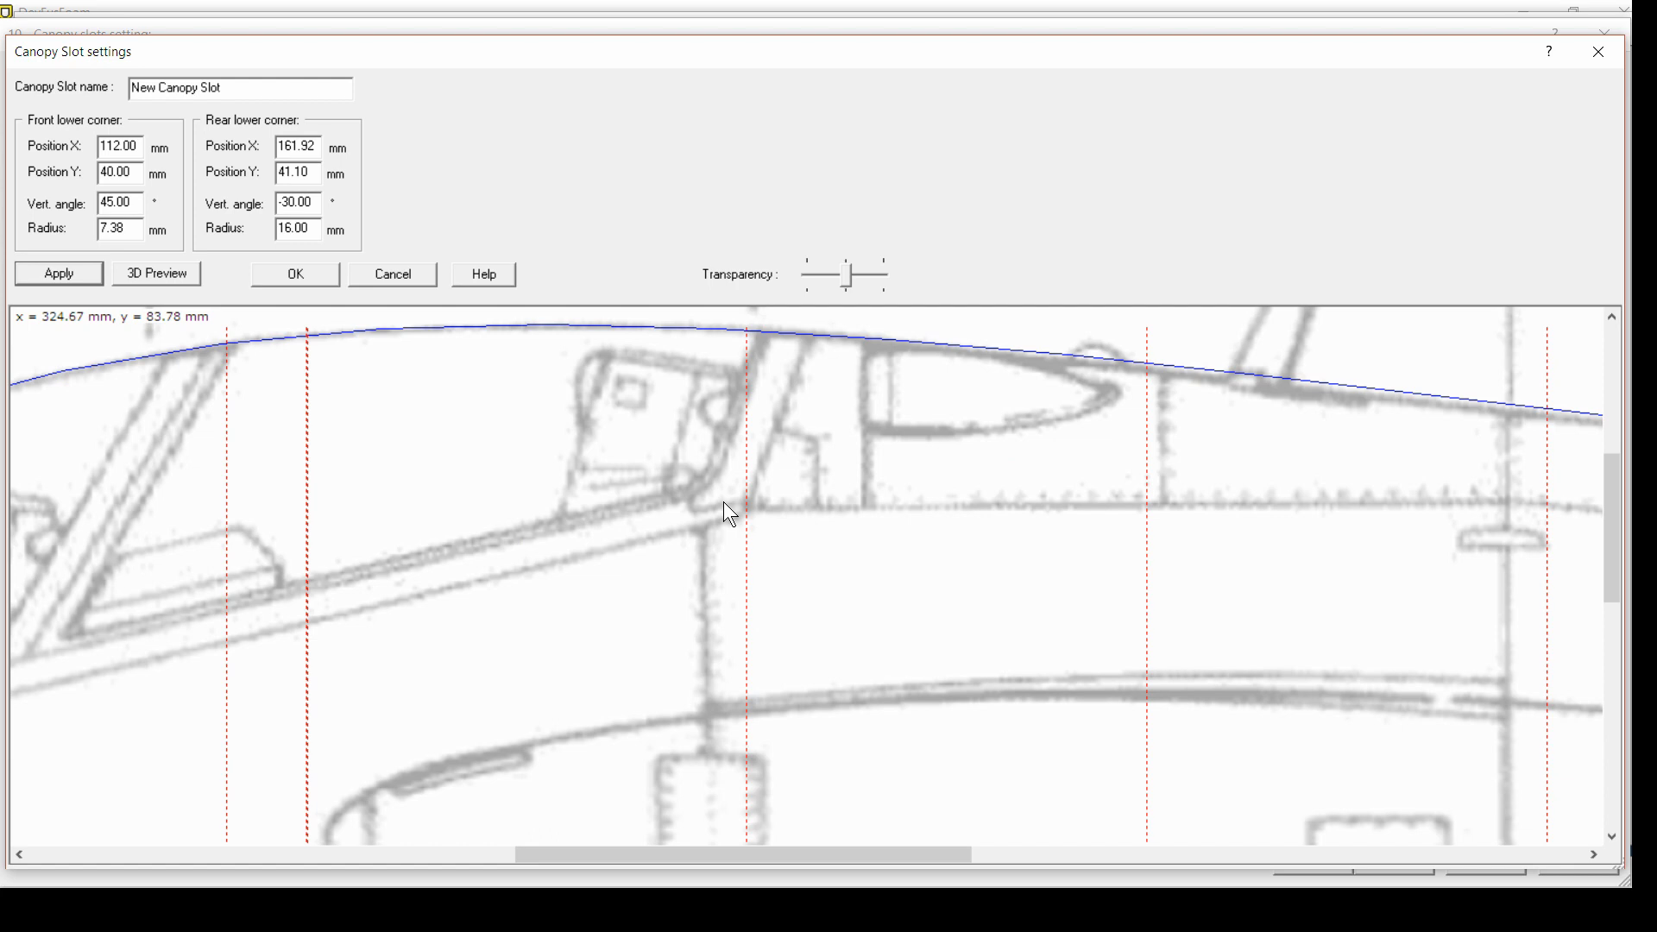
pyautogui.doubleClick(313, 149)
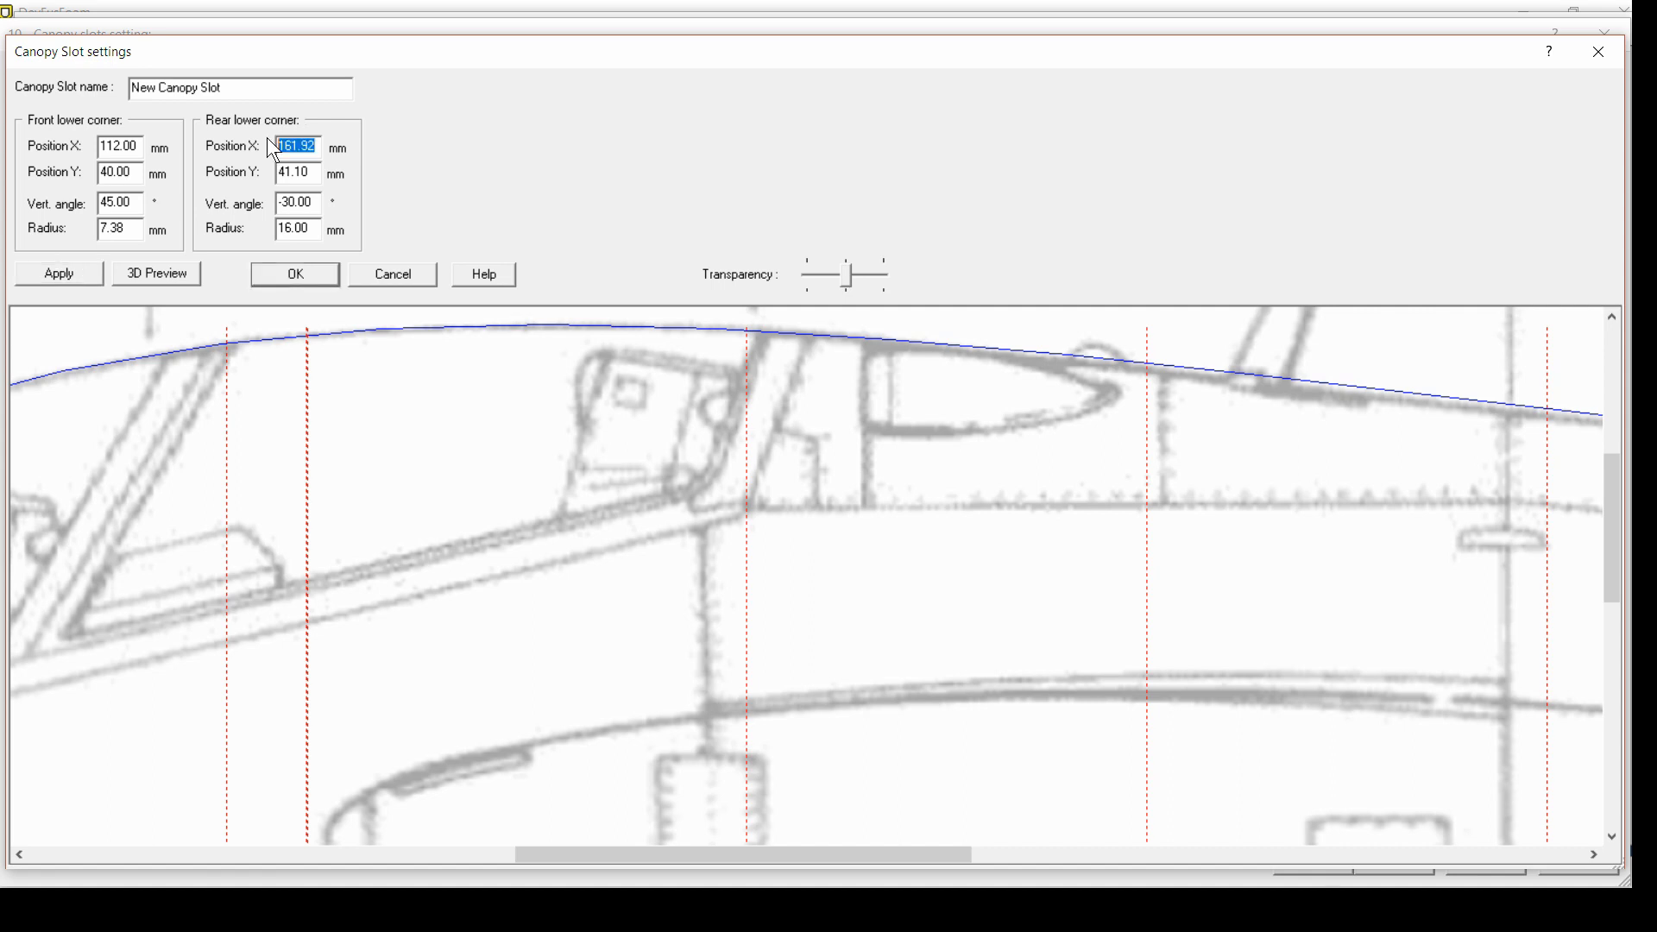
pyautogui.write('5')
pyautogui.moveTo(307, 171); pyautogui.dragTo(238, 169)
pyautogui.write('84')
pyautogui.click(87, 271)
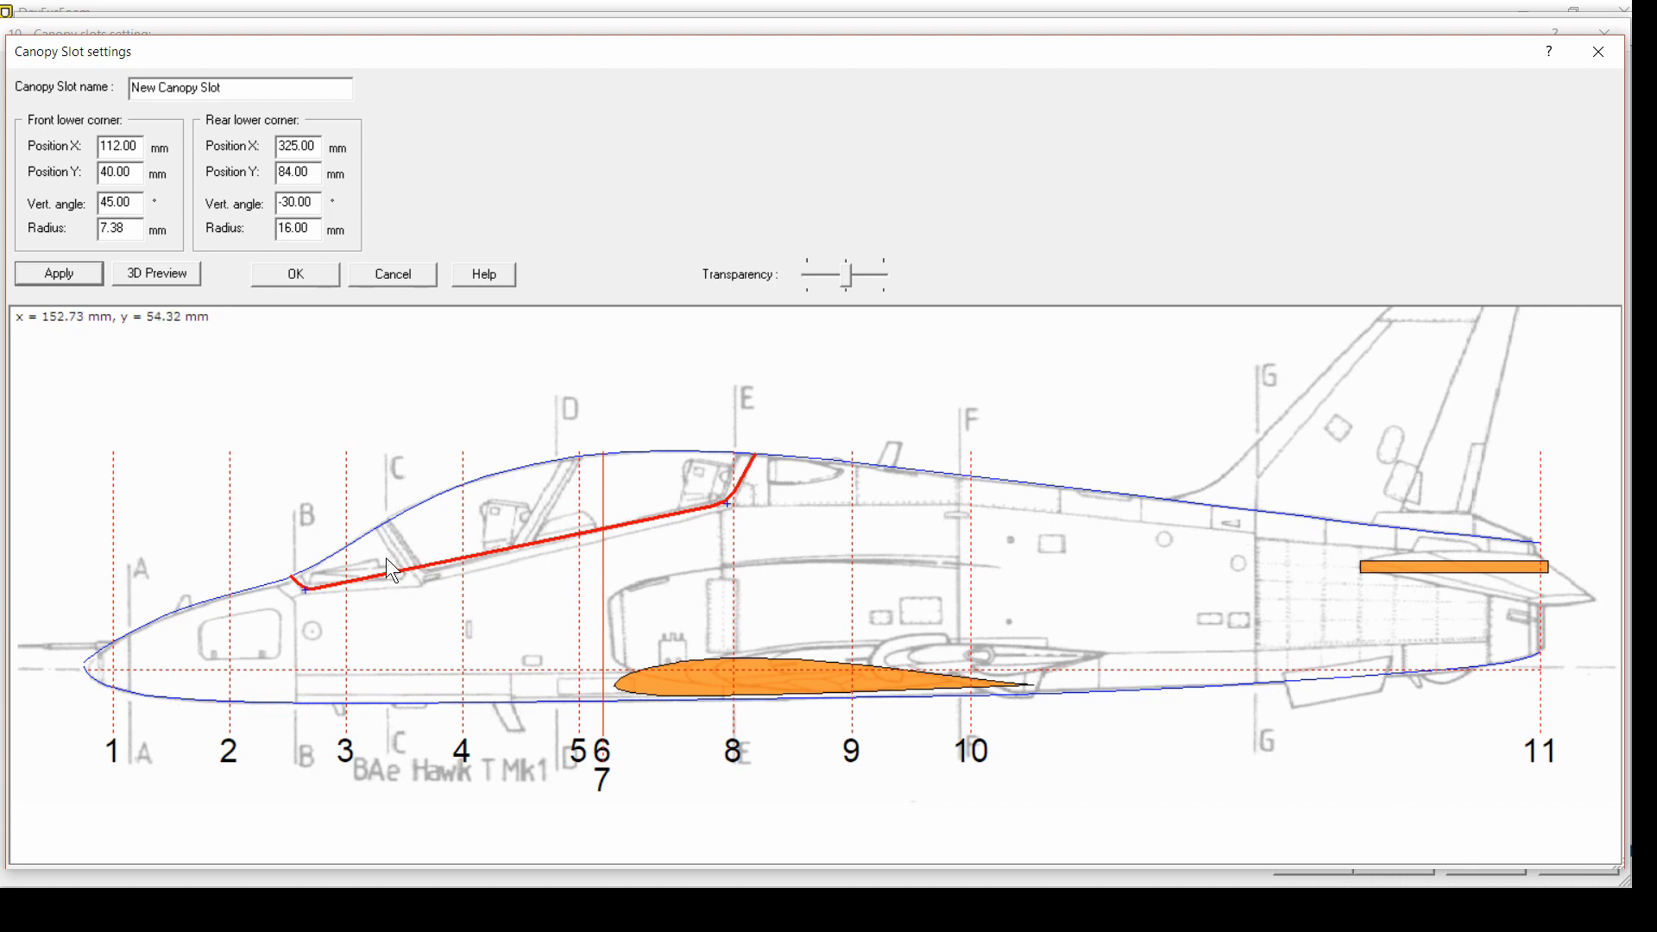
# Lower the canopy slot's edge by setting the front lower corner Y to 38 mm and the rear lower corner Y to 82 mm
pyautogui.scroll(4, 390, 568)
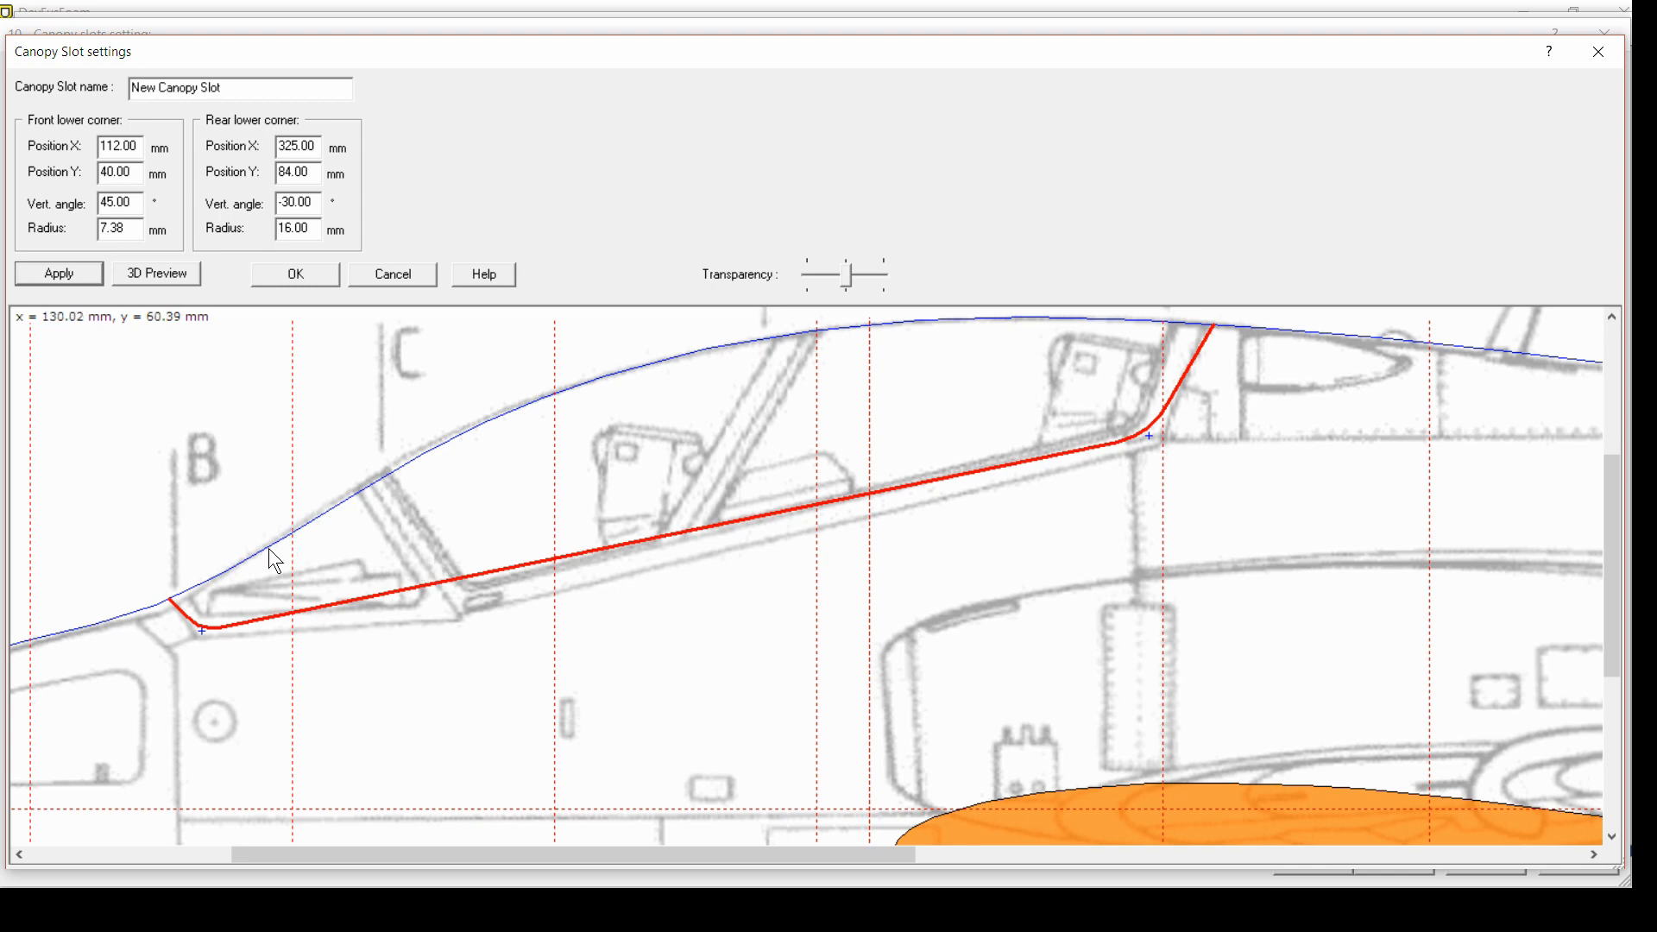
pyautogui.moveTo(135, 172); pyautogui.dragTo(84, 164)
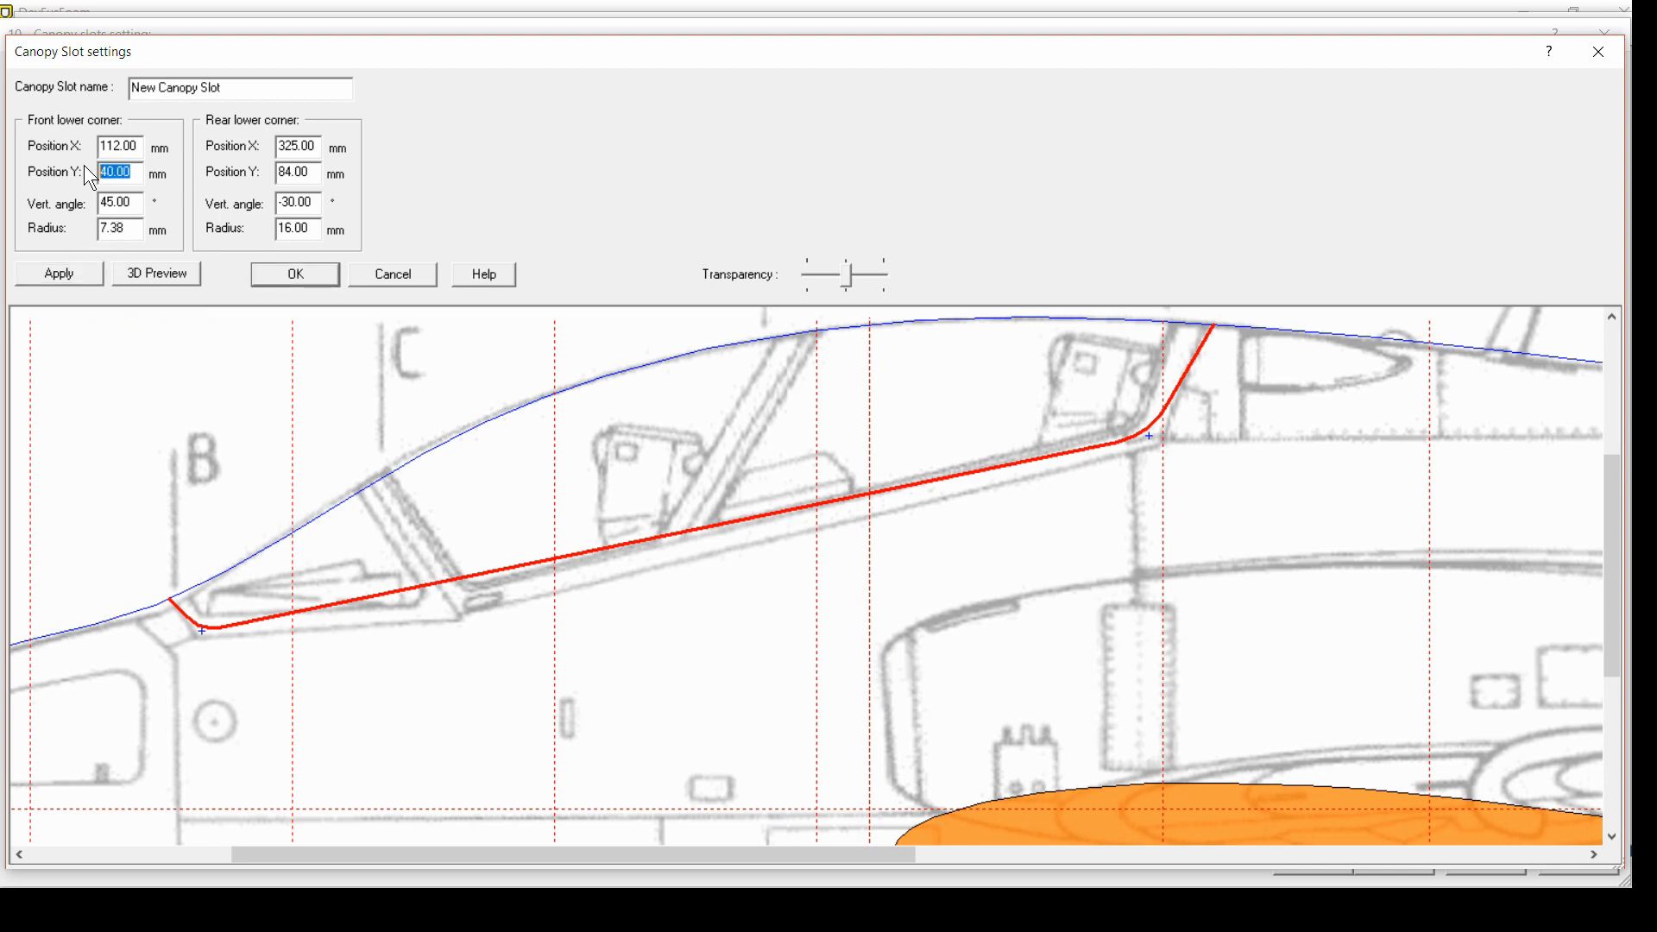
pyautogui.write('38')
pyautogui.click(78, 276)
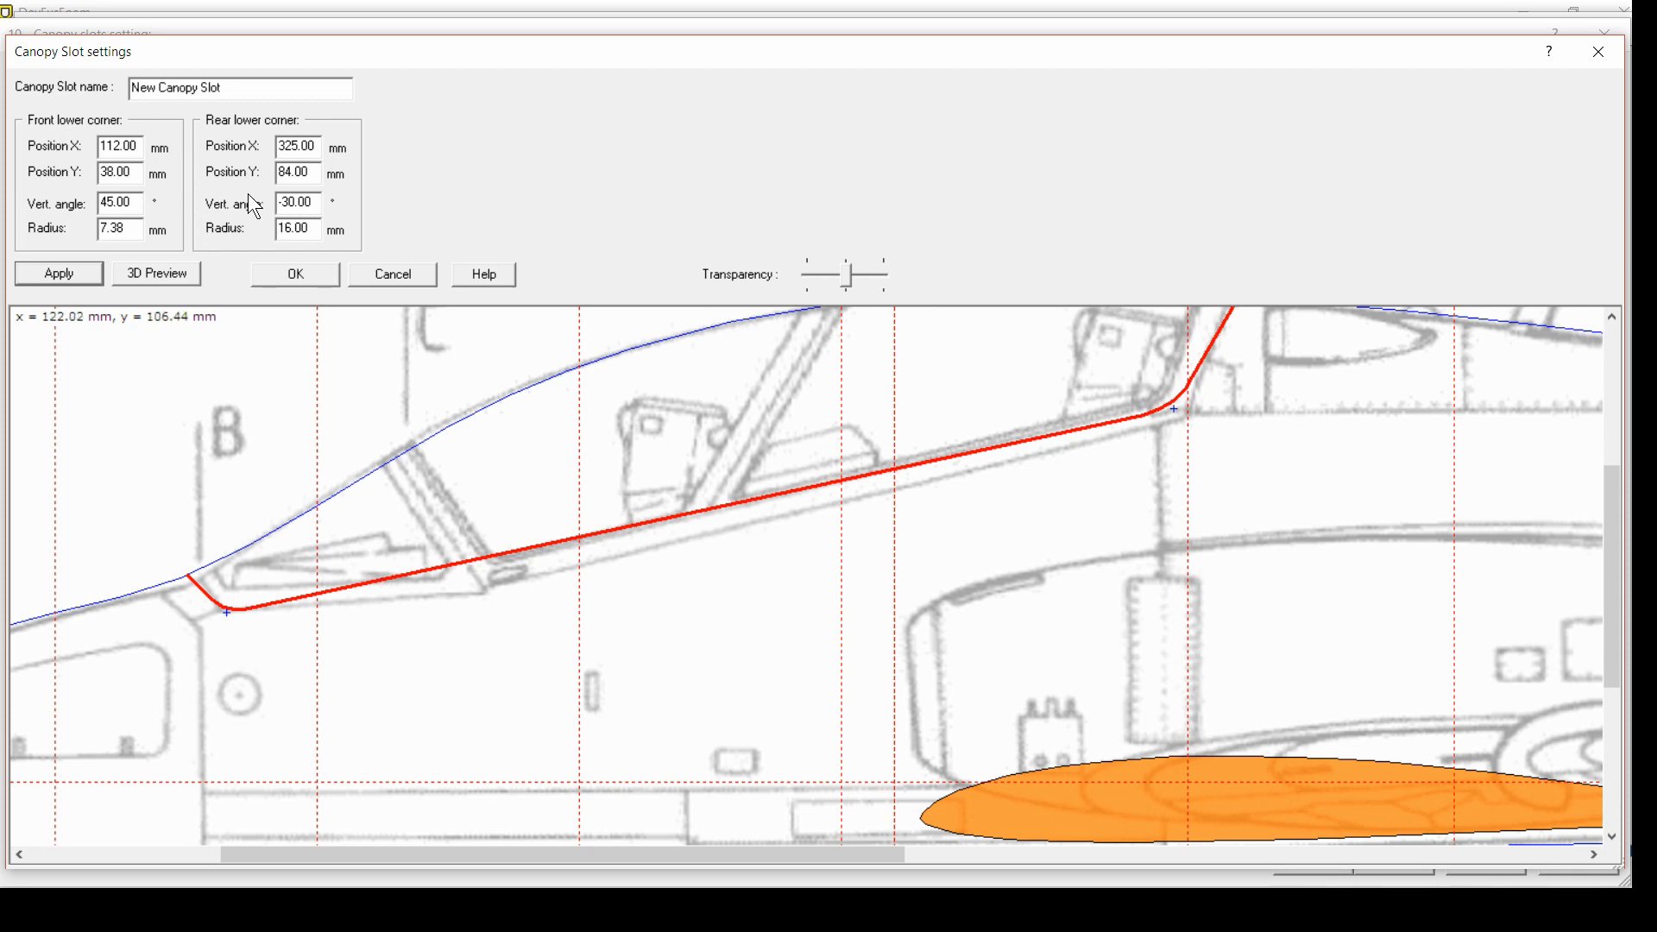
pyautogui.moveTo(312, 173); pyautogui.dragTo(280, 172)
pyautogui.write('82')
pyautogui.click(83, 276)
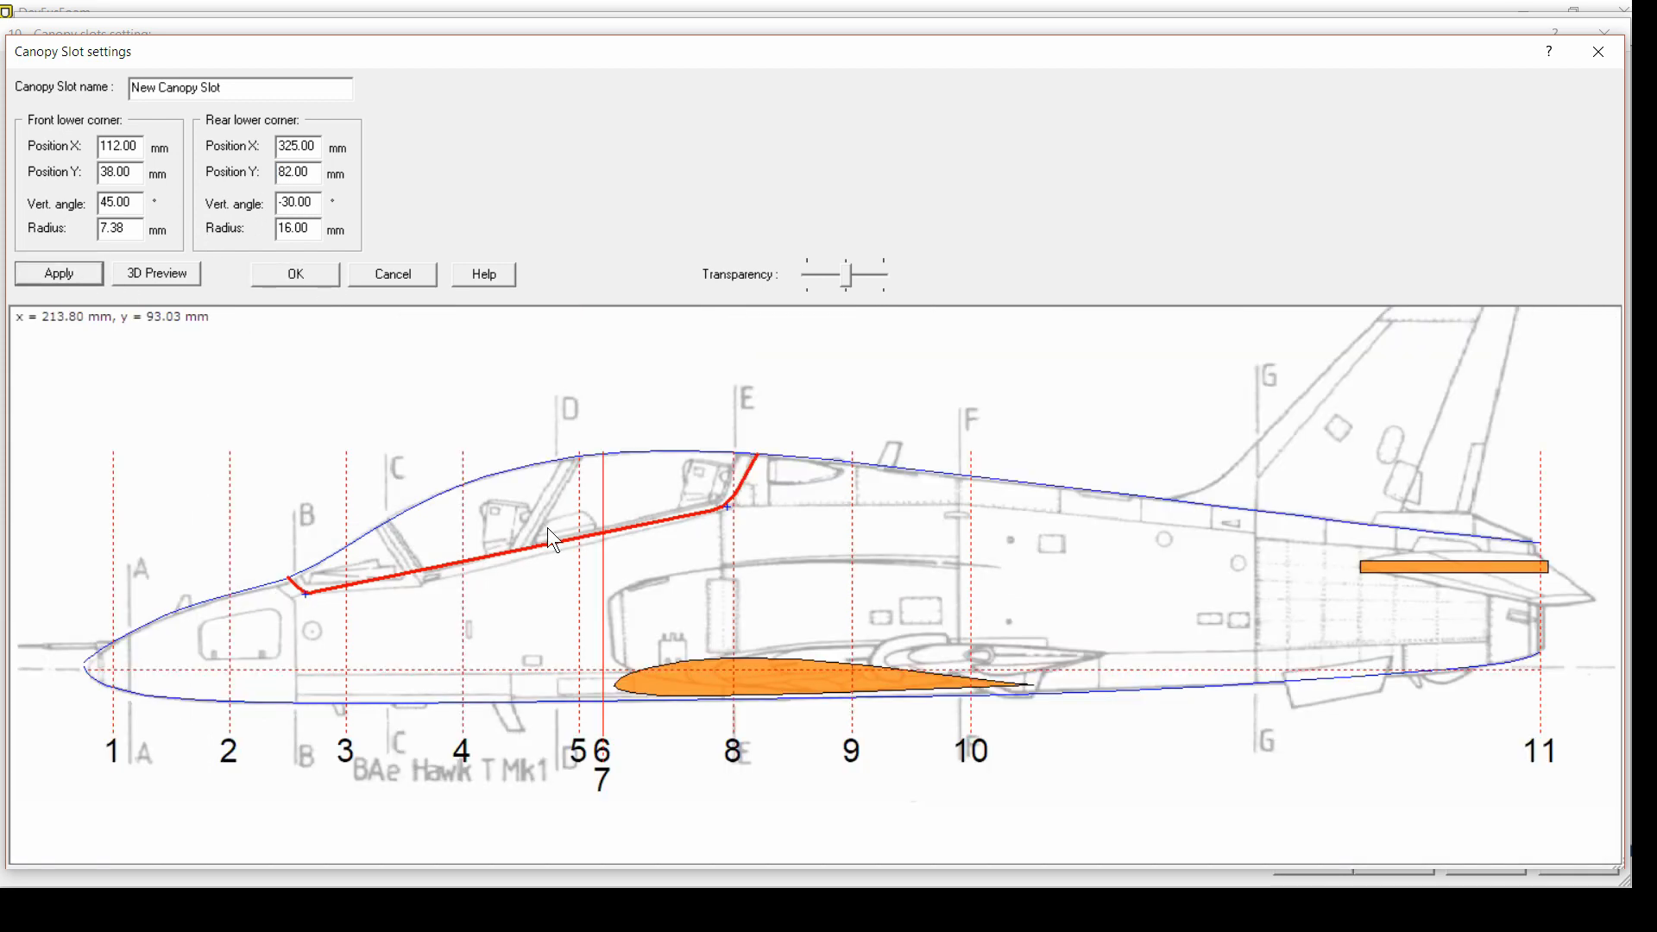
# Set the vertical angle of the canopy slot's rear lower corner to -20° to follow the rear canopy frame
pyautogui.scroll(3, 539, 547)
pyautogui.scroll(-2, 530, 573)
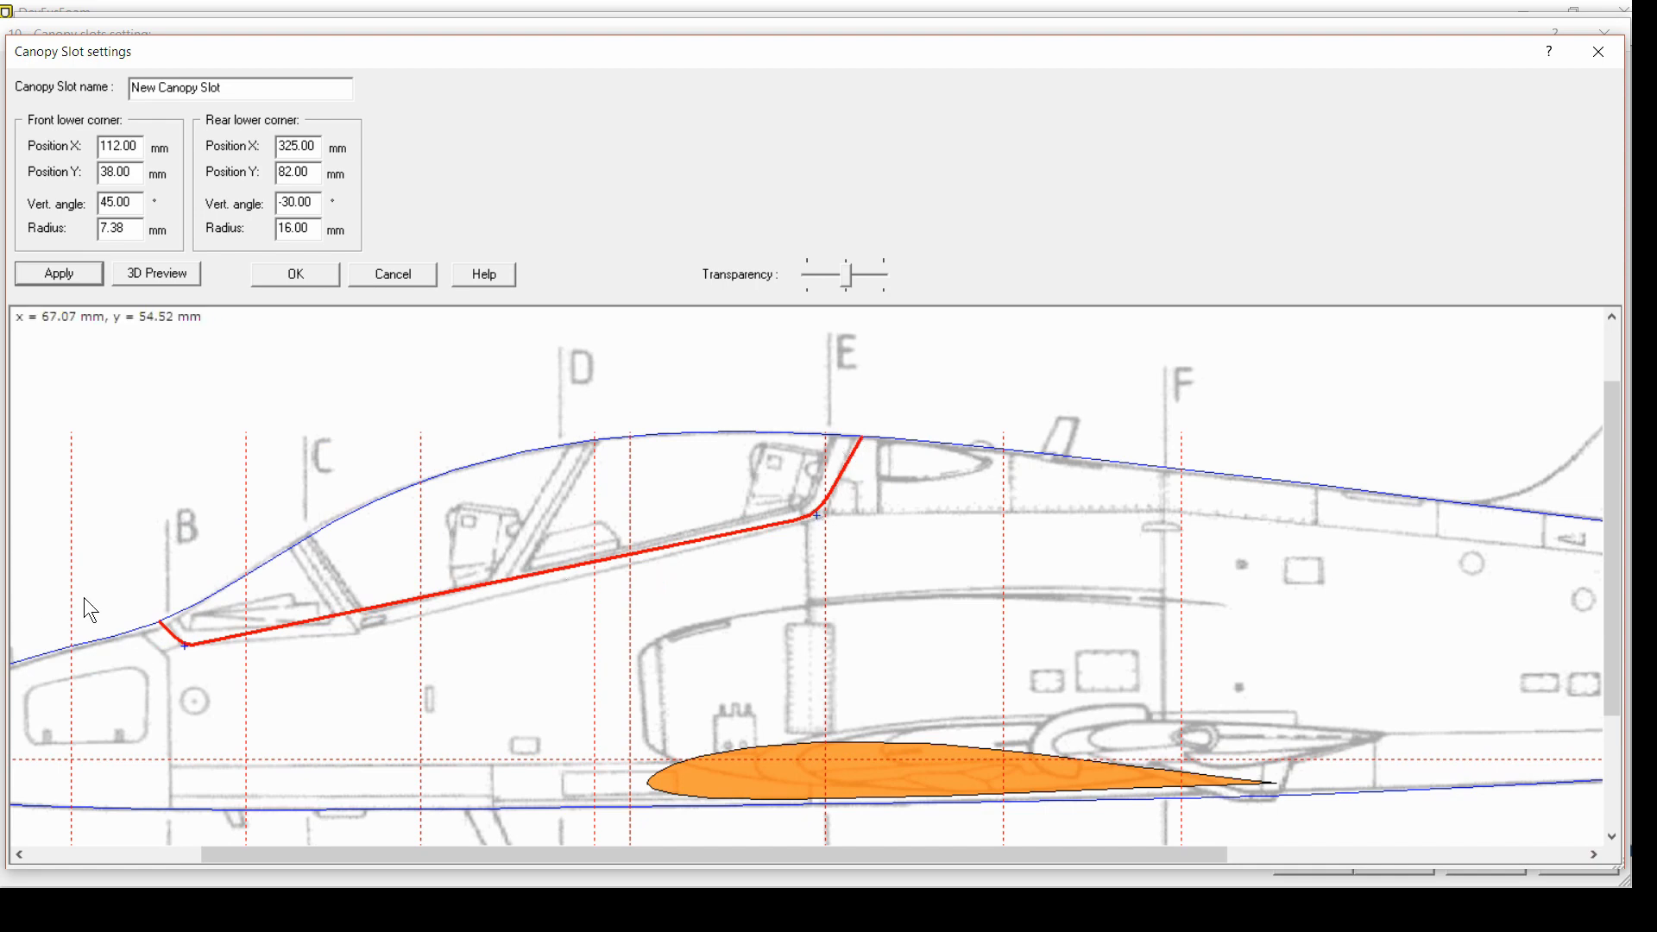
pyautogui.scroll(1, 172, 653)
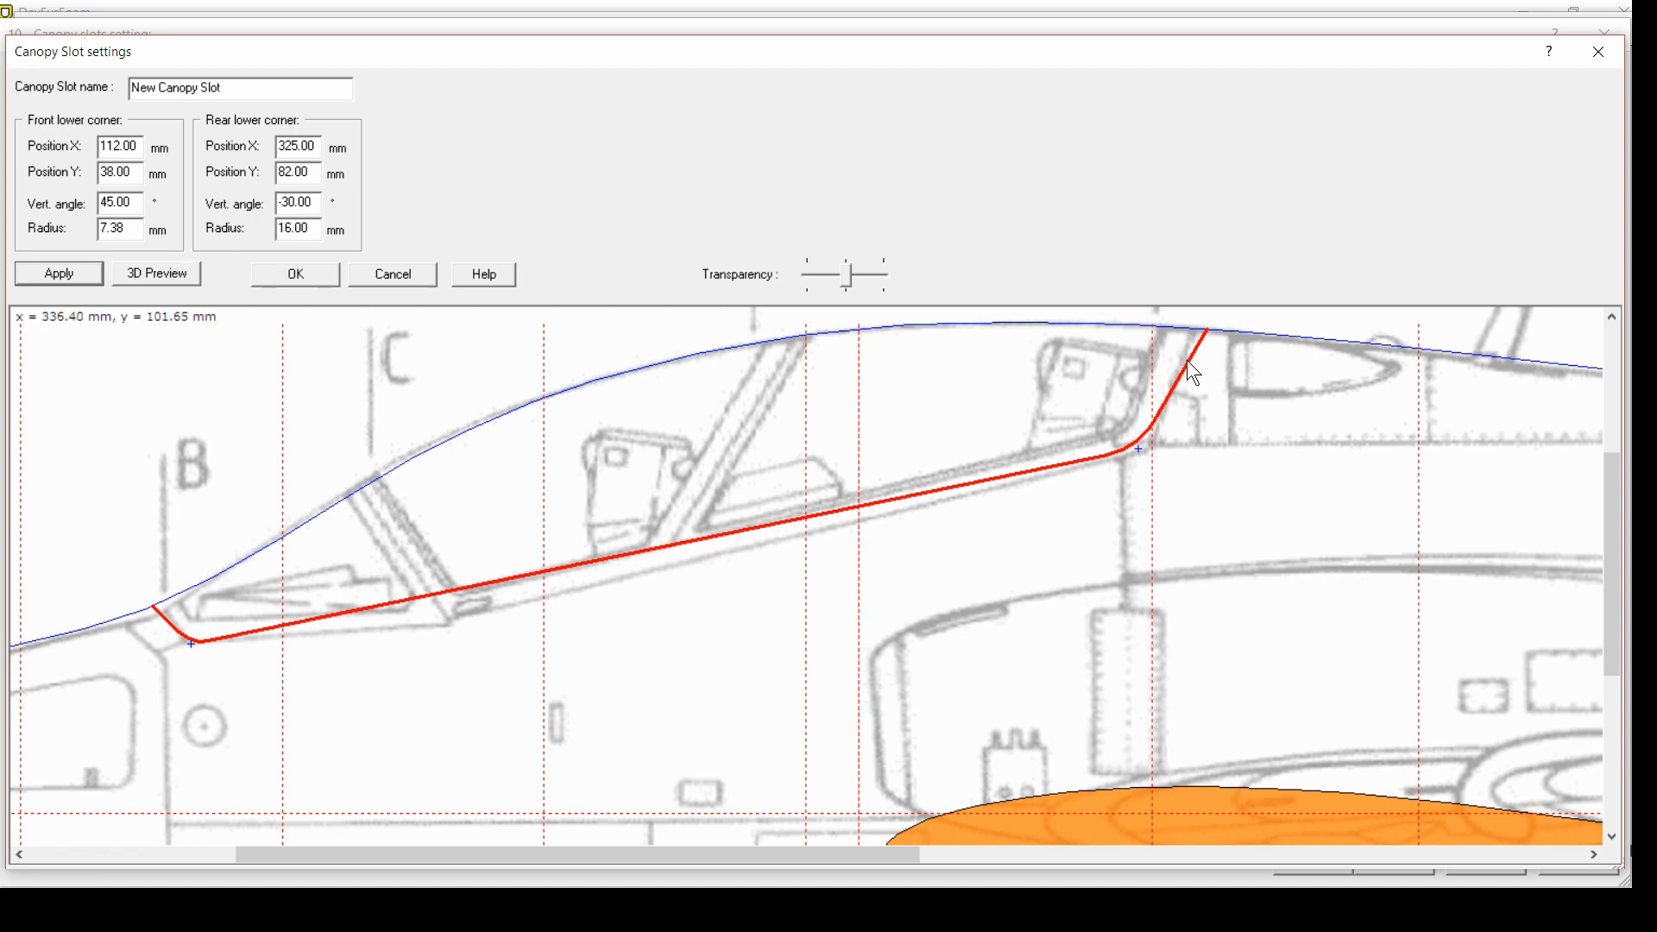
pyautogui.click(316, 201)
pyautogui.moveTo(316, 202); pyautogui.dragTo(286, 202)
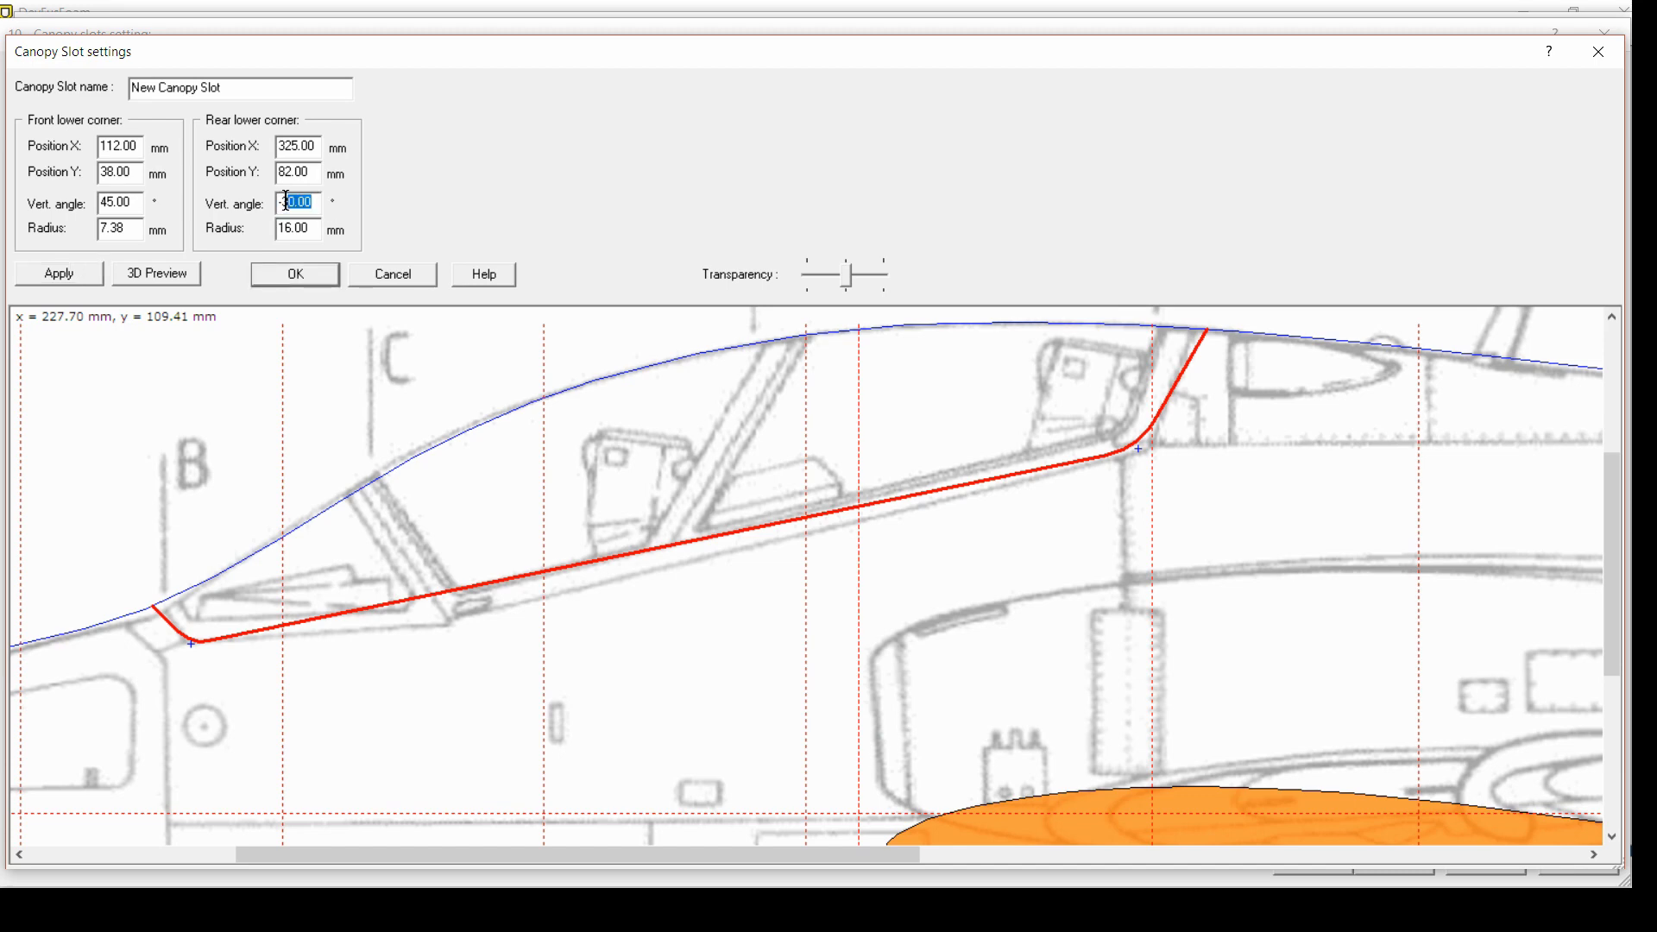
pyautogui.write('320')
pyautogui.click(70, 273)
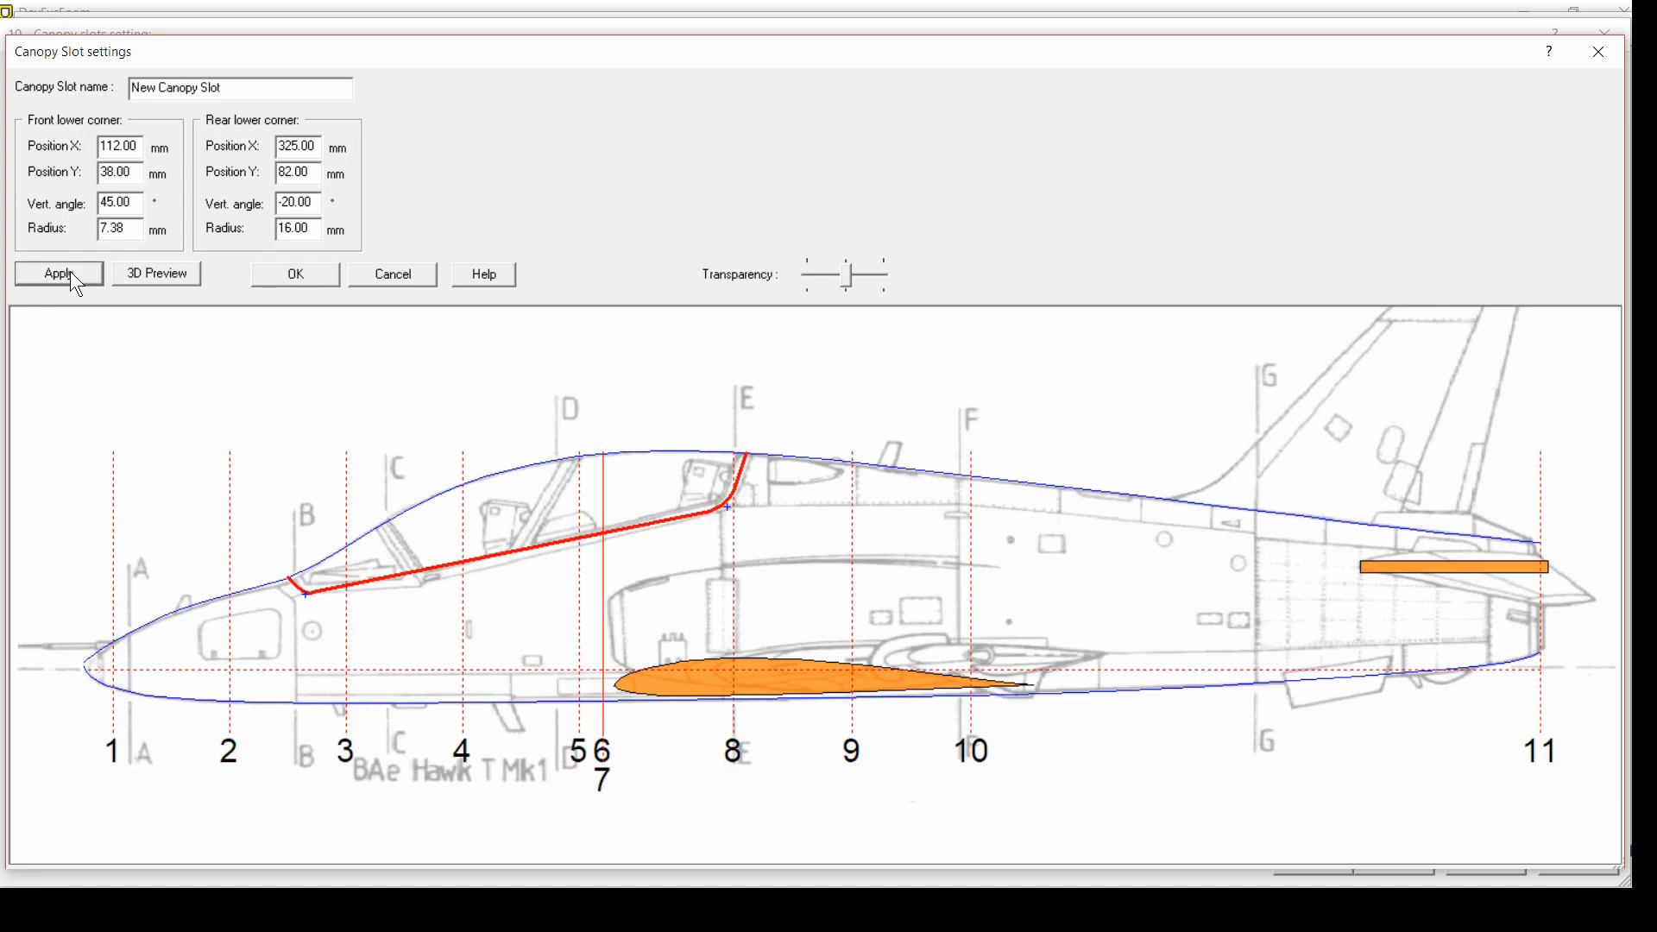
# Check the canopy slot's rear lower corner against the plan and set its radius to 8 mm
pyautogui.scroll(3, 729, 500)
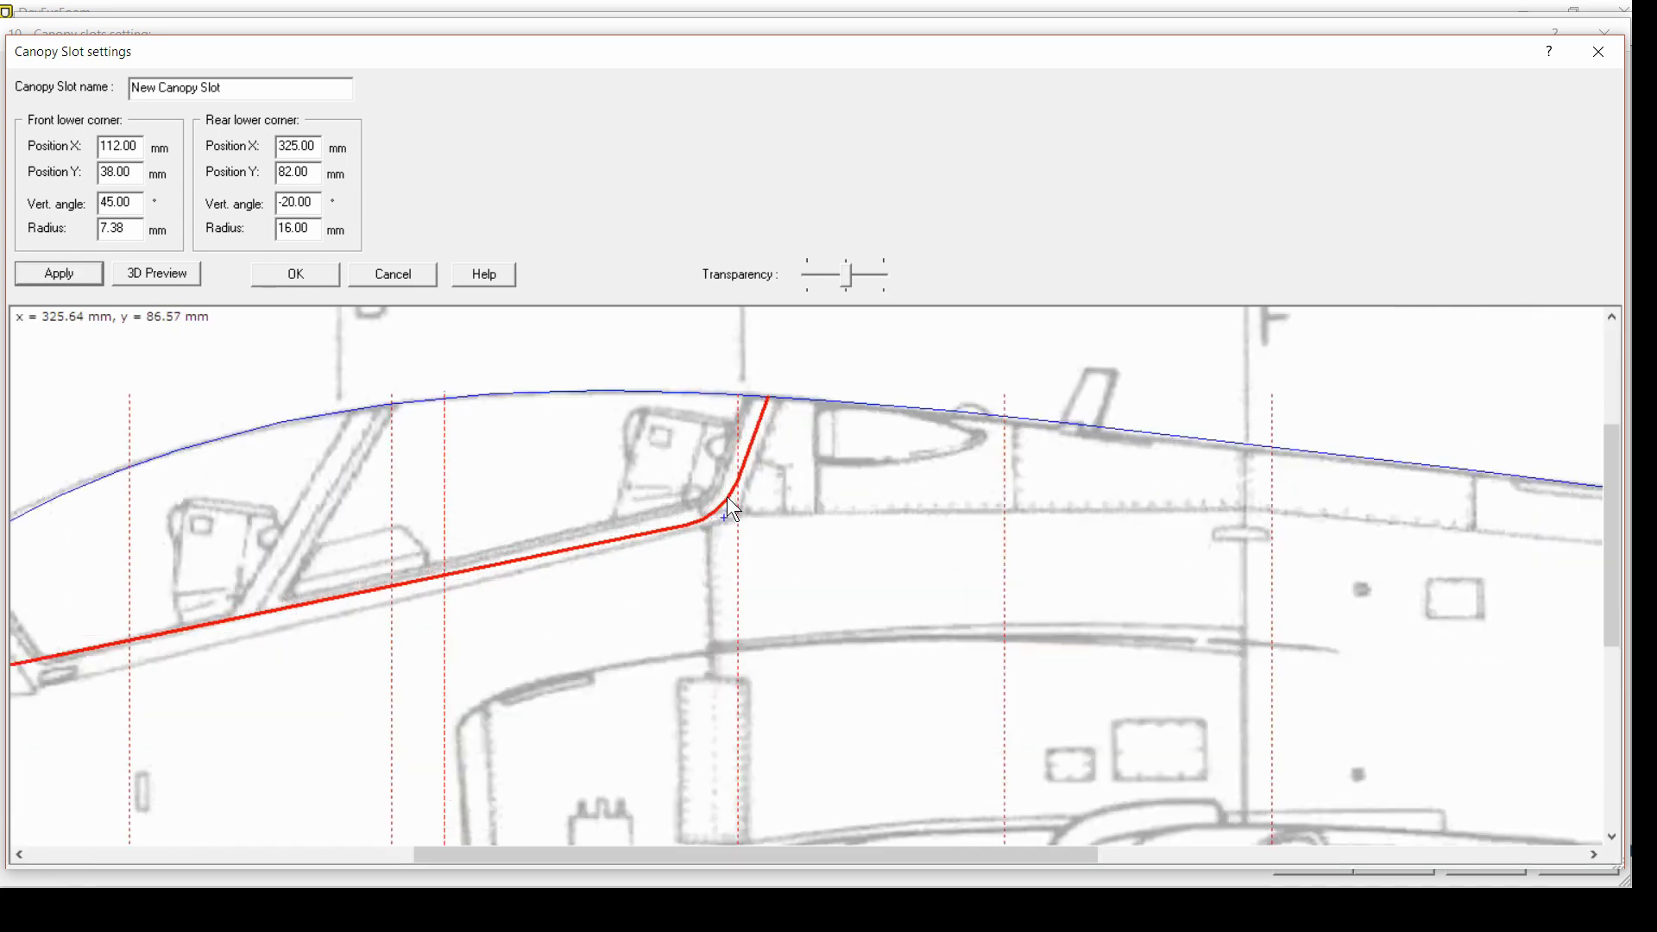
pyautogui.scroll(2, 728, 498)
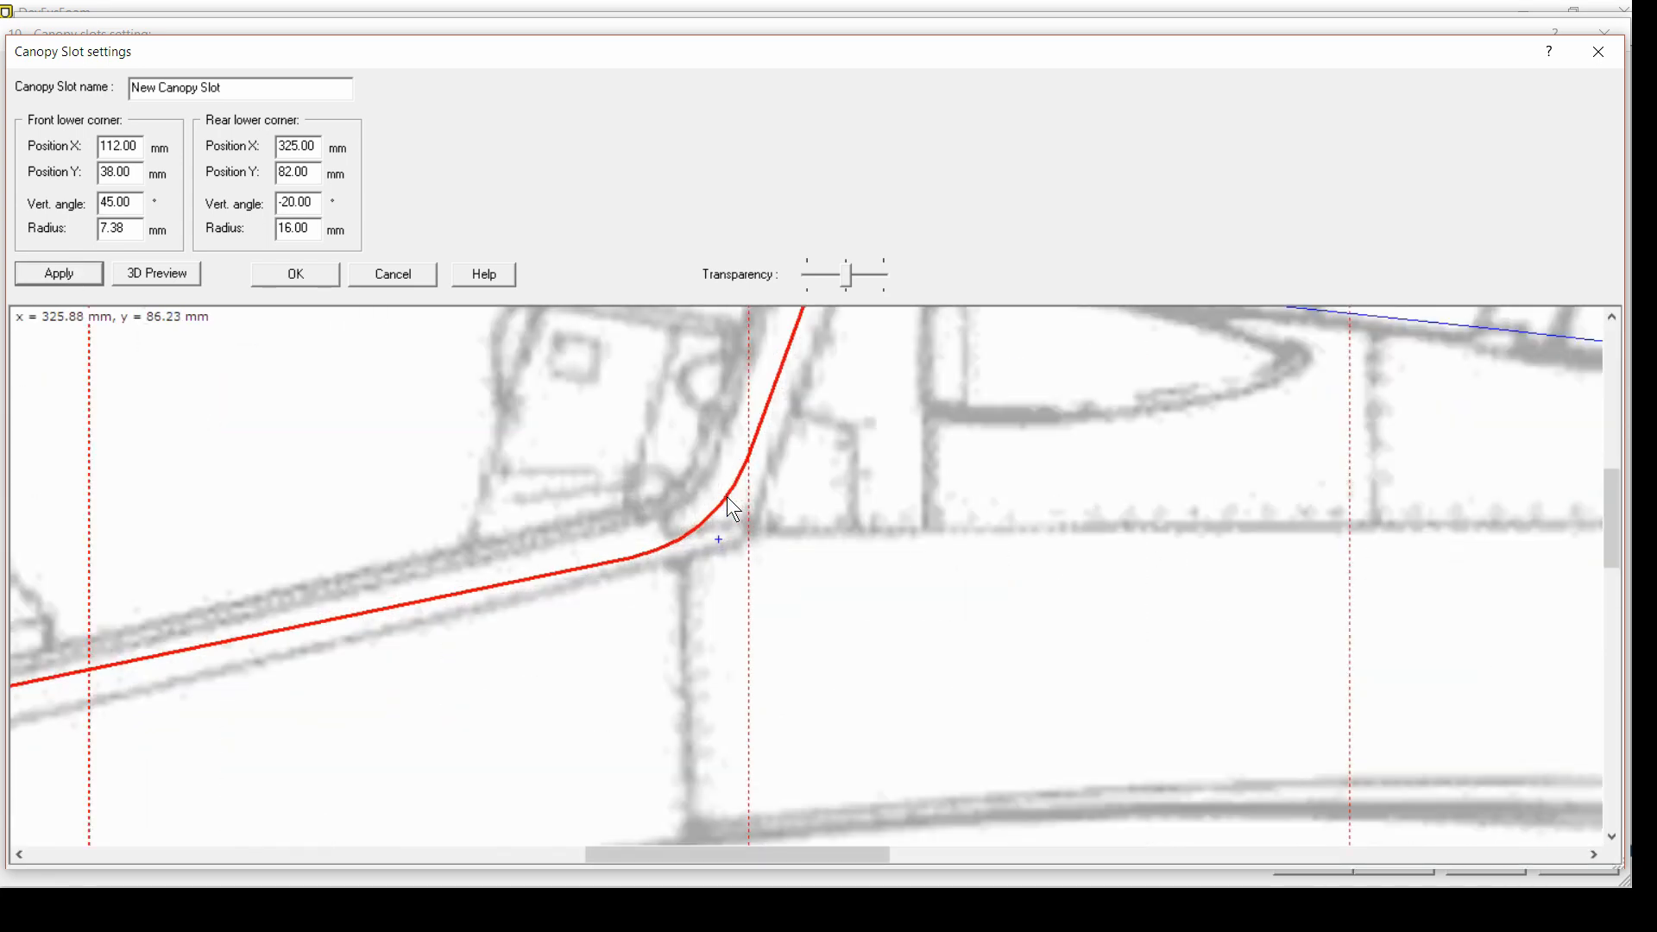
pyautogui.scroll(-2, 727, 495)
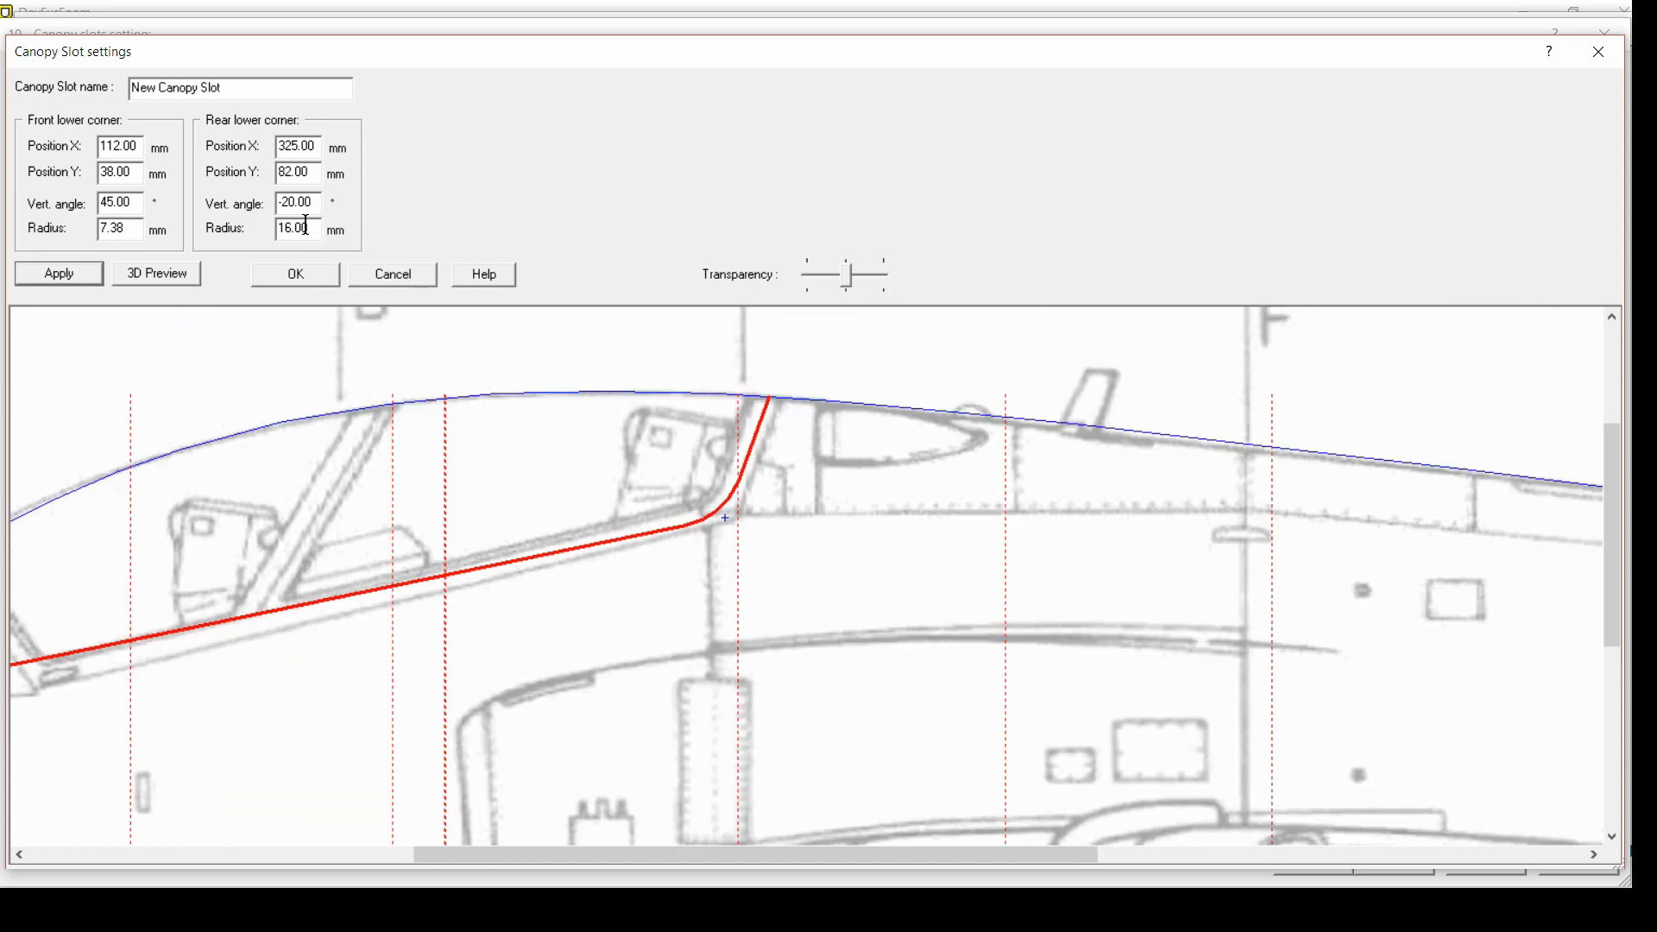
pyautogui.moveTo(310, 229); pyautogui.dragTo(280, 231)
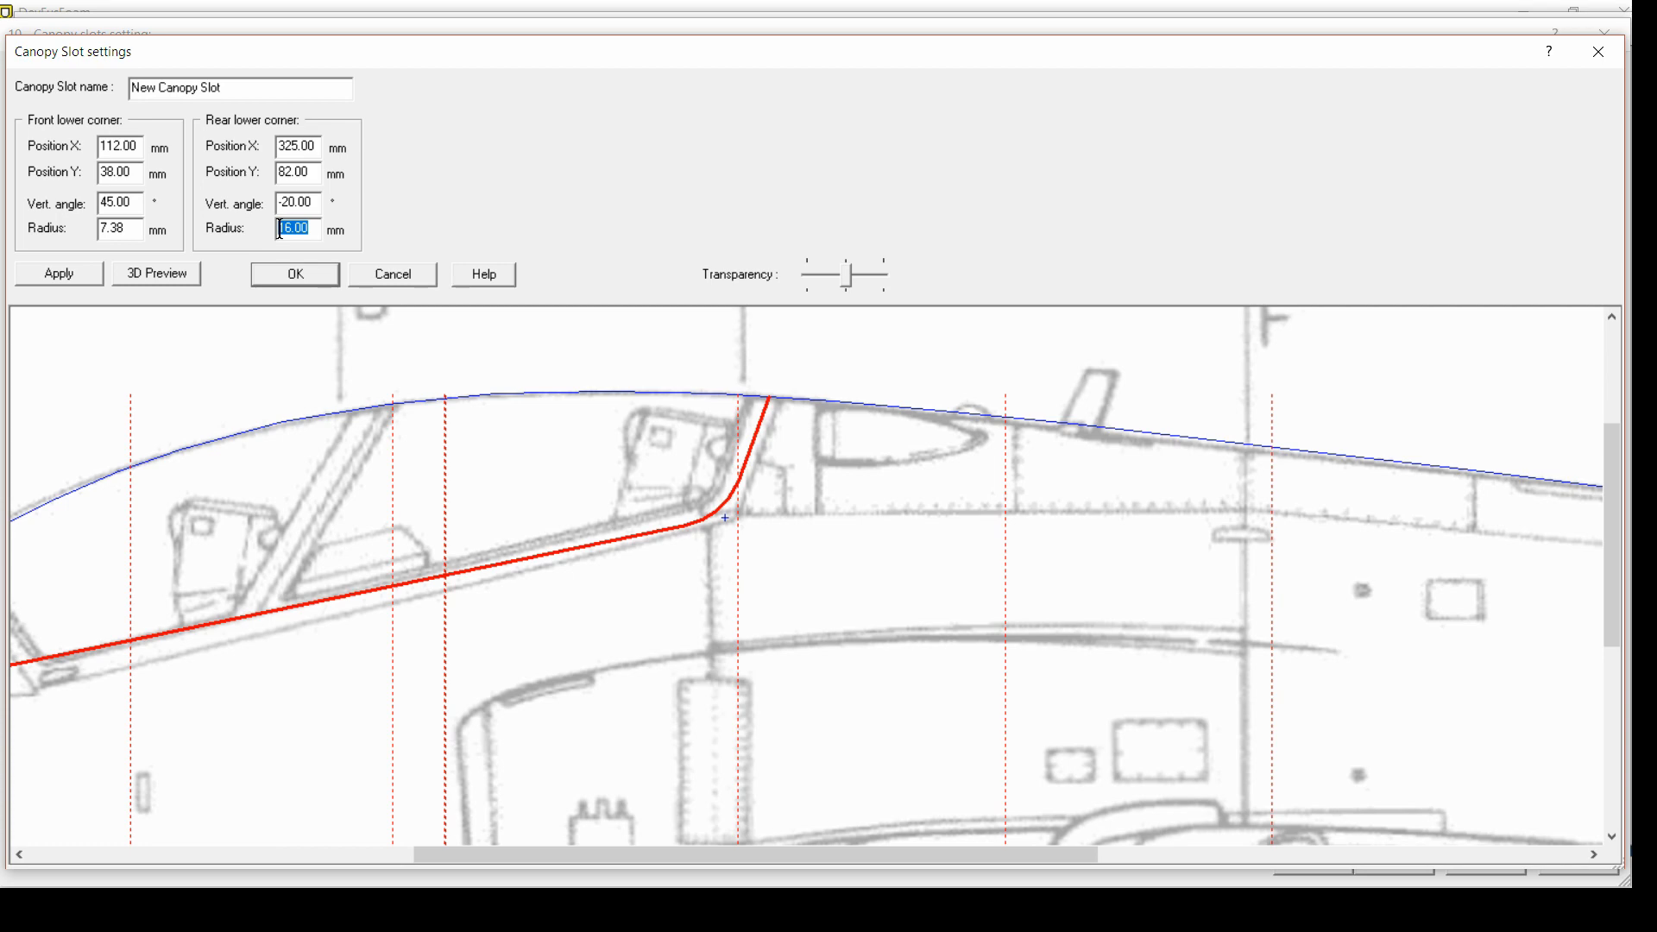
pyautogui.write('8')
pyautogui.click(75, 271)
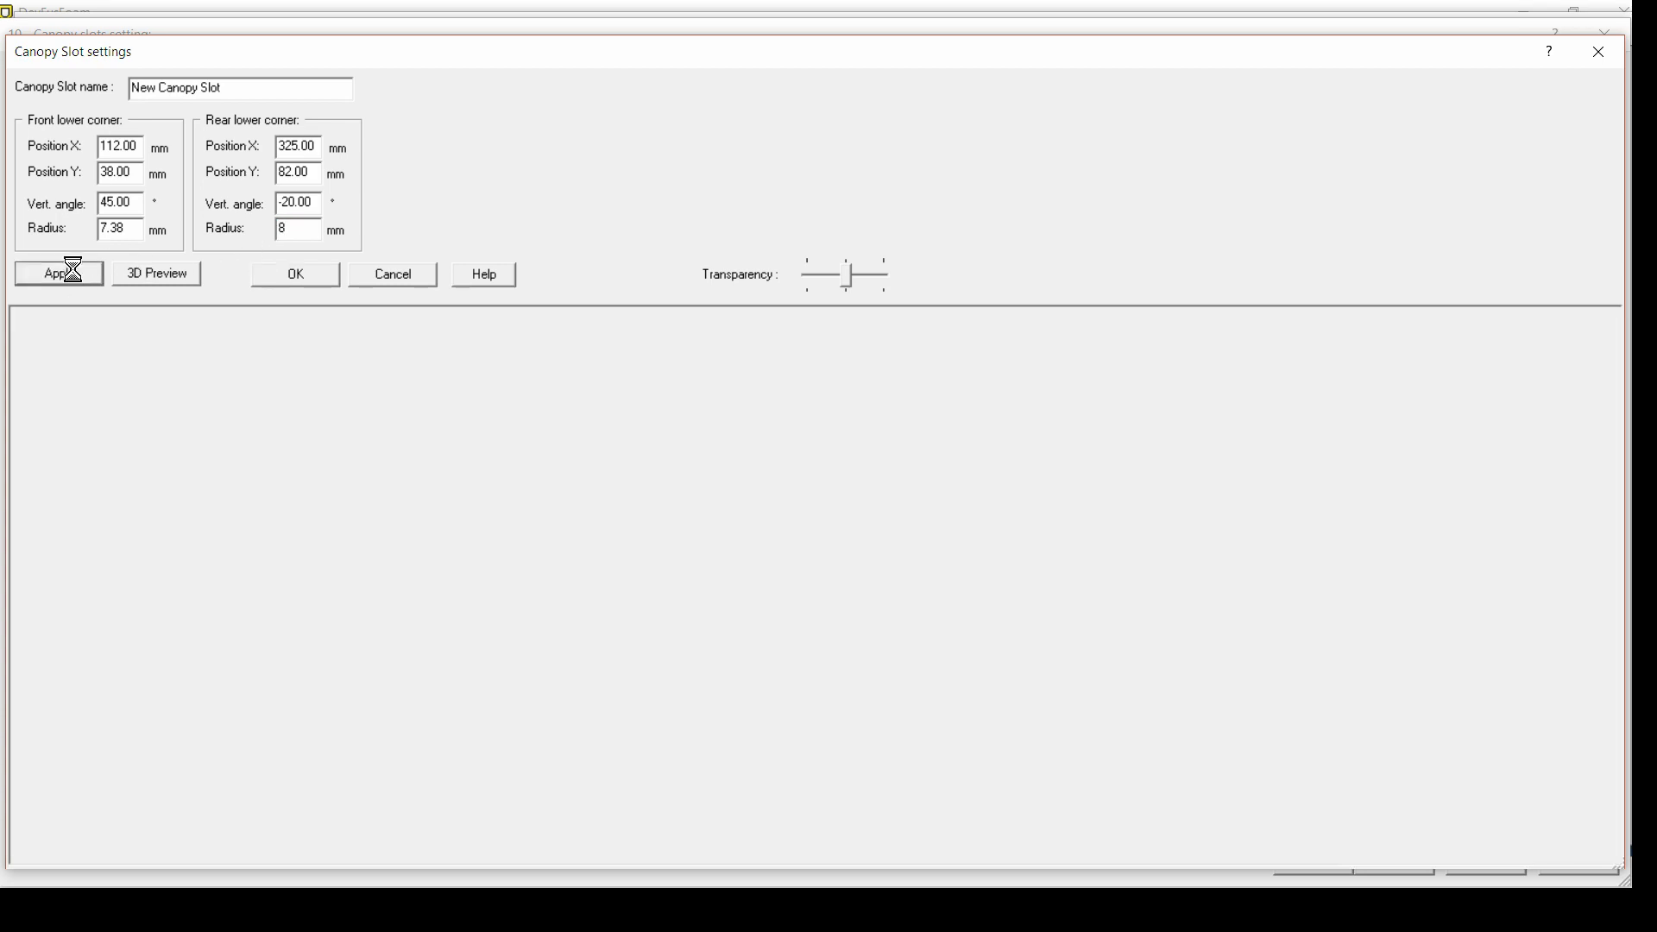
pyautogui.scroll(1, 691, 542)
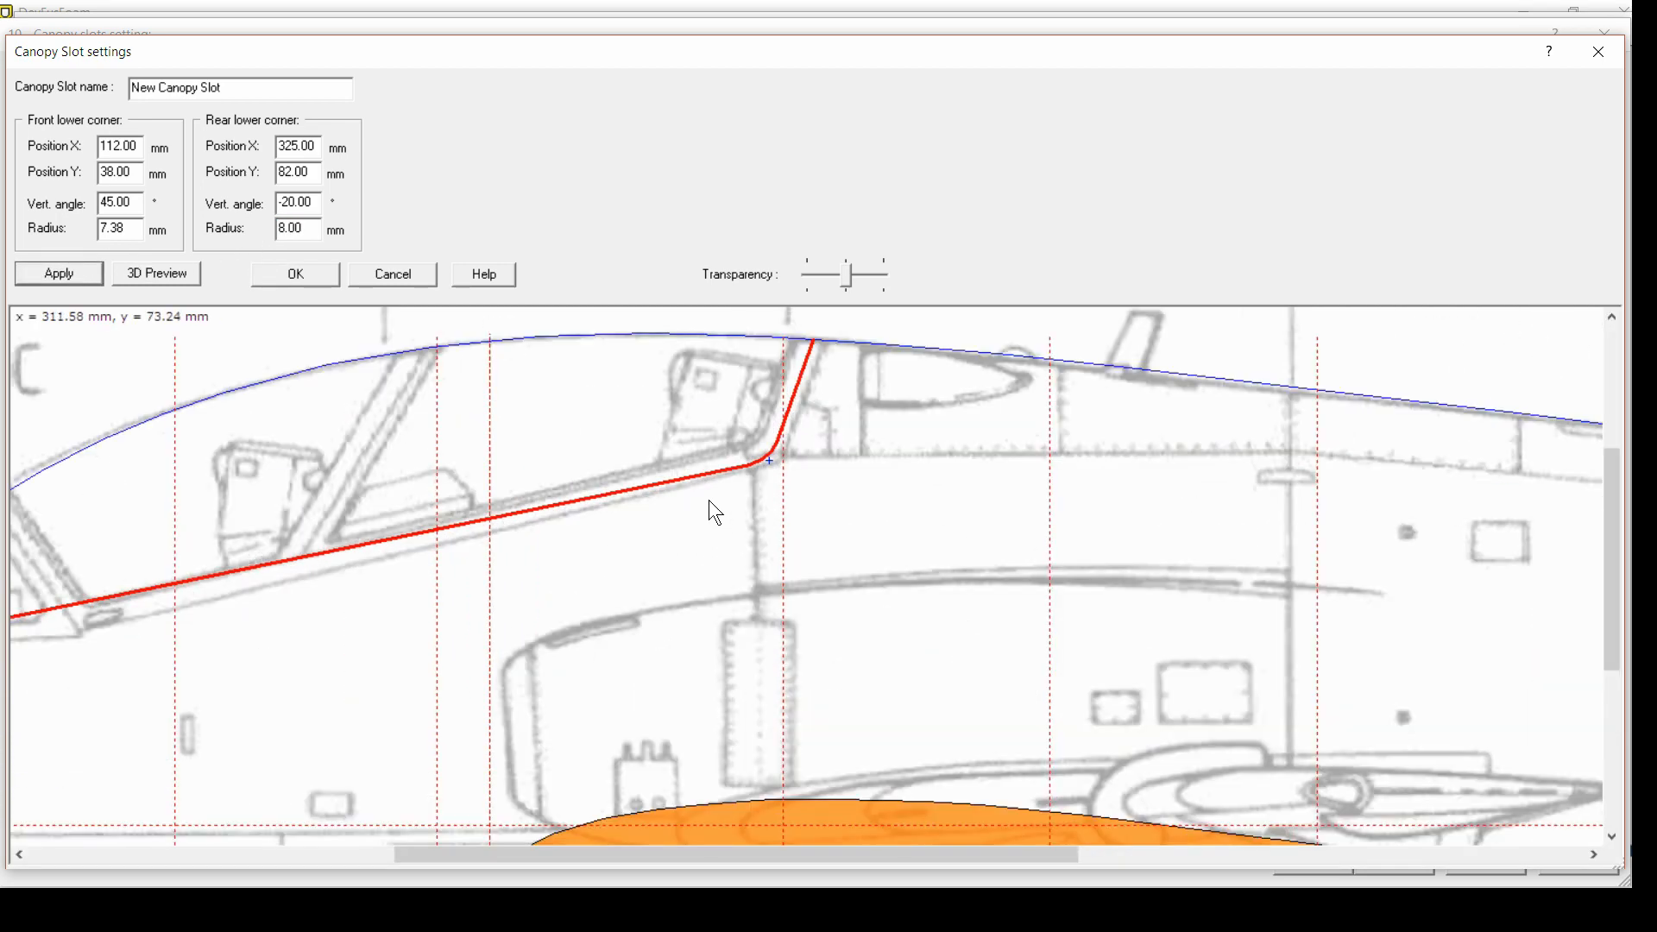
# Compare the canopy slot's front lower corner with the plan and set its vertical angle to 50°
pyautogui.scroll(-2, 710, 495)
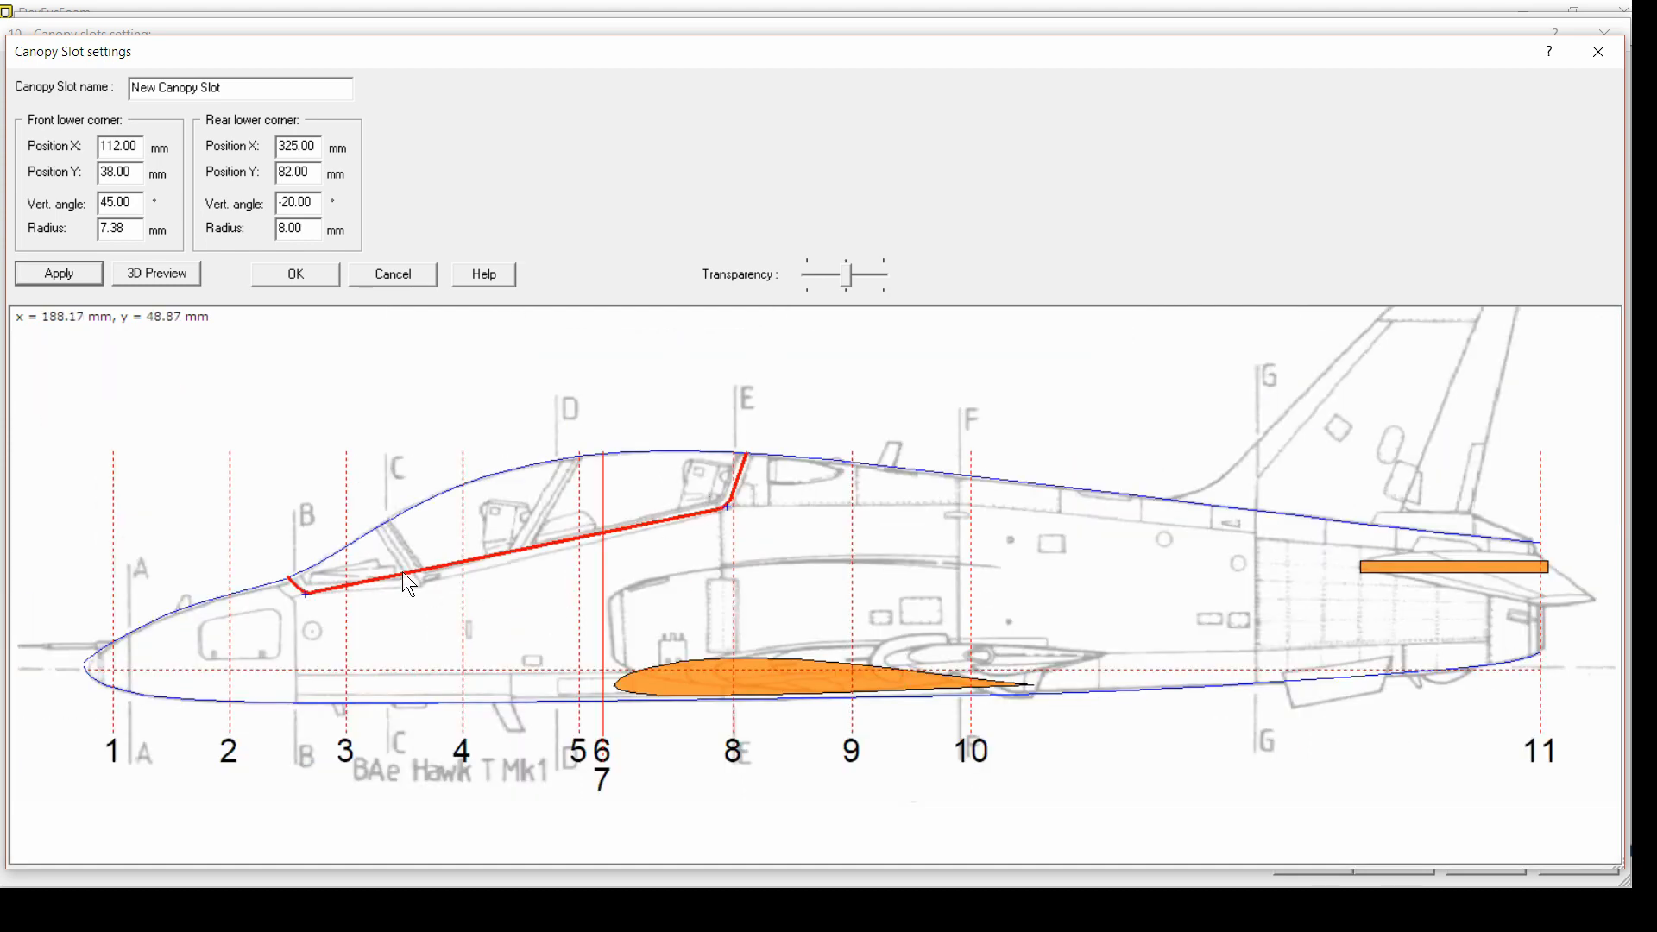
pyautogui.scroll(4, 299, 591)
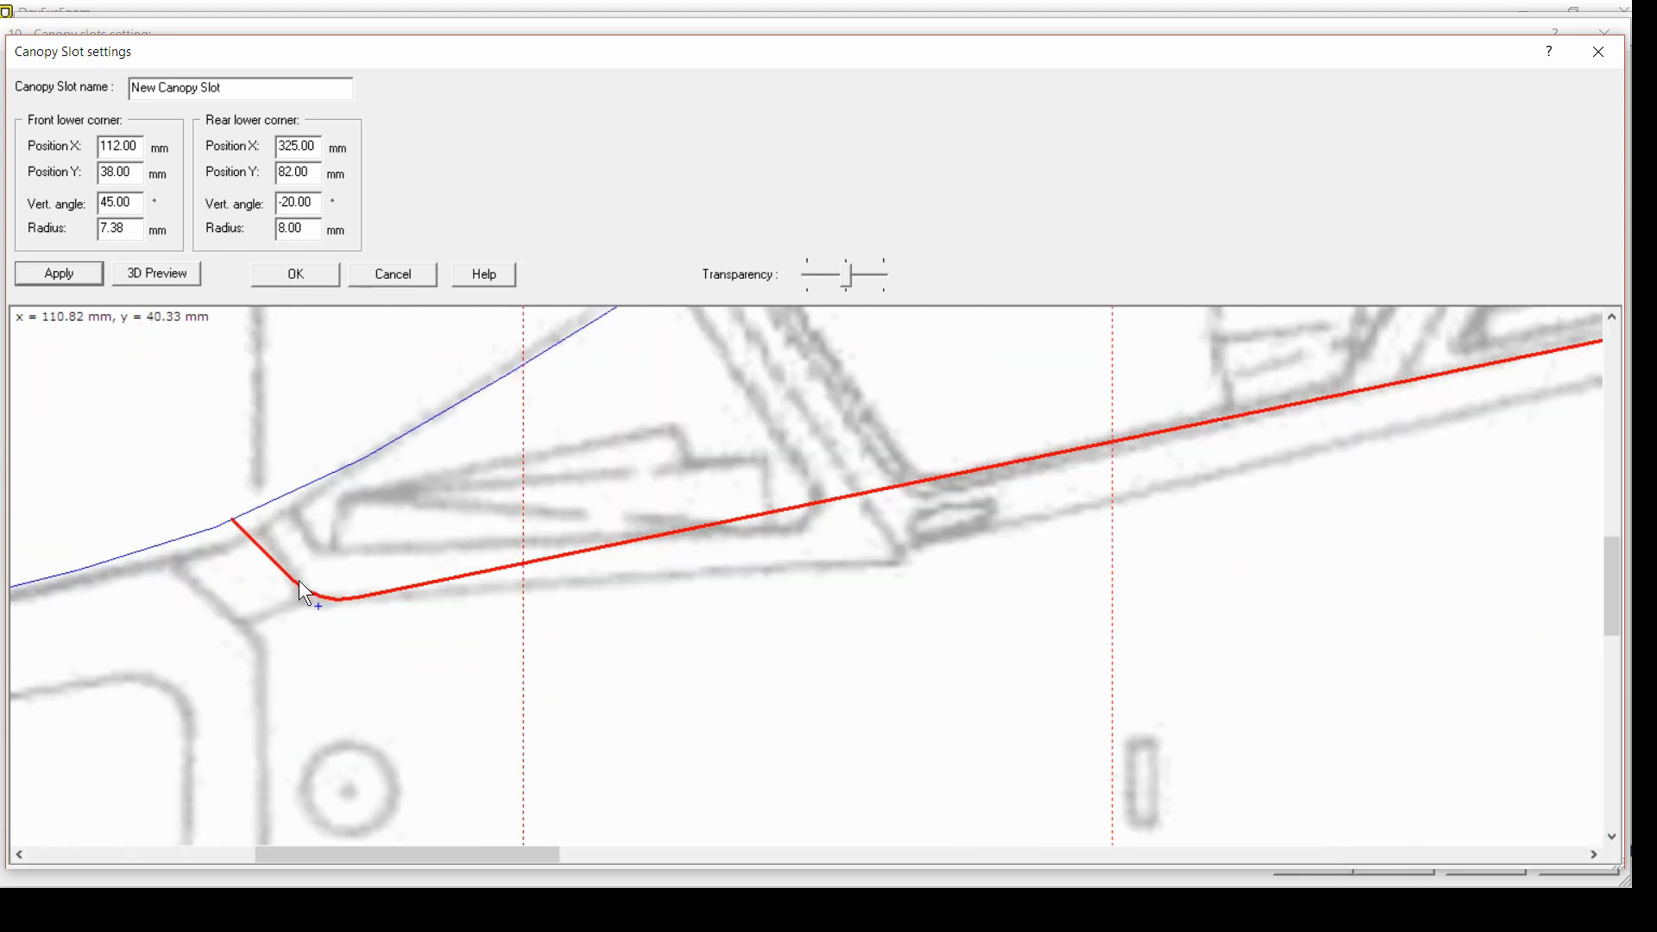
pyautogui.click(135, 205)
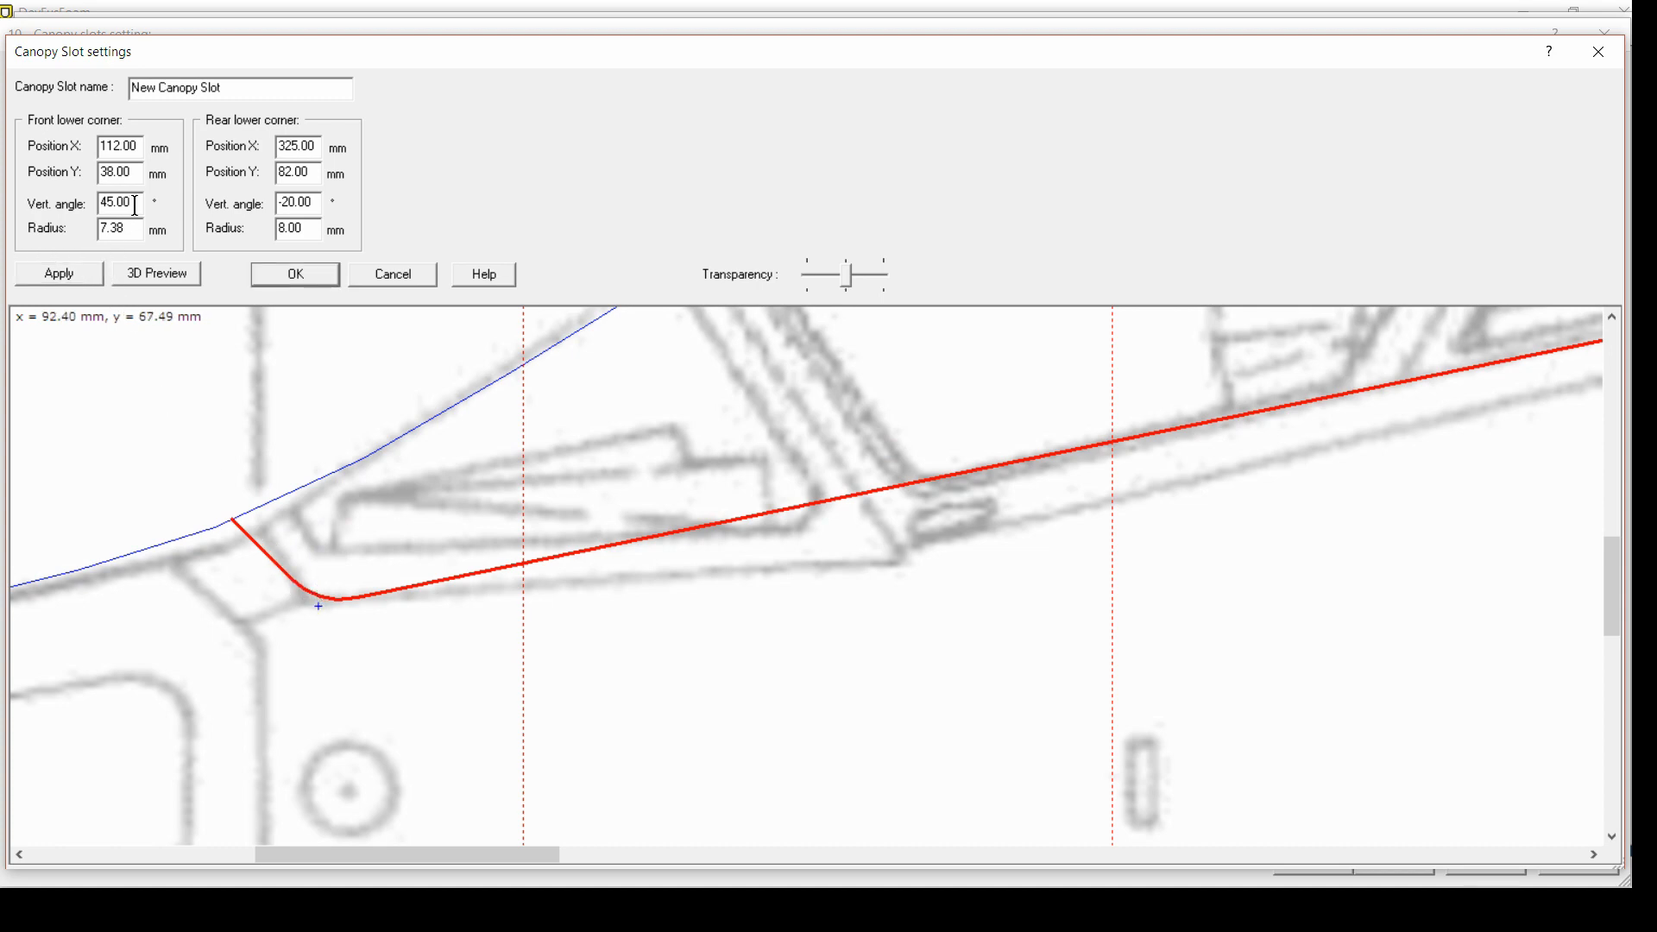
pyautogui.moveTo(134, 205); pyautogui.dragTo(105, 207)
pyautogui.write('50')
pyautogui.click(73, 278)
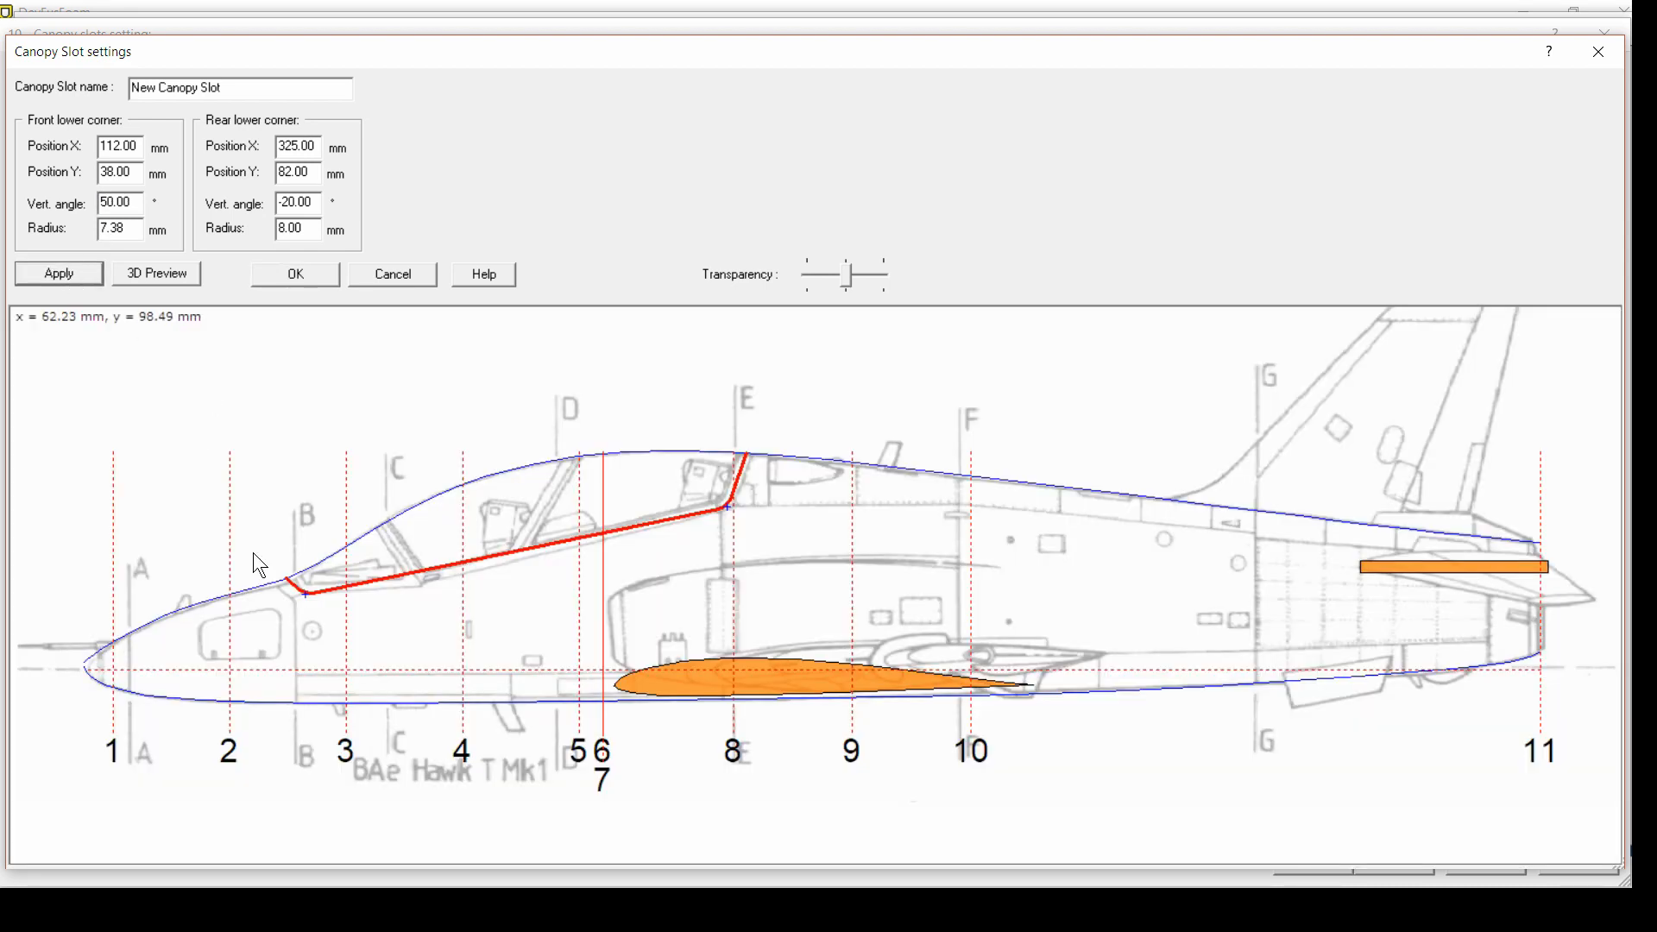
# Set the vertical angle of the canopy slot's front lower corner to 30°
pyautogui.scroll(2, 291, 610)
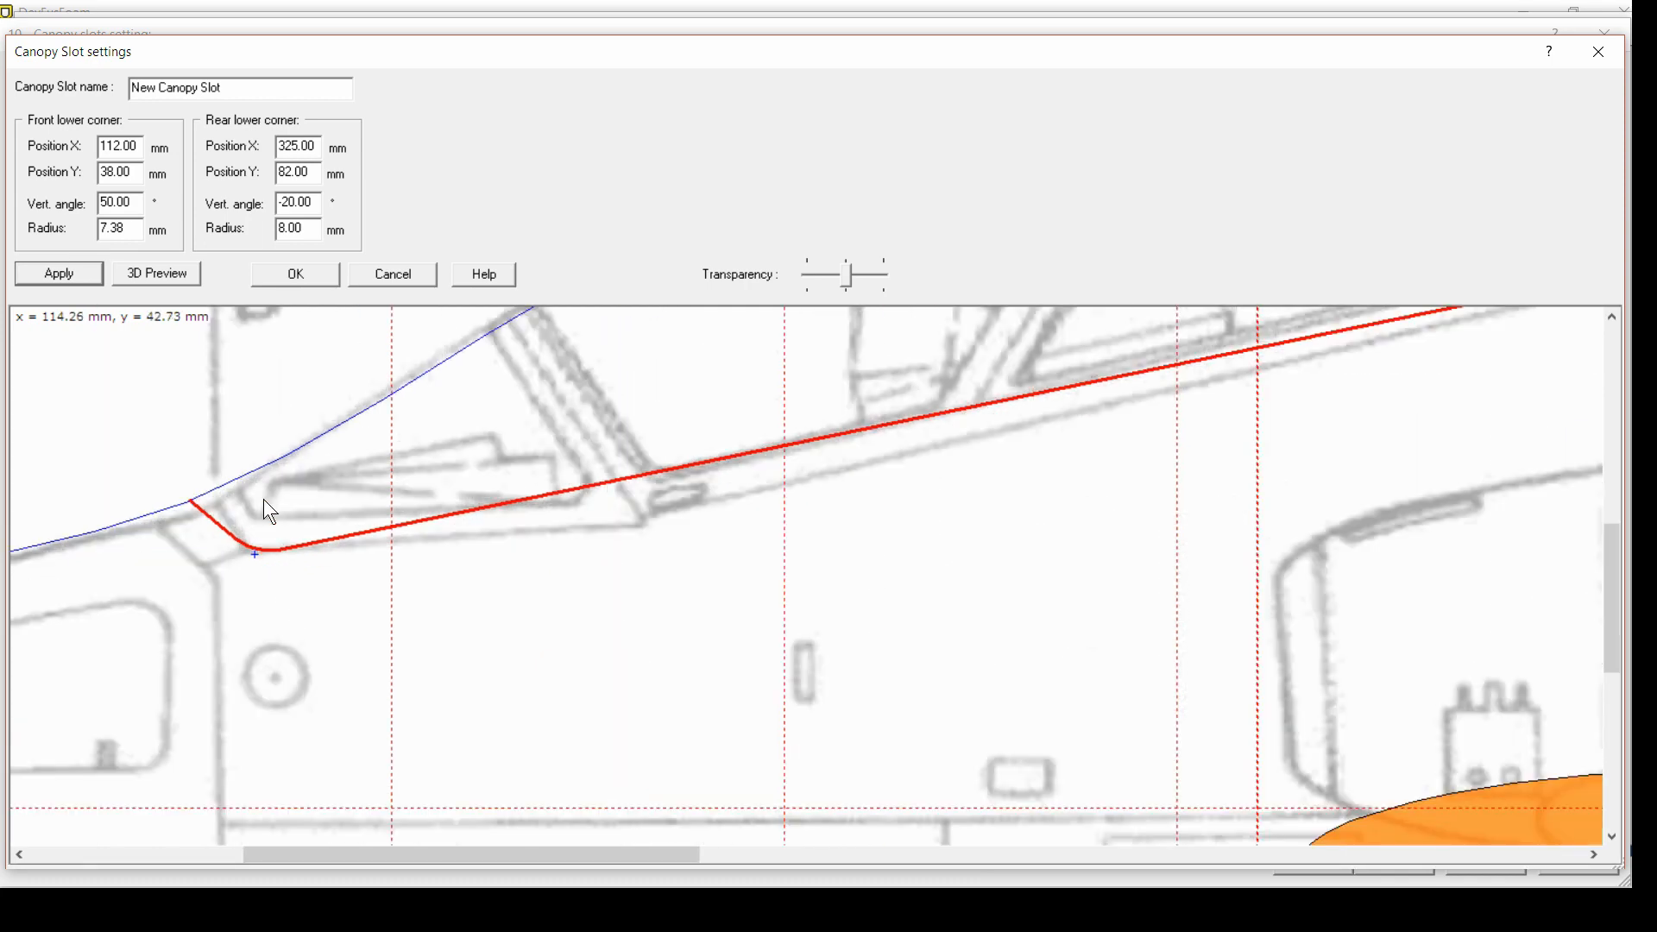
pyautogui.doubleClick(123, 203)
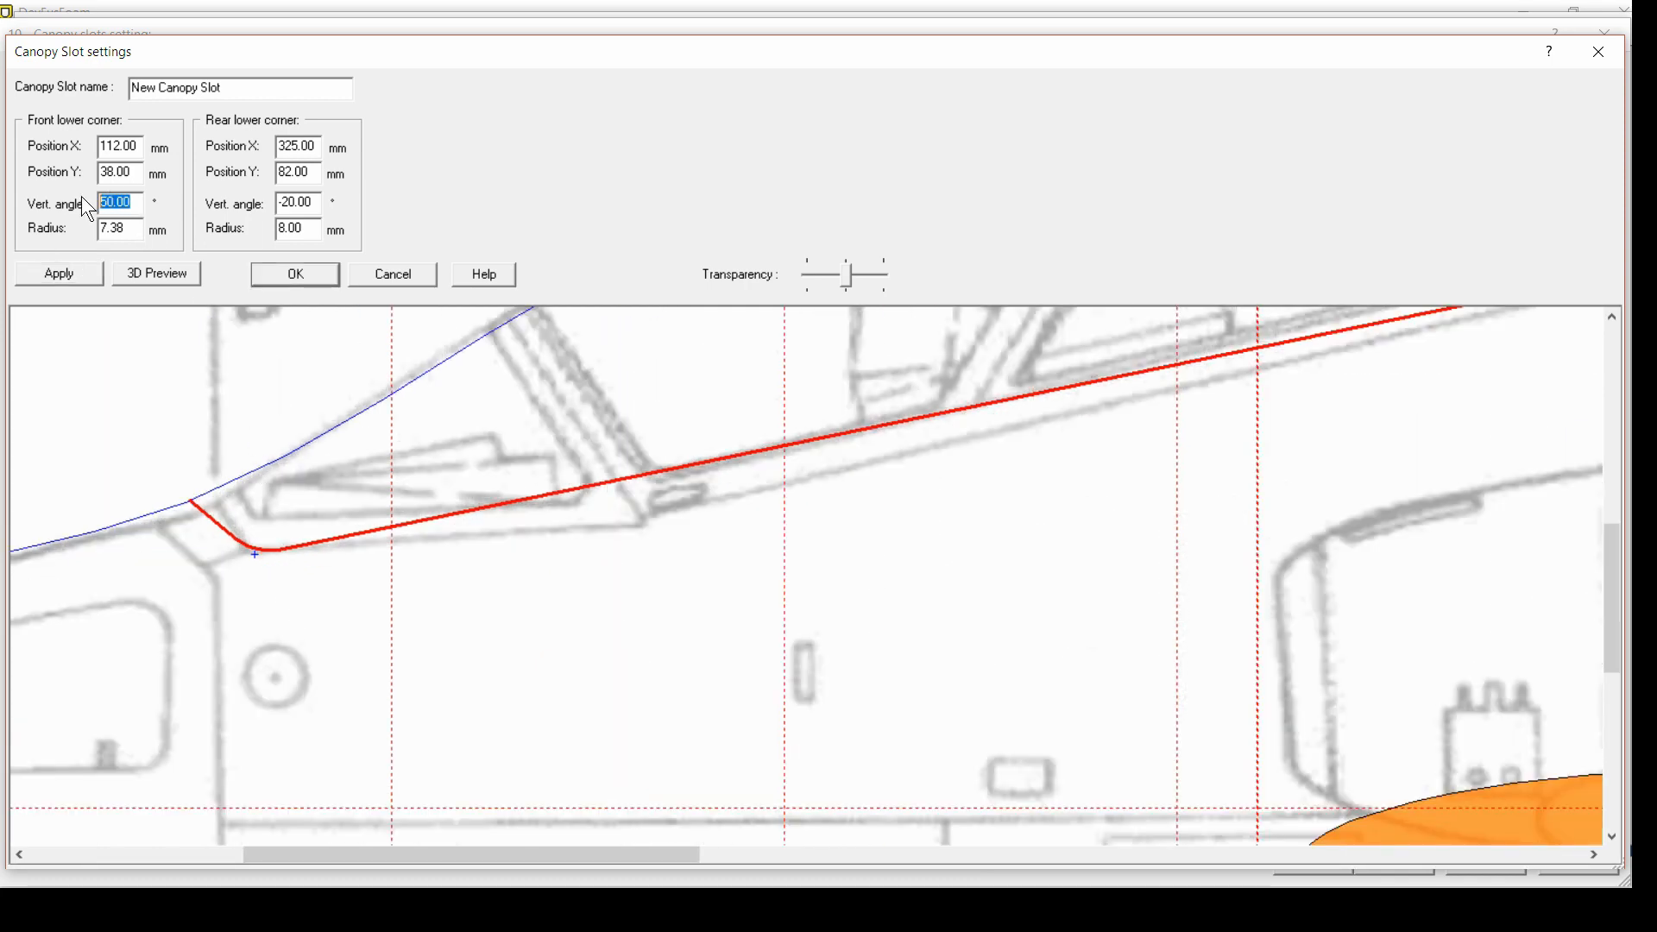
pyautogui.write('30')
pyautogui.click(76, 269)
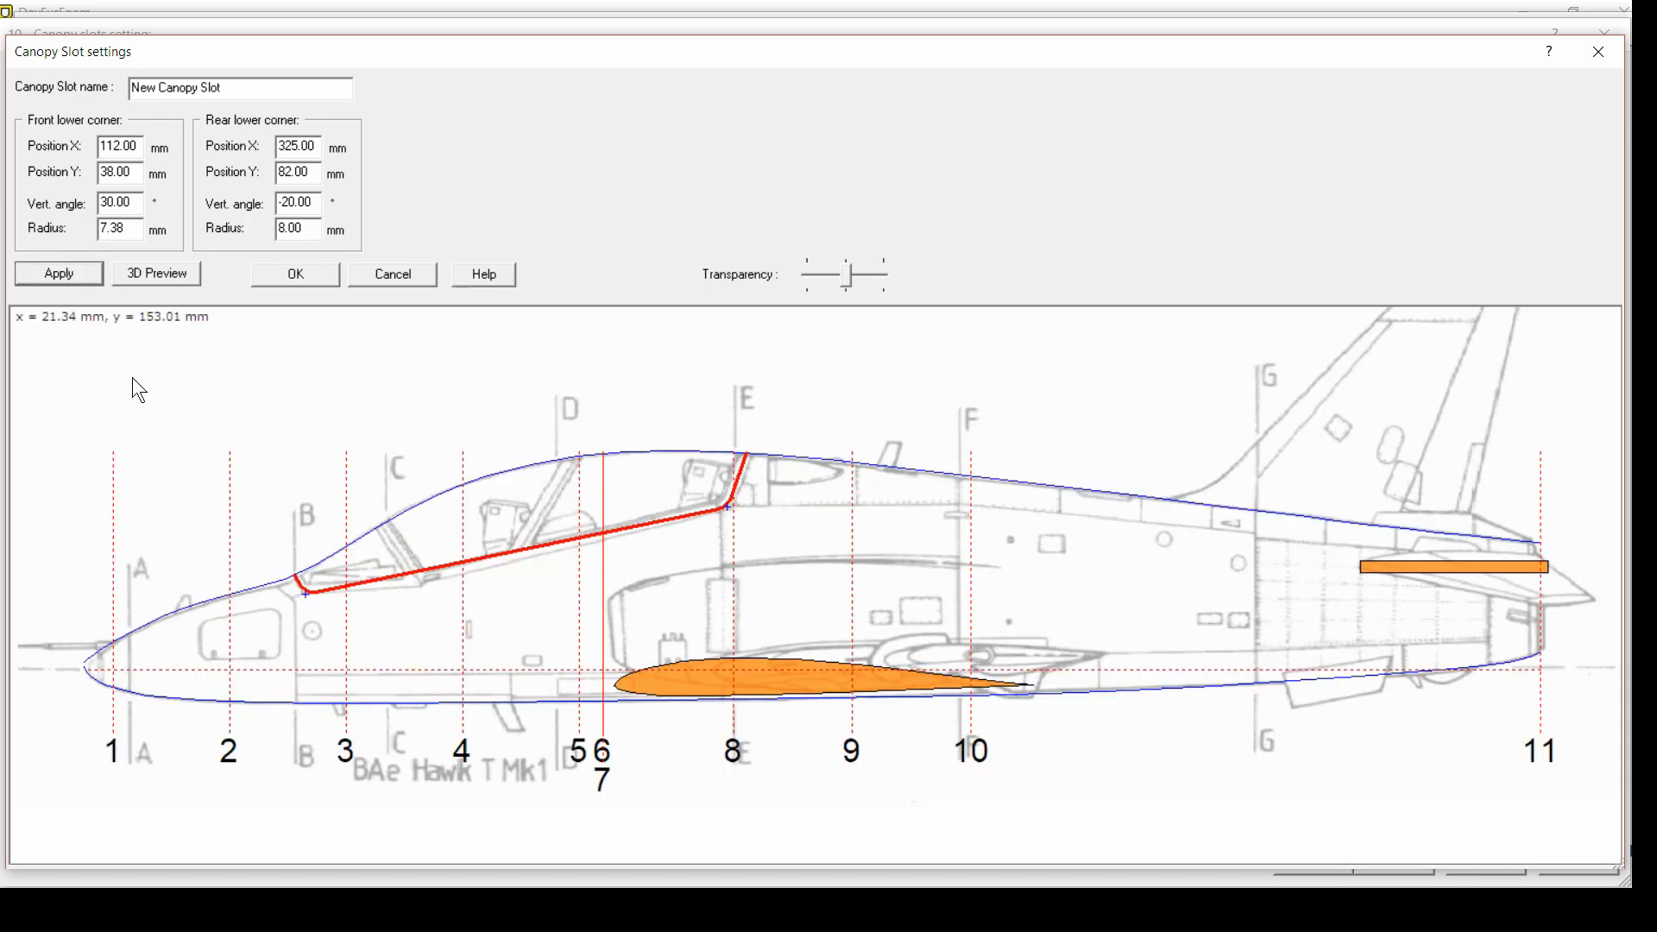
# Check the front edge against the windscreen base on the plan and set the front lower corner's vertical angle to 31°
pyautogui.scroll(2, 328, 570)
pyautogui.scroll(1, 328, 571)
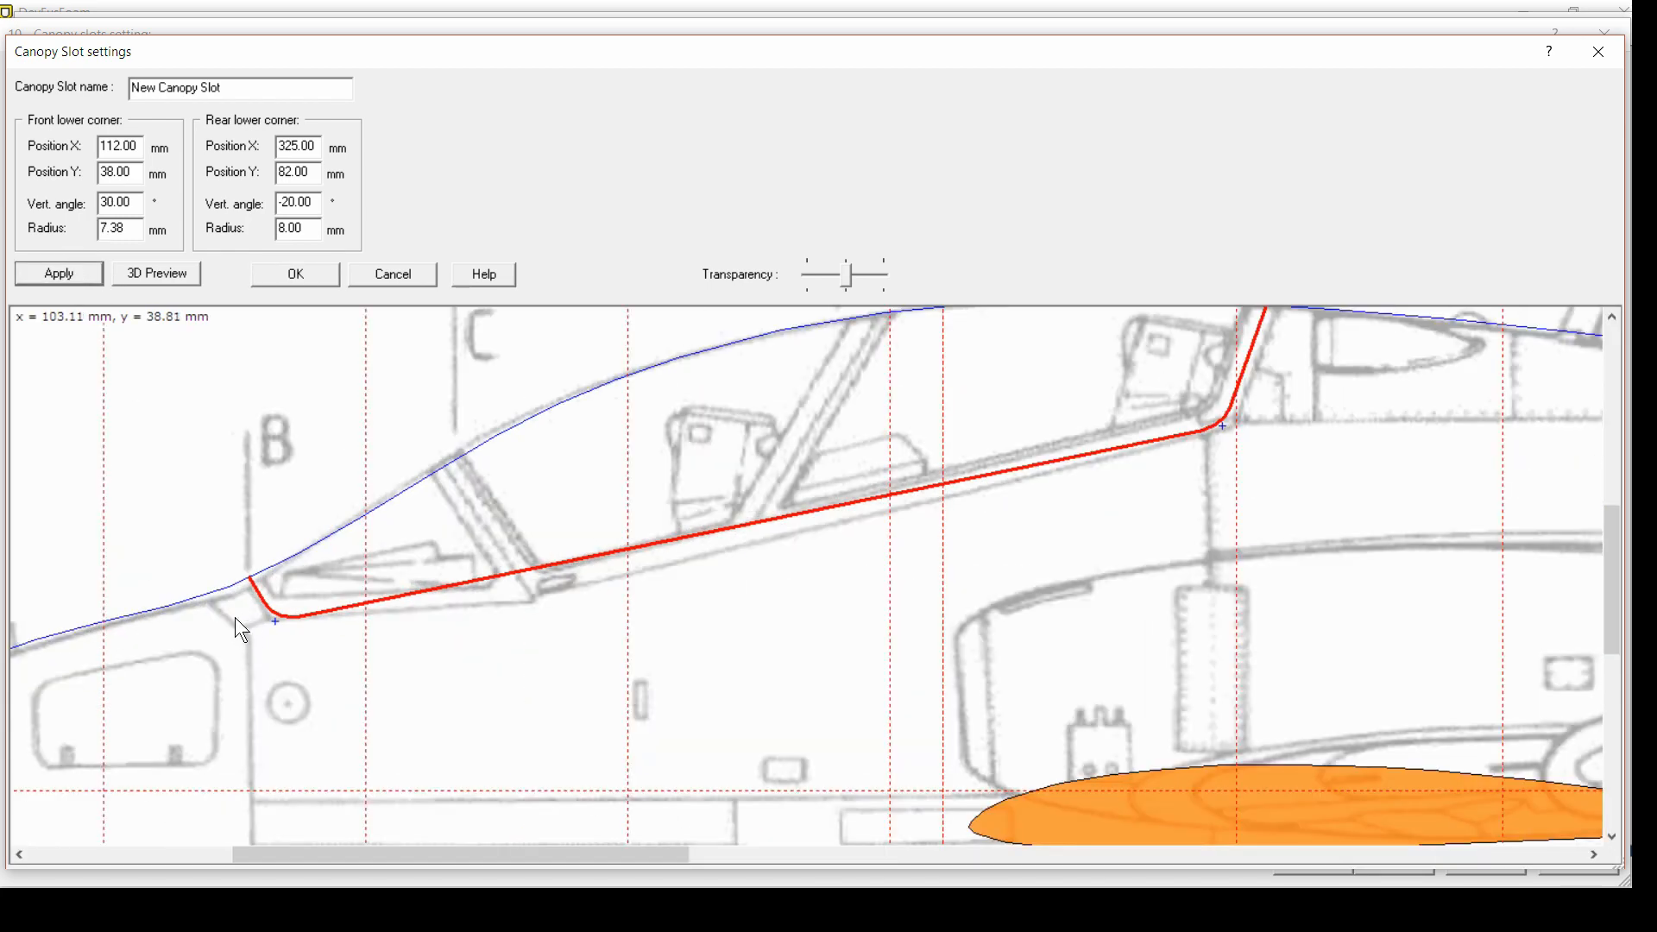
pyautogui.scroll(1, 234, 618)
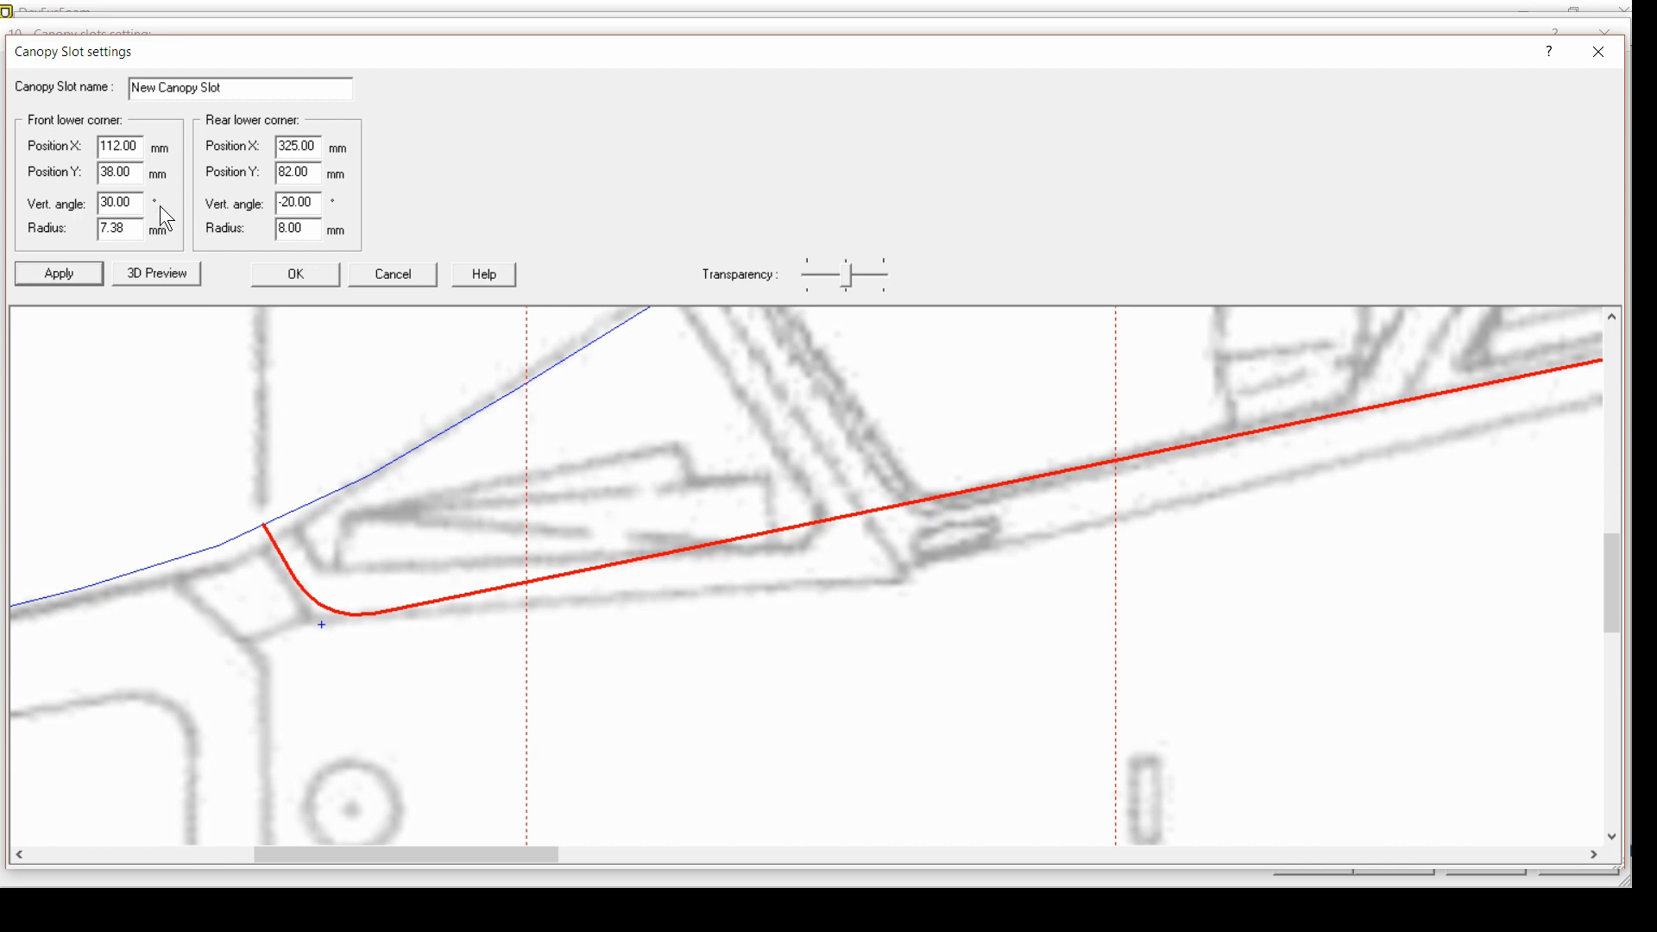
pyautogui.moveTo(140, 203); pyautogui.dragTo(84, 217)
pyautogui.write('2')
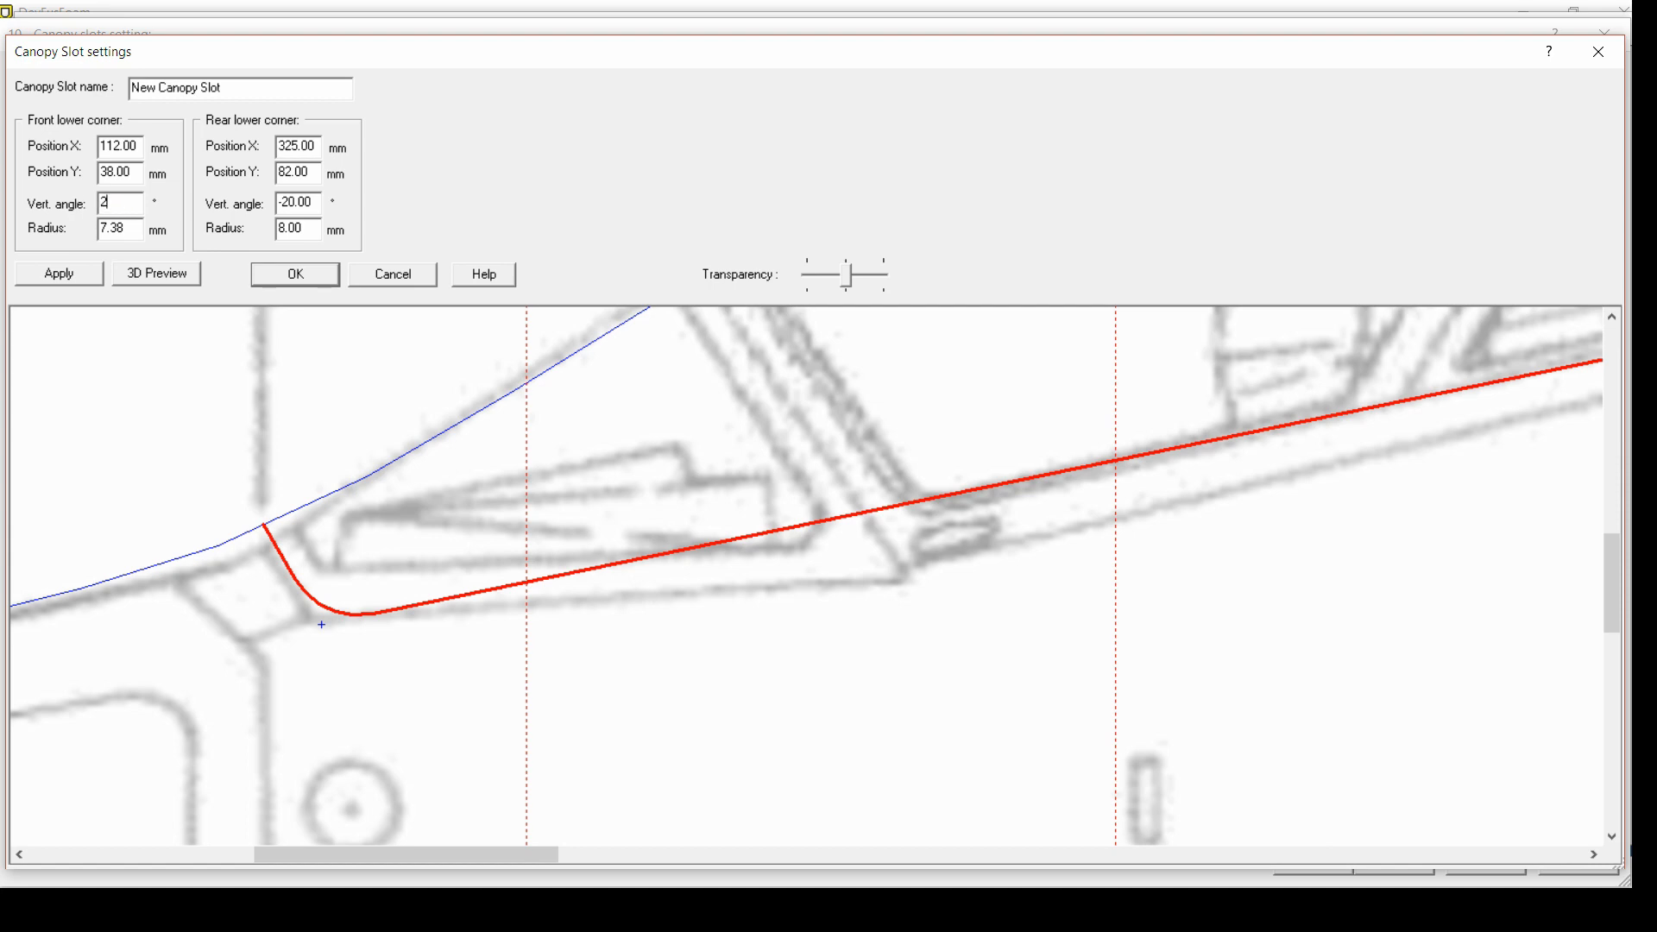
pyautogui.press('BackSpace')
pyautogui.write('31')
pyautogui.click(93, 278)
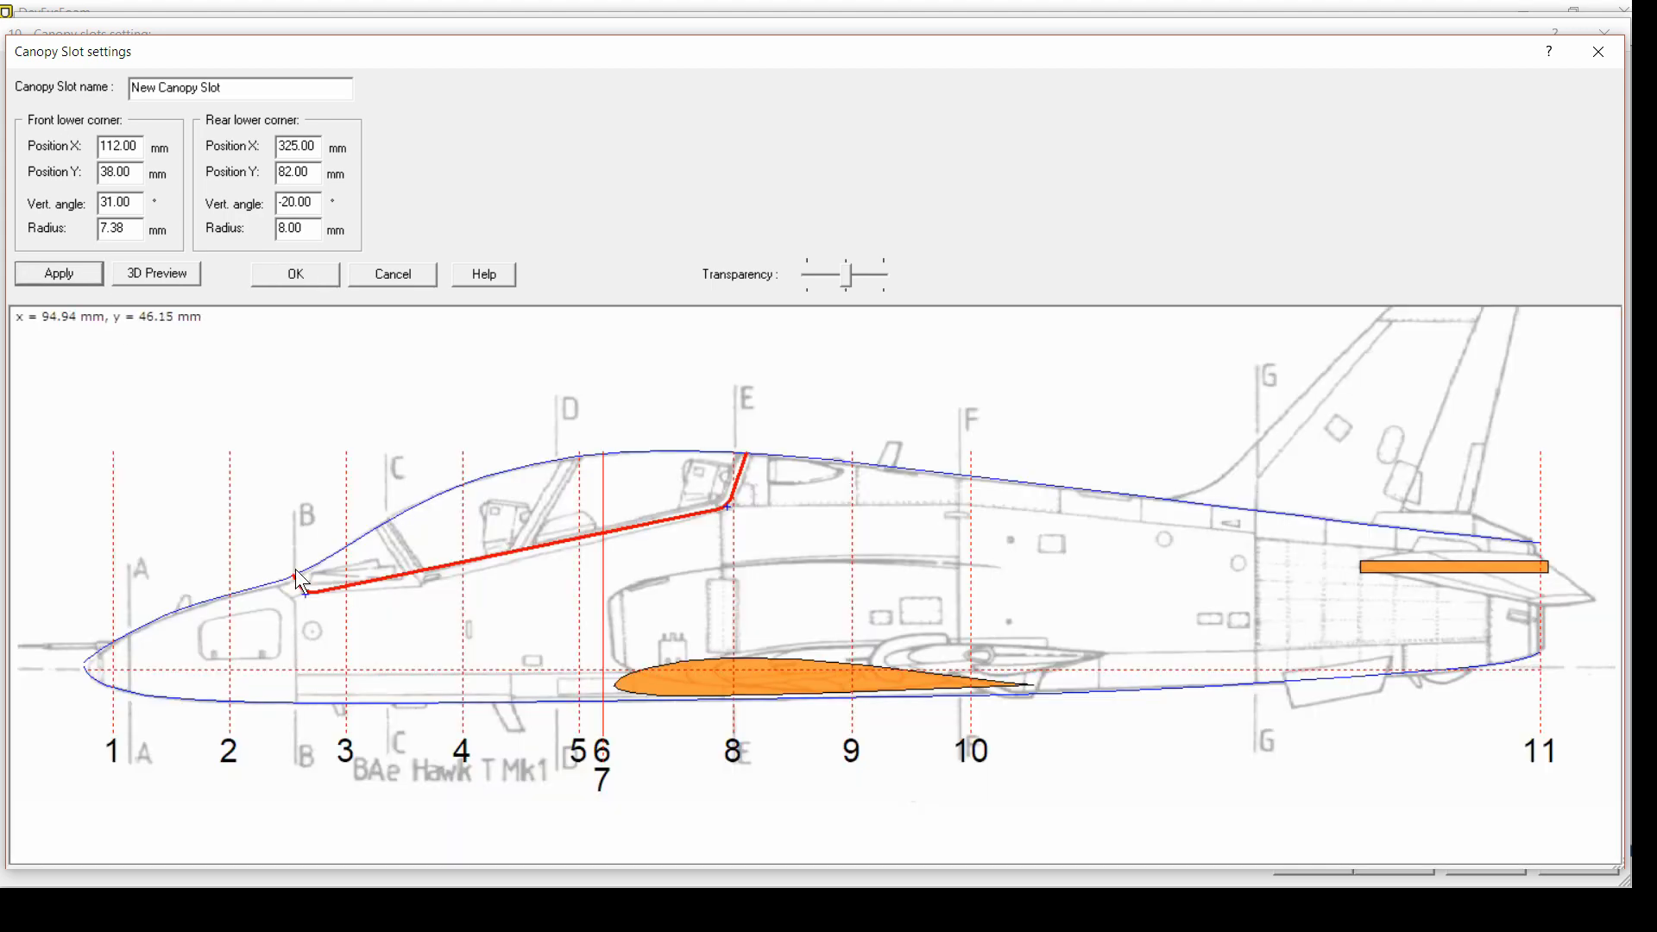
# Set the radius of the canopy slot's front lower corner to 6 mm
pyautogui.scroll(5, 295, 570)
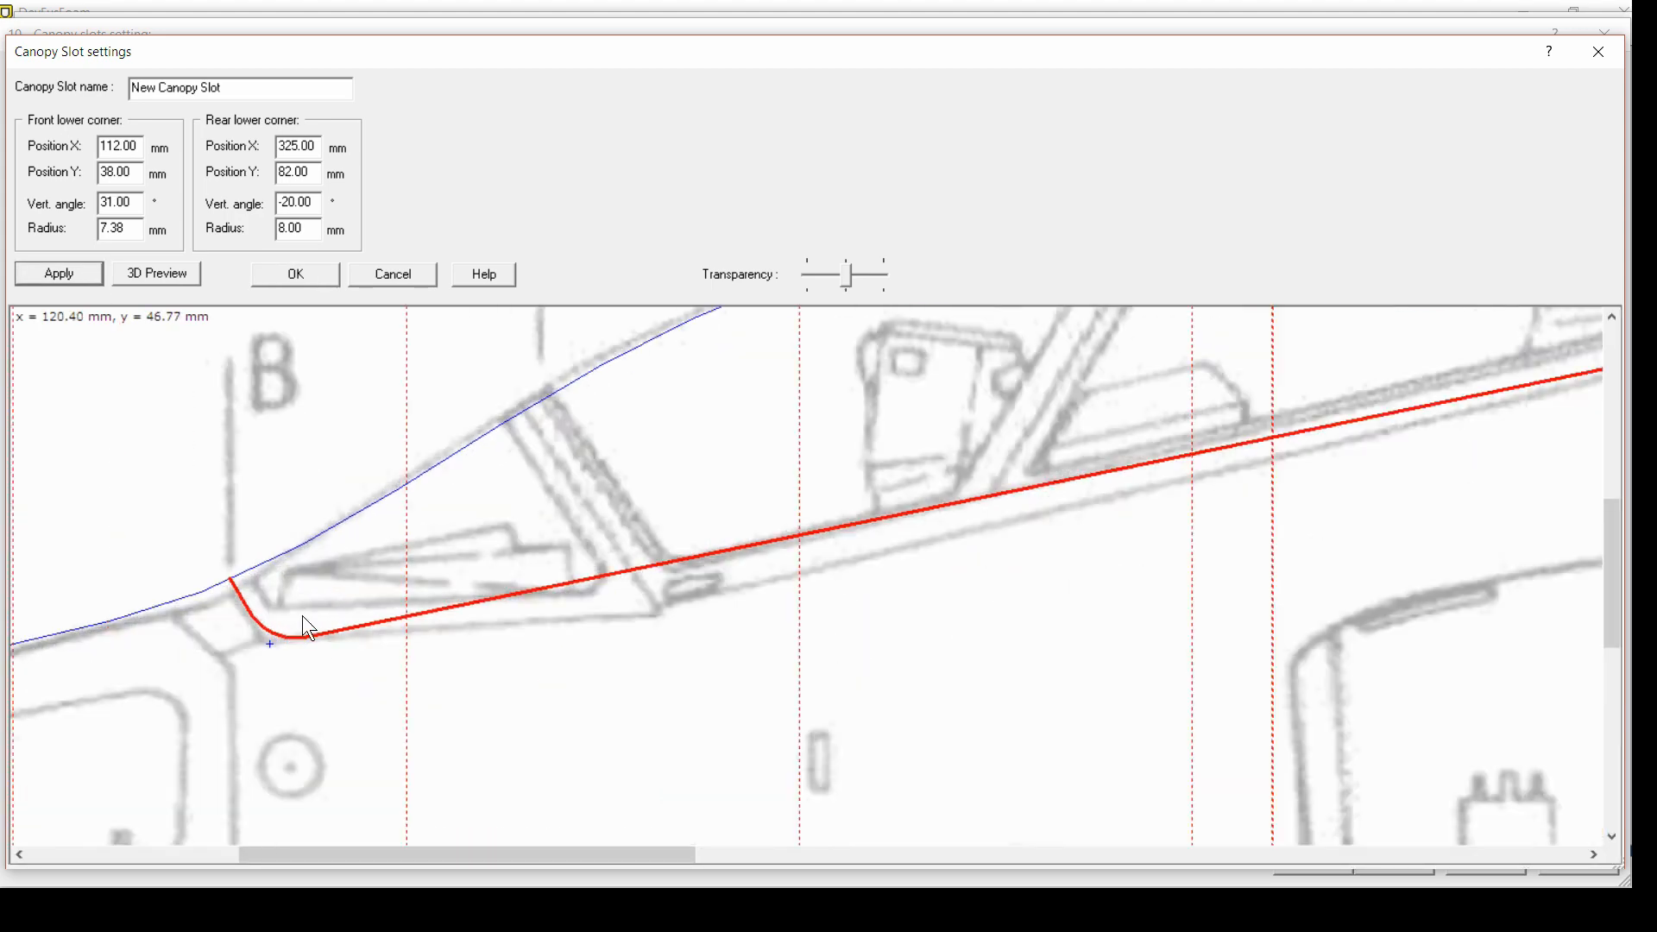
pyautogui.moveTo(126, 231); pyautogui.dragTo(98, 232)
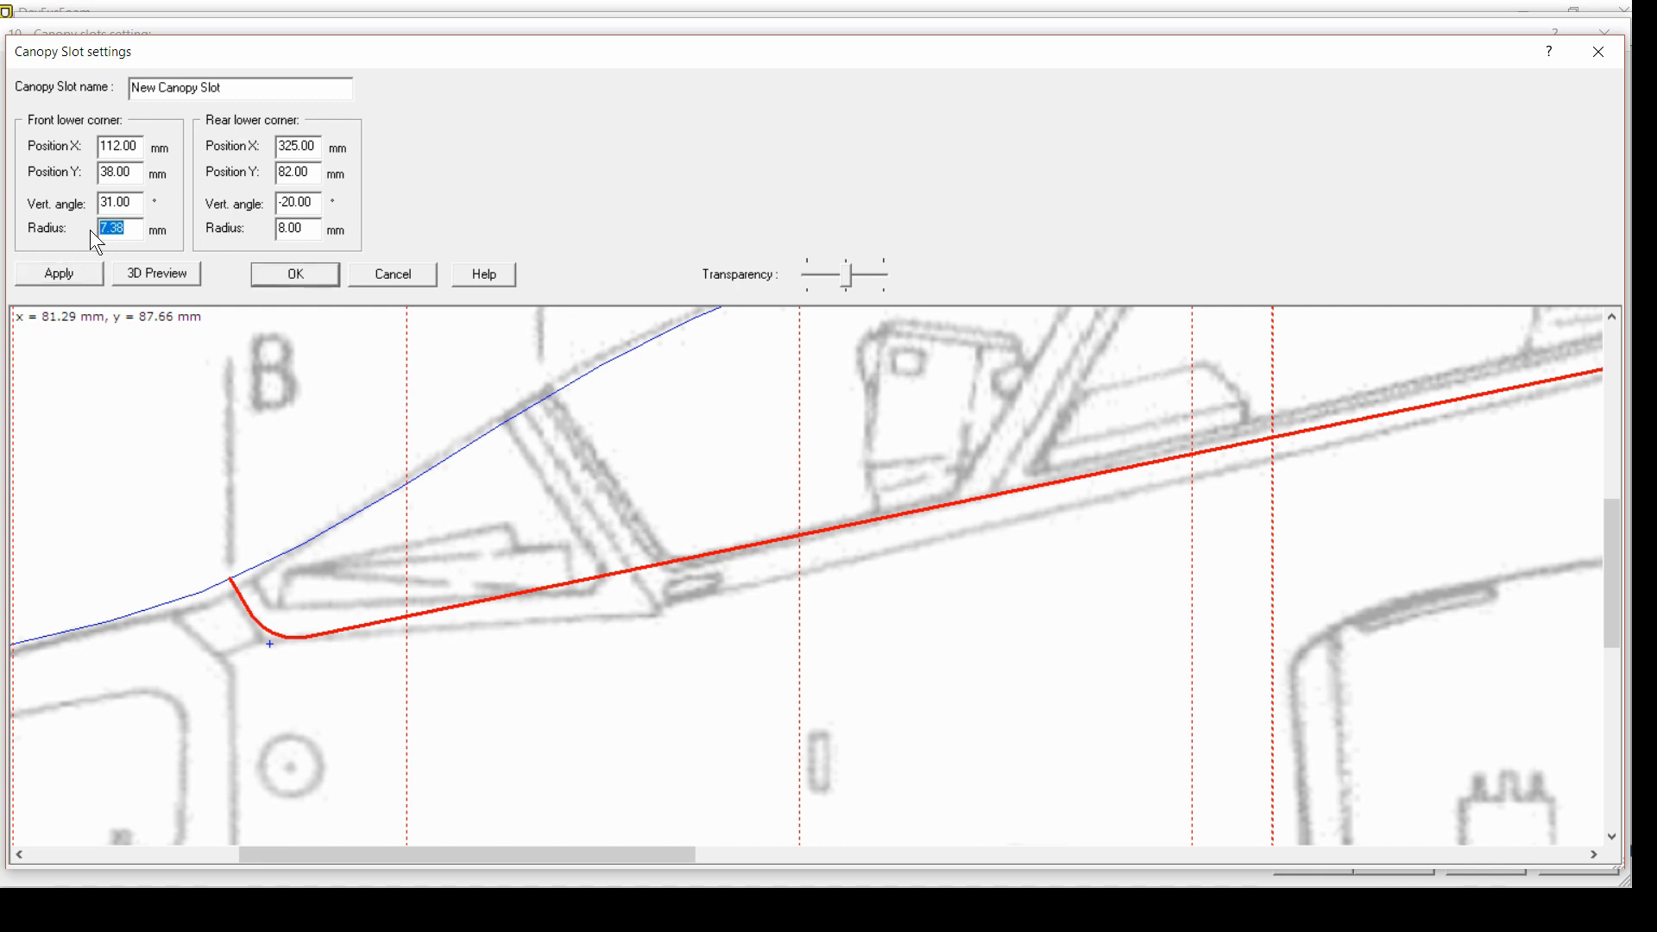
pyautogui.click(80, 280)
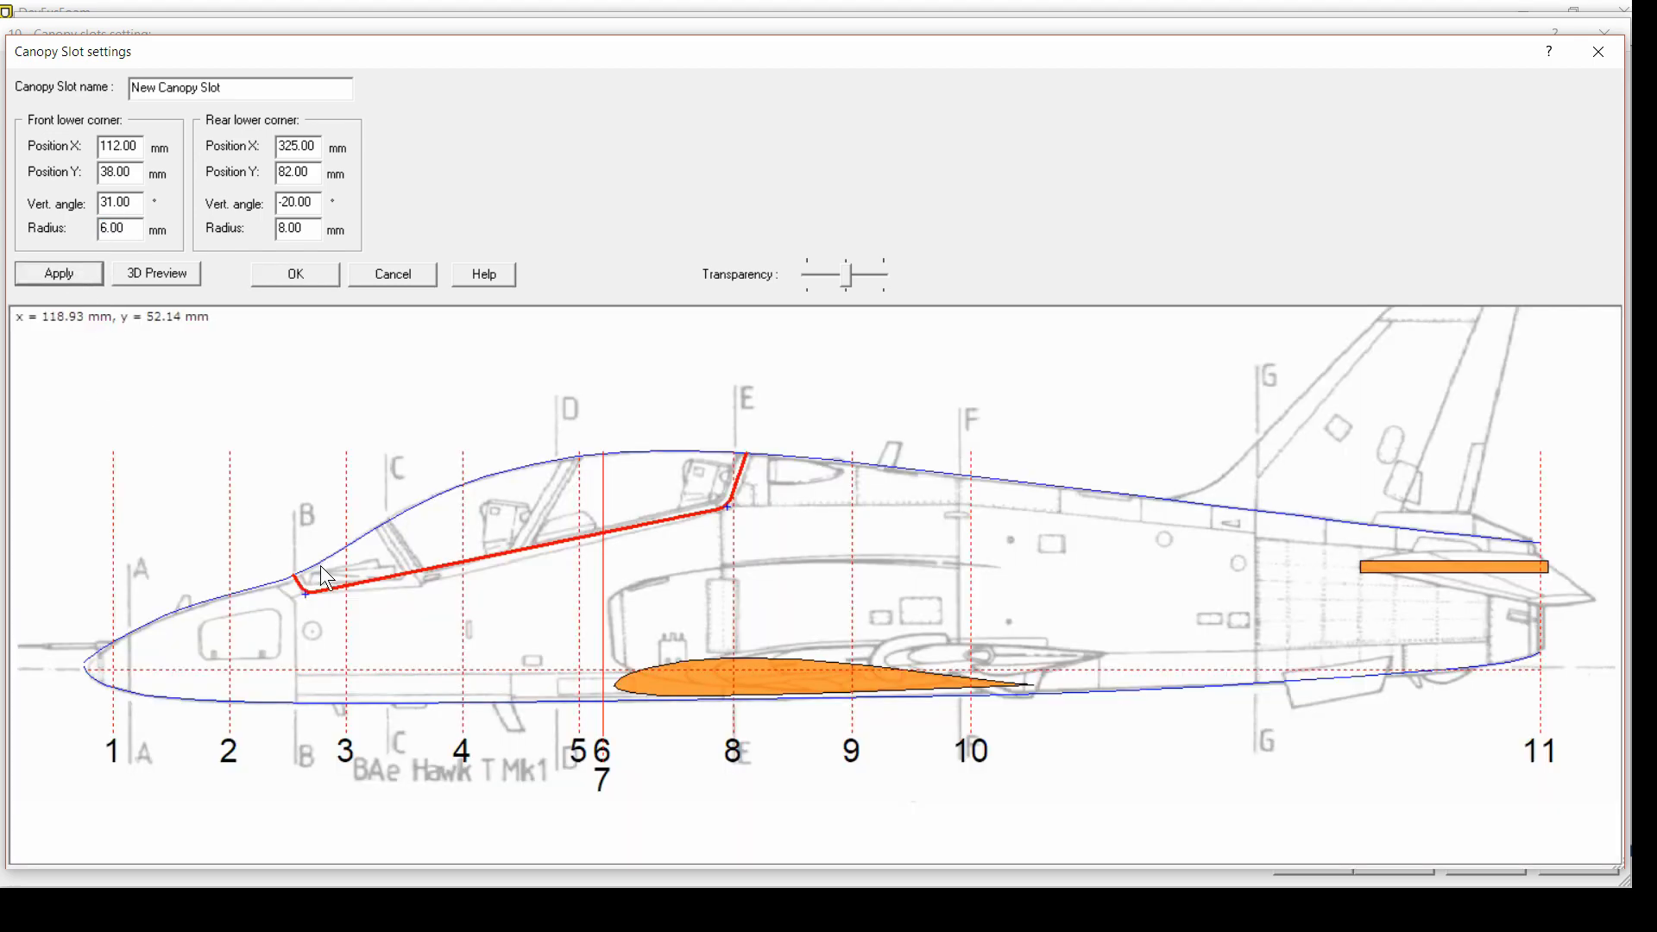
# Check the canopy slot's front lower corner against the plan, then apply and confirm the canopy slot settings
pyautogui.scroll(3, 342, 570)
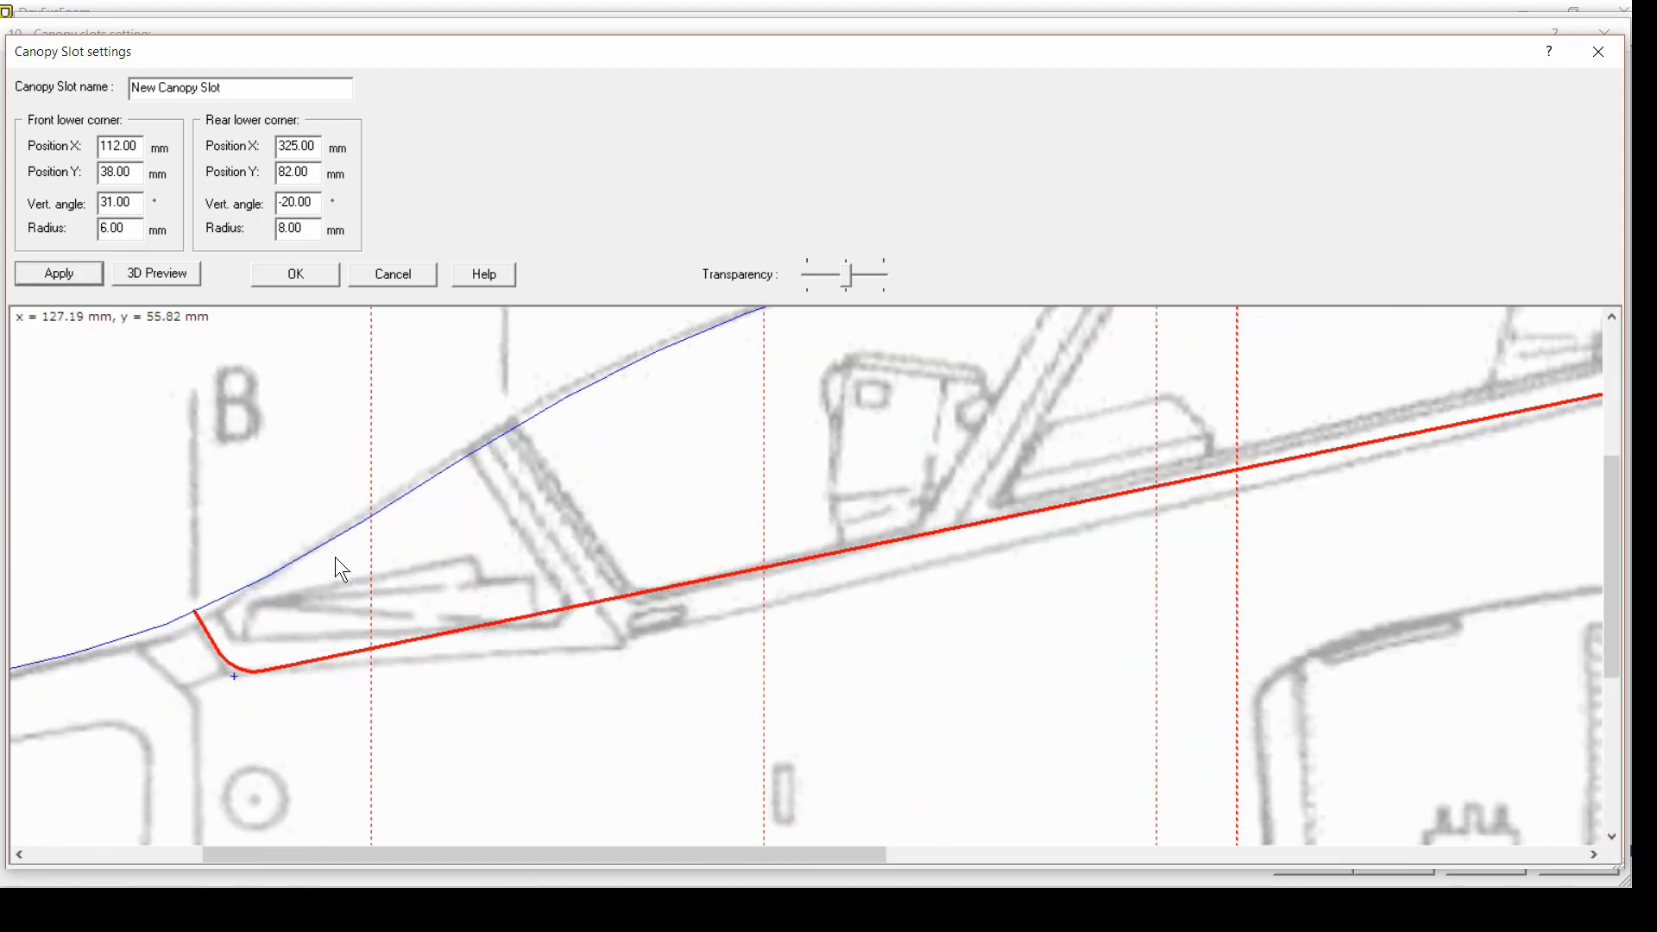
pyautogui.scroll(-2, 342, 569)
pyautogui.scroll(-1, 342, 569)
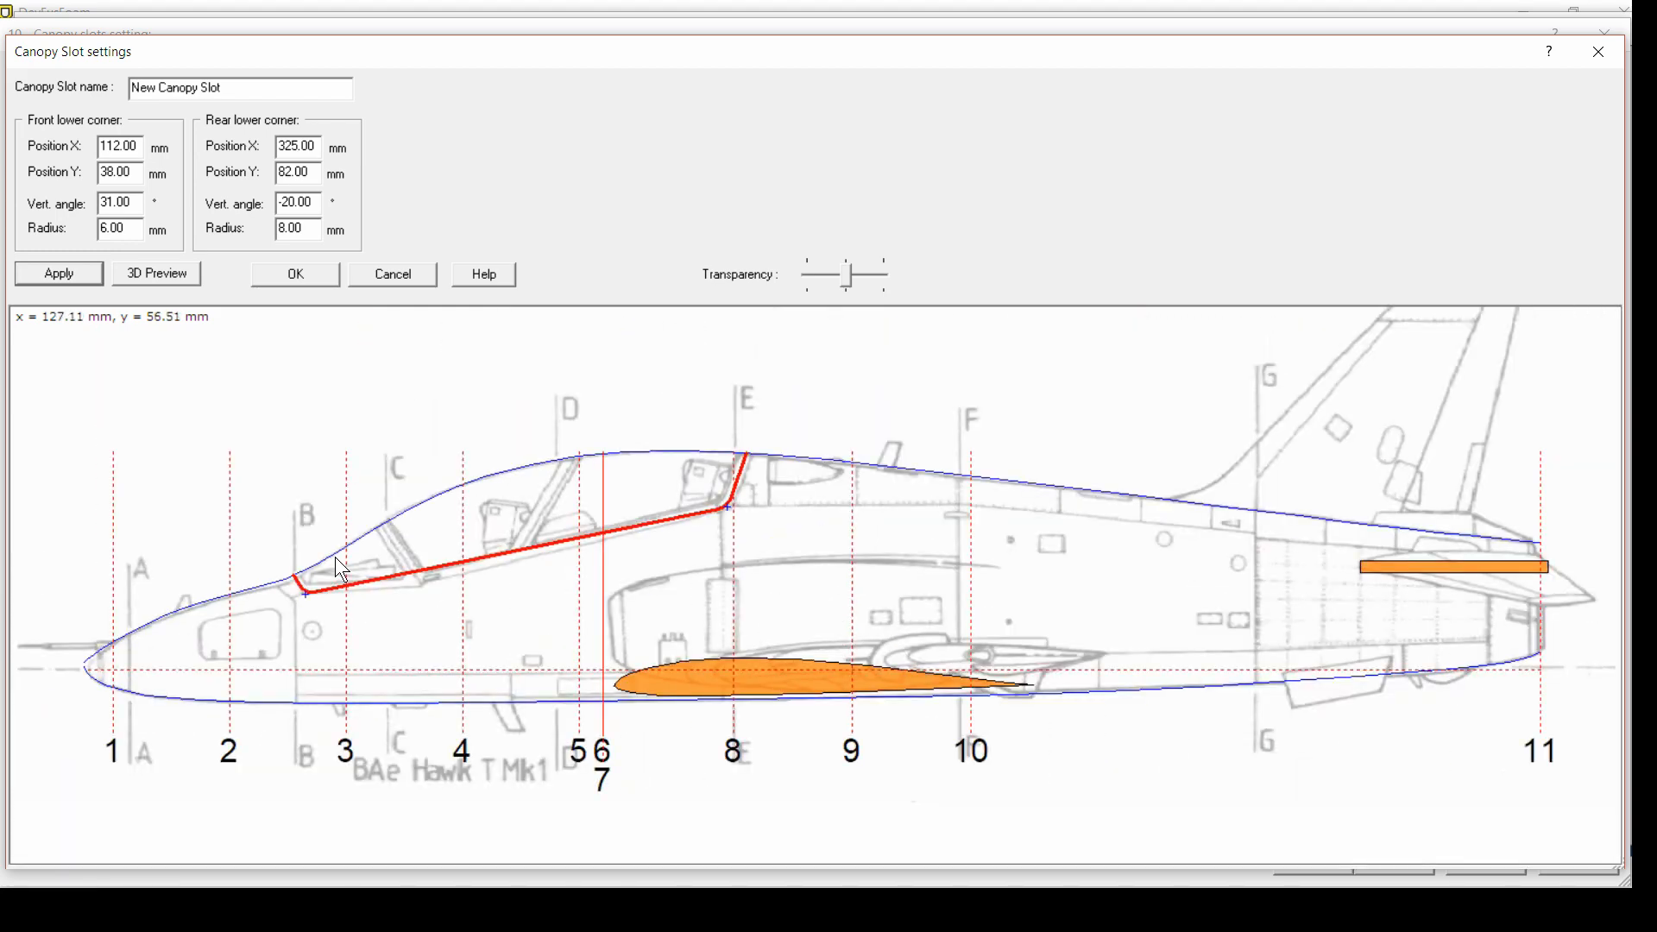
pyautogui.scroll(1, 336, 559)
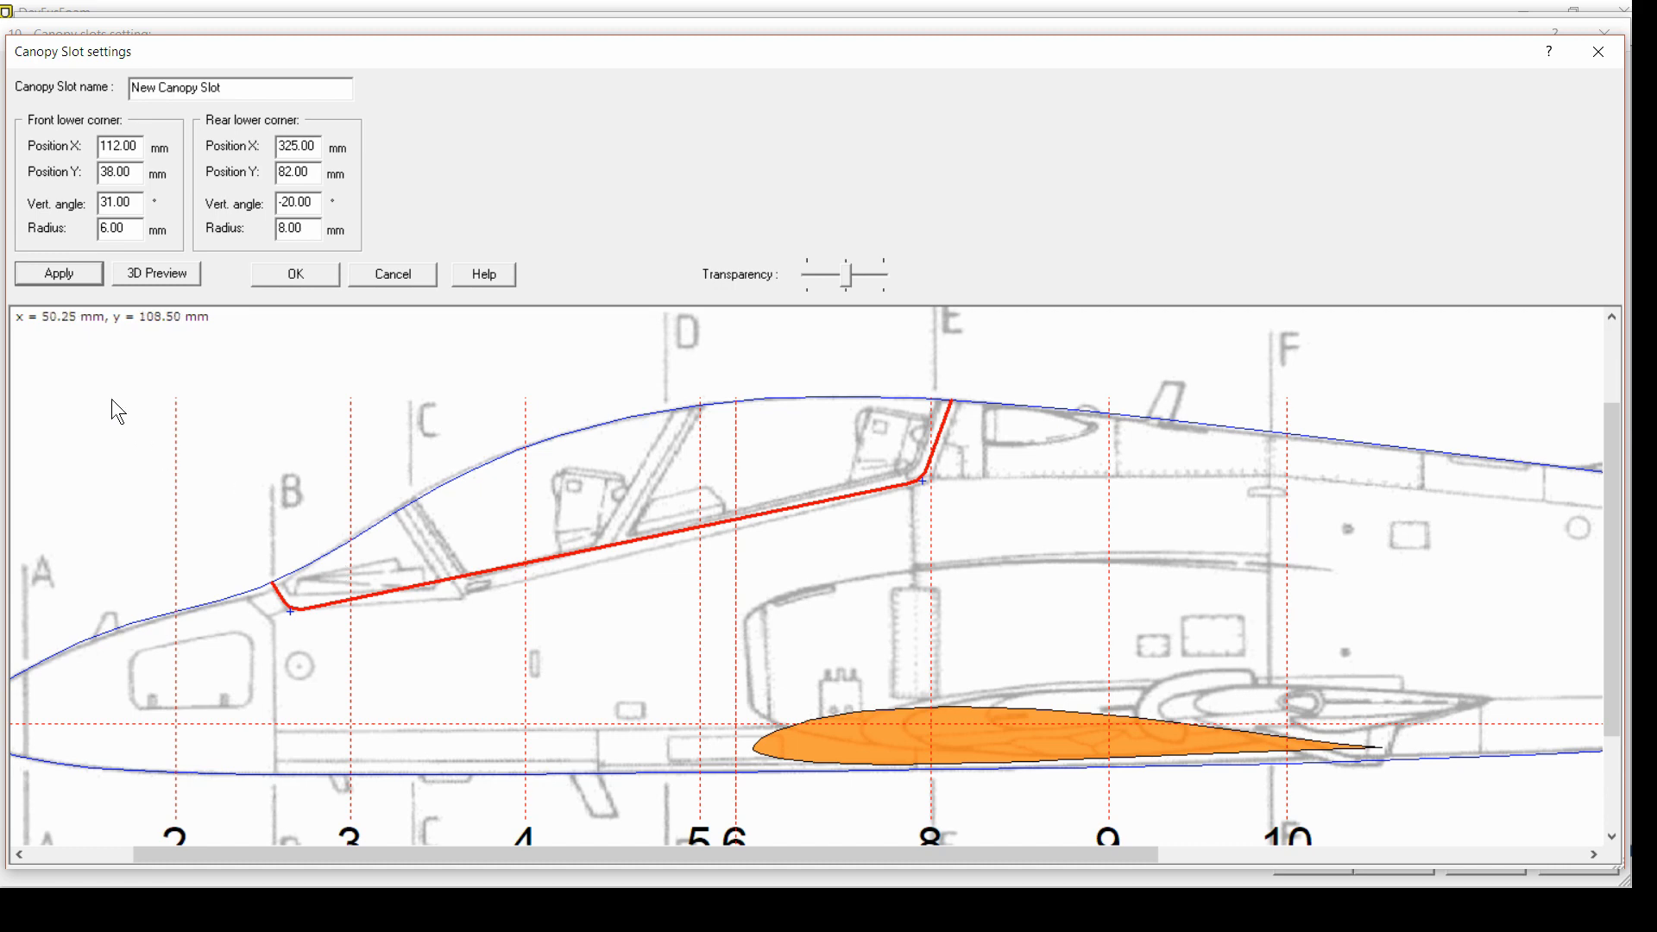
pyautogui.click(60, 276)
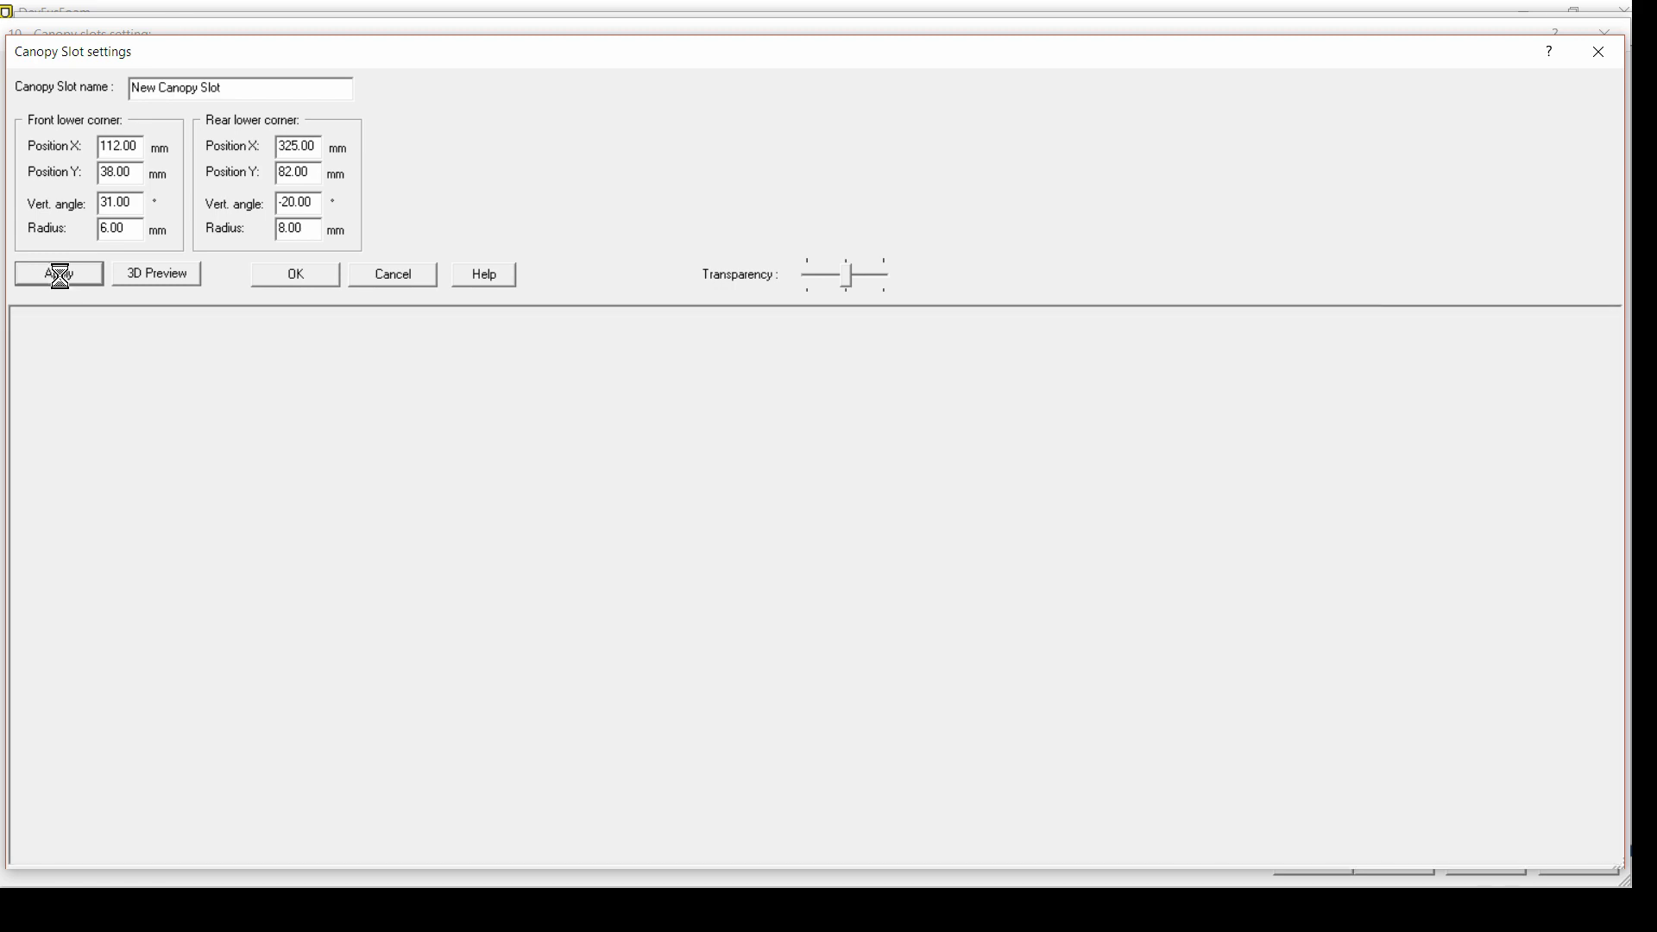
pyautogui.click(297, 276)
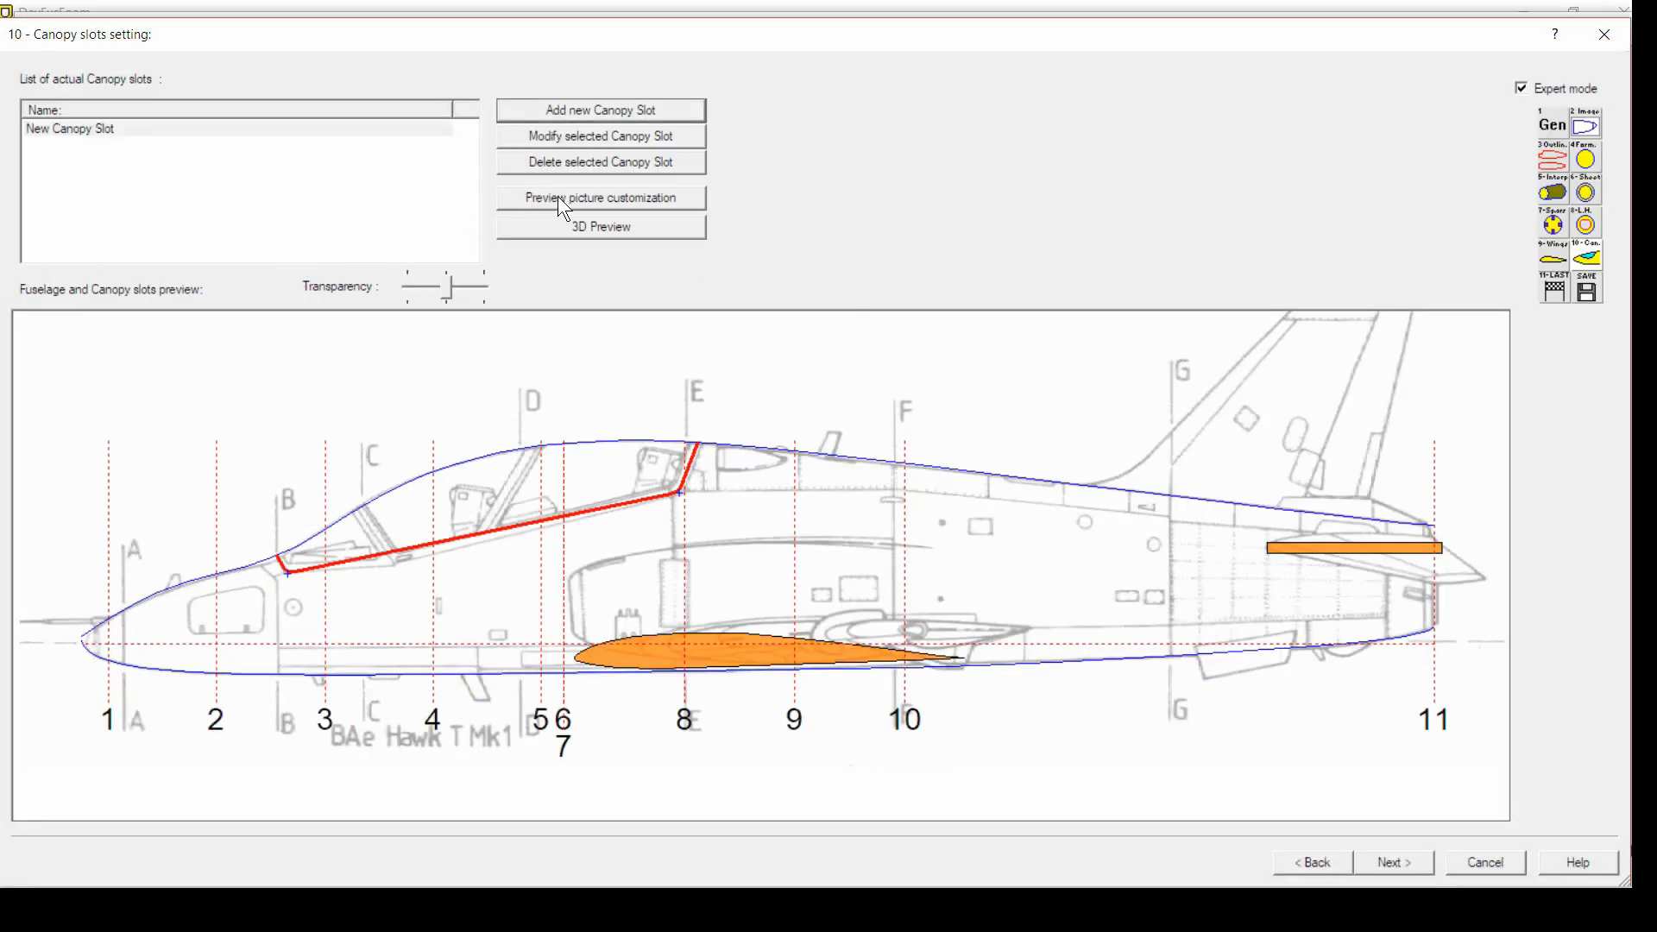
# Inspect the fuselage foam blocks and the separated canopy in a rotated 3D preview
pyautogui.click(568, 226)
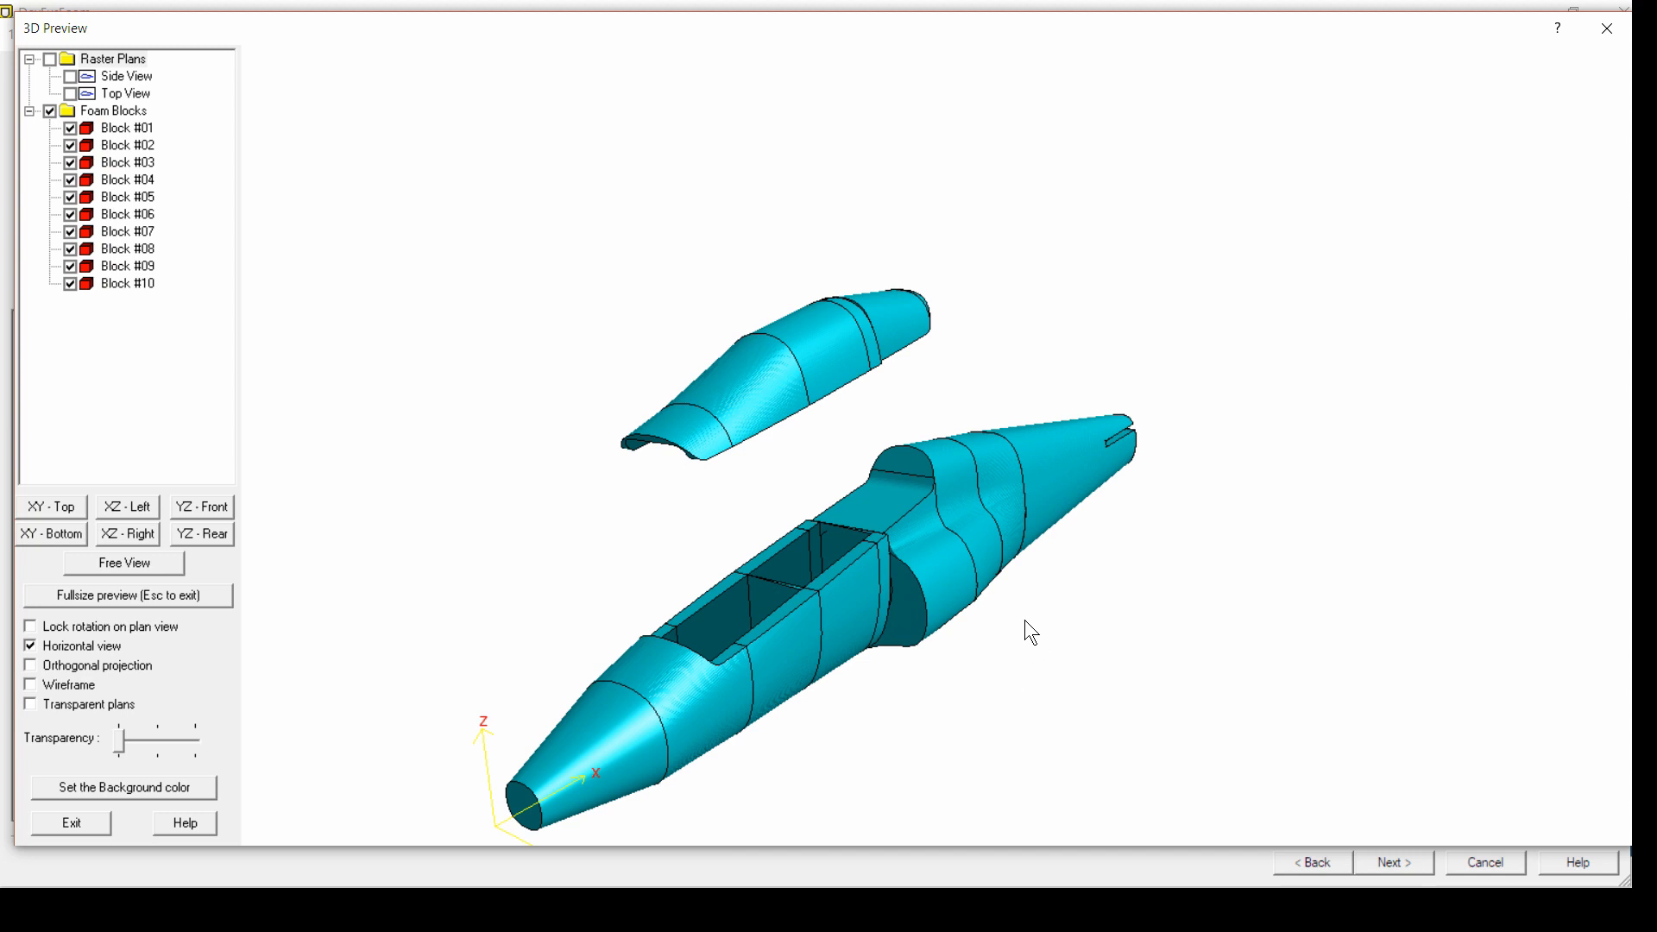
pyautogui.moveTo(1048, 598); pyautogui.dragTo(610, 348)
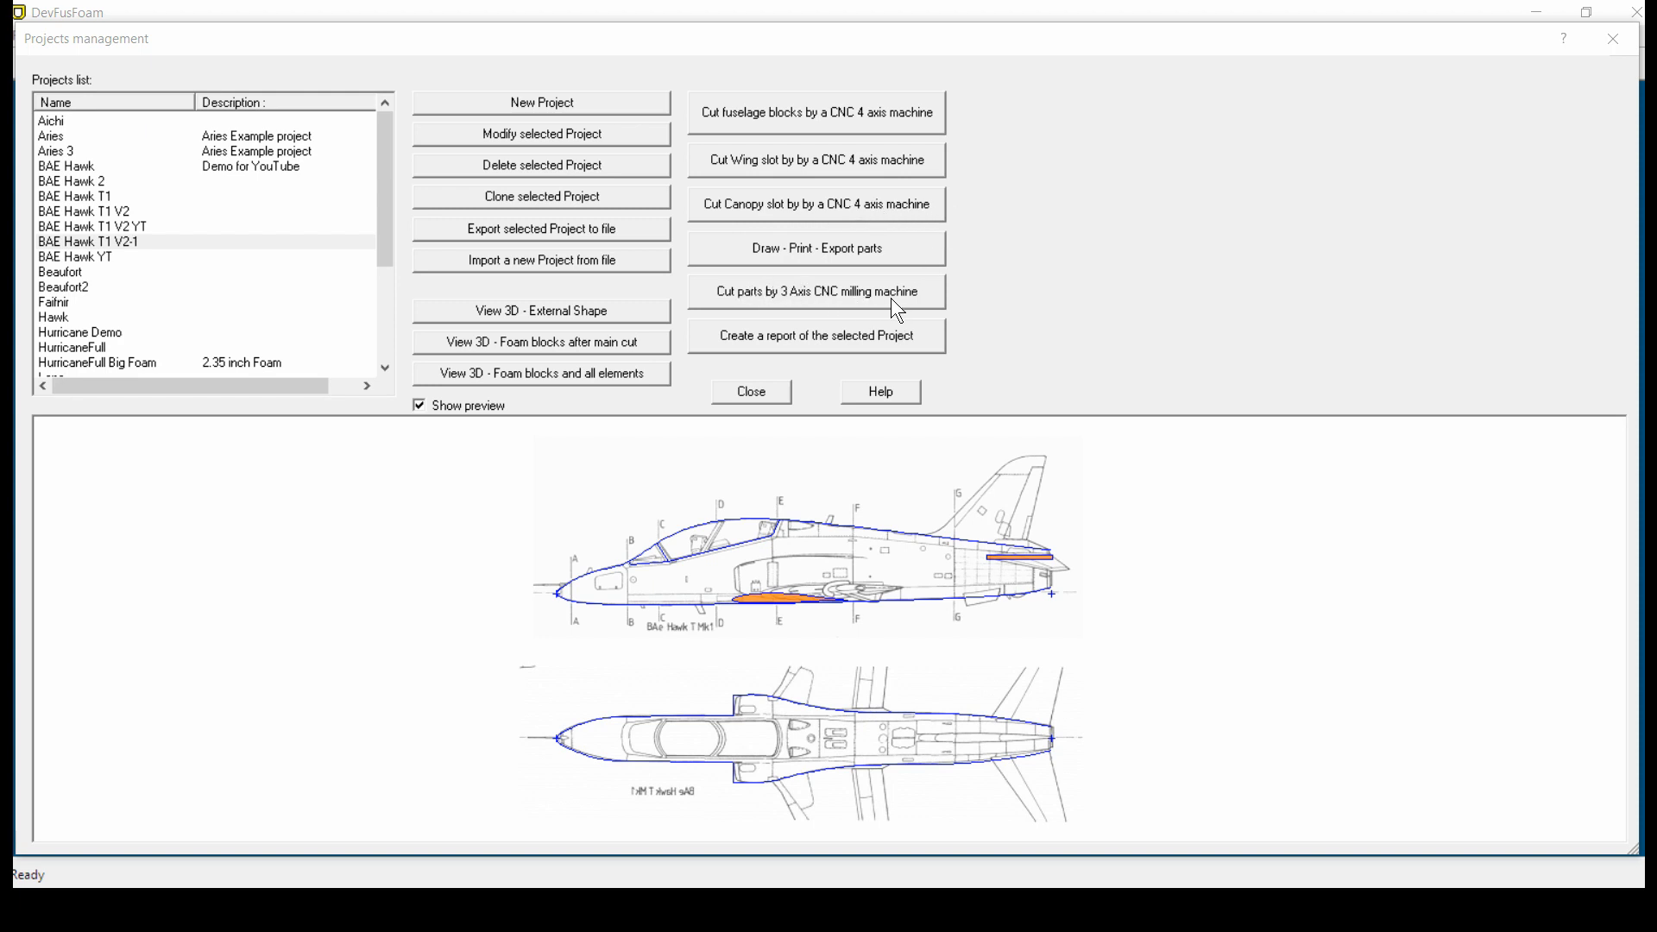
# Create a report of the BAE Hawk T1 V2-1 project, examine the position, size, length and volume of its foam blocks, and close it
pyautogui.click(777, 336)
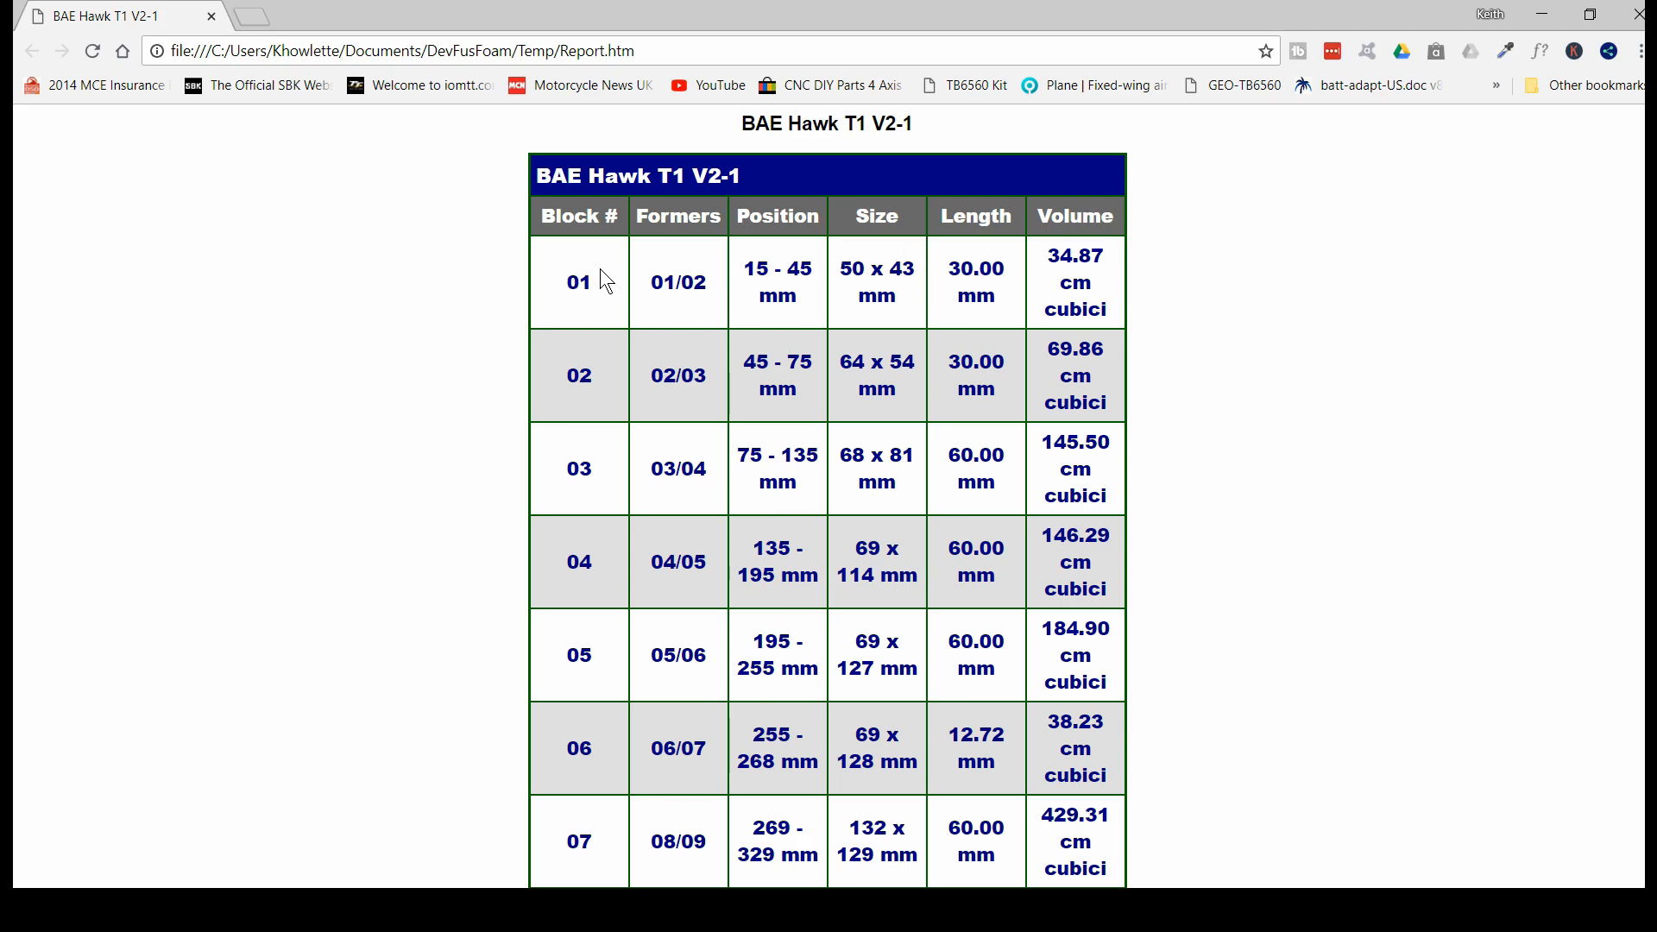
pyautogui.scroll(-4, 604, 267)
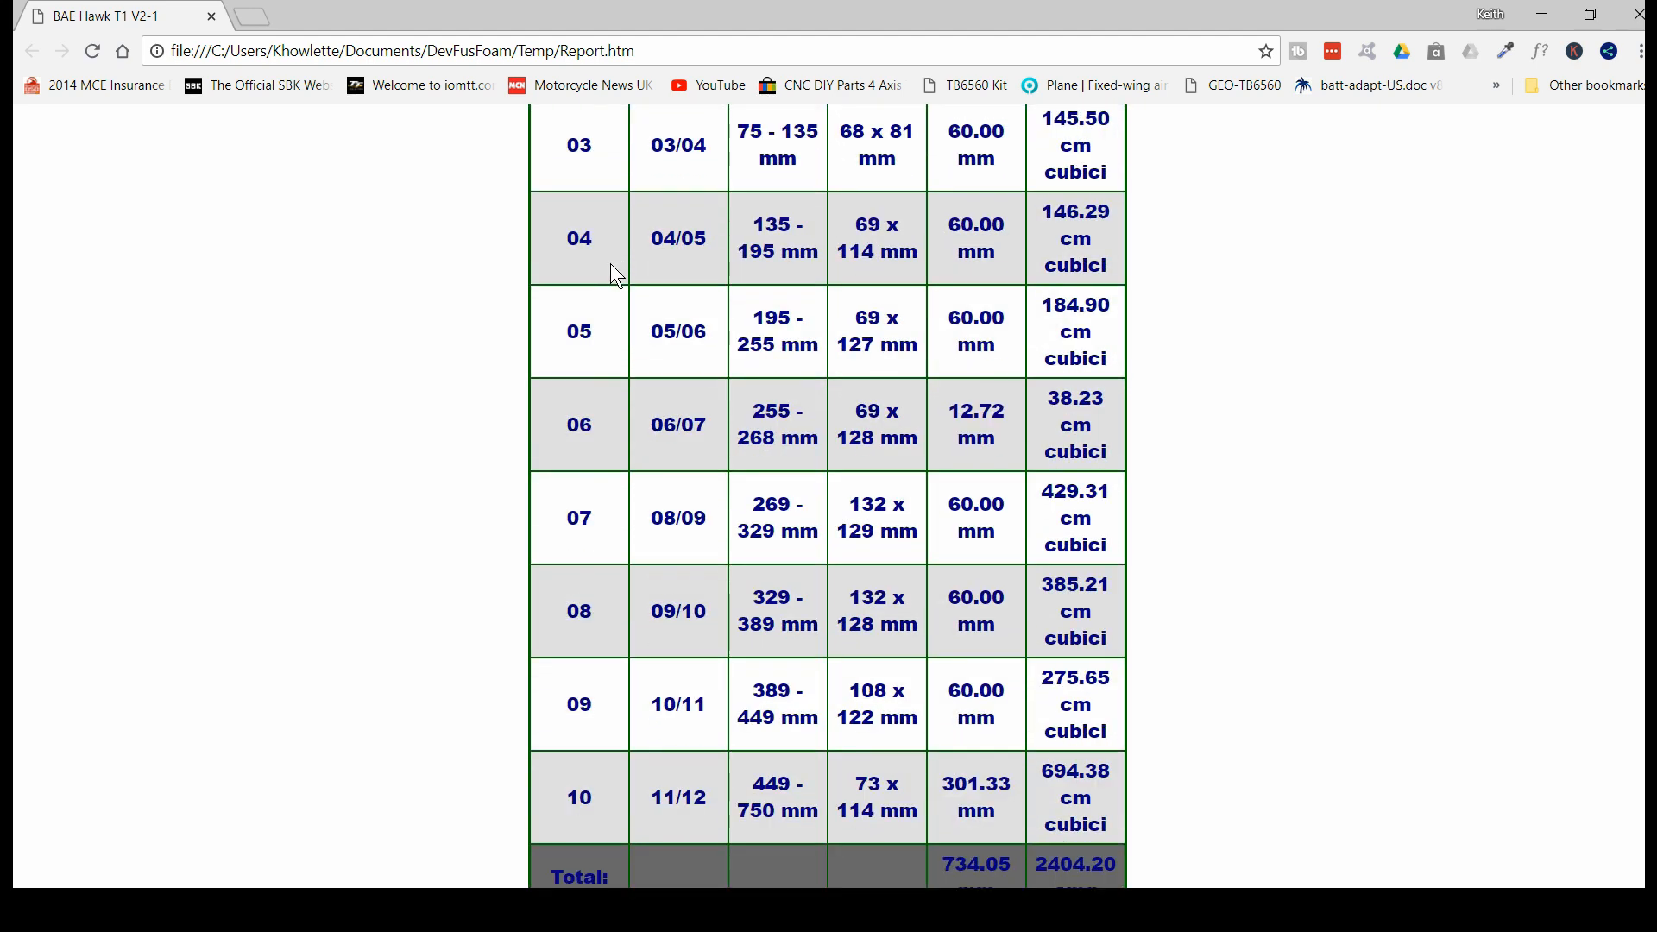
pyautogui.scroll(4, 611, 268)
pyautogui.scroll(-1, 611, 269)
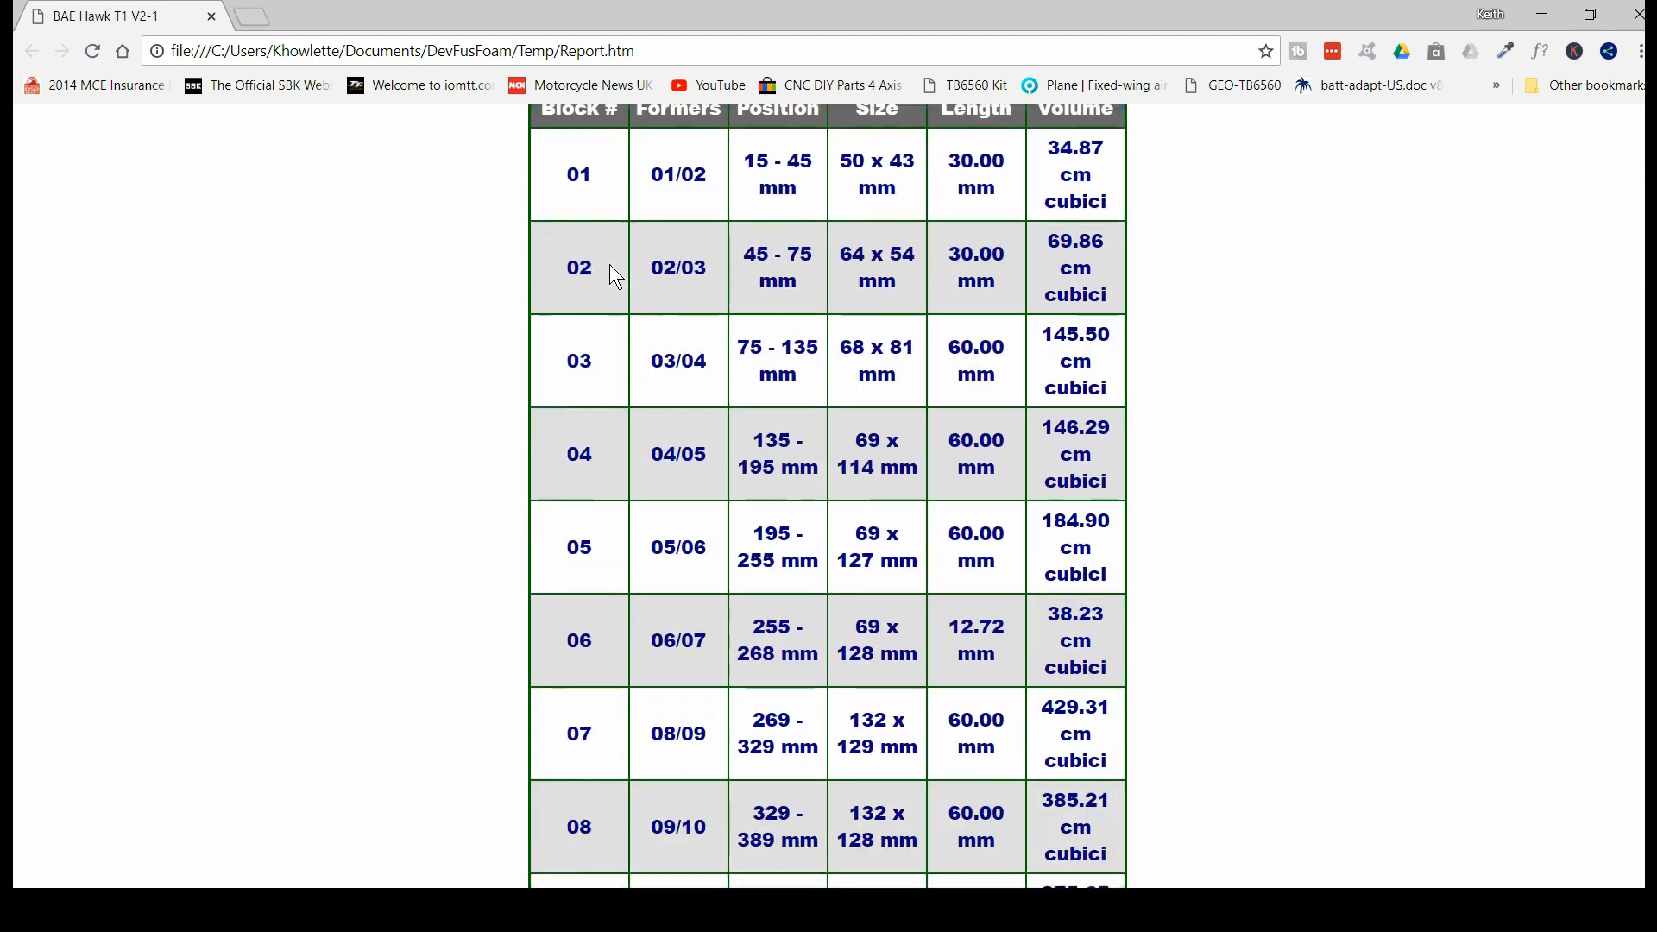
pyautogui.scroll(1, 960, 240)
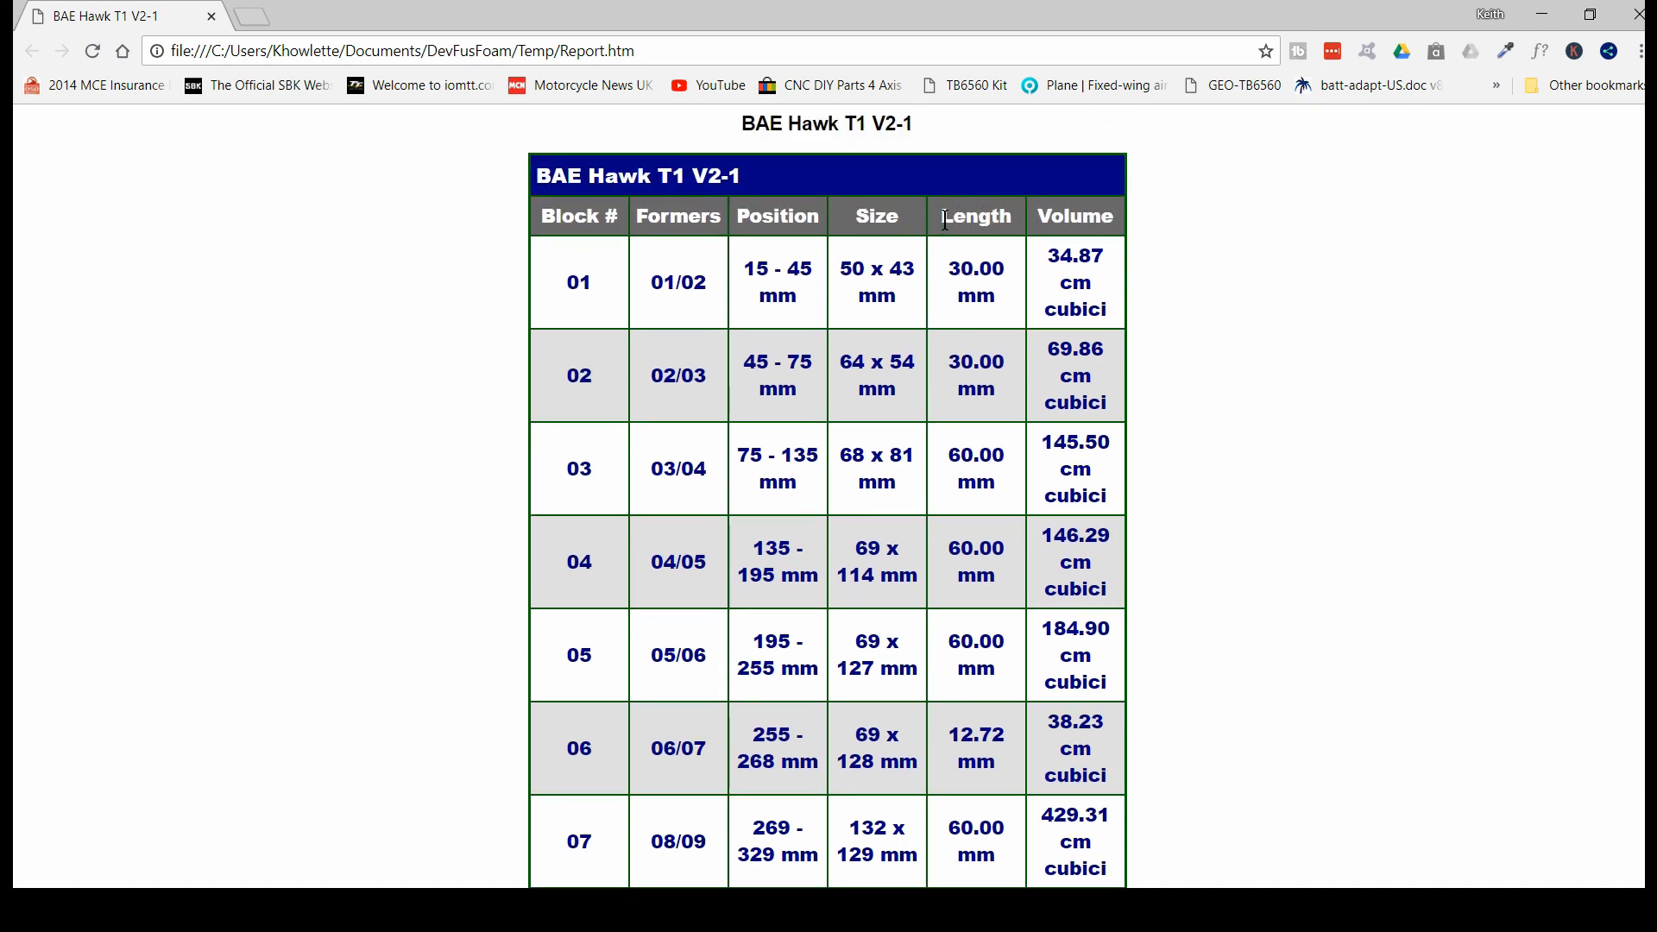
pyautogui.scroll(-3, 968, 274)
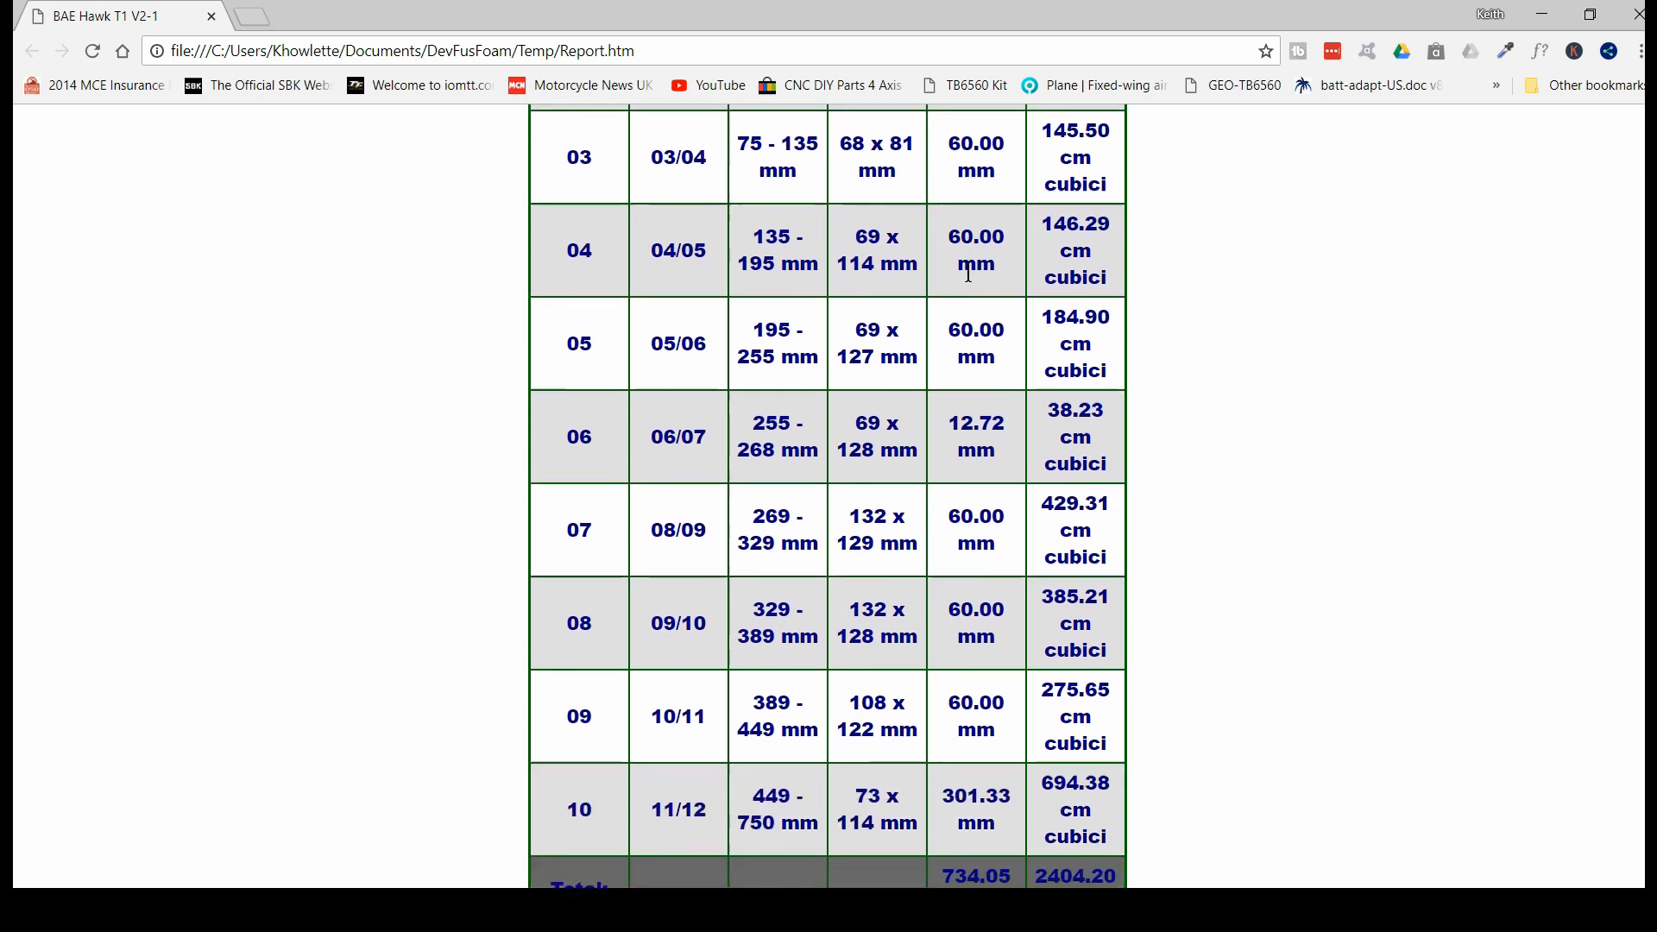
pyautogui.scroll(3, 968, 271)
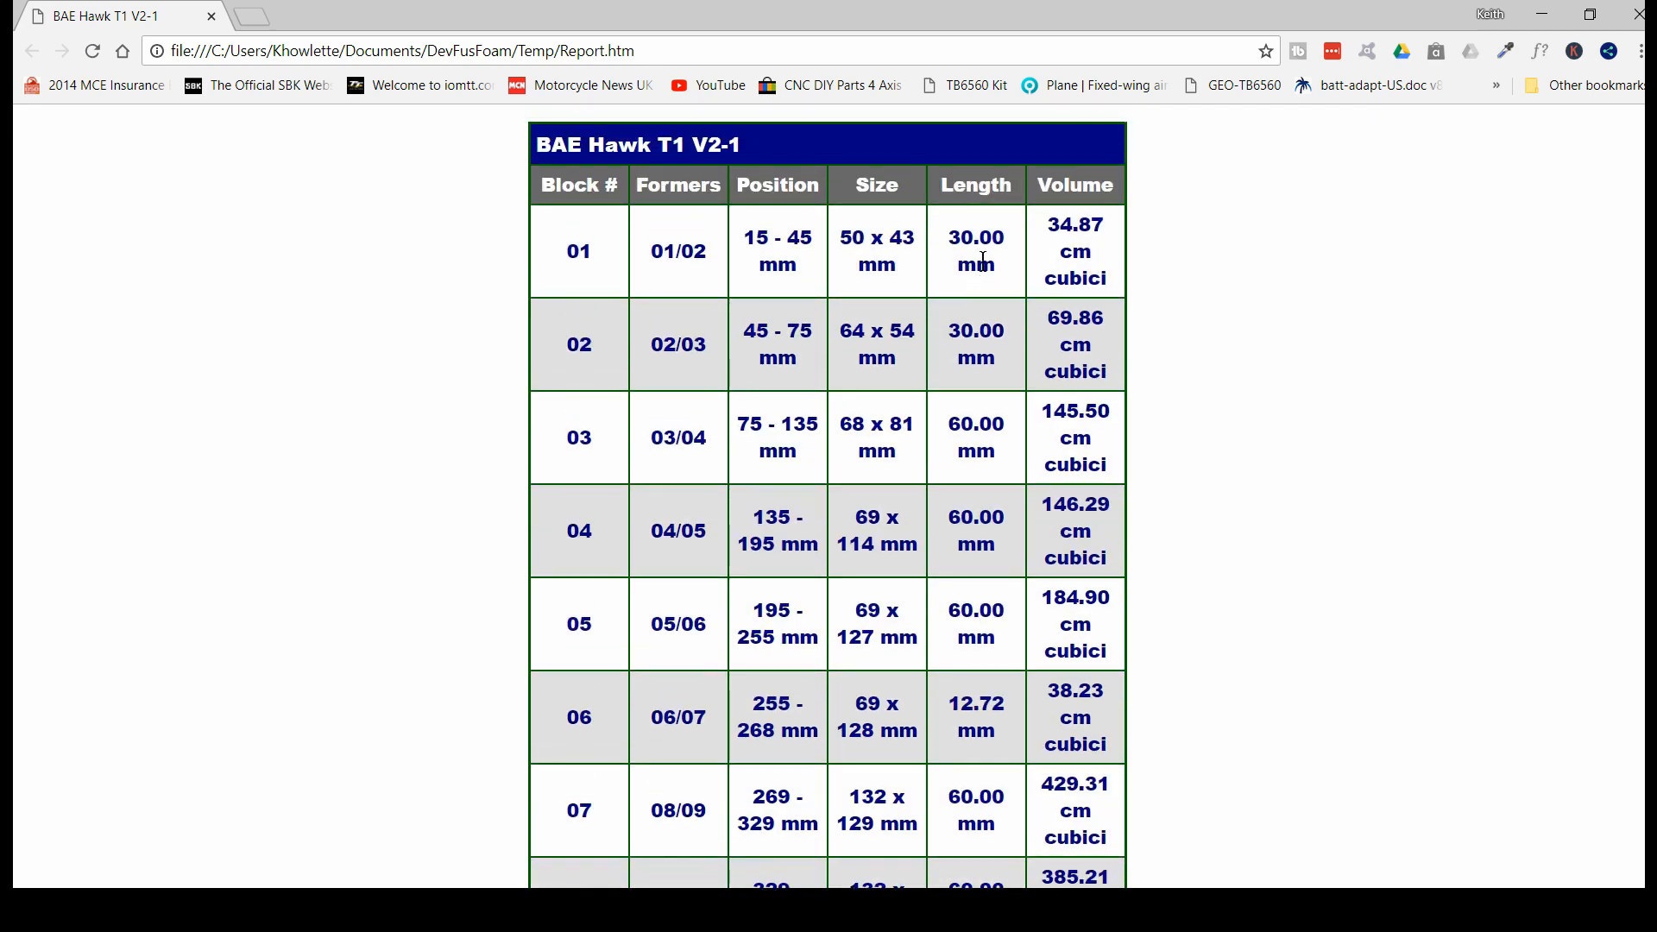
pyautogui.scroll(-1, 983, 261)
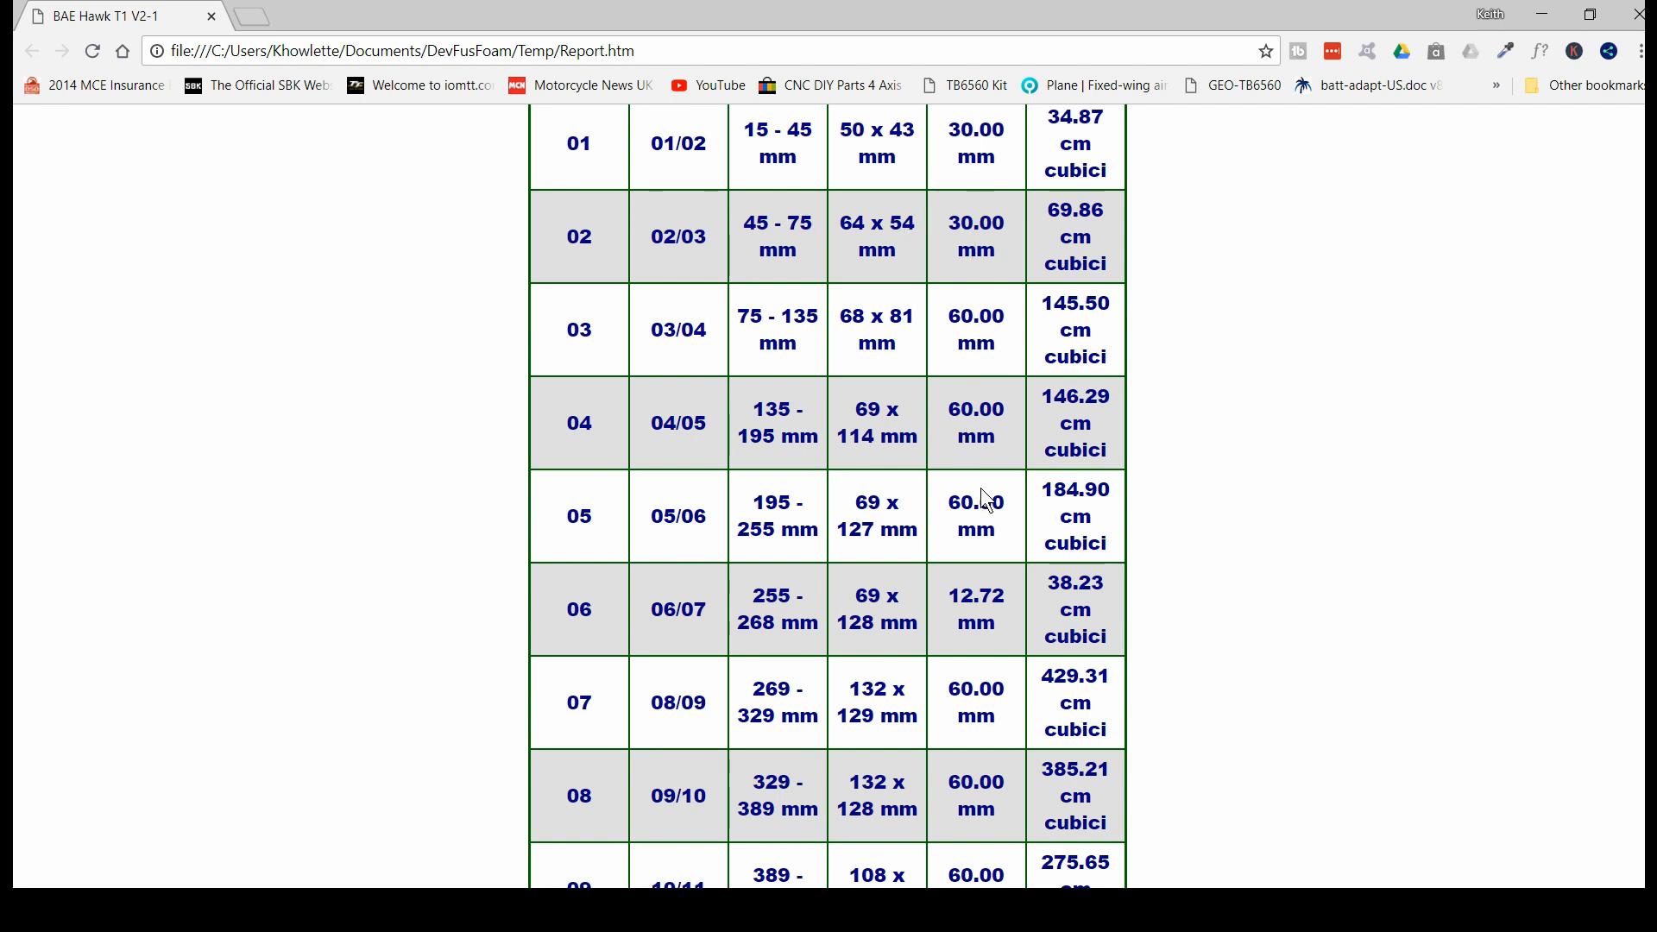
pyautogui.scroll(-2, 981, 488)
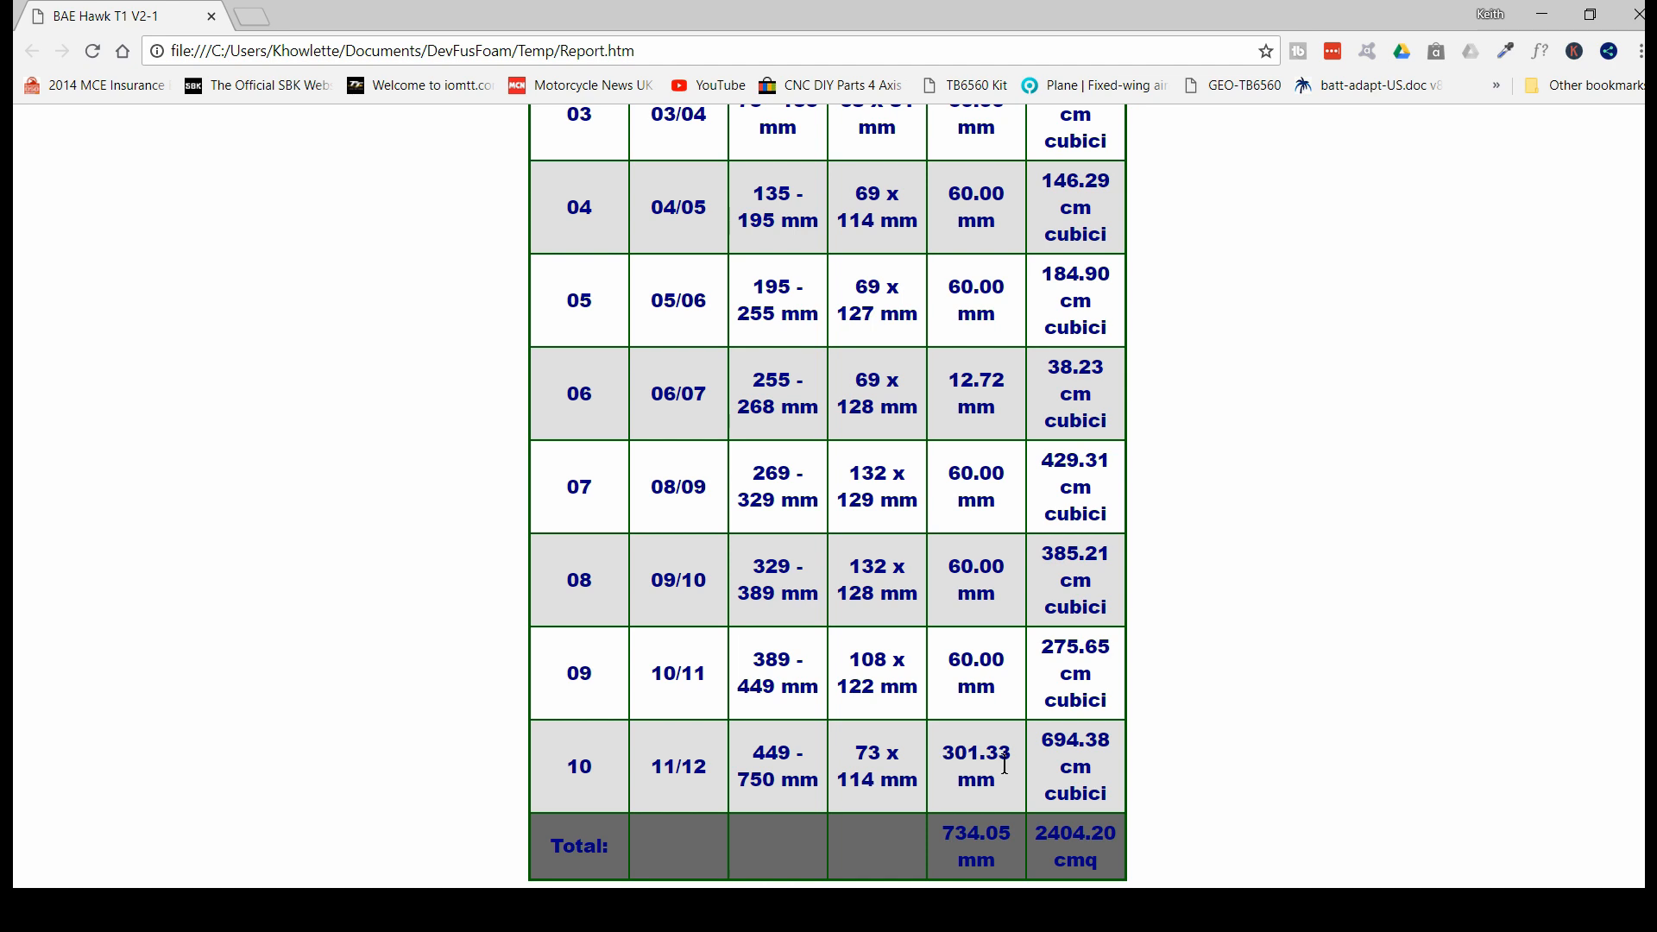
pyautogui.scroll(1, 1009, 768)
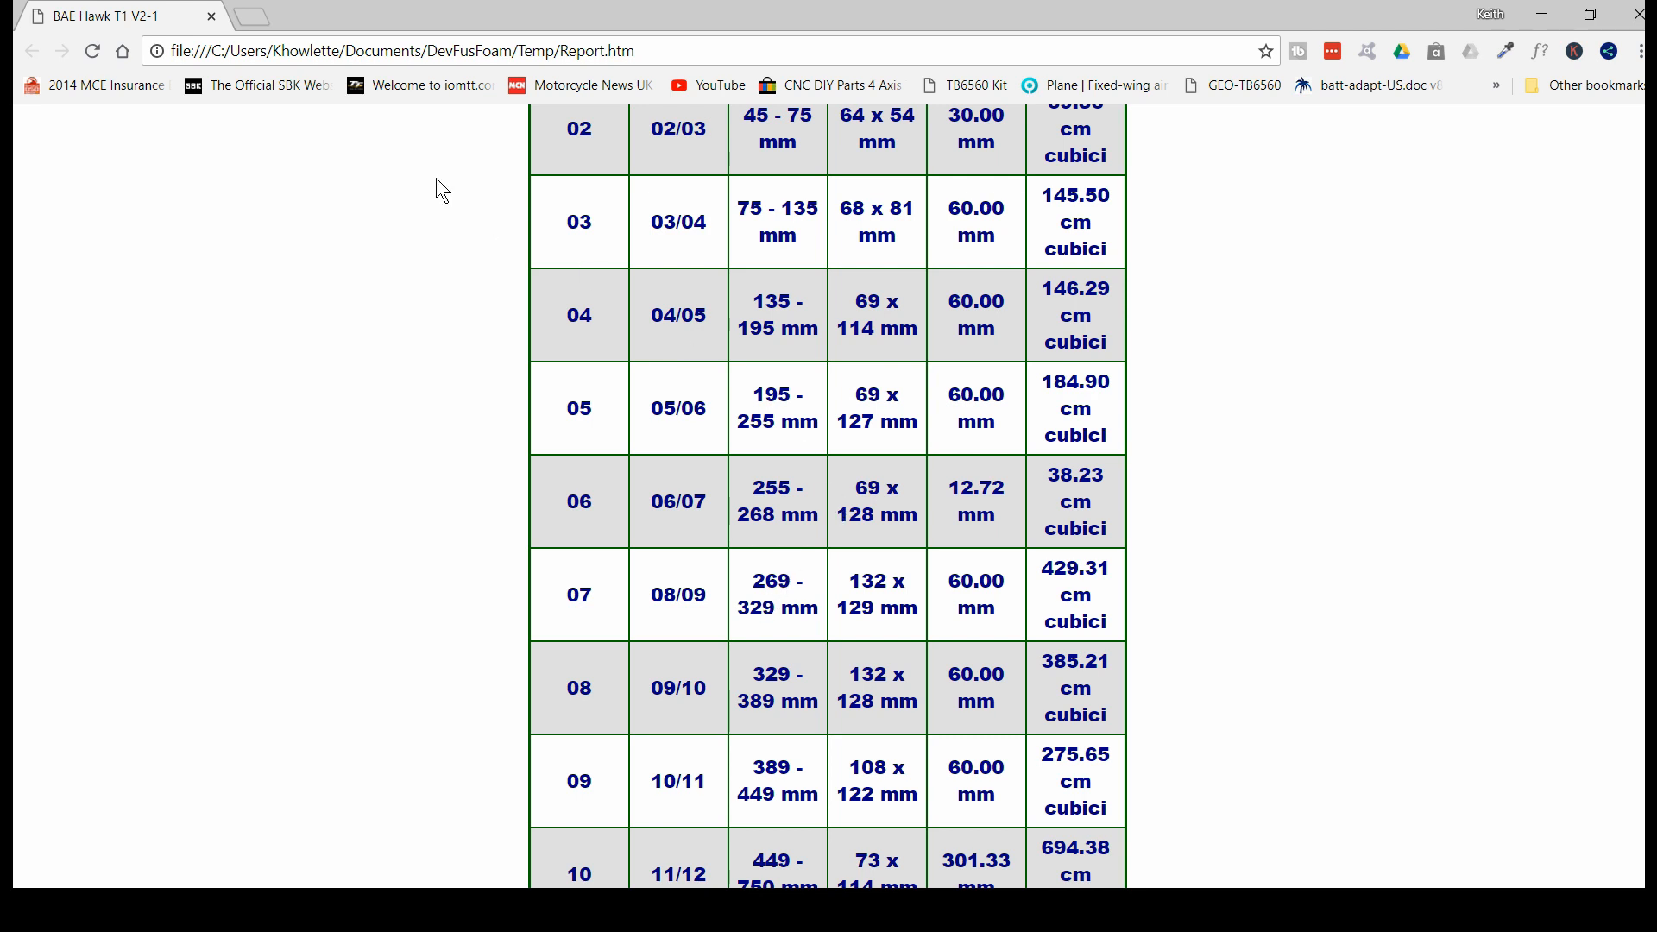
pyautogui.click(212, 17)
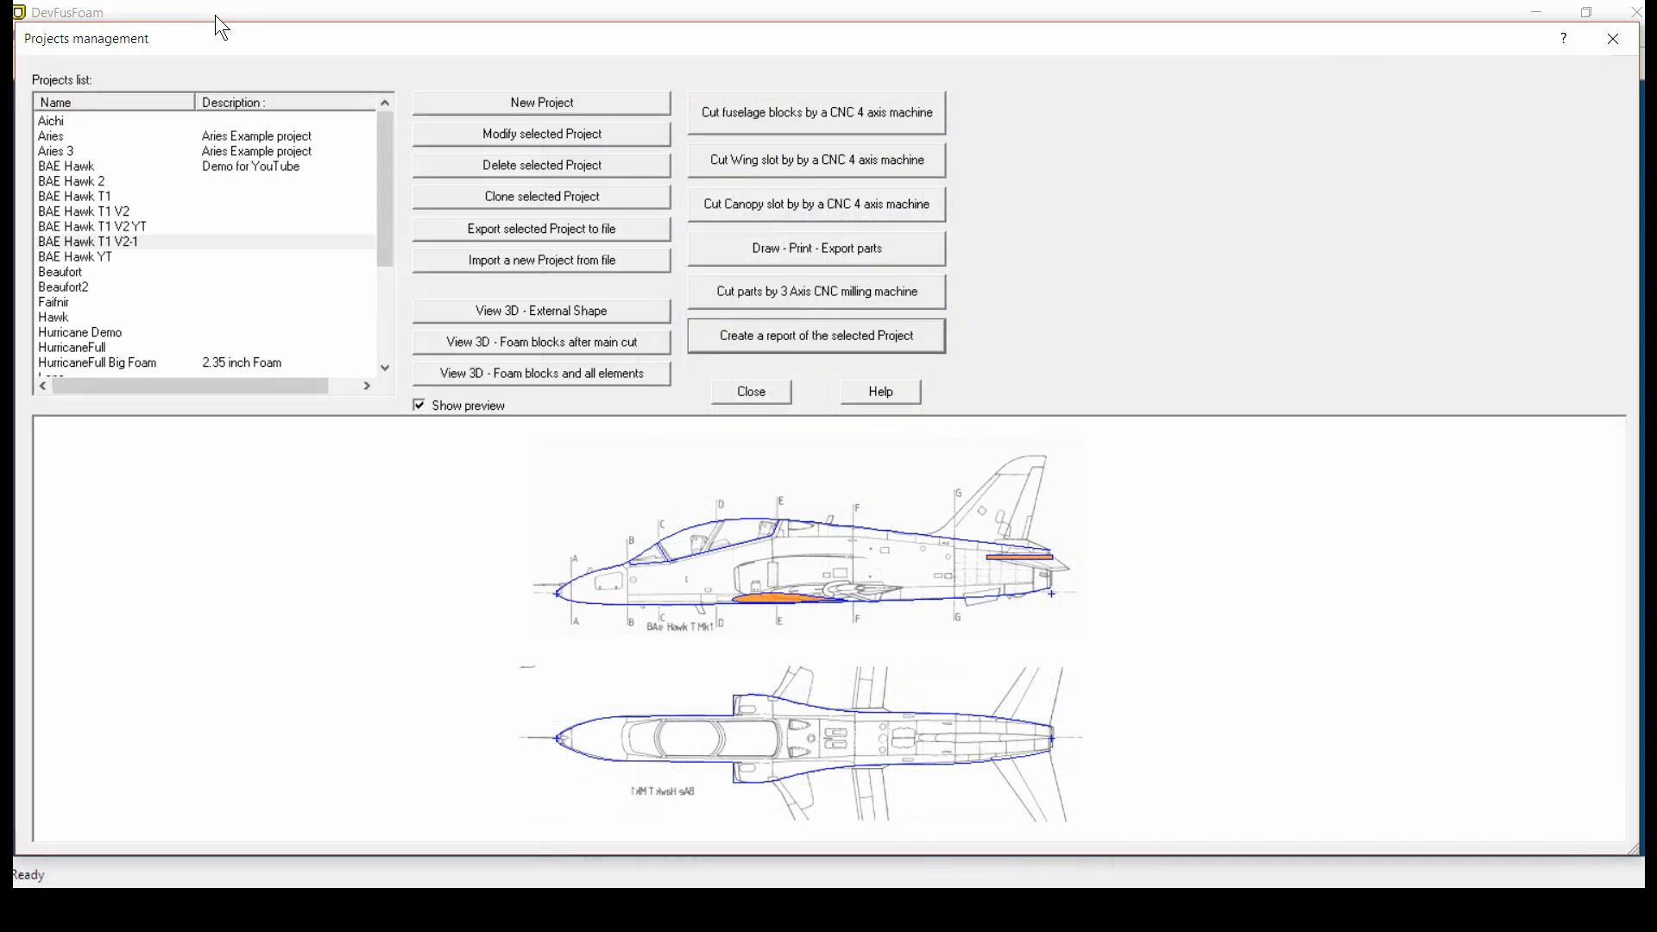
# Run the wizard to create the 4 axis CNC cut file for fuselage blocks 01 and 02
pyautogui.click(815, 116)
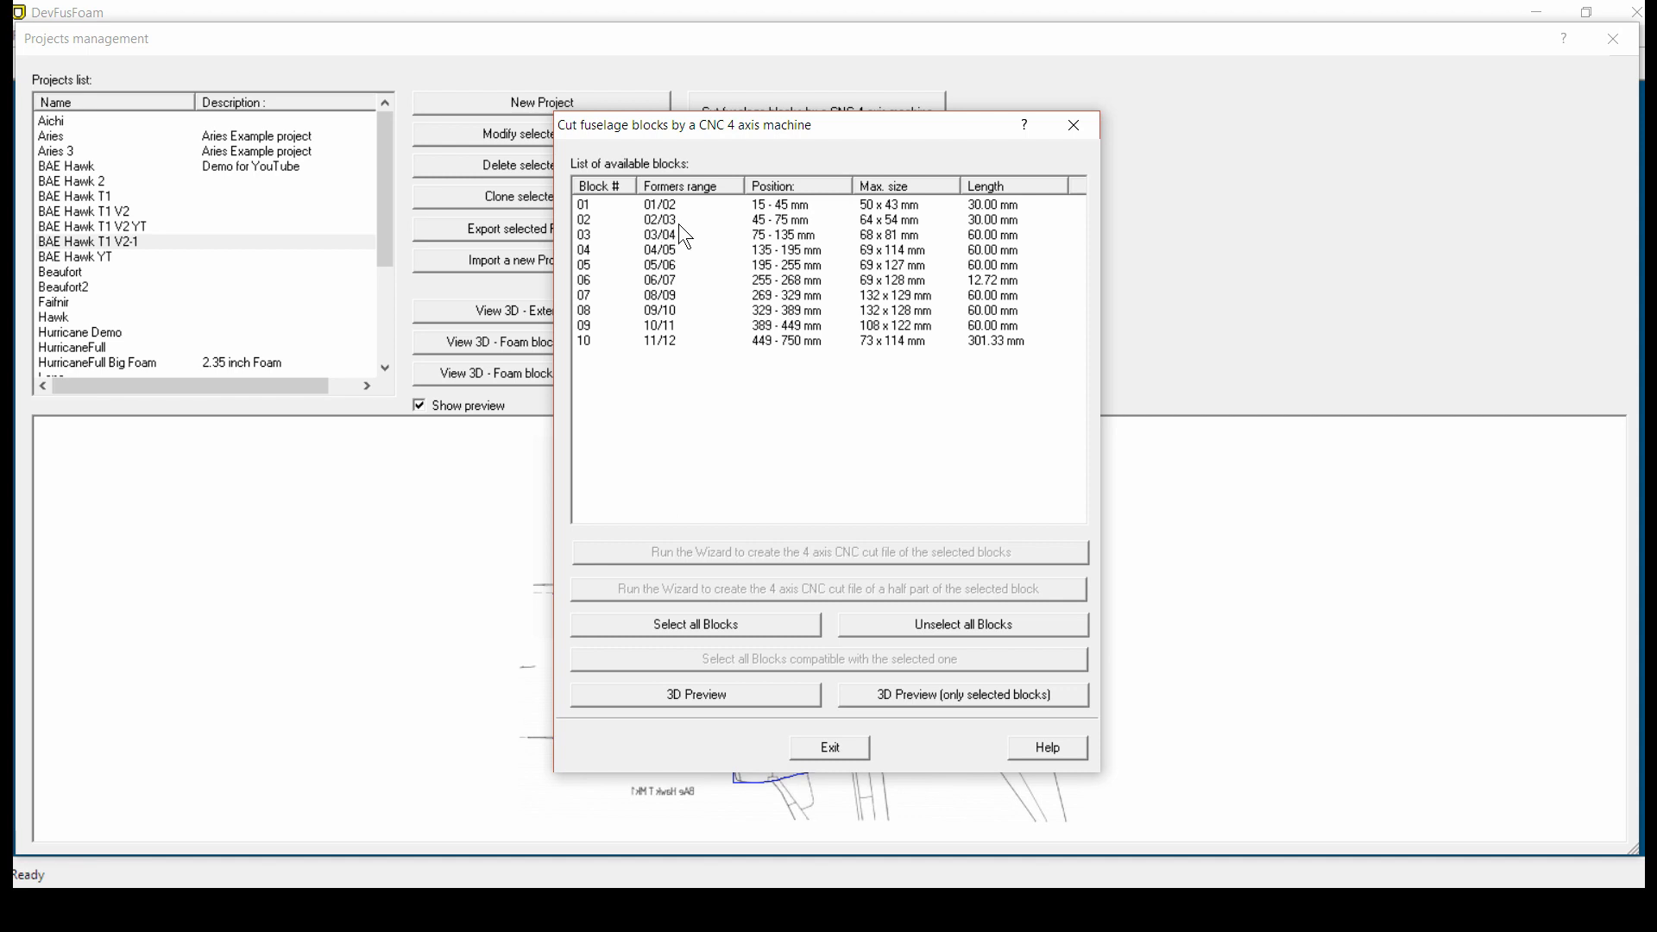
pyautogui.click(617, 207)
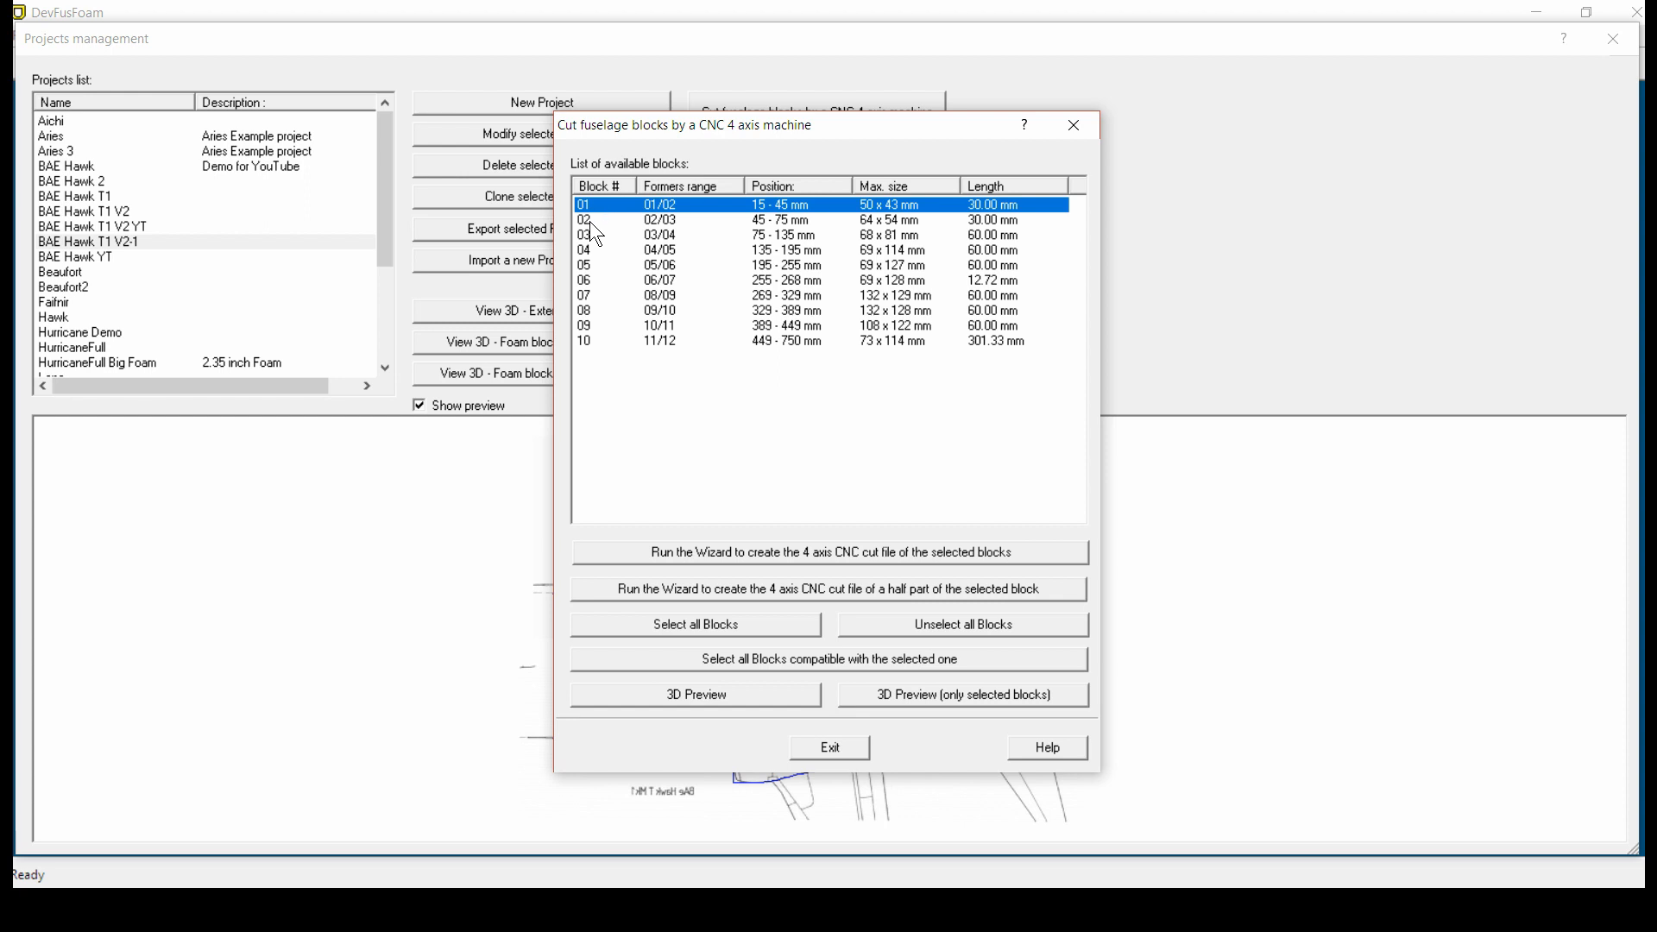
pyautogui.keyDown('ctrl'); pyautogui.click(592, 221); pyautogui.keyUp('ctrl')
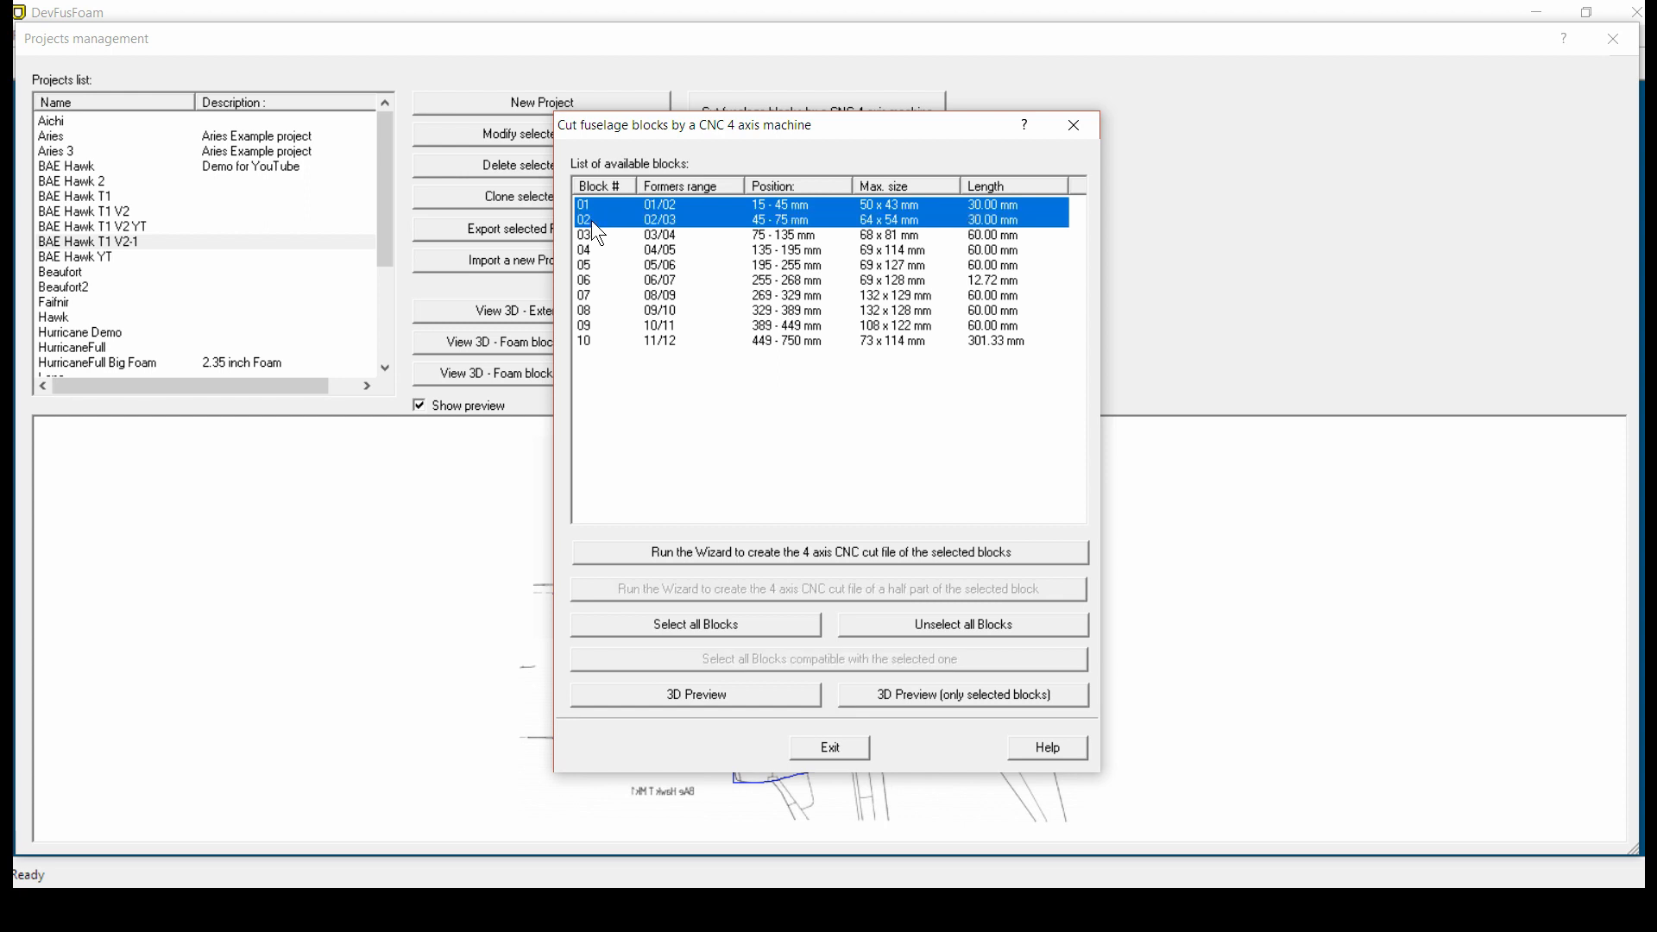
pyautogui.click(822, 555)
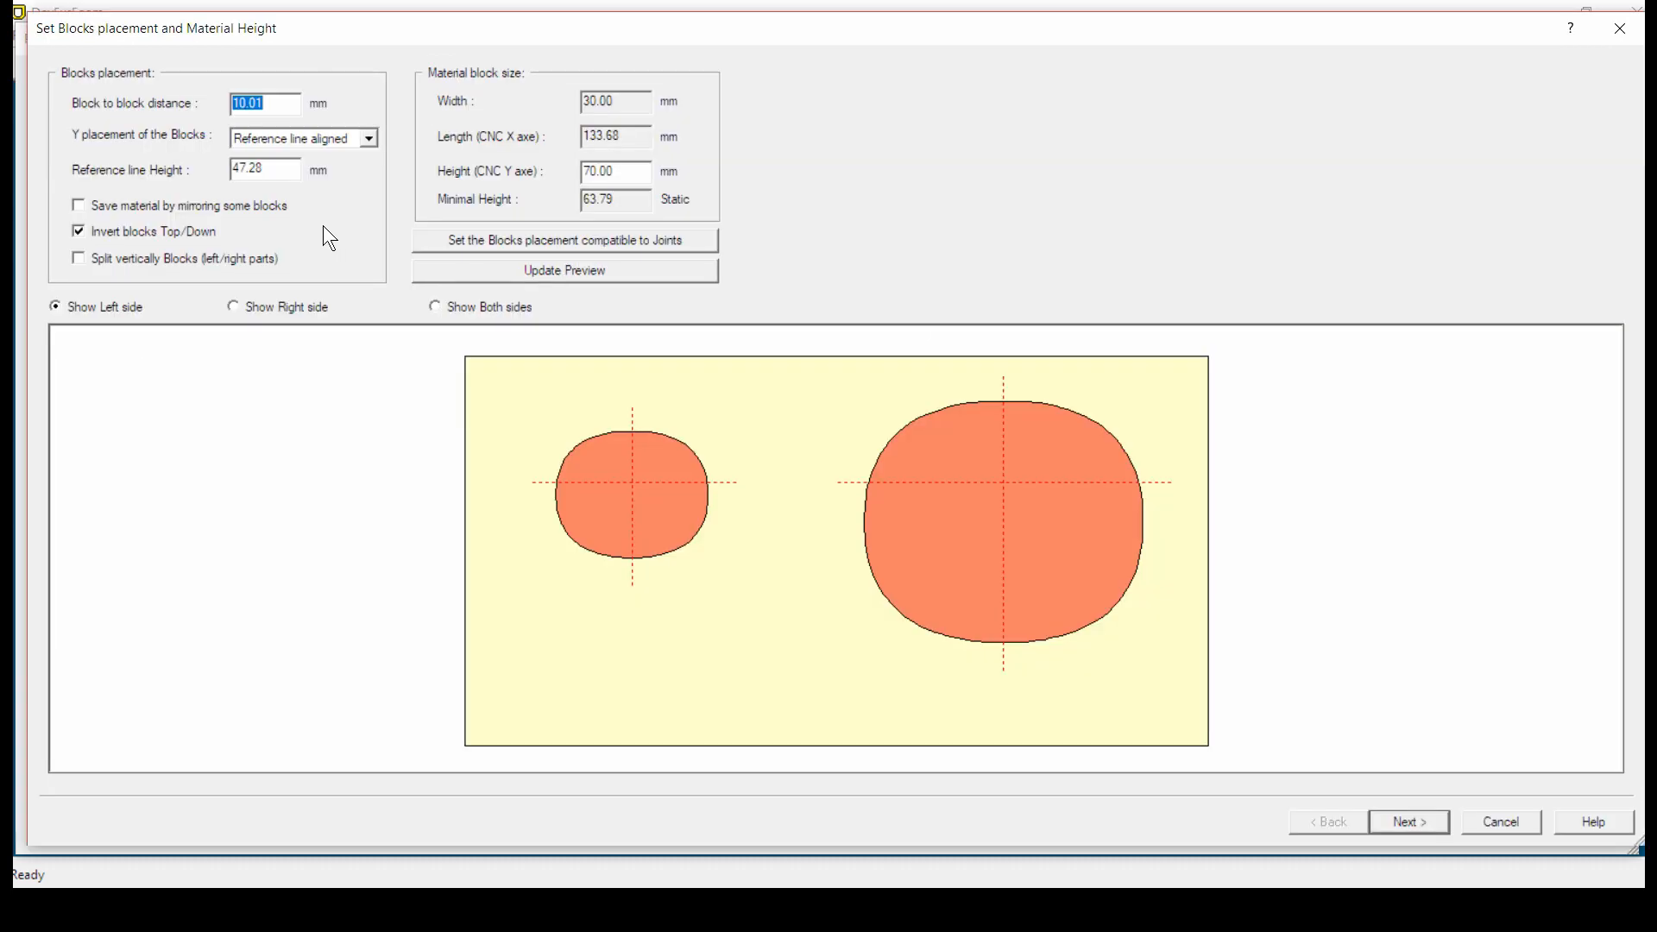
# Compare the block placement with and without top/down inversion, keep it inverted, and set the block to block distance to 15 mm
pyautogui.click(78, 231)
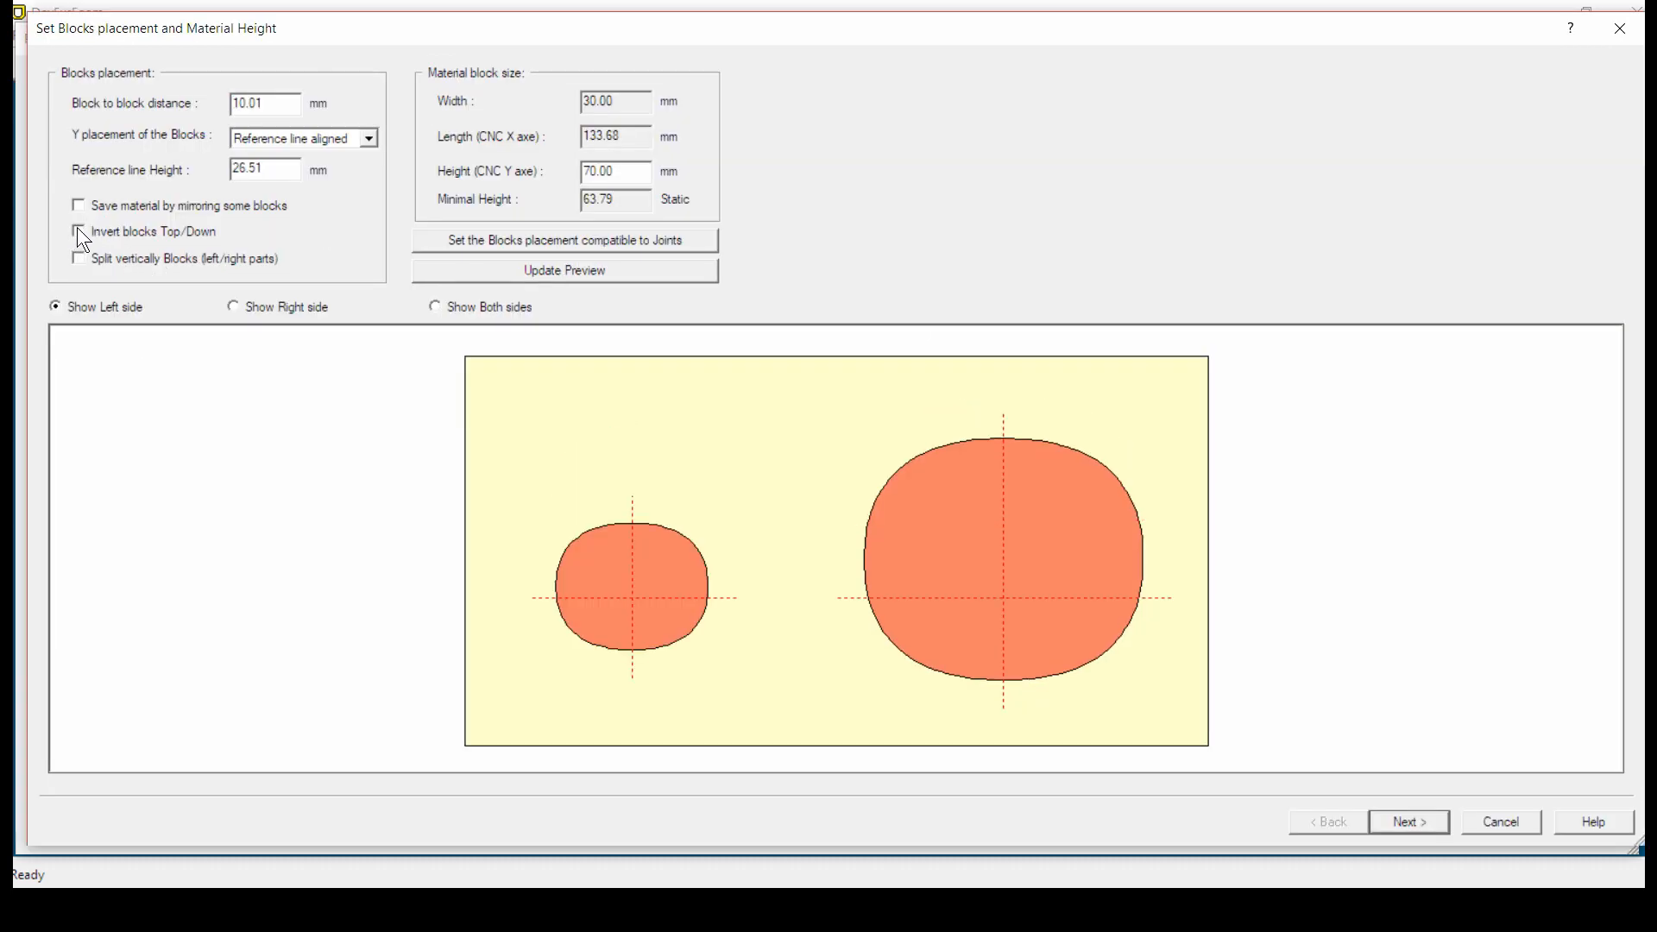
pyautogui.click(79, 233)
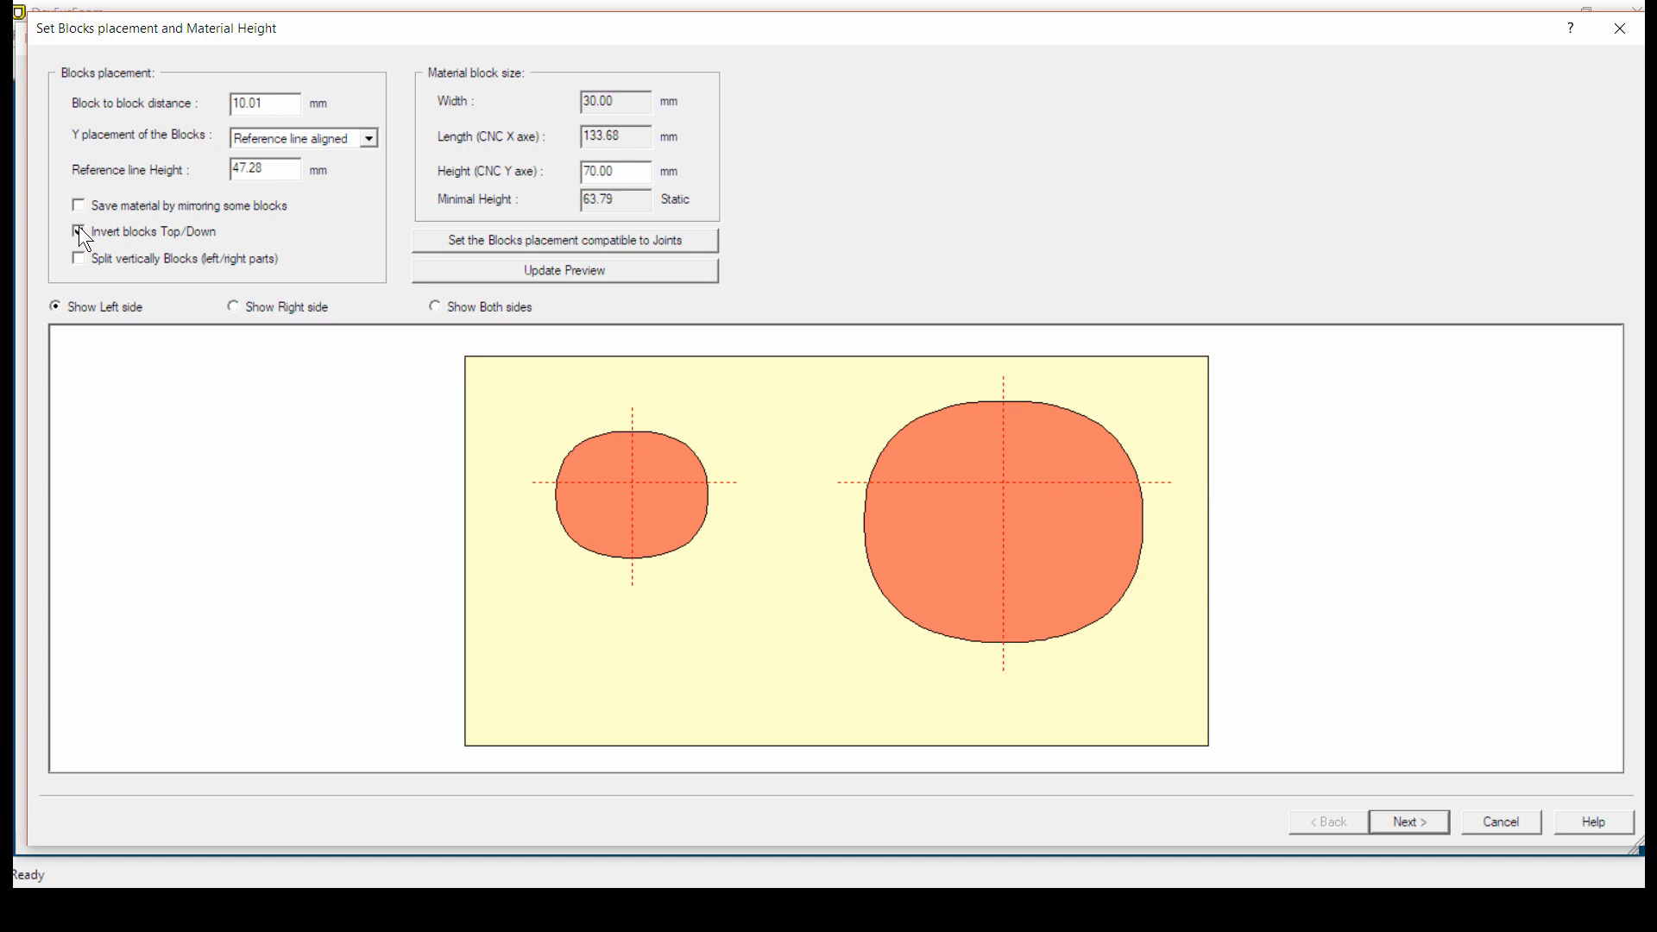
pyautogui.click(292, 103)
pyautogui.press('BackSpace')
pyautogui.press('BackSpace')
pyautogui.press('BackSpace')
pyautogui.press('BackSpace')
pyautogui.press('BackSpace')
pyautogui.write('15')
pyautogui.click(502, 269)
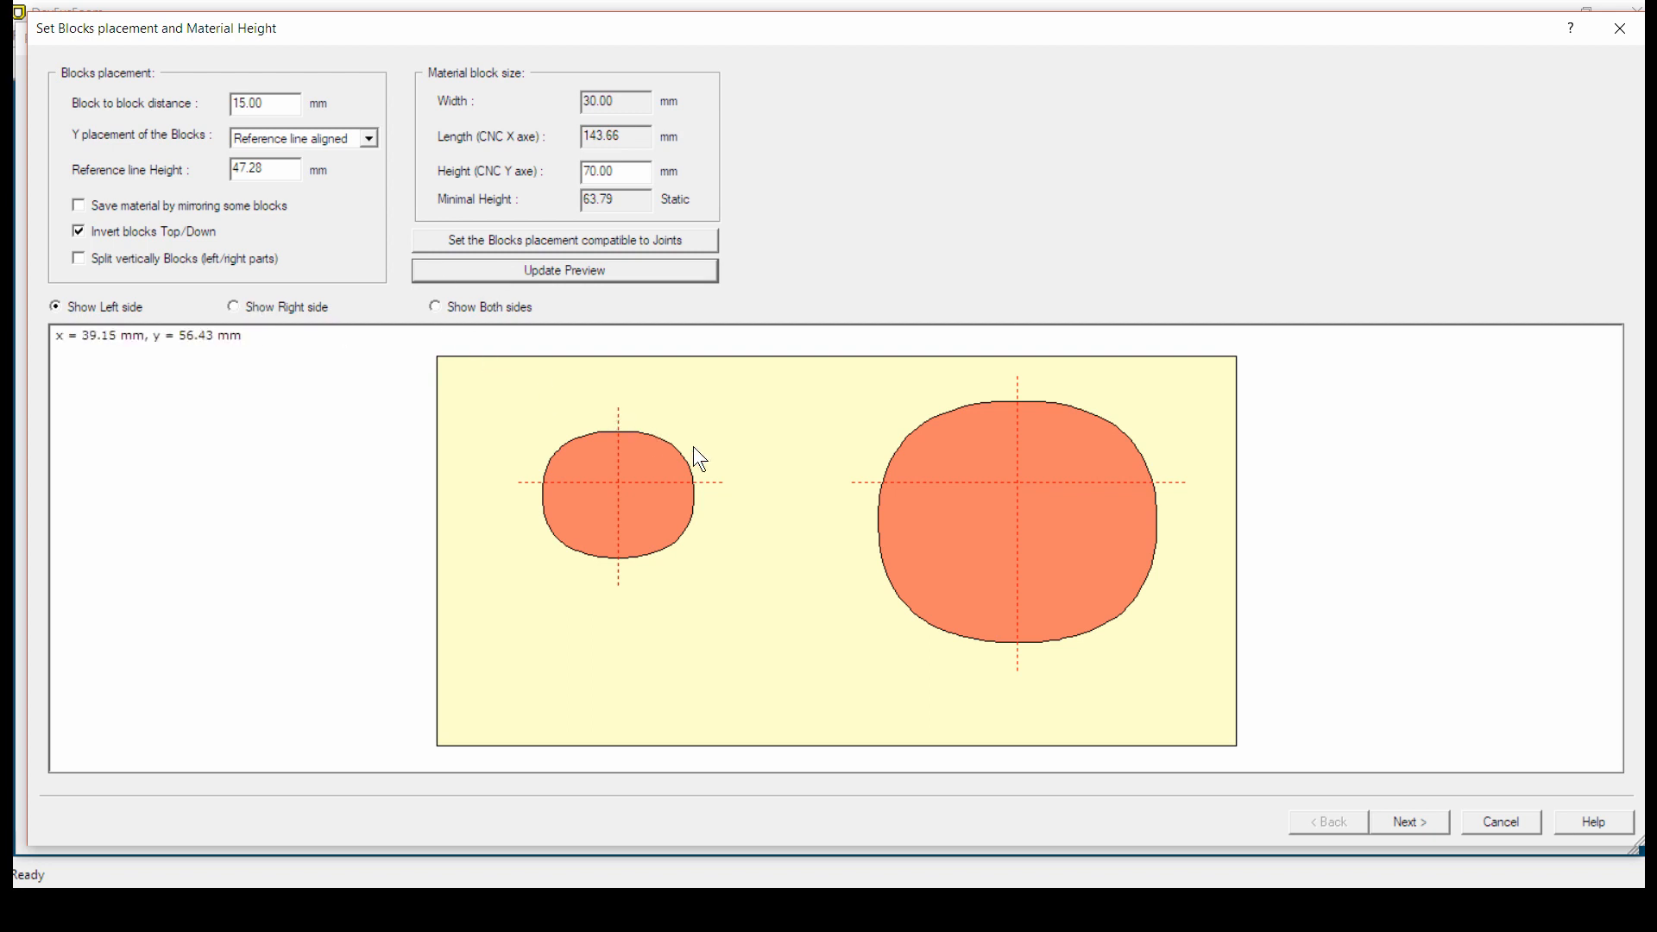
# Preview the right side of the two blocks and both sides together
pyautogui.click(235, 309)
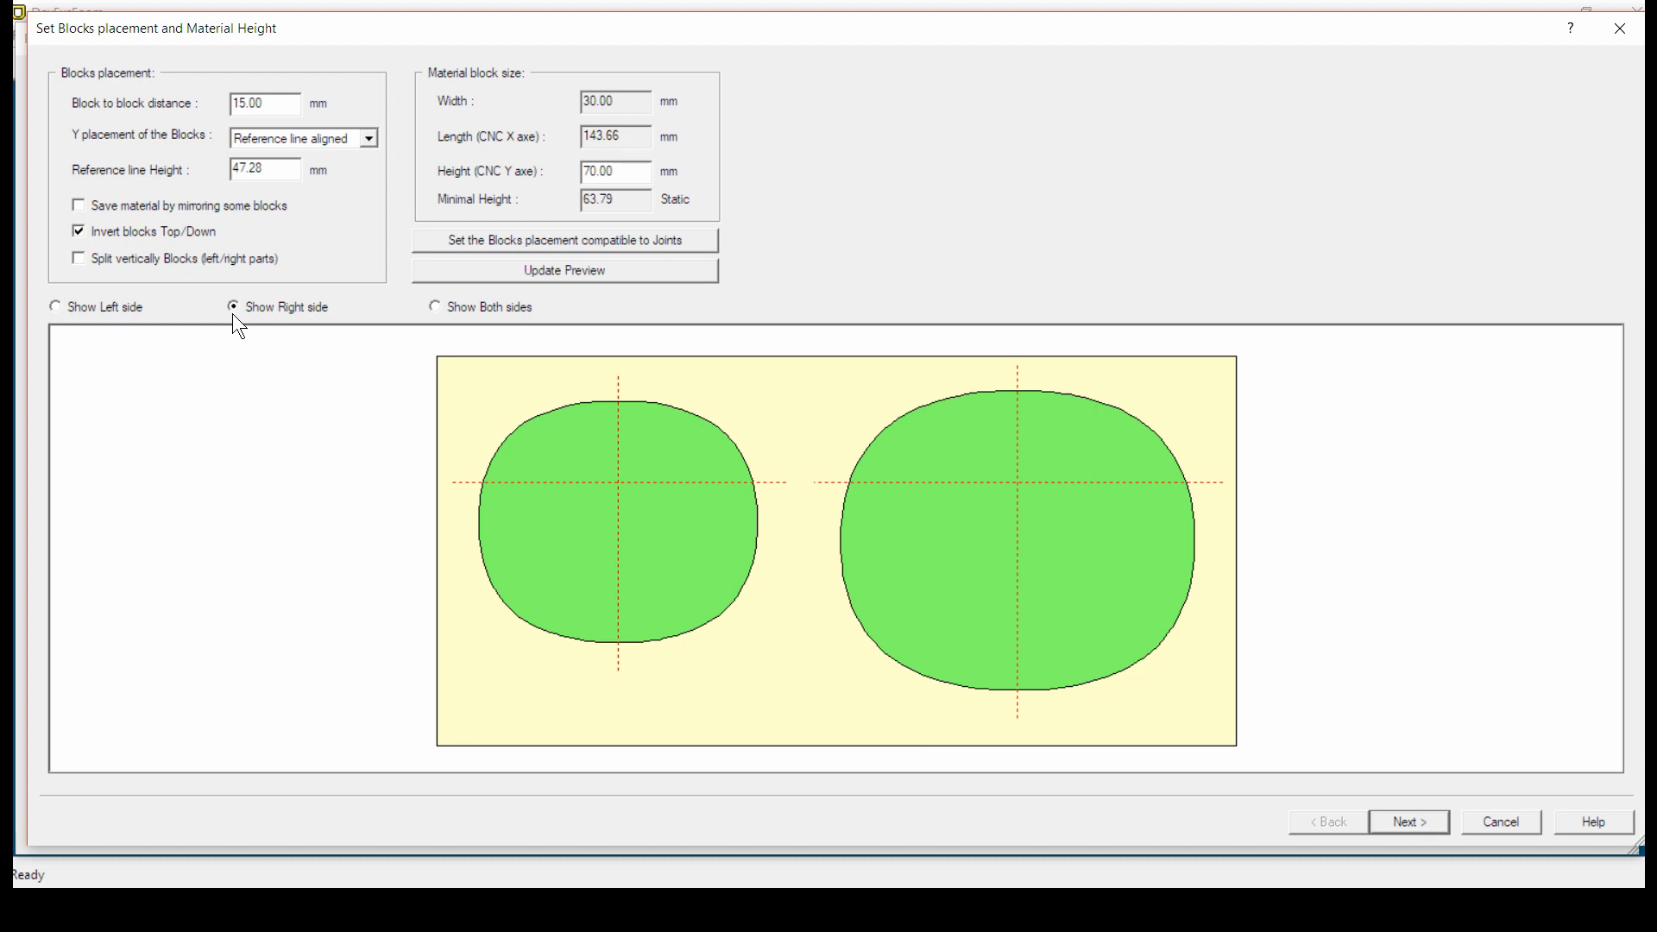
pyautogui.click(437, 307)
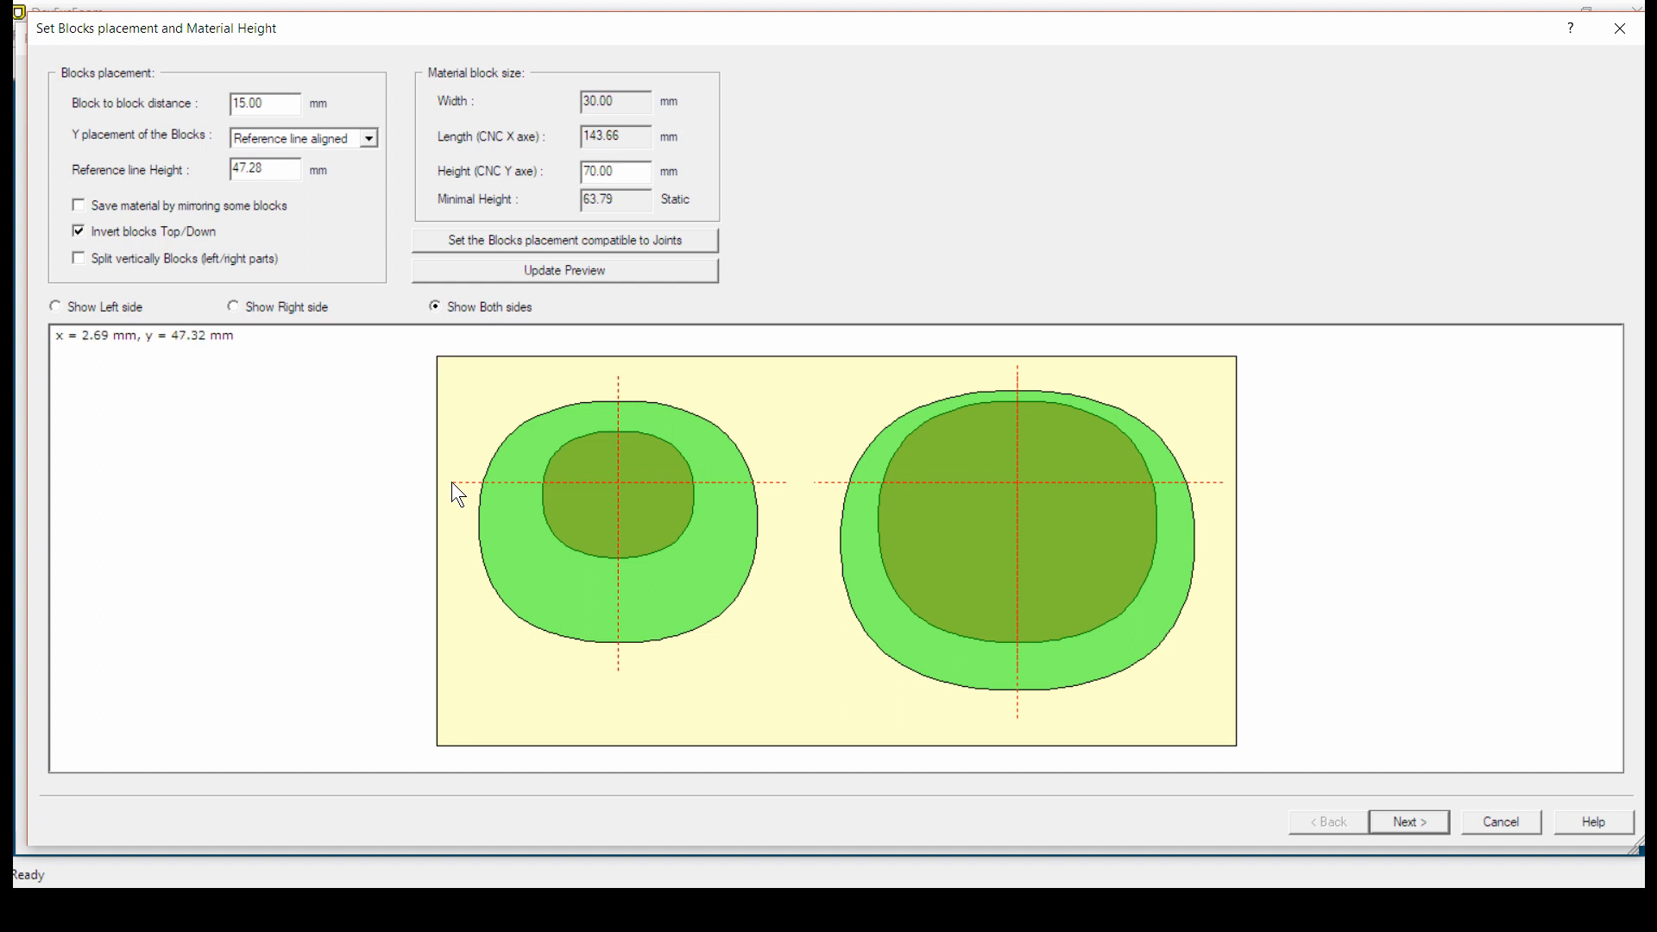
# Try the Upper aligned and Lower aligned options for the Y placement of the blocks
pyautogui.click(366, 138)
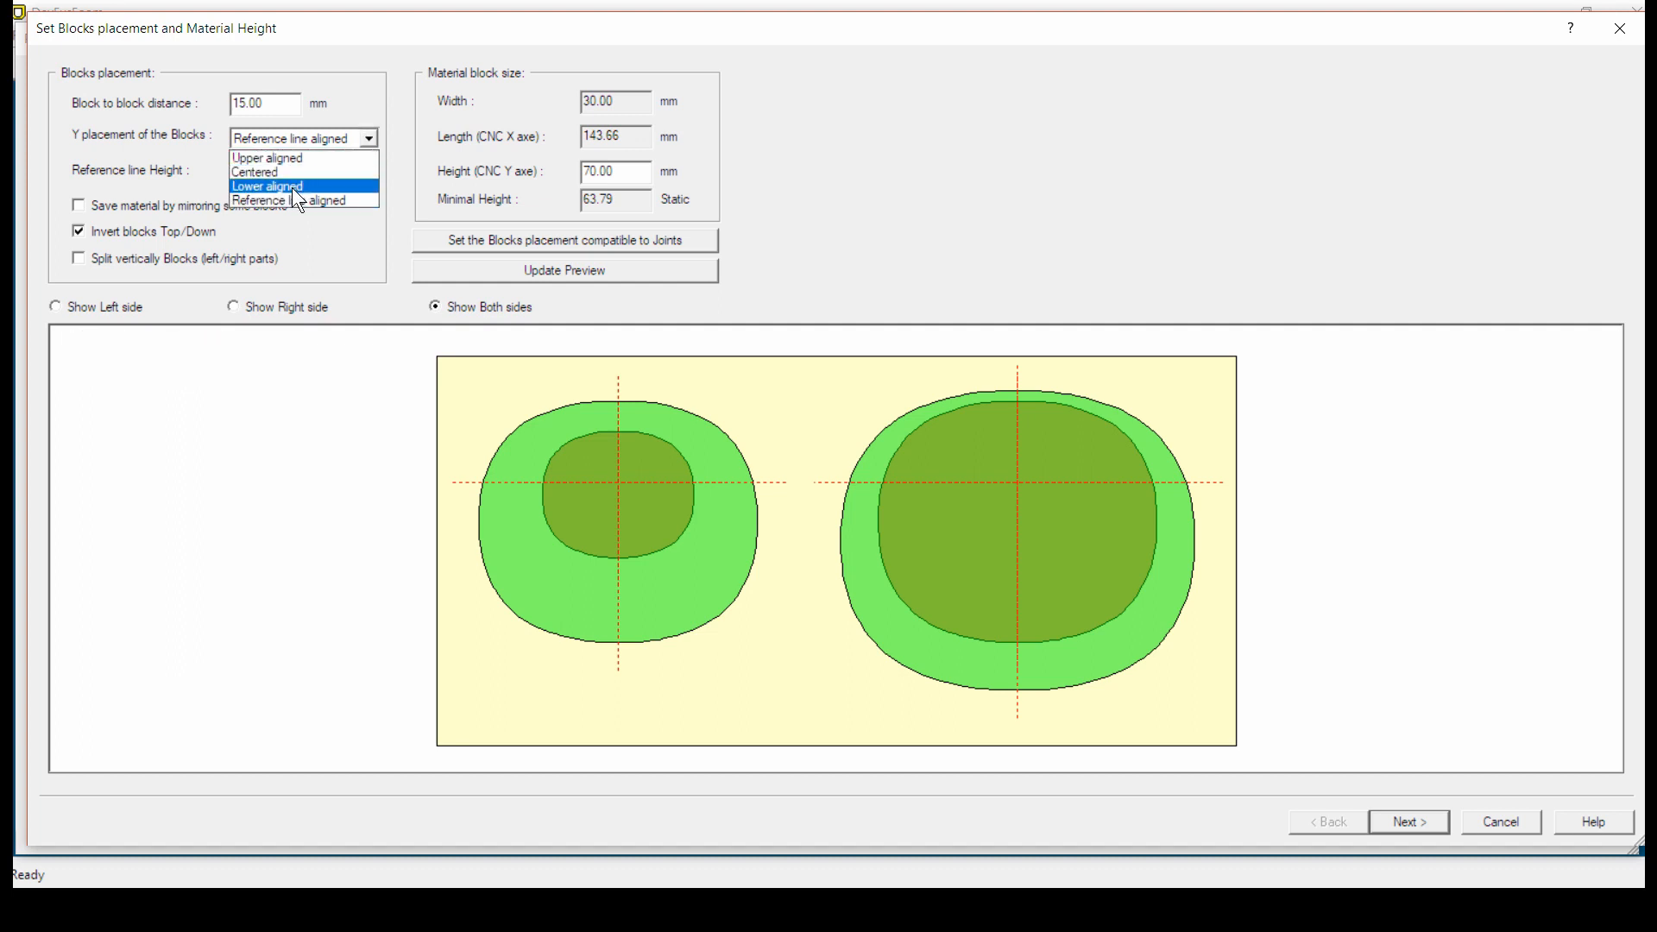
pyautogui.click(294, 160)
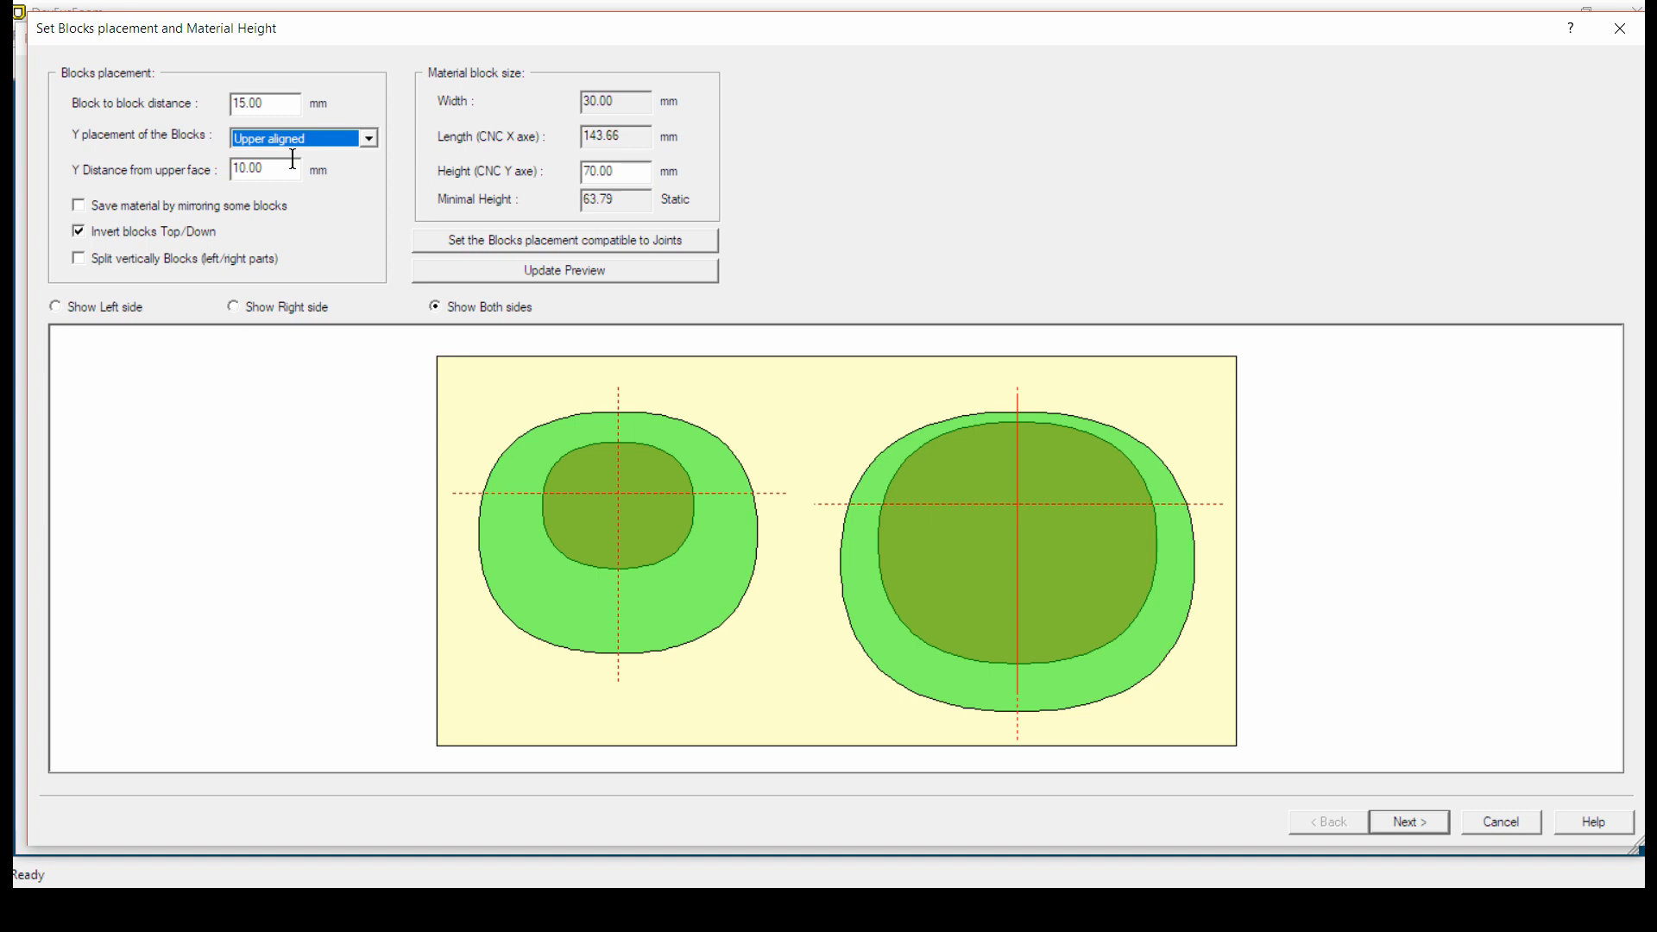
pyautogui.click(364, 136)
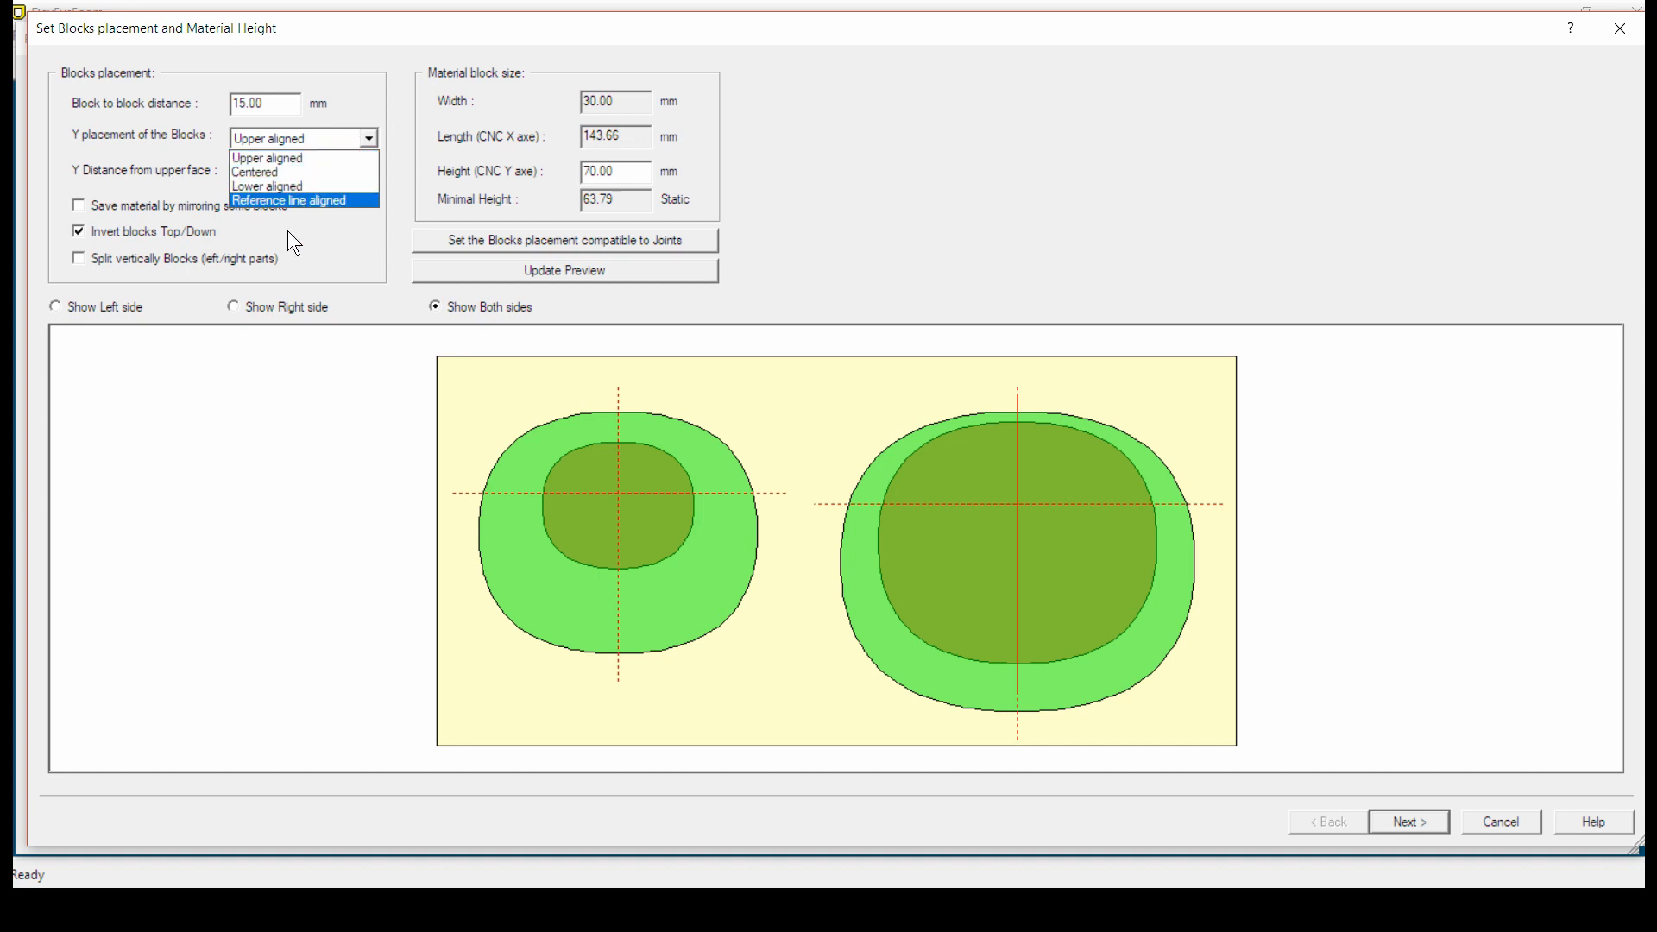
pyautogui.click(283, 188)
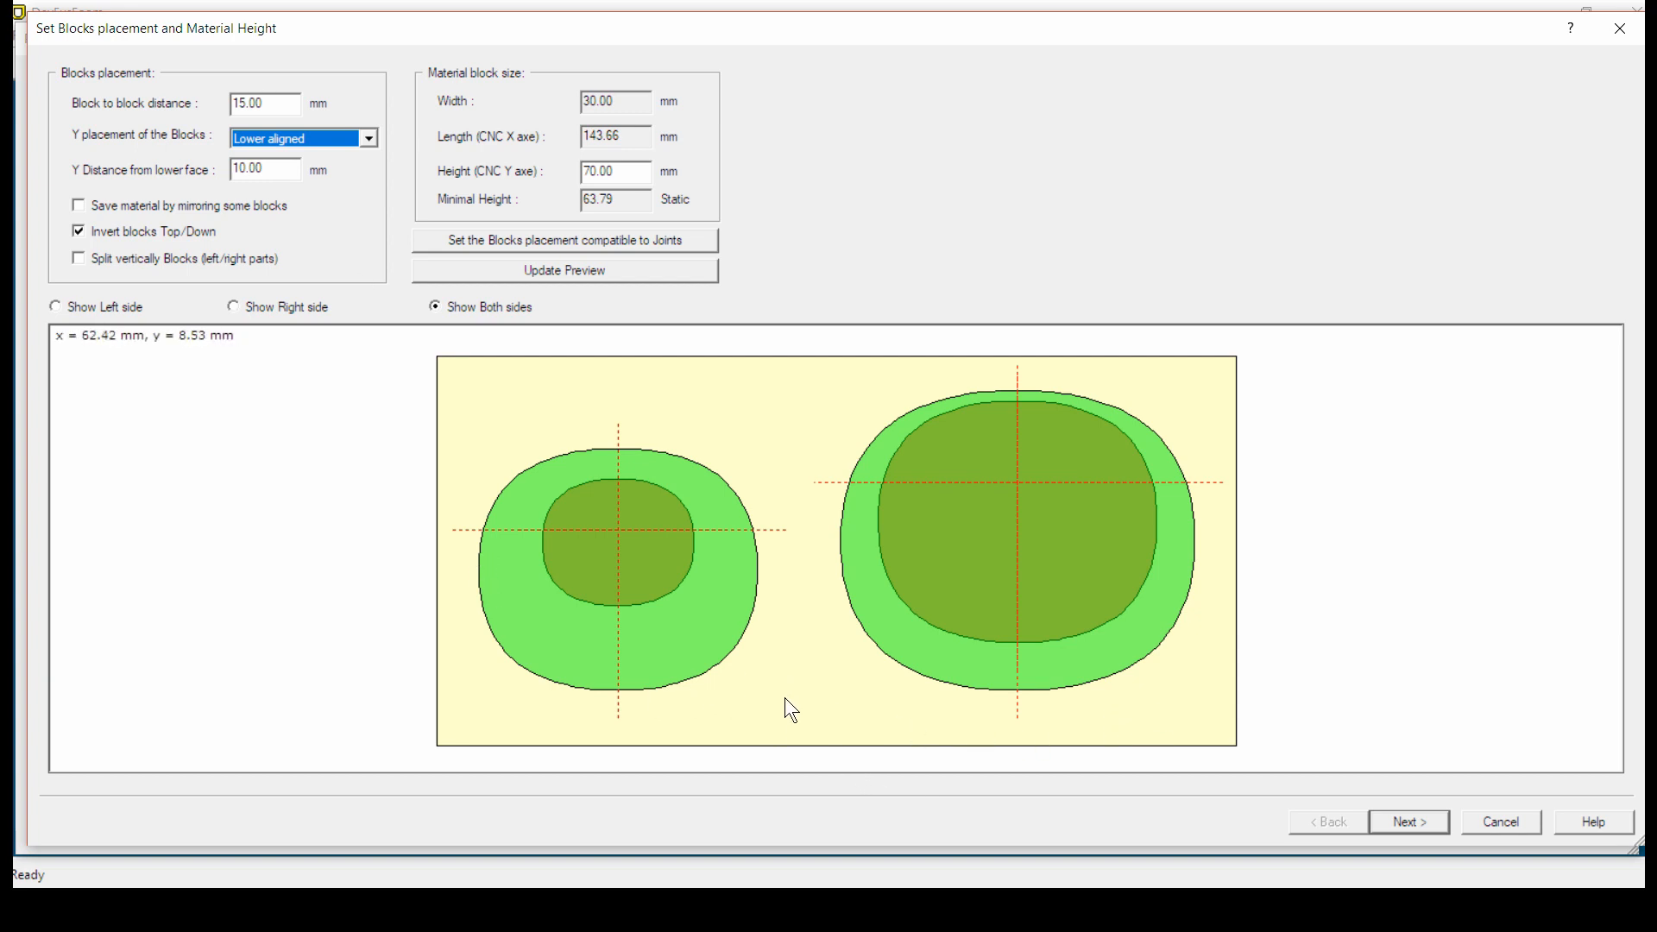
pyautogui.click(370, 138)
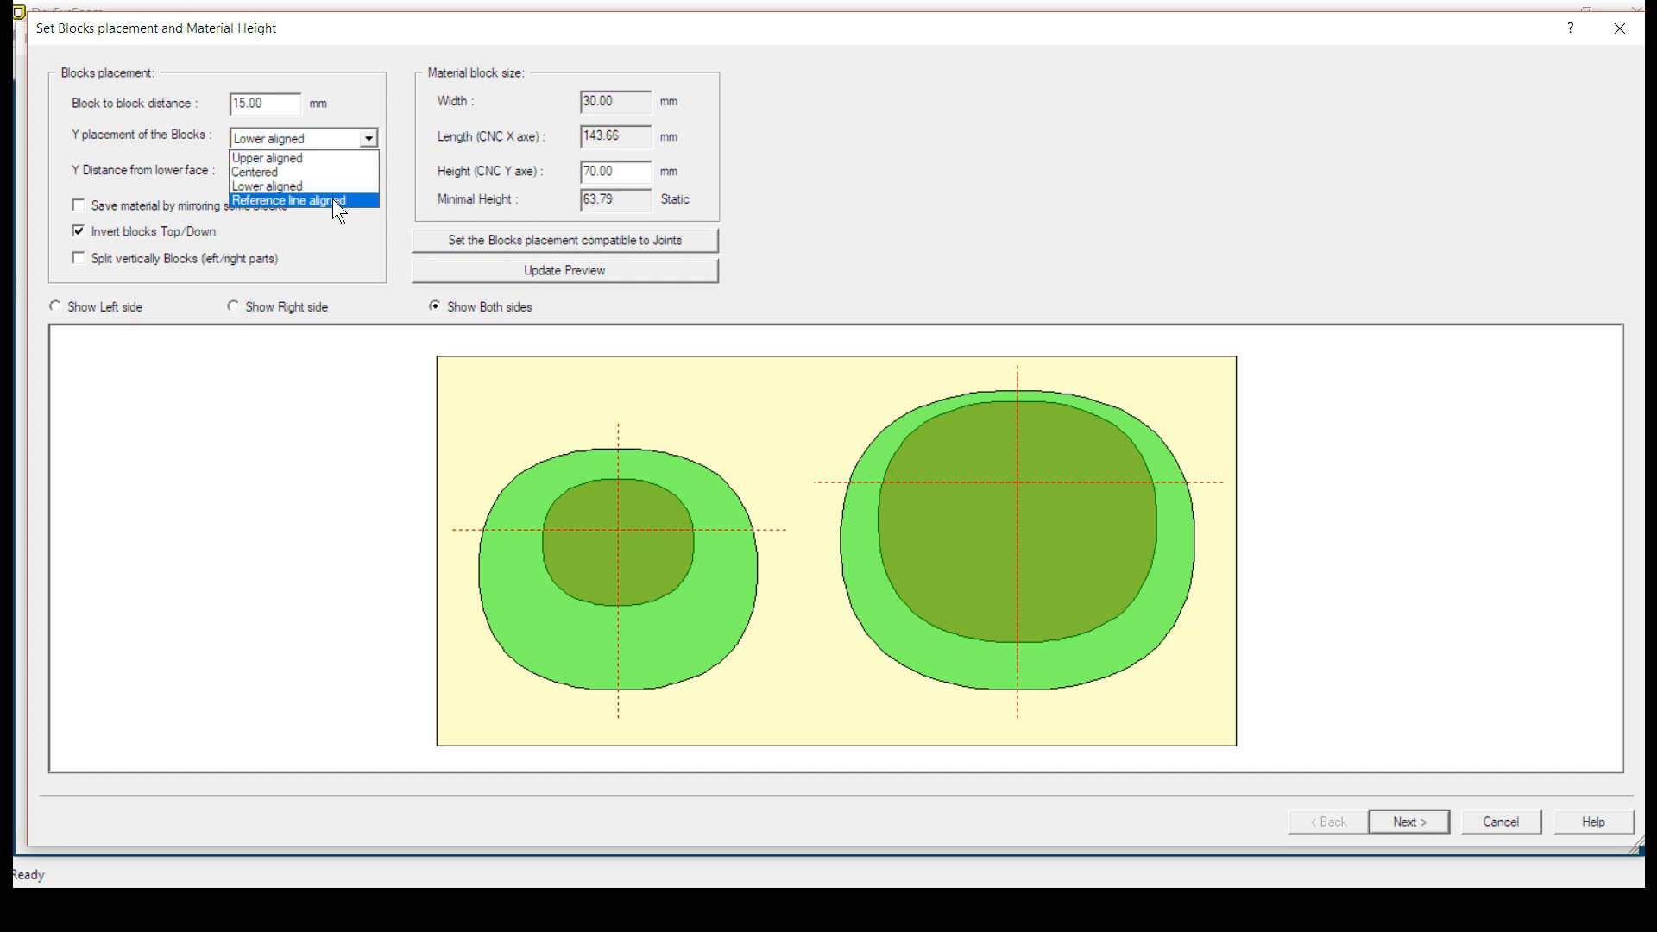
pyautogui.click(287, 184)
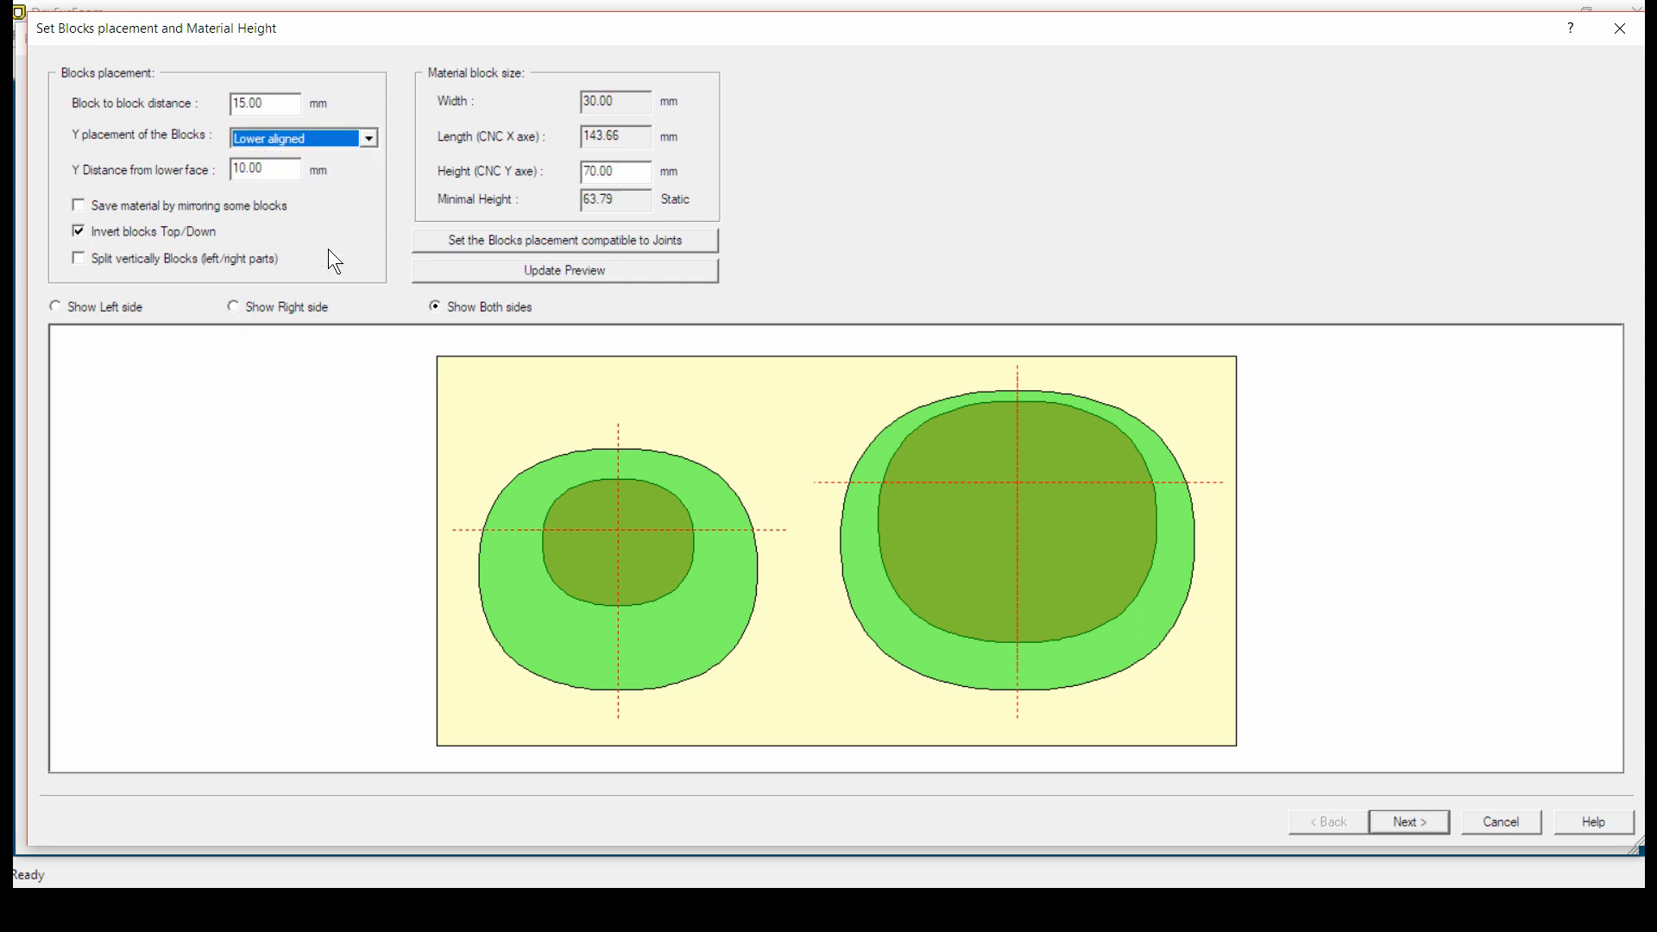
# Try the Centered Y placement, set the blocks to Reference line aligned instead, and update the preview
pyautogui.click(372, 140)
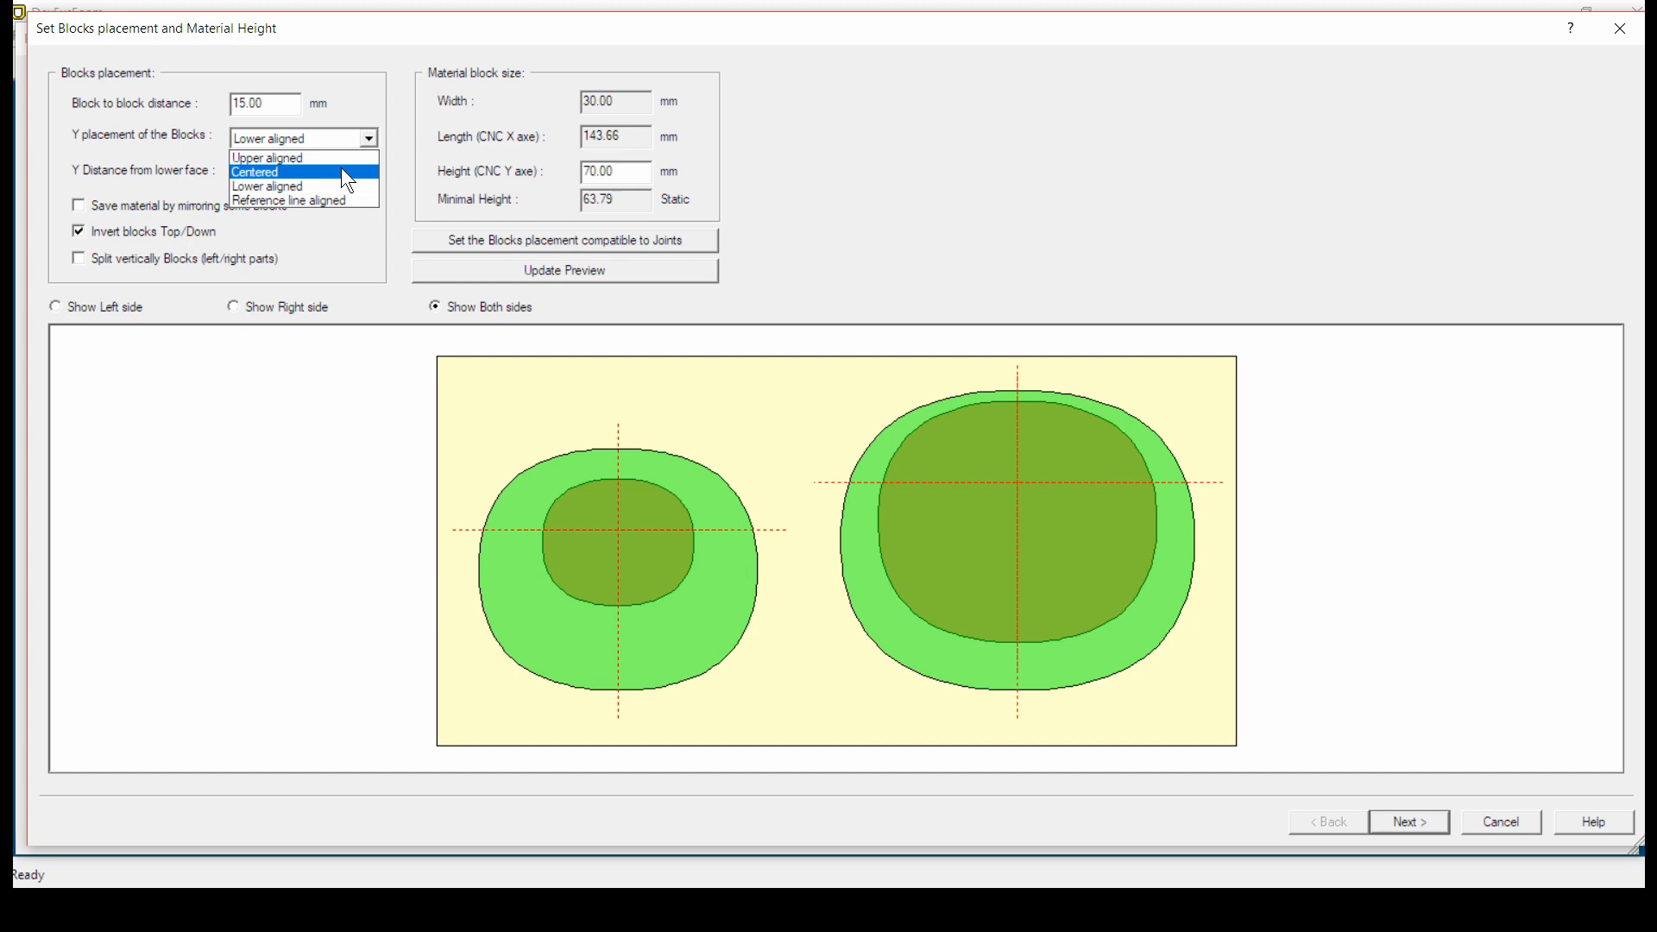
pyautogui.click(340, 168)
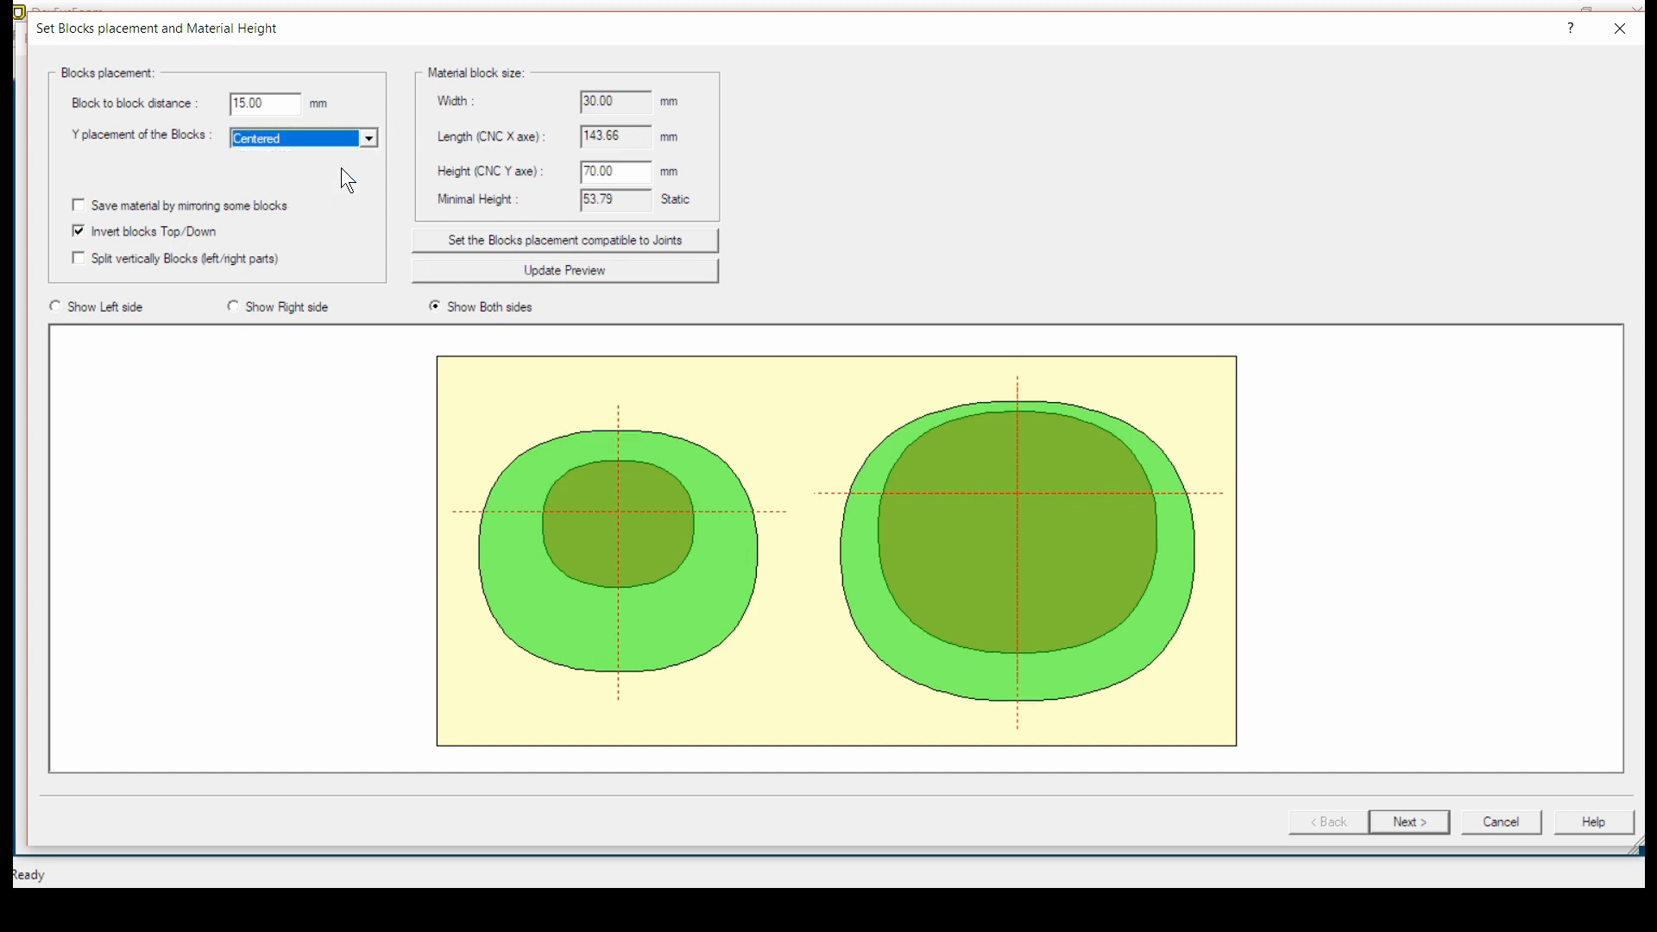
pyautogui.click(370, 139)
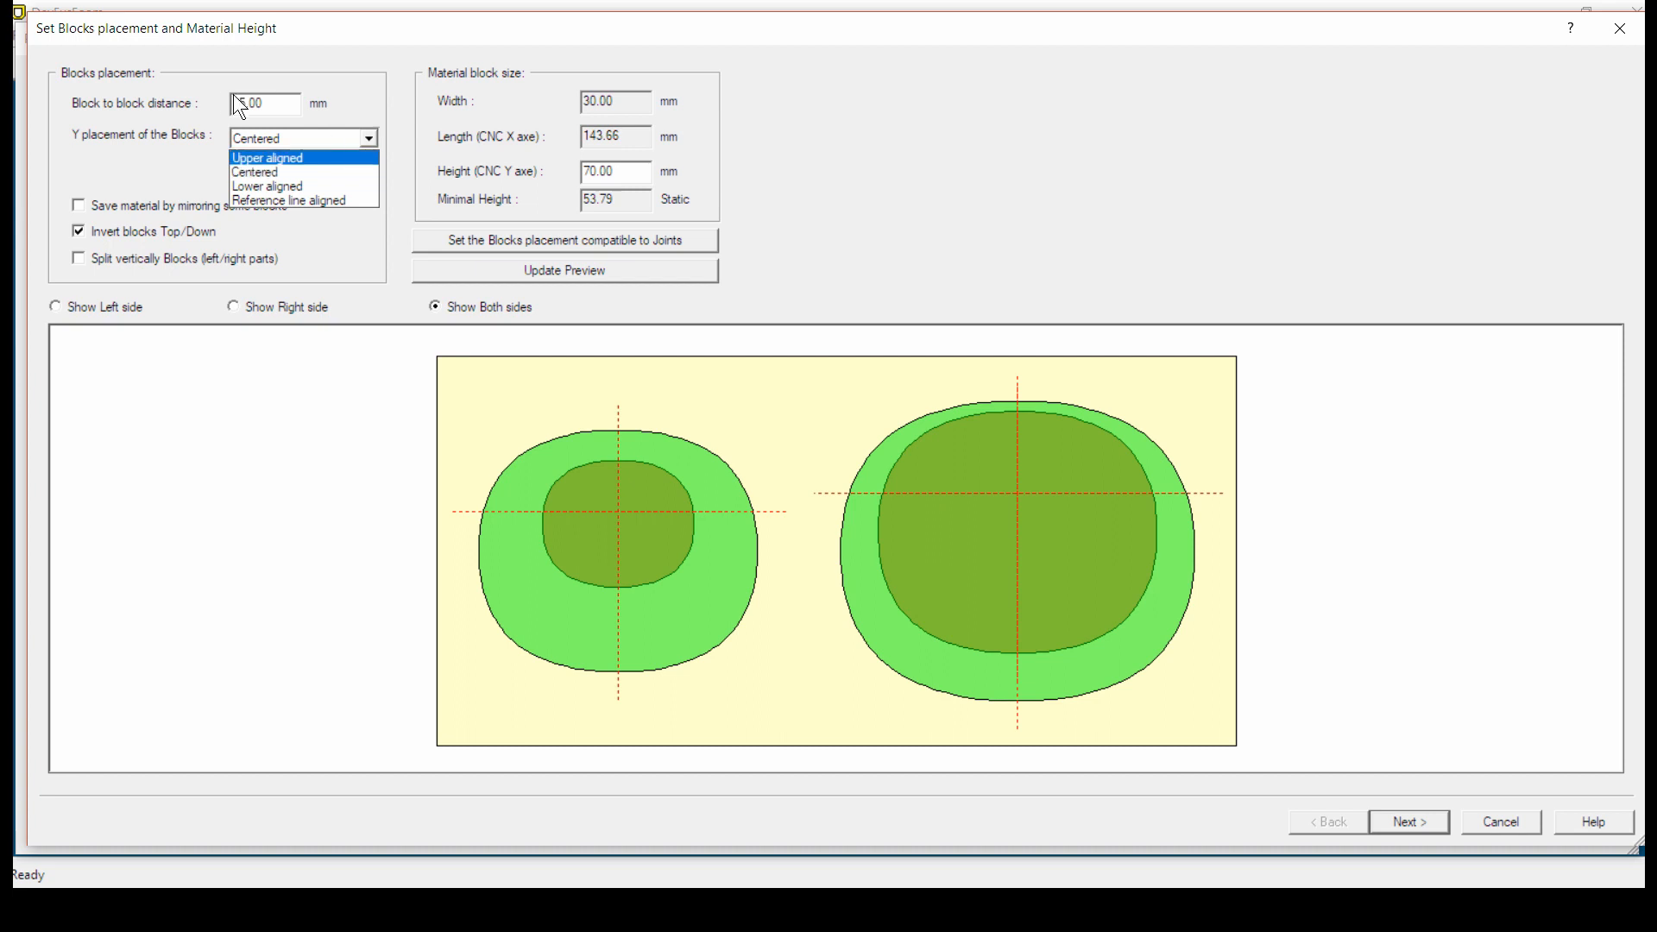
pyautogui.click(321, 203)
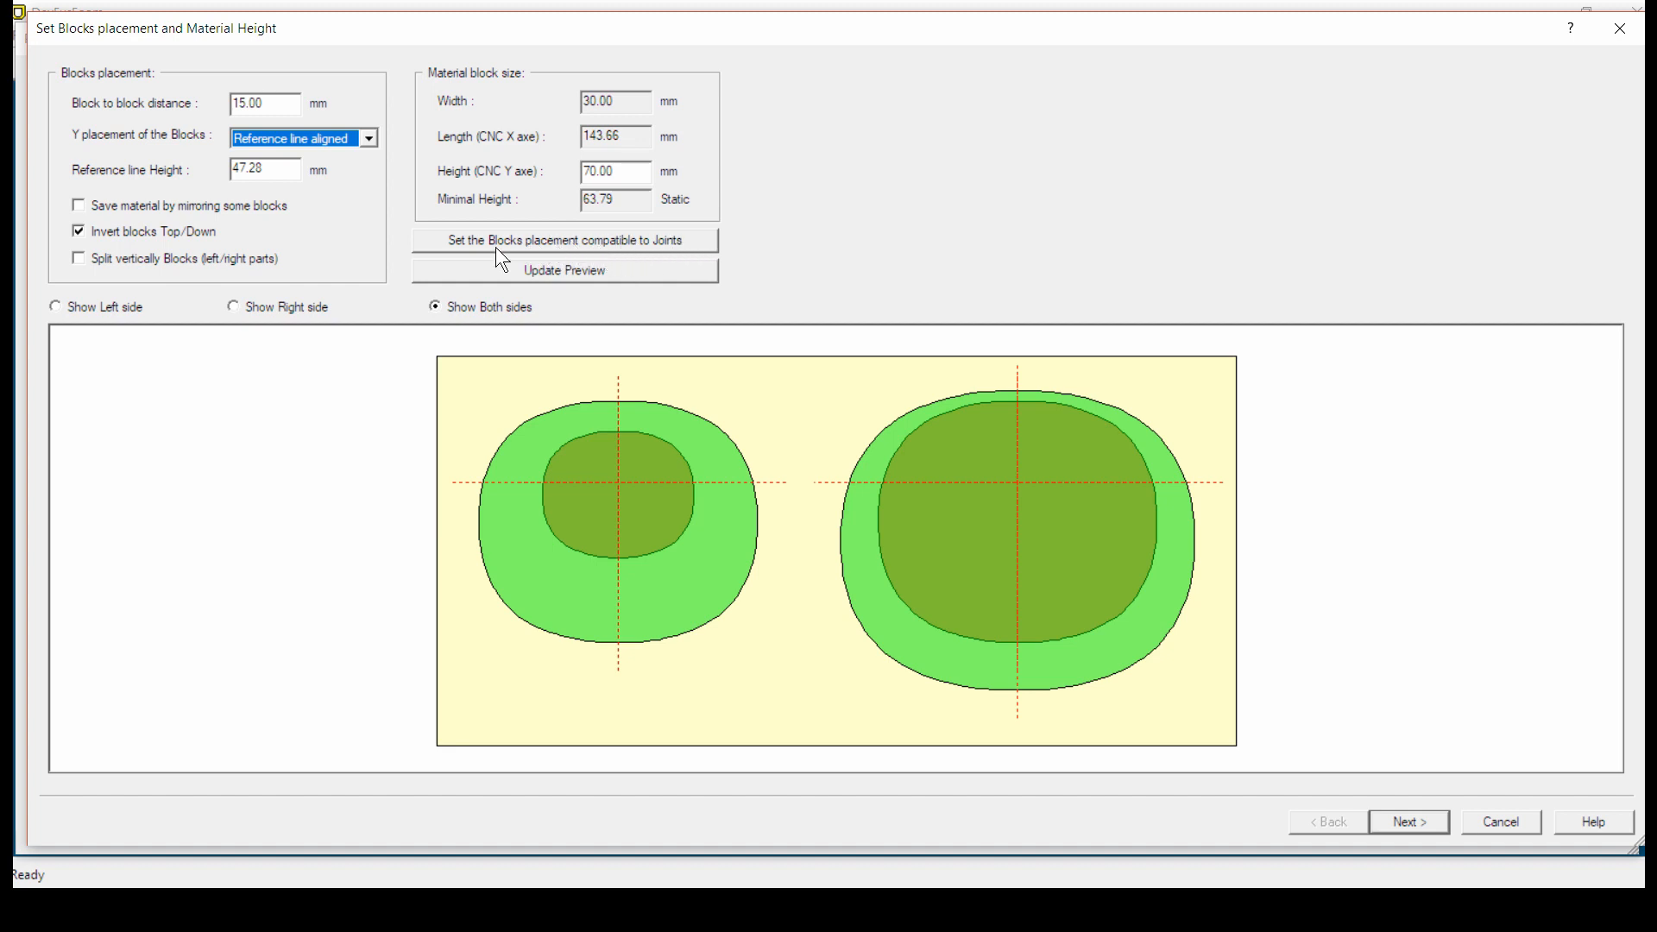
pyautogui.click(582, 277)
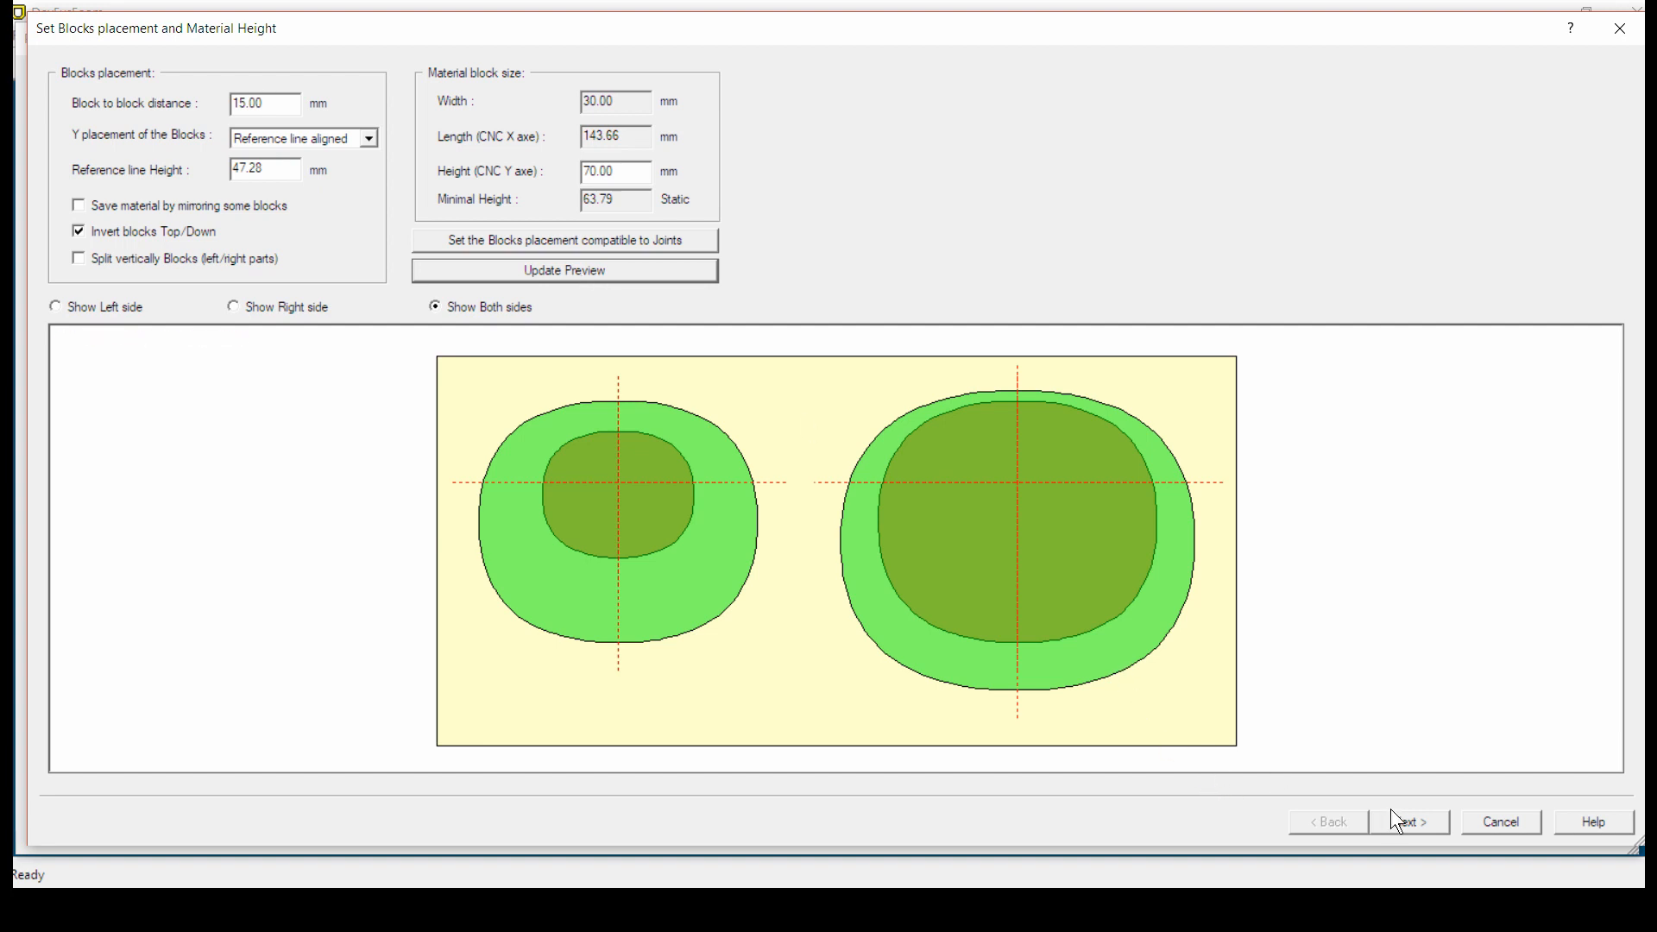
# Accept the block placement and the kerf and path settings, and test the path limits of the foam block placement
pyautogui.click(1422, 836)
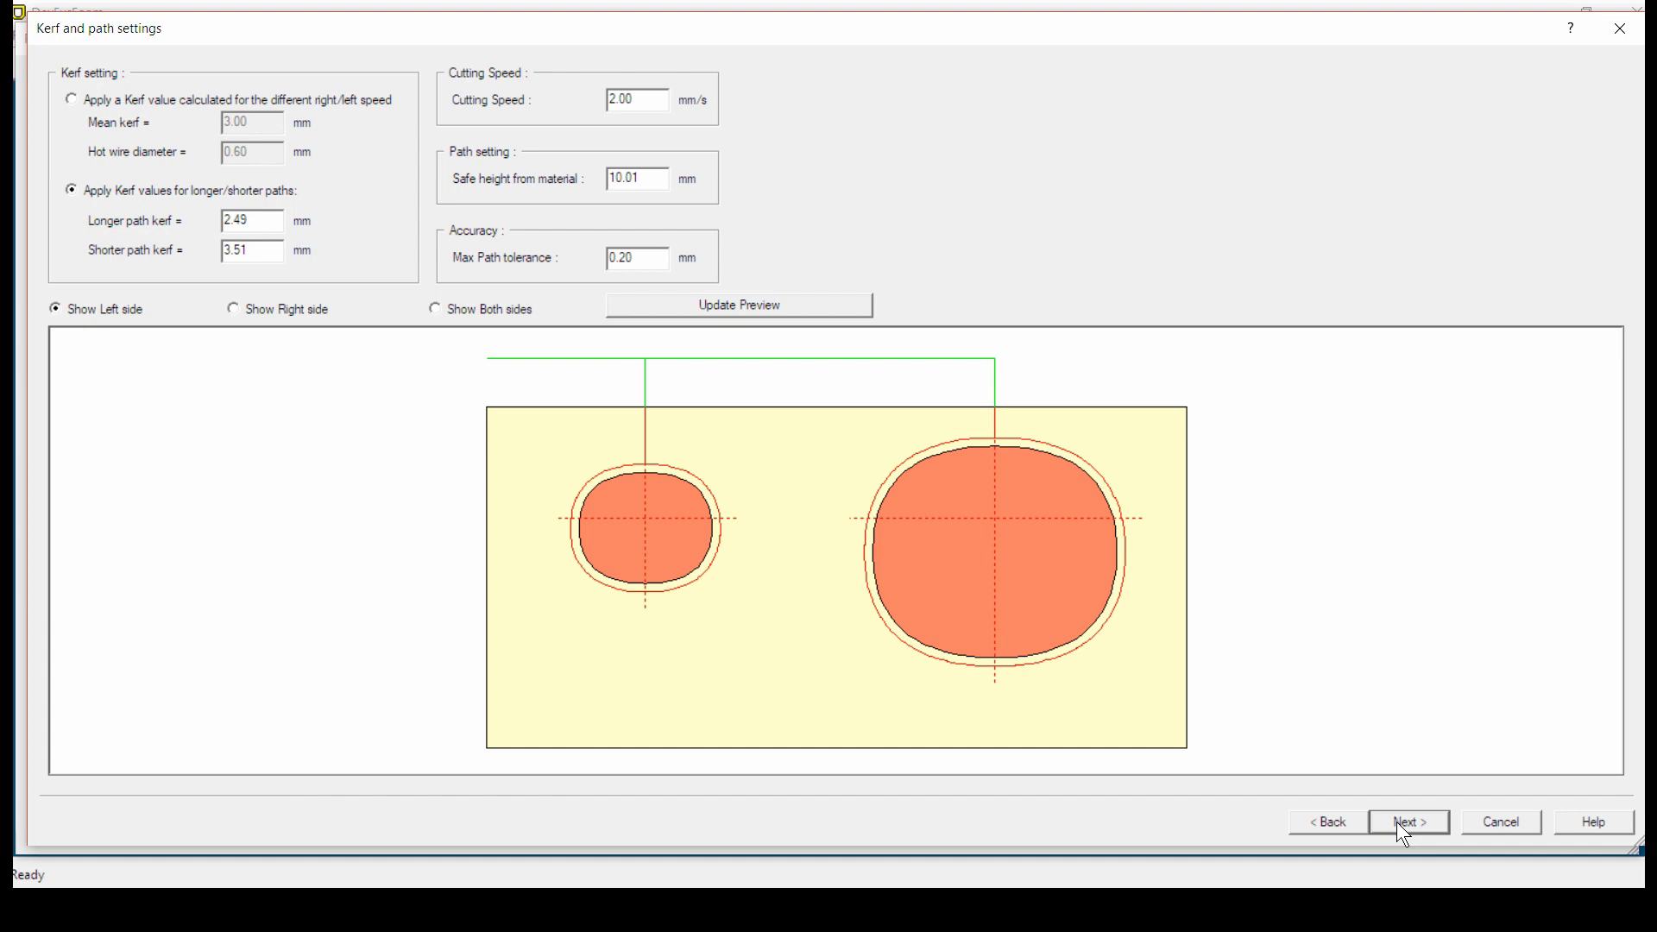
pyautogui.click(1396, 821)
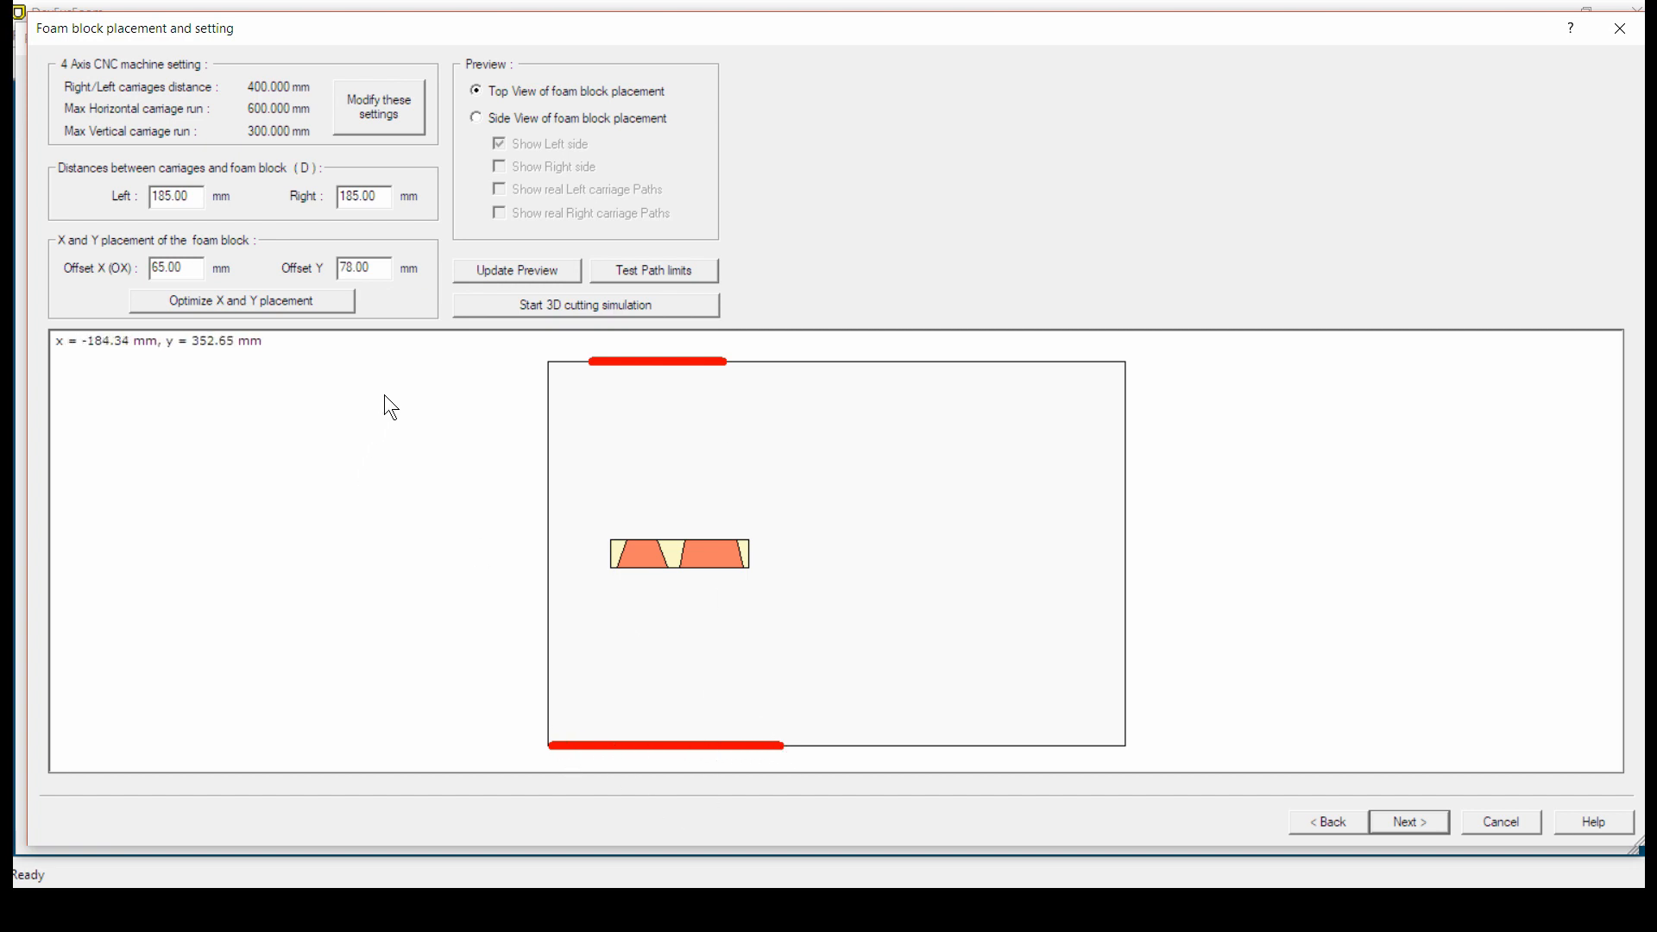
pyautogui.click(623, 273)
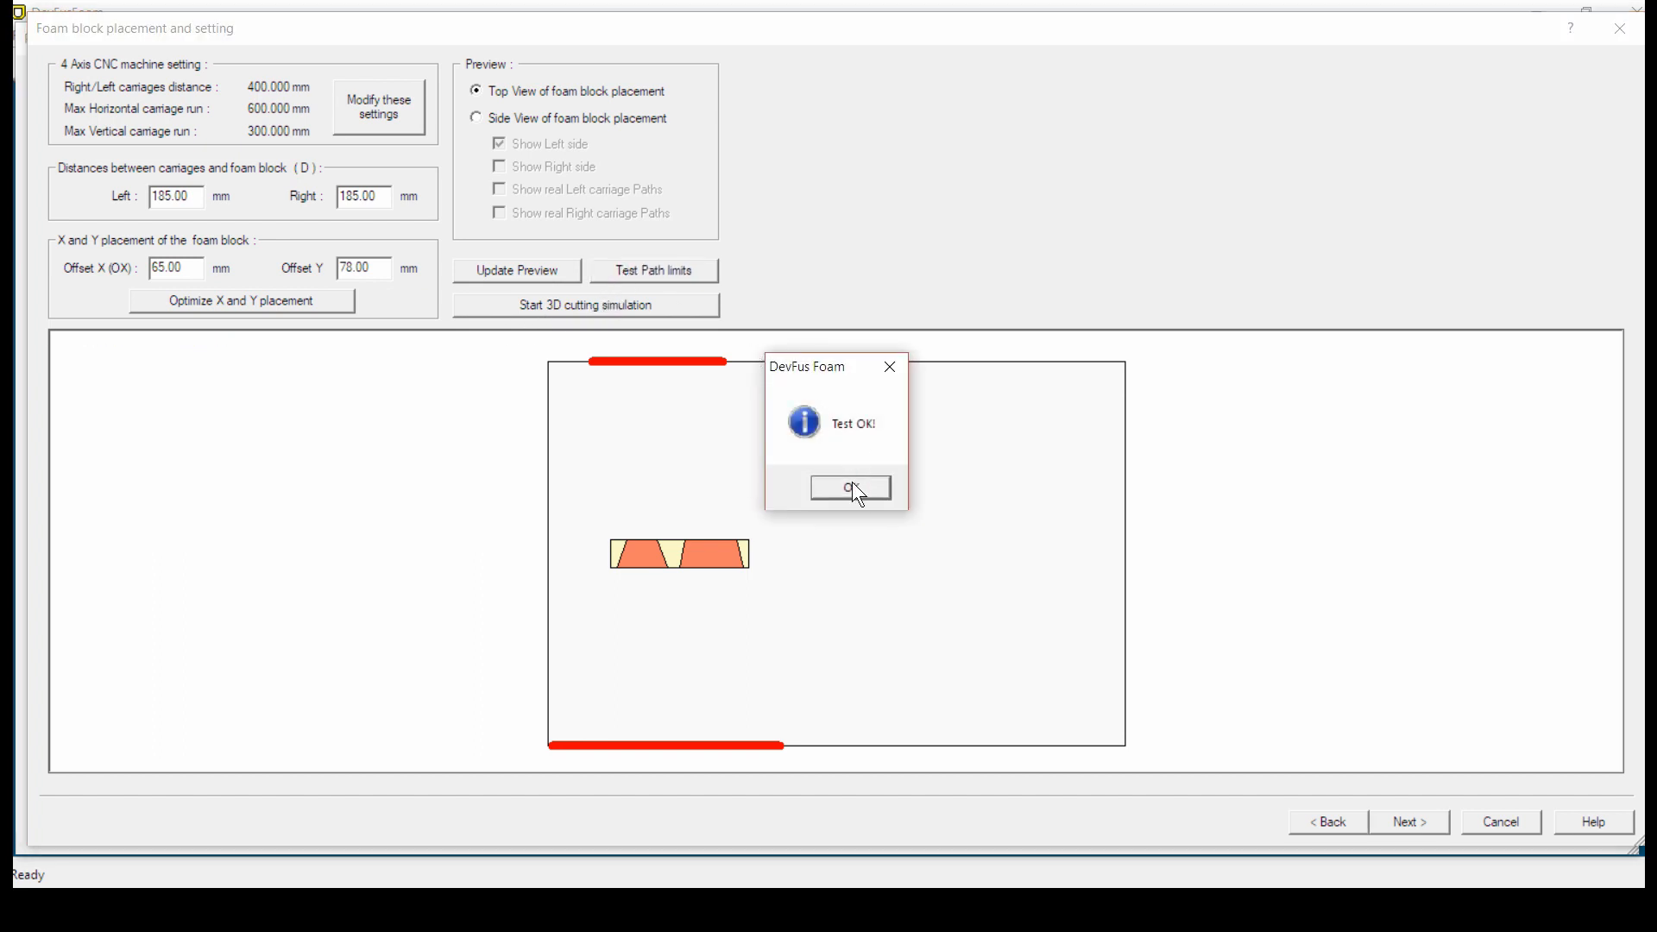
pyautogui.click(856, 494)
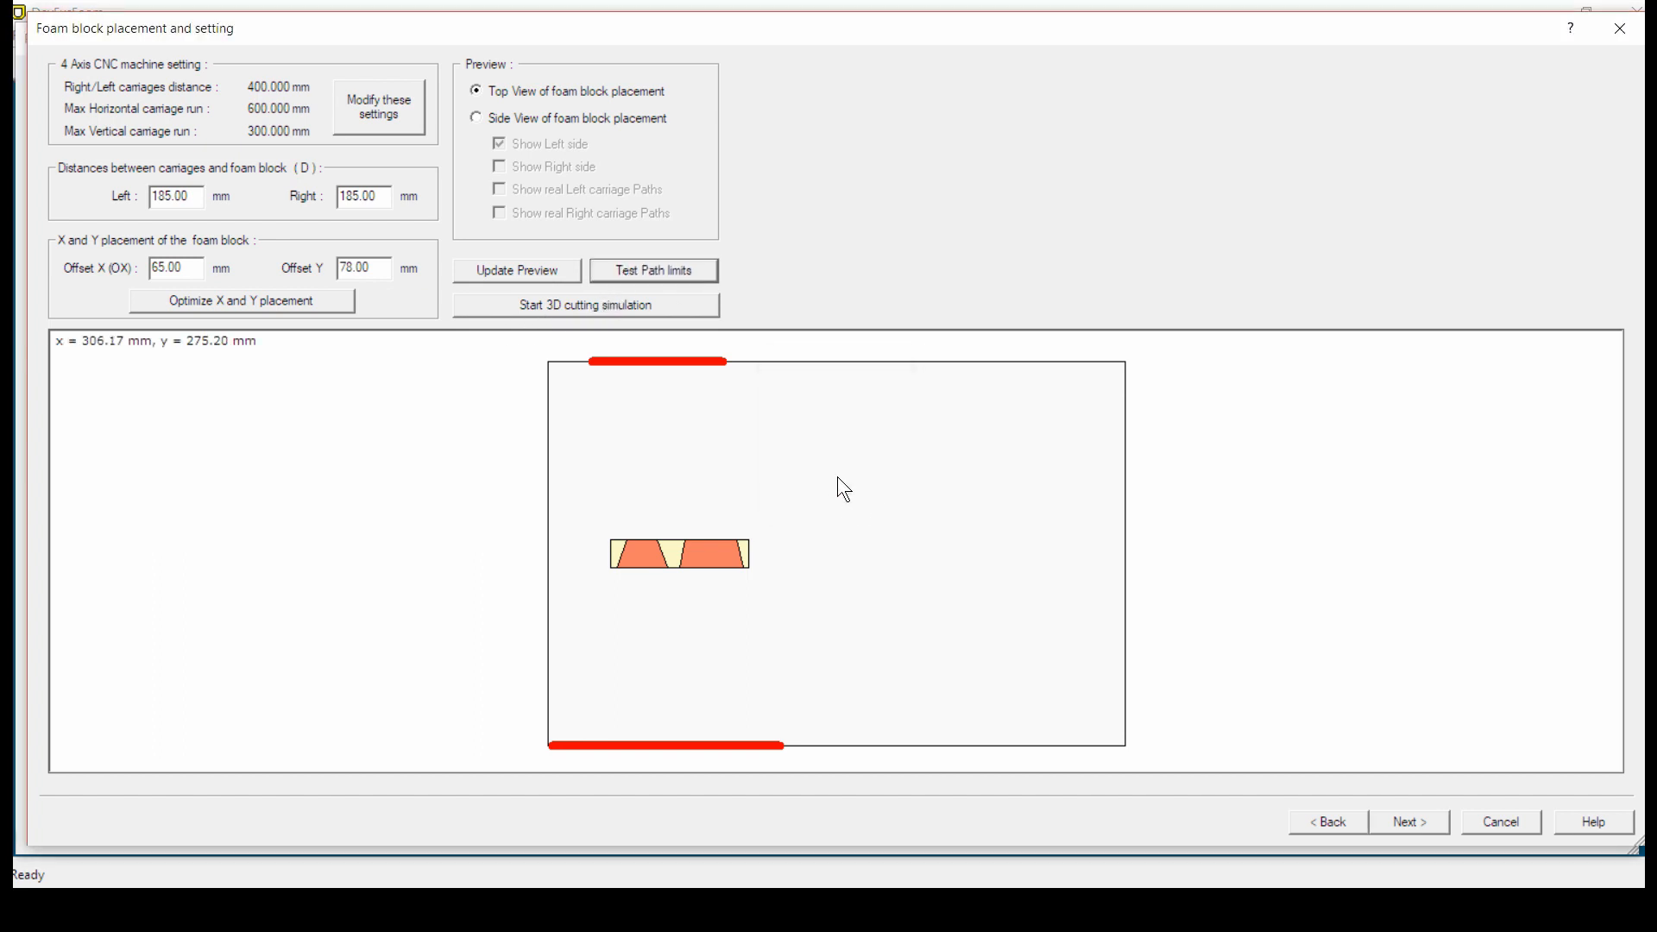
# Set the distance between the right and left carriages to 810 mm and optimize the foam block's X and Y placement
pyautogui.click(385, 109)
pyautogui.click(914, 235)
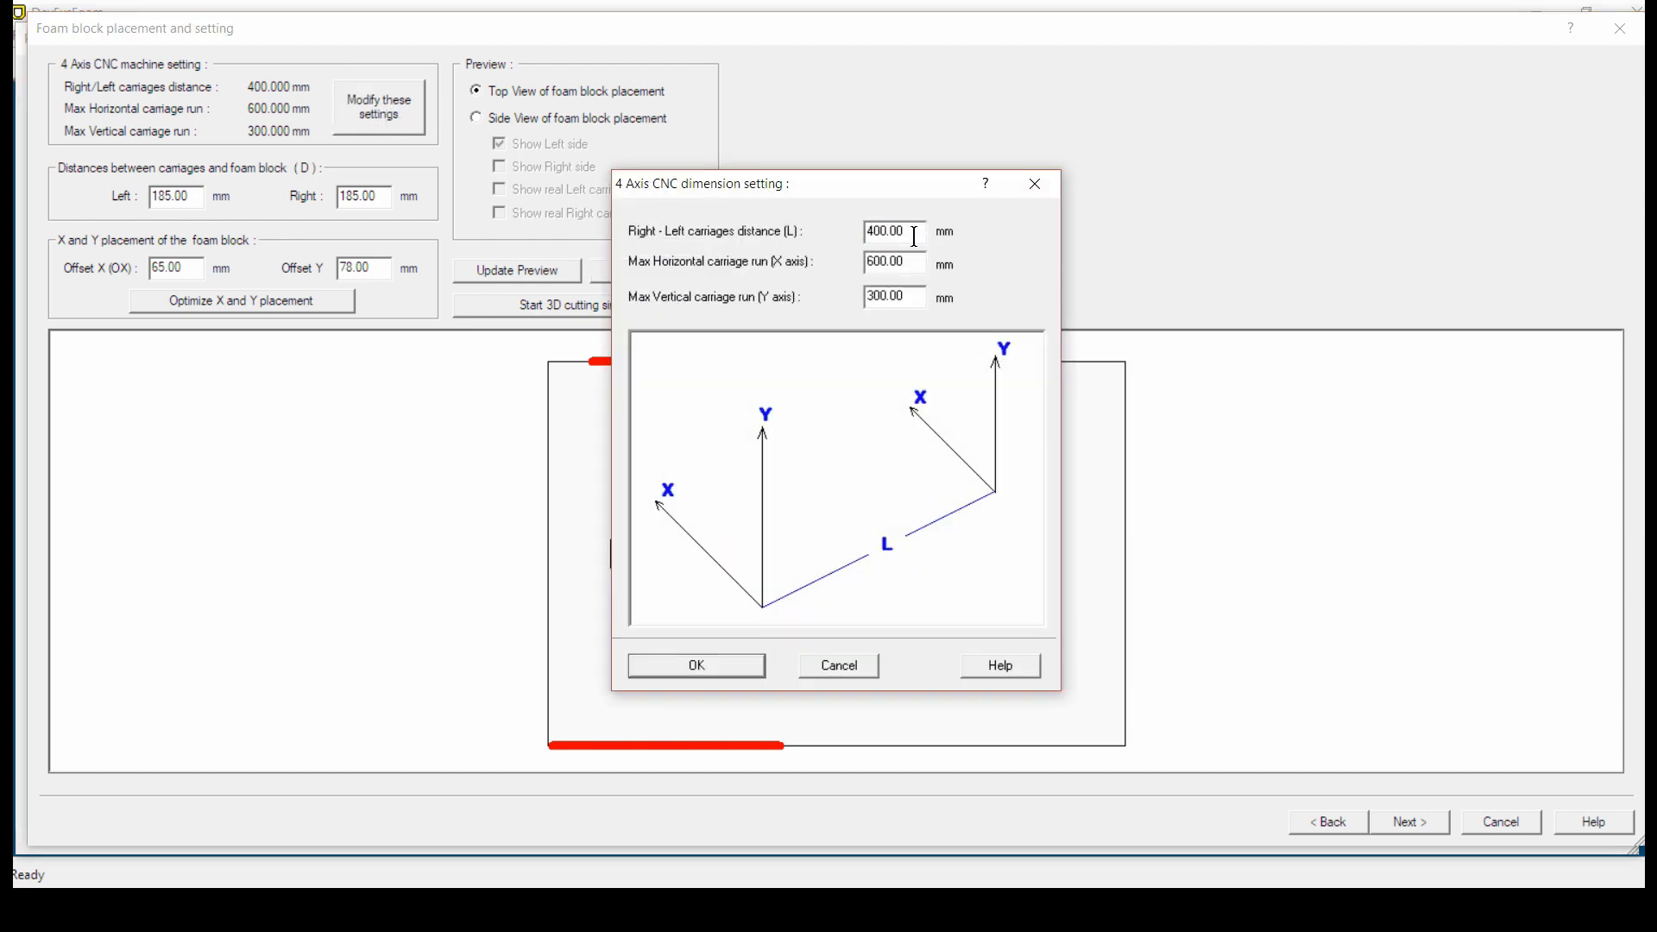
pyautogui.moveTo(914, 234); pyautogui.dragTo(847, 224)
pyautogui.write('810')
pyautogui.click(710, 669)
pyautogui.click(278, 304)
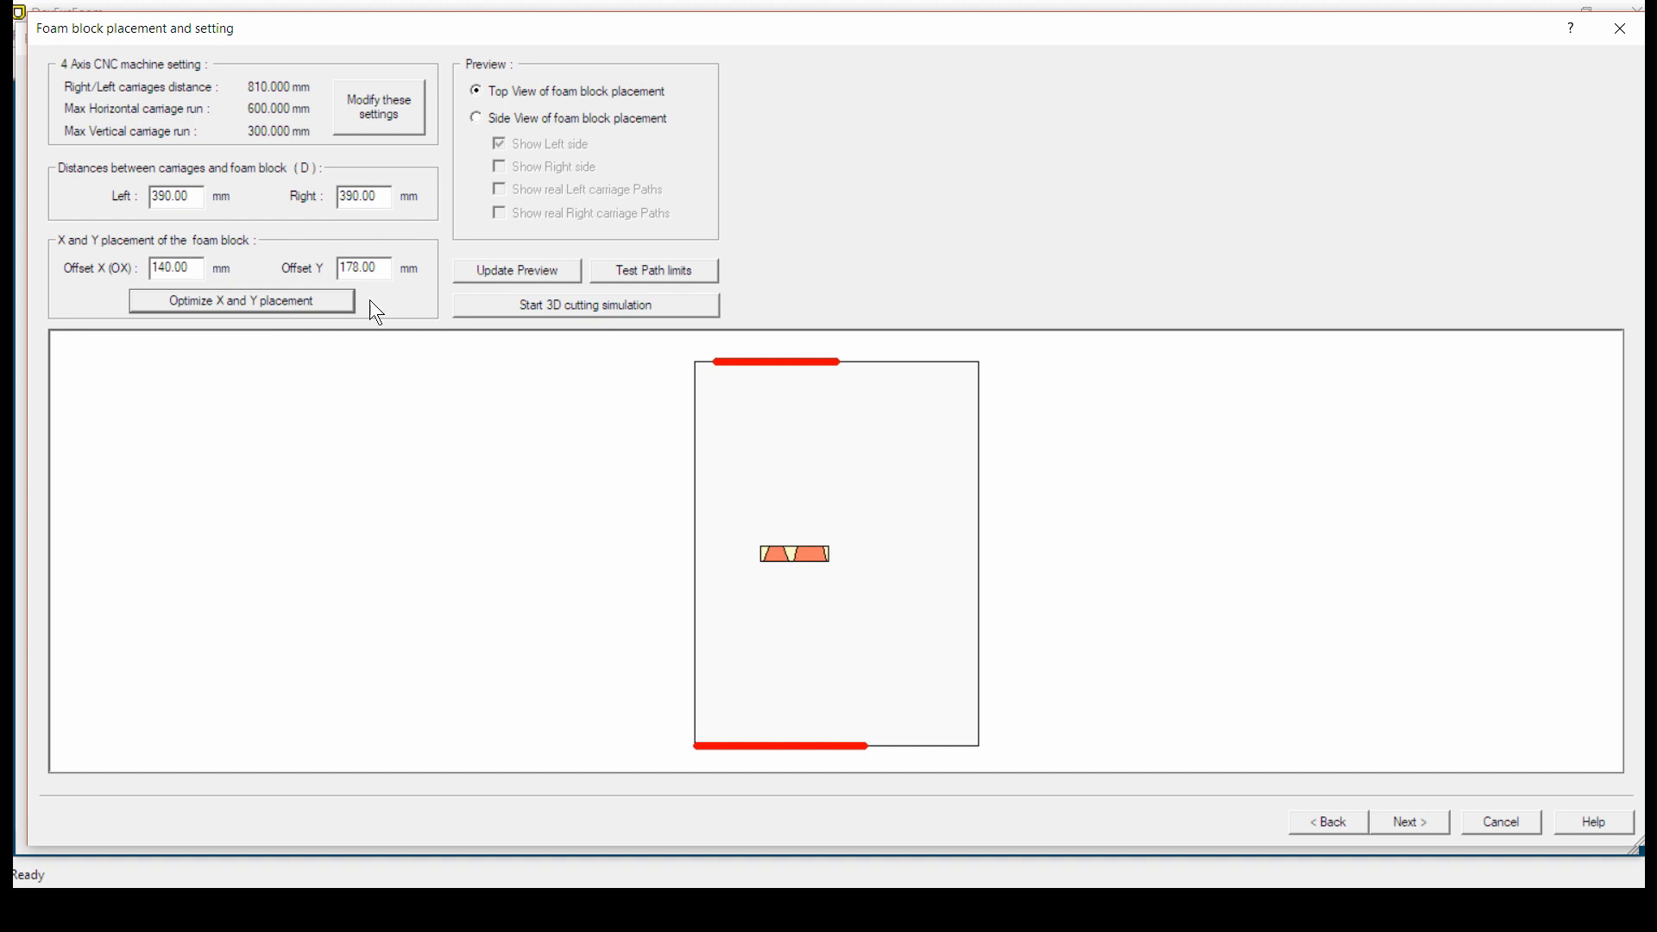
# Update the foam block placement preview and test the path limits with the 810 mm carriage distance
pyautogui.click(520, 271)
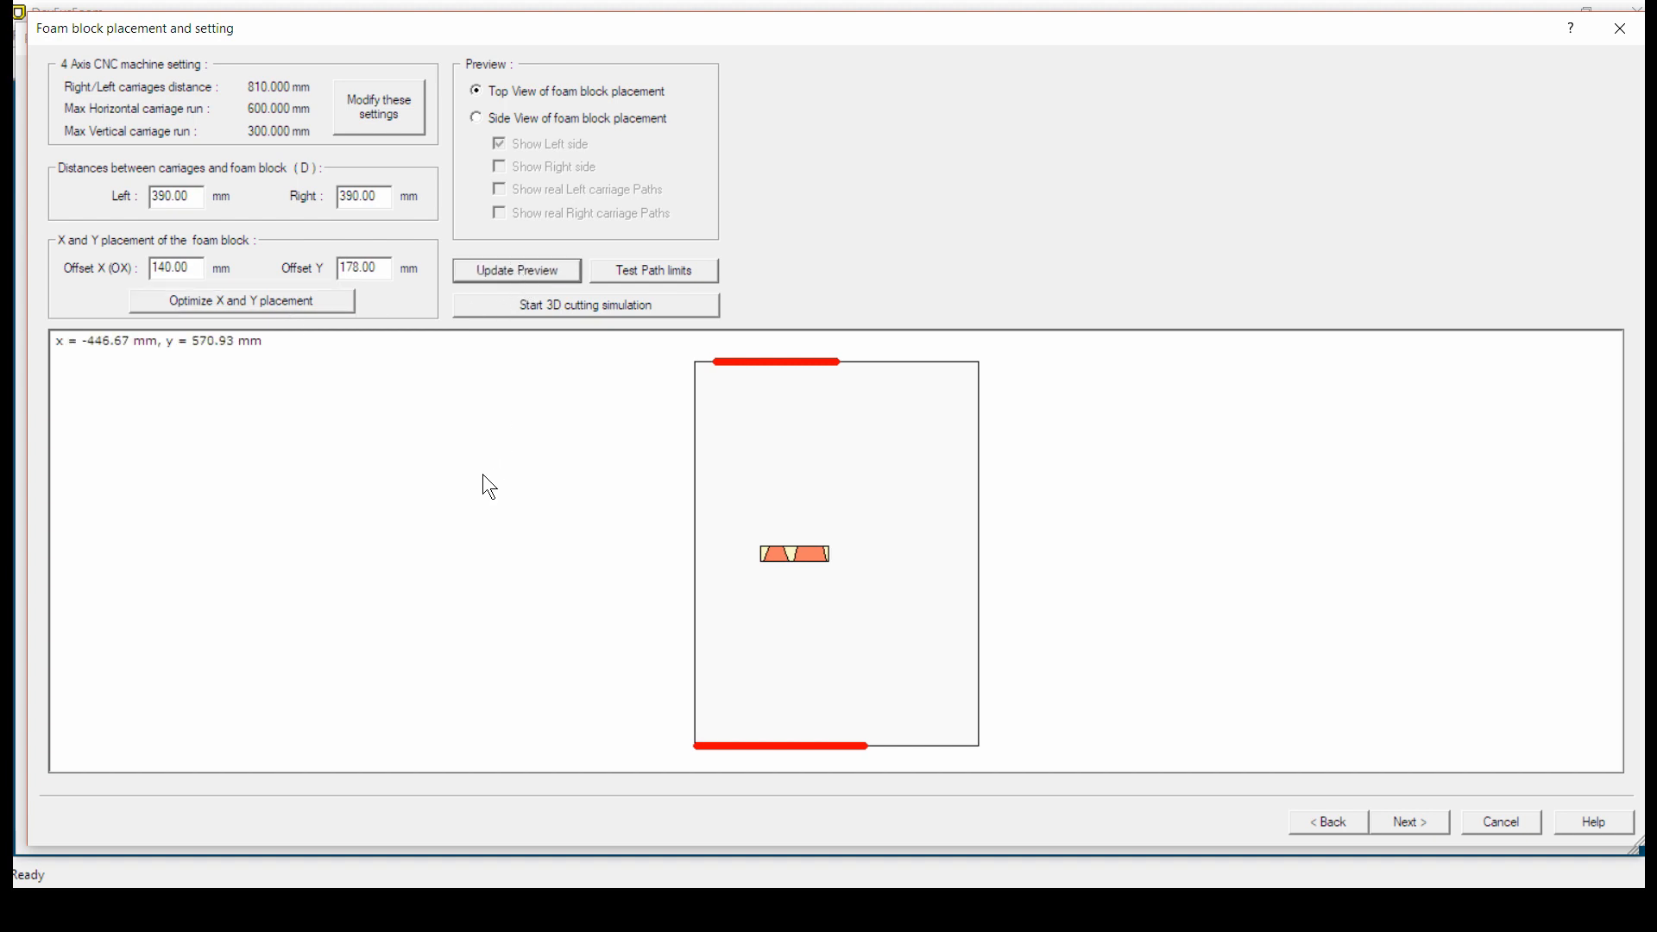
pyautogui.click(637, 271)
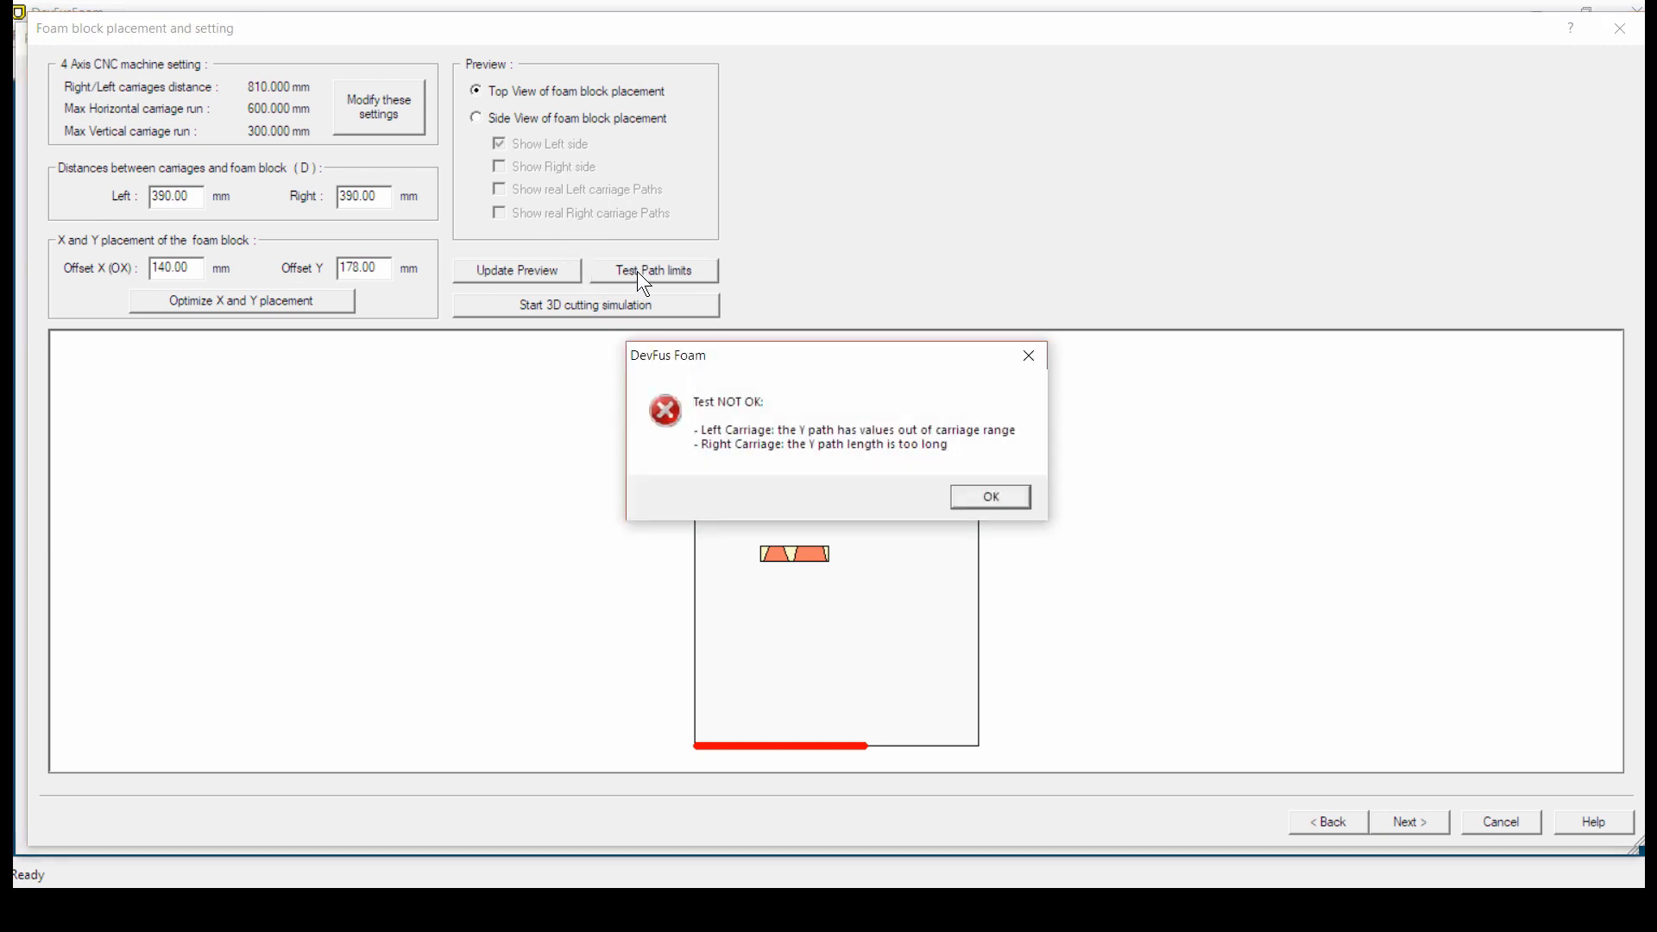
pyautogui.click(1020, 500)
# Compare the side view of the foam block placement, with the real left carriage paths shown, against the top view
pyautogui.click(518, 118)
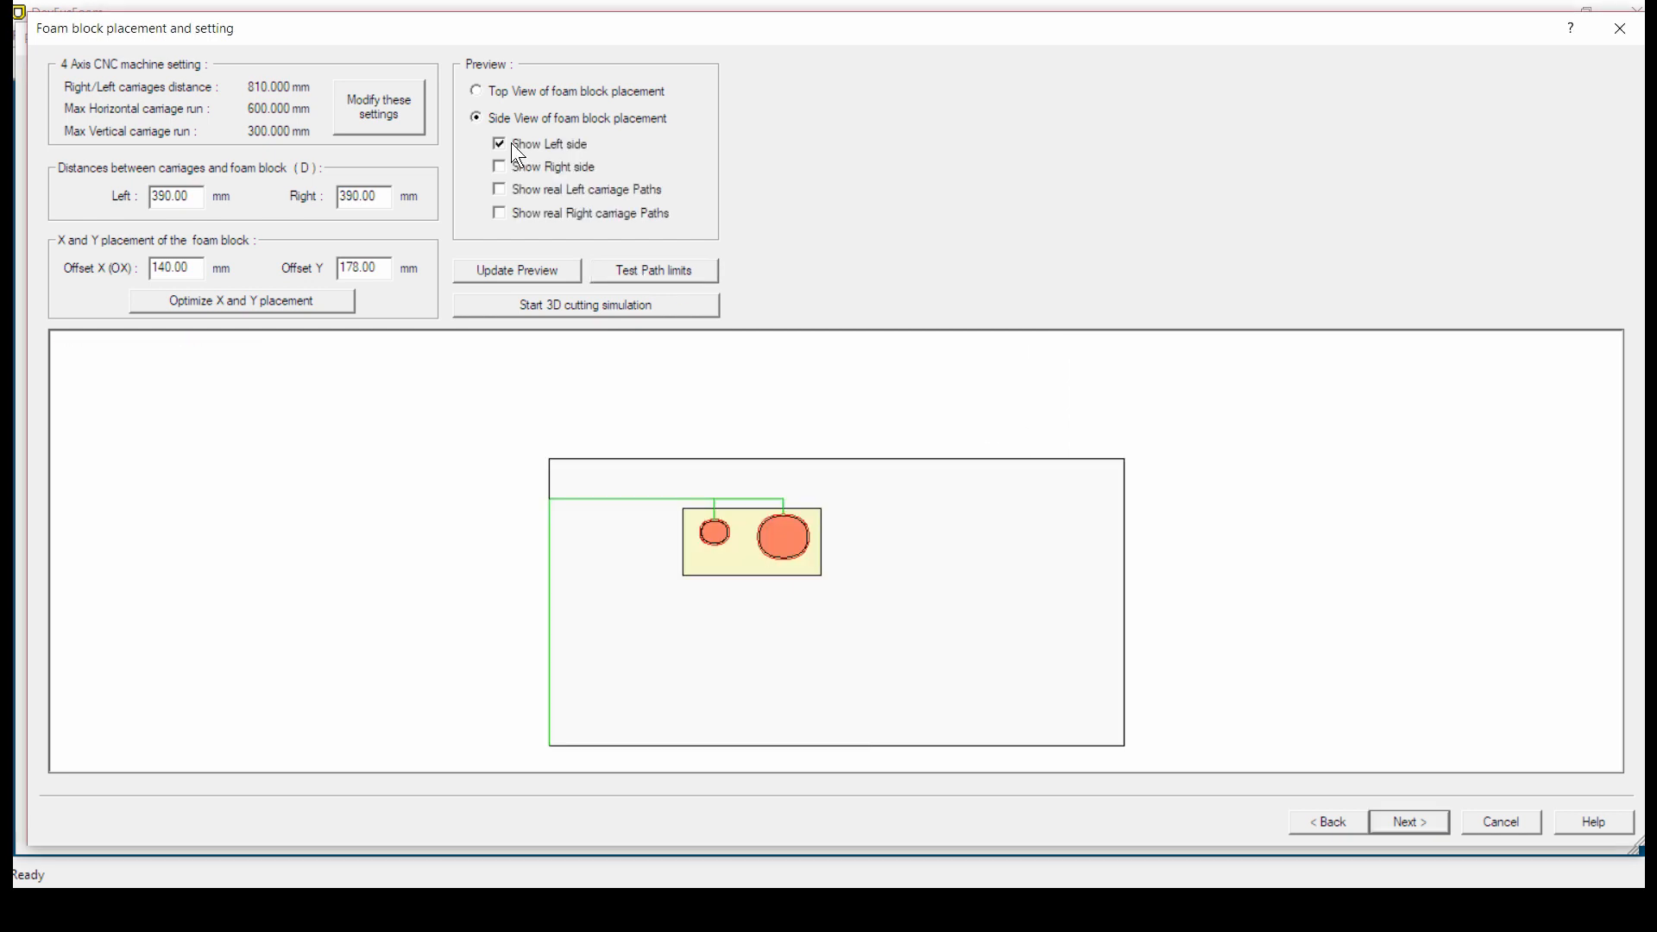
pyautogui.click(502, 191)
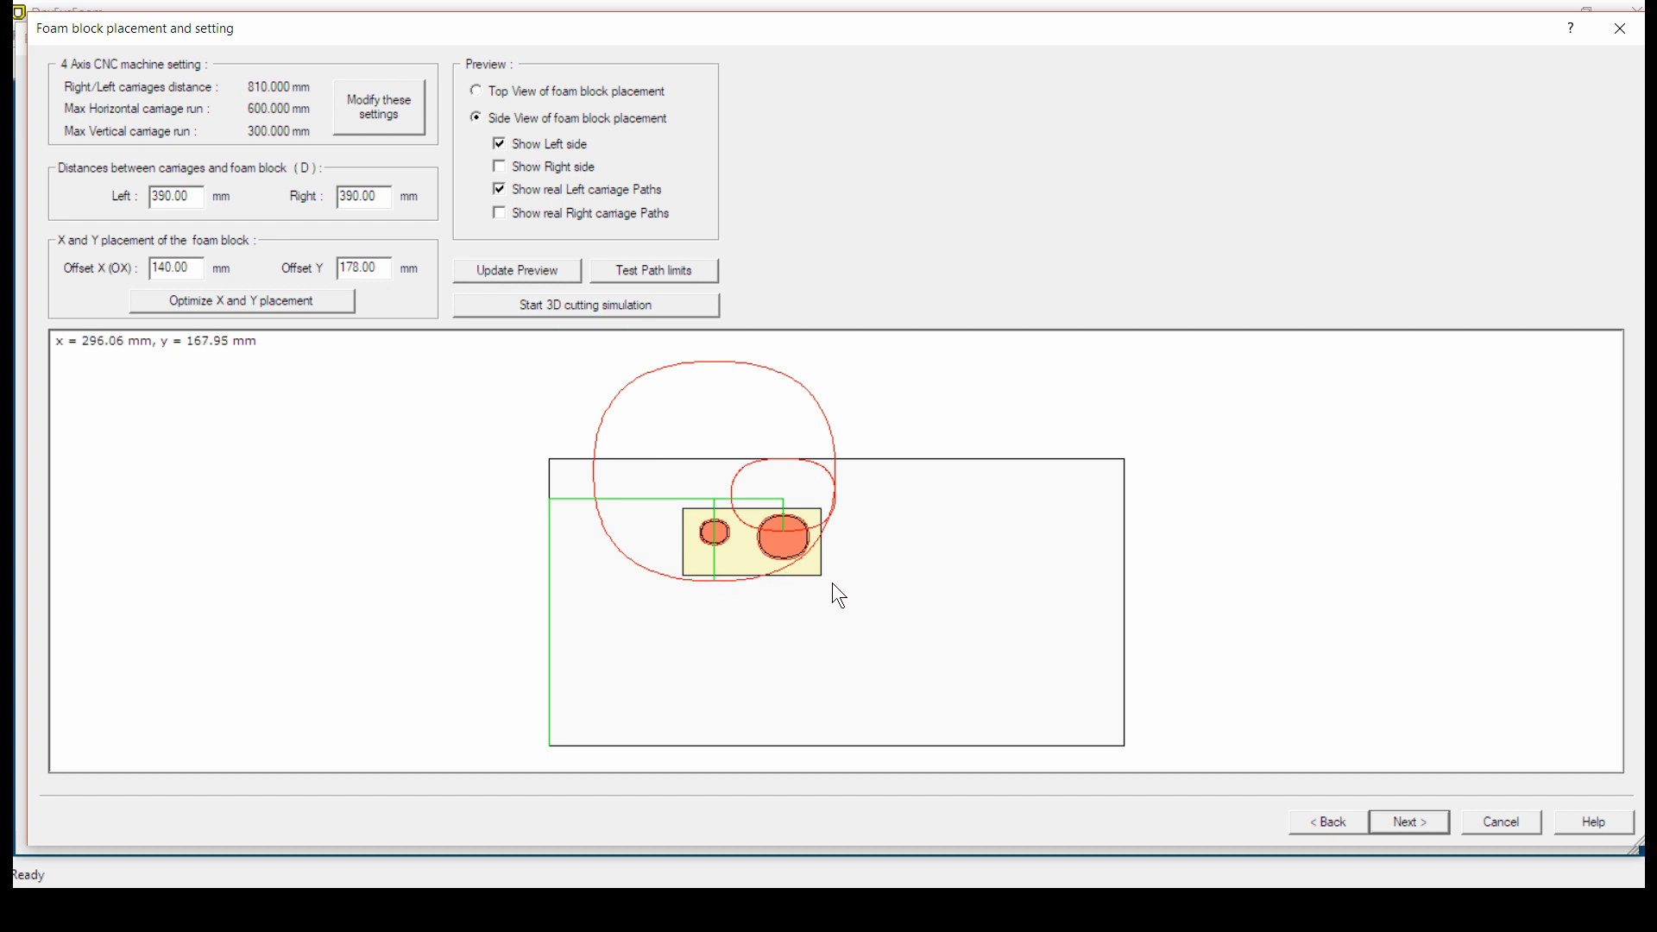
pyautogui.click(535, 96)
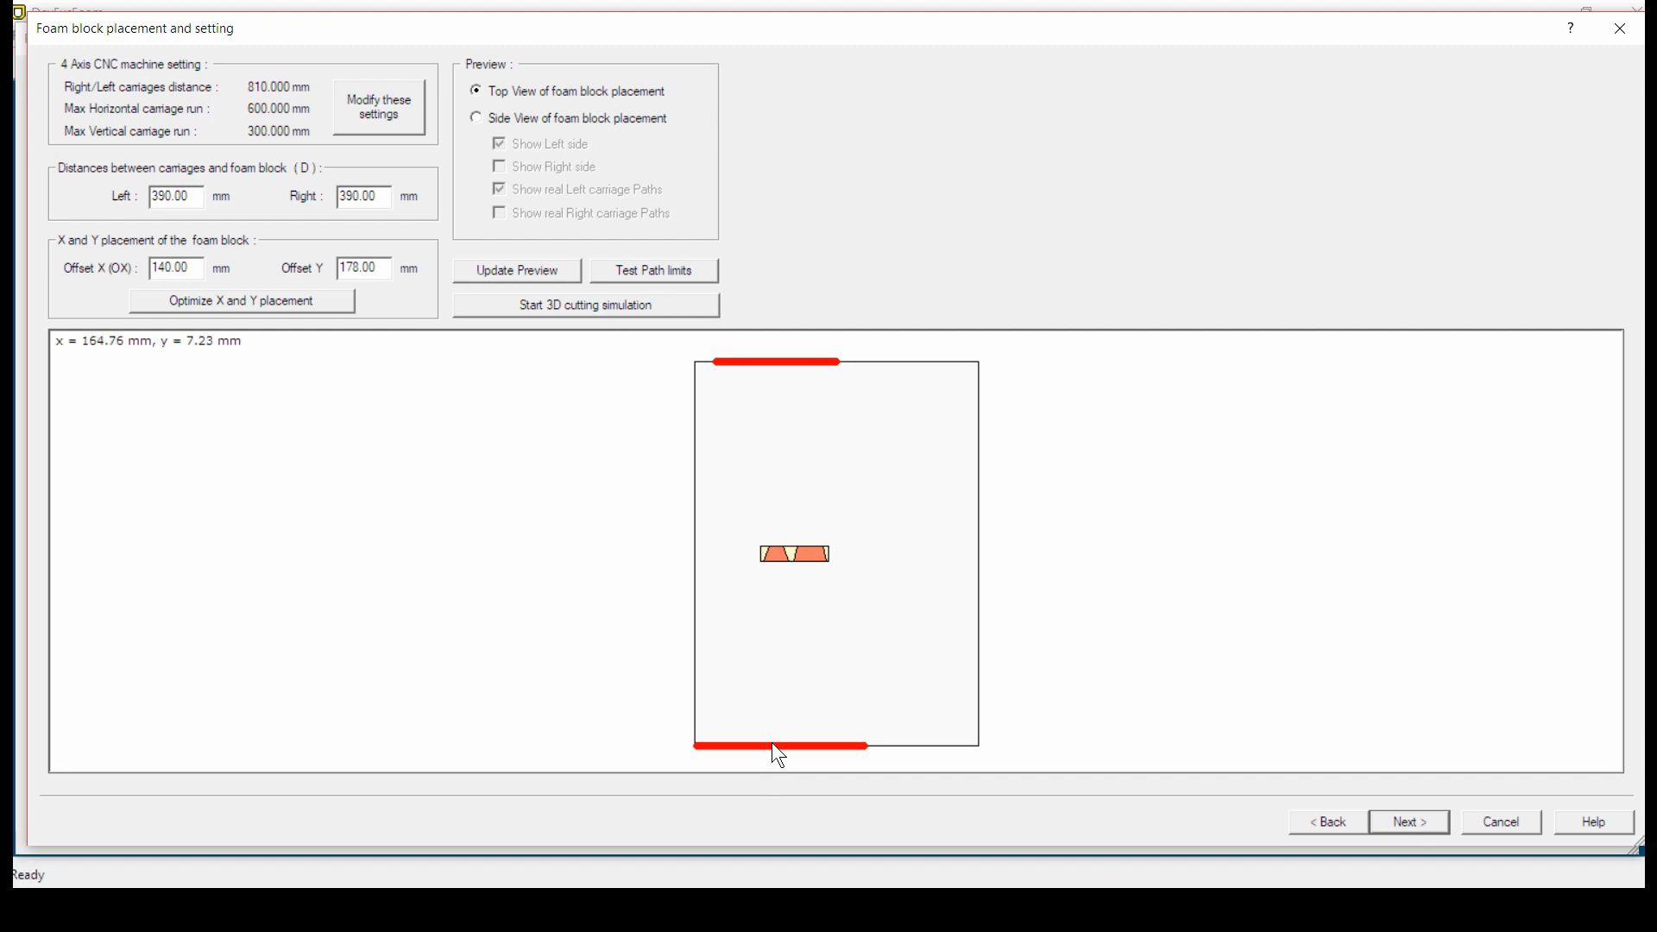
pyautogui.click(486, 126)
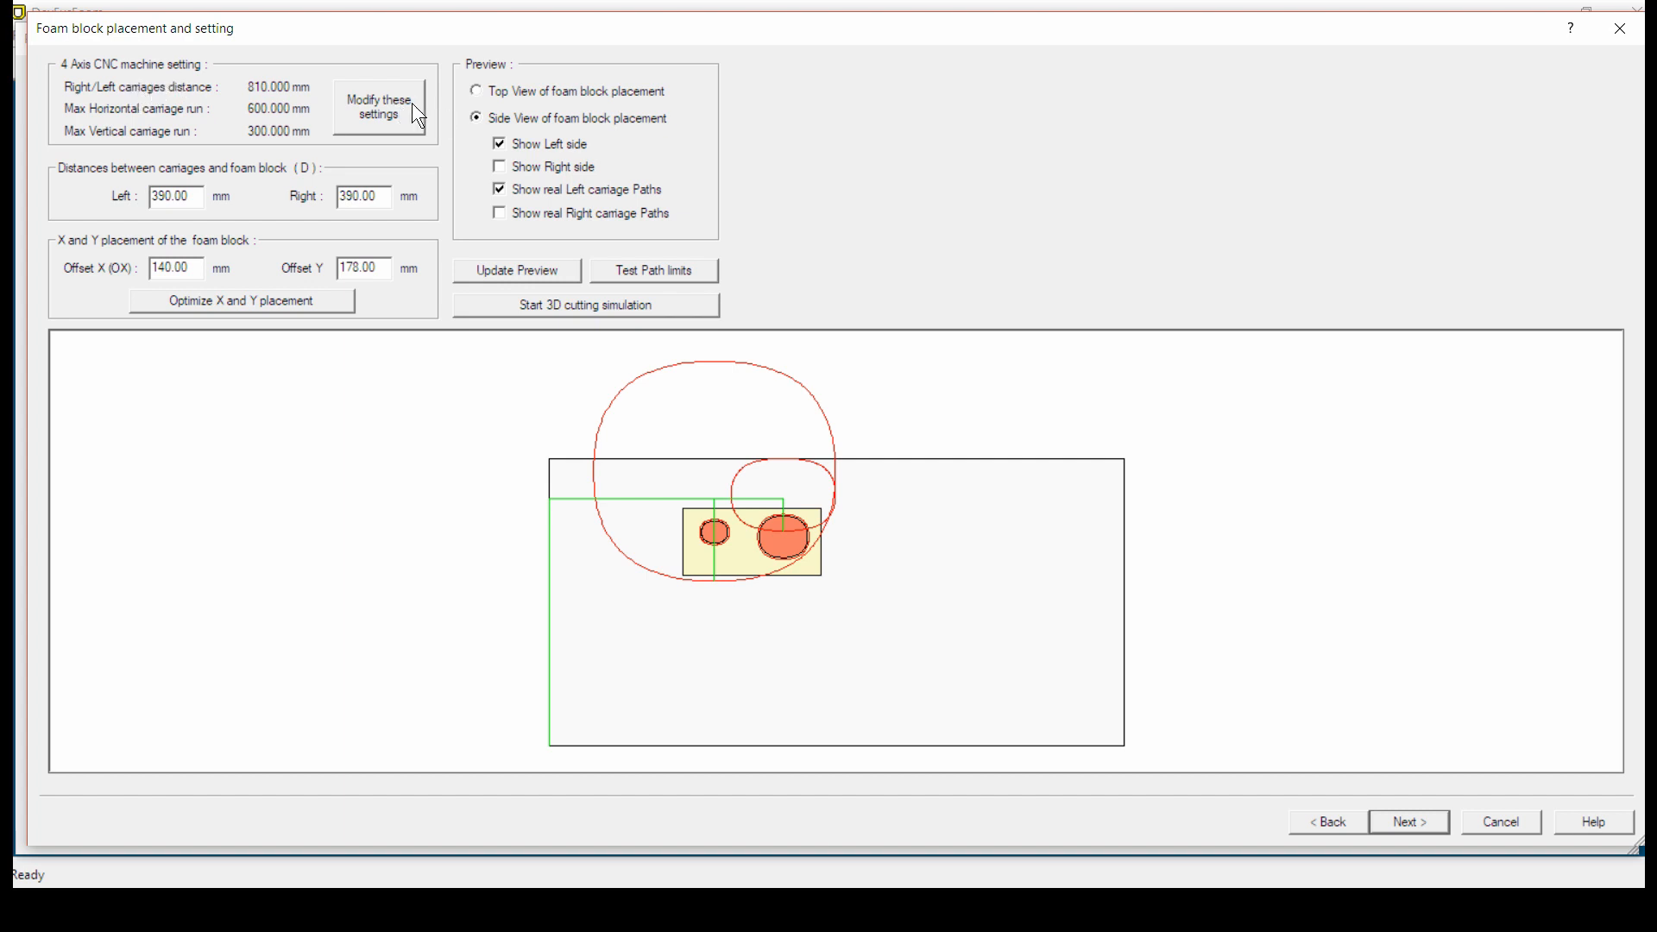
# Set the distance between the carriages to 200 mm and optimize the X and Y placement of the foam block
pyautogui.click(385, 103)
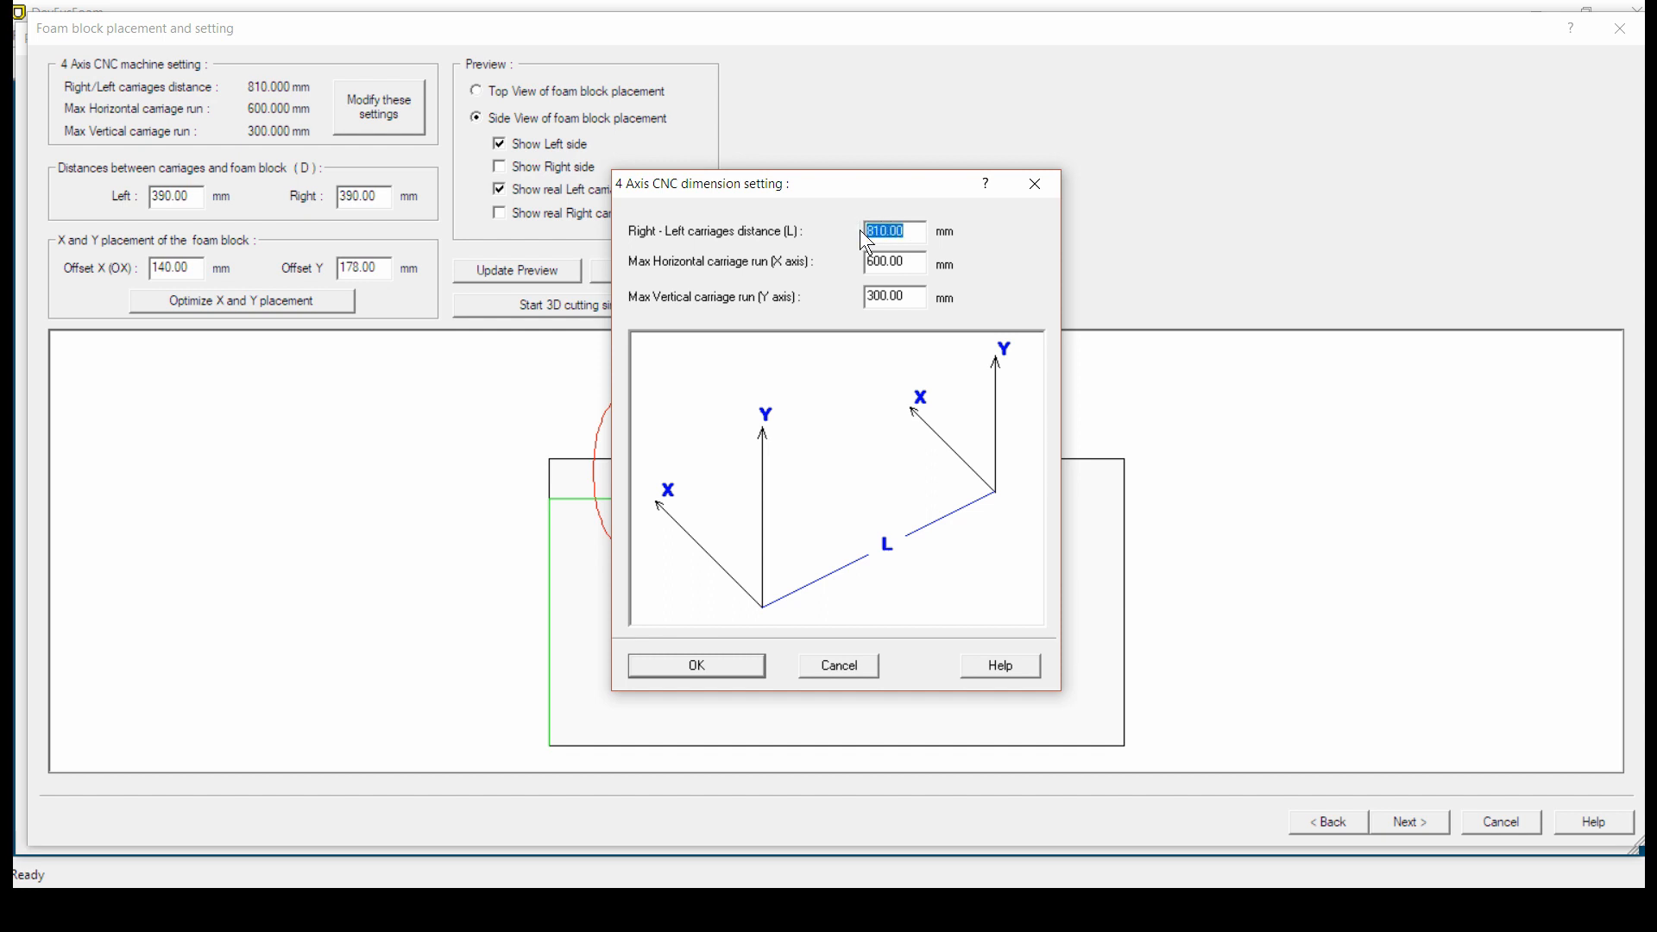
pyautogui.write('200')
pyautogui.click(750, 668)
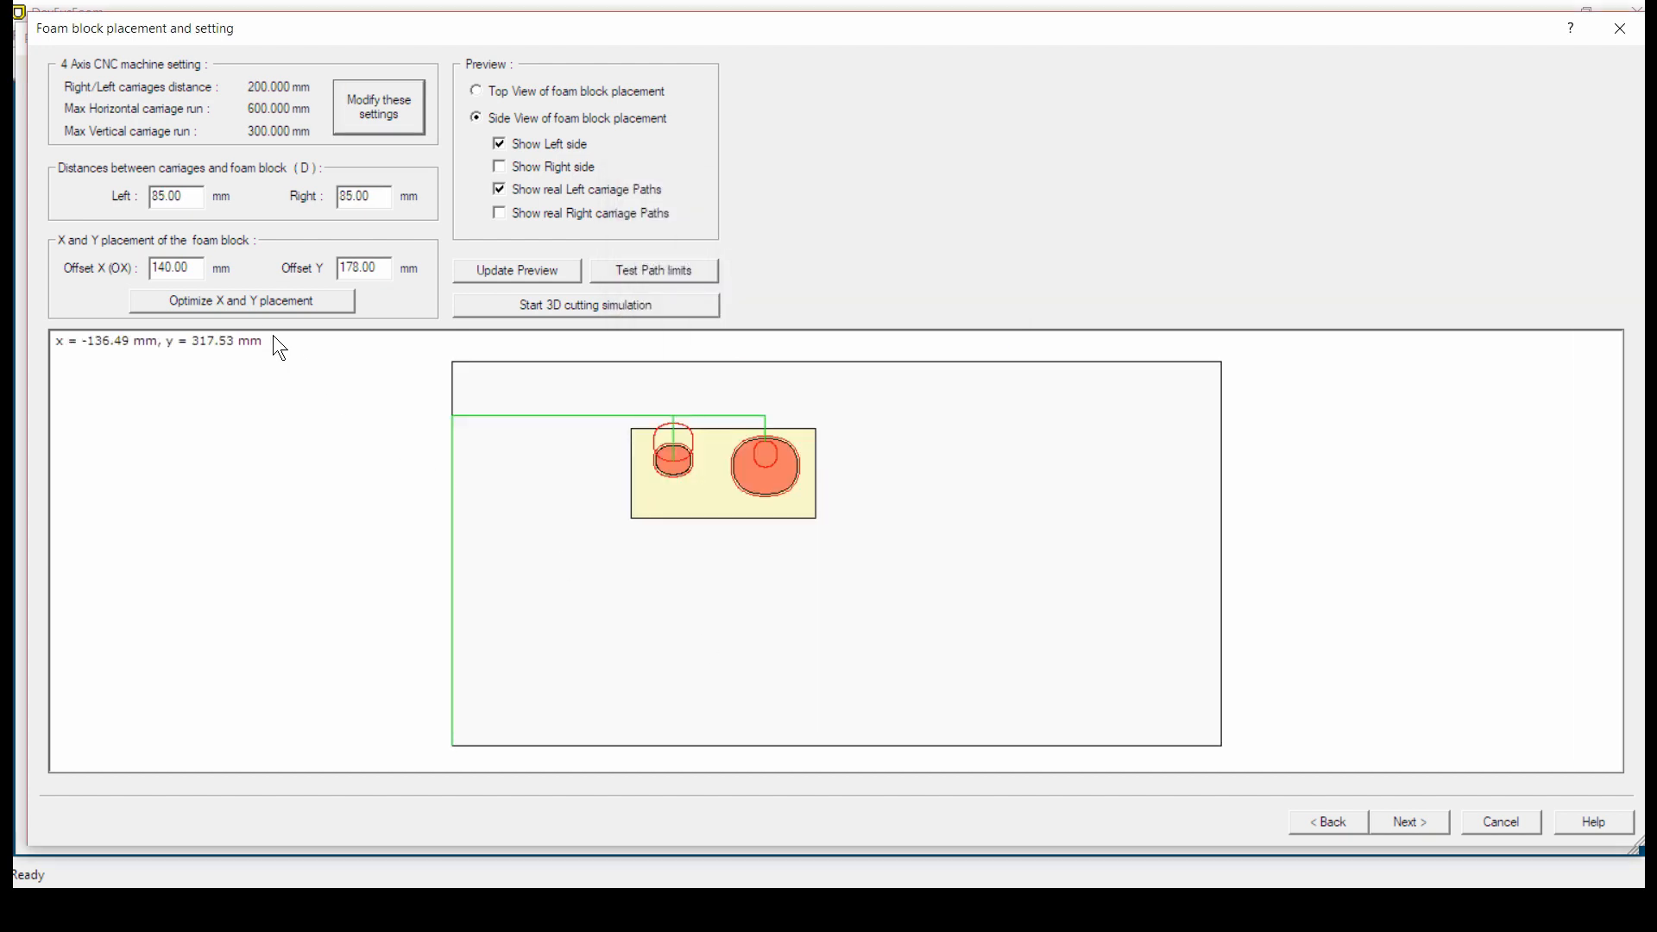
pyautogui.click(252, 309)
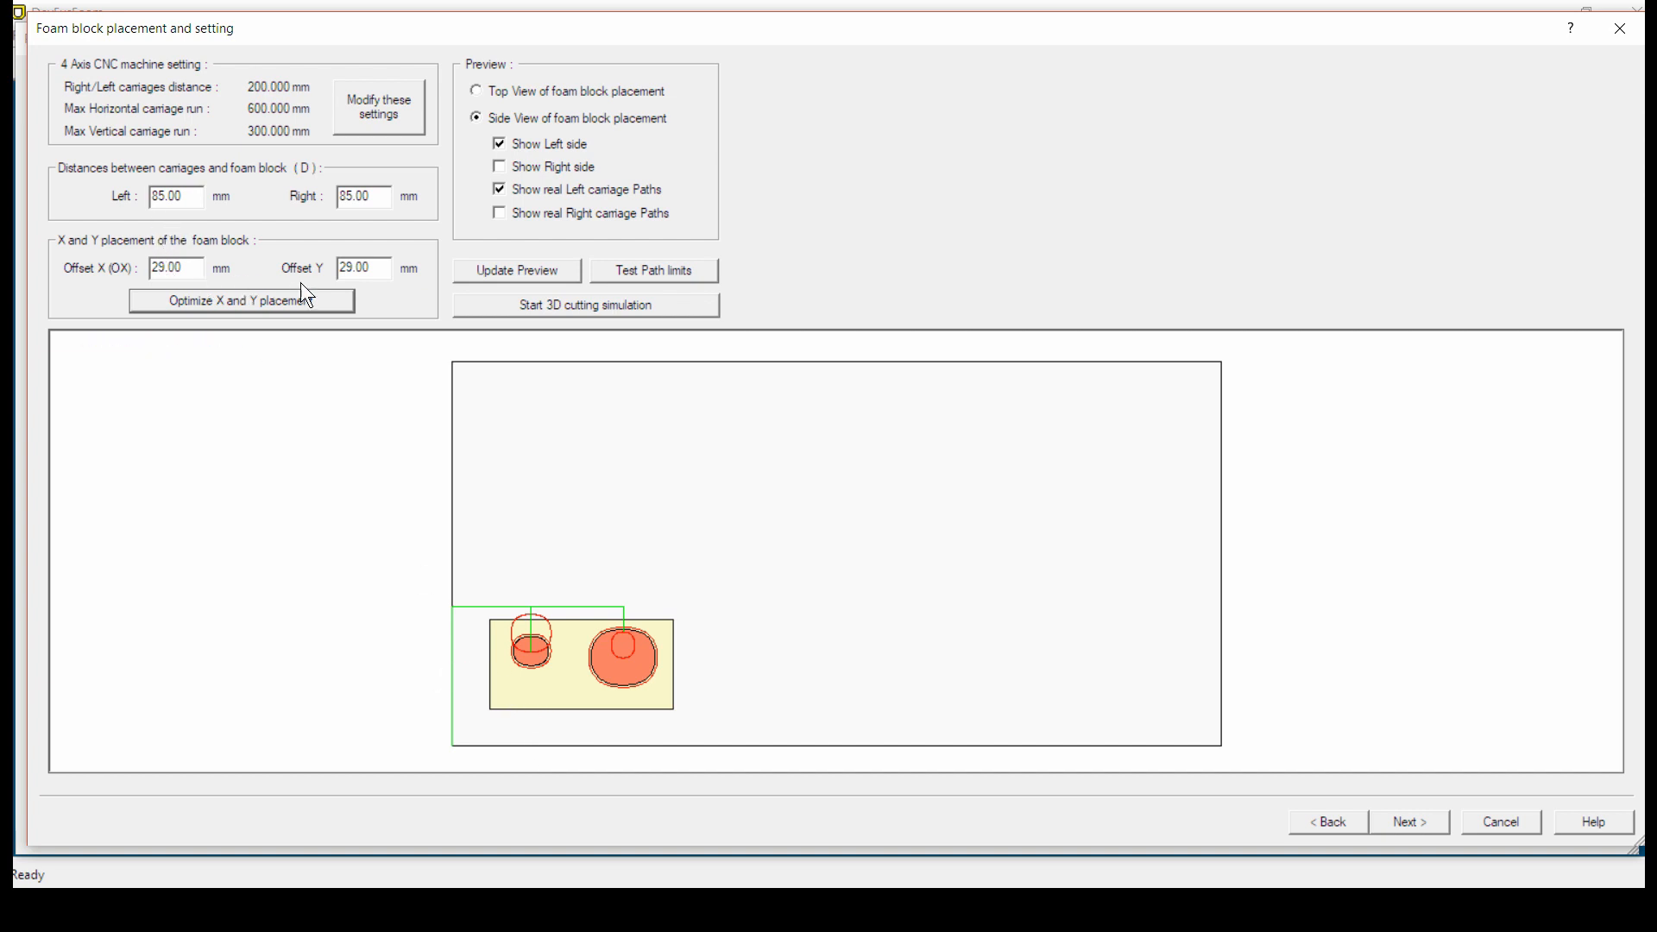
# With the real right carriage paths also shown, set the carriages distance to 150 mm and optimize the foam block's X and Y placement
pyautogui.click(497, 183)
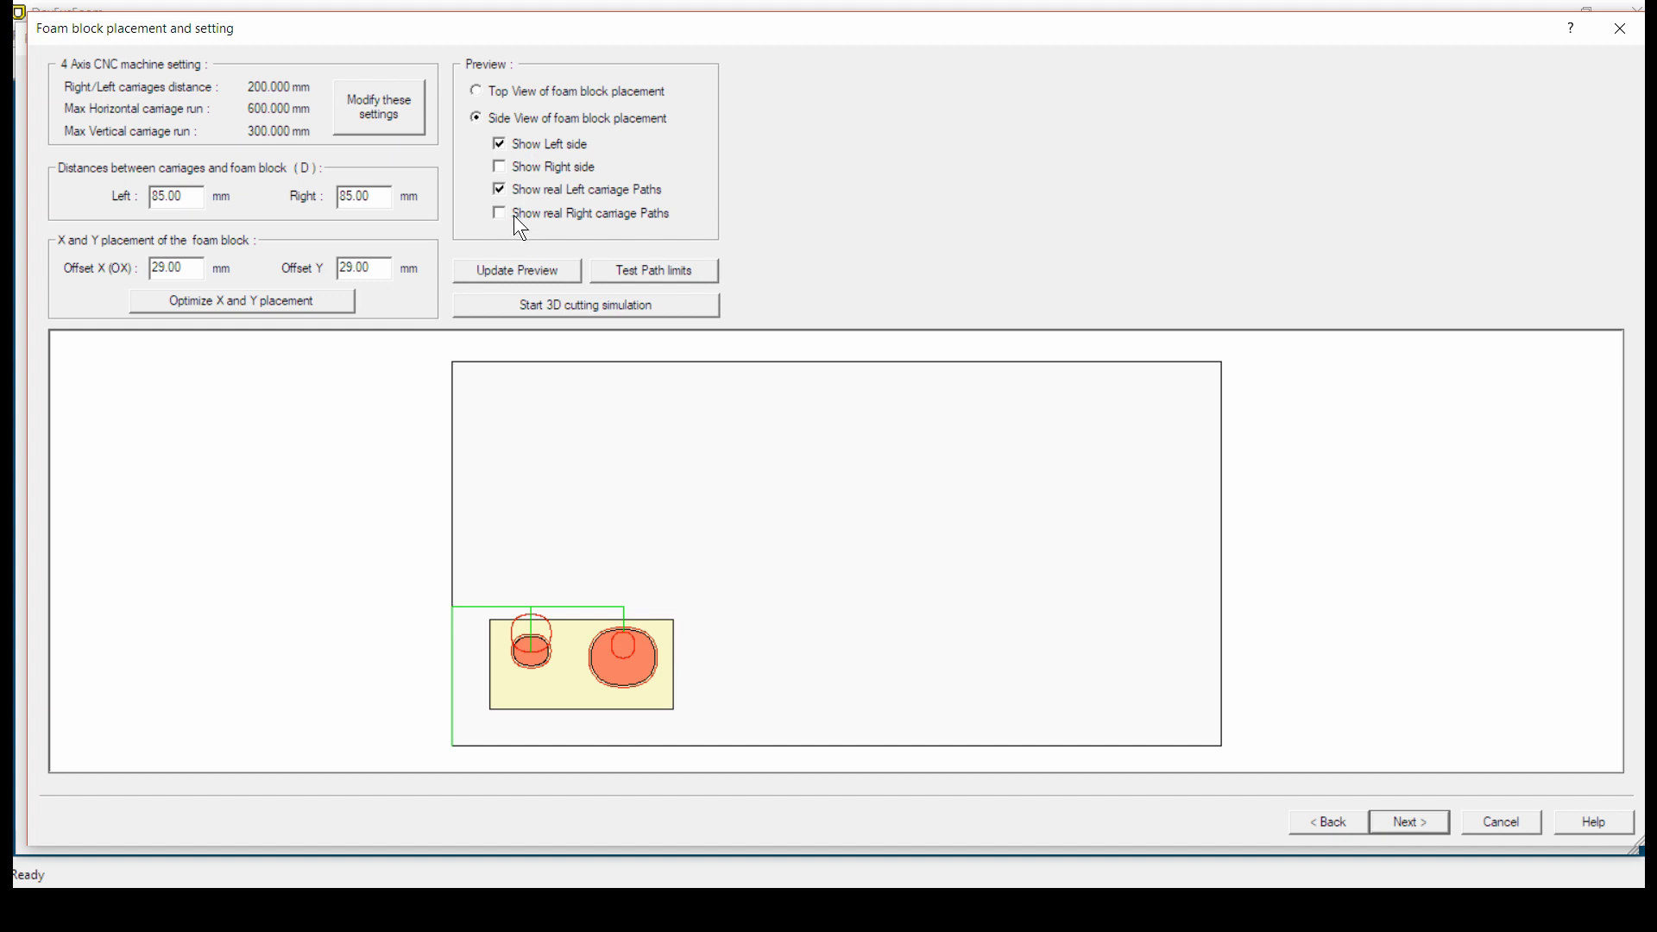
pyautogui.click(500, 214)
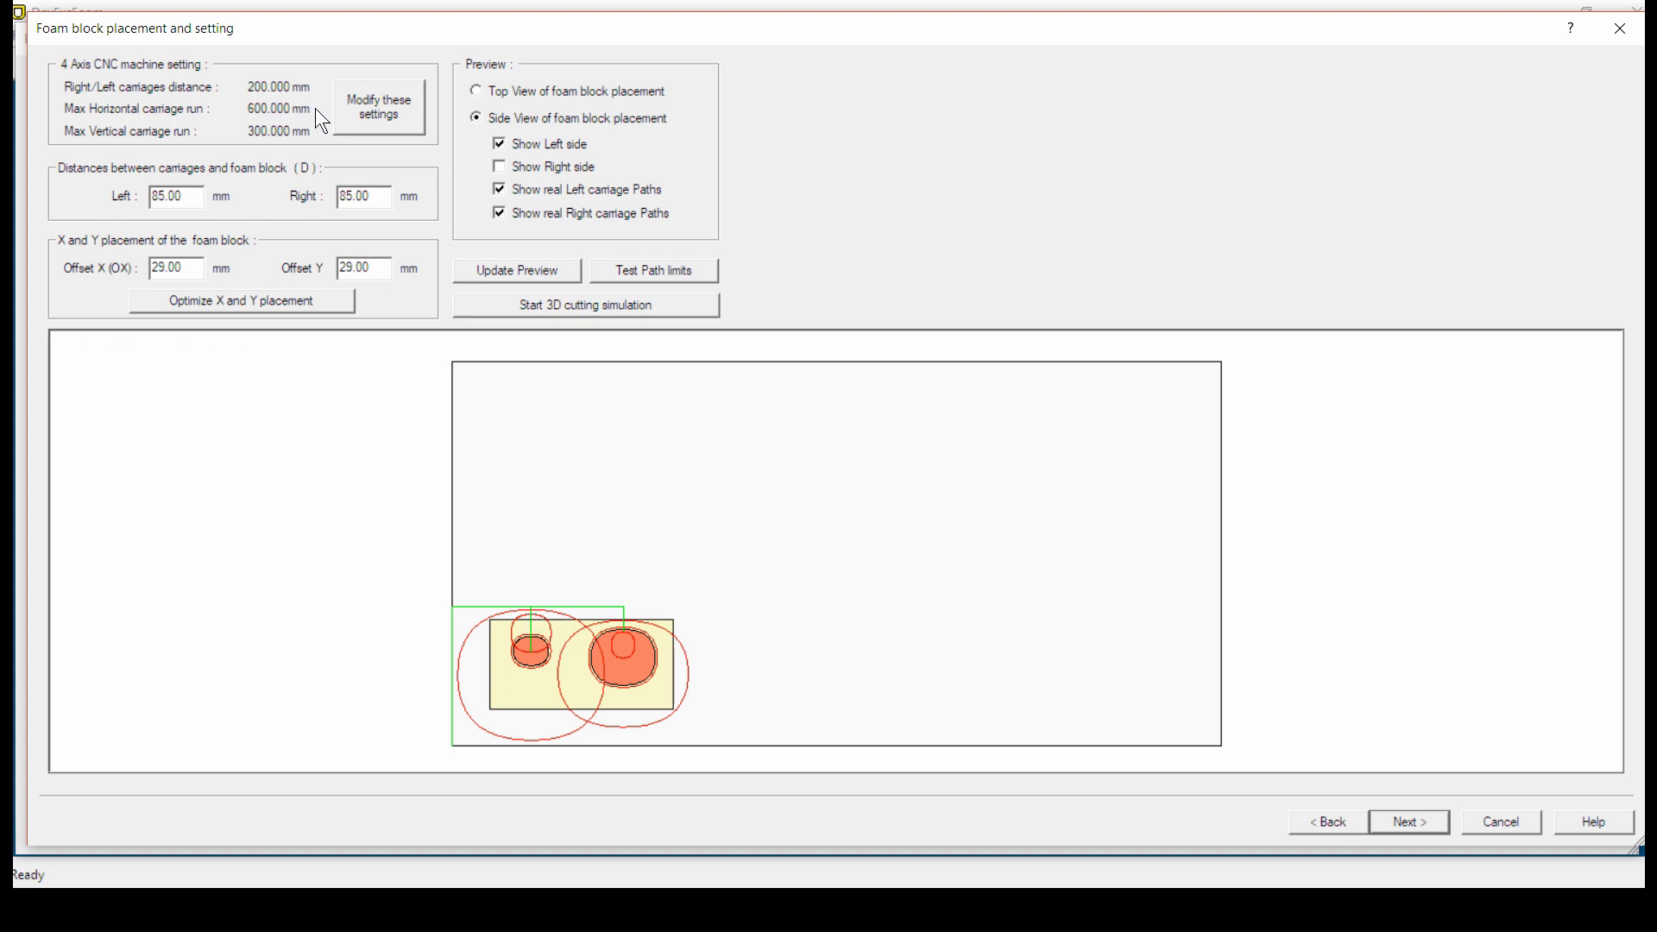
pyautogui.click(379, 112)
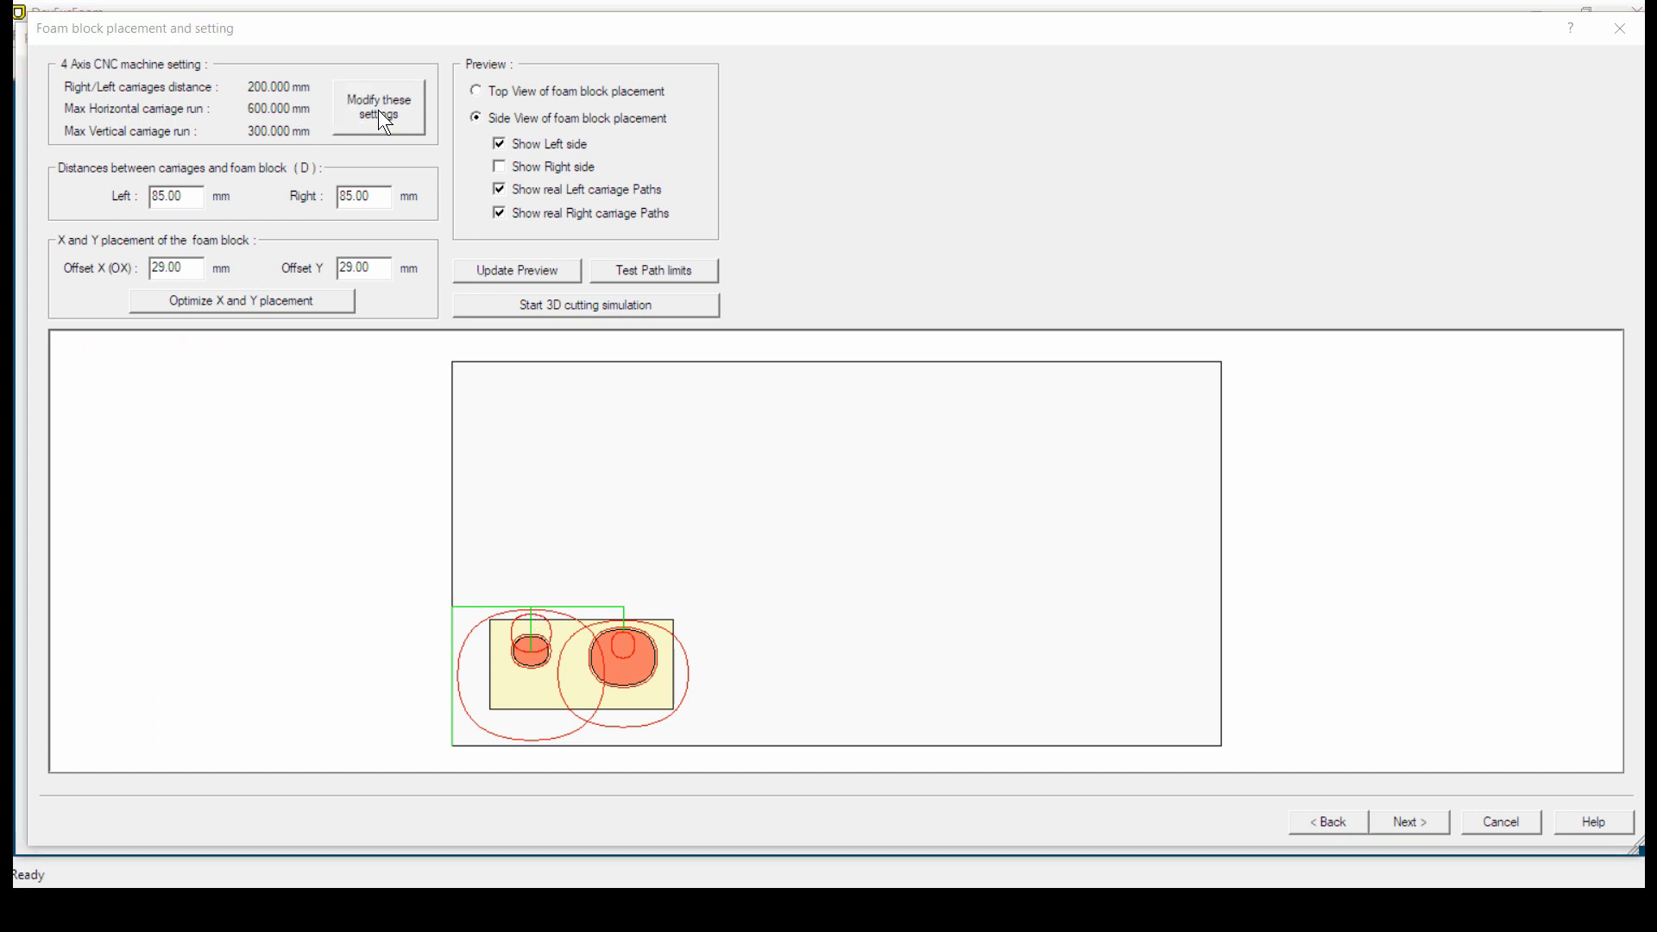
pyautogui.moveTo(911, 231); pyautogui.dragTo(803, 245)
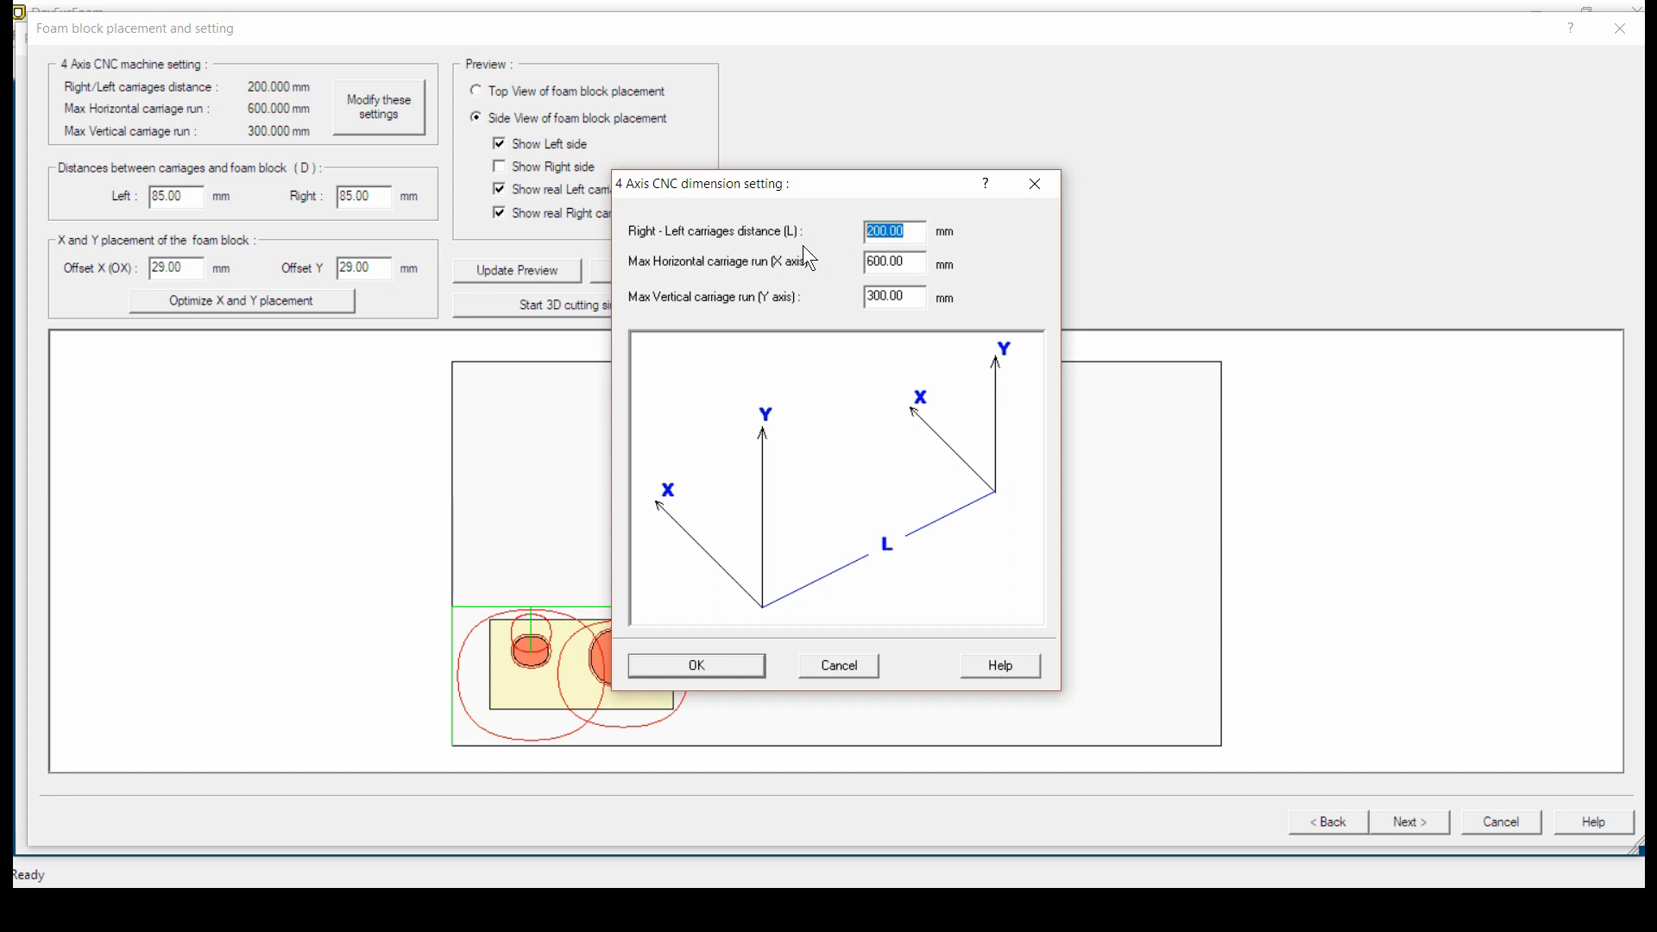
pyautogui.write('150')
pyautogui.click(734, 671)
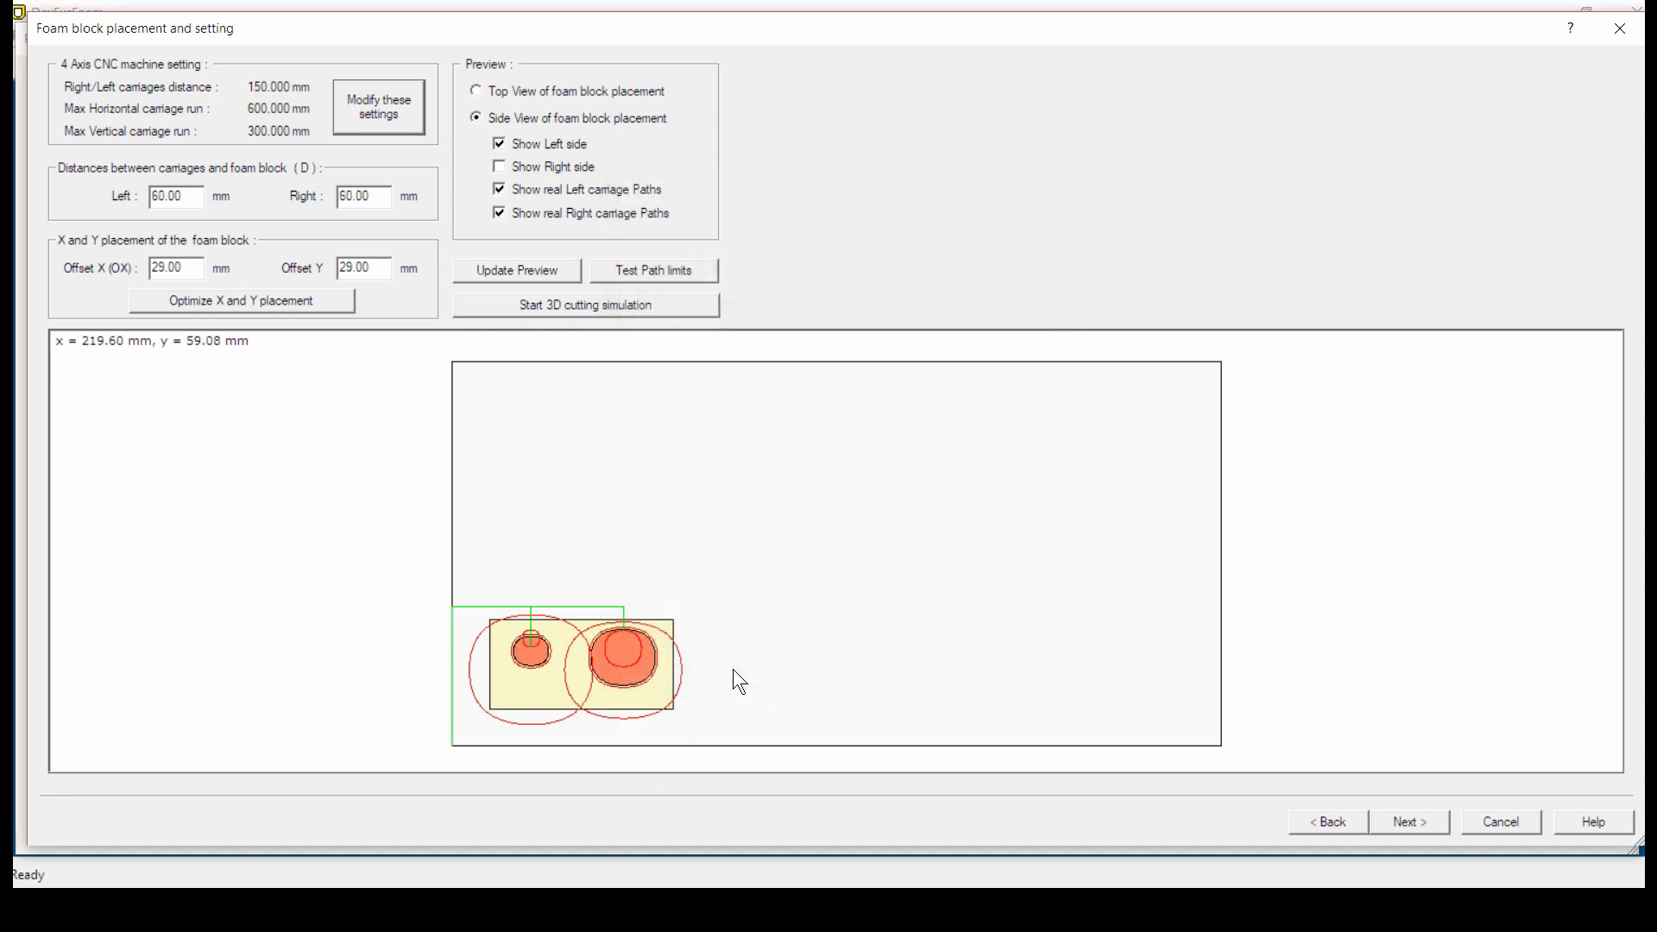
pyautogui.click(292, 302)
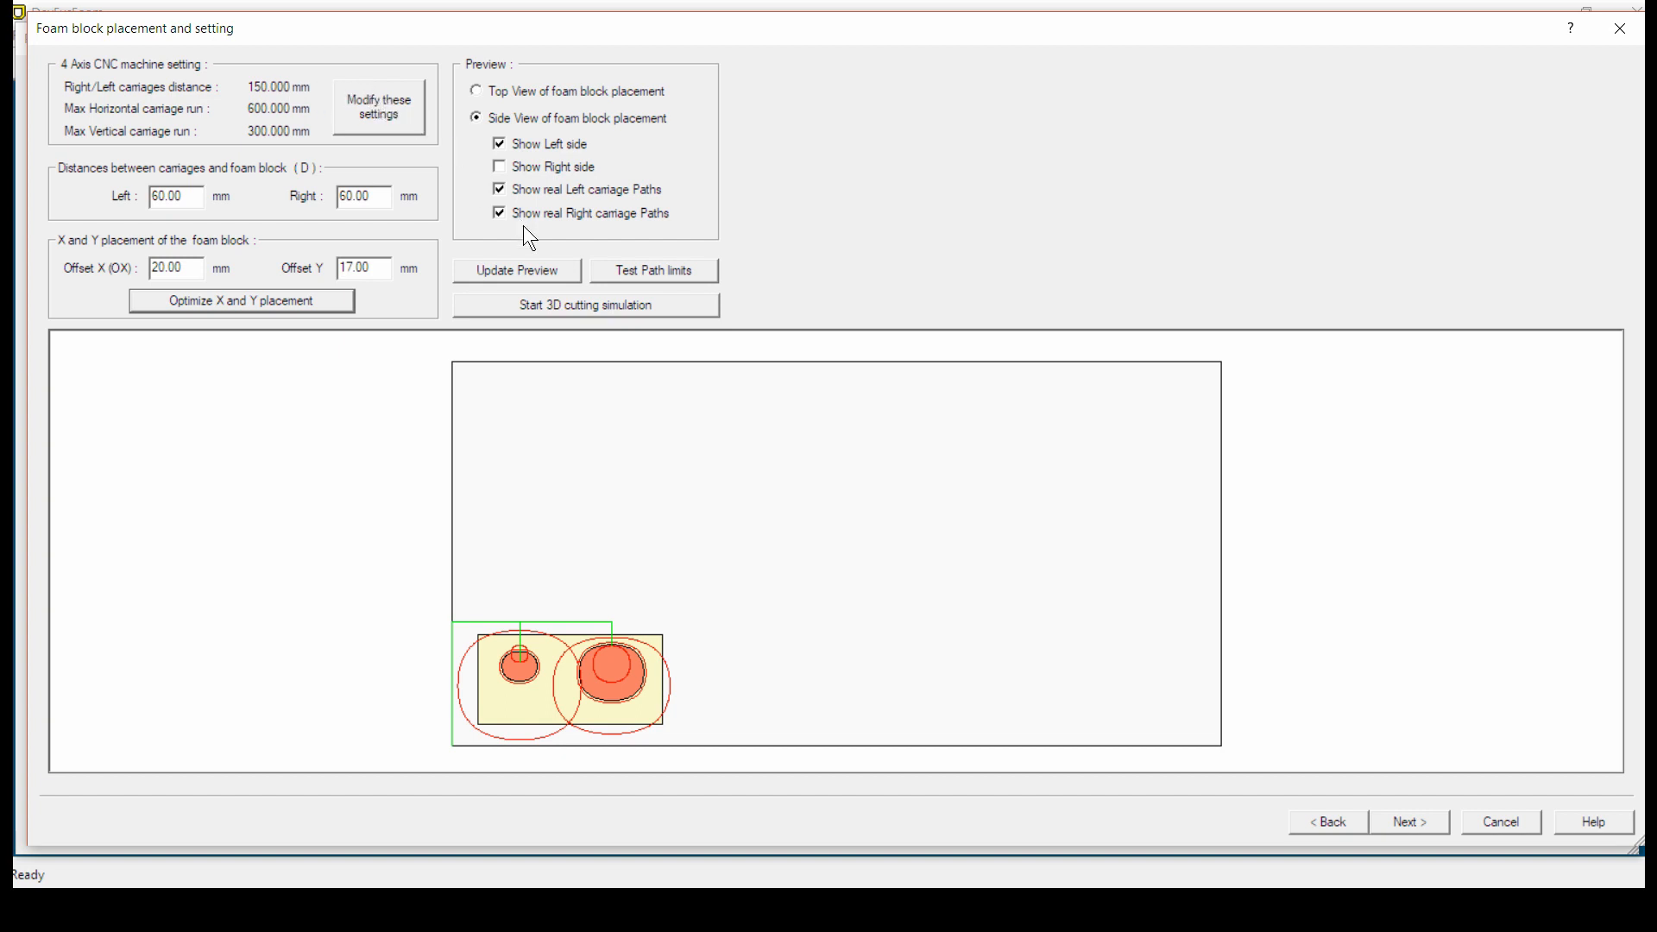
# View the foam block placement from the top and test the path limits for the 150 mm carriage distance
pyautogui.click(531, 92)
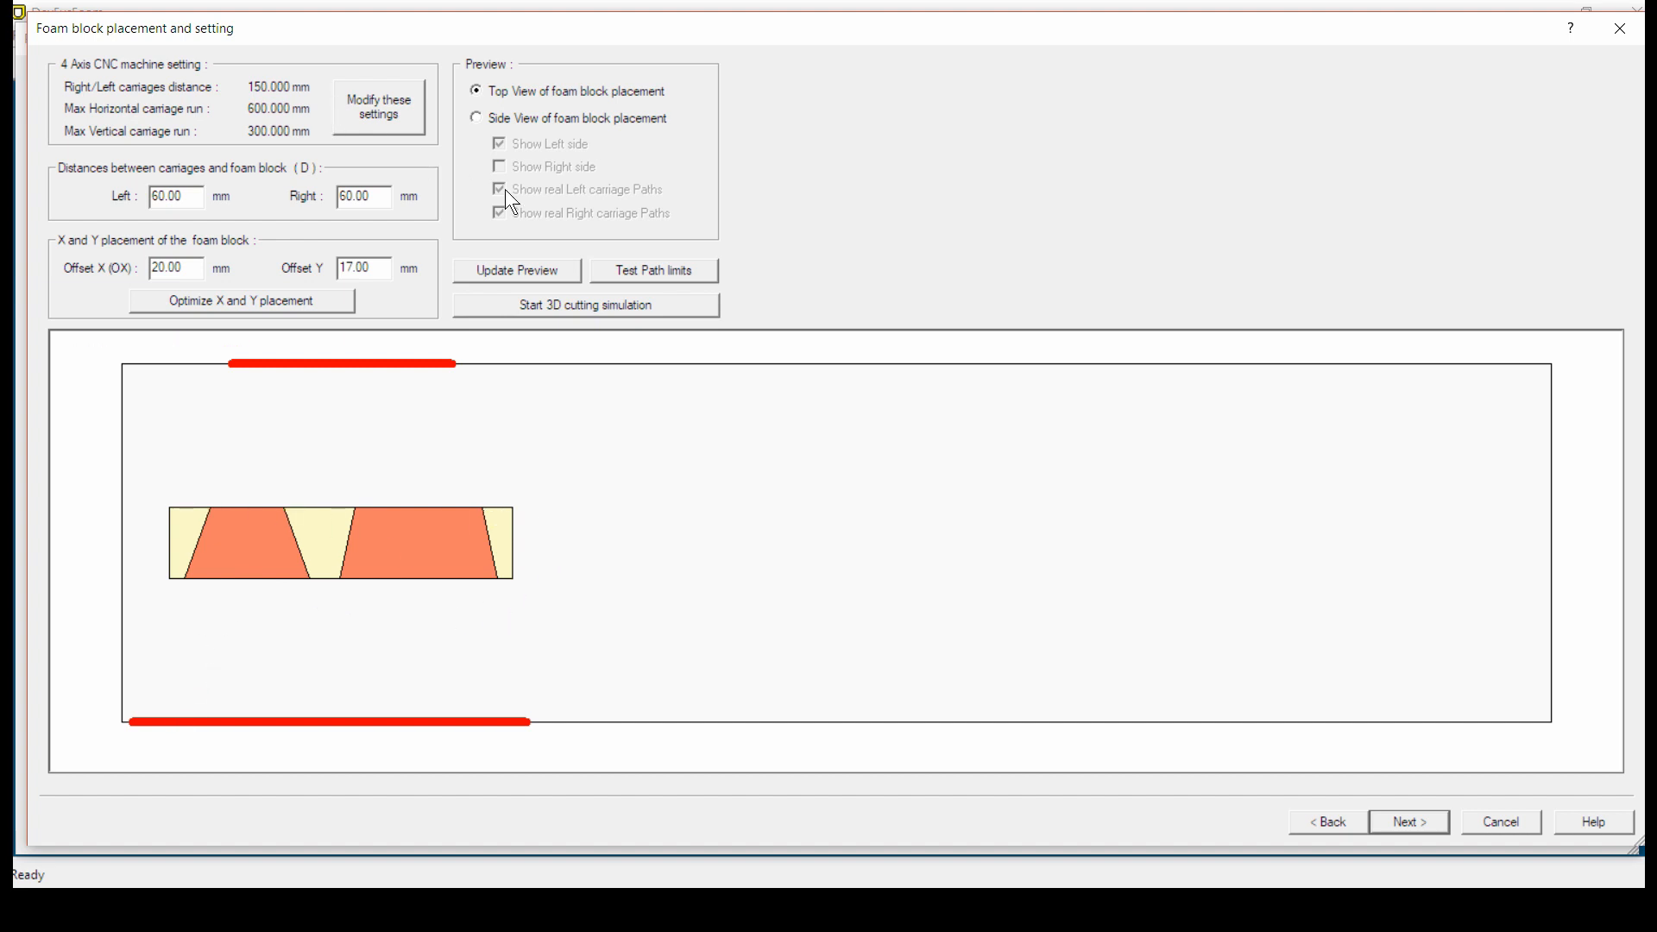
pyautogui.click(650, 272)
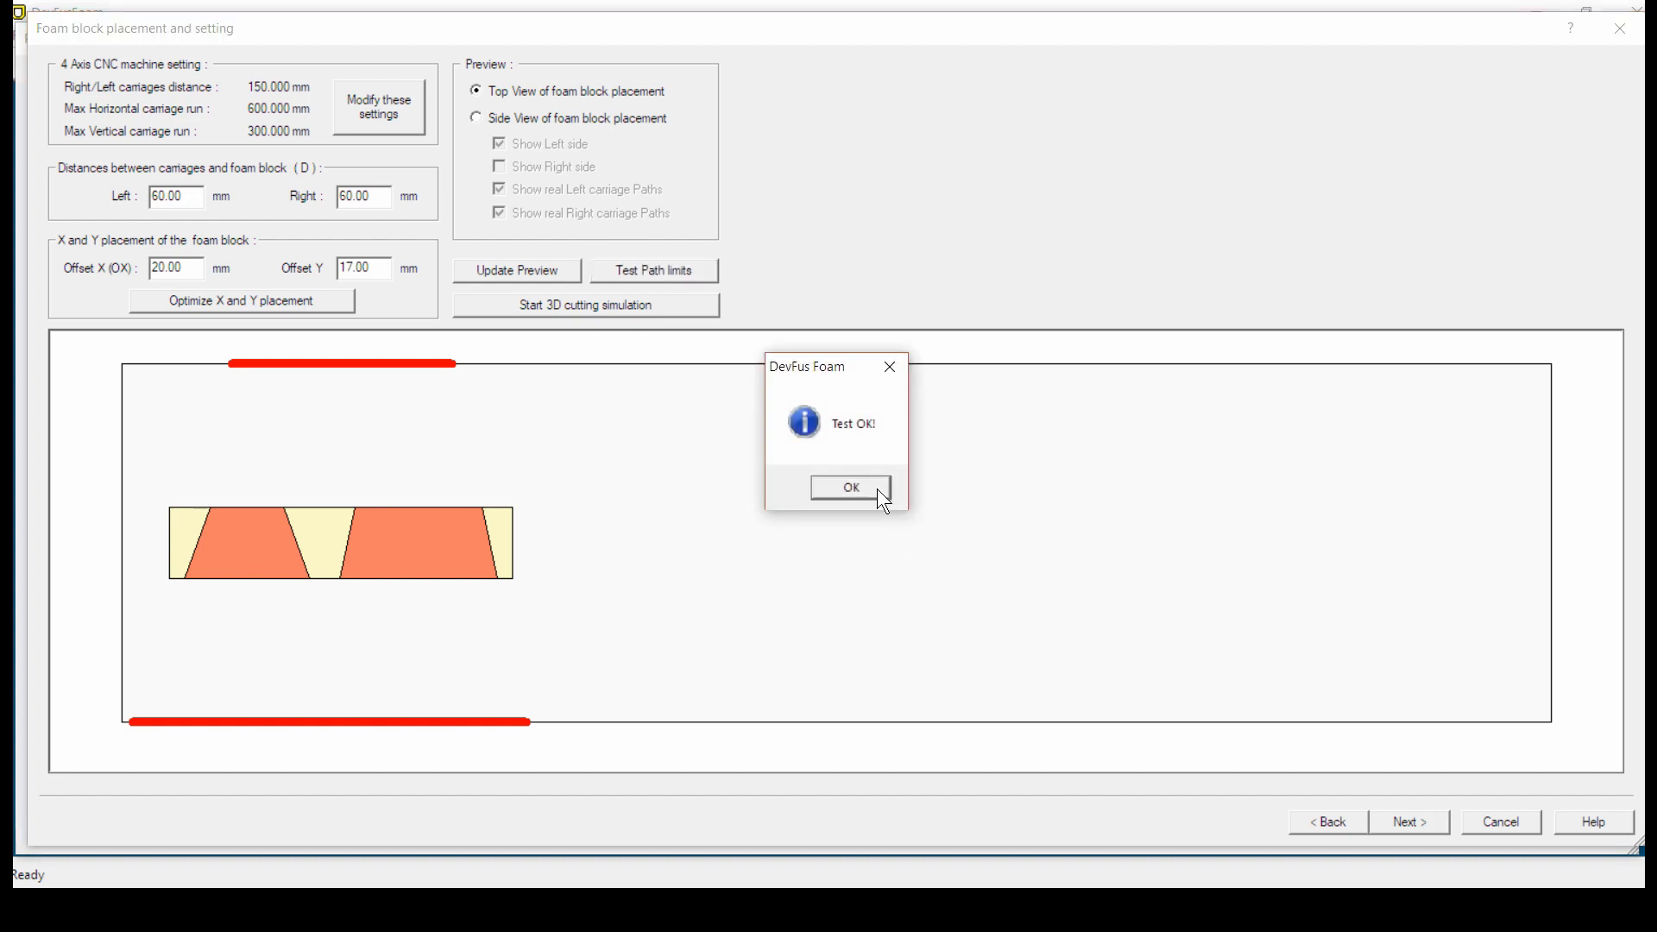
pyautogui.click(876, 489)
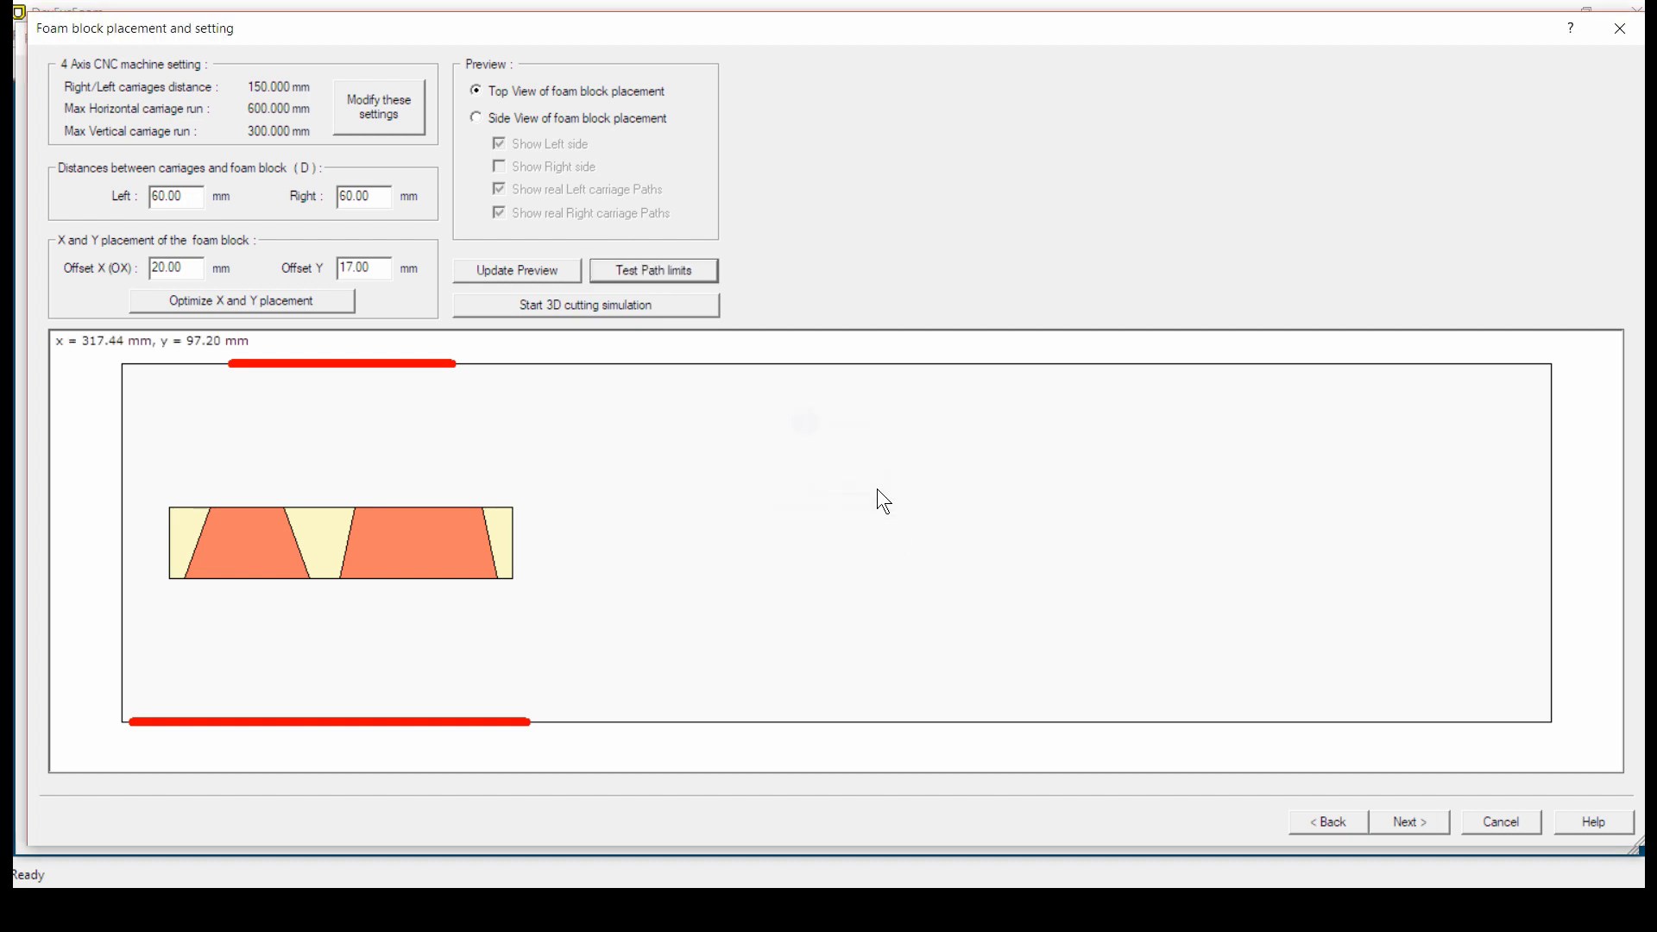
# Run the 3D cutting simulation, hide the ground planes, inspect the cut blocks and carriage paths from several angles, and close the simulation
pyautogui.click(618, 303)
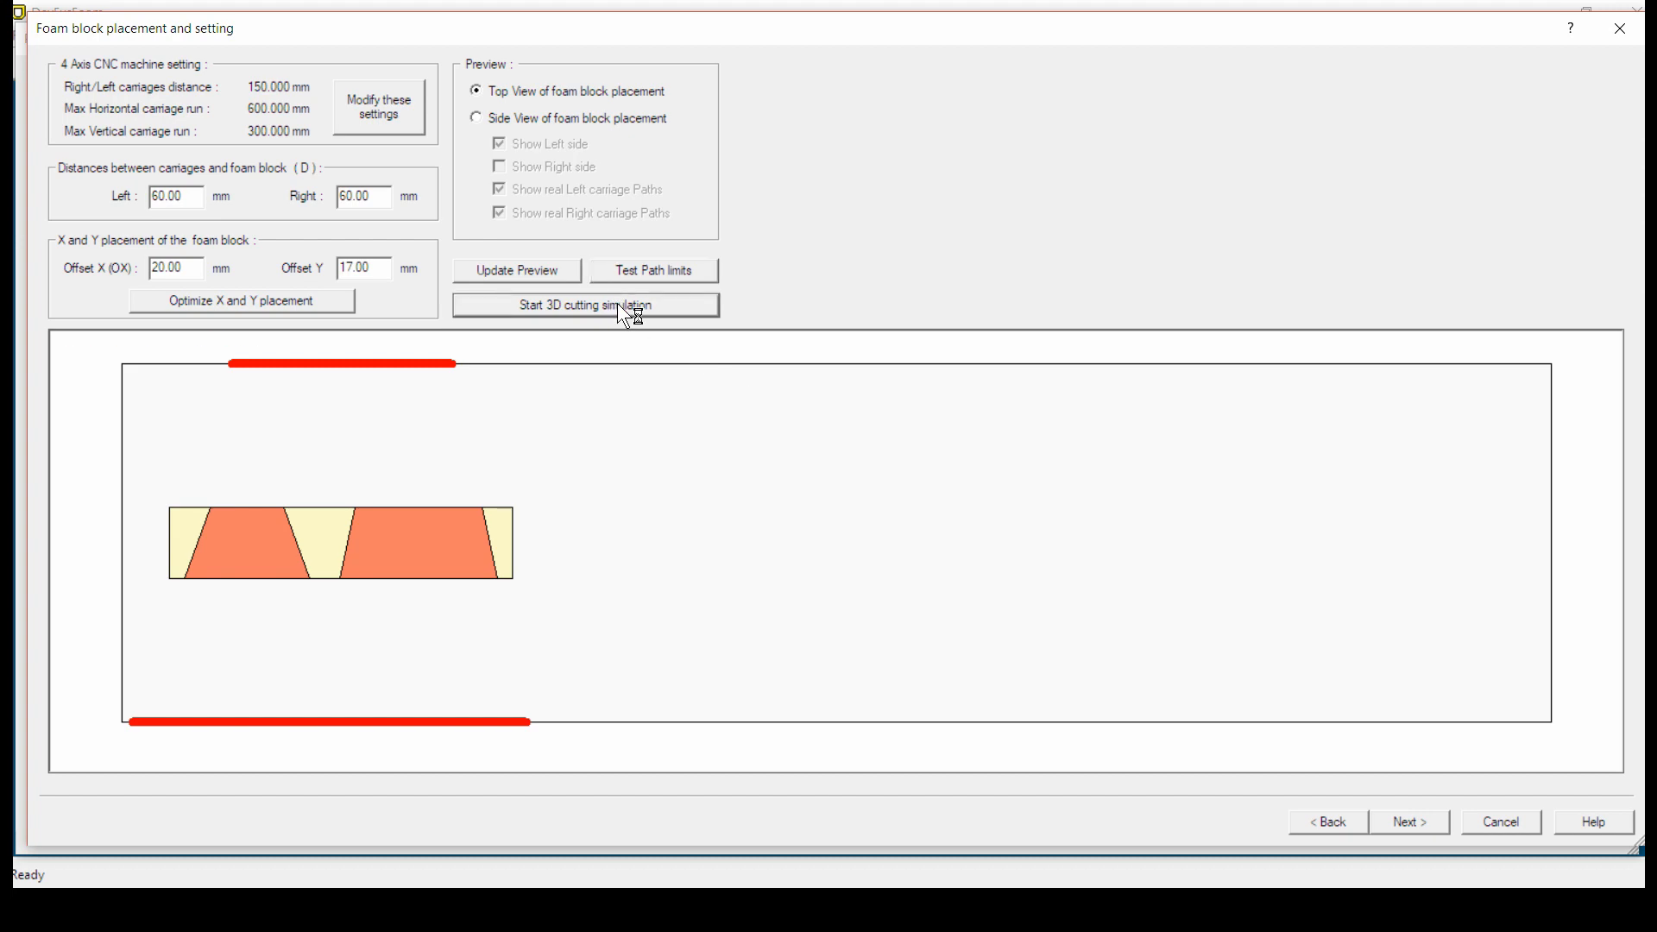
pyautogui.moveTo(723, 616); pyautogui.dragTo(1406, 529)
pyautogui.moveTo(843, 618); pyautogui.dragTo(1041, 639)
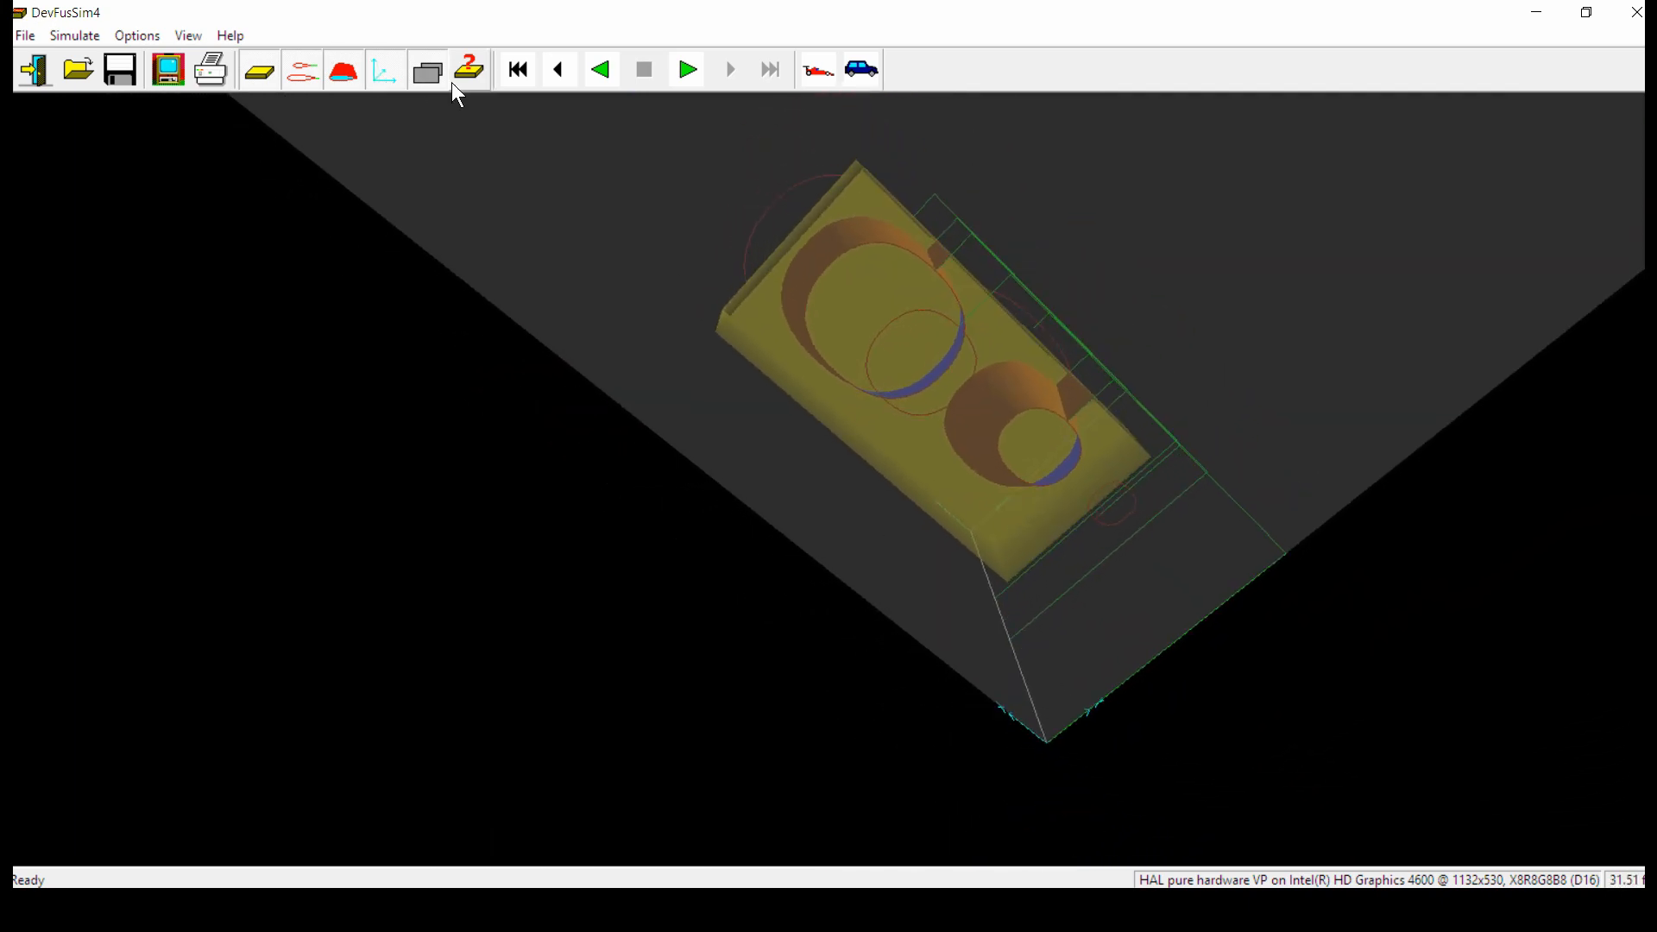
pyautogui.click(427, 71)
pyautogui.moveTo(1139, 623); pyautogui.dragTo(416, 294)
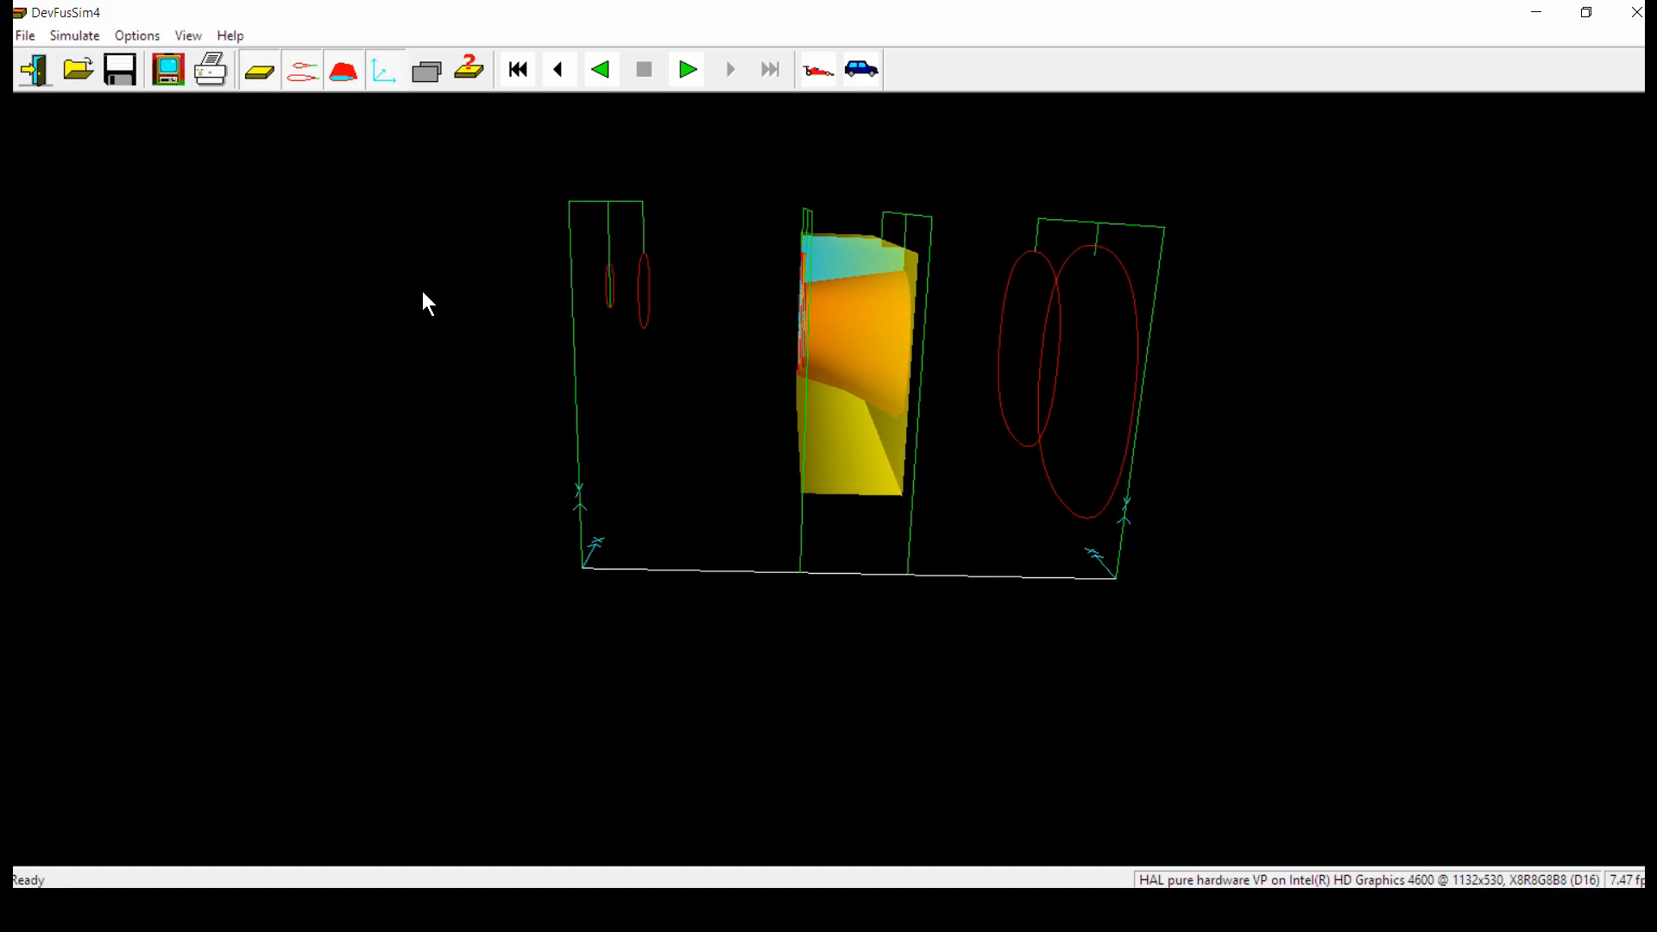
pyautogui.click(38, 76)
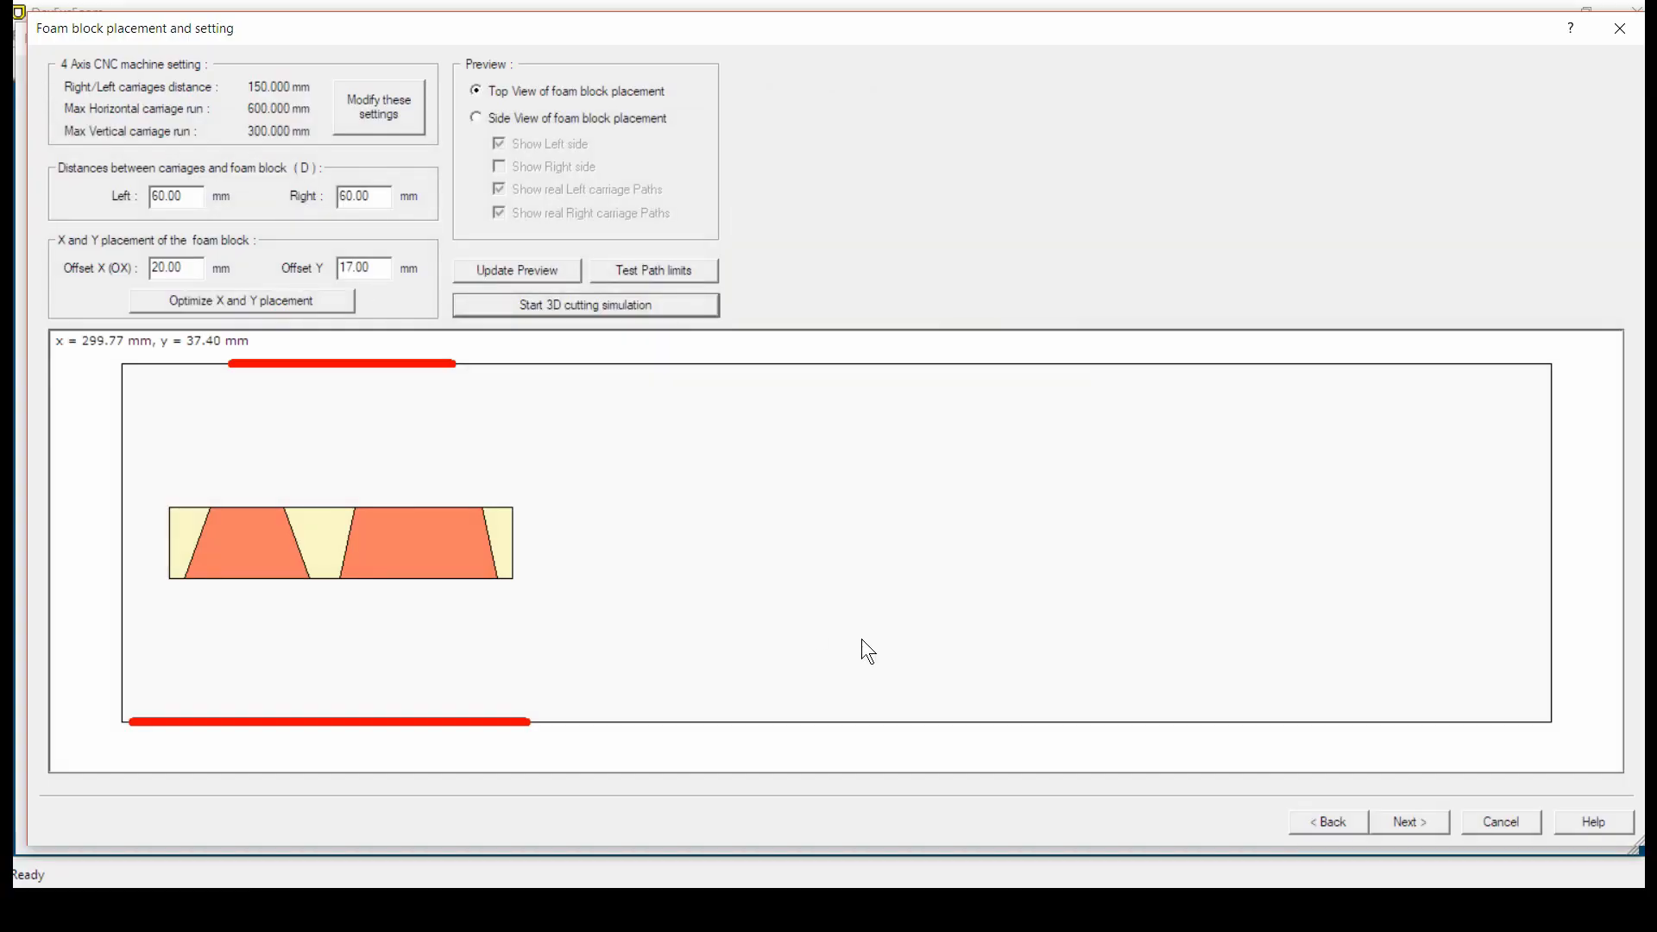
# Accept the foam block placement, skip the optional pre-cutting and joints, and proceed to the cutting file creation
pyautogui.click(1410, 820)
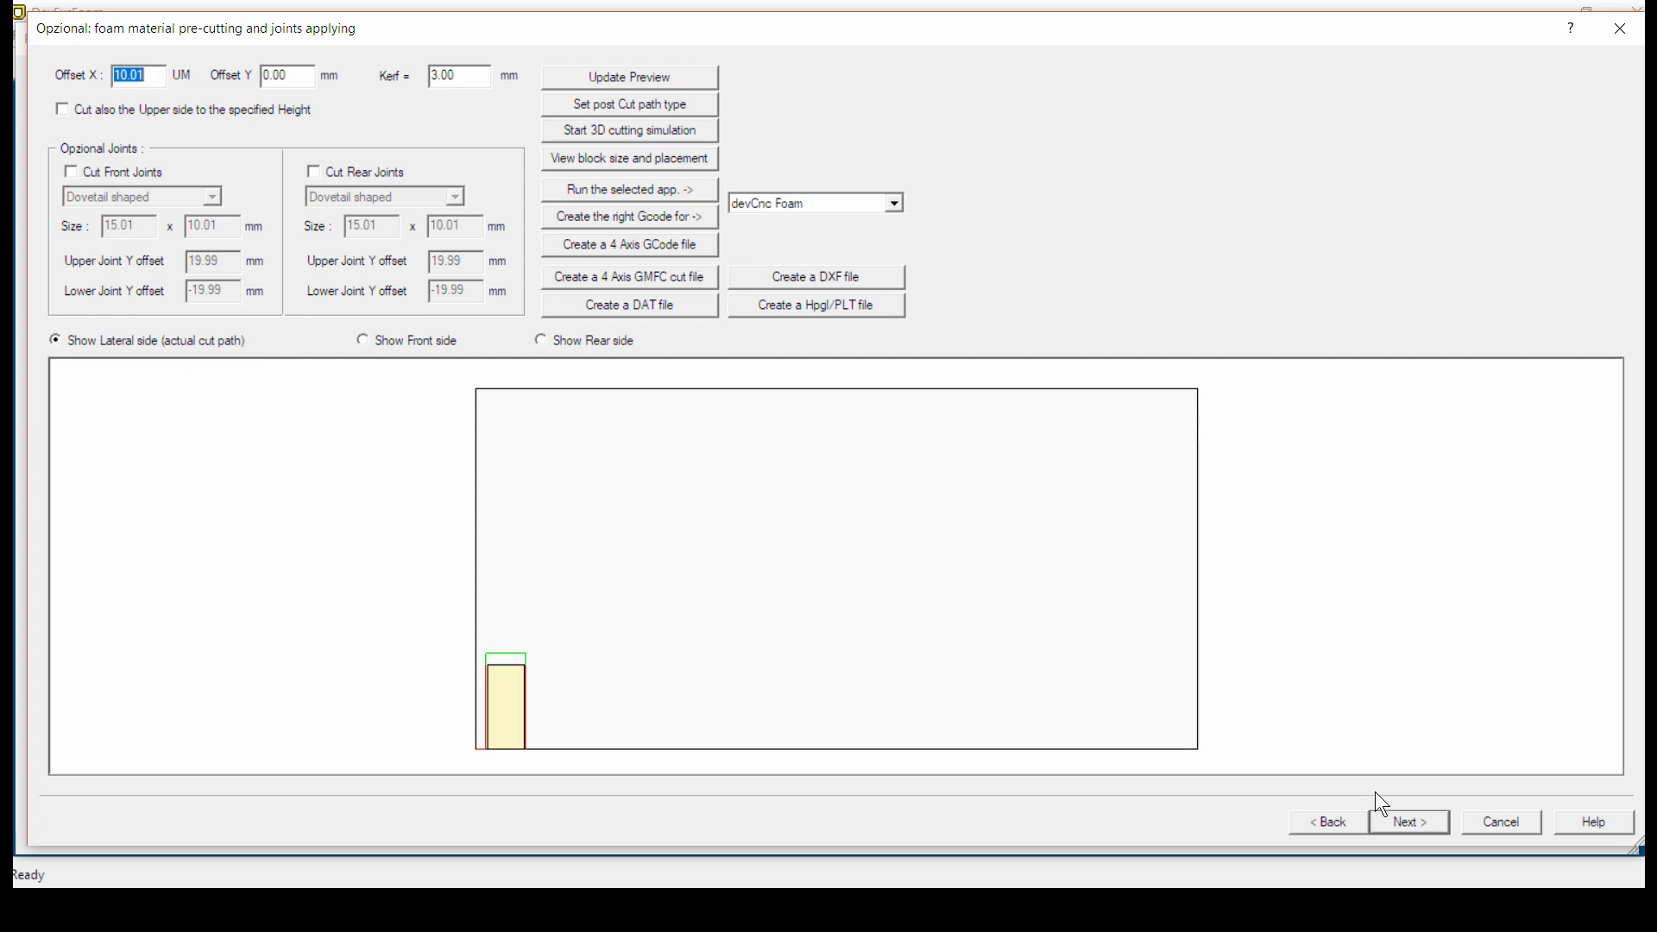
pyautogui.click(1396, 820)
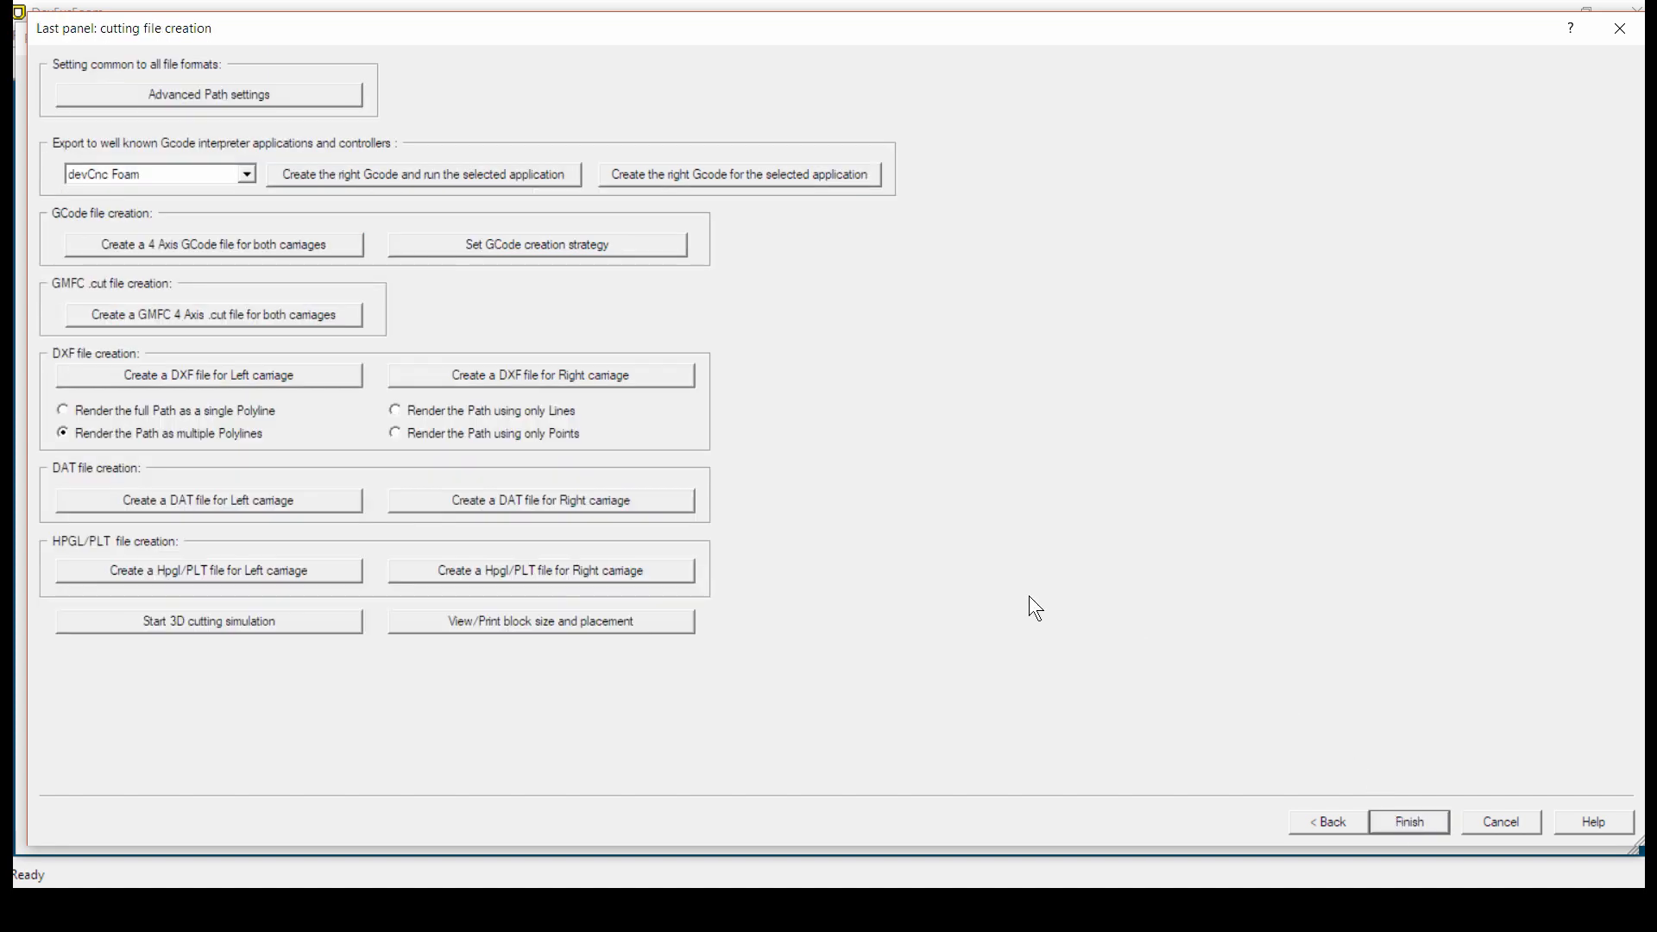
# Start a 4 axis GCode file for both carriages and set its header comment to ";Block 1 and 2 width 30mm distance 150mm"
pyautogui.click(116, 250)
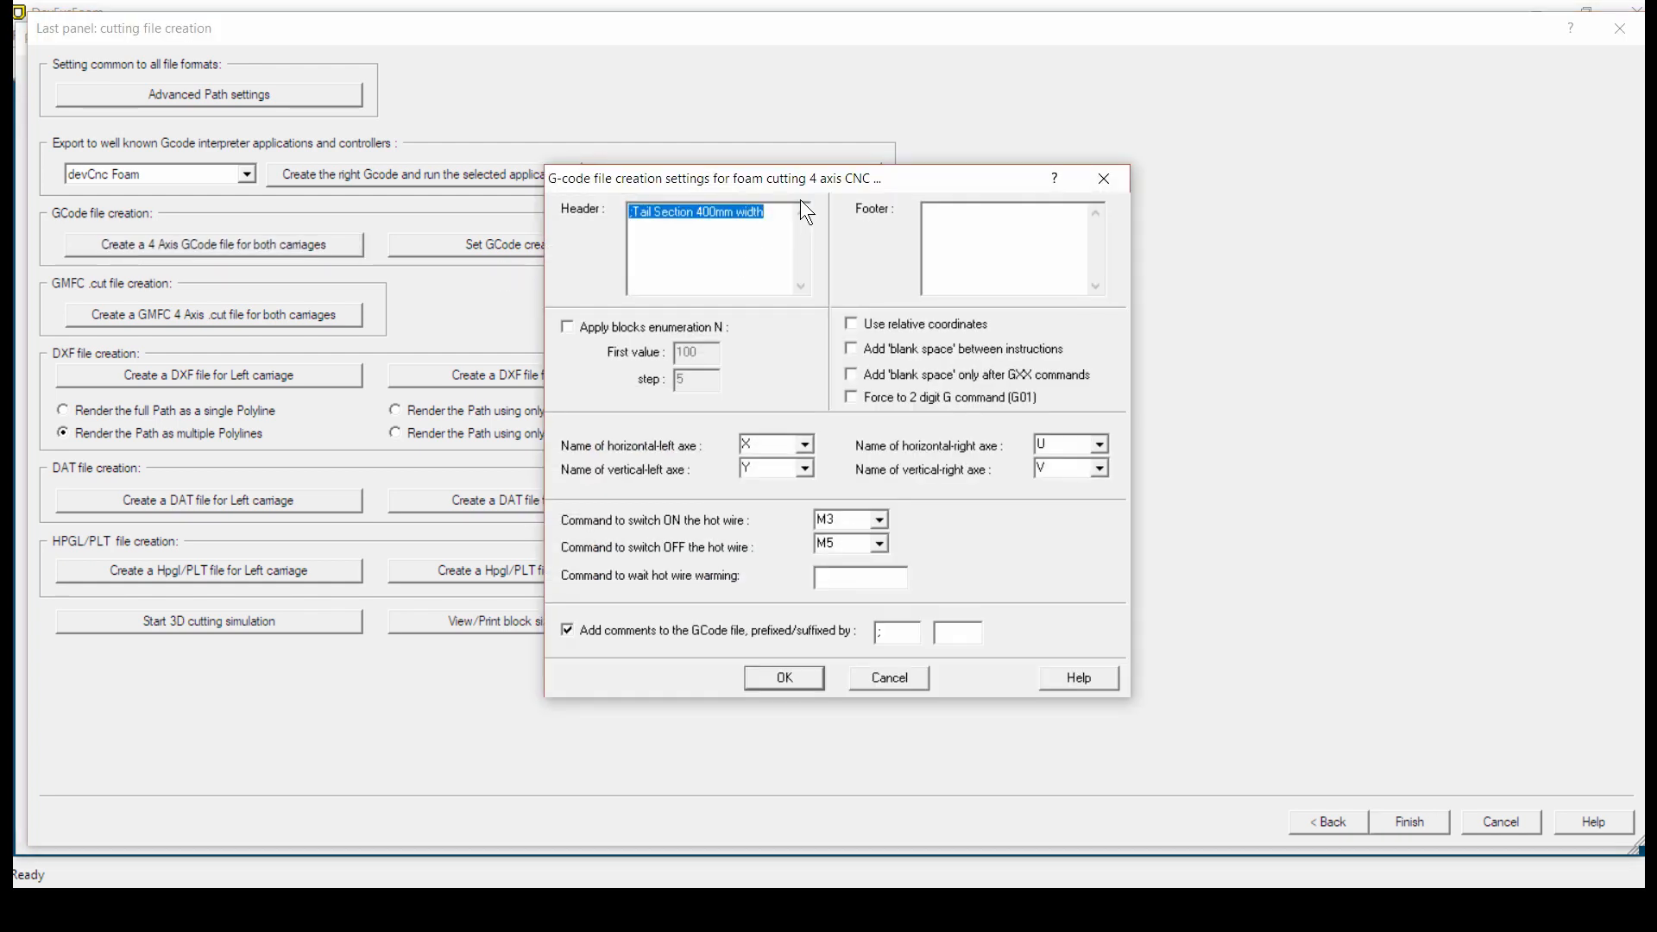
pyautogui.click(778, 214)
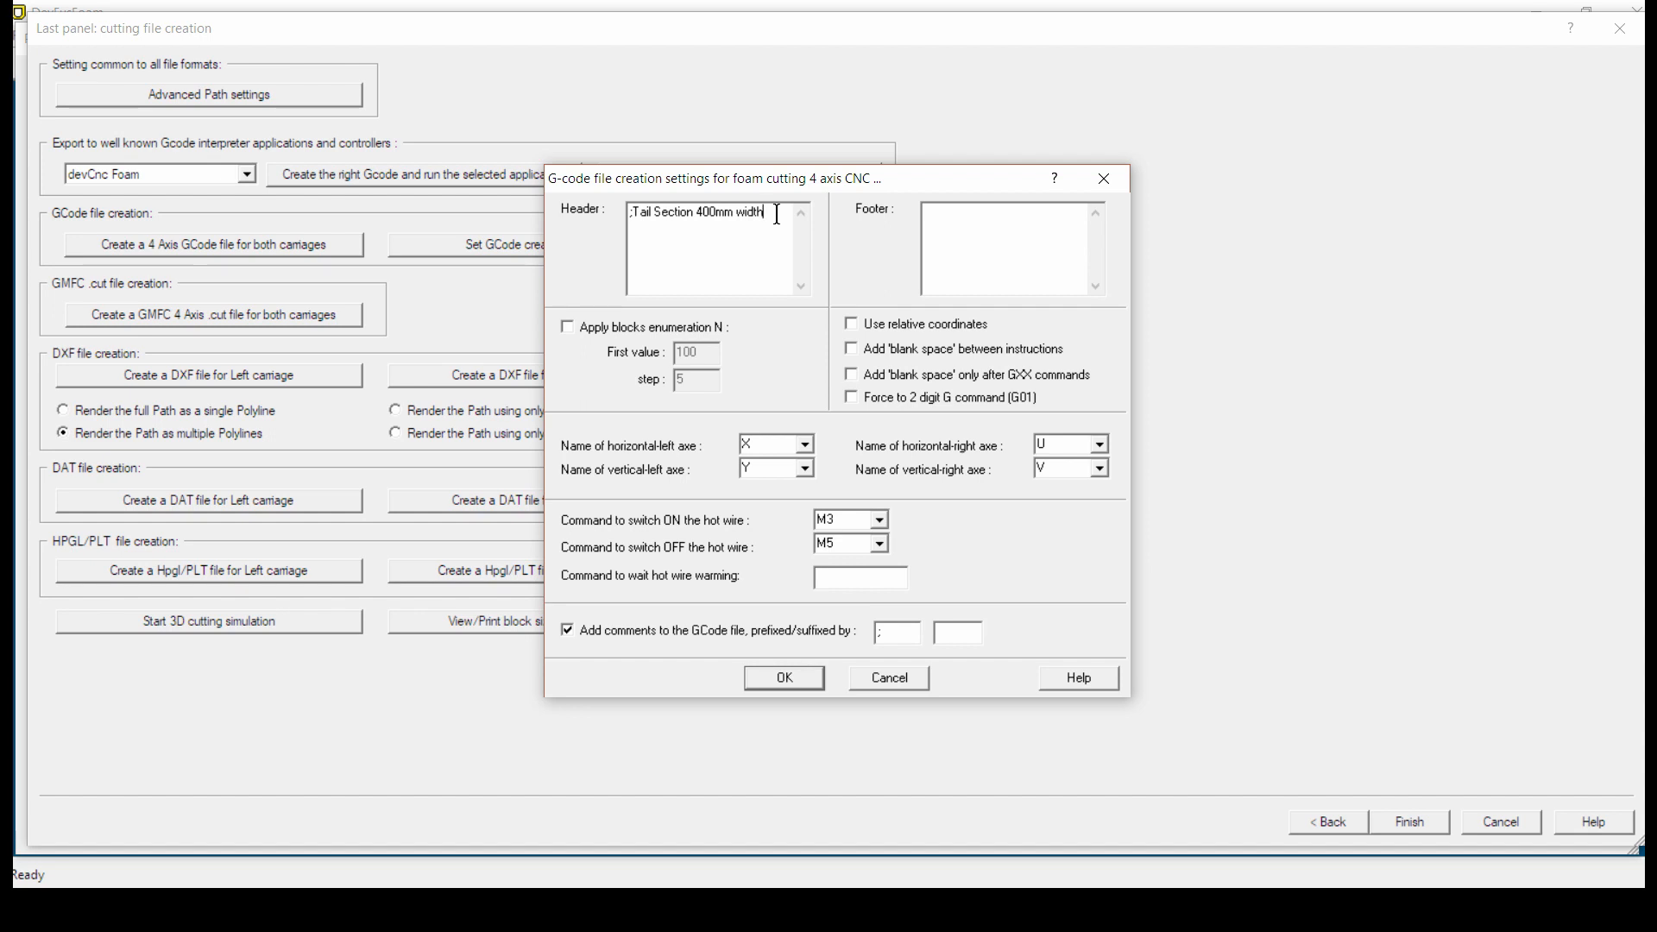
pyautogui.press('BackSpace')
pyautogui.press('BackSpace')
pyautogui.press('BackSpace')
pyautogui.press('BackSpace')
pyautogui.press('BackSpace')
pyautogui.press('BackSpace')
pyautogui.press('BackSpace')
pyautogui.press('BackSpace')
pyautogui.press('BackSpace')
pyautogui.press('BackSpace')
pyautogui.press('BackSpace')
pyautogui.press('BackSpace')
pyautogui.press('BackSpace')
pyautogui.press('BackSpace')
pyautogui.press('BackSpace')
pyautogui.press('BackSpace')
pyautogui.press('BackSpace')
pyautogui.press('BackSpace')
pyautogui.press('BackSpace')
pyautogui.press('BackSpace')
pyautogui.press('BackSpace')
pyautogui.press('BackSpace')
pyautogui.write('Bloxk')
pyautogui.press('BackSpace')
pyautogui.press('BackSpace')
pyautogui.write('ck ')
pyautogui.write('1 and')
pyautogui.write(' 2')
pyautogui.write(' wi')
pyautogui.write('dth ')
pyautogui.write('30')
pyautogui.write('mm')
pyautogui.write('distanc')
pyautogui.write('e 1')
pyautogui.write('50mm')
# Check the options for the horizontal-right axis and hot wire ON command, keep U and M3, and accept the G-code settings
pyautogui.click(1101, 445)
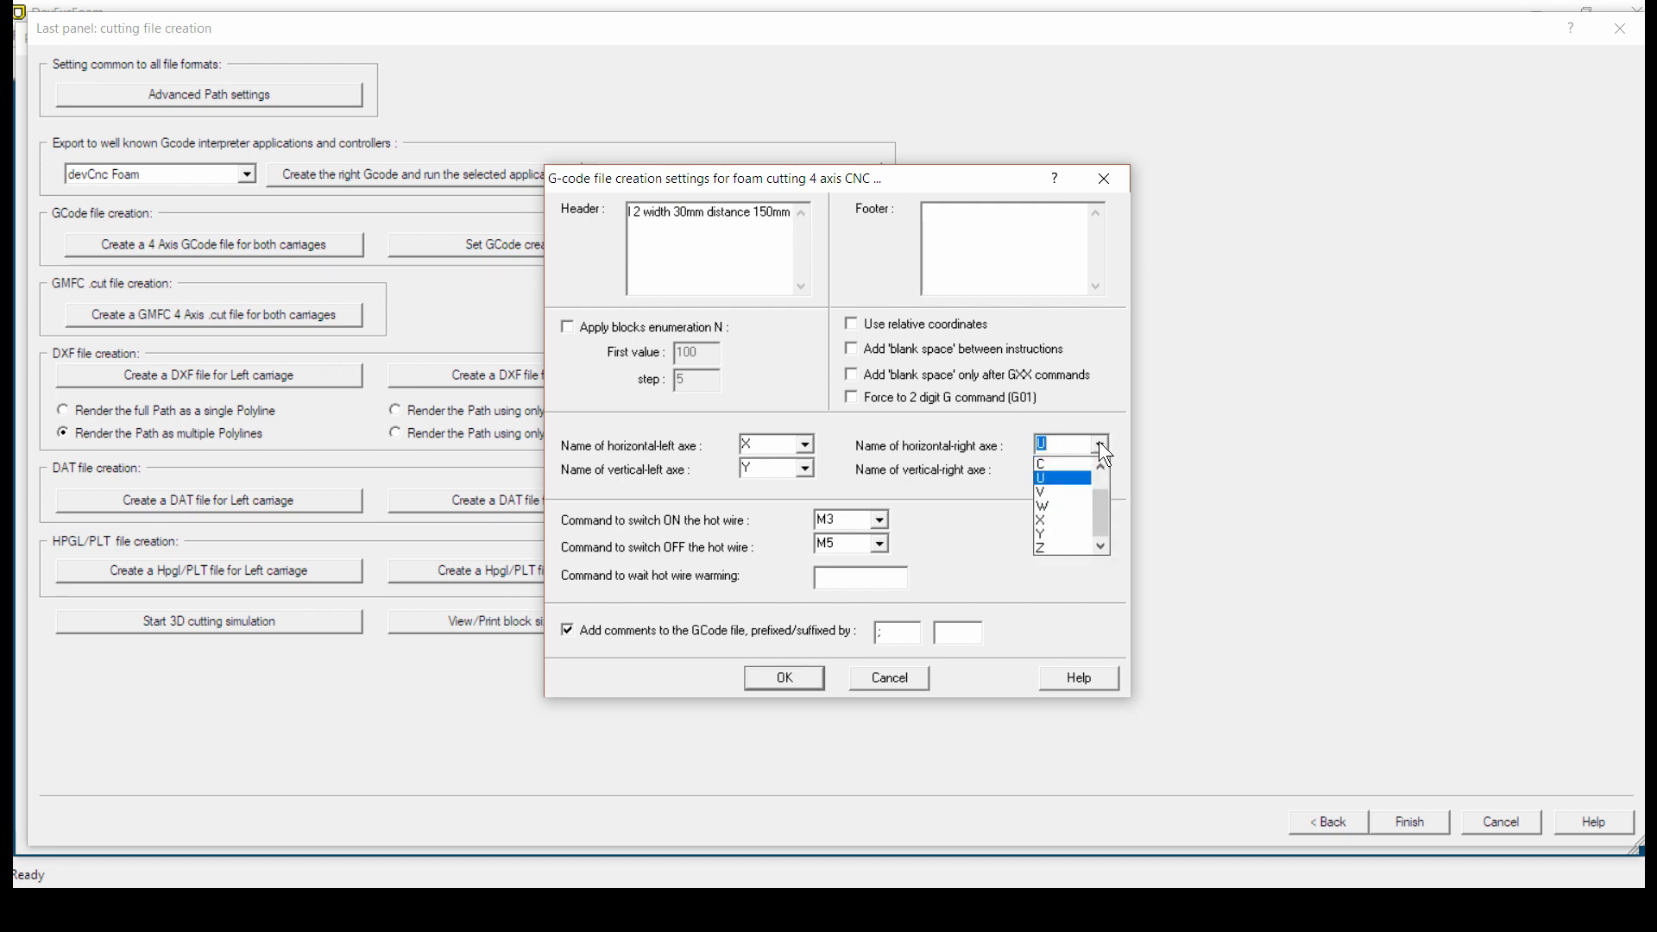
pyautogui.click(1100, 443)
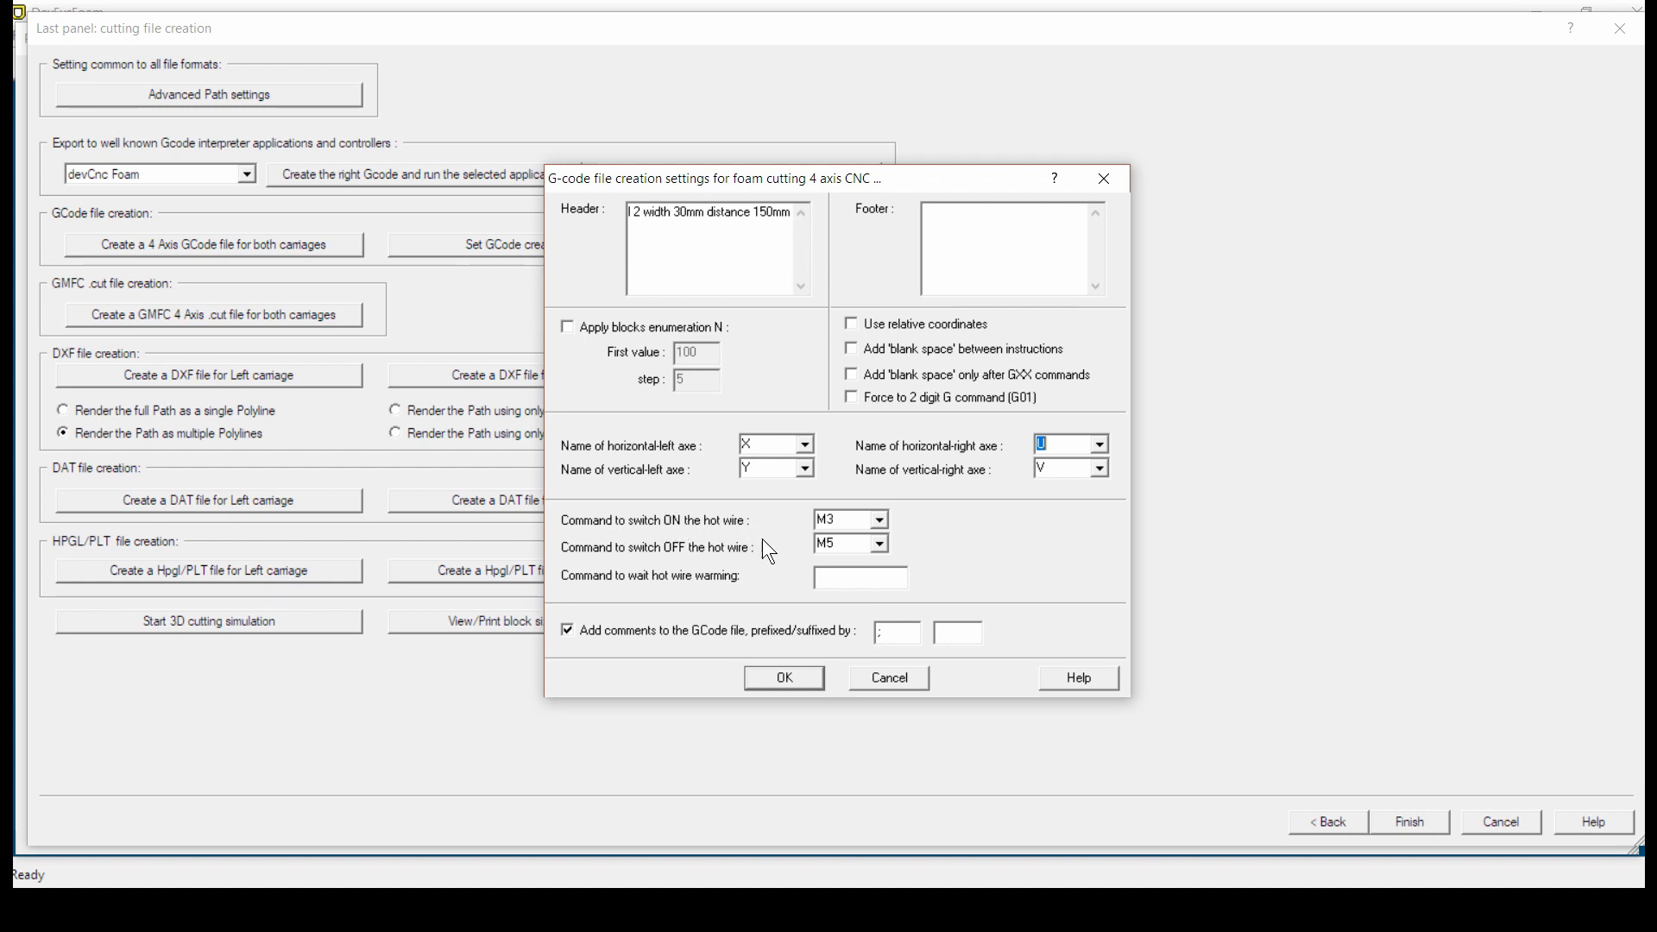
pyautogui.click(880, 519)
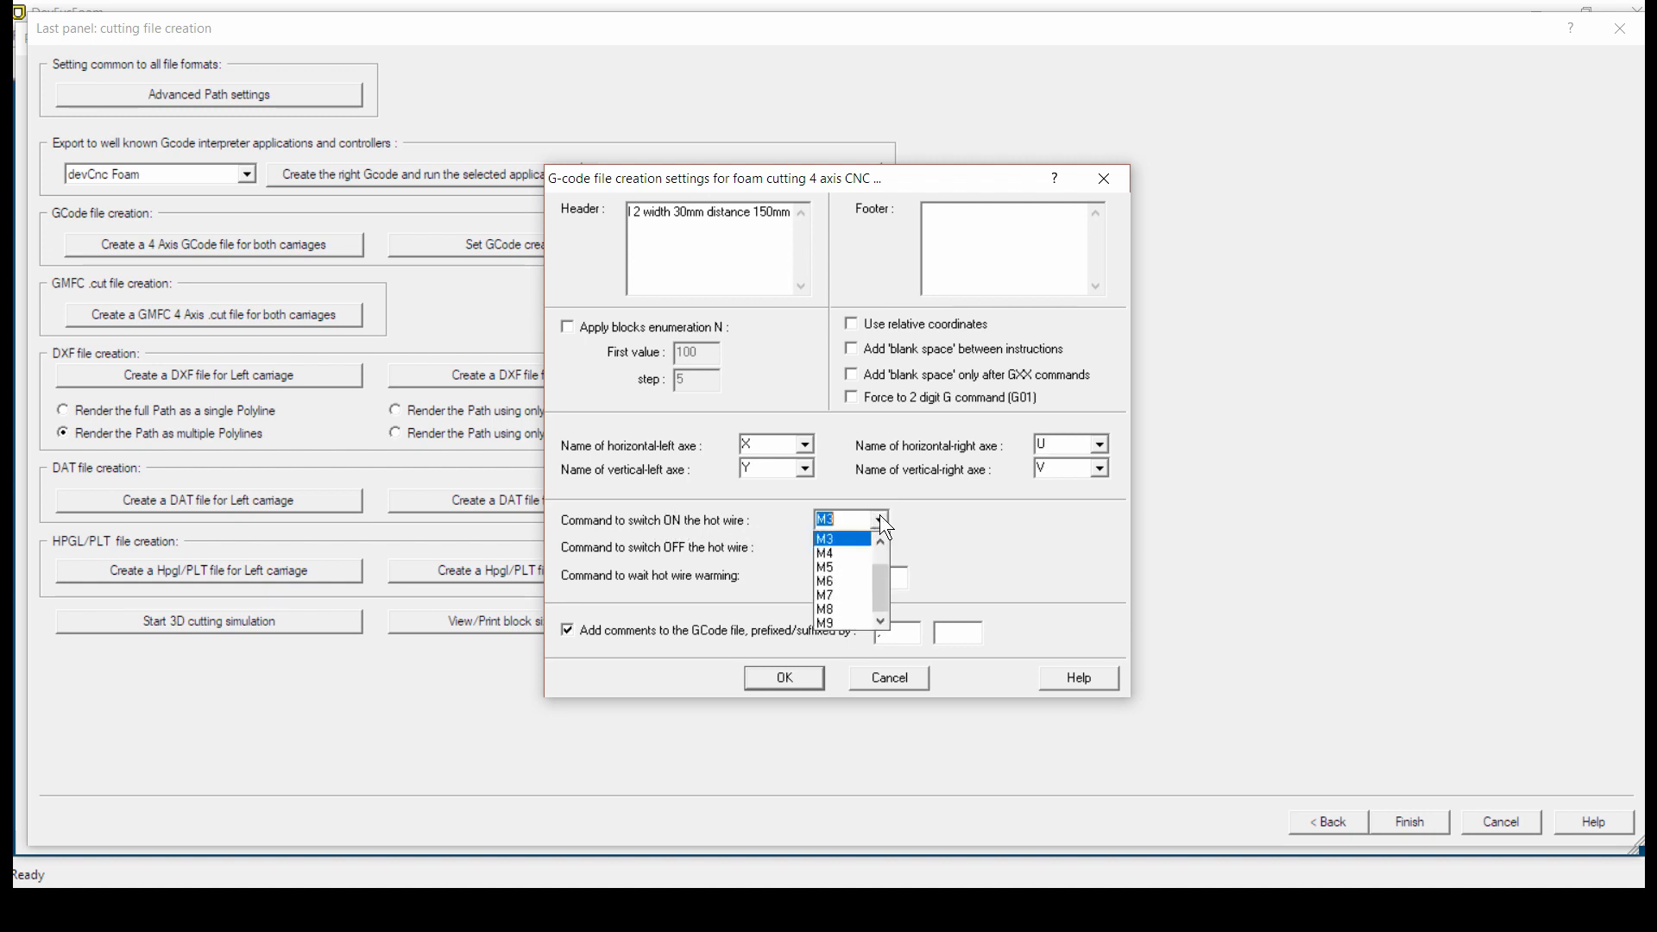
pyautogui.click(881, 518)
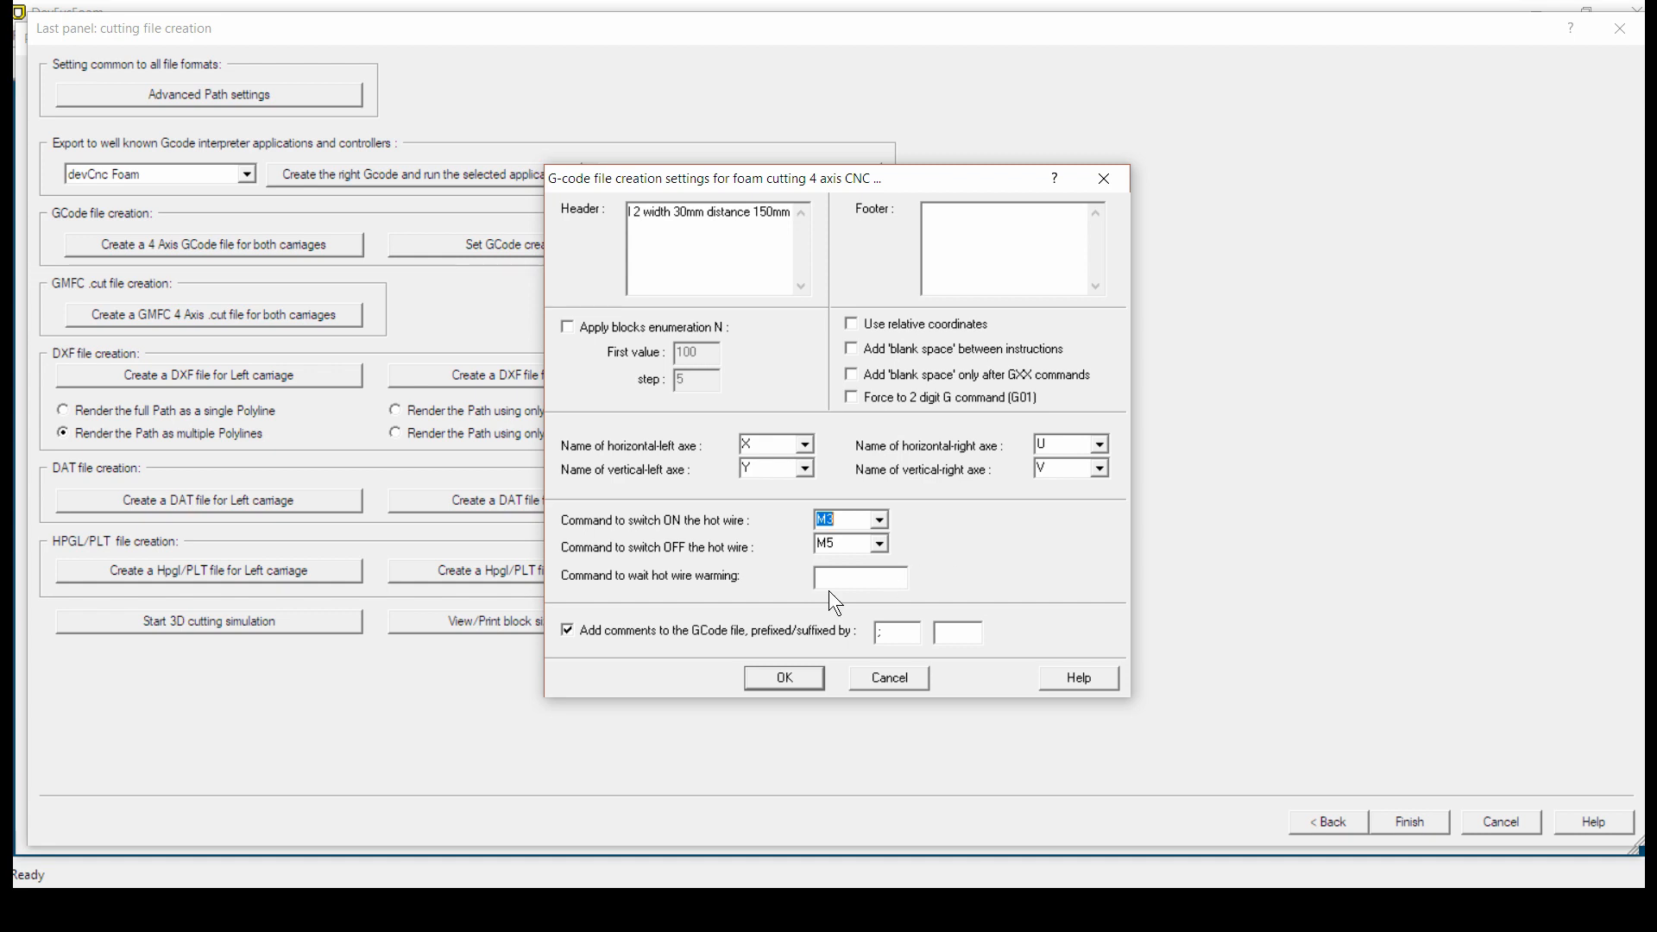
pyautogui.click(795, 675)
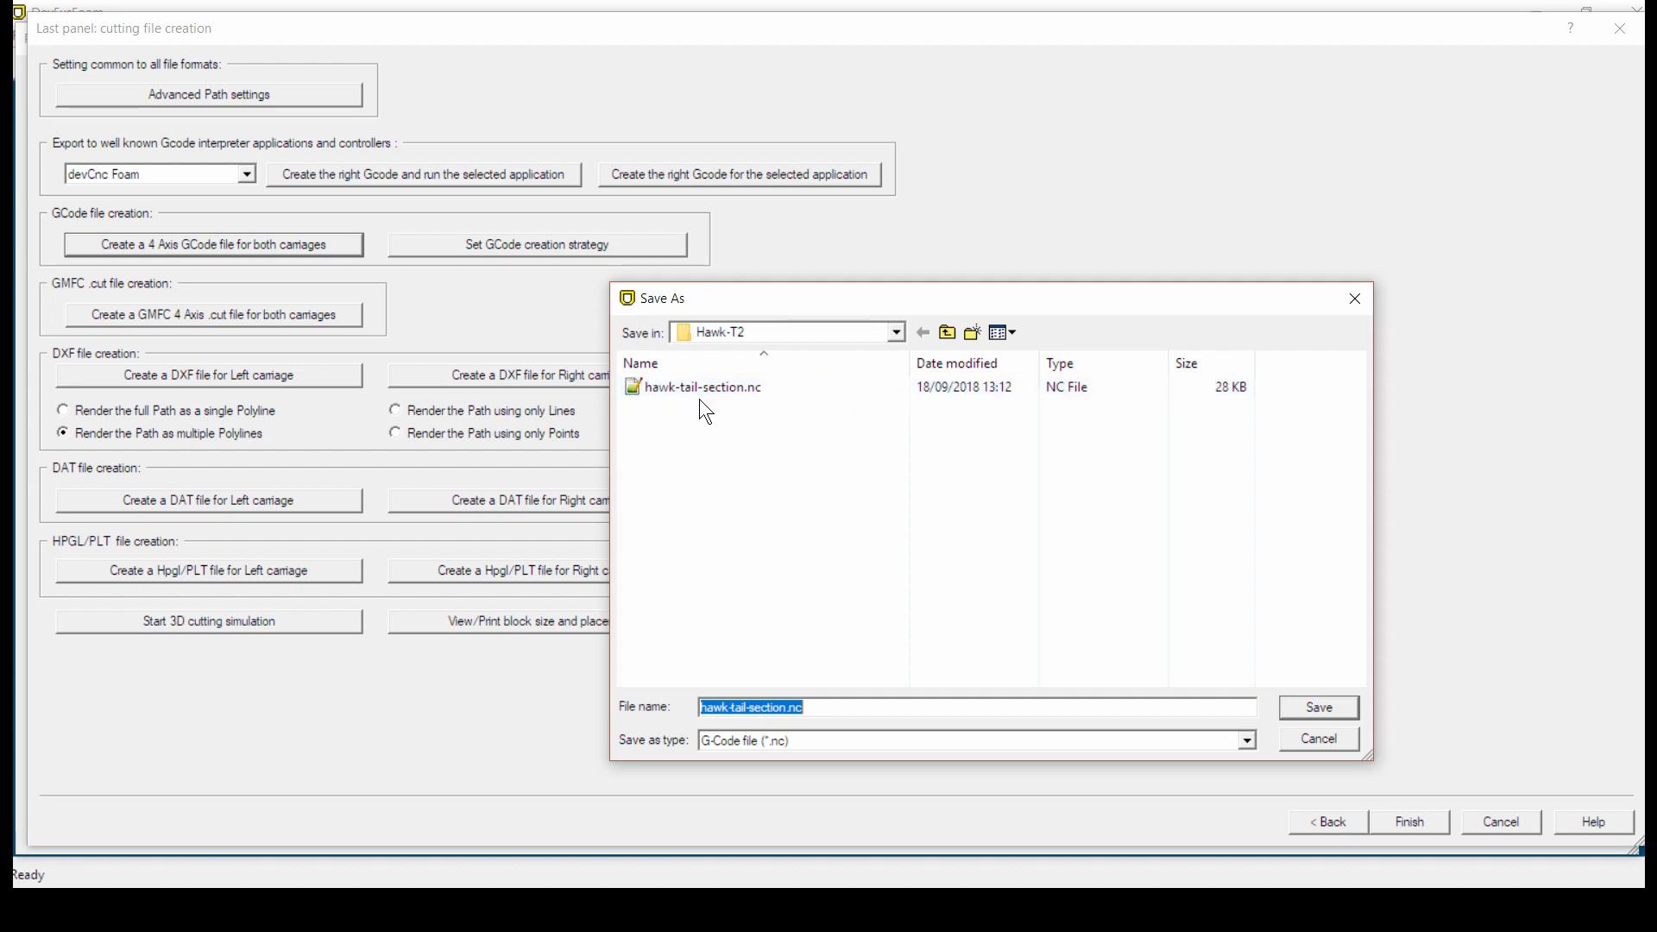
# Save the G-code file as hawk-block_1and2.nc in the Hawk-T2 folder
pyautogui.click(789, 707)
pyautogui.press('BackSpace')
pyautogui.press('BackSpace')
pyautogui.press('BackSpace')
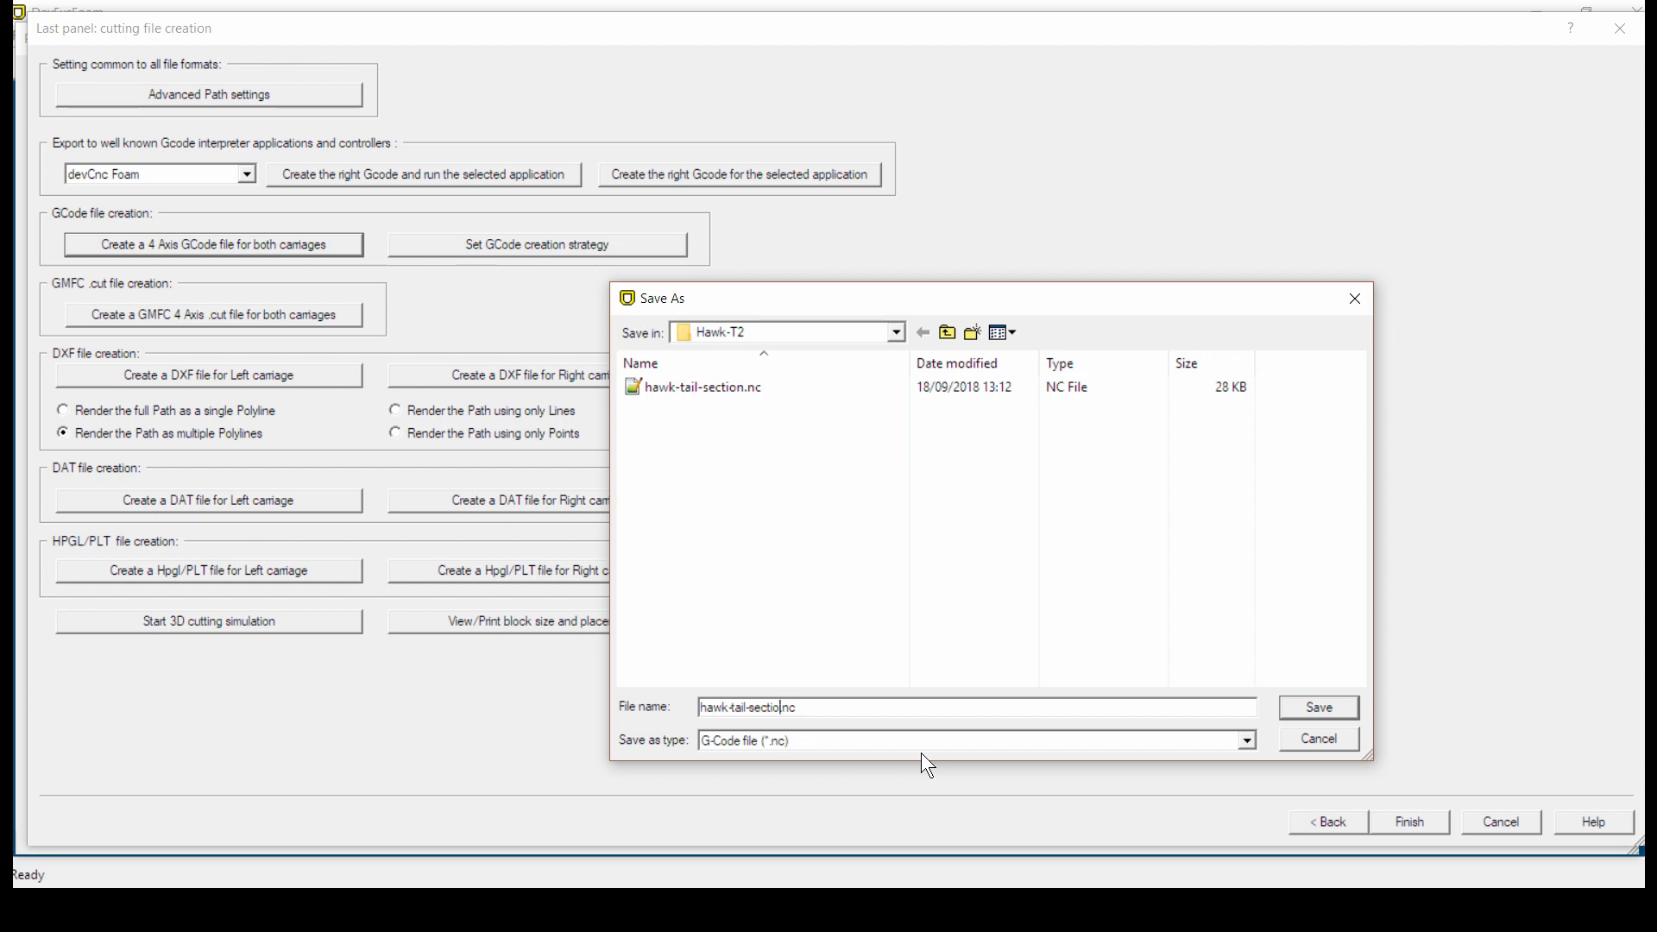
pyautogui.press('BackSpace')
pyautogui.press('BackSpace')
pyautogui.press('BackSpace')
pyautogui.press('BackSpace')
pyautogui.press('BackSpace')
pyautogui.press('BackSpace')
pyautogui.press('BackSpace')
pyautogui.press('BackSpace')
pyautogui.press('BackSpace')
pyautogui.press('BackSpace')
pyautogui.write('block_1and2.')
pyautogui.press('BackSpace')
pyautogui.click(1311, 709)
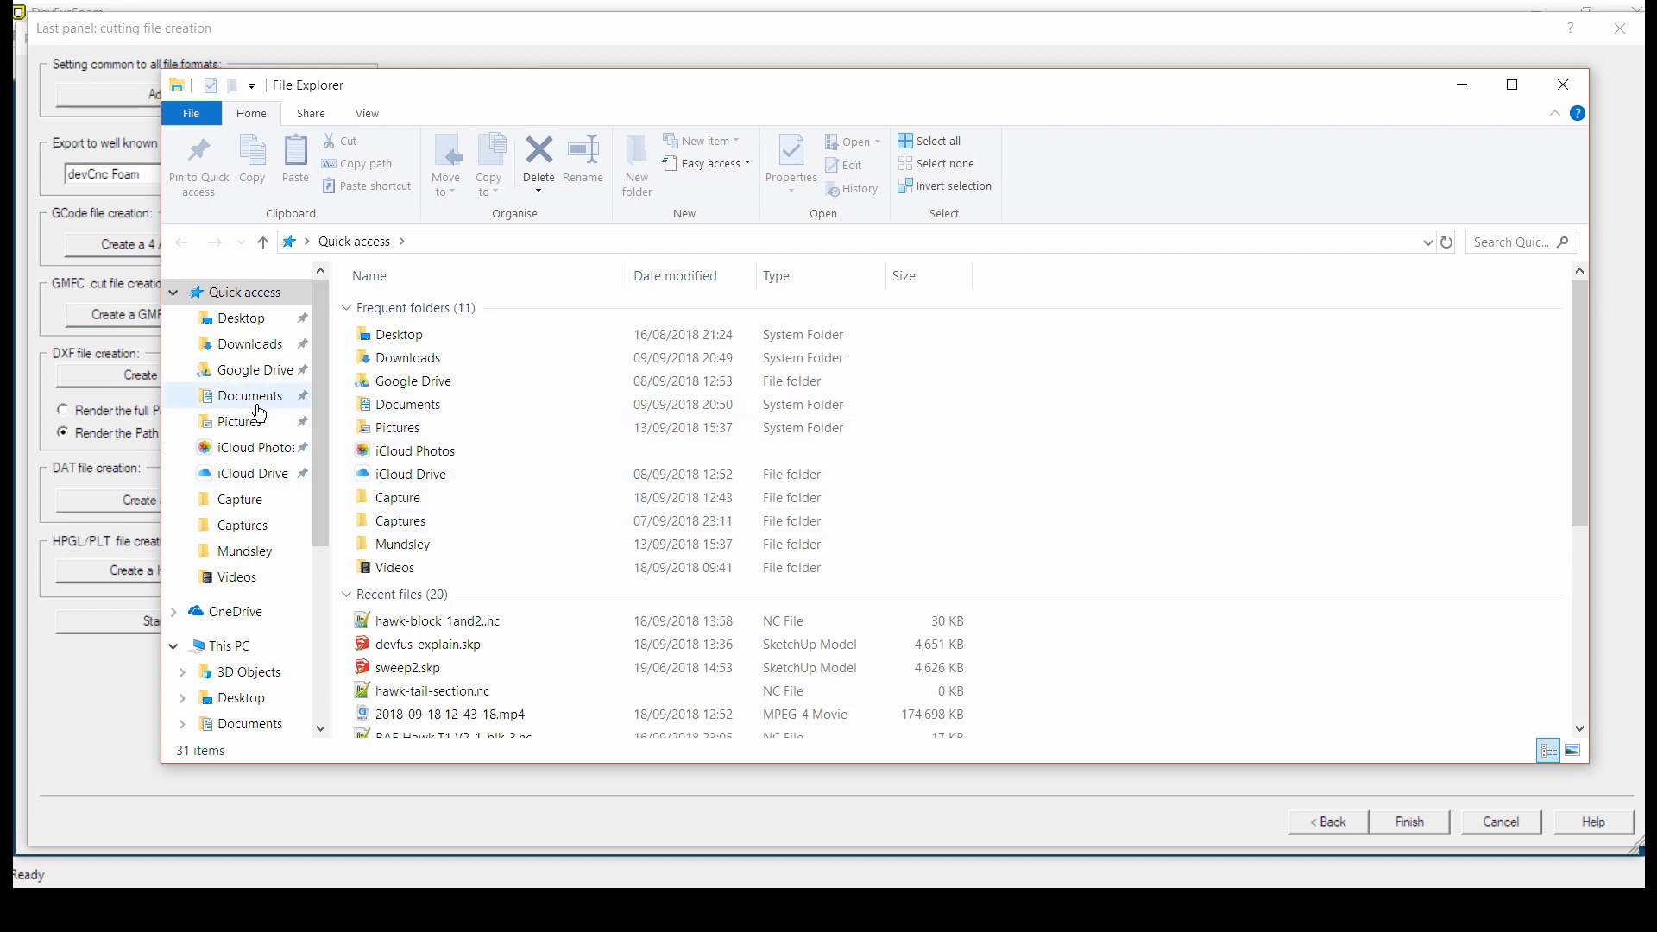
# In File Explorer, browse to Google Drive > cnc > hotwire > Hawk-T2 and open hawk-block_1and2.nc in Notepad++
pyautogui.click(263, 377)
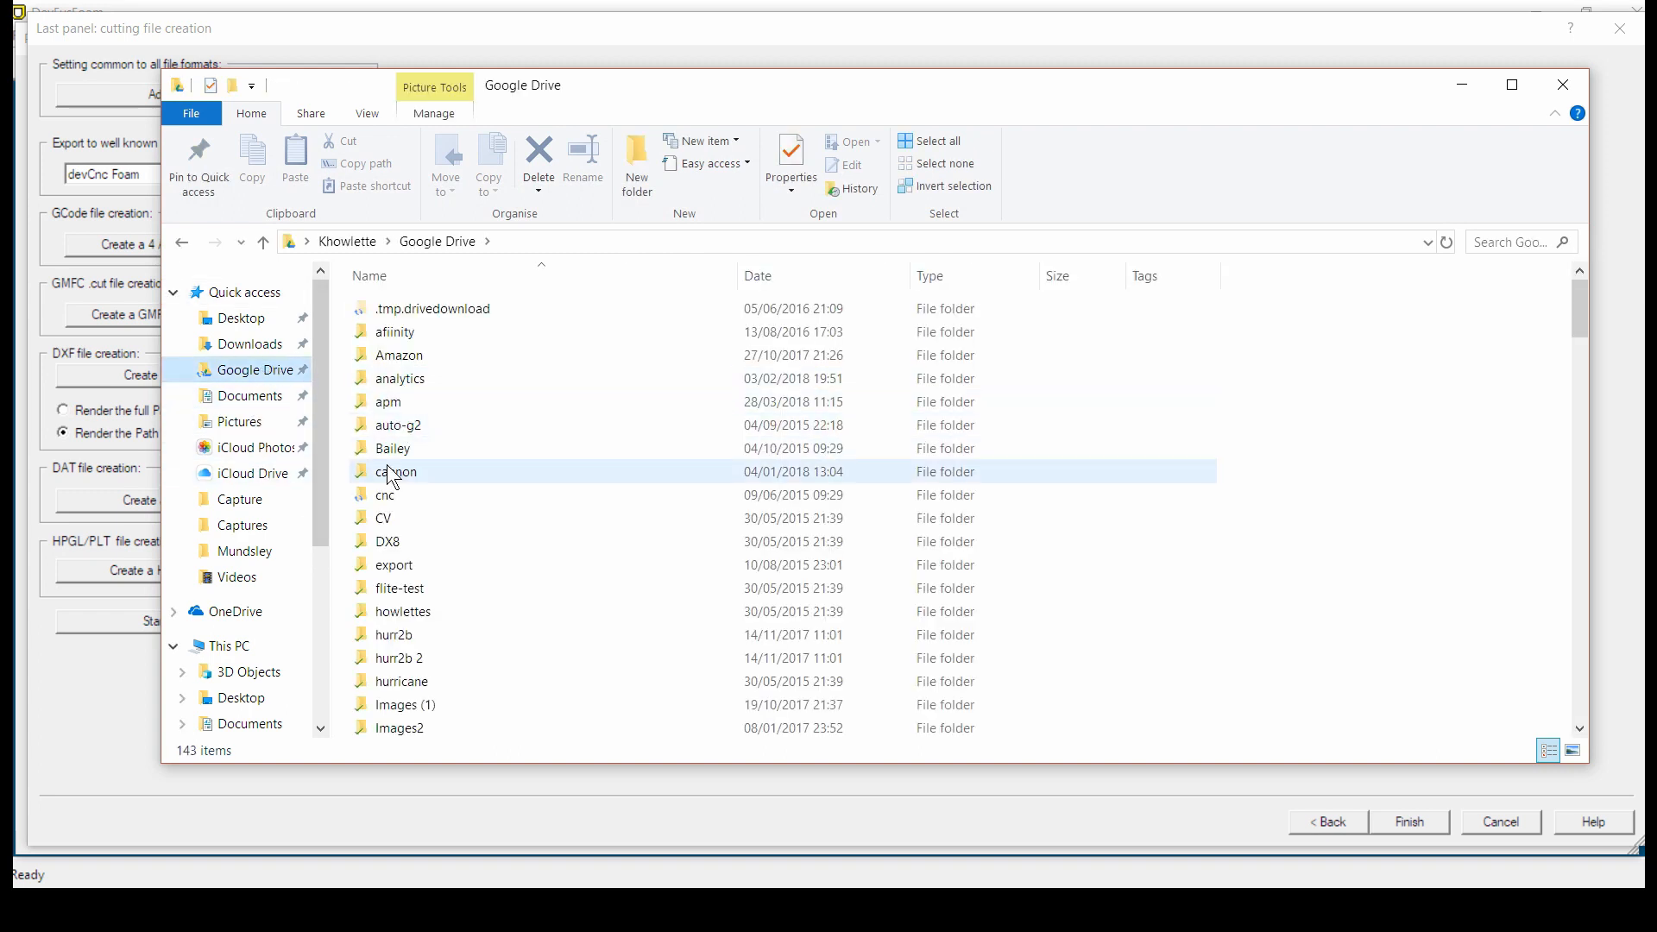
pyautogui.doubleClick(386, 496)
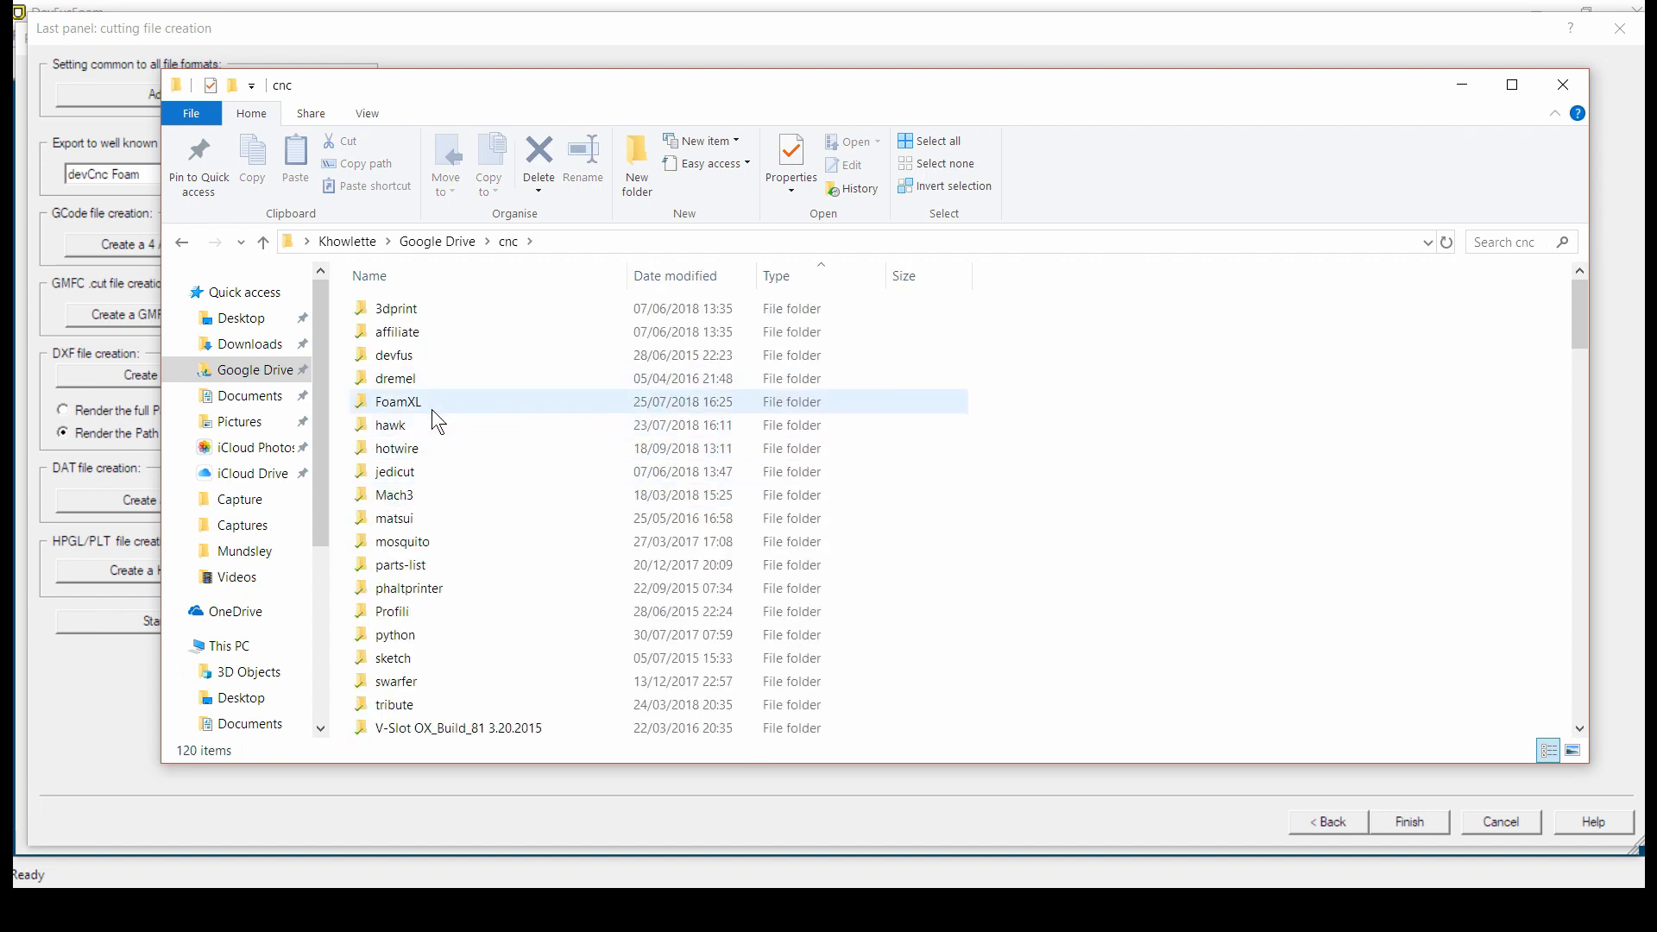
pyautogui.doubleClick(412, 457)
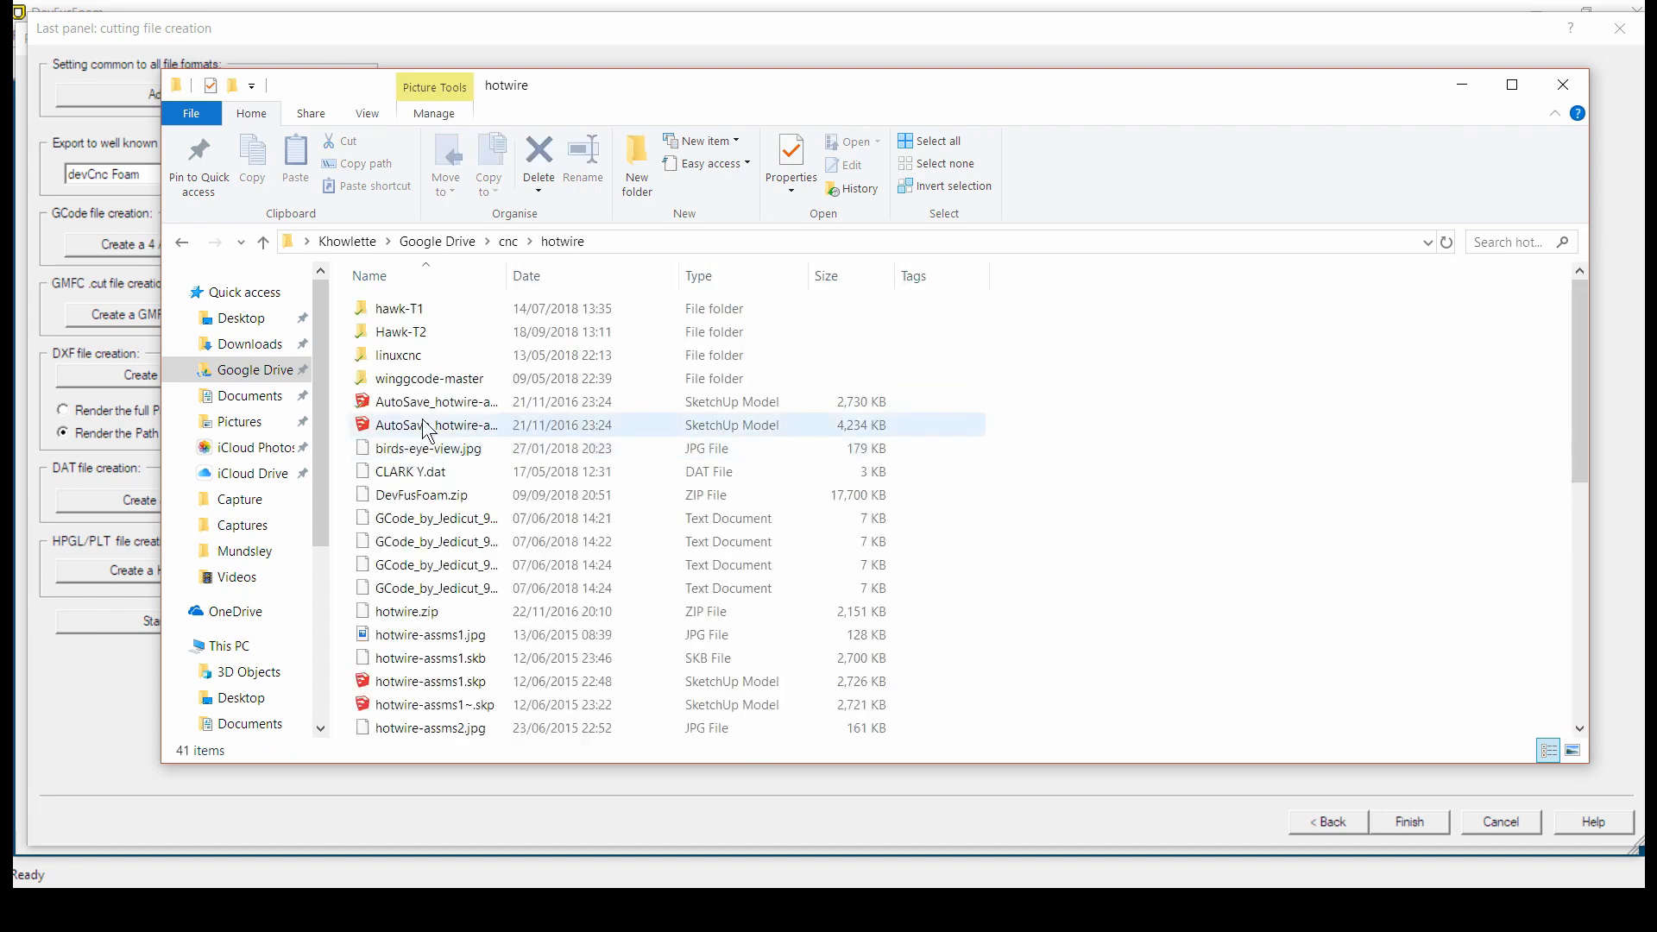
pyautogui.click(411, 335)
pyautogui.doubleClick(412, 335)
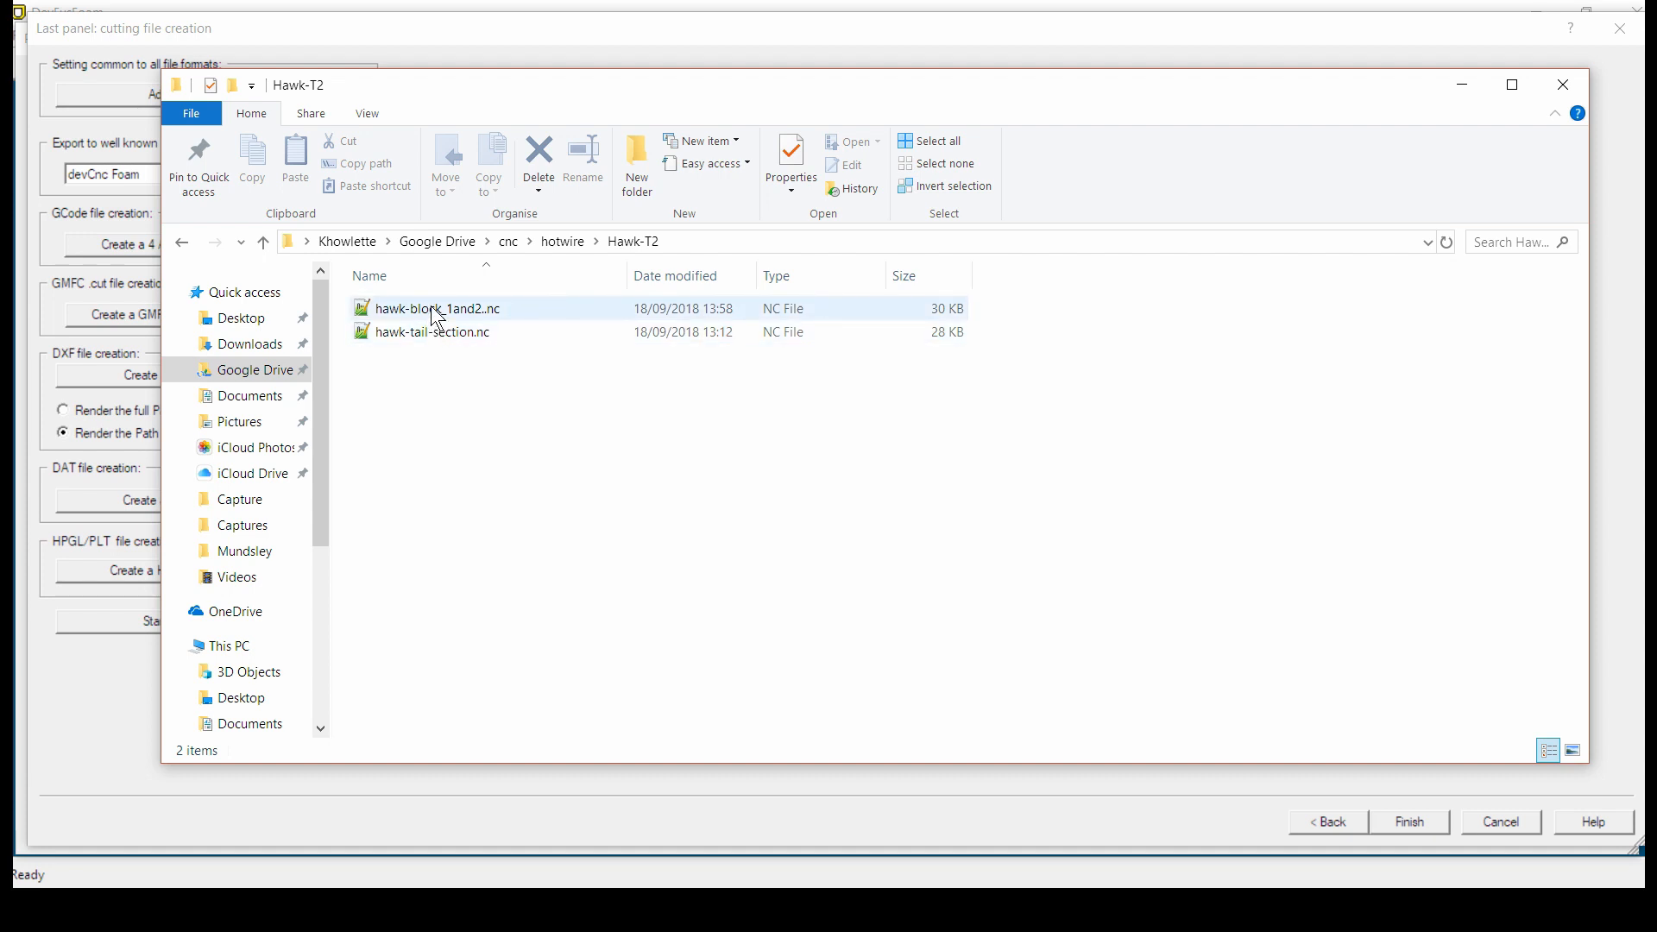
pyautogui.click(437, 317)
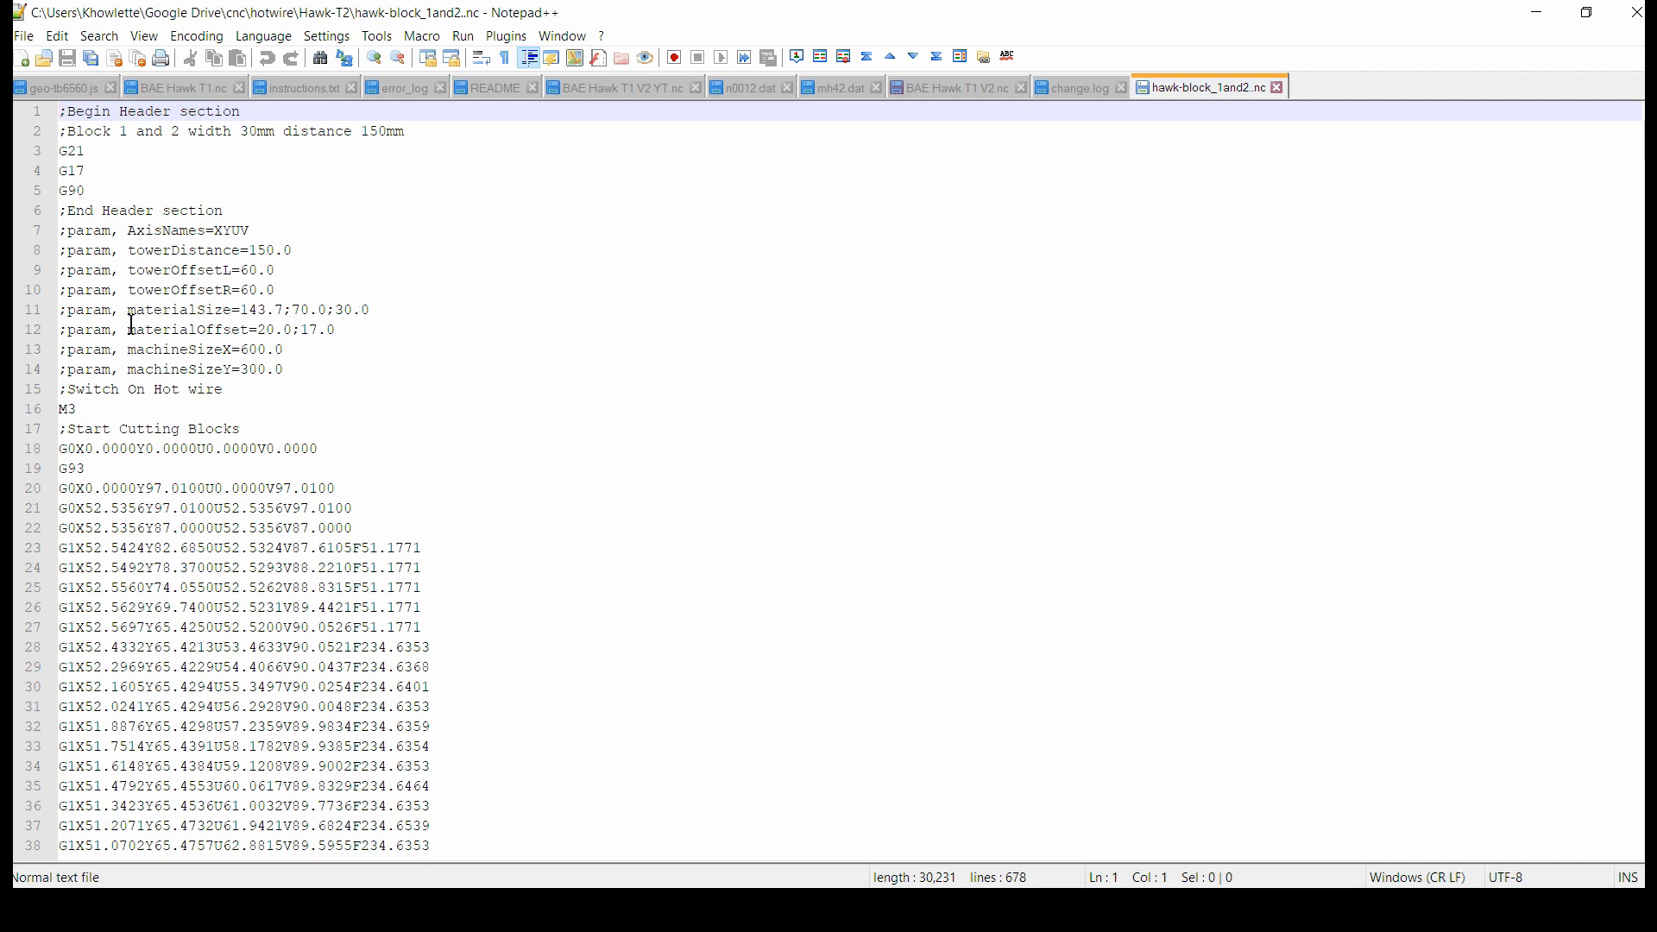
# Review the G-code from the header parameters through the cutting moves to the hot wire switch-off command
pyautogui.scroll(-1, 324, 326)
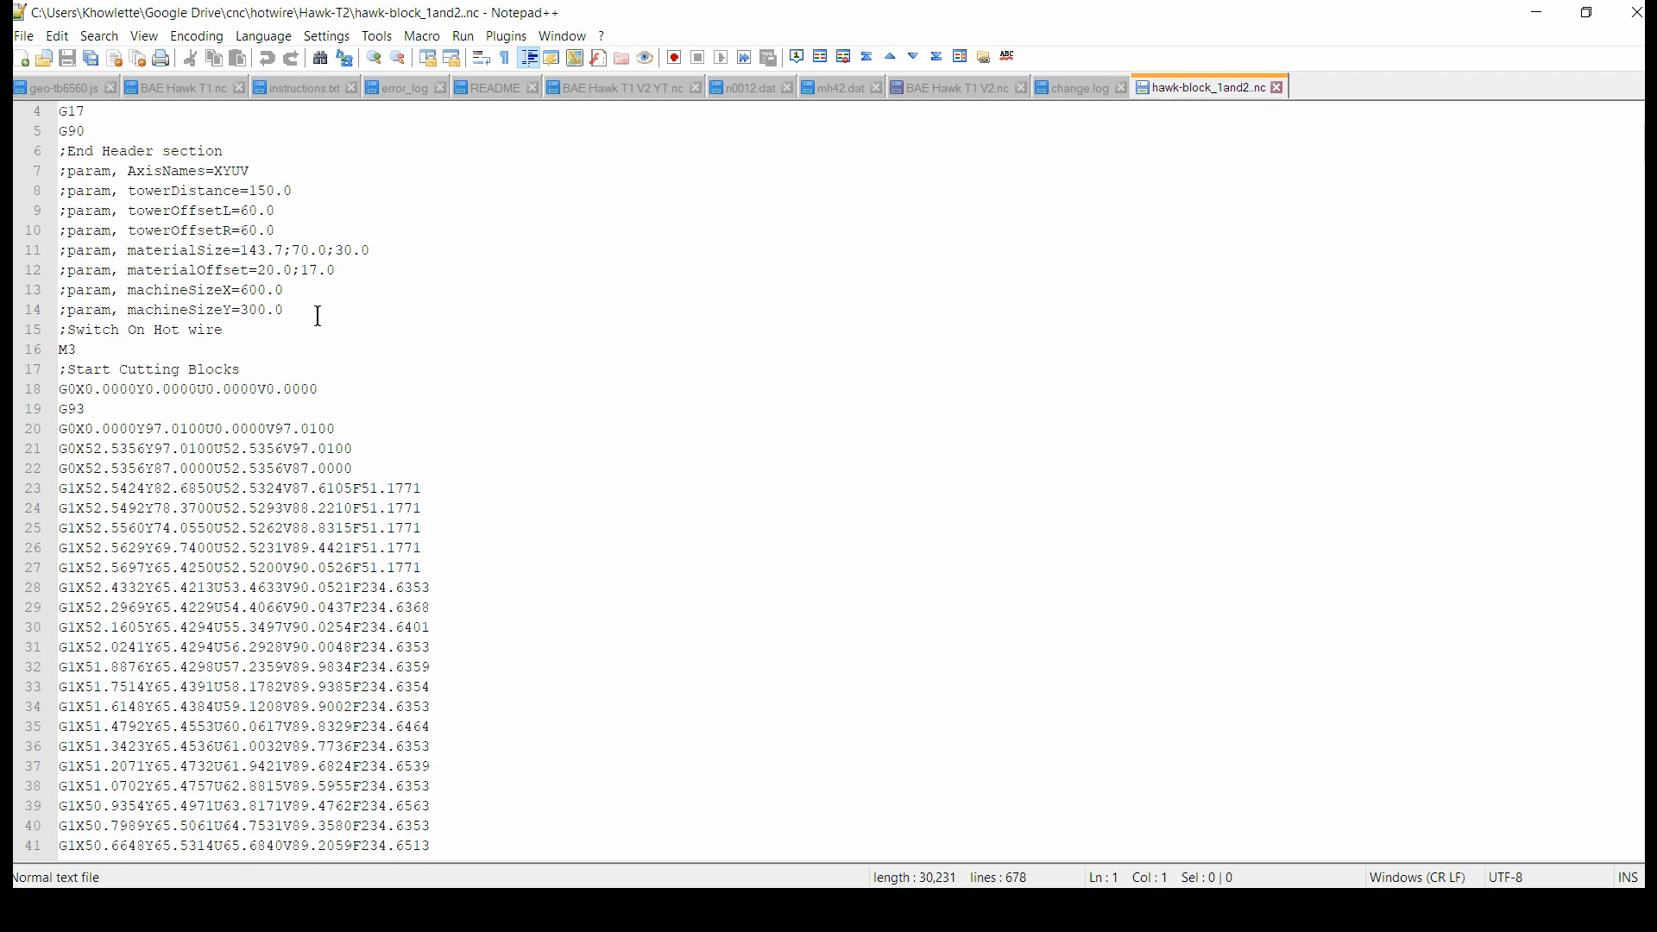
pyautogui.scroll(-17, 319, 318)
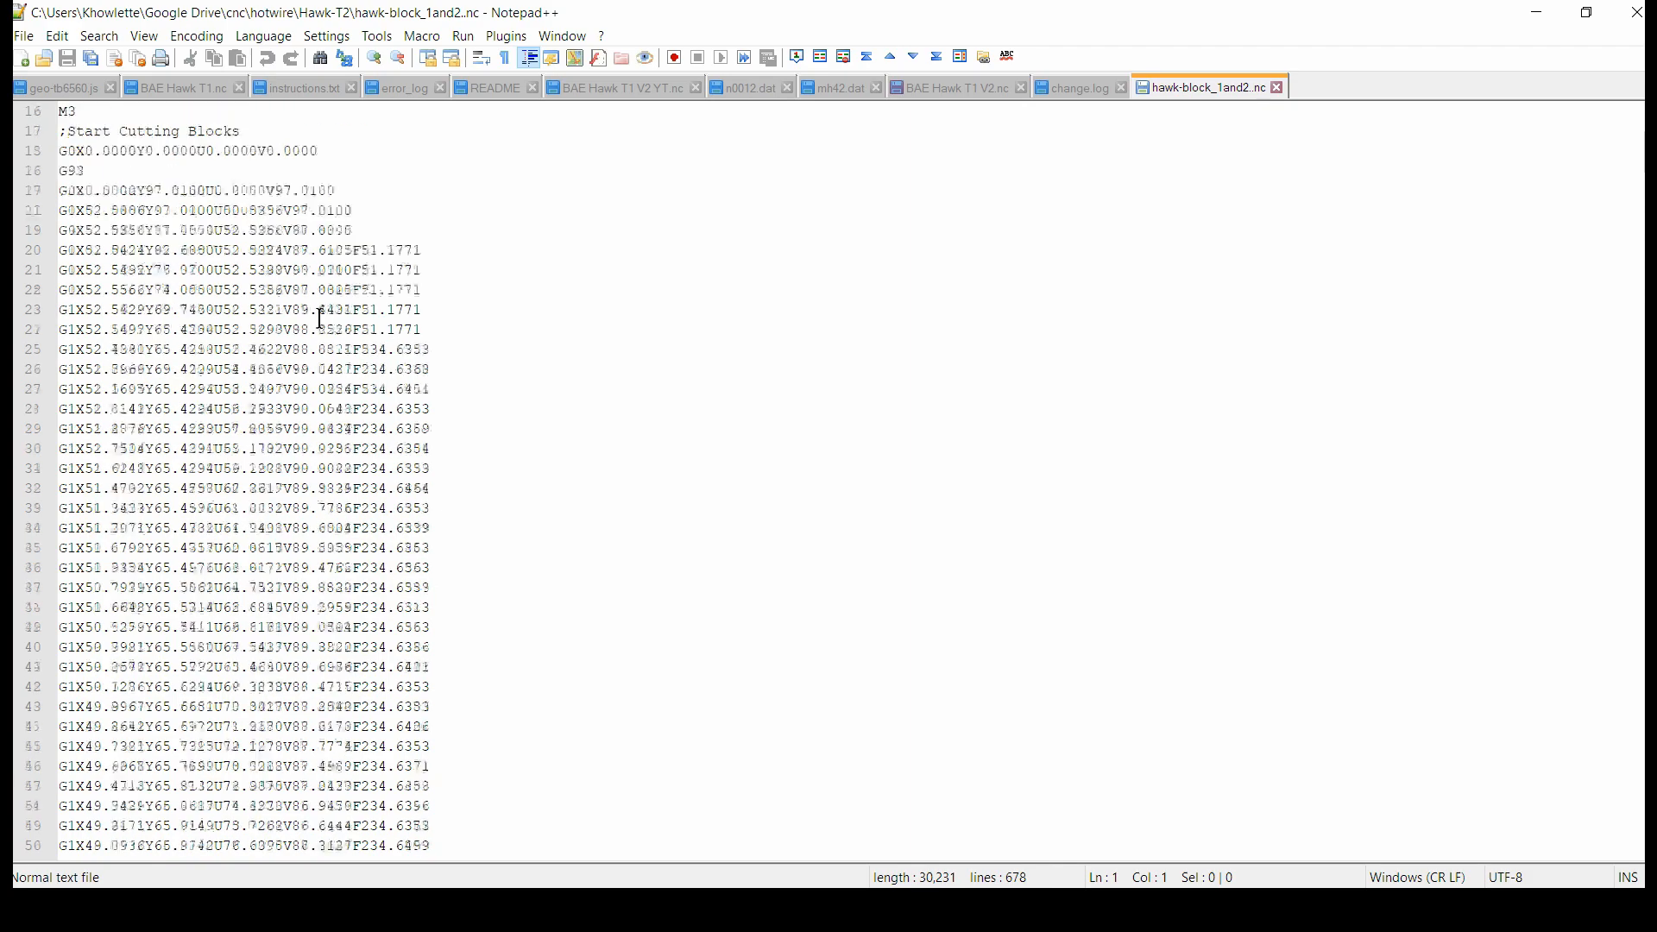
pyautogui.scroll(-20, 320, 319)
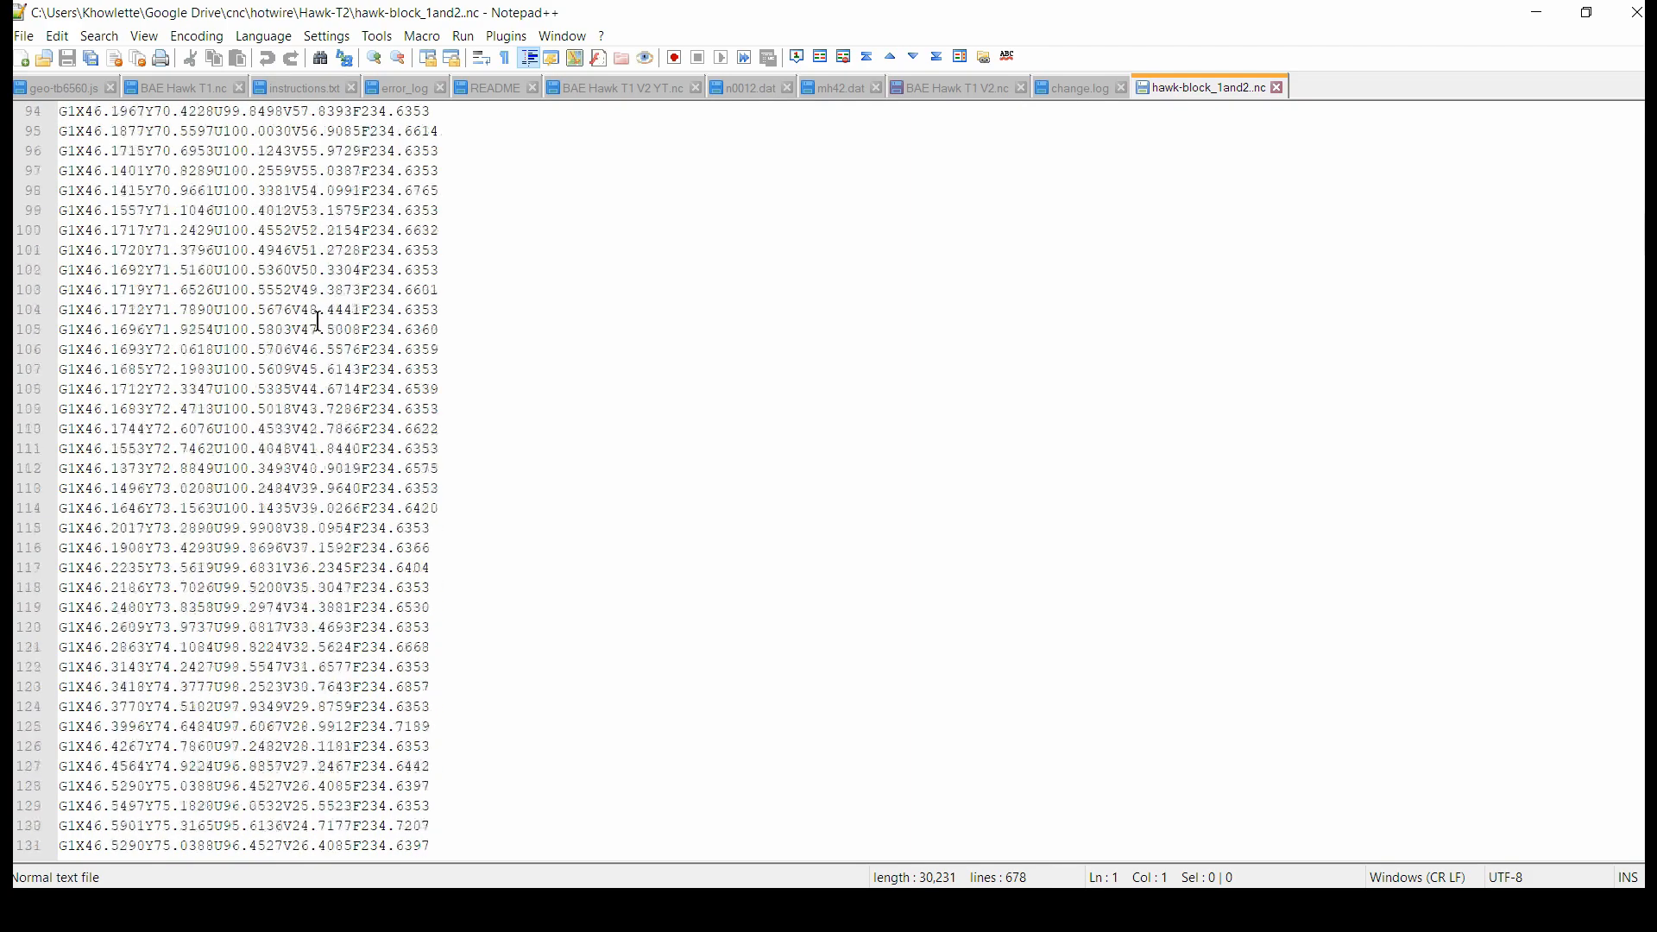
pyautogui.scroll(-20, 320, 321)
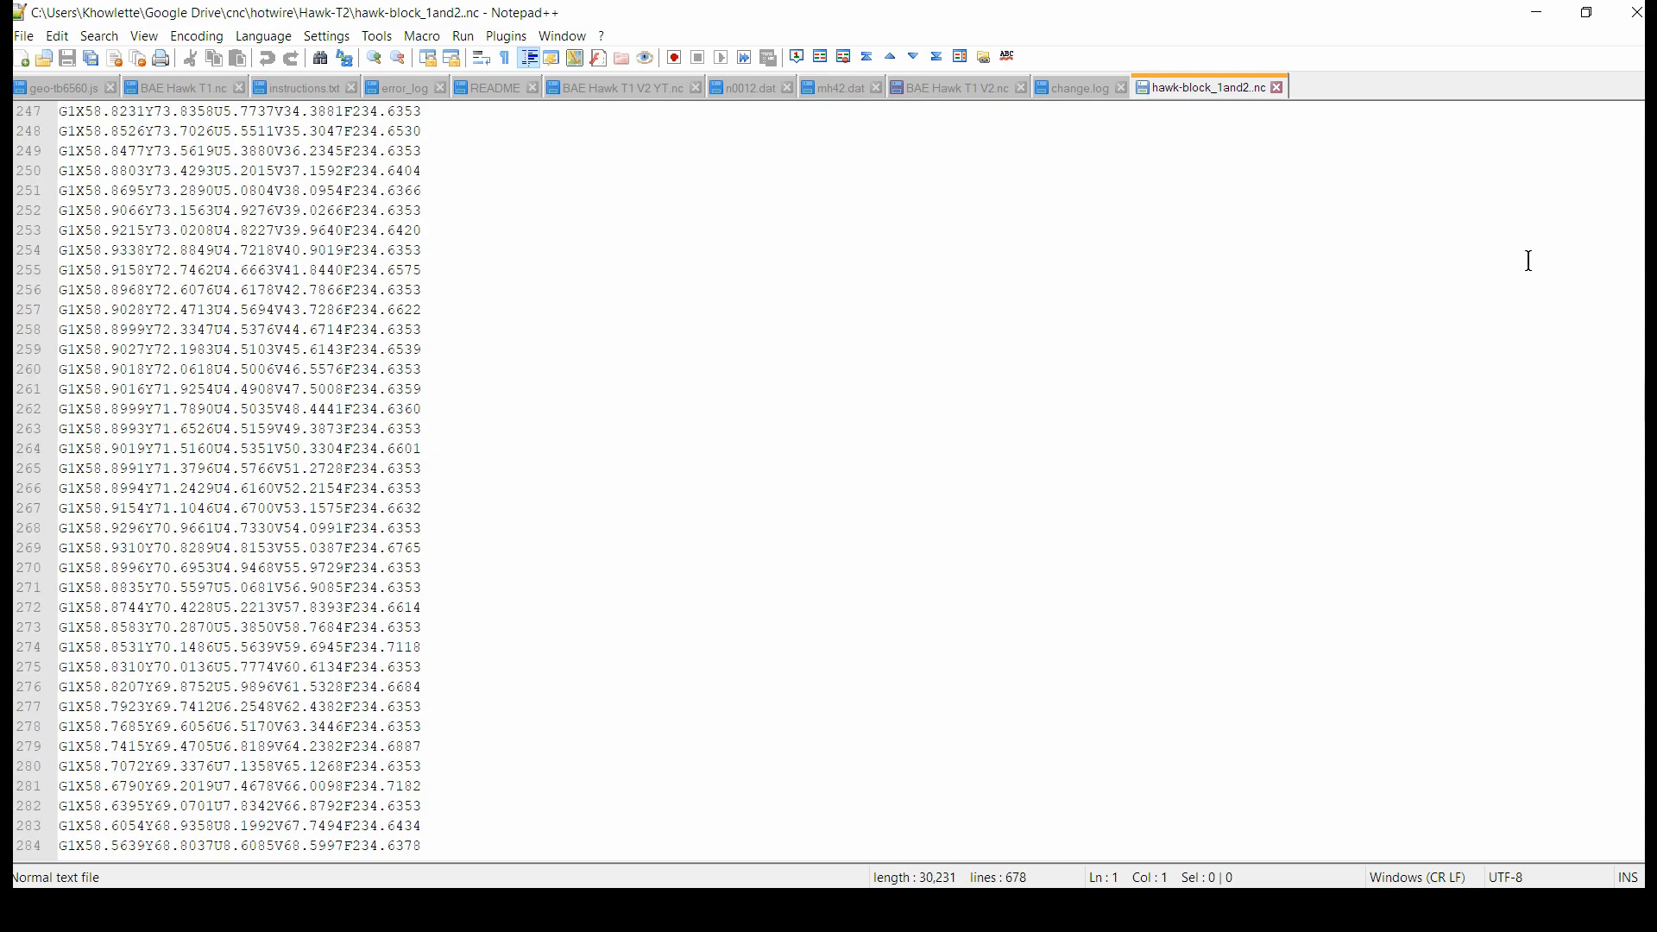
pyautogui.scroll(-3, 1642, 404)
pyautogui.scroll(3, 1643, 404)
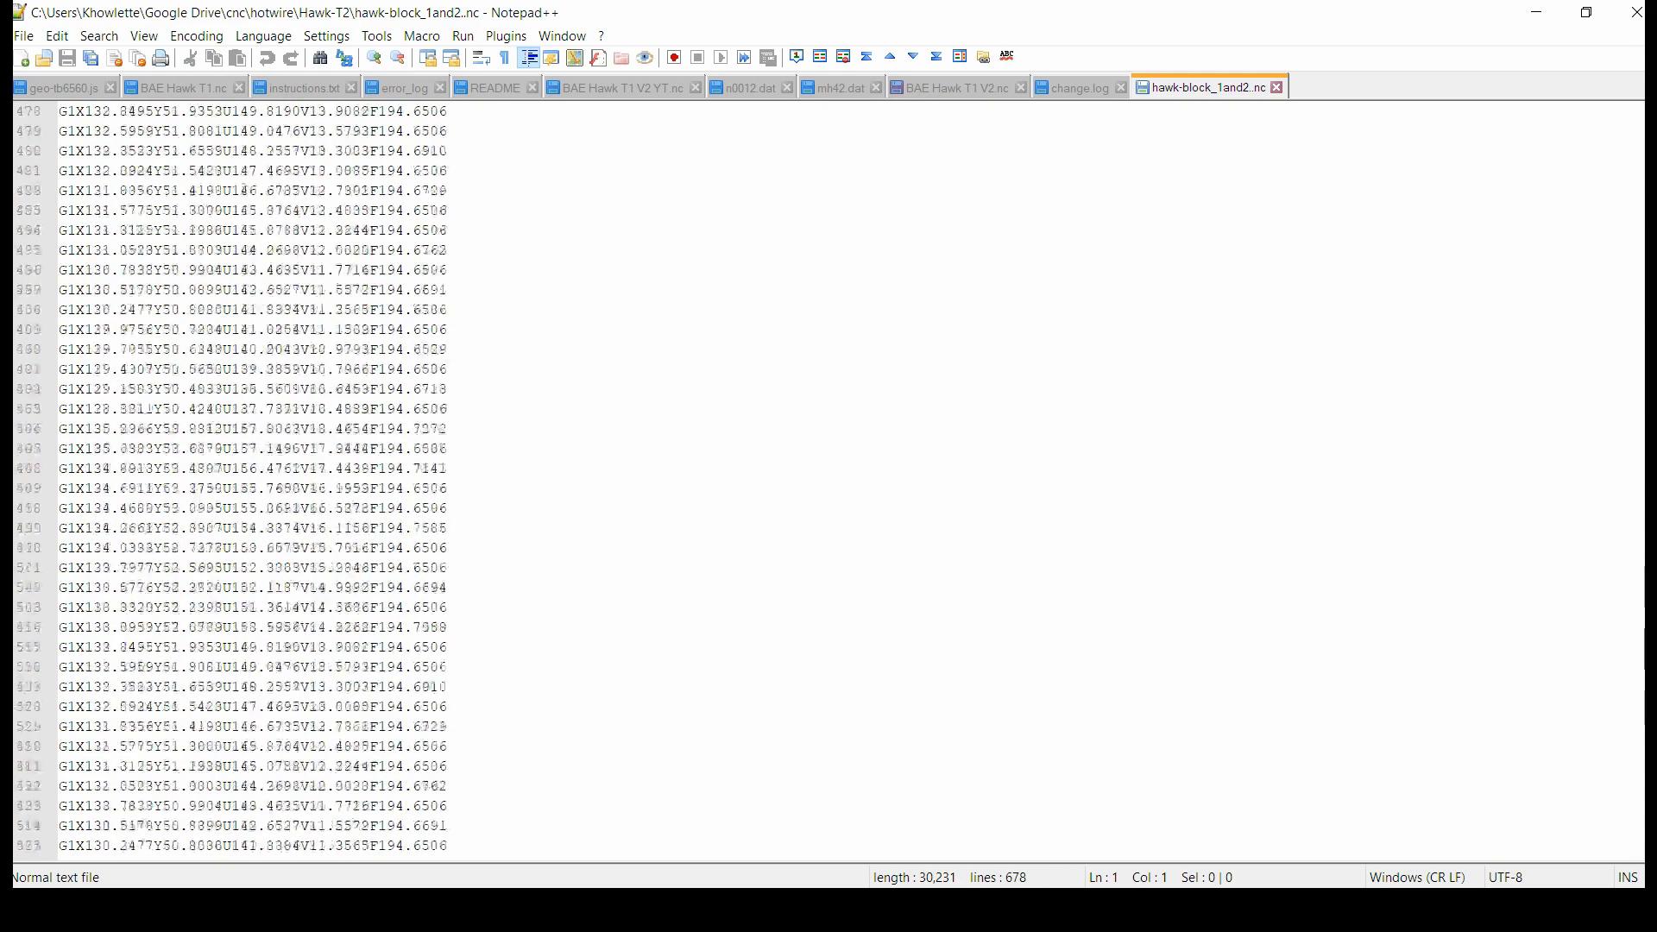
pyautogui.moveTo(1643, 390); pyautogui.dragTo(1644, 820)
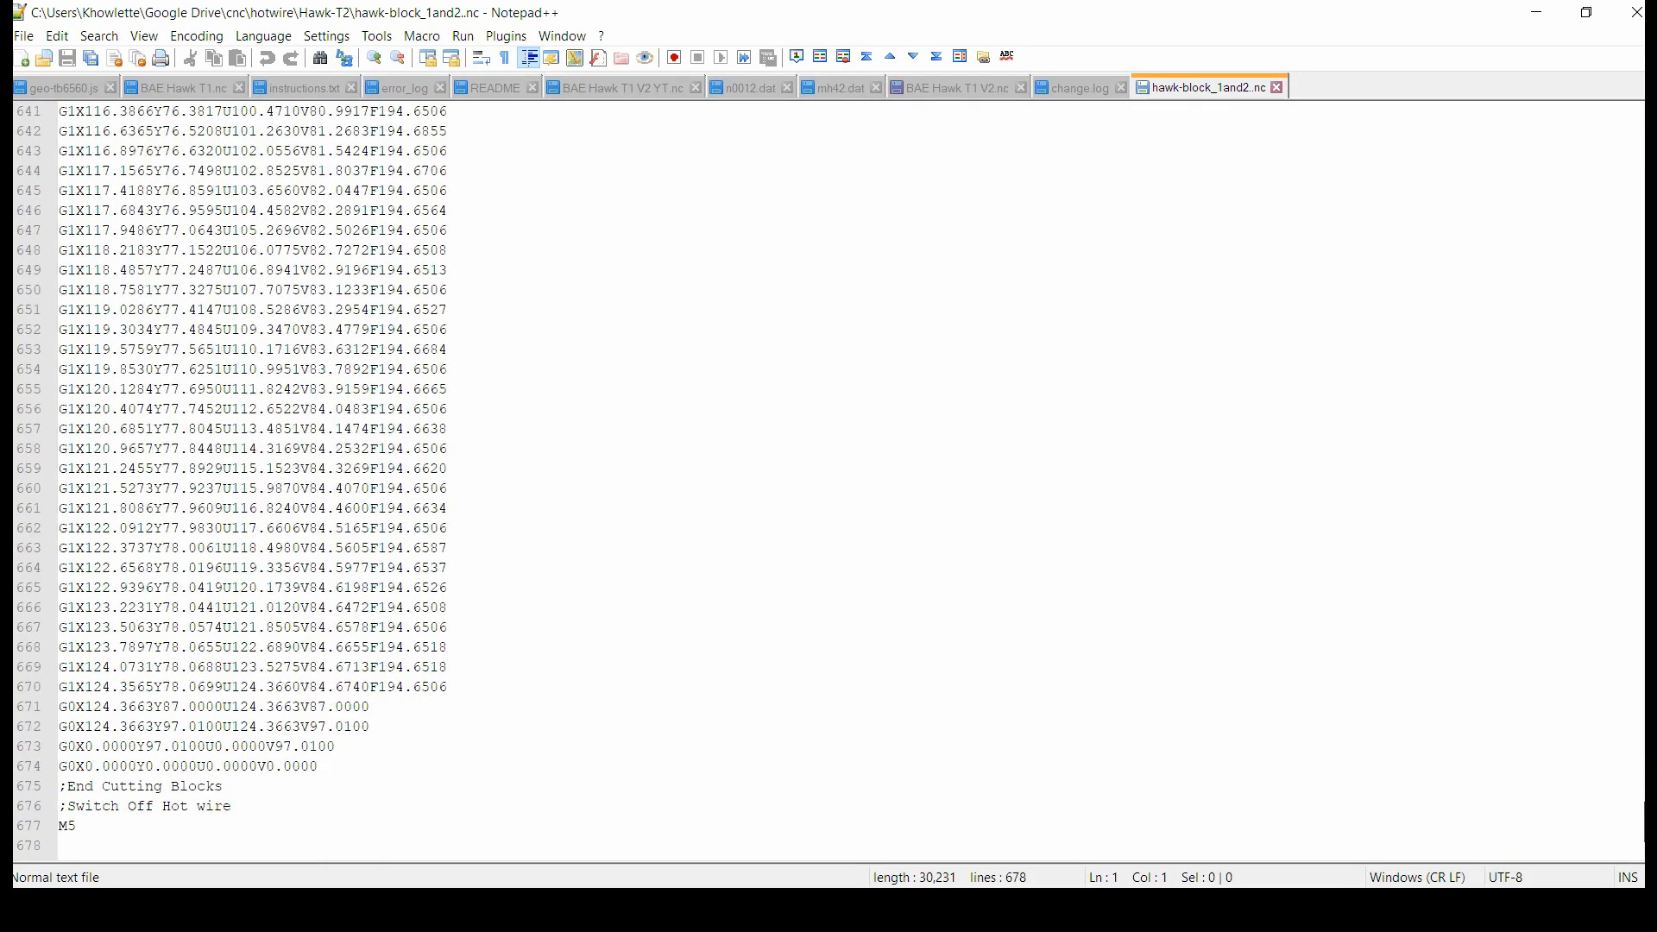